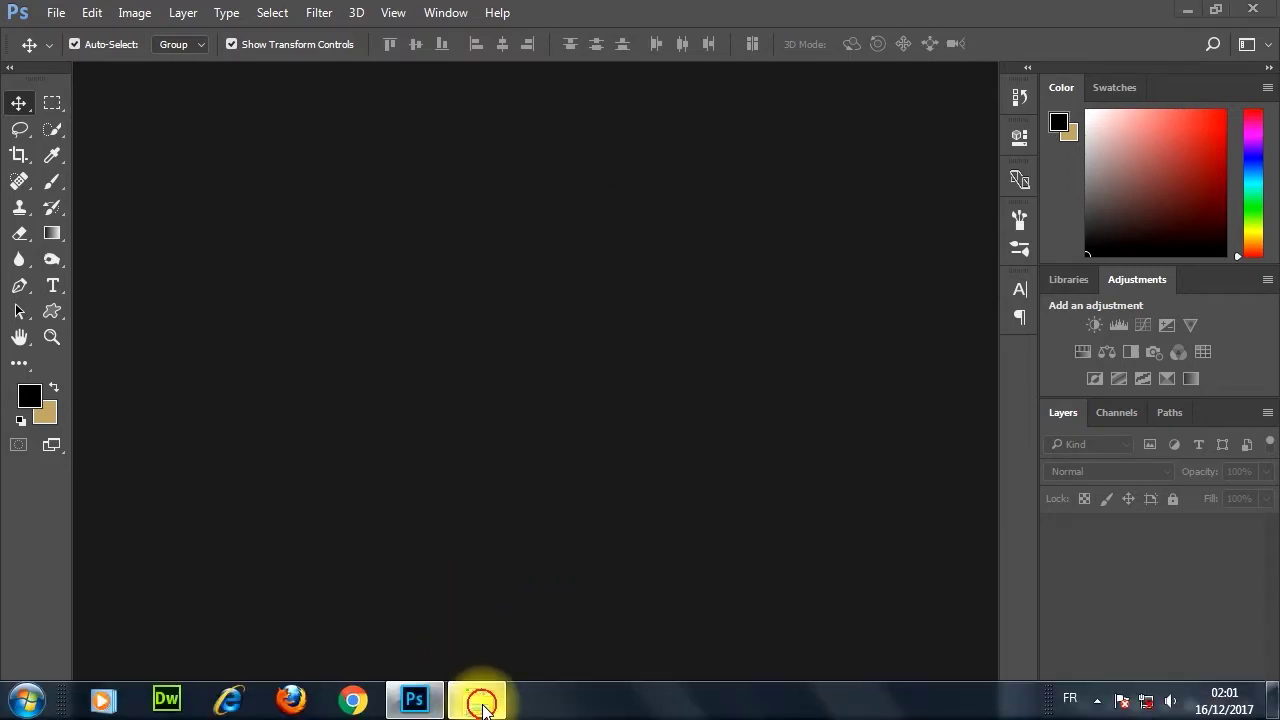
Bring subject.jpg from the tutorial files folder into Photoshop as a new document
{"action": "left_click", "coordinate": [482, 708]}
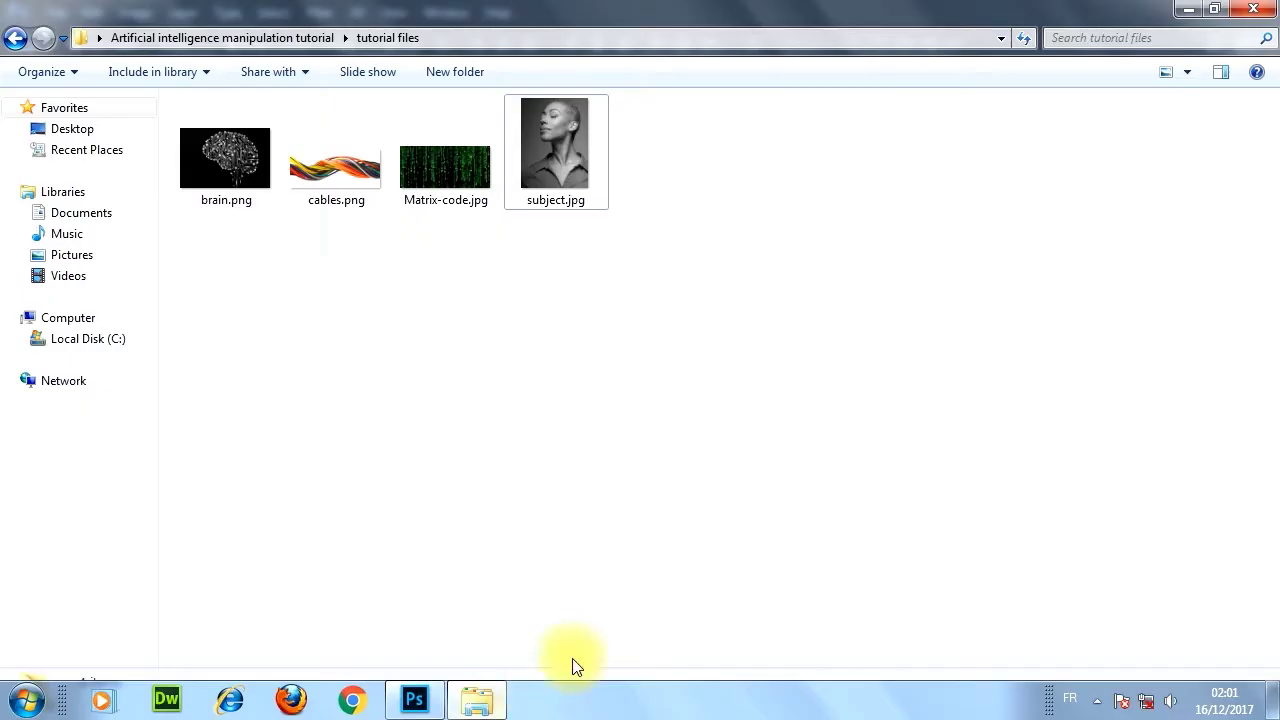
{"action": "left_click", "coordinate": [558, 147]}
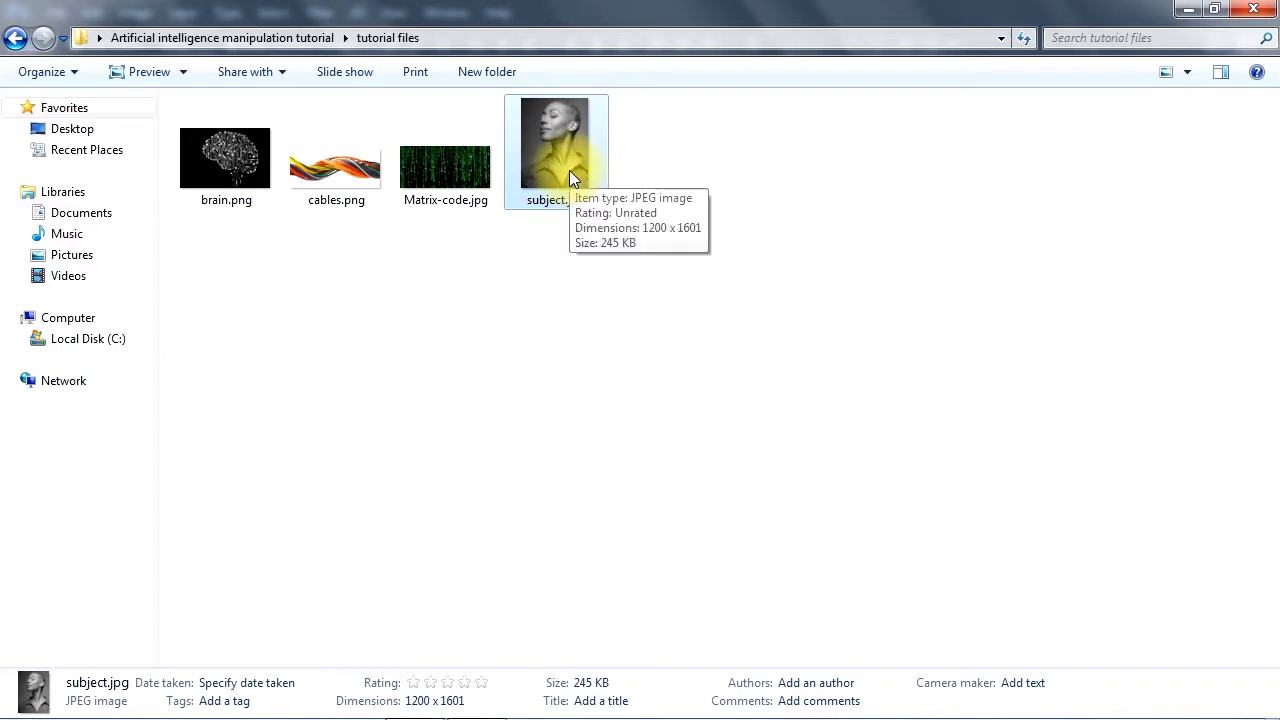
{"action": "left_click_drag", "start_coordinate": [564, 144], "coordinate": [569, 410]}
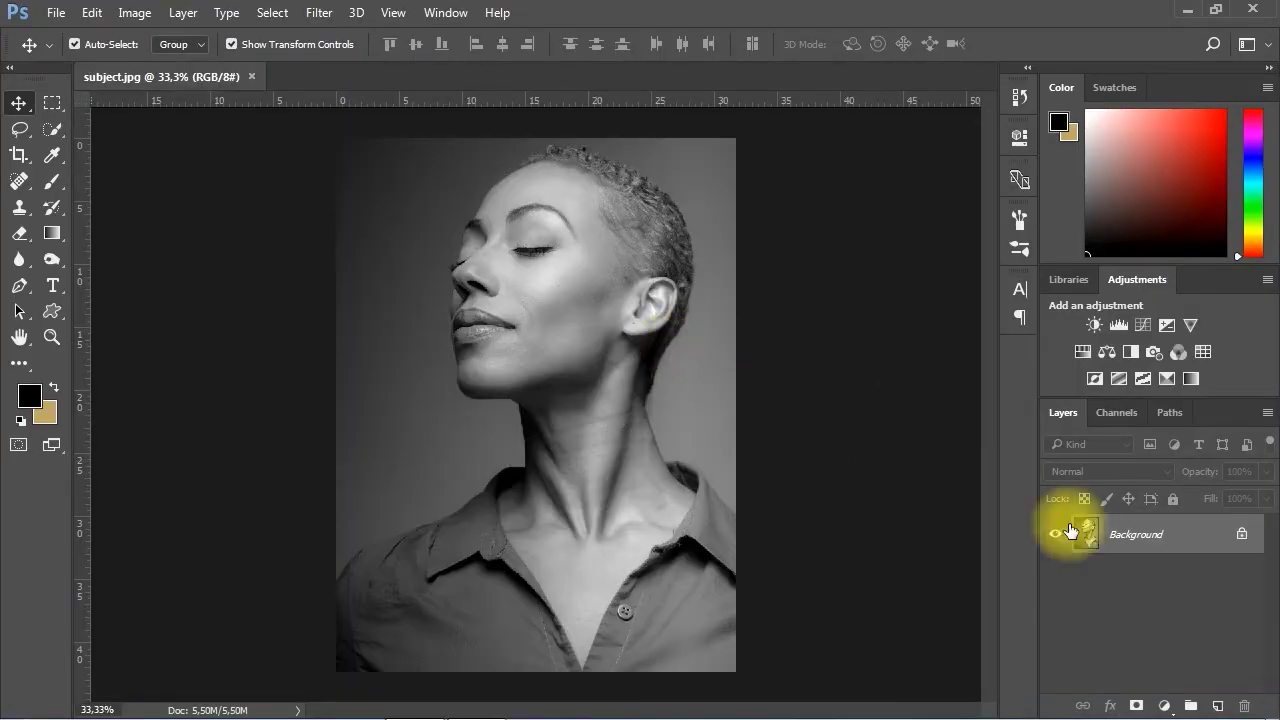
Convert the locked Background into a regular layer named Subject, and leave the layer deselected
{"action": "double_click", "coordinate": [1192, 541]}
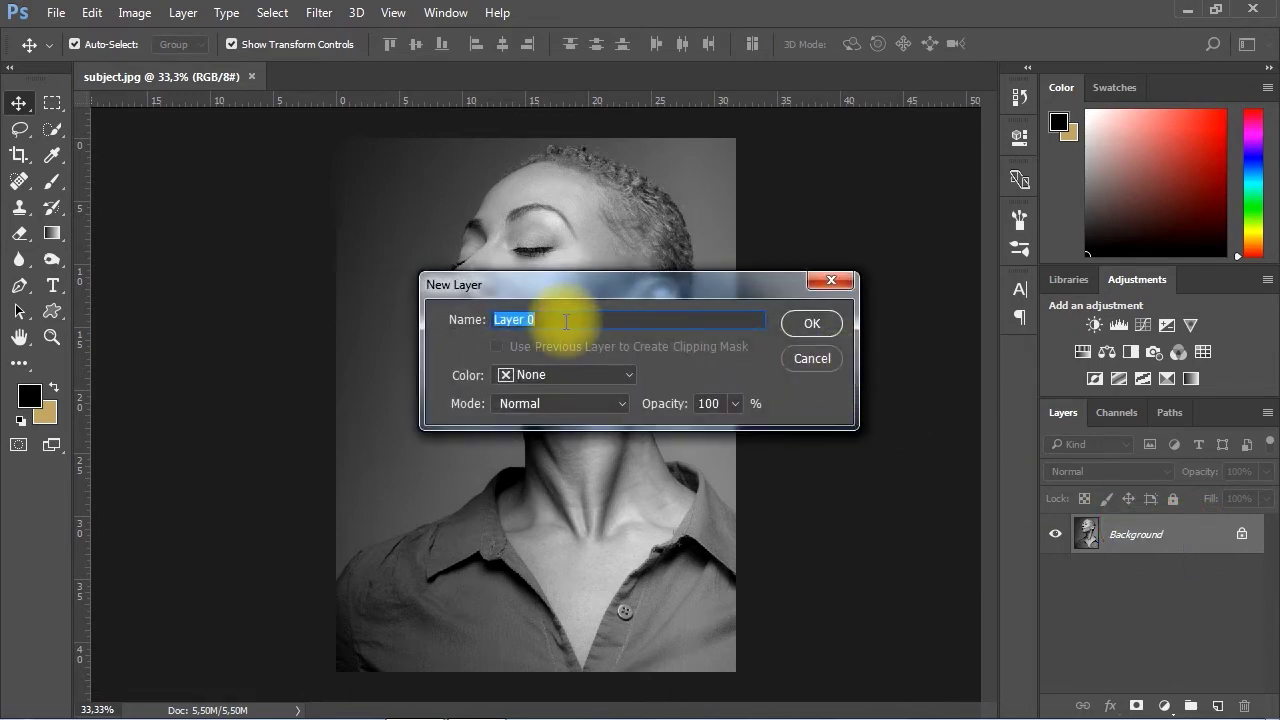
{"action": "type", "text": "Subject"}
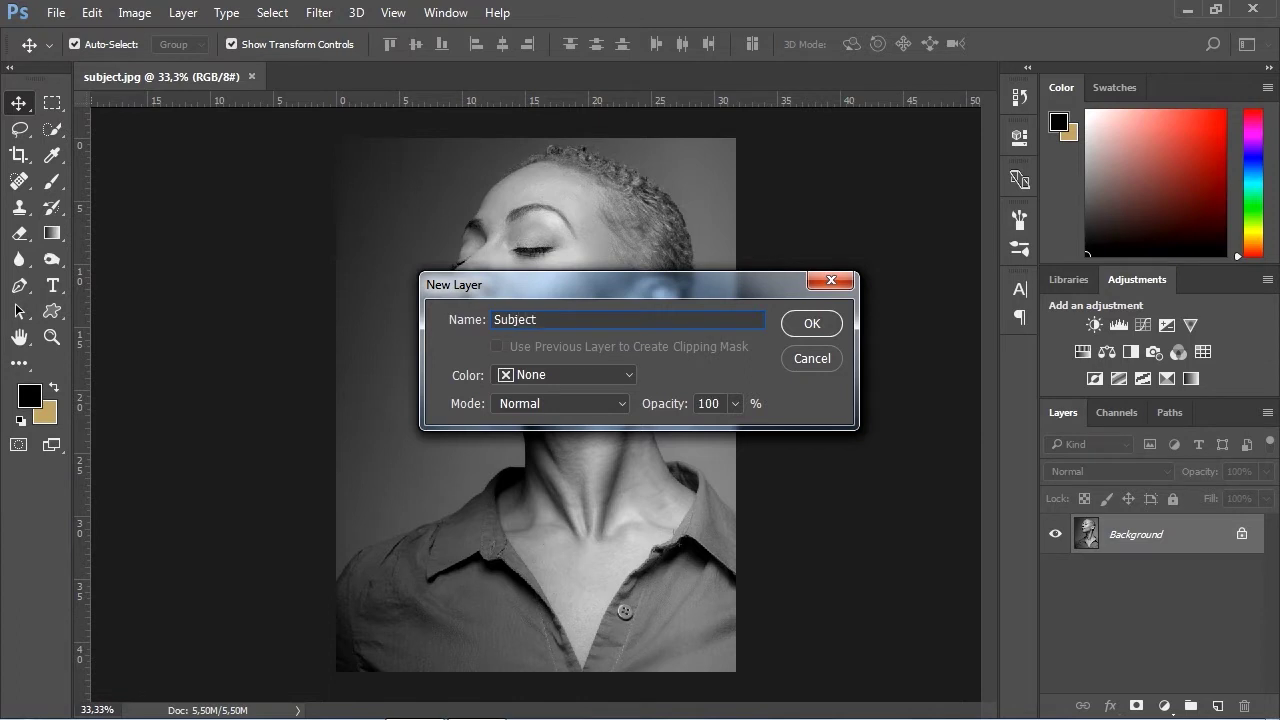
{"action": "left_click", "coordinate": [813, 324]}
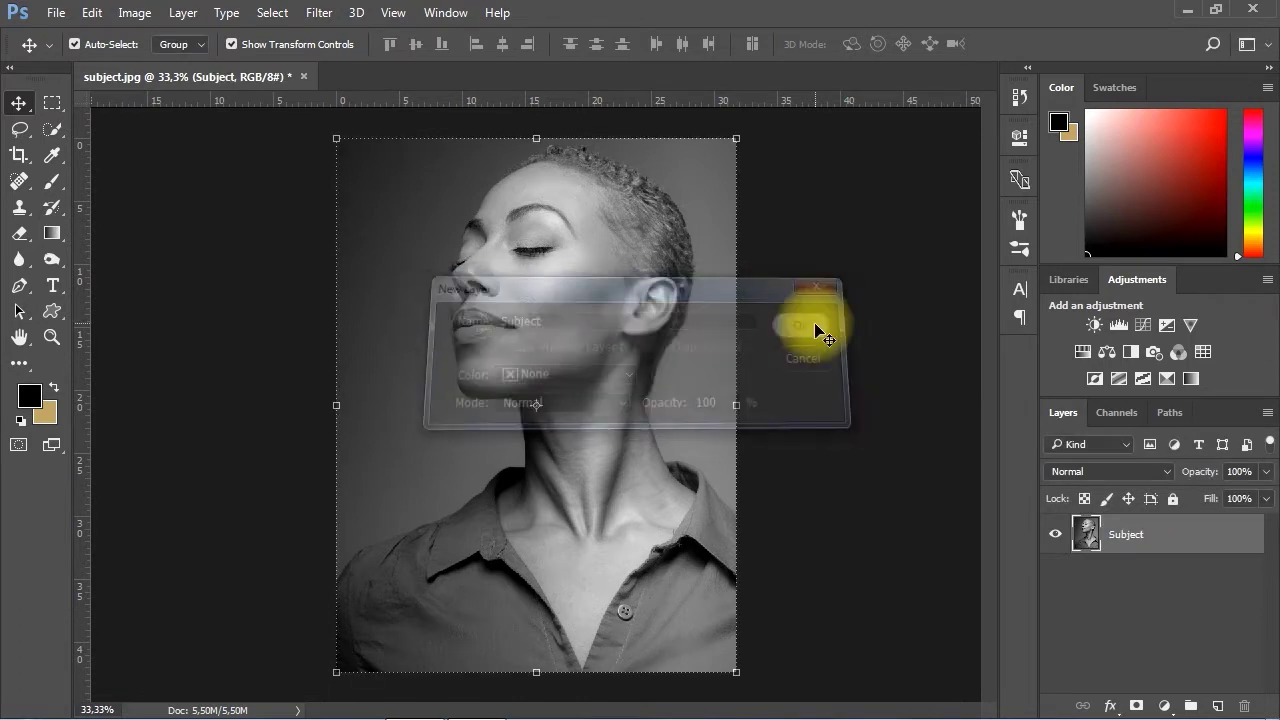
{"action": "left_click", "coordinate": [856, 412]}
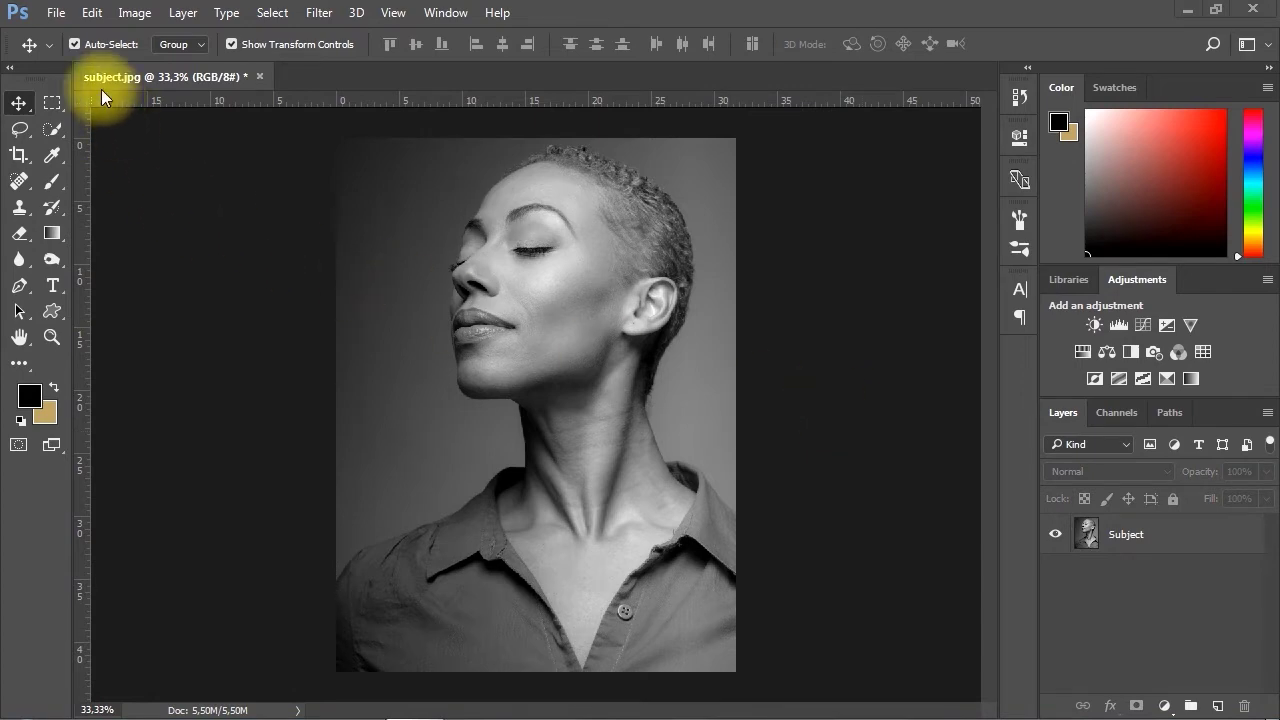
Save the document in Photoshop format as "artificial intelligence tutorial.psd" in the tutorial files folder, with Maximize Compatibility on
{"action": "left_click", "coordinate": [55, 12]}
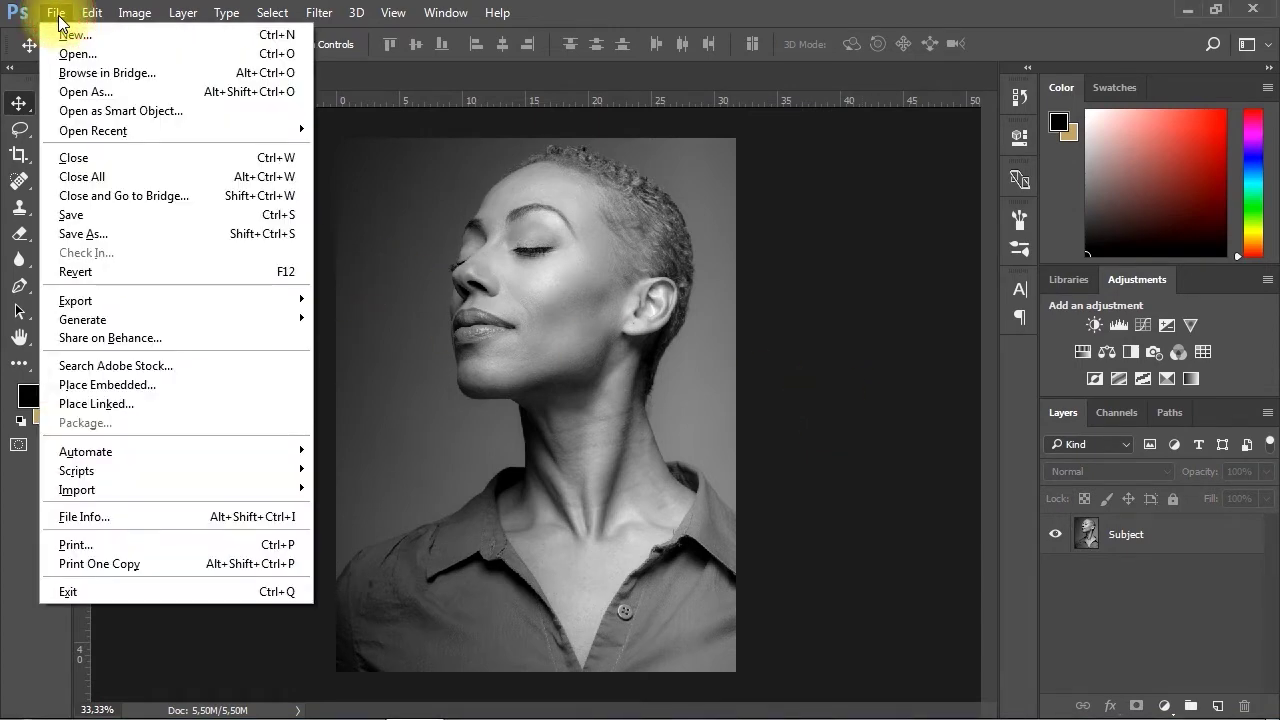
{"action": "left_click", "coordinate": [140, 214]}
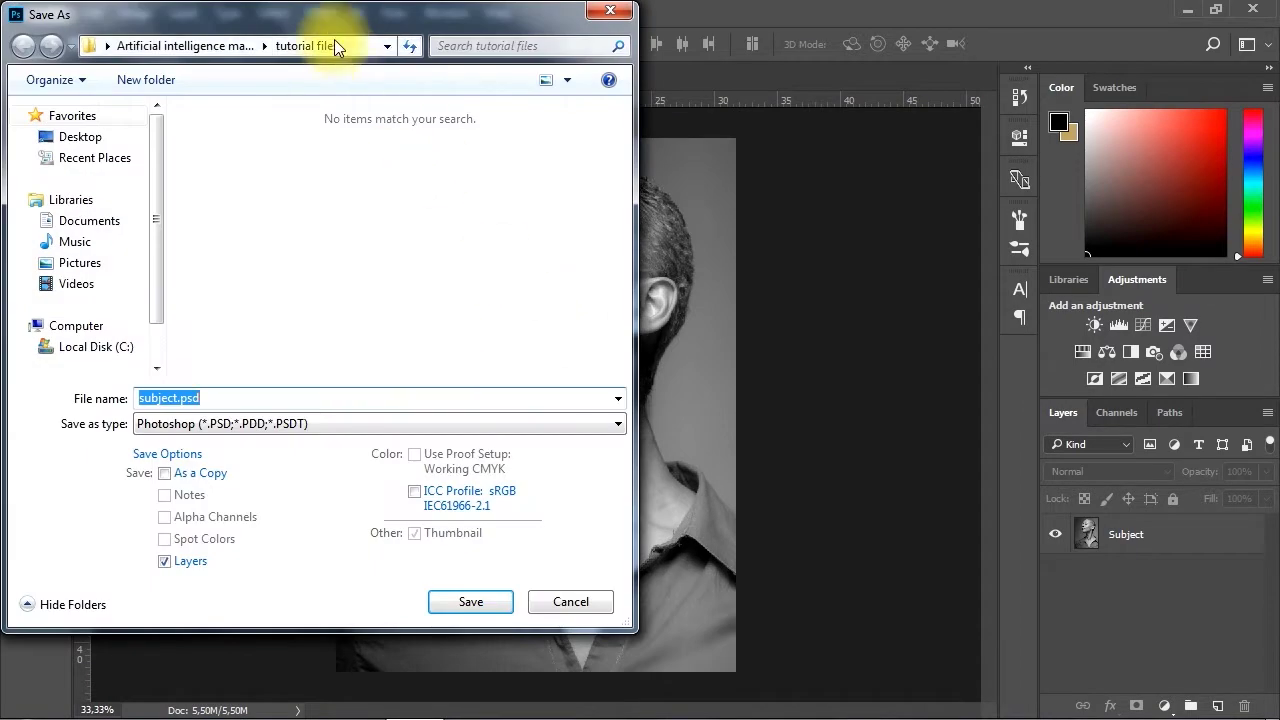
{"action": "left_click_drag", "start_coordinate": [336, 42], "coordinate": [541, 72]}
{"action": "left_click_drag", "start_coordinate": [385, 436], "coordinate": [298, 444]}
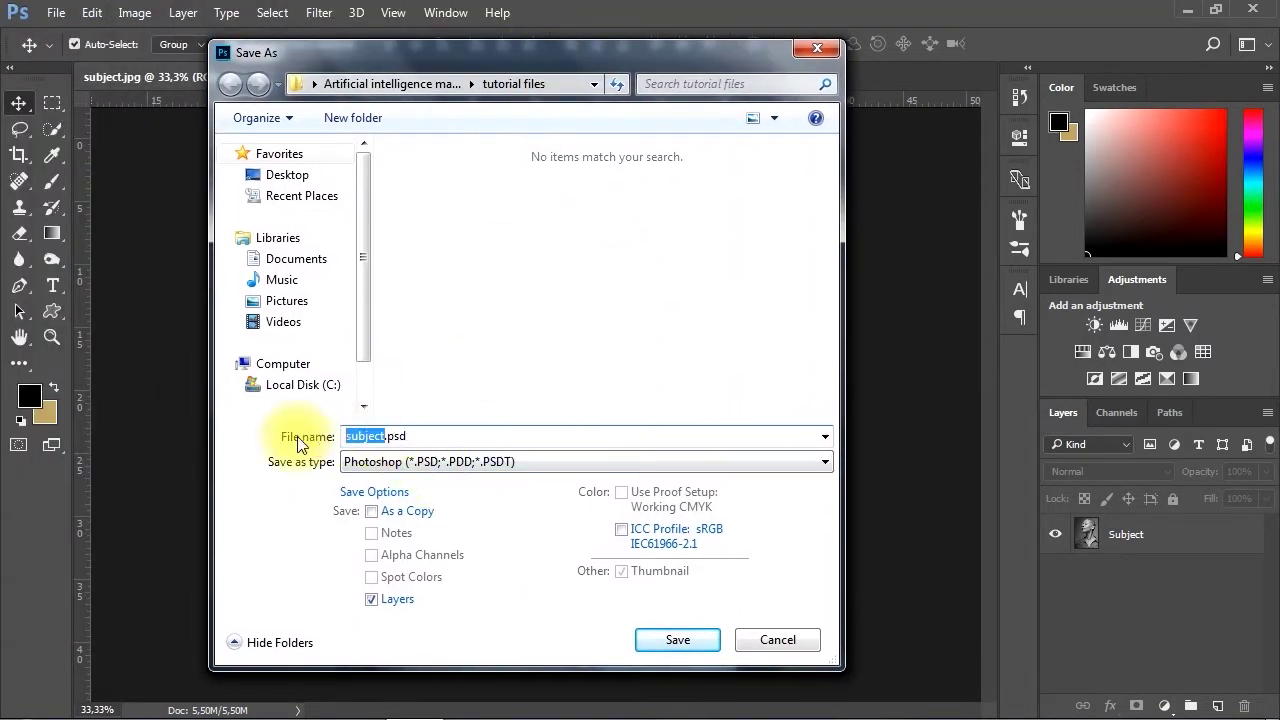
{"action": "type", "text": "artificial intelligence tutorial"}
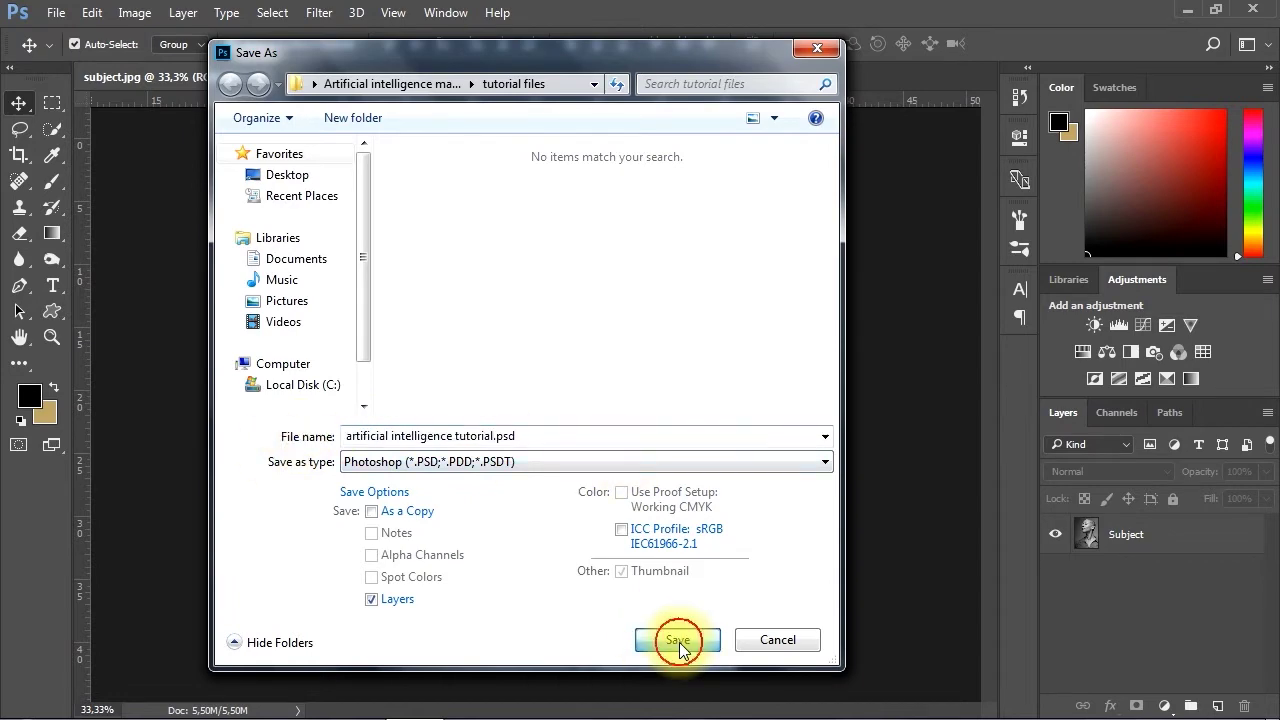
{"action": "left_click", "coordinate": [678, 640]}
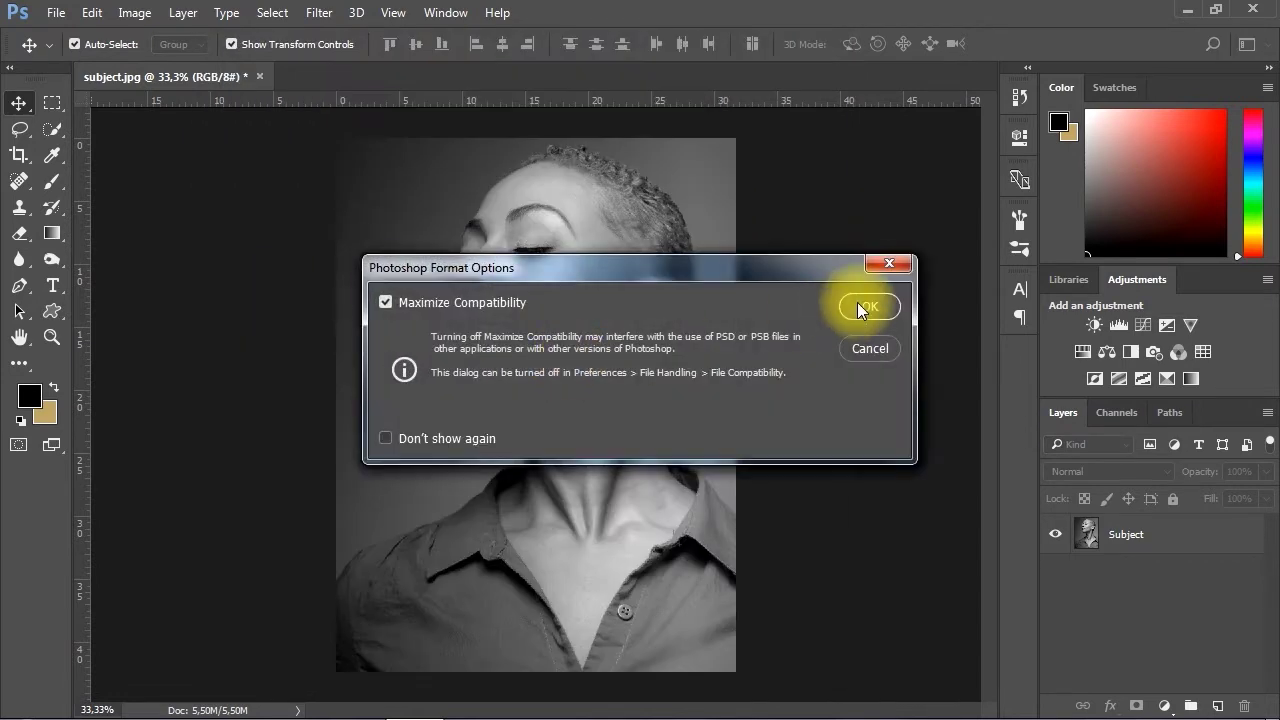
{"action": "left_click", "coordinate": [866, 306]}
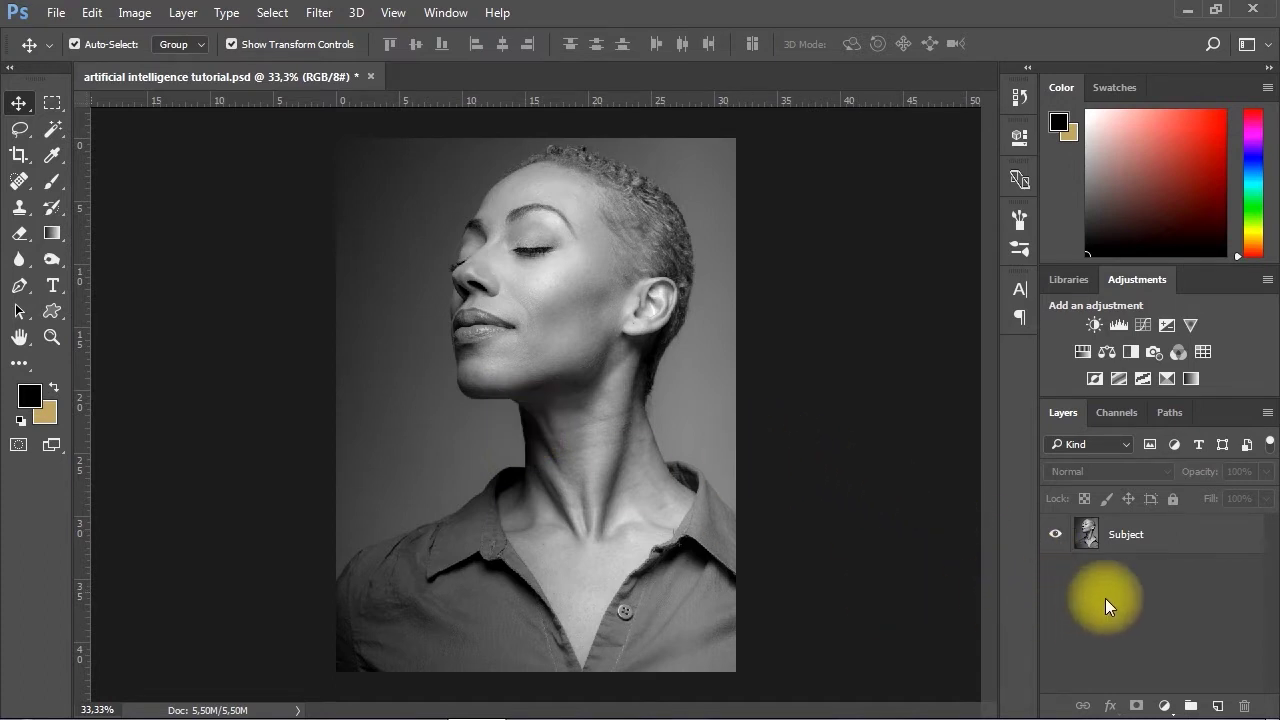
Select the grey background around the woman on the Subject layer using the Quick Selection Tool at 40 px size and 82% hardness
{"action": "left_click", "coordinate": [1164, 540]}
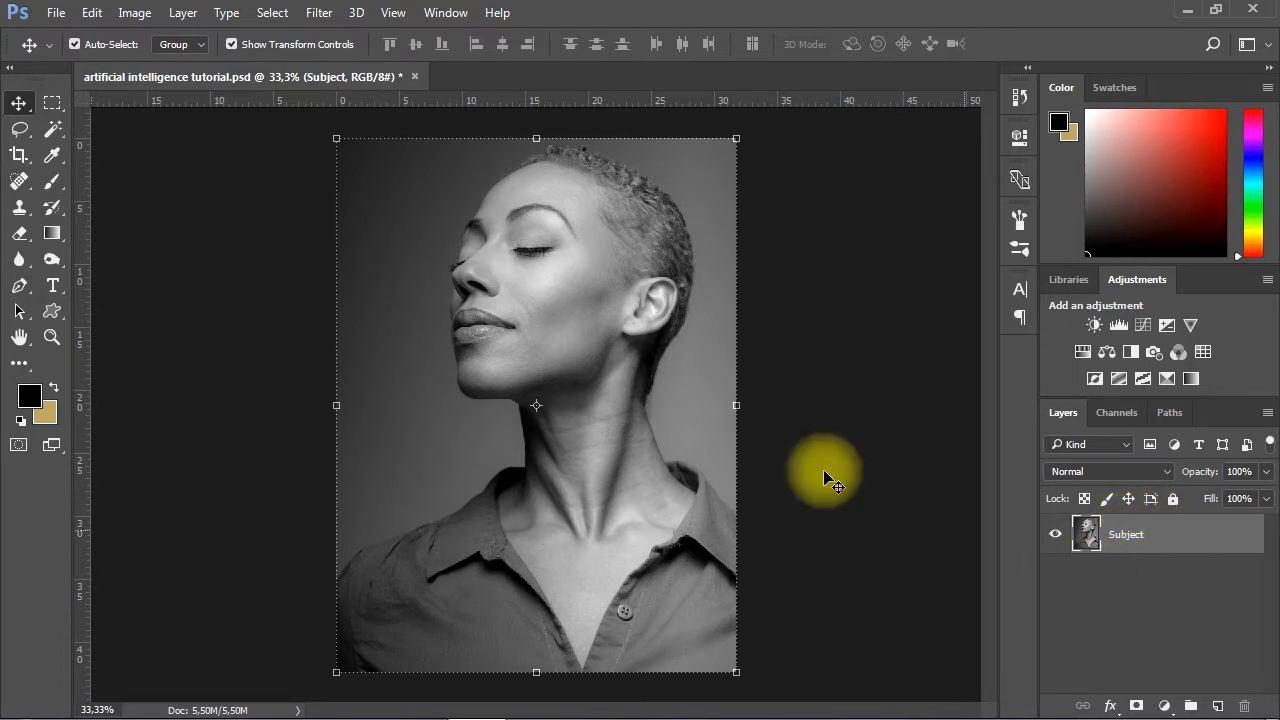
{"action": "left_click", "coordinate": [53, 135]}
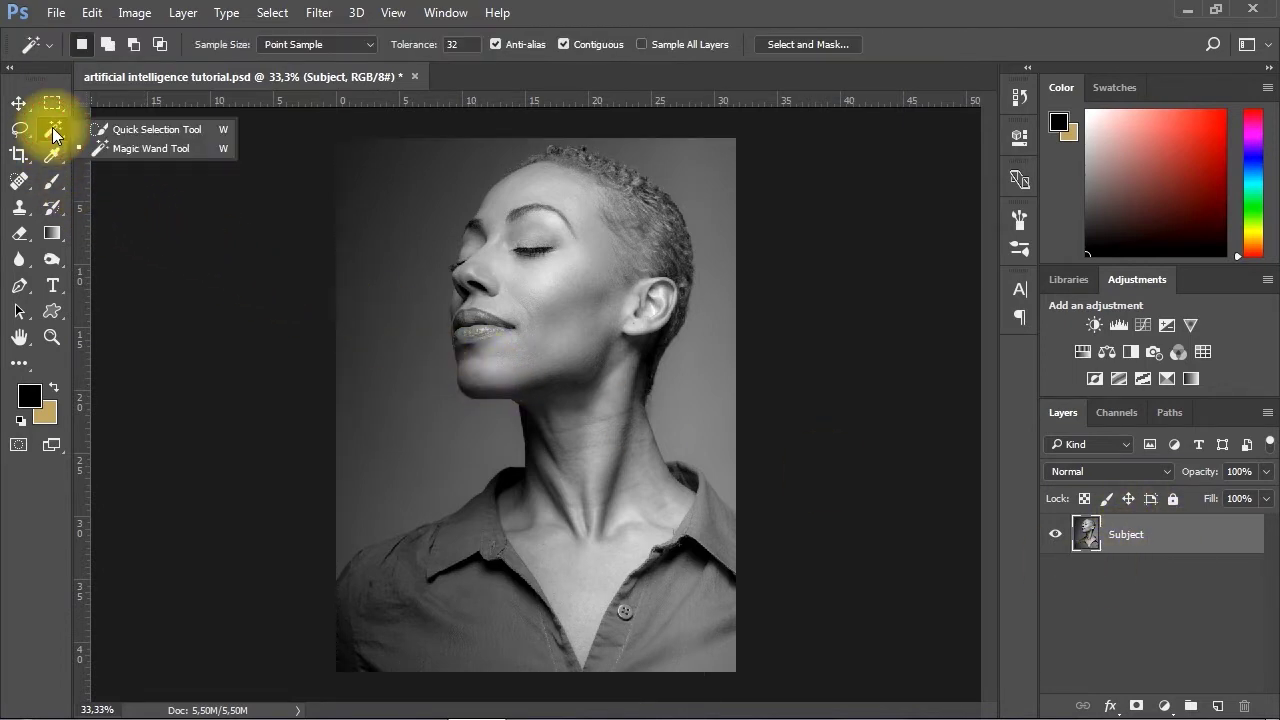
{"action": "left_click", "coordinate": [180, 129]}
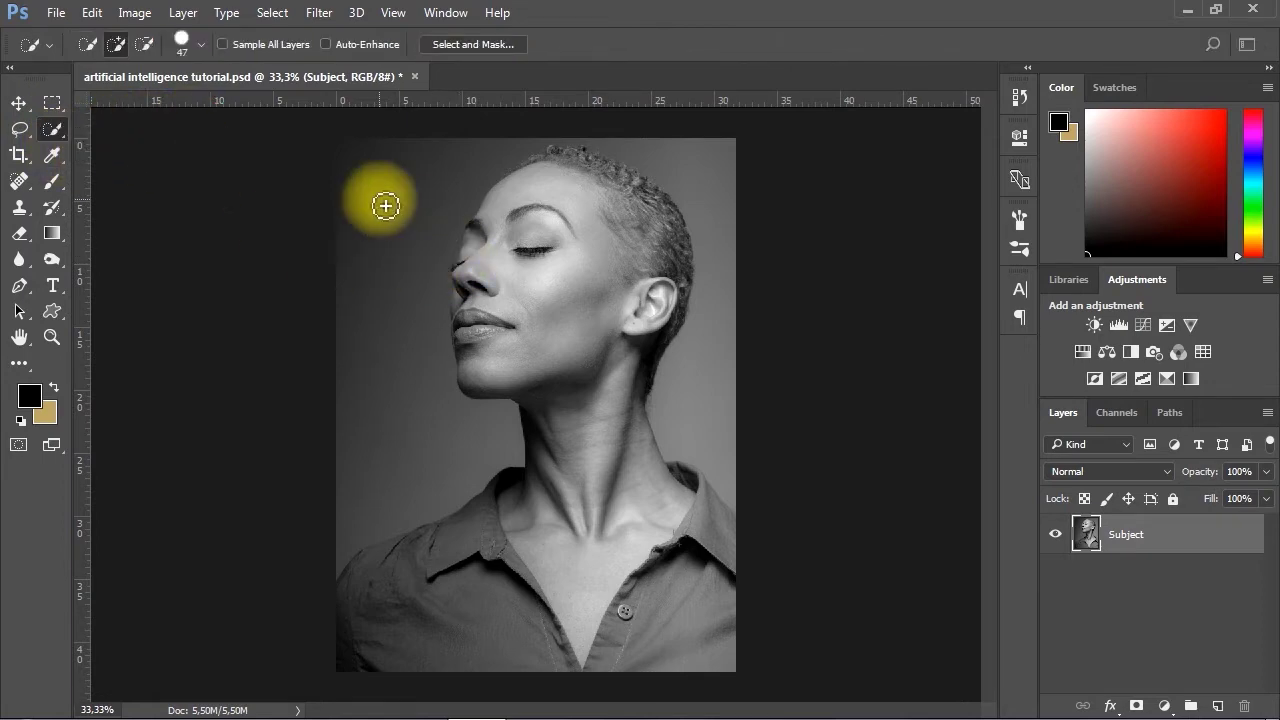
{"action": "left_click", "coordinate": [188, 46]}
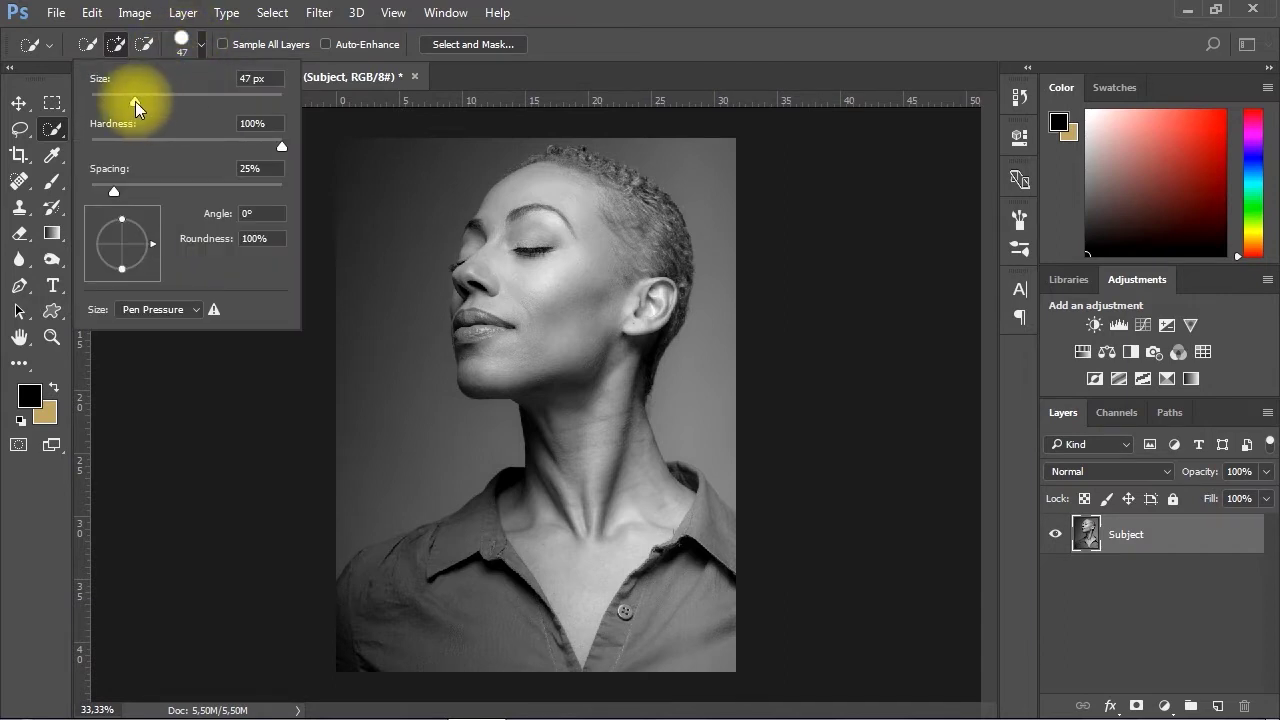
{"action": "left_click_drag", "start_coordinate": [136, 101], "coordinate": [128, 101]}
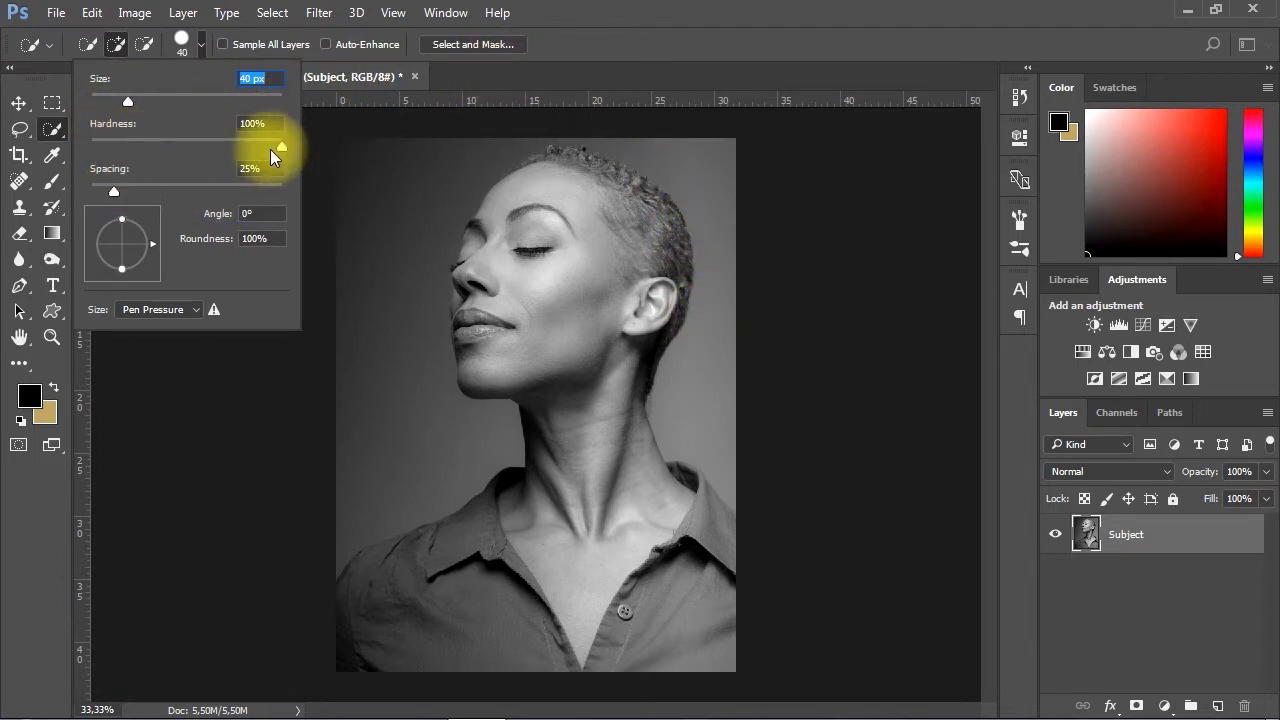
{"action": "left_click_drag", "start_coordinate": [279, 148], "coordinate": [248, 149]}
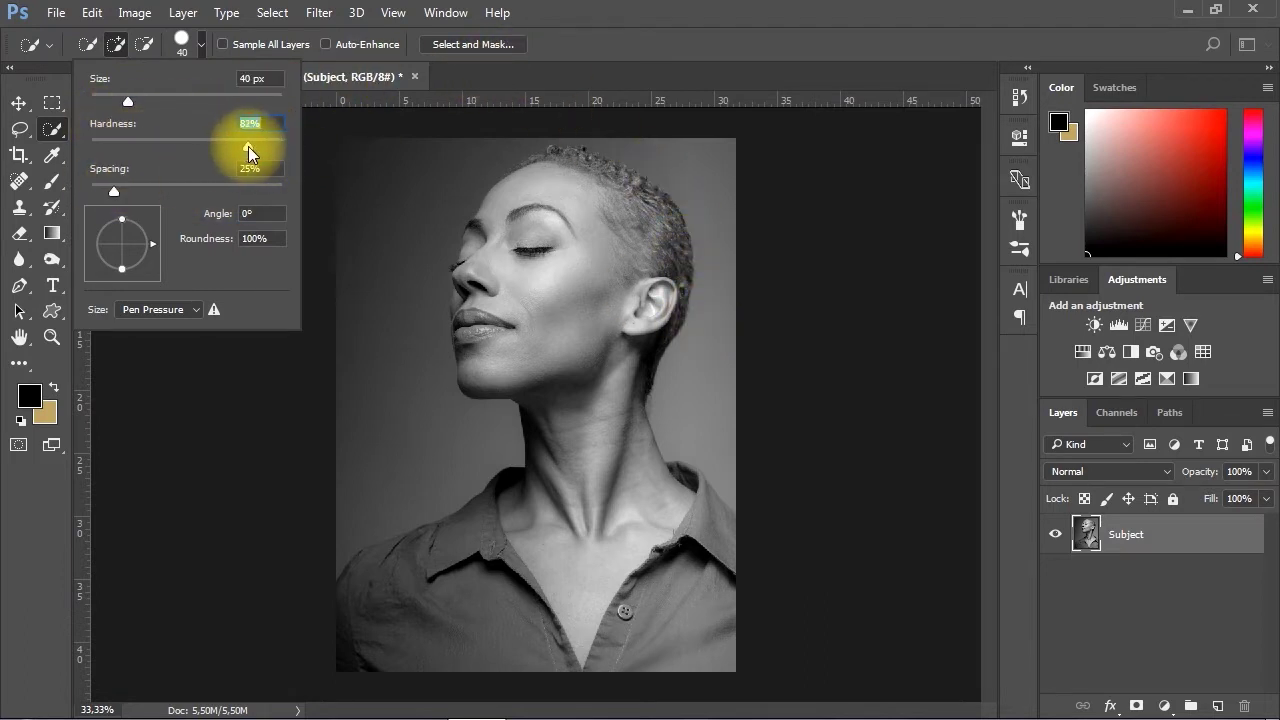
{"action": "left_click", "coordinate": [591, 48]}
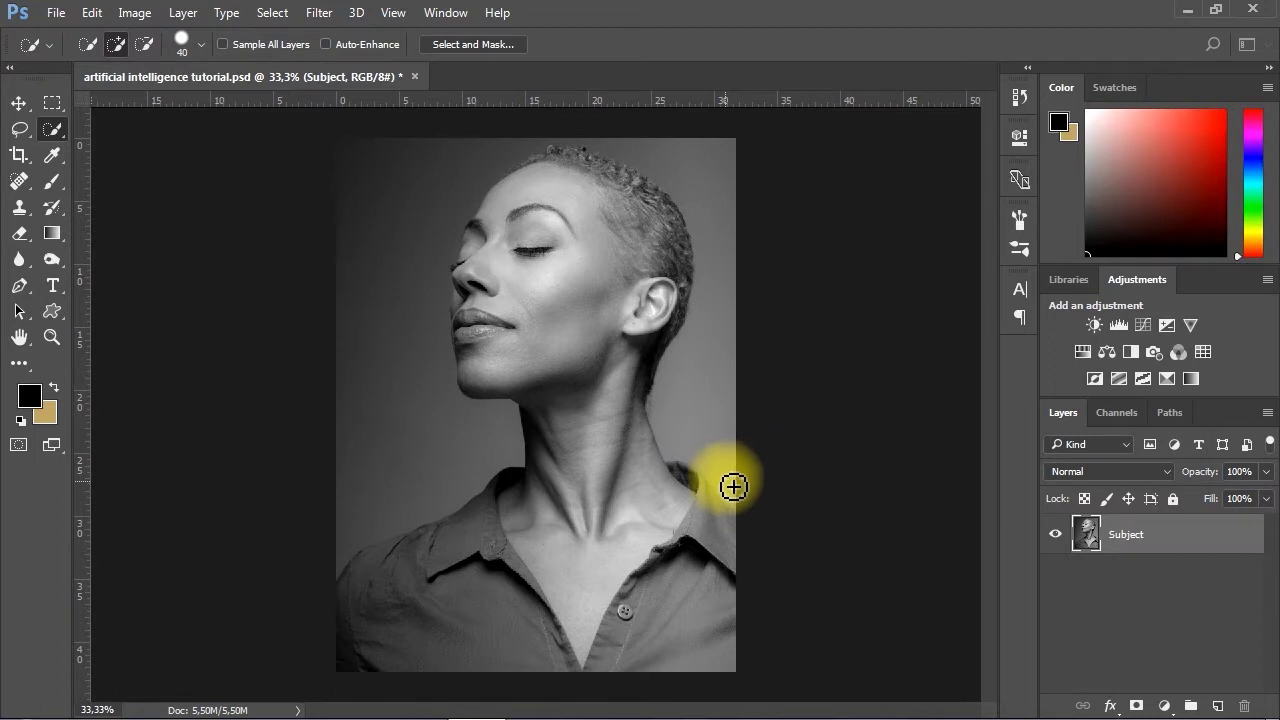
{"action": "mouse_move", "coordinate": [733, 483]}
{"action": "left_mouse_down"}
{"action": "mouse_move", "coordinate": [727, 186]}
{"action": "mouse_move", "coordinate": [712, 161]}
{"action": "mouse_move", "coordinate": [588, 142]}
{"action": "mouse_move", "coordinate": [473, 168]}
{"action": "mouse_move", "coordinate": [393, 226]}
{"action": "mouse_move", "coordinate": [401, 514]}
{"action": "left_mouse_up"}
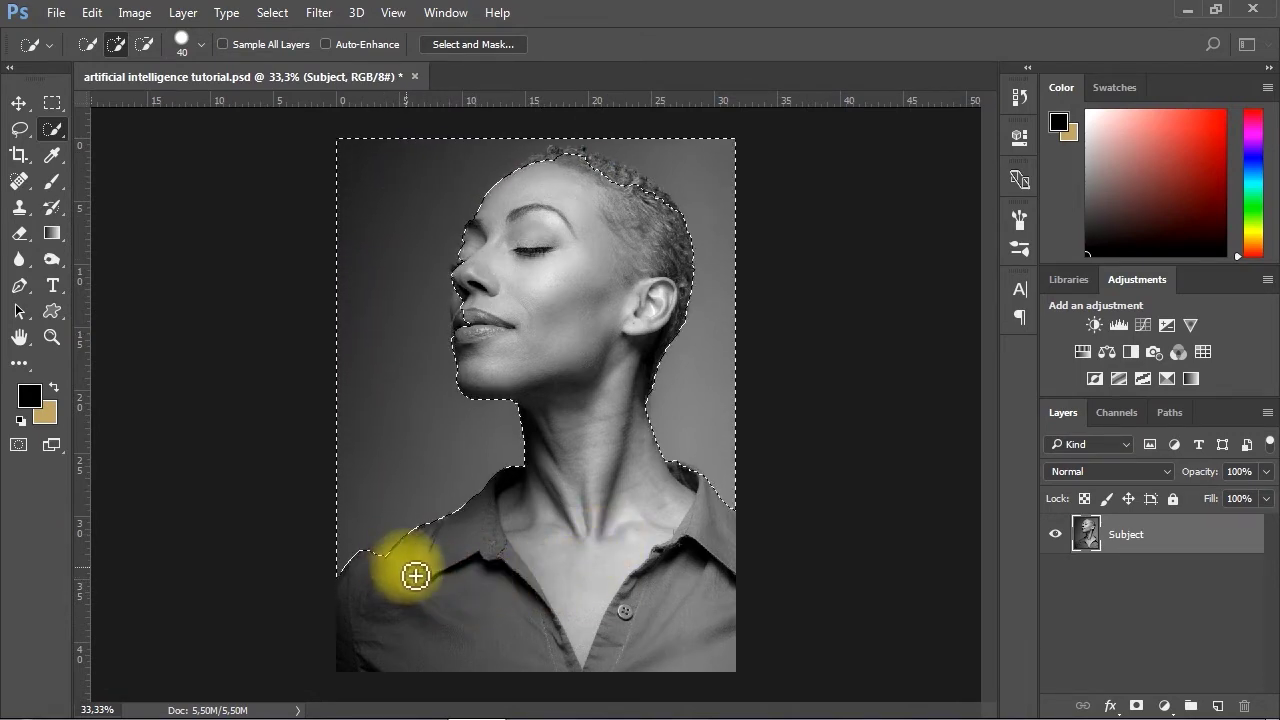
Subtract the wrongly included part of the shirt's shoulder from the background selection so its edge follows the fabric
{"action": "left_click", "coordinate": [393, 551], "text": "ctrl"}
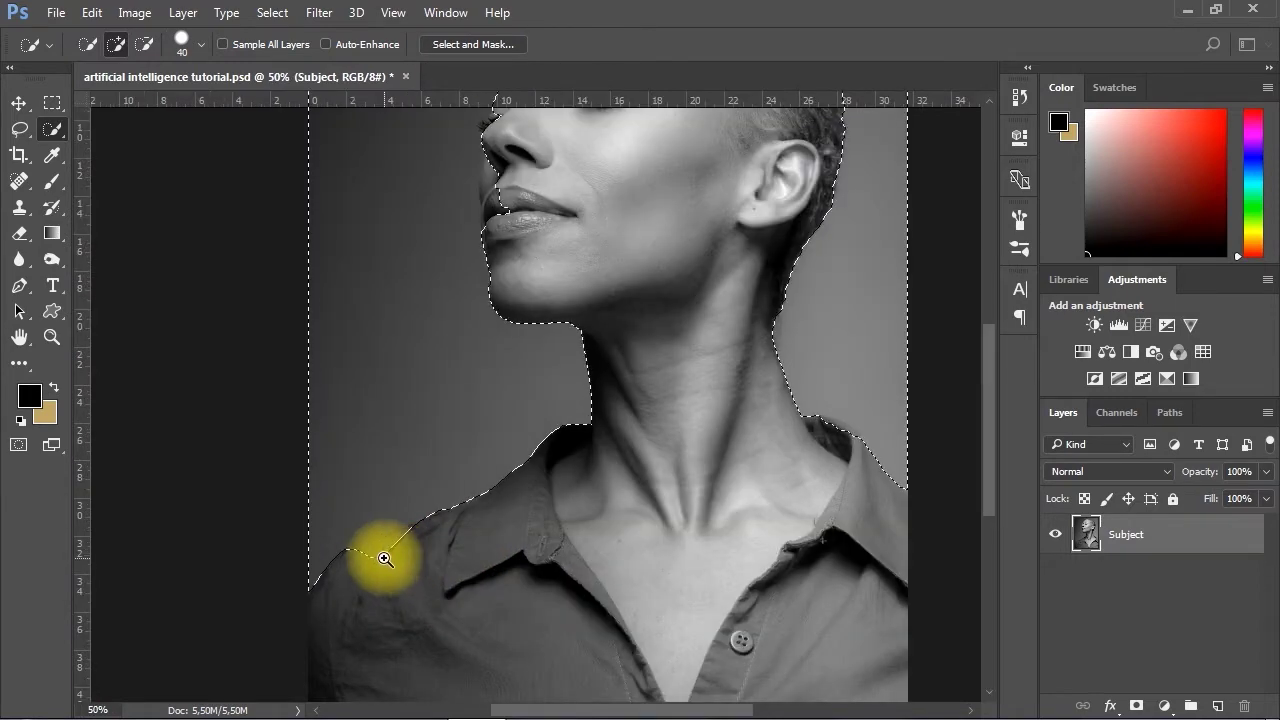
{"action": "left_click", "coordinate": [383, 562], "text": "ctrl"}
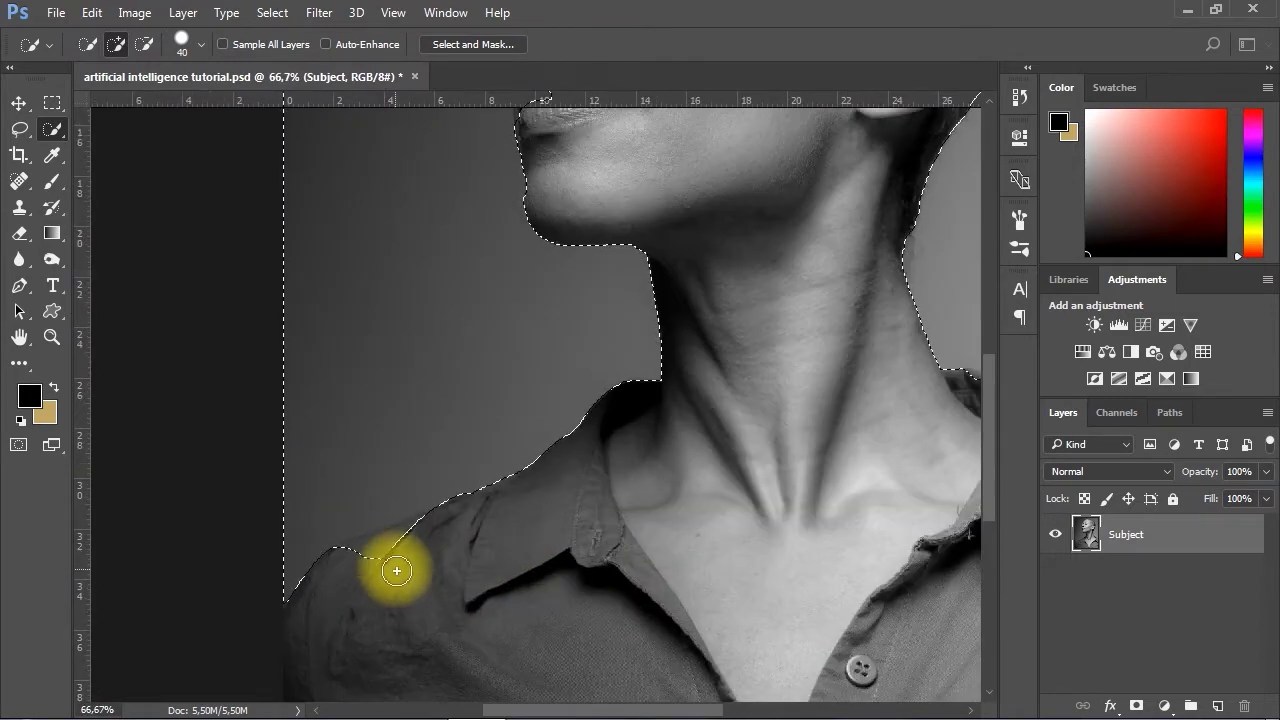
{"action": "mouse_move", "coordinate": [396, 570]}
{"action": "left_mouse_down"}
{"action": "mouse_move", "coordinate": [383, 566]}
{"action": "mouse_move", "coordinate": [421, 573]}
{"action": "left_mouse_up"}
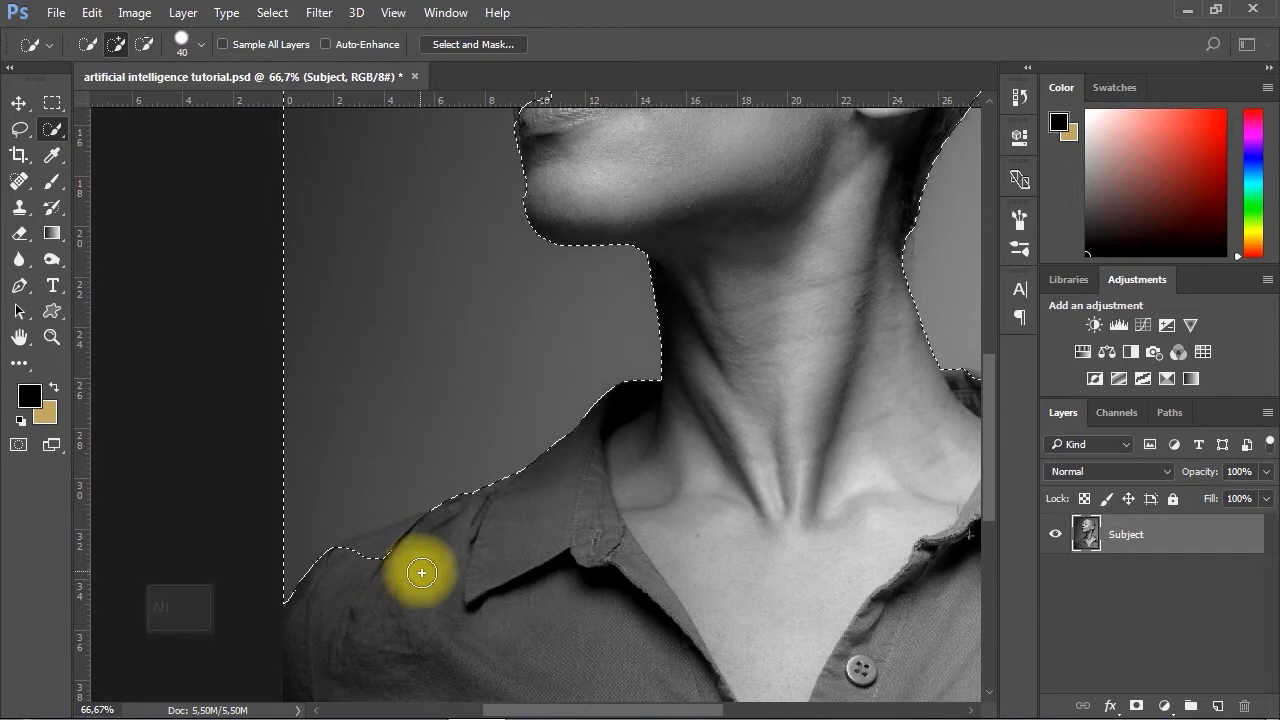
{"action": "left_click", "coordinate": [393, 571], "text": "alt"}
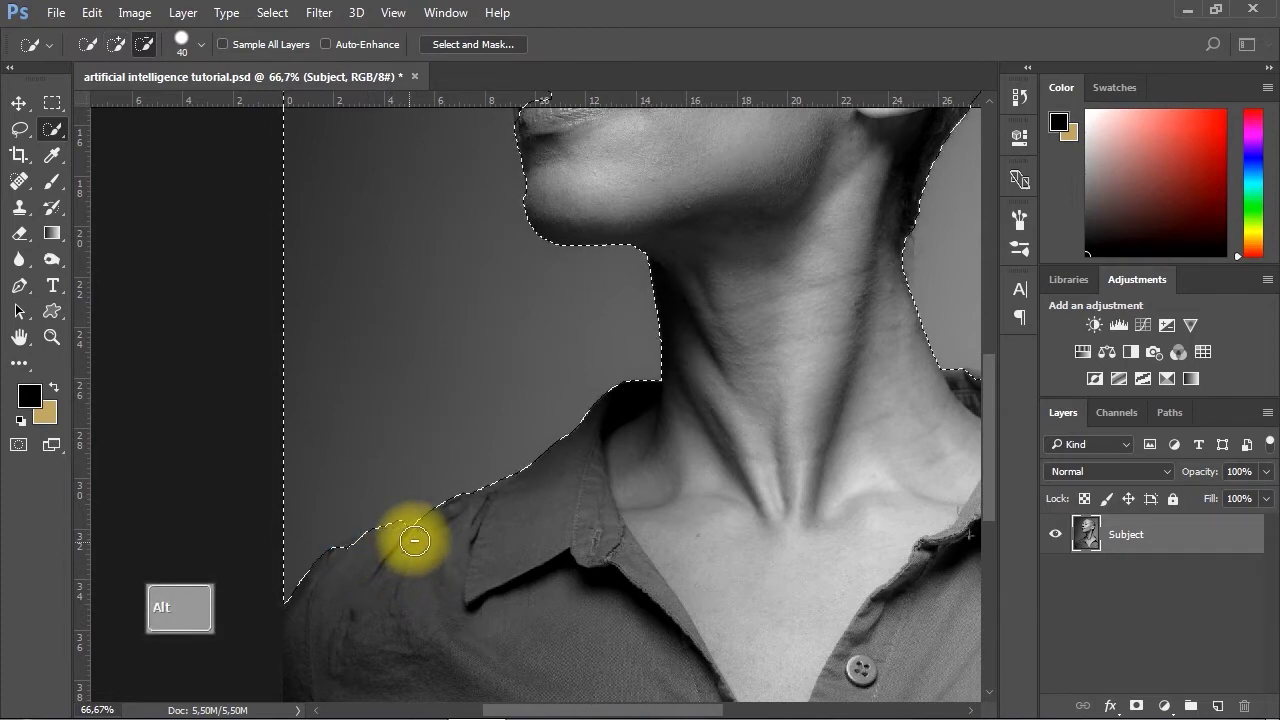
{"action": "left_click_drag", "start_coordinate": [423, 536], "coordinate": [355, 568]}
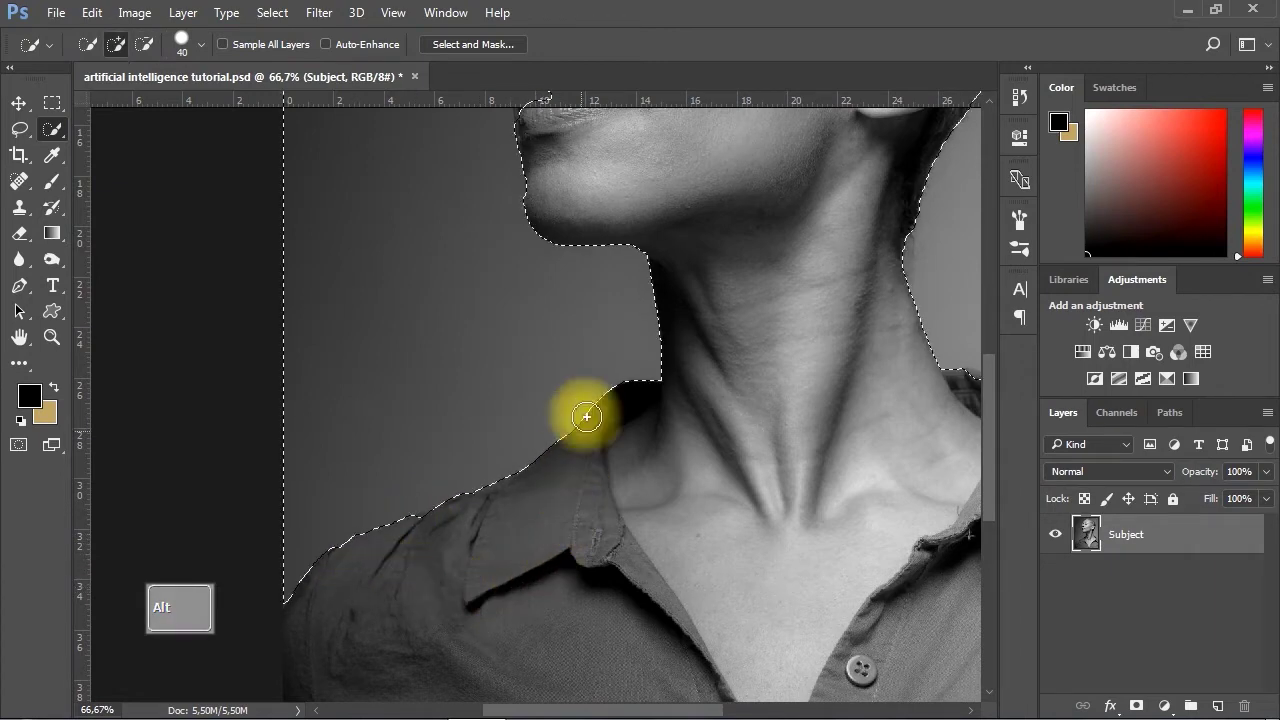
Subtract the woman's lips and the cheek edge beside her mouth from the background selection
{"action": "left_click_drag", "start_coordinate": [617, 211], "coordinate": [603, 543]}
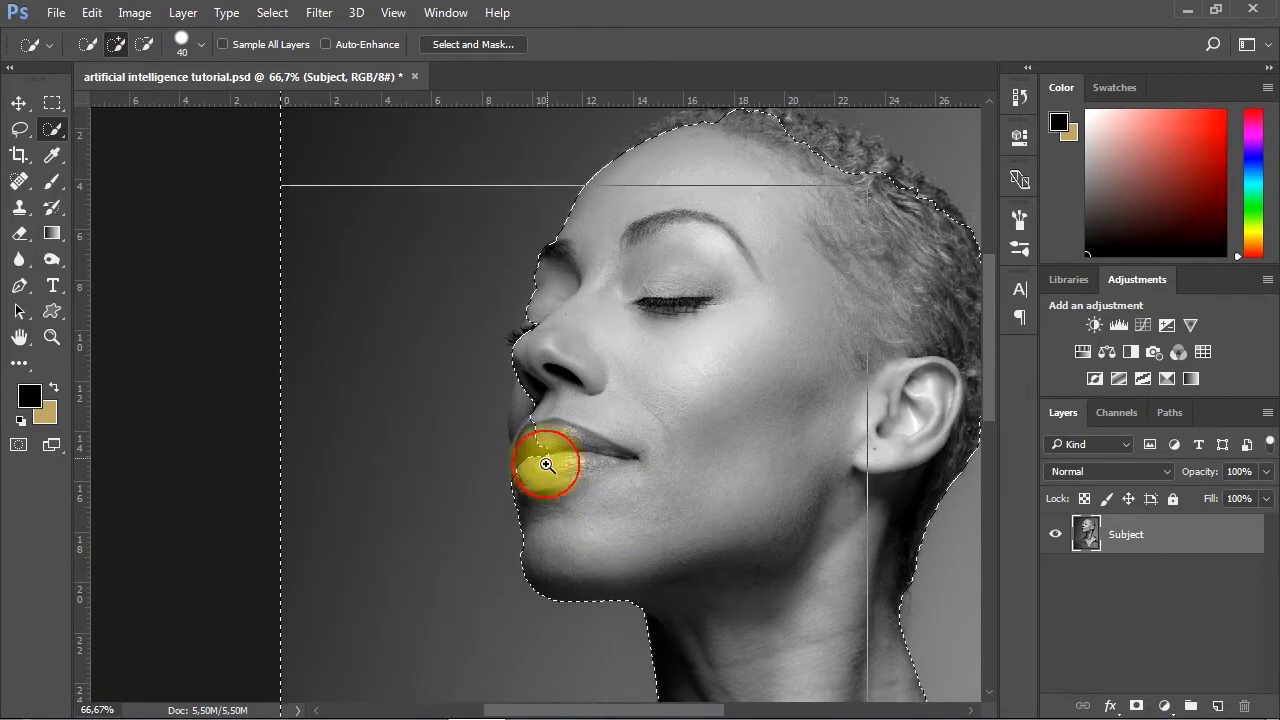
{"action": "scroll", "coordinate": [548, 463], "scroll_direction": "up", "scroll_amount": 1}
{"action": "left_click_drag", "start_coordinate": [601, 378], "coordinate": [606, 400]}
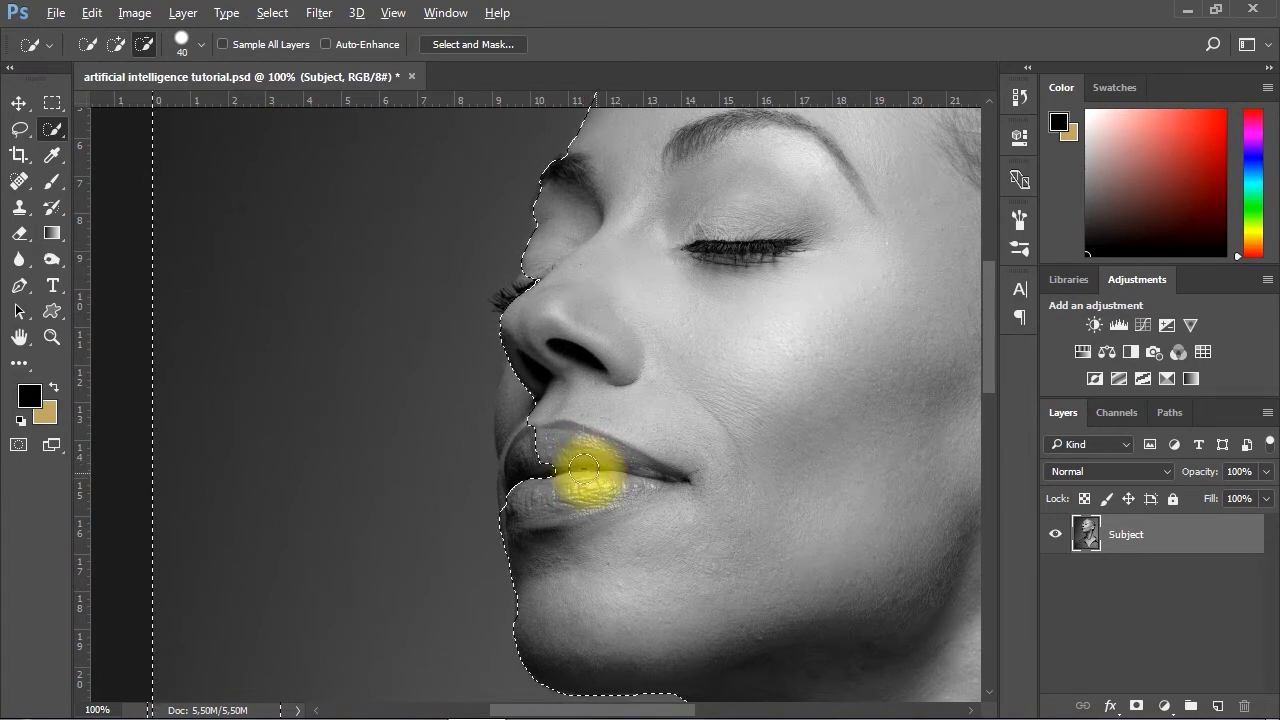
{"action": "left_click", "coordinate": [582, 465], "text": "alt"}
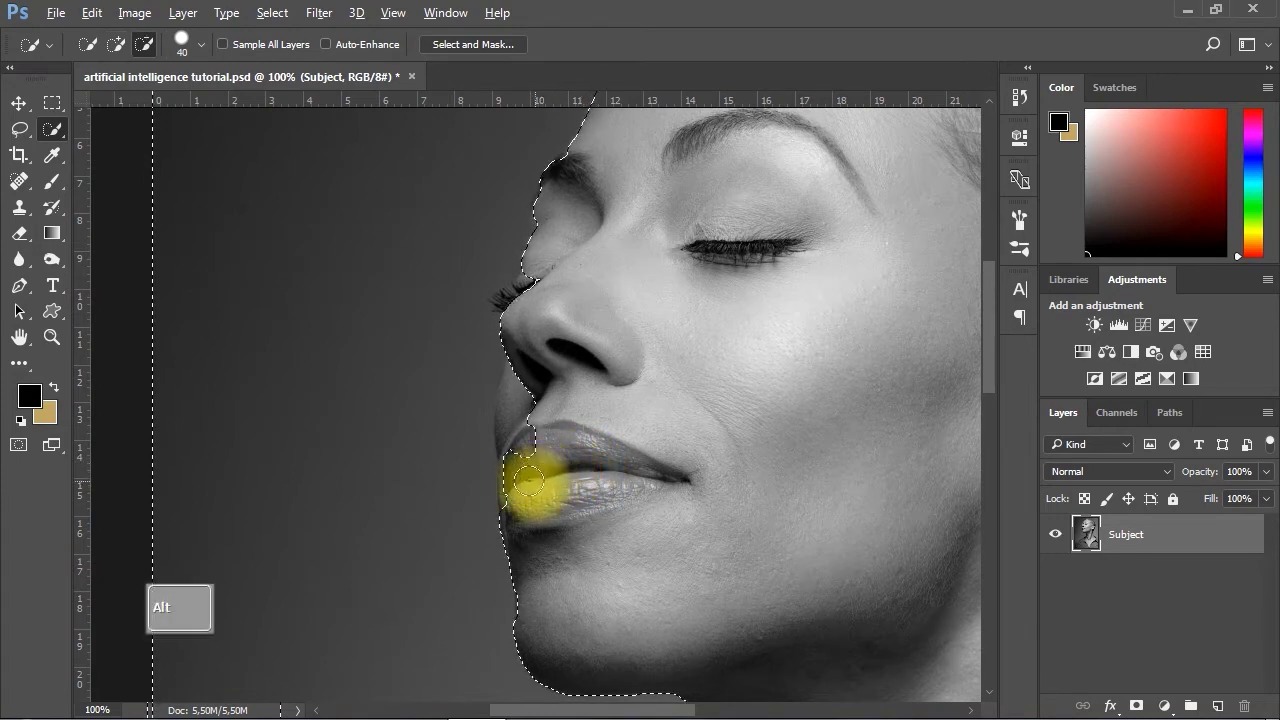
{"action": "left_click_drag", "start_coordinate": [517, 490], "coordinate": [572, 497]}
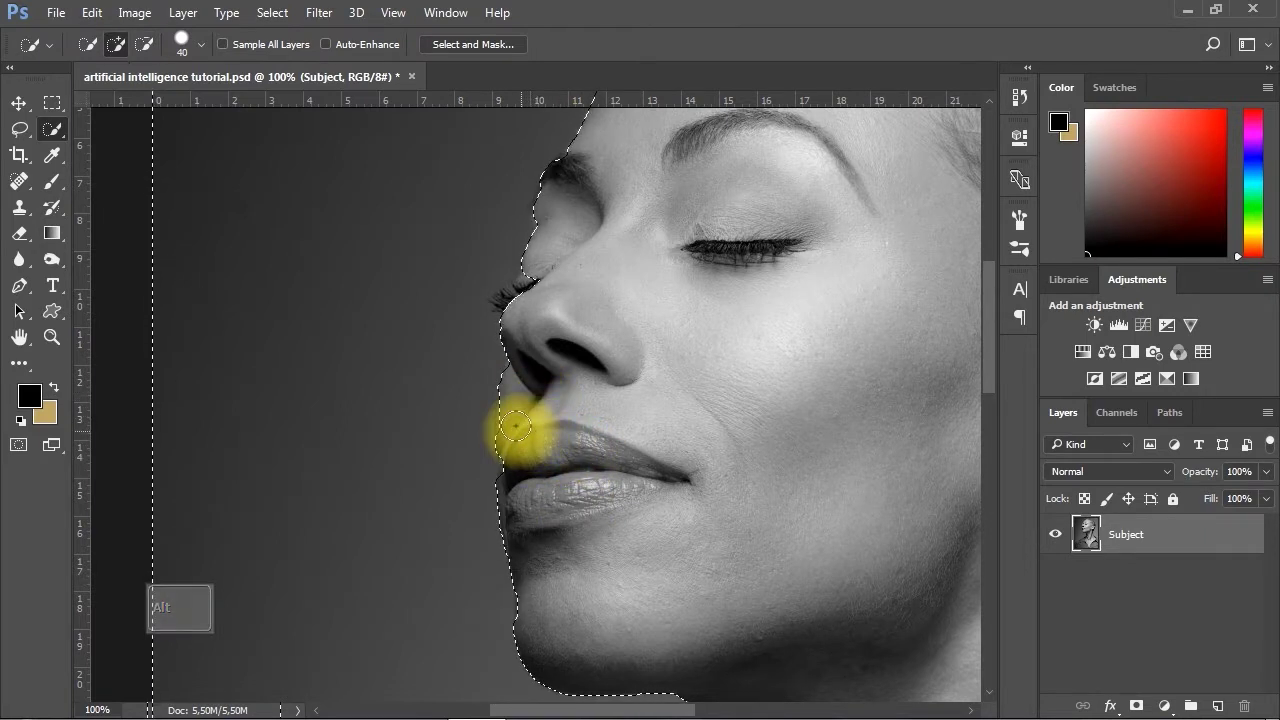
{"action": "key", "text": "alt"}
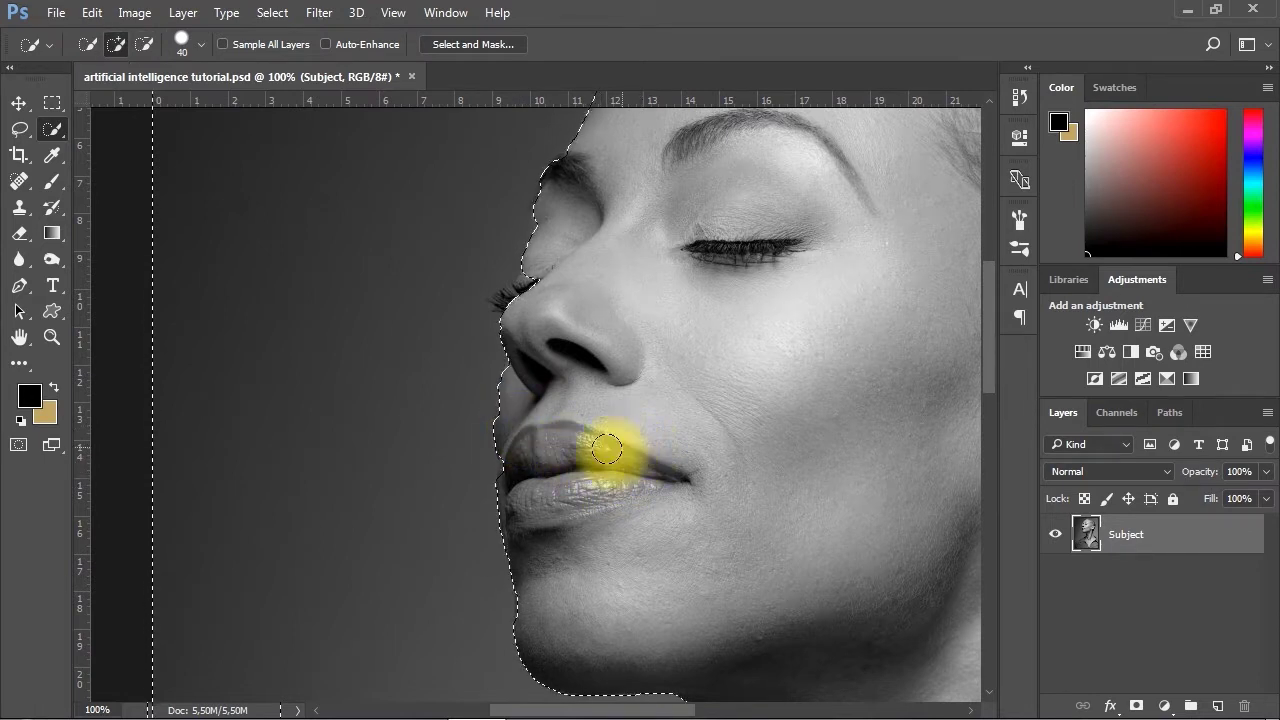
Subtract the curly hair along the top and back of the woman's head from the background selection
{"action": "scroll", "coordinate": [620, 440], "scroll_direction": "up", "scroll_amount": 3}
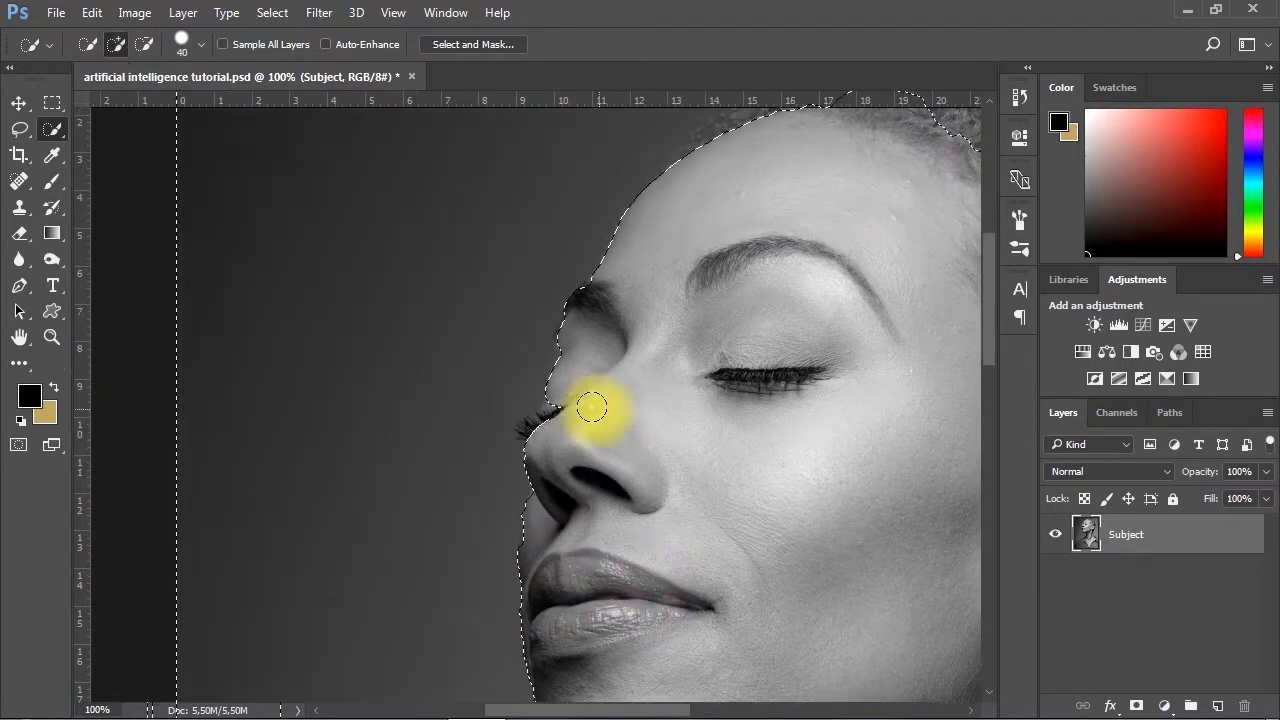
{"action": "scroll", "coordinate": [560, 420], "scroll_direction": "up", "scroll_amount": 4}
{"action": "scroll", "coordinate": [560, 420], "scroll_direction": "right", "scroll_amount": 4}
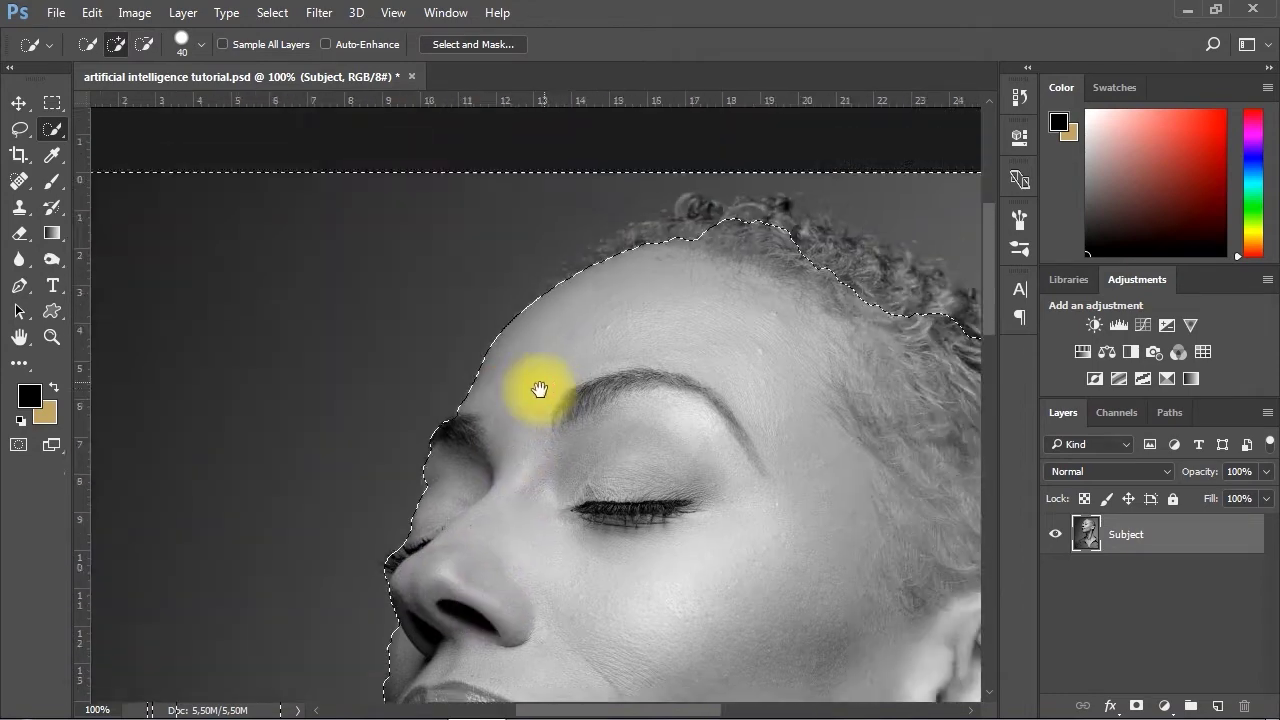
{"action": "mouse_move", "coordinate": [591, 285]}
{"action": "left_mouse_down"}
{"action": "mouse_move", "coordinate": [630, 298]}
{"action": "mouse_move", "coordinate": [630, 326]}
{"action": "mouse_move", "coordinate": [621, 286]}
{"action": "mouse_move", "coordinate": [641, 294]}
{"action": "mouse_move", "coordinate": [619, 262]}
{"action": "mouse_move", "coordinate": [761, 316]}
{"action": "mouse_move", "coordinate": [748, 350]}
{"action": "mouse_move", "coordinate": [791, 366]}
{"action": "left_mouse_up"}
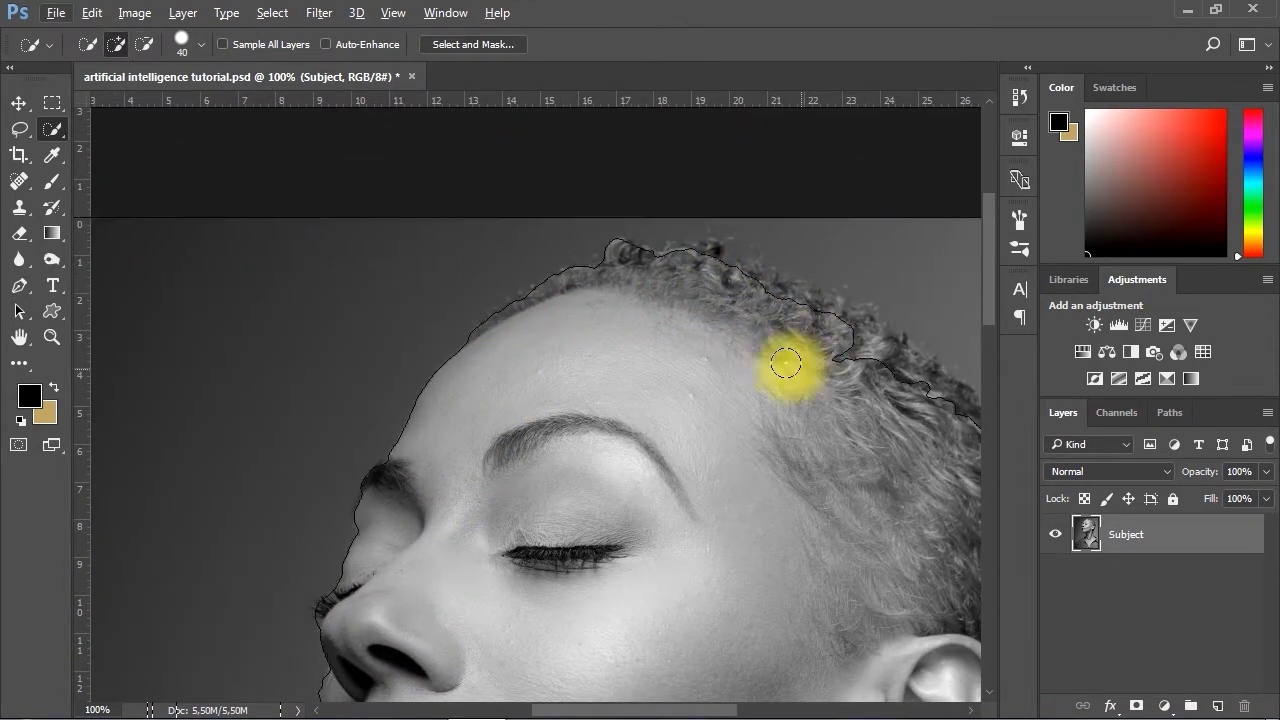
{"action": "scroll", "coordinate": [660, 300], "scroll_direction": "down", "scroll_amount": 2}
{"action": "scroll", "coordinate": [660, 300], "scroll_direction": "right", "scroll_amount": 4}
{"action": "mouse_move", "coordinate": [529, 229]}
{"action": "left_mouse_down"}
{"action": "mouse_move", "coordinate": [613, 306]}
{"action": "mouse_move", "coordinate": [535, 227]}
{"action": "mouse_move", "coordinate": [621, 267]}
{"action": "left_mouse_up"}
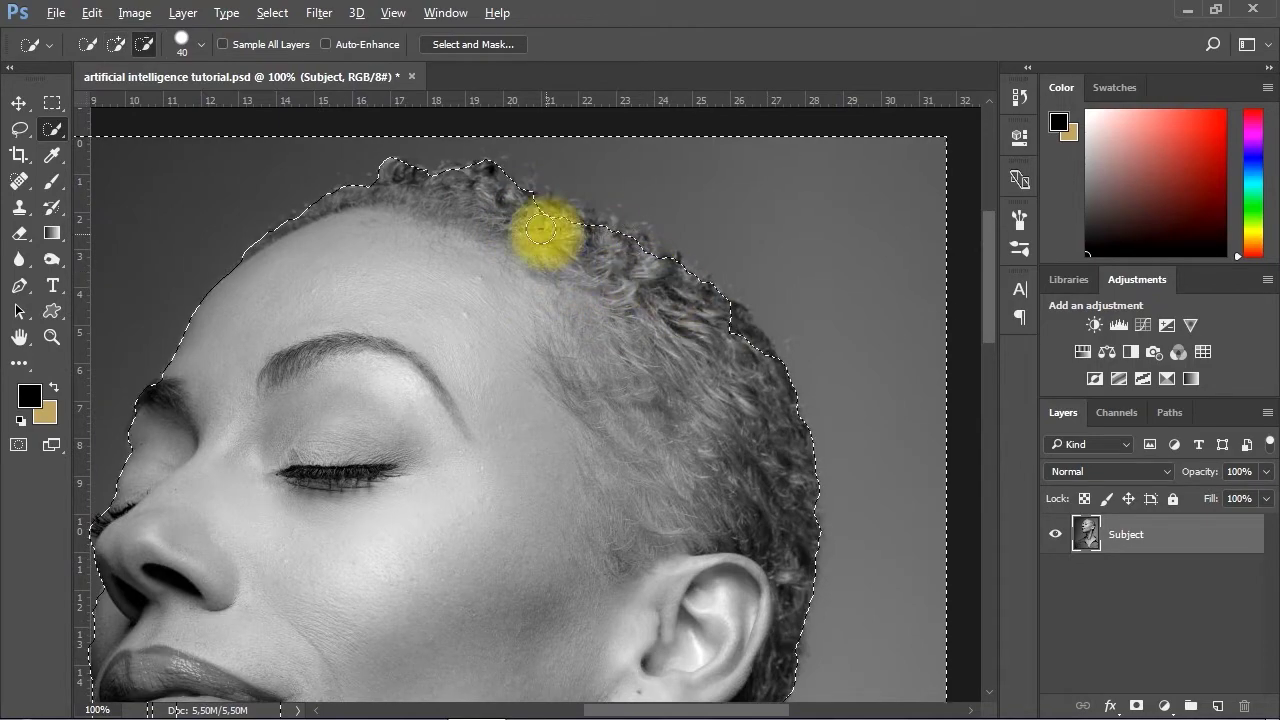
{"action": "scroll", "coordinate": [560, 240], "scroll_direction": "down", "scroll_amount": 1}
{"action": "scroll", "coordinate": [560, 240], "scroll_direction": "right", "scroll_amount": 2}
Examine the selection edge around the head, neck and shirt collar for wrongly included areas
{"action": "left_click", "coordinate": [540, 384], "text": "ctrl+alt"}
{"action": "left_click", "coordinate": [540, 384], "text": "ctrl+alt"}
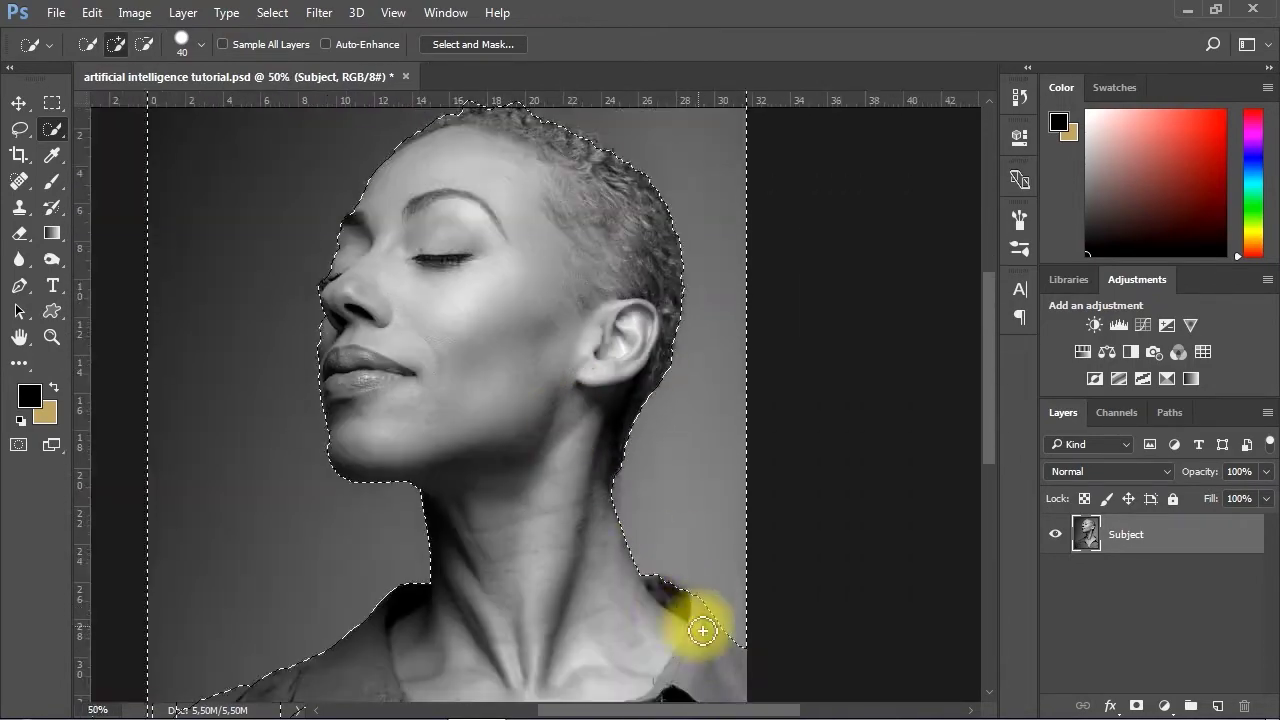
{"action": "left_click", "coordinate": [677, 594], "text": "ctrl"}
{"action": "left_click", "coordinate": [680, 600], "text": "ctrl"}
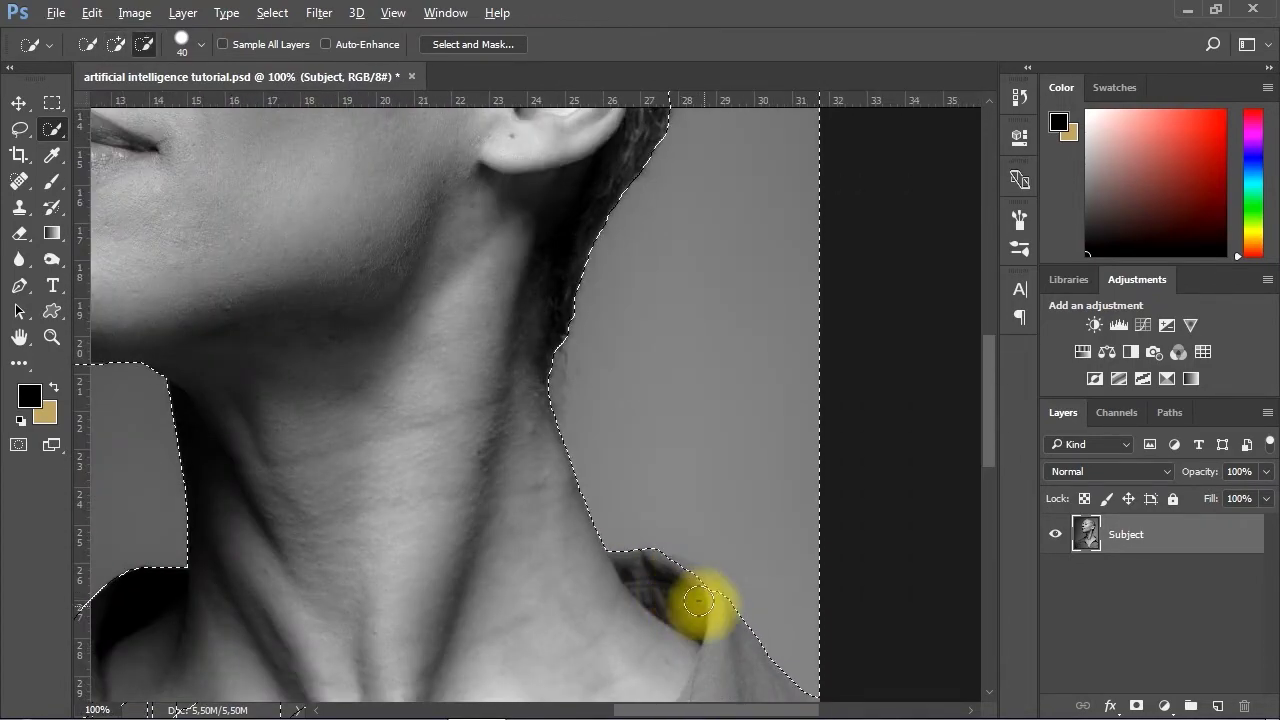
{"action": "left_click", "coordinate": [384, 312], "text": "ctrl+alt"}
{"action": "left_click", "coordinate": [300, 300], "text": "ctrl+alt"}
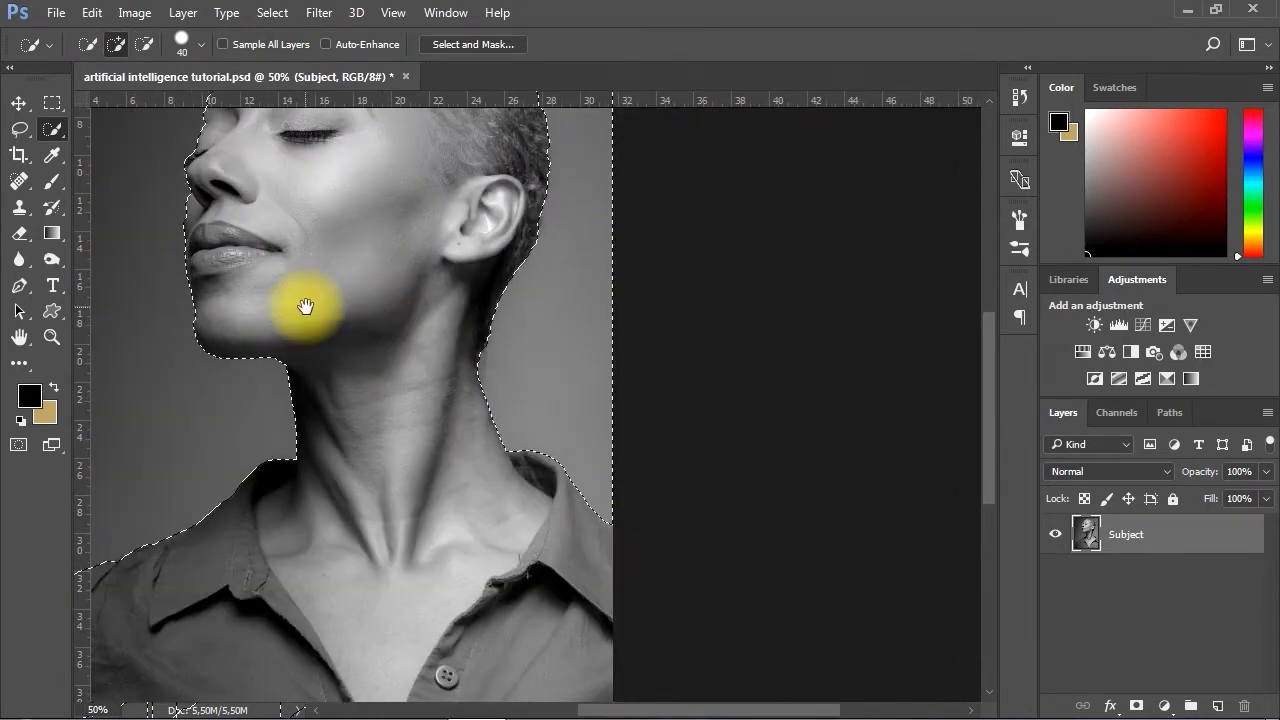
{"action": "scroll", "coordinate": [514, 377], "scroll_direction": "up", "scroll_amount": 2}
{"action": "left_click", "coordinate": [560, 410], "text": "ctrl+alt"}
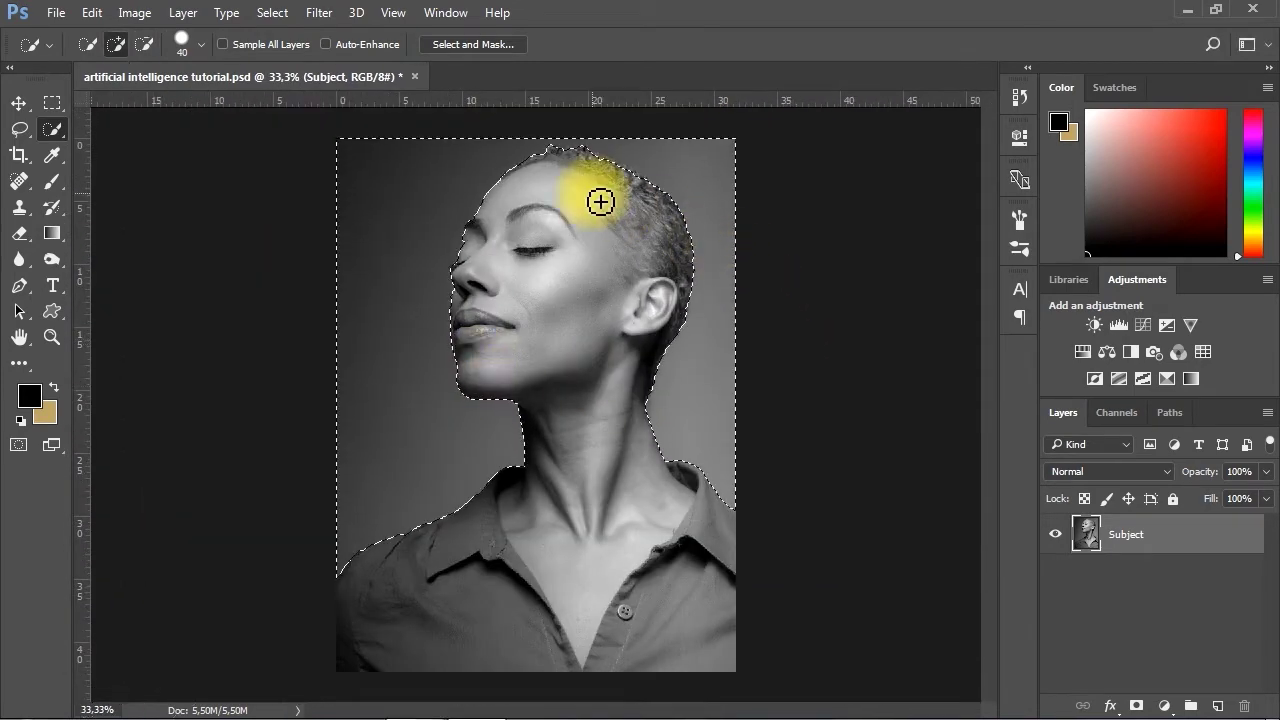
Open Select and Mask for the background selection and set the preview to On Layers
{"action": "left_click", "coordinate": [463, 44]}
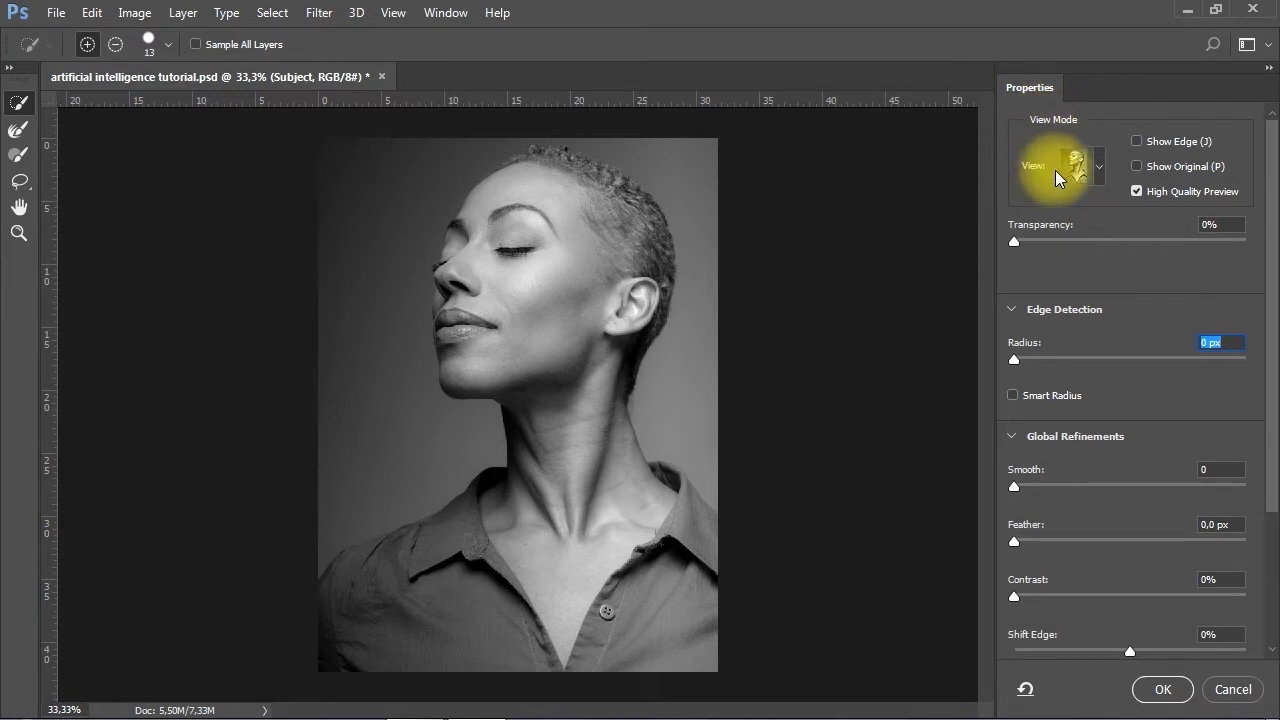
{"action": "left_click", "coordinate": [1104, 171]}
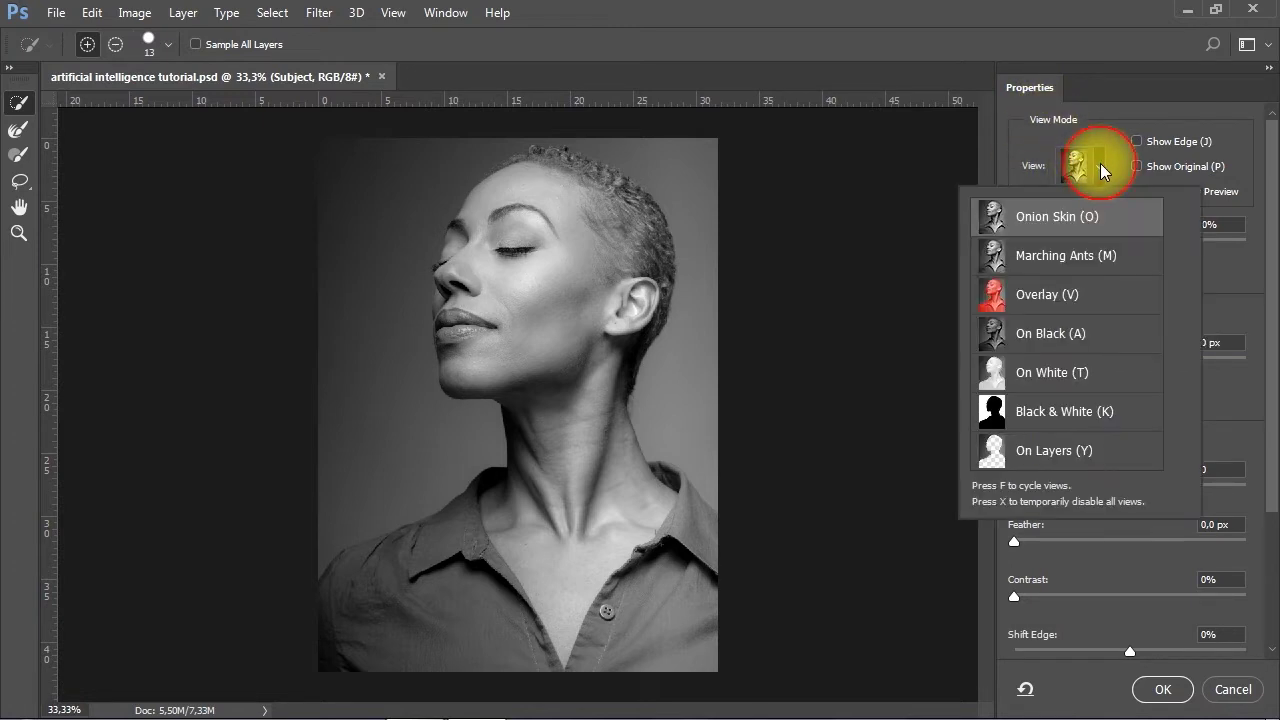
{"action": "left_click", "coordinate": [1036, 456]}
{"action": "left_click", "coordinate": [1083, 448]}
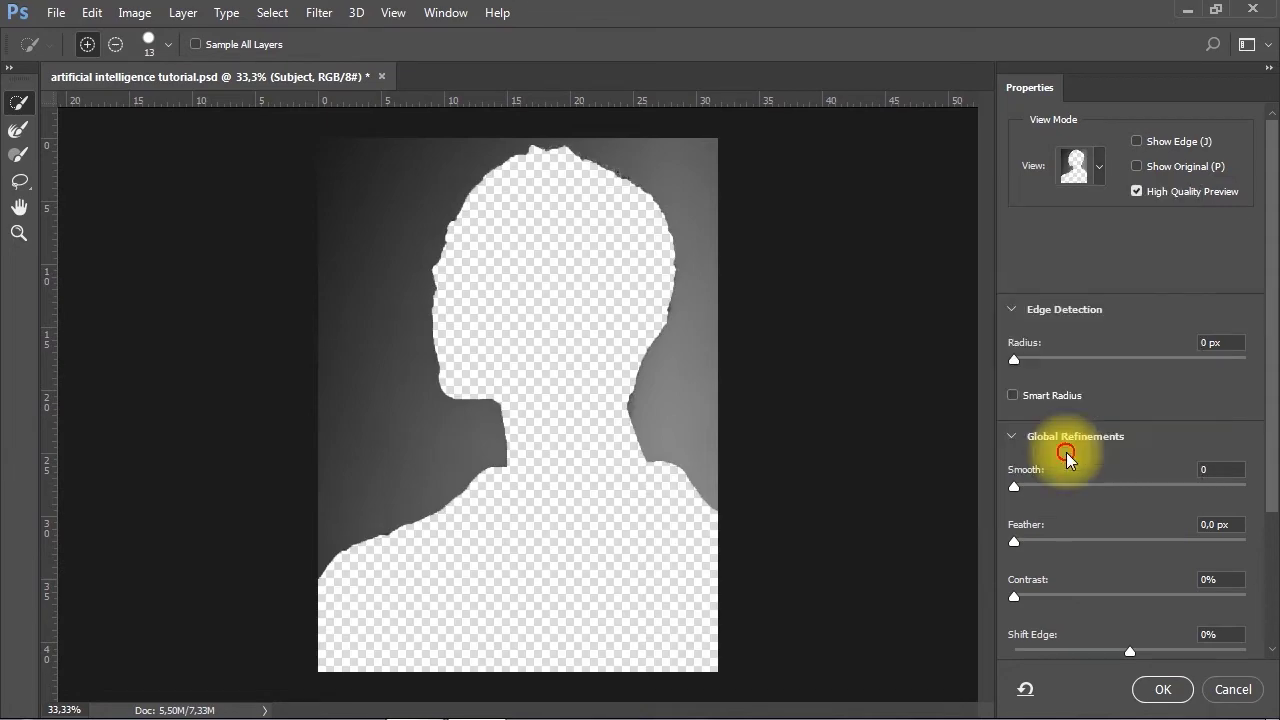
Refine the selection edge with a 4 px edge detection radius and a Smooth value of 12, and apply it
{"action": "left_click", "coordinate": [580, 290], "text": "ctrl"}
{"action": "left_click", "coordinate": [585, 293], "text": "ctrl"}
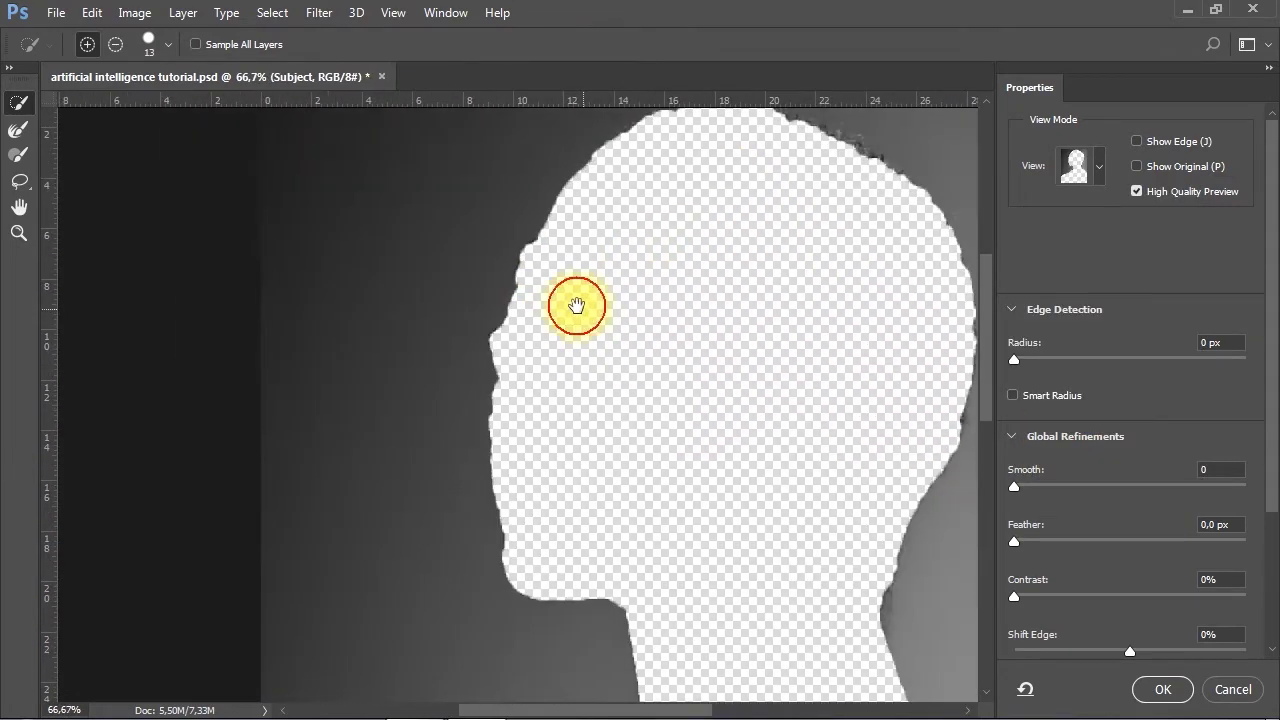
{"action": "left_click_drag", "start_coordinate": [1014, 360], "coordinate": [1069, 362]}
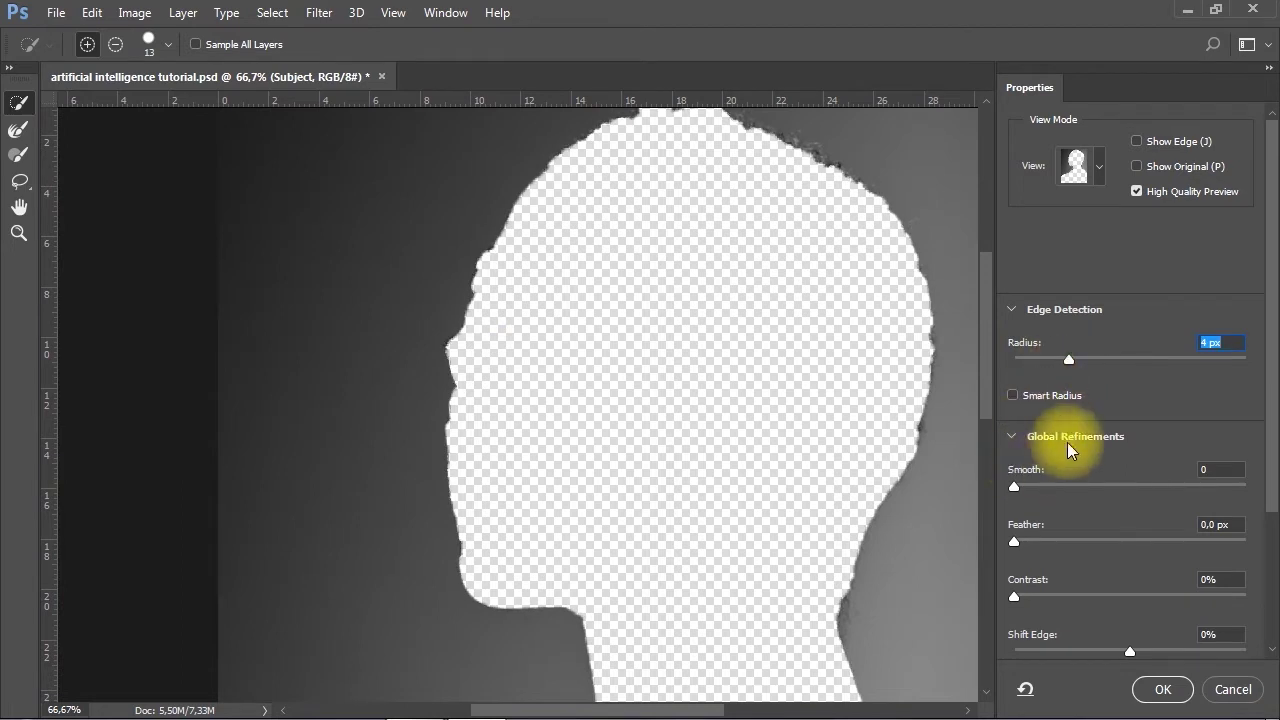
{"action": "left_click_drag", "start_coordinate": [1014, 487], "coordinate": [1042, 487]}
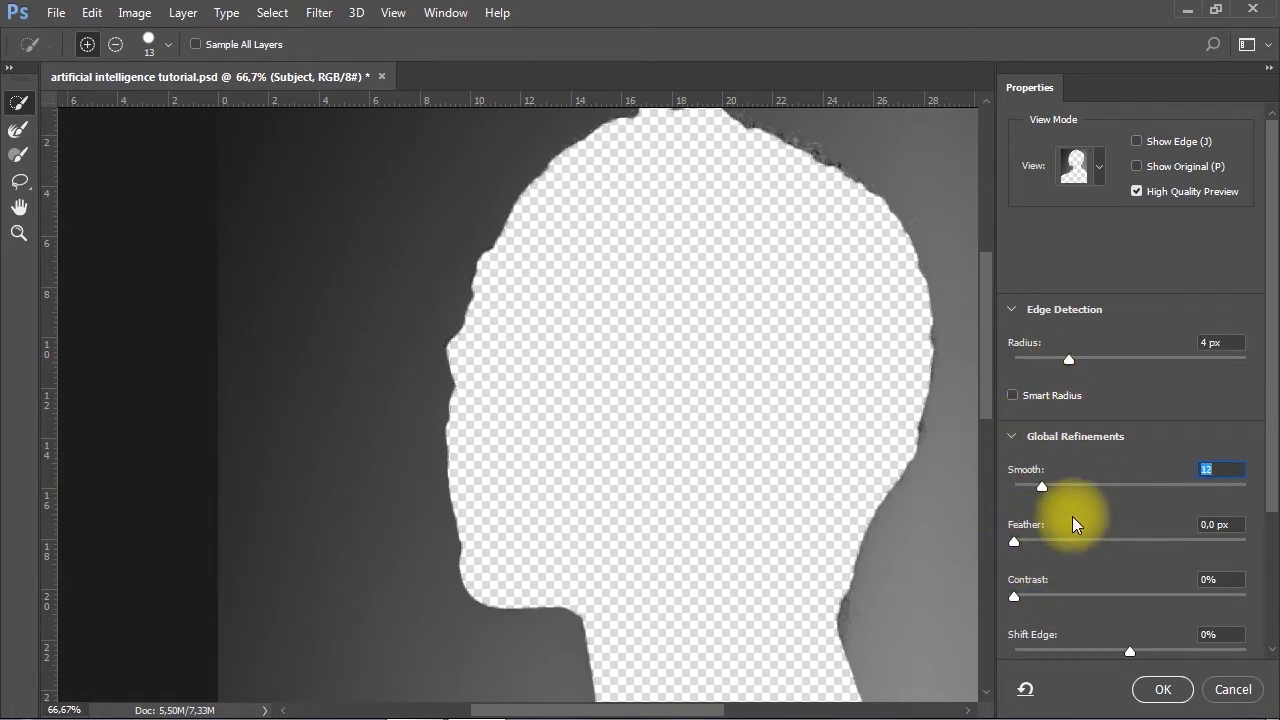
{"action": "left_click", "coordinate": [1160, 690]}
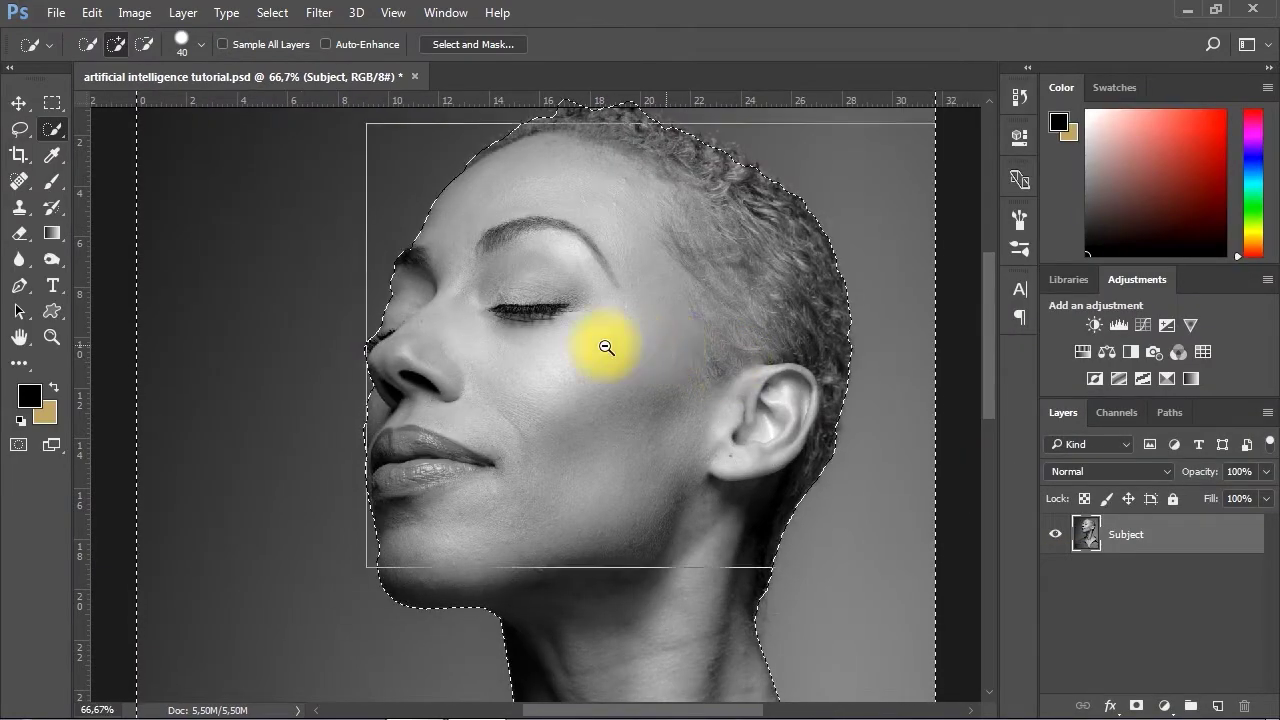
Delete the selected grey background from the Subject layer and clear the selection
{"action": "left_click", "coordinate": [606, 347], "text": "ctrl+alt"}
{"action": "left_click", "coordinate": [634, 431], "text": "ctrl+alt"}
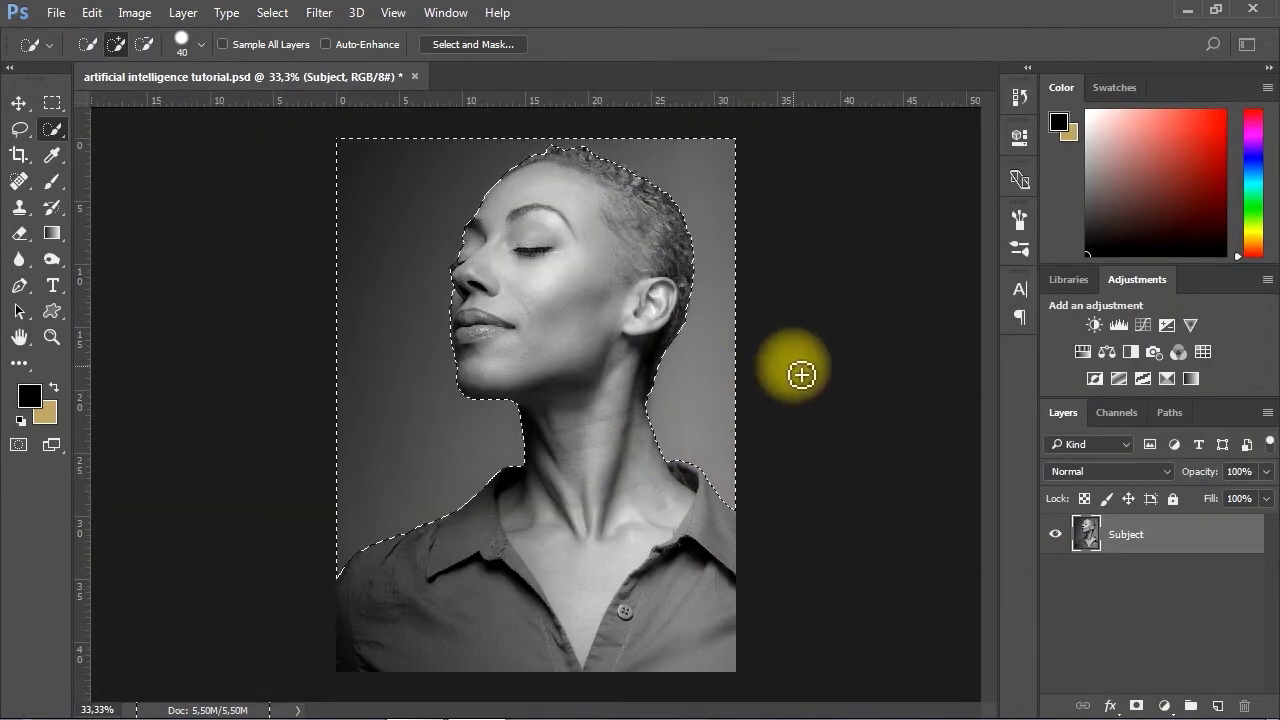
{"action": "left_click", "coordinate": [19, 103]}
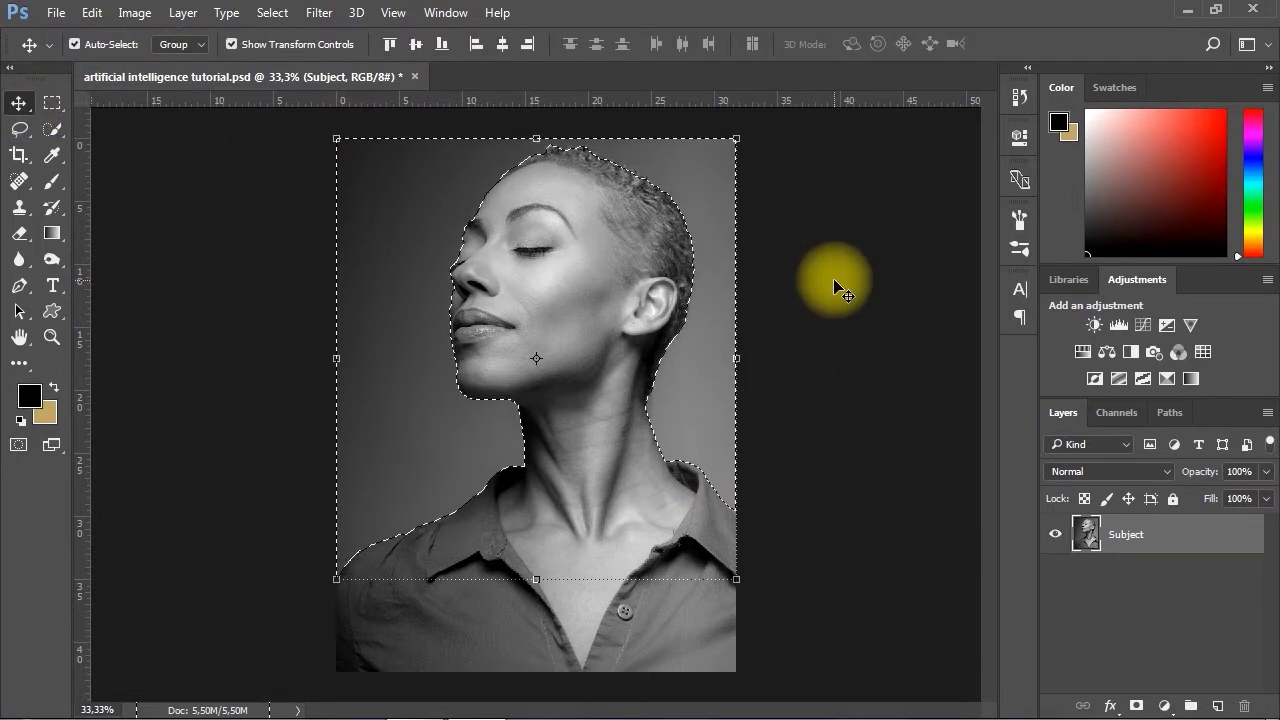
{"action": "key", "text": "Delete"}
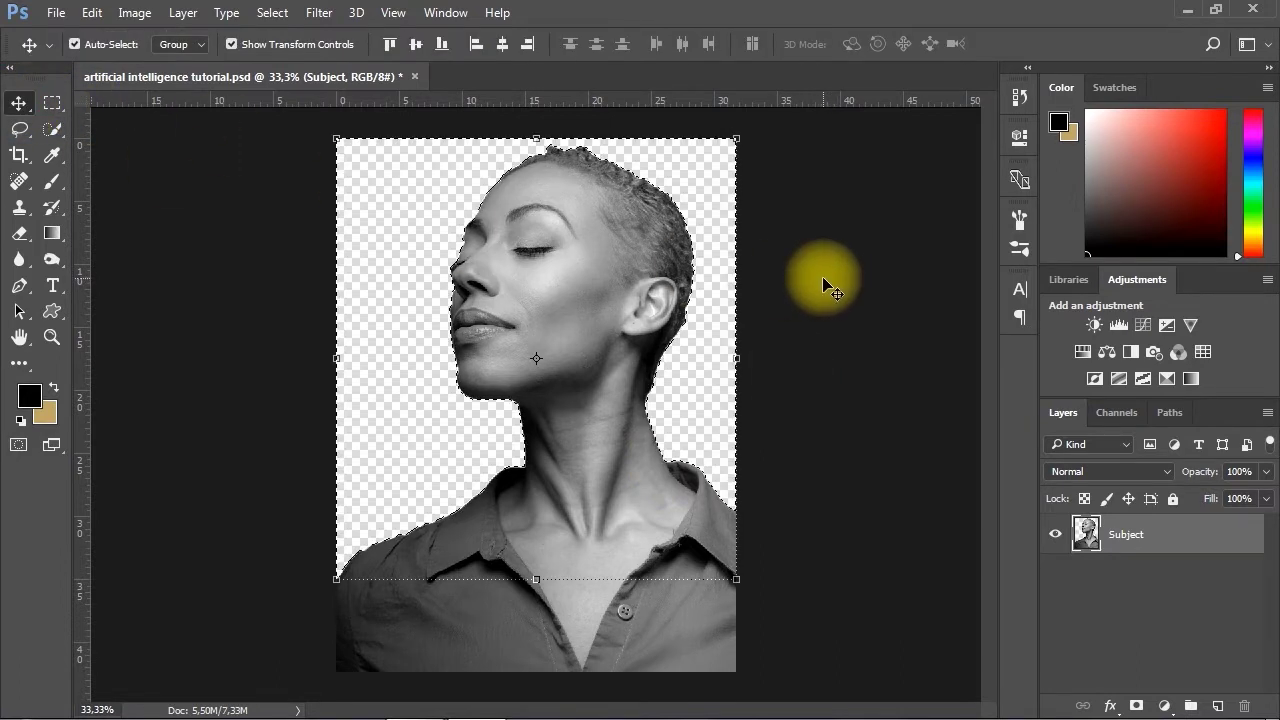
{"action": "key", "text": "ctrl+d"}
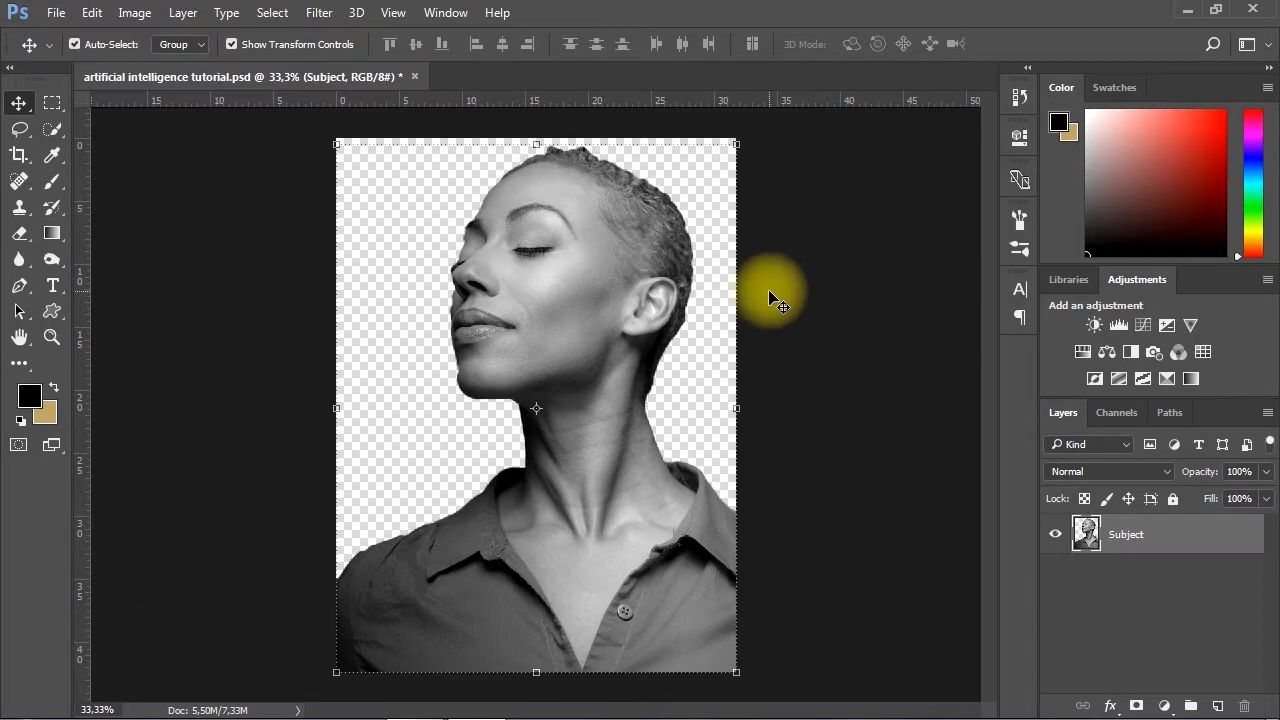
Check the cut-out edges of the woman, deselect the Subject layer and save the document
{"action": "scroll", "coordinate": [489, 343], "scroll_direction": "up", "scroll_amount": 1}
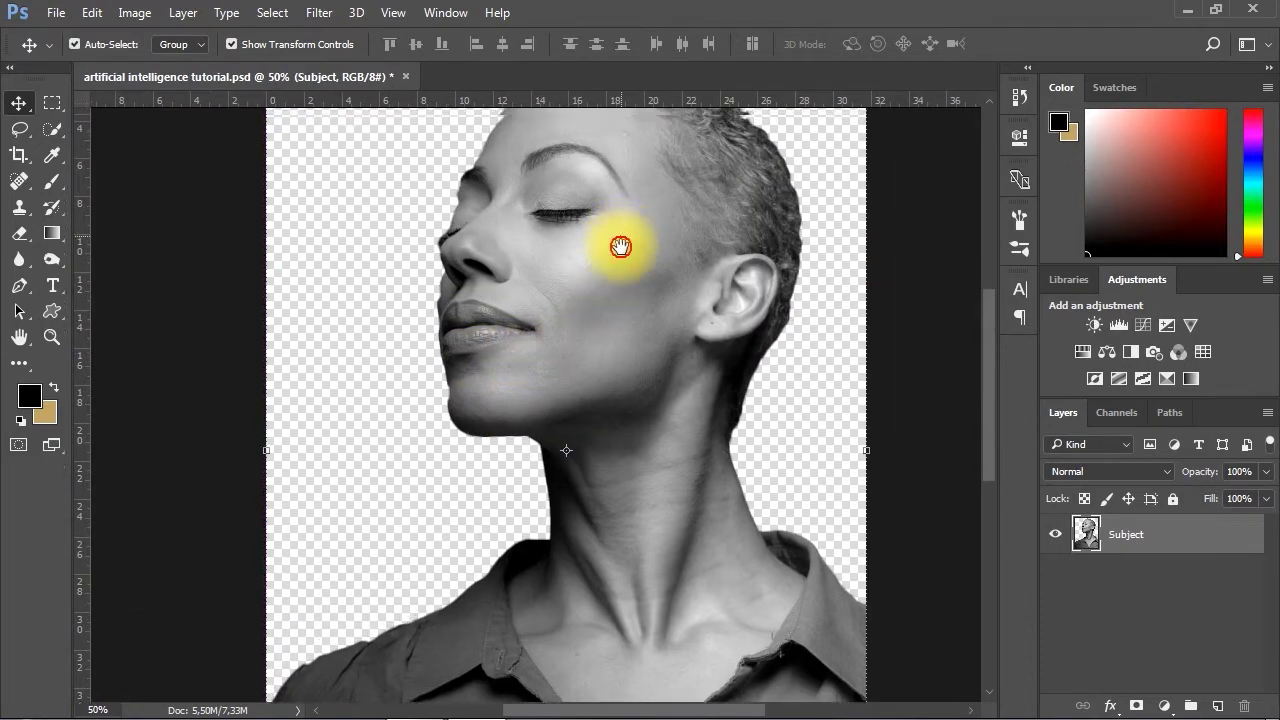
{"action": "left_click_drag", "start_coordinate": [609, 249], "coordinate": [591, 255]}
{"action": "scroll", "coordinate": [551, 343], "scroll_direction": "down", "scroll_amount": 1}
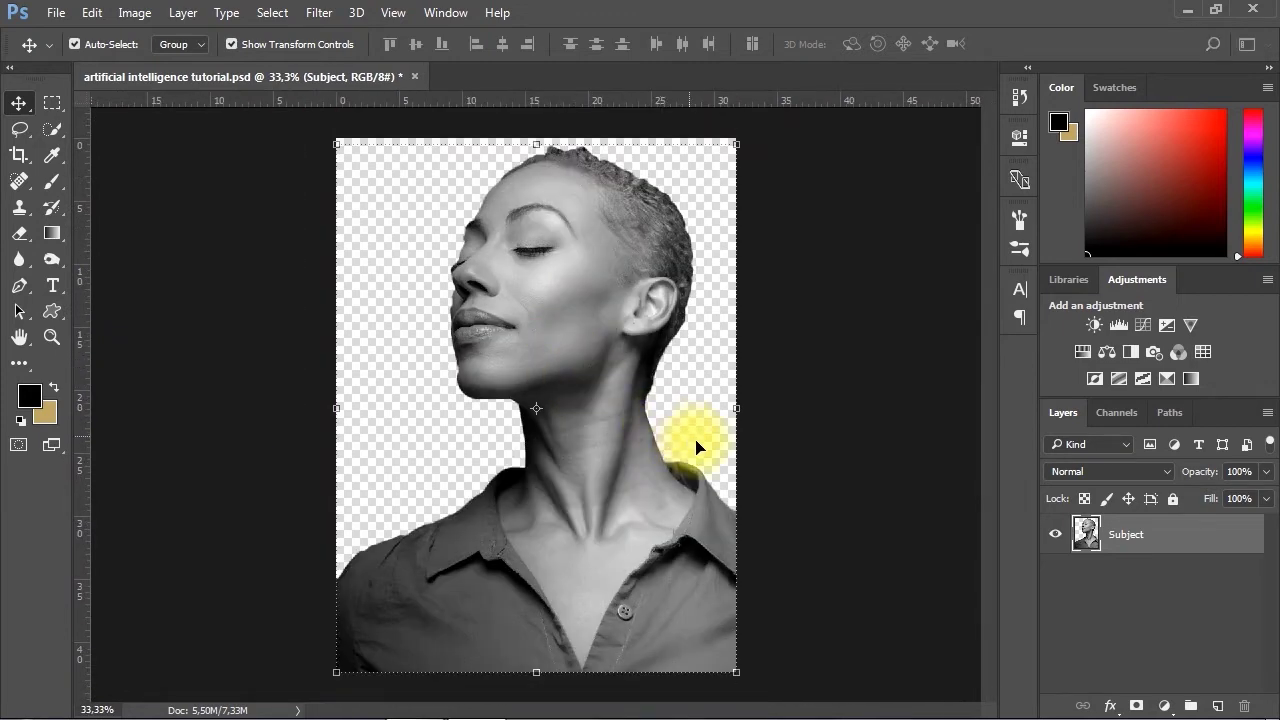
{"action": "left_click", "coordinate": [796, 385]}
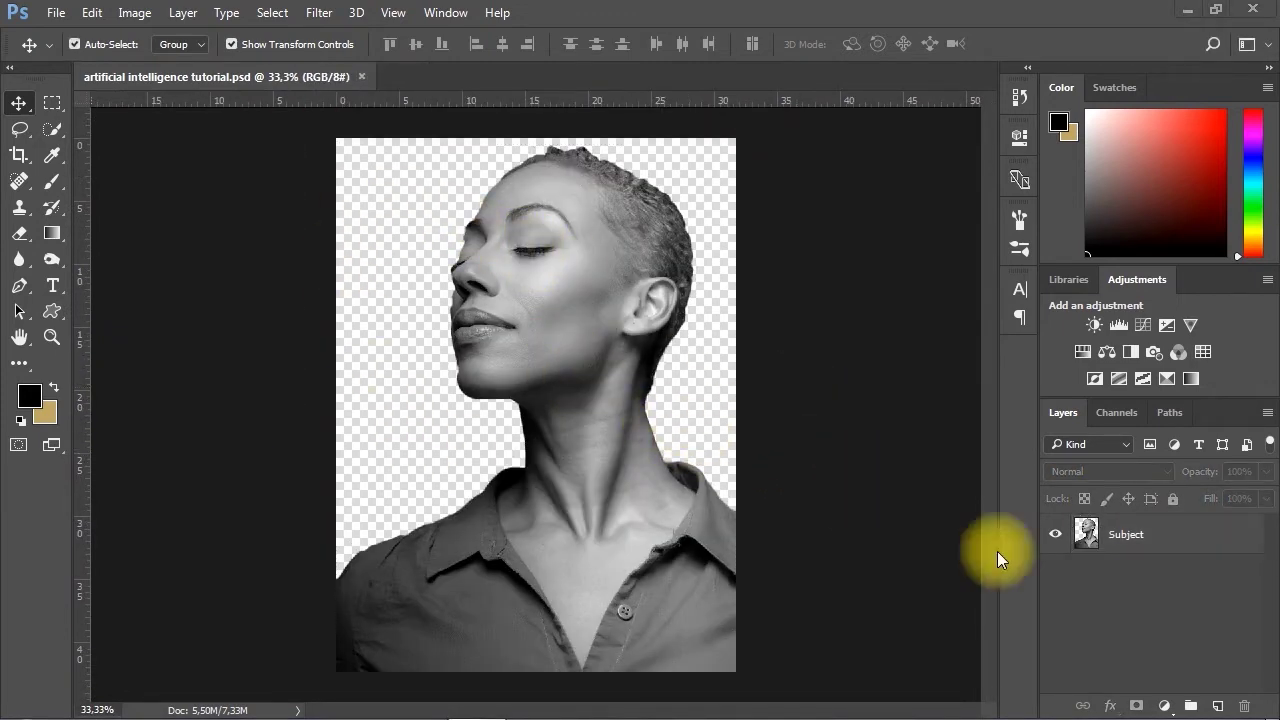
Create a new layer below the Subject layer and name it "BG"
{"action": "left_click", "coordinate": [1216, 708]}
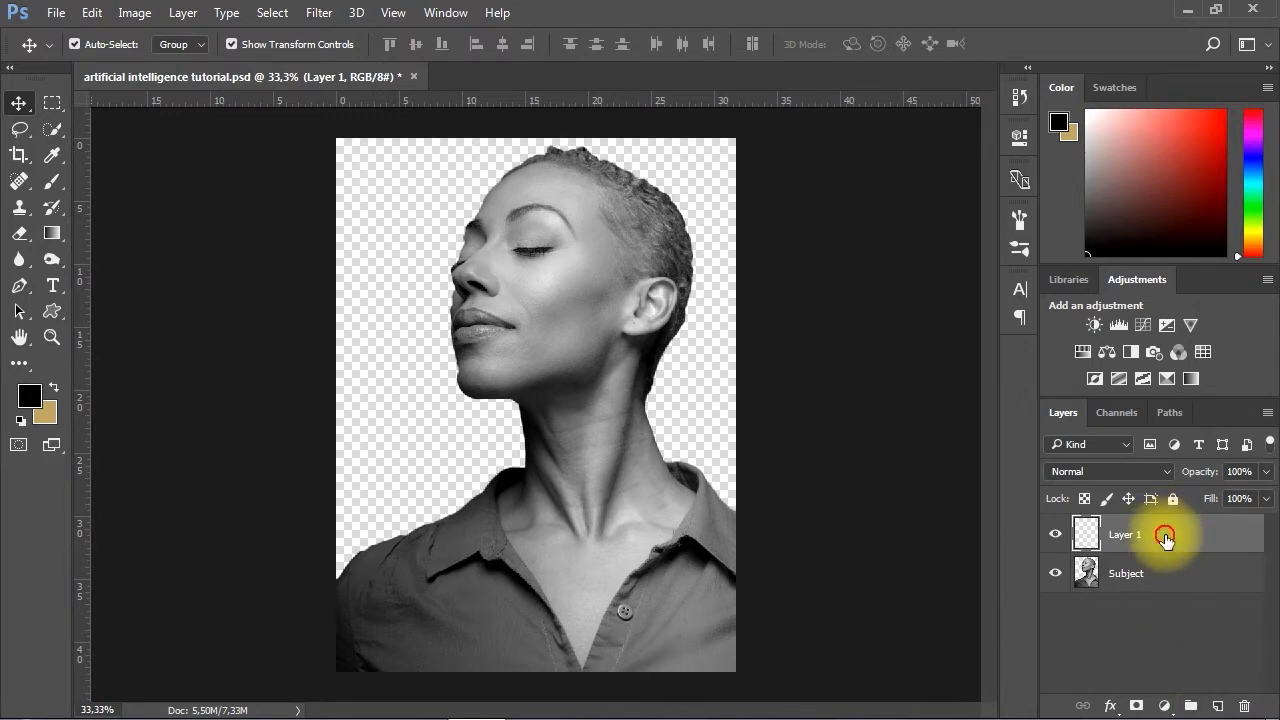
{"action": "left_click_drag", "start_coordinate": [1164, 539], "coordinate": [1170, 610]}
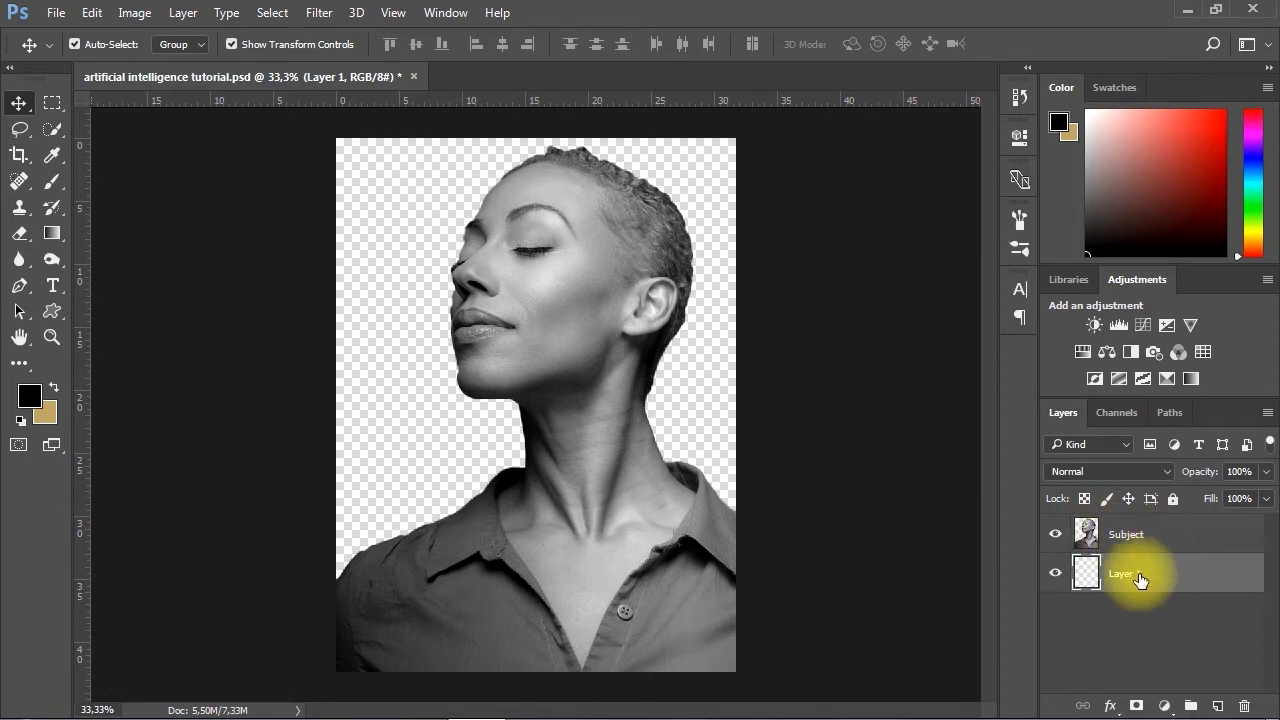
{"action": "double_click", "coordinate": [1126, 578]}
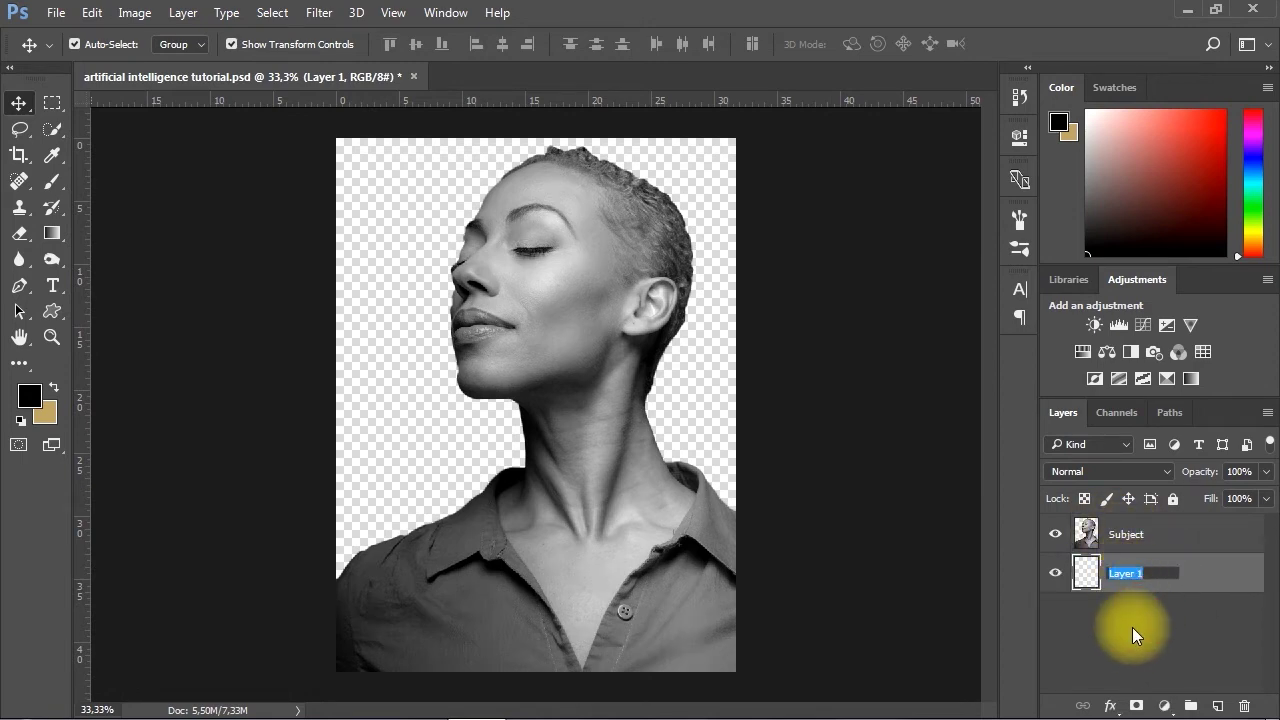
{"action": "type", "text": "BG"}
{"action": "key", "text": "Return"}
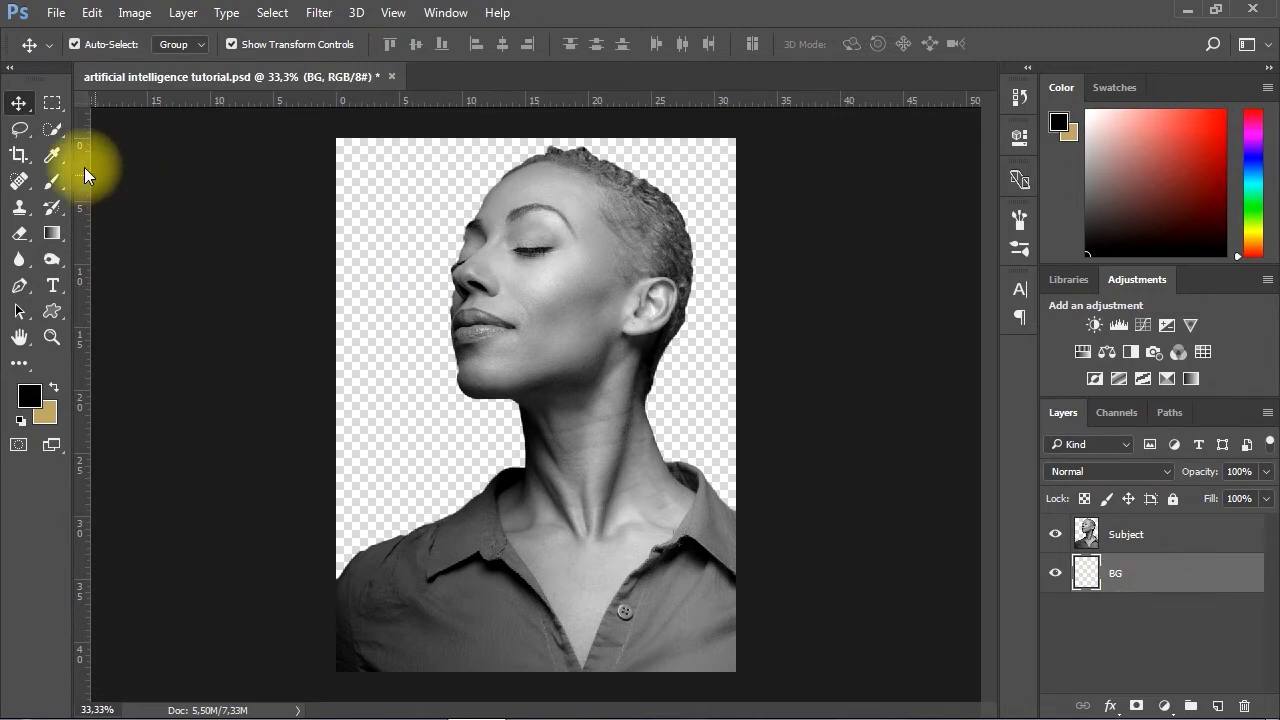
Fill the entire canvas on the BG layer with the black foreground color at 100% opacity in Normal mode, and clear the selection
{"action": "left_click", "coordinate": [50, 106]}
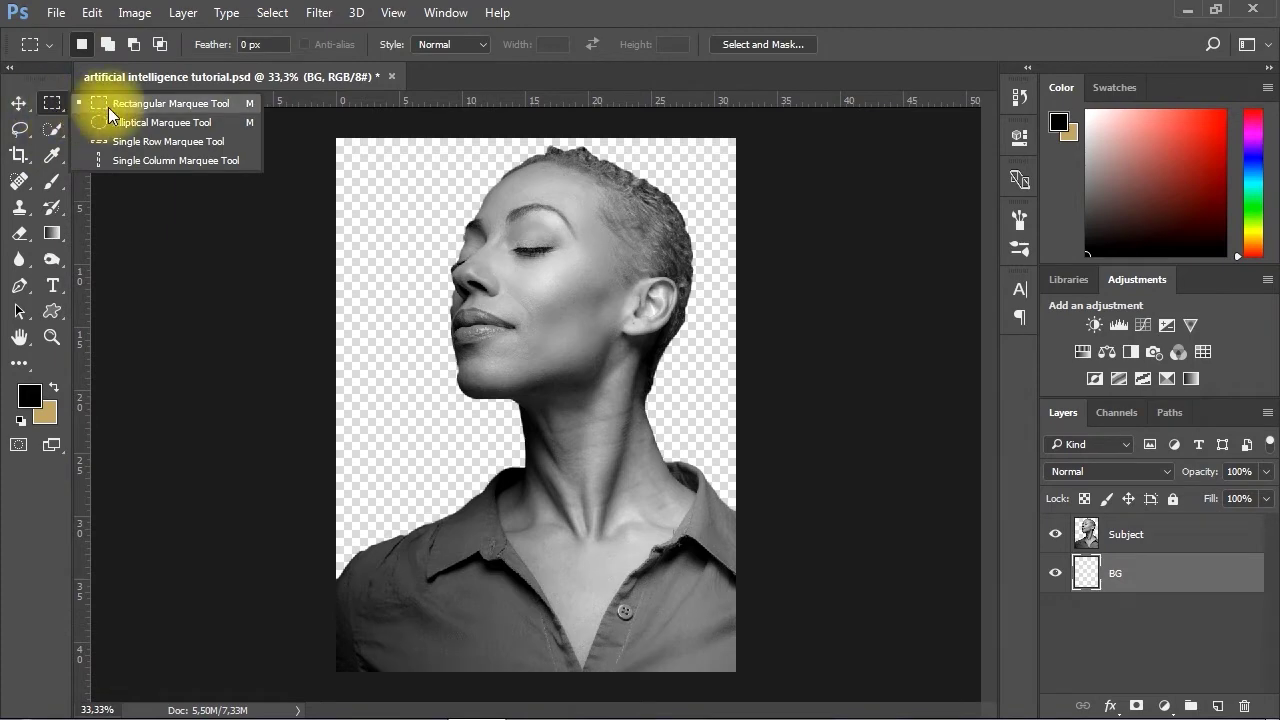
{"action": "left_click", "coordinate": [172, 105]}
{"action": "left_click_drag", "start_coordinate": [312, 124], "coordinate": [752, 688]}
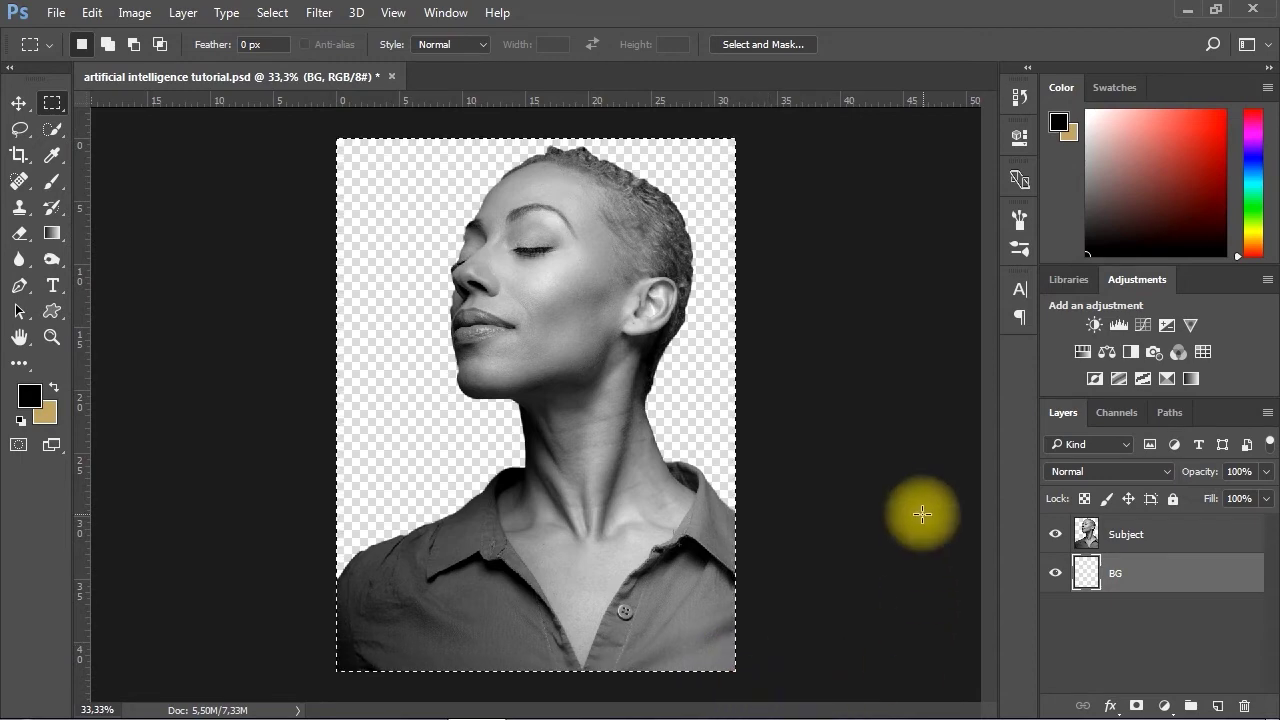
{"action": "left_click", "coordinate": [91, 14]}
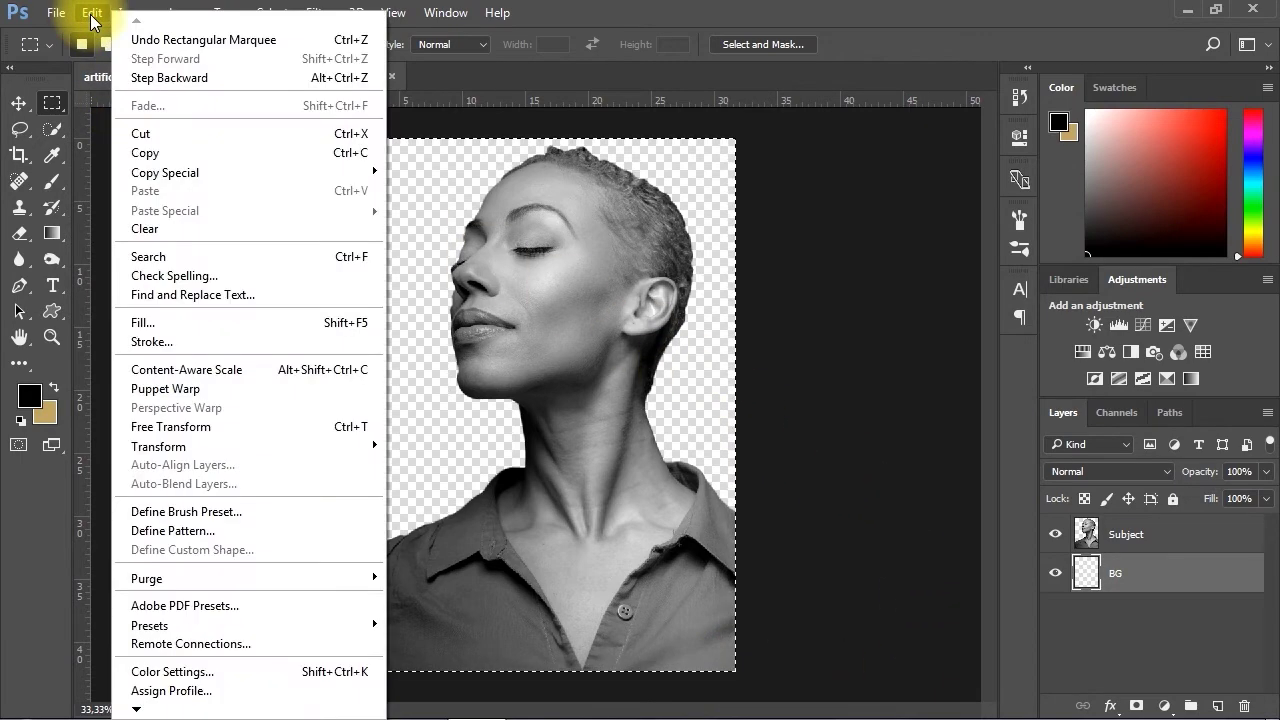
{"action": "left_click", "coordinate": [173, 322]}
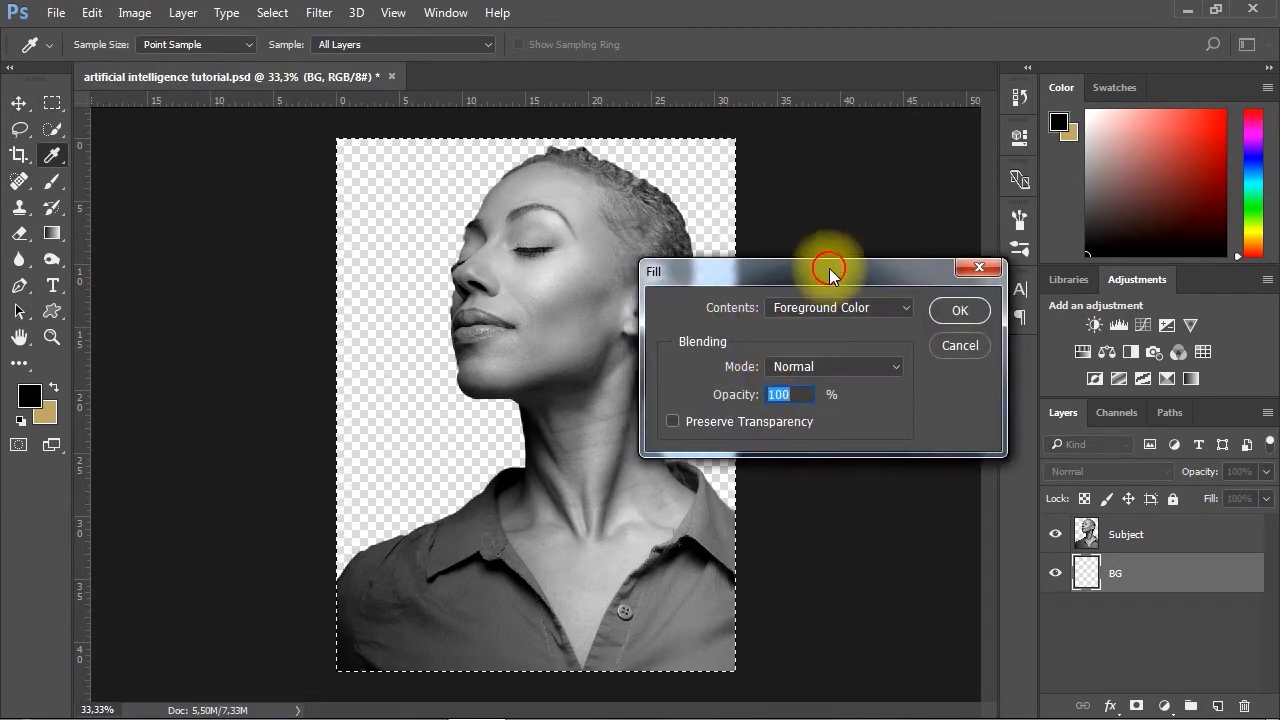
{"action": "left_click_drag", "start_coordinate": [830, 275], "coordinate": [877, 217]}
{"action": "left_click", "coordinate": [1003, 253]}
{"action": "key", "text": "m"}
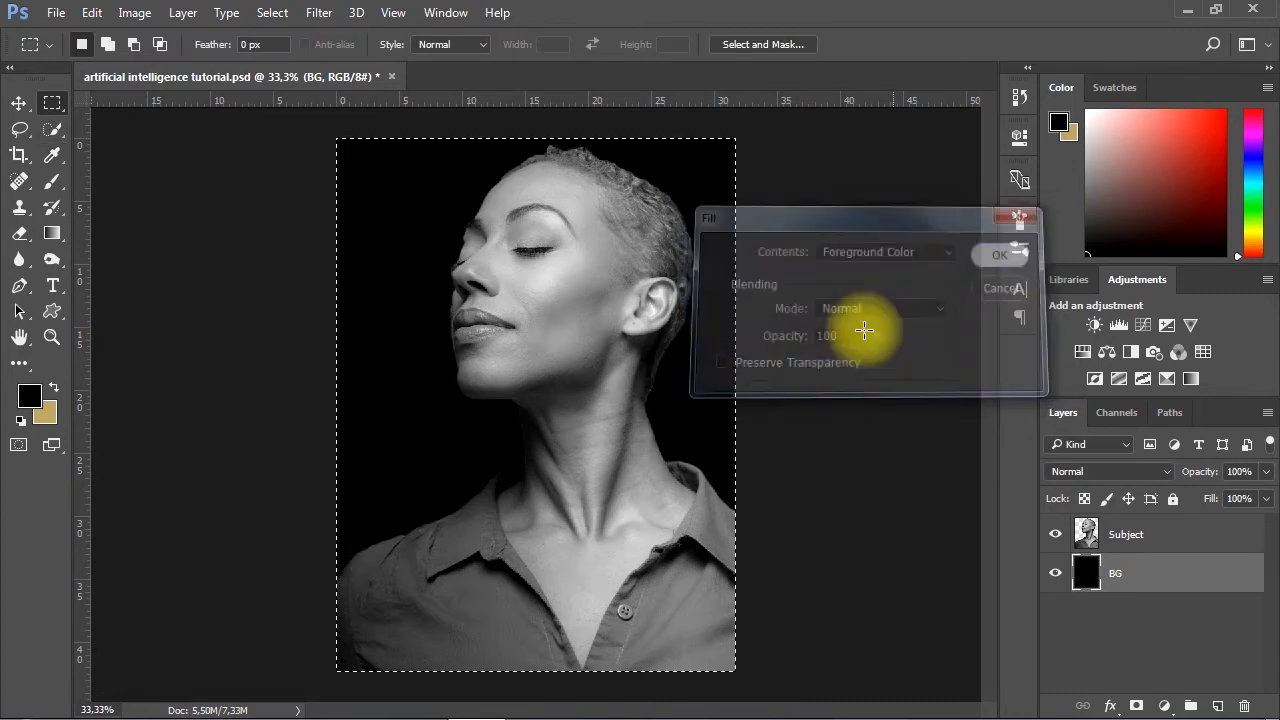
{"action": "key", "text": "ctrl+d"}
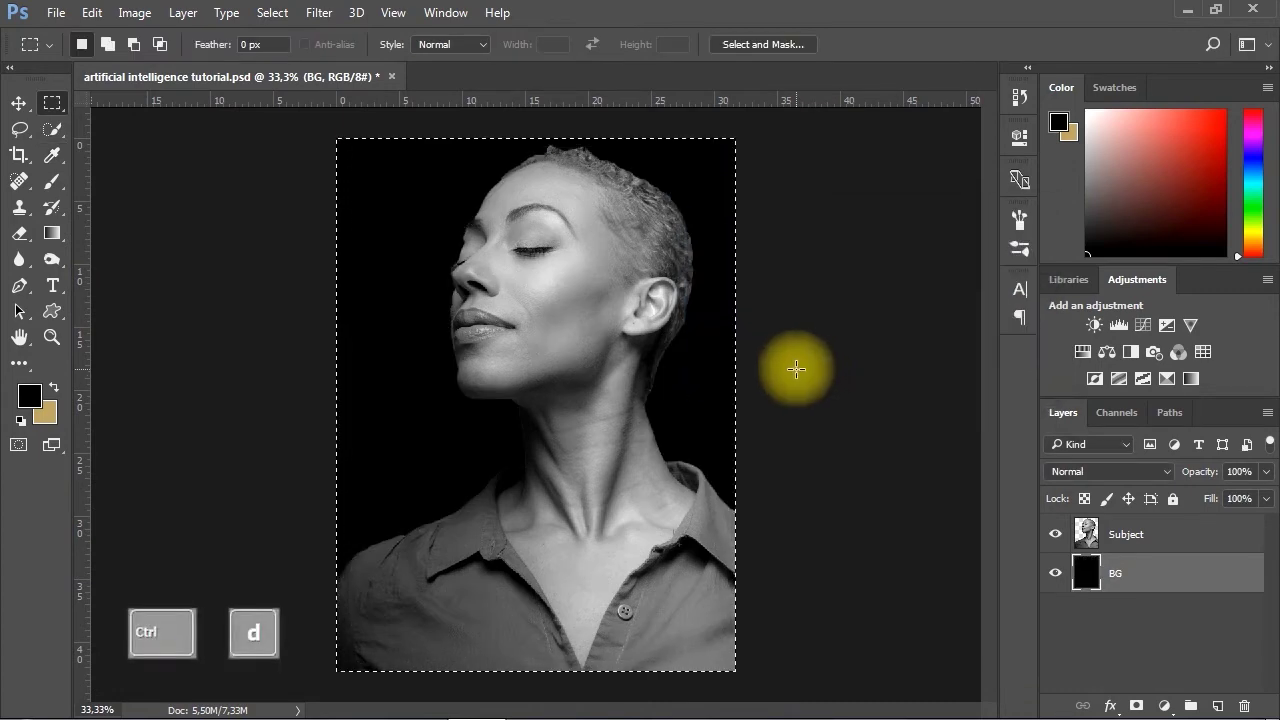
{"action": "key", "text": "ctrl+d"}
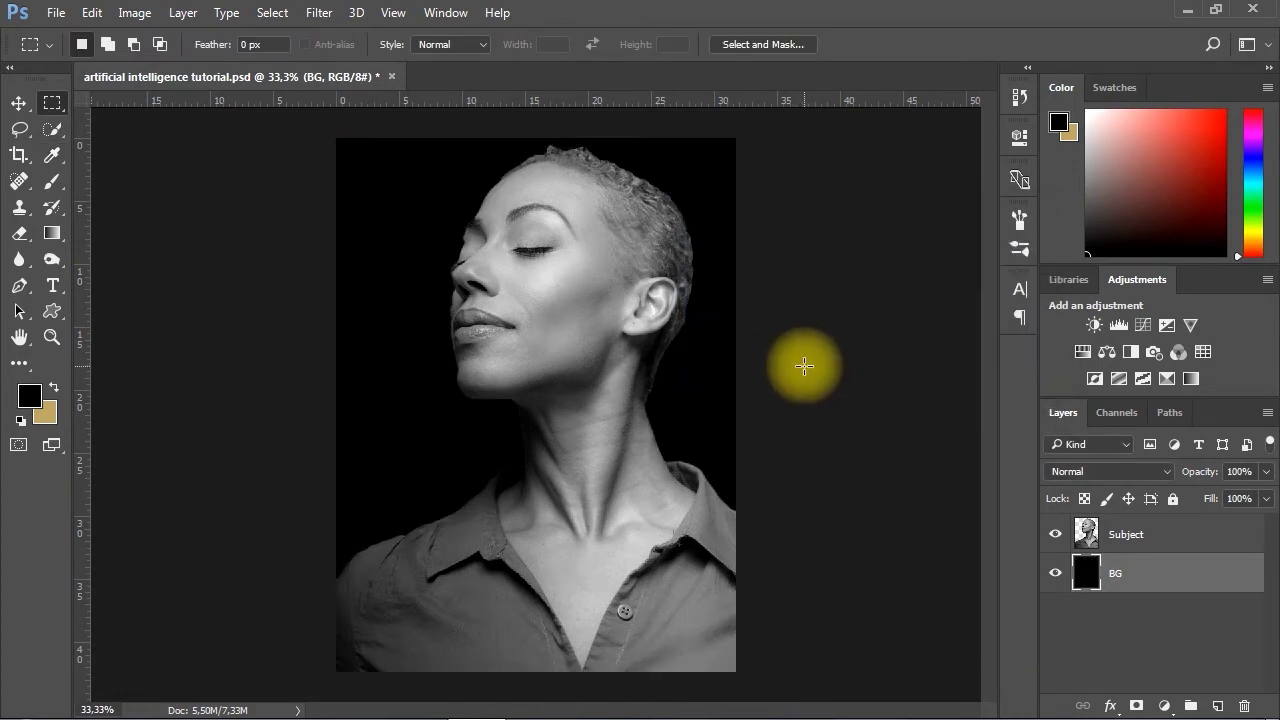
Open the layer style settings of the BG layer and enable a Gradient Overlay effect
{"action": "right_click", "coordinate": [1149, 573]}
{"action": "left_click", "coordinate": [789, 153]}
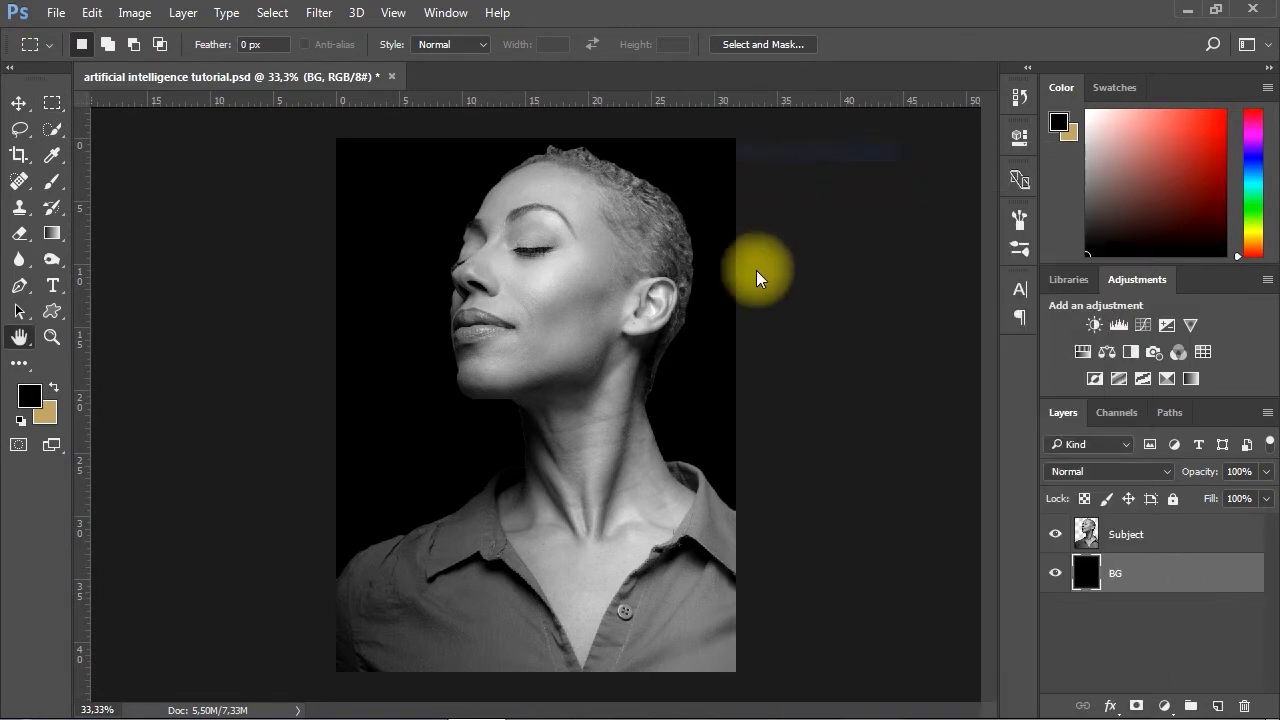
{"action": "left_click_drag", "start_coordinate": [637, 175], "coordinate": [663, 188]}
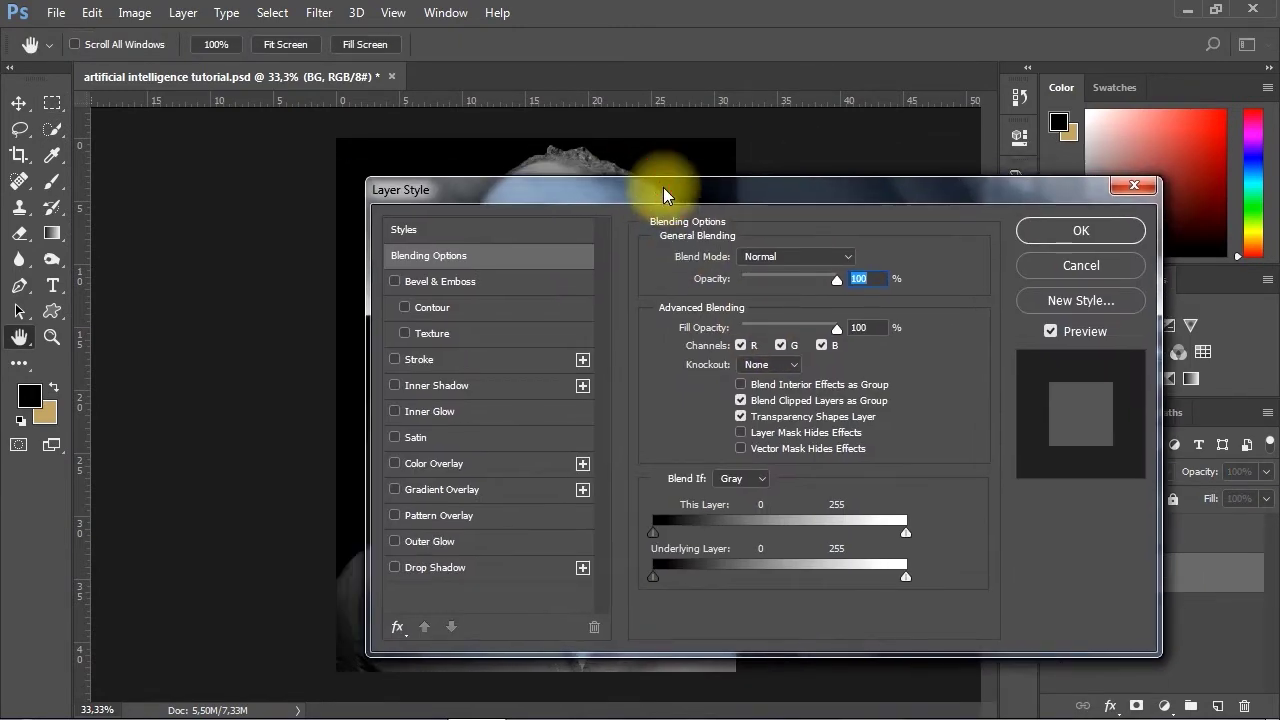
{"action": "left_click", "coordinate": [425, 490]}
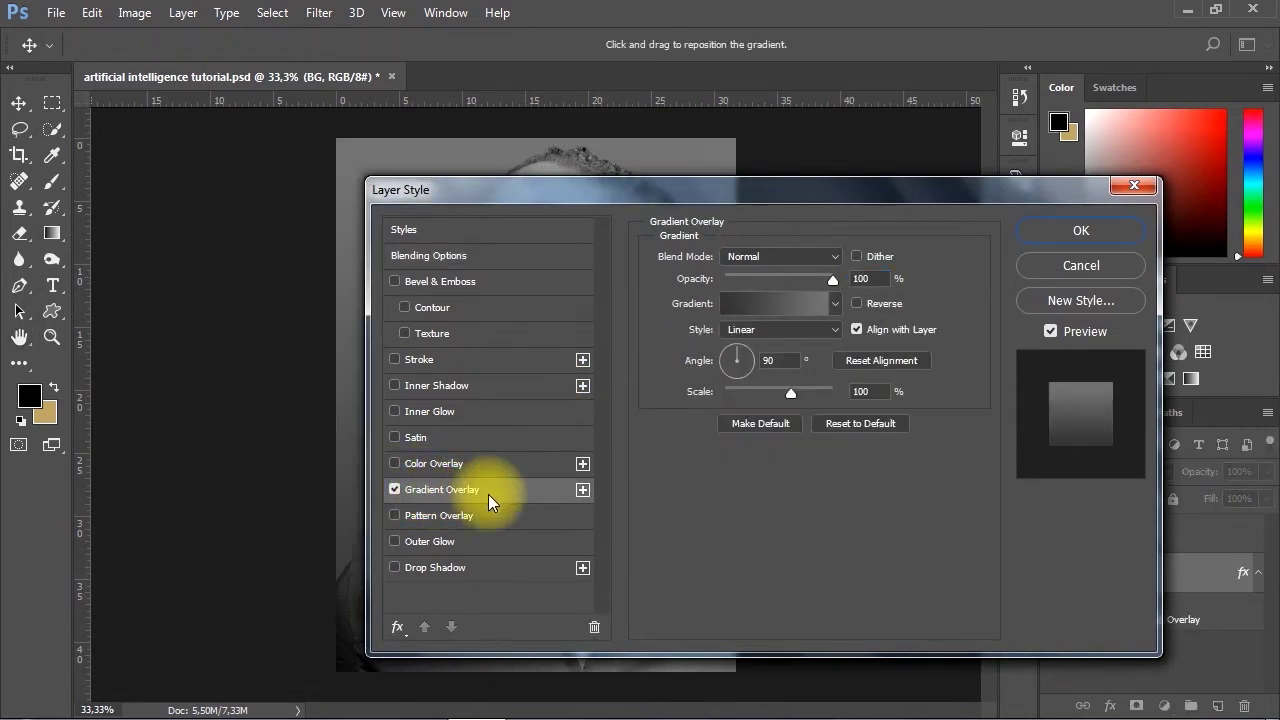
Edit the overlay gradient to run from a darker near-black grey at its start to grey #696969 at its end
{"action": "left_click", "coordinate": [746, 307]}
{"action": "left_click_drag", "start_coordinate": [581, 196], "coordinate": [593, 165]}
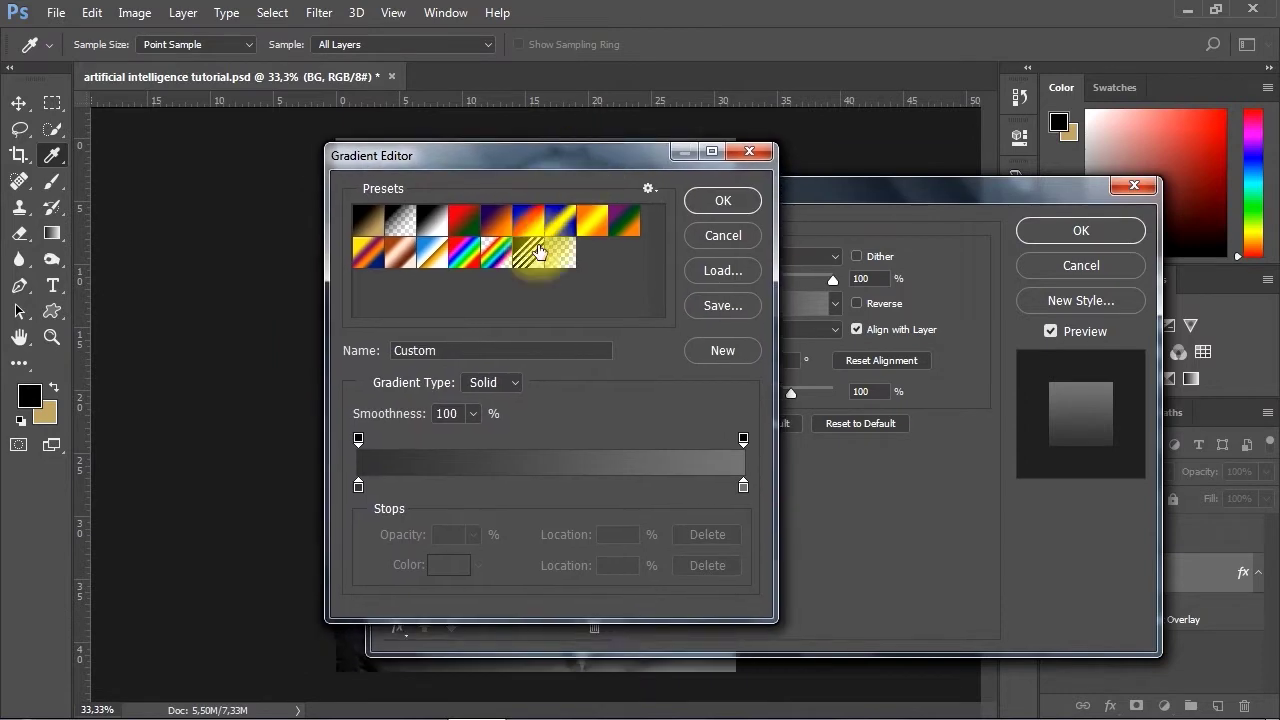
{"action": "double_click", "coordinate": [358, 487]}
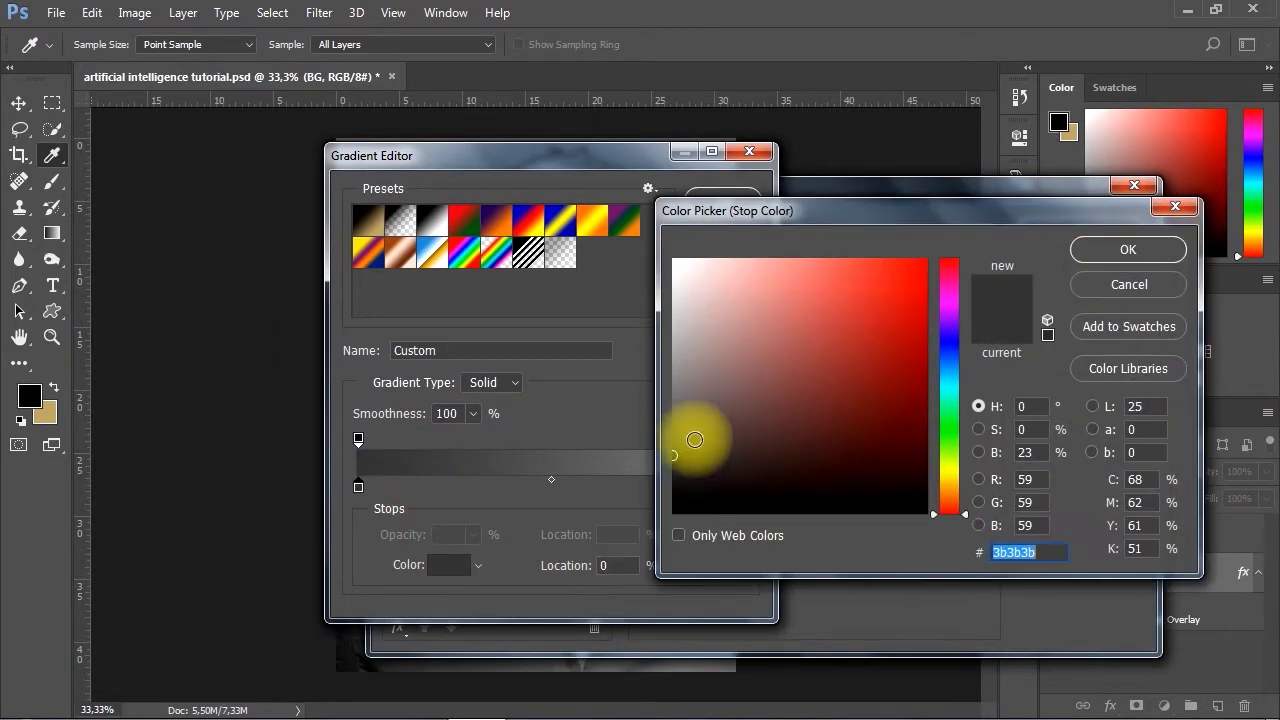
{"action": "left_click_drag", "start_coordinate": [694, 434], "coordinate": [673, 474]}
{"action": "left_click", "coordinate": [1128, 249]}
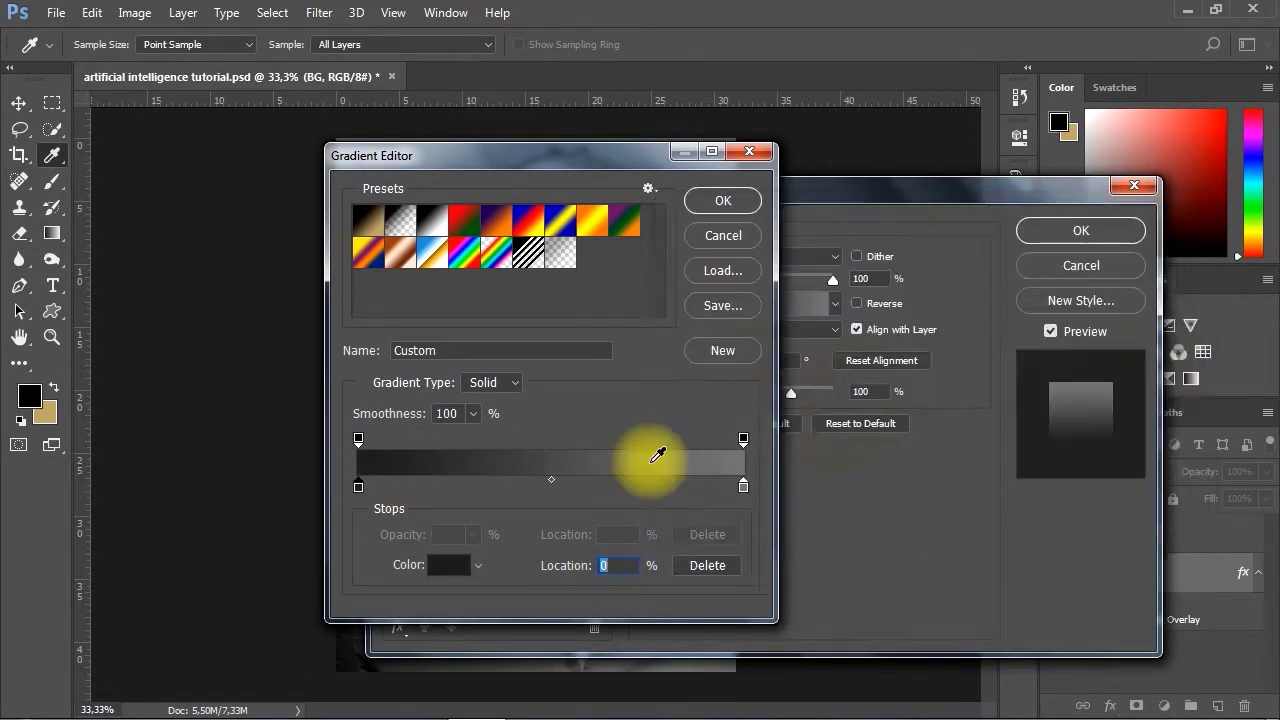
{"action": "double_click", "coordinate": [748, 487]}
{"action": "left_click_drag", "start_coordinate": [681, 411], "coordinate": [714, 406]}
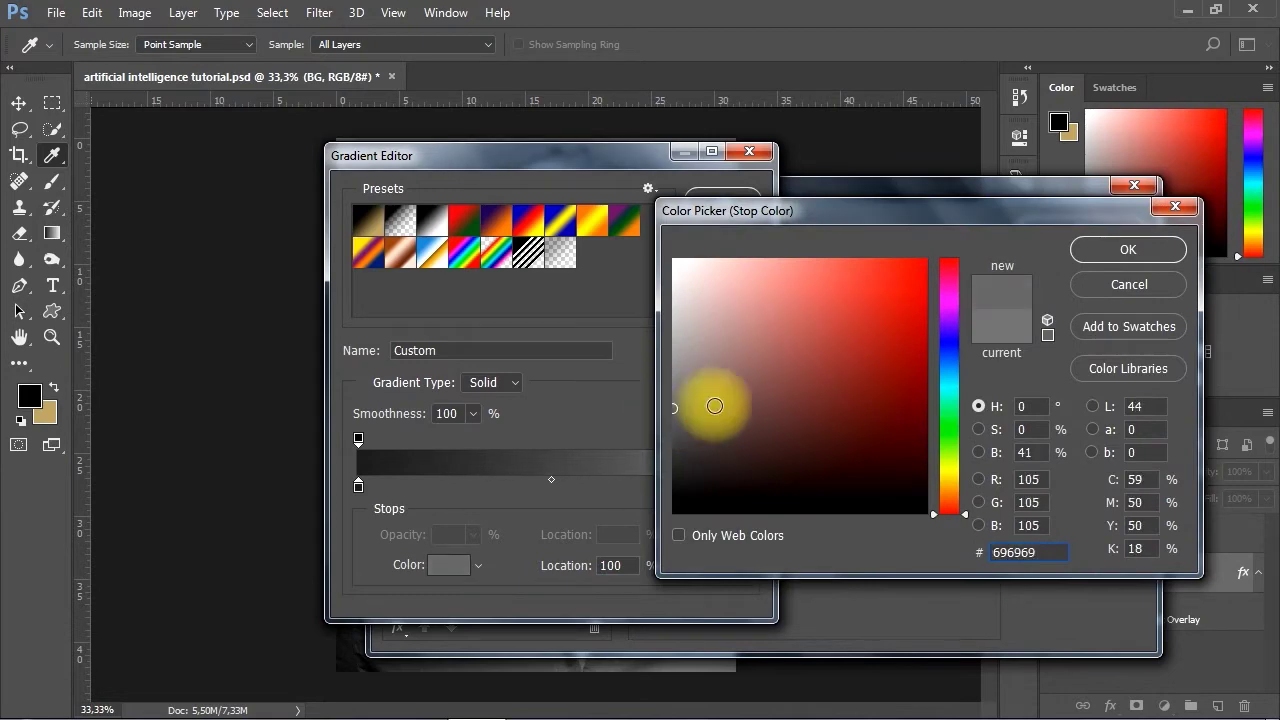
{"action": "left_click", "coordinate": [1075, 255]}
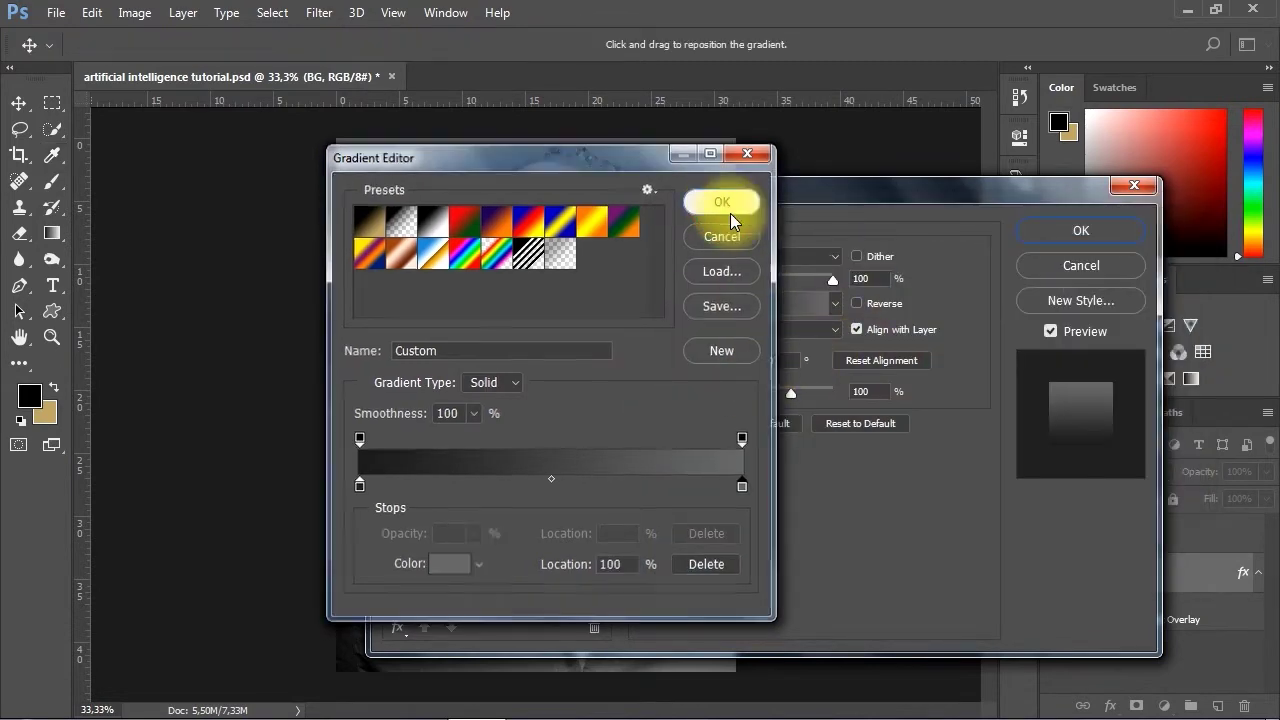
{"action": "left_click", "coordinate": [727, 207]}
Set the gradient overlay's angle to -28° and scale to 150%, apply the layer style and deselect the layer
{"action": "left_click_drag", "start_coordinate": [746, 196], "coordinate": [778, 223]}
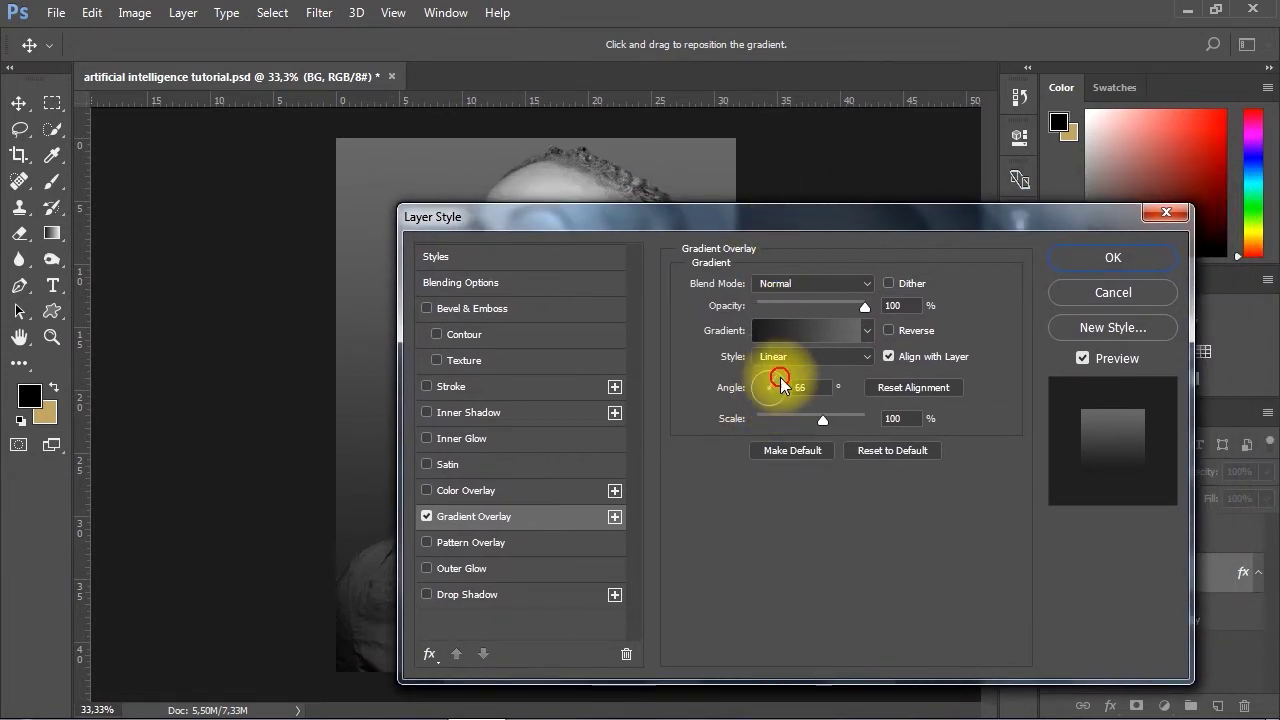
{"action": "left_click_drag", "start_coordinate": [793, 384], "coordinate": [827, 424]}
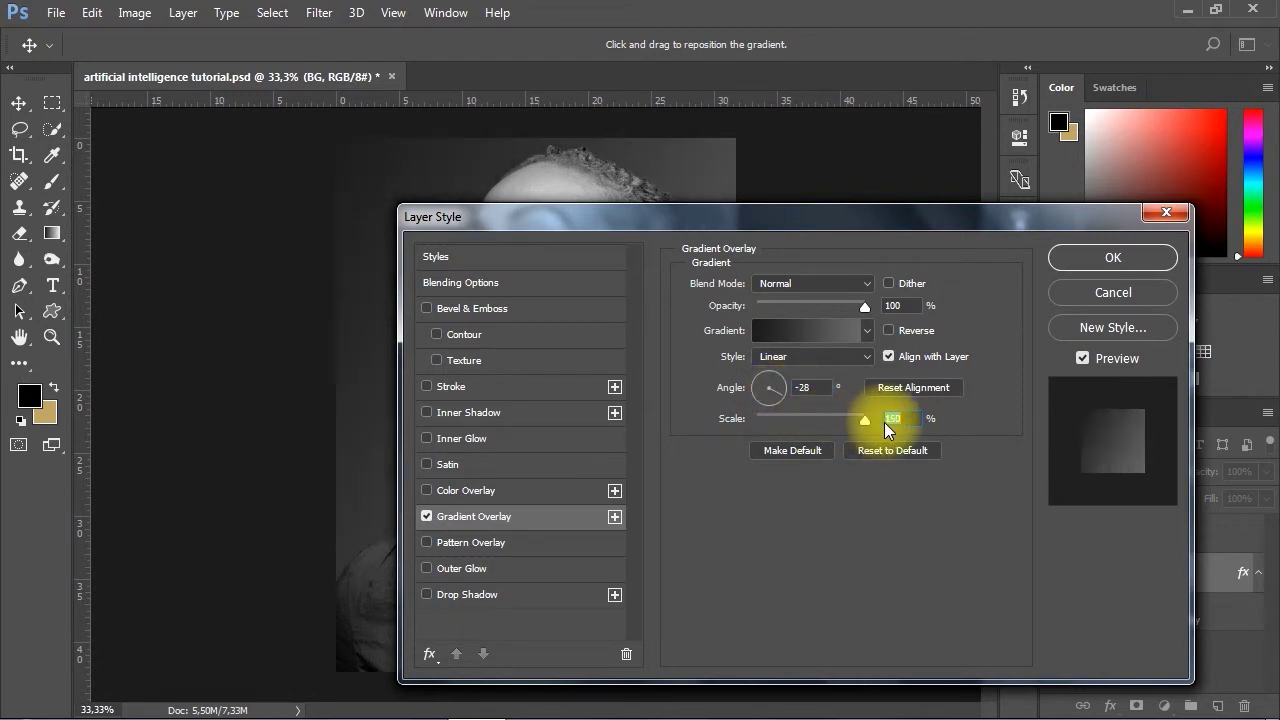
{"action": "left_click_drag", "start_coordinate": [912, 220], "coordinate": [882, 166]}
{"action": "left_click", "coordinate": [1061, 207]}
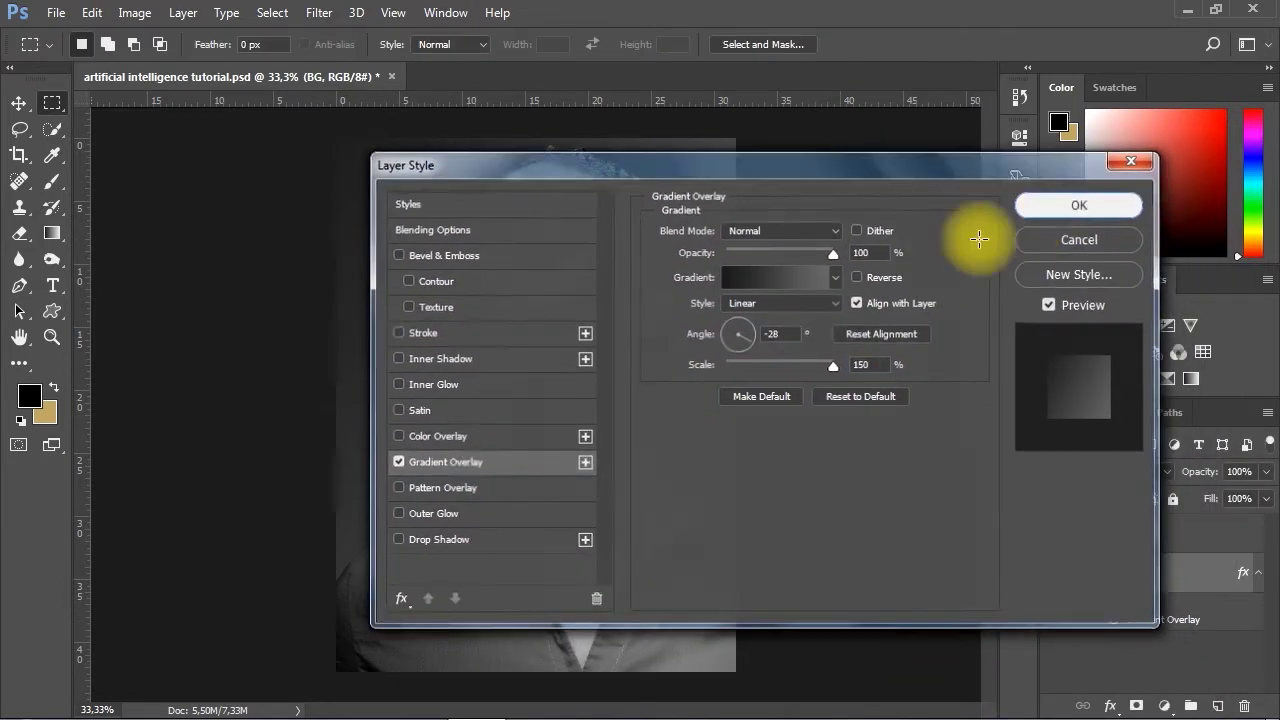
{"action": "left_click", "coordinate": [19, 103]}
{"action": "left_click", "coordinate": [842, 405]}
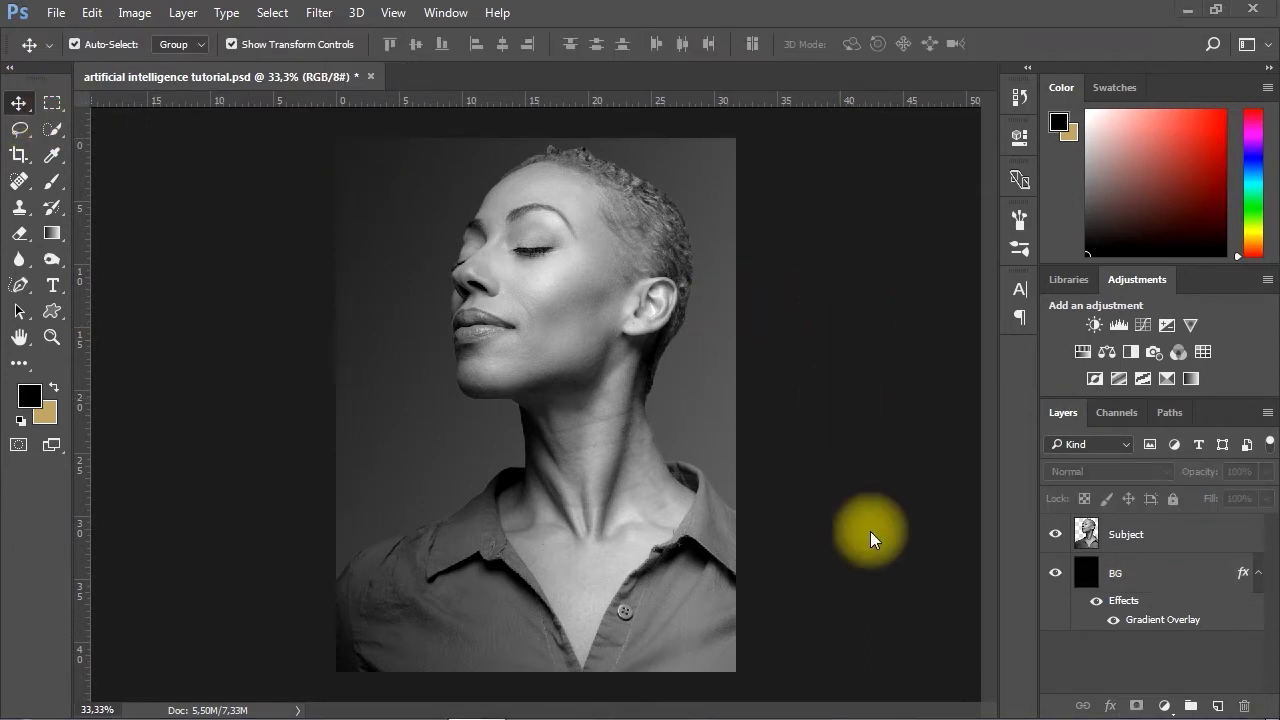
Select the Subject layer and set up the Pen tool in Shape mode with no fill and no stroke
{"action": "left_click", "coordinate": [1128, 534]}
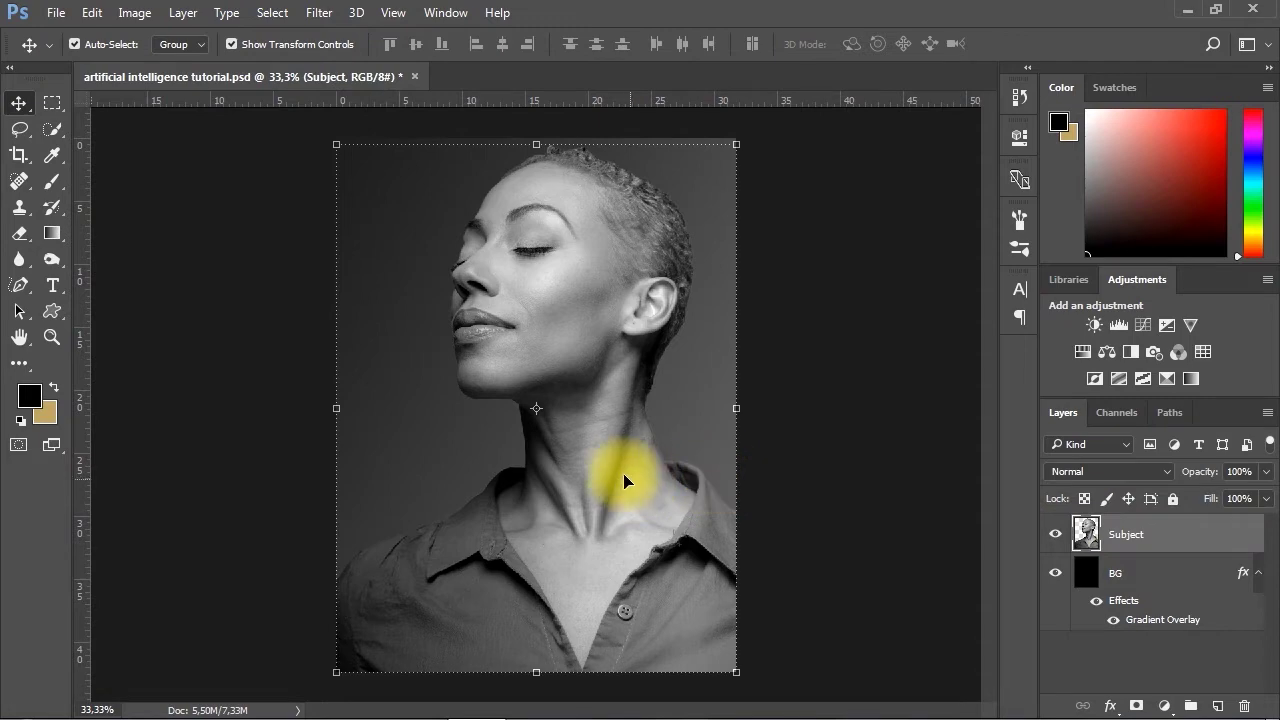
{"action": "left_click", "coordinate": [578, 430], "text": "ctrl"}
{"action": "left_click_drag", "start_coordinate": [598, 498], "coordinate": [595, 408]}
{"action": "left_click_drag", "start_coordinate": [591, 460], "coordinate": [593, 372]}
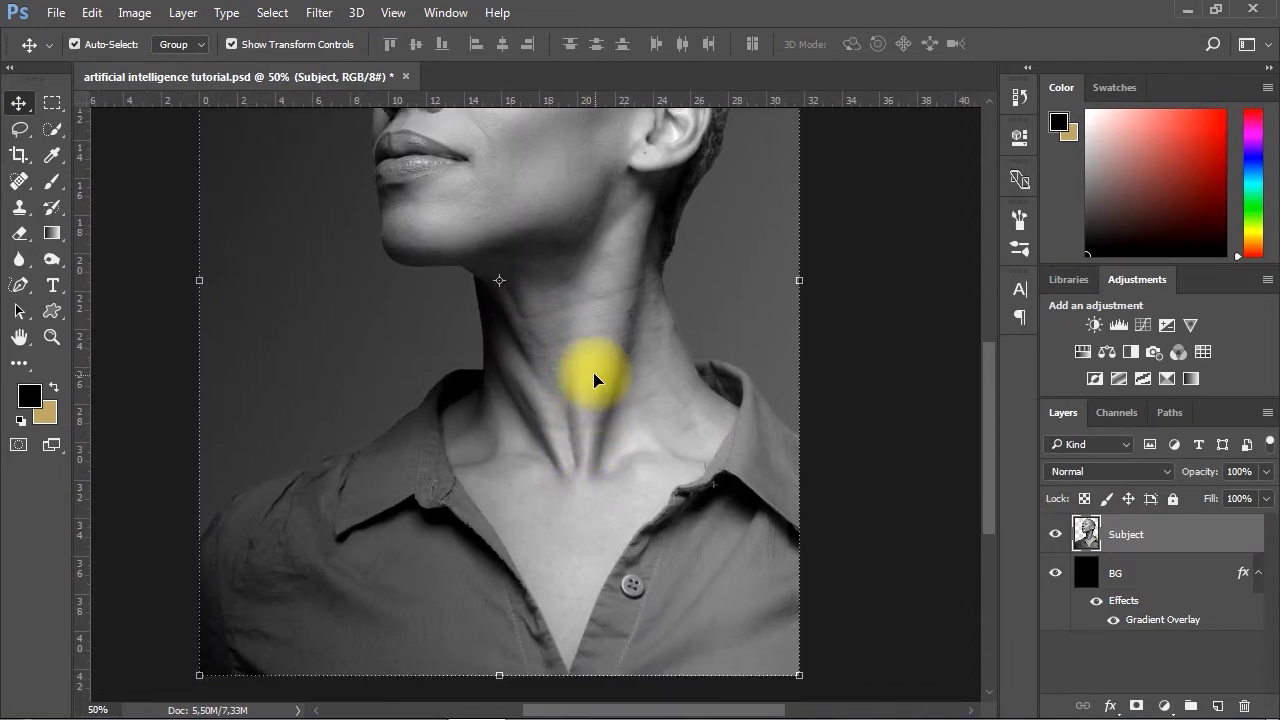
{"action": "left_click_drag", "start_coordinate": [551, 264], "coordinate": [535, 279]}
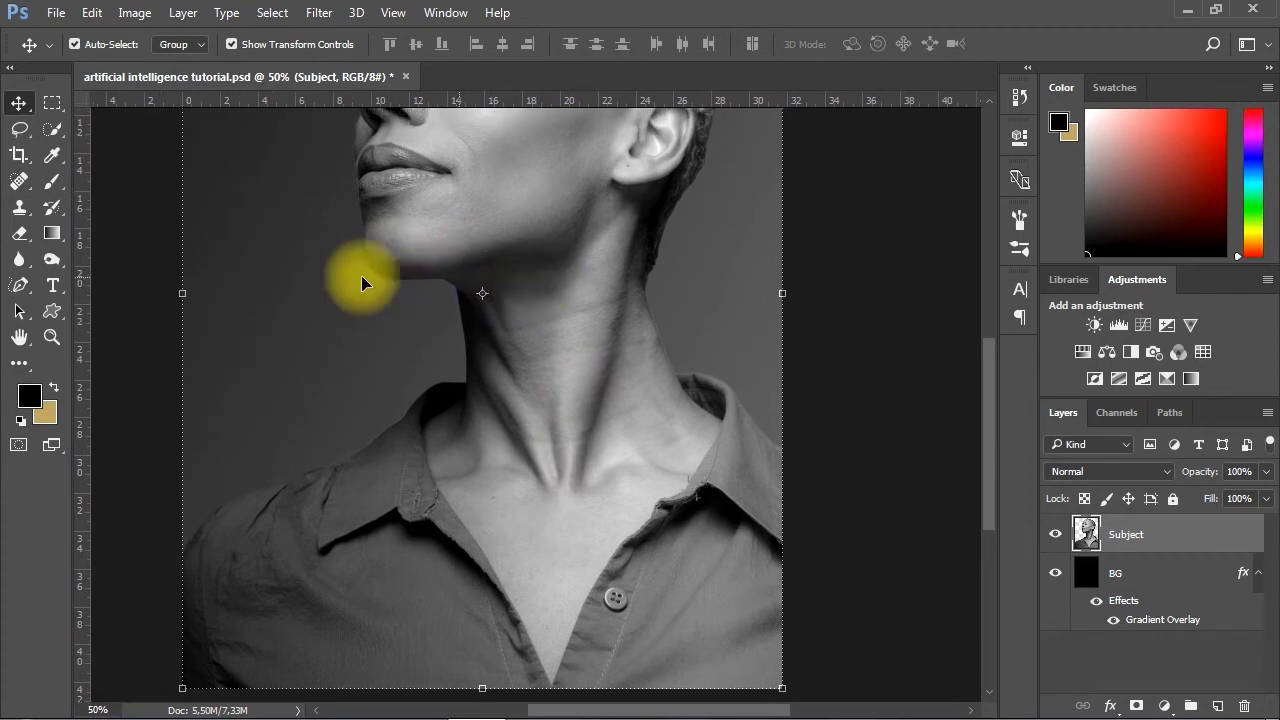
{"action": "left_click", "coordinate": [18, 288]}
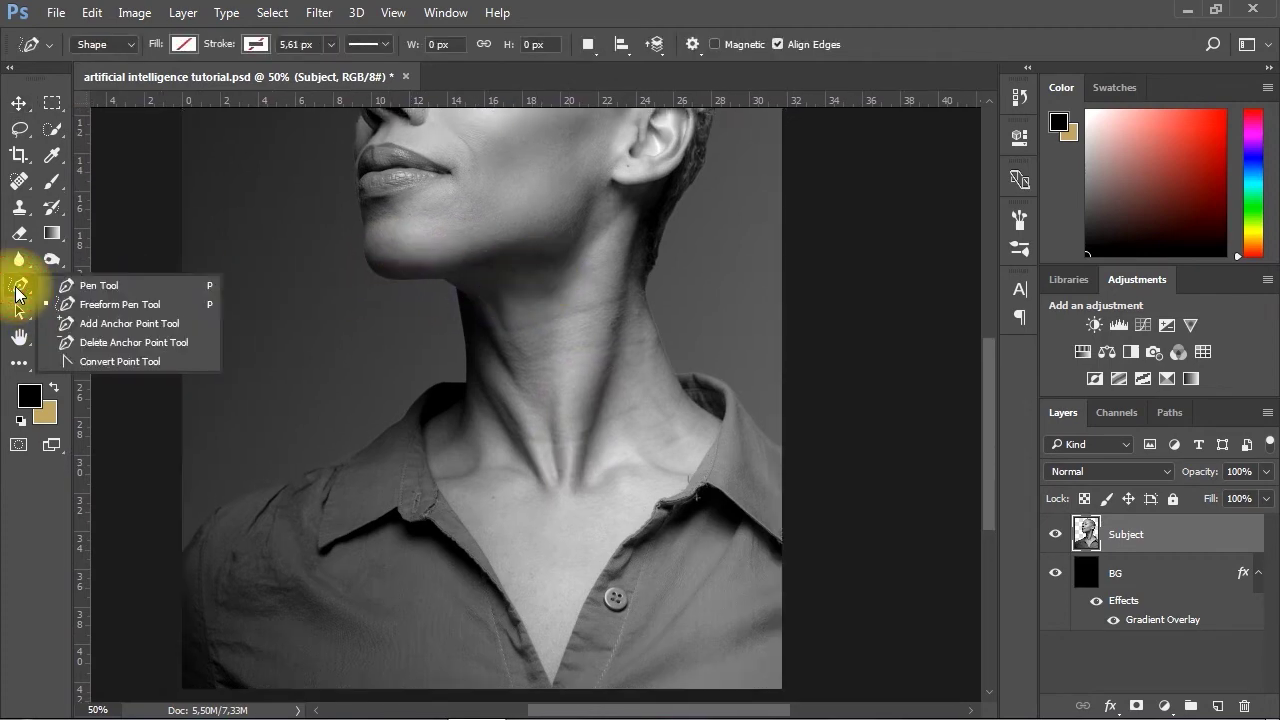
{"action": "left_click", "coordinate": [88, 286]}
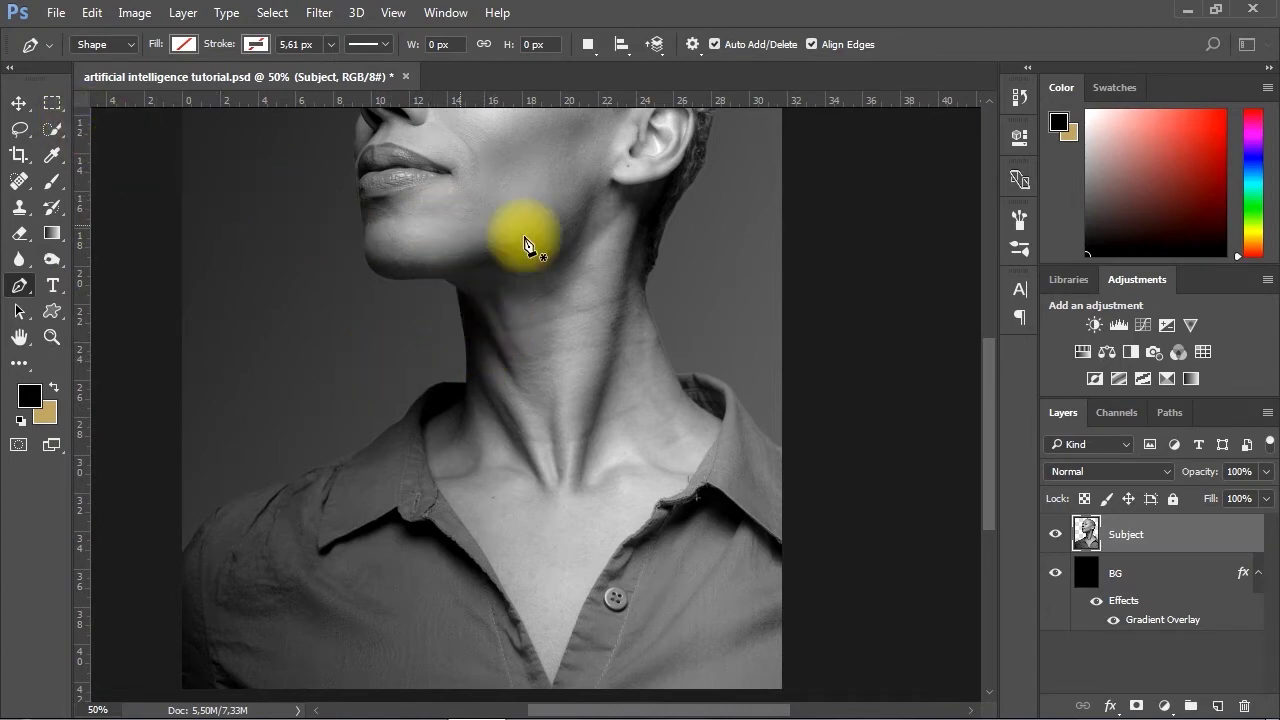
{"action": "left_click", "coordinate": [183, 46]}
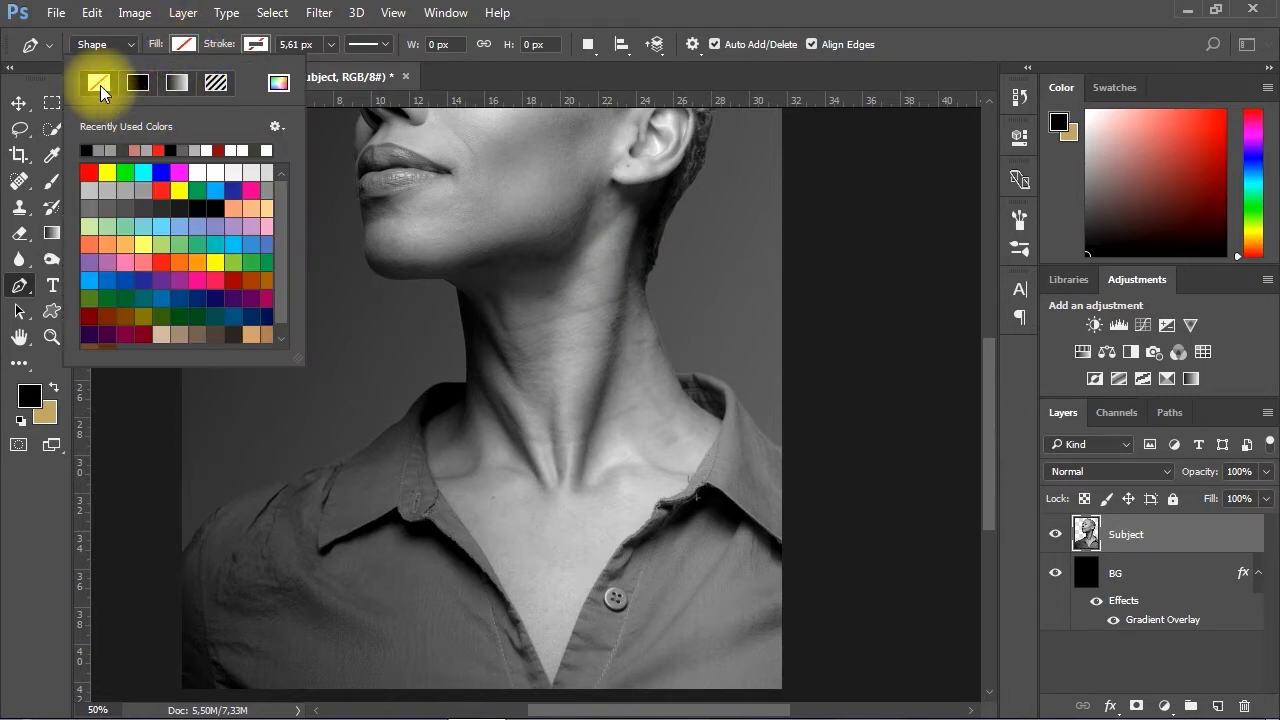
{"action": "left_click", "coordinate": [257, 44]}
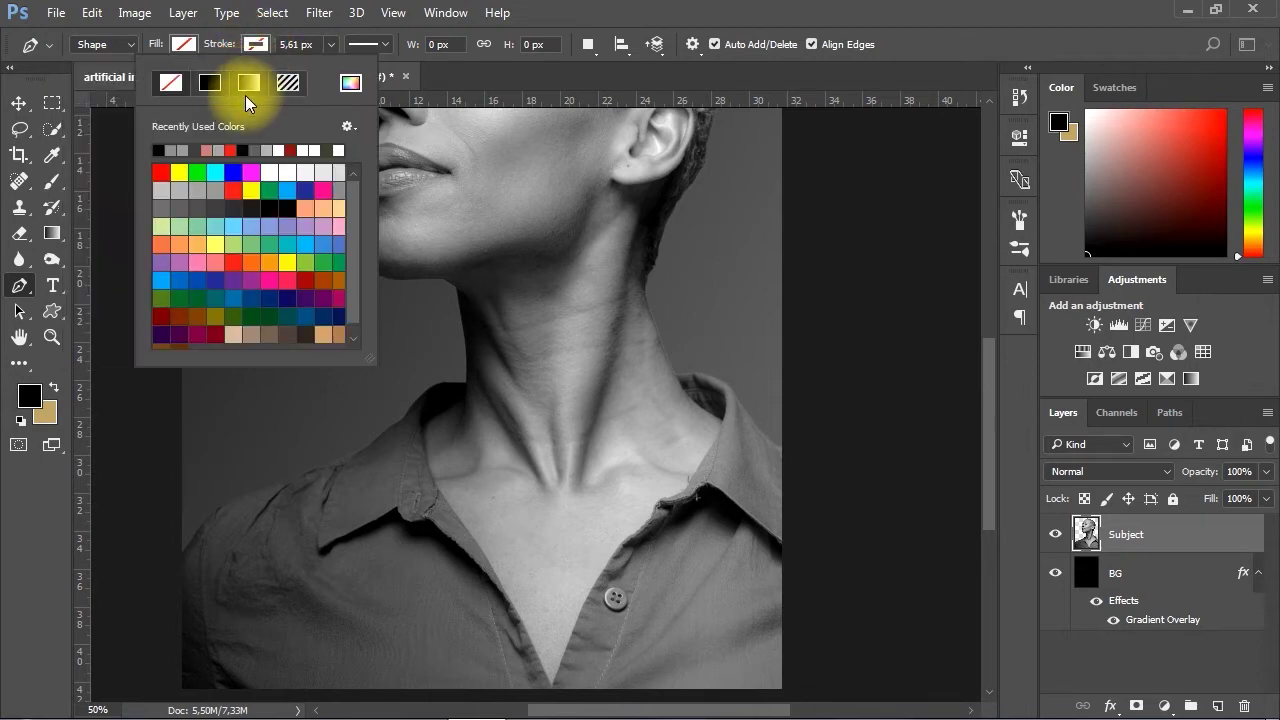
{"action": "left_click", "coordinate": [209, 86]}
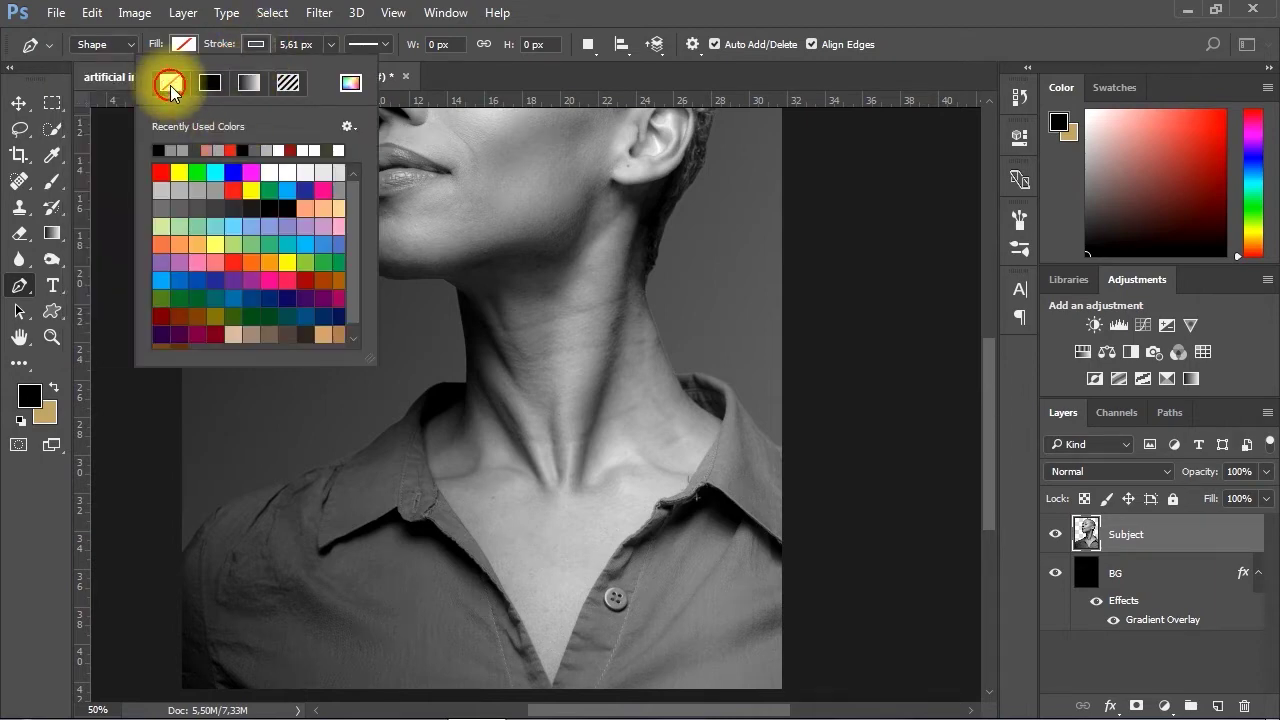
{"action": "left_click", "coordinate": [483, 73]}
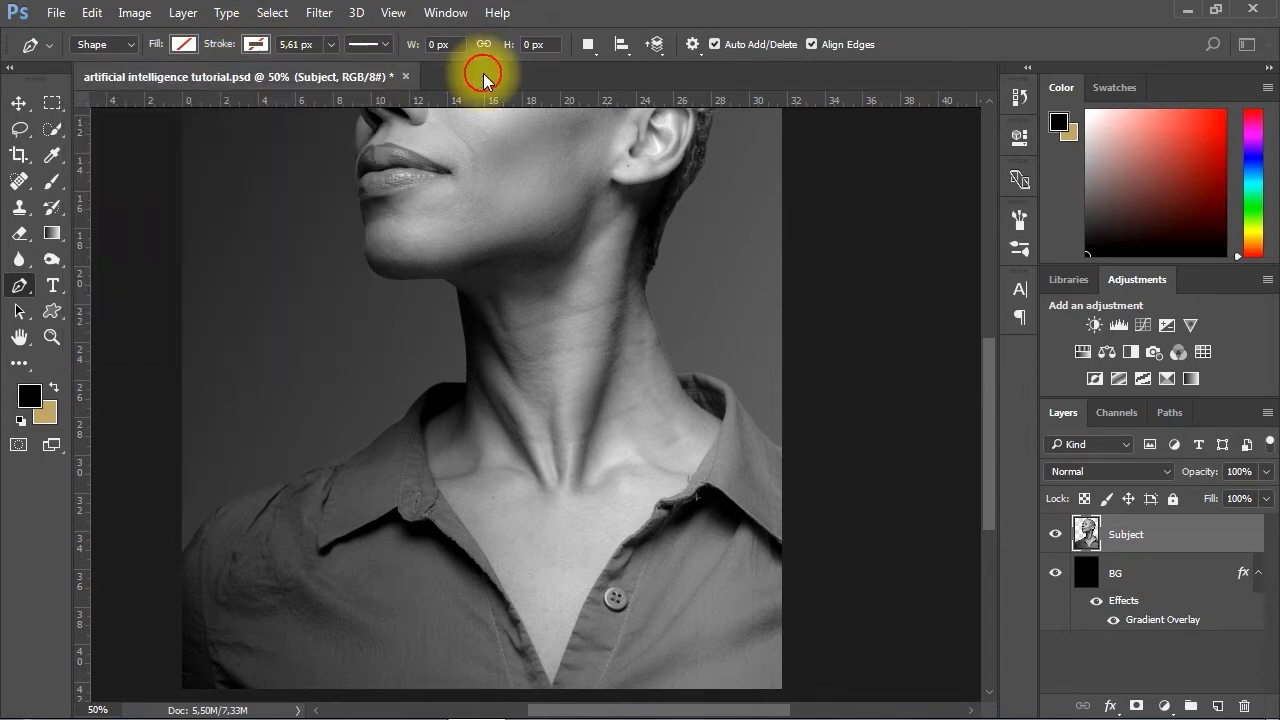
Start a pen path behind the woman's ear, trace it under her jawline and down beside the neck to the left collar
{"action": "left_click", "coordinate": [711, 154]}
{"action": "left_click_drag", "start_coordinate": [629, 207], "coordinate": [488, 264]}
{"action": "scroll", "coordinate": [443, 285], "scroll_direction": "up", "scroll_amount": 1}
{"action": "left_click", "coordinate": [519, 390]}
{"action": "key", "text": "ctrl+plus"}
{"action": "left_click_drag", "start_coordinate": [534, 433], "coordinate": [534, 249]}
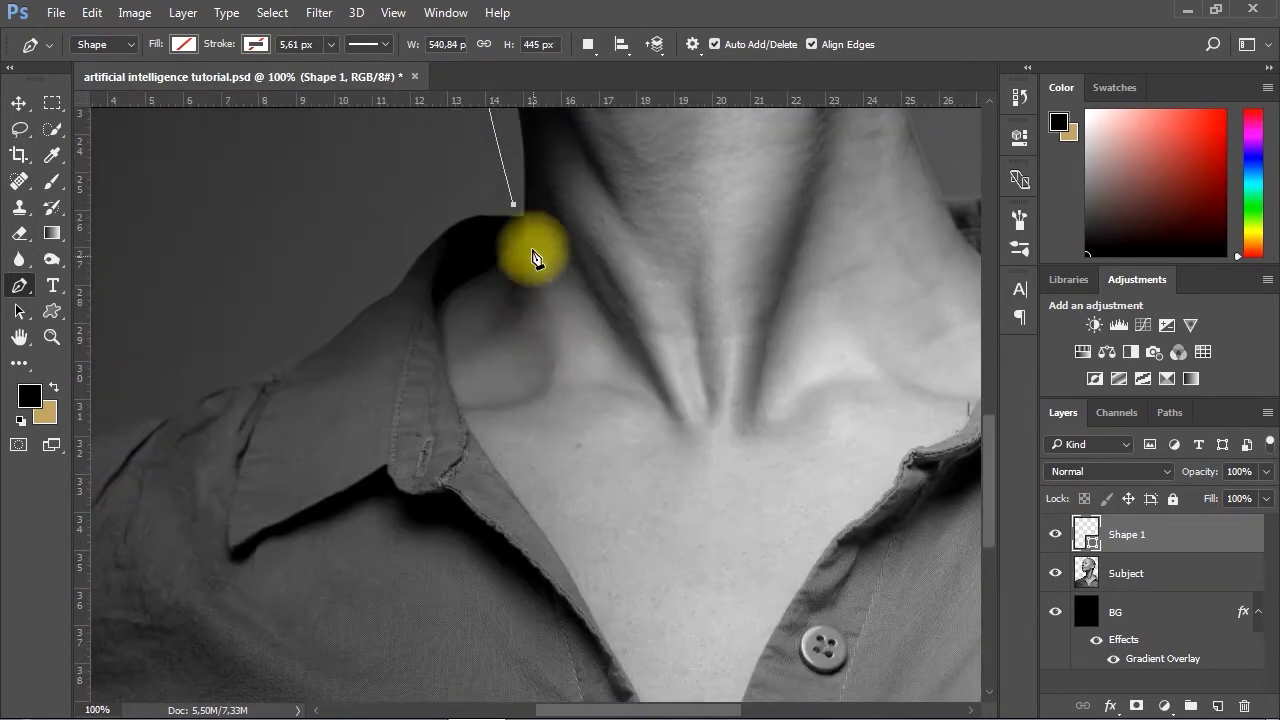
{"action": "left_click", "coordinate": [523, 214]}
Continue the path with curved points along the inner edge of the left collar down to the bottom of the V-neckline
{"action": "left_click_drag", "start_coordinate": [438, 297], "coordinate": [439, 317]}
{"action": "left_click_drag", "start_coordinate": [560, 490], "coordinate": [520, 347]}
{"action": "left_click_drag", "start_coordinate": [455, 322], "coordinate": [475, 350]}
{"action": "left_click_drag", "start_coordinate": [560, 500], "coordinate": [521, 368]}
{"action": "left_click_drag", "start_coordinate": [543, 390], "coordinate": [574, 466]}
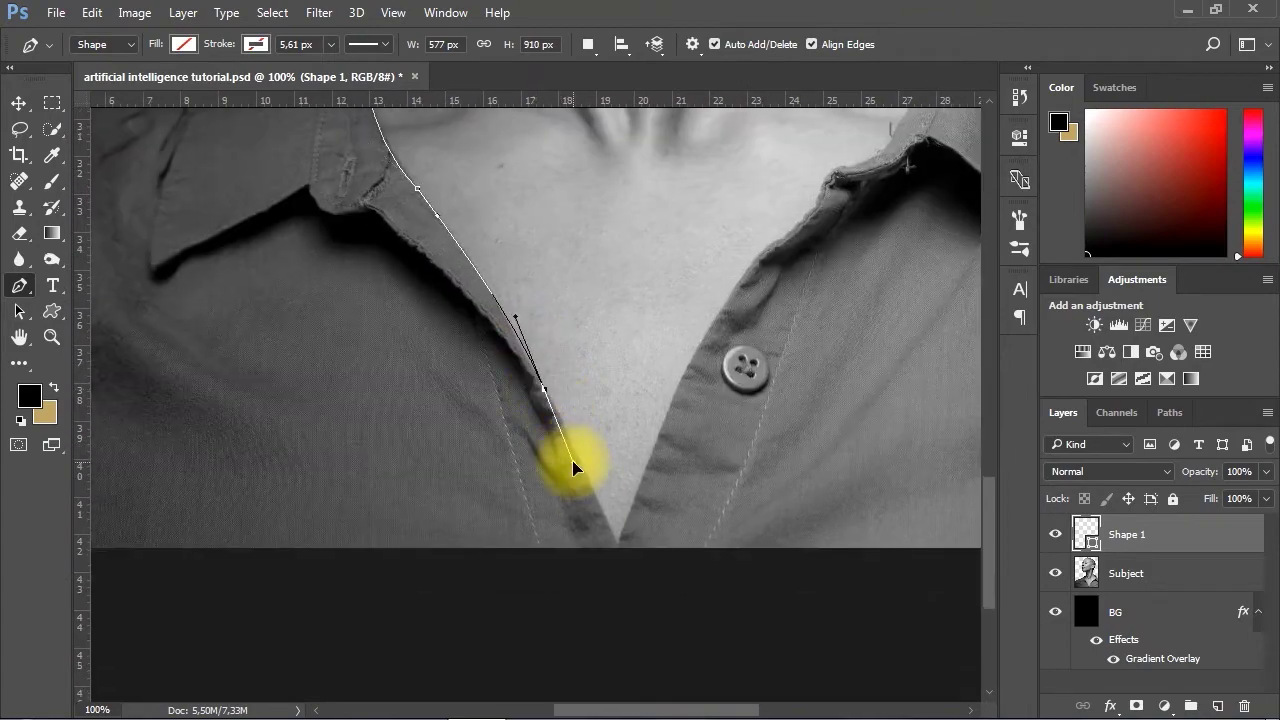
{"action": "left_click", "coordinate": [617, 544]}
Trace the path up the inner edge of the right shirt opening and collar to the side of the neck
{"action": "left_click_drag", "start_coordinate": [715, 318], "coordinate": [751, 275]}
{"action": "left_click_drag", "start_coordinate": [751, 299], "coordinate": [599, 547]}
{"action": "left_click_drag", "start_coordinate": [628, 489], "coordinate": [643, 475]}
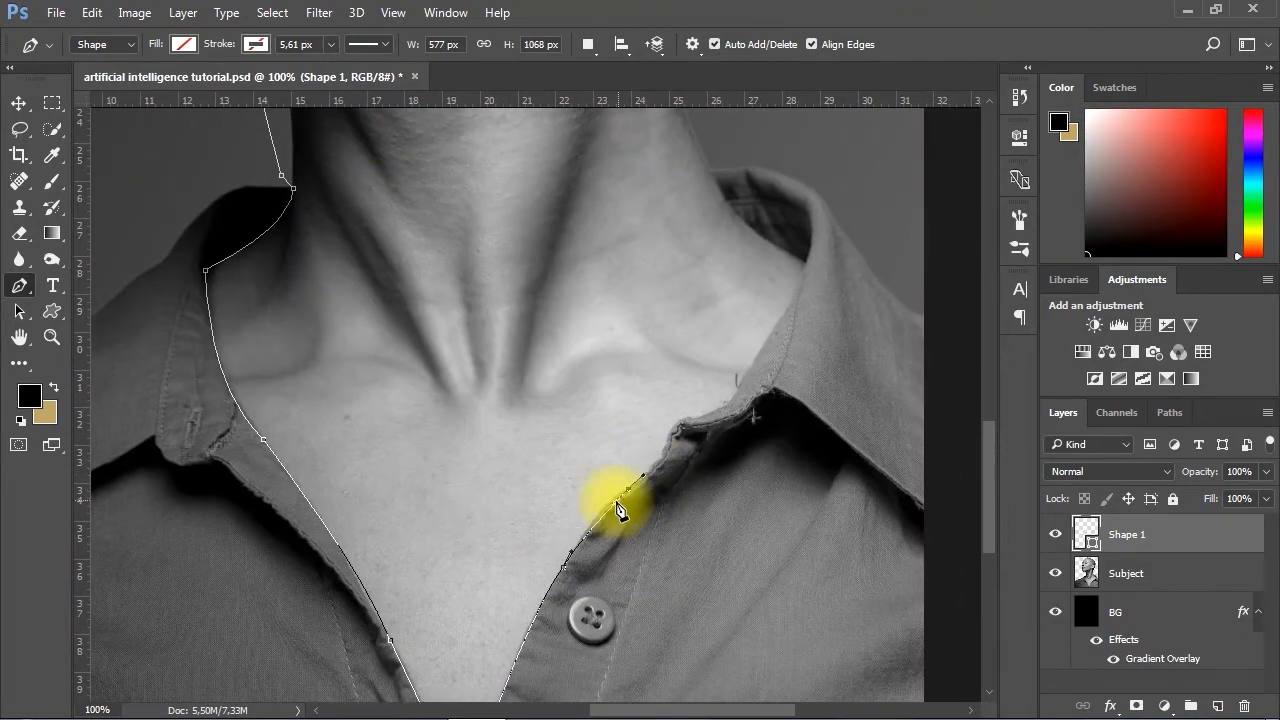
{"action": "left_click", "coordinate": [667, 438]}
{"action": "left_click_drag", "start_coordinate": [690, 417], "coordinate": [704, 417]}
{"action": "mouse_move", "coordinate": [765, 340]}
{"action": "left_mouse_down"}
{"action": "mouse_move", "coordinate": [783, 289]}
{"action": "mouse_move", "coordinate": [777, 326]}
{"action": "left_mouse_up"}
{"action": "left_click_drag", "start_coordinate": [808, 265], "coordinate": [787, 483]}
{"action": "left_click_drag", "start_coordinate": [782, 490], "coordinate": [778, 477]}
{"action": "left_click_drag", "start_coordinate": [688, 389], "coordinate": [674, 349]}
Close the path at its starting point behind the ear and refine the curve handles below the jaw and earlobe
{"action": "key", "text": "ctrl+minus"}
{"action": "left_click", "coordinate": [707, 220]}
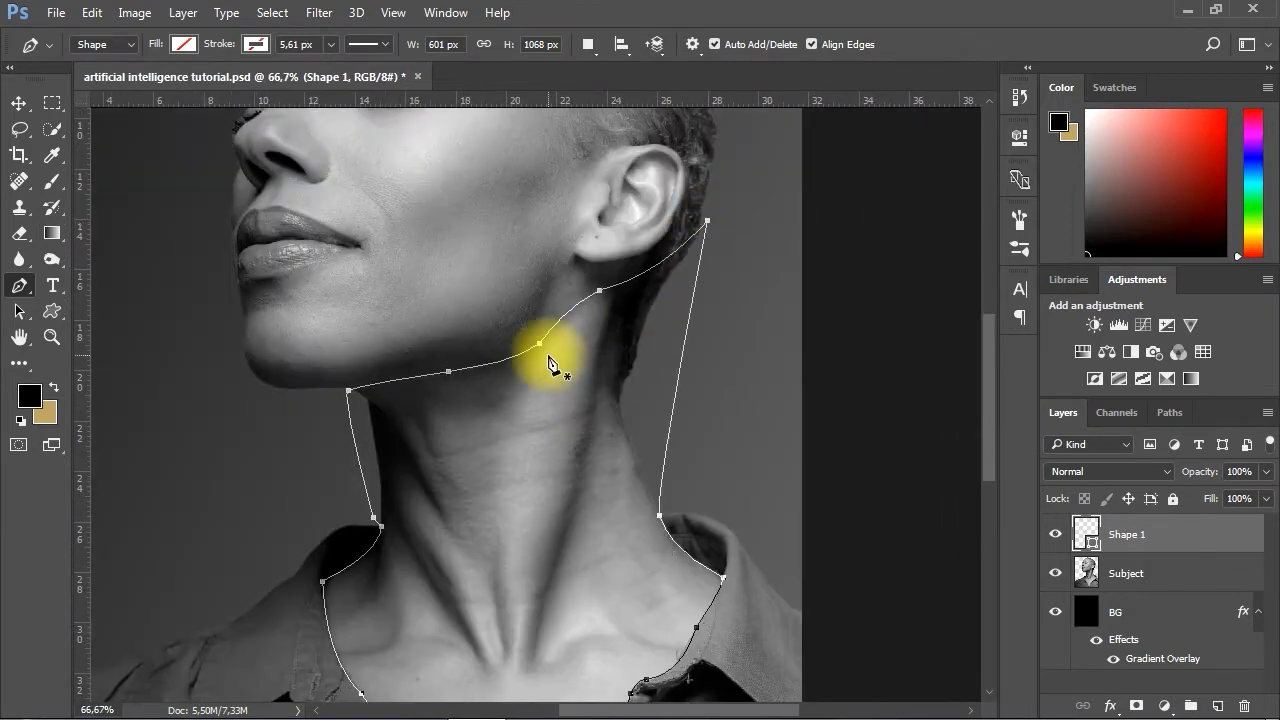
{"action": "left_click", "coordinate": [599, 290]}
{"action": "left_click_drag", "start_coordinate": [540, 343], "coordinate": [497, 364]}
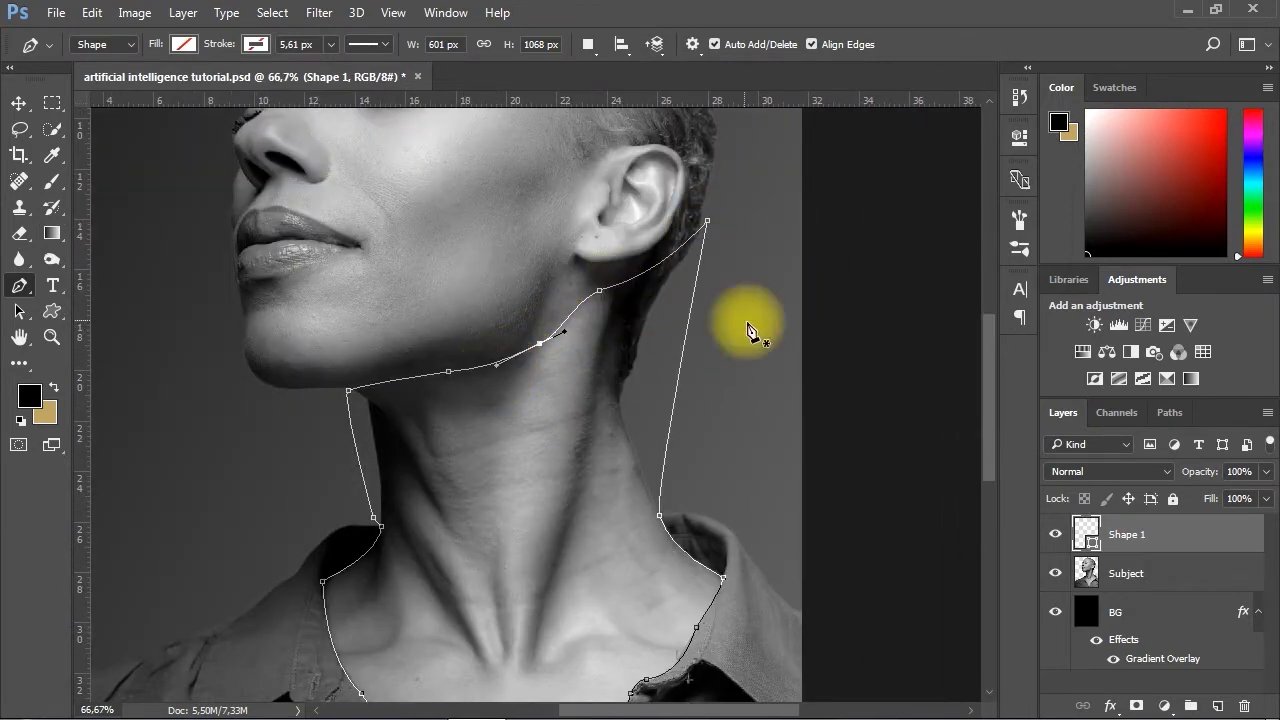
{"action": "mouse_move", "coordinate": [599, 290]}
{"action": "left_mouse_down", "text": "alt"}
{"action": "mouse_move", "coordinate": [573, 300]}
{"action": "mouse_move", "coordinate": [582, 306]}
{"action": "left_mouse_up", "text": "alt"}
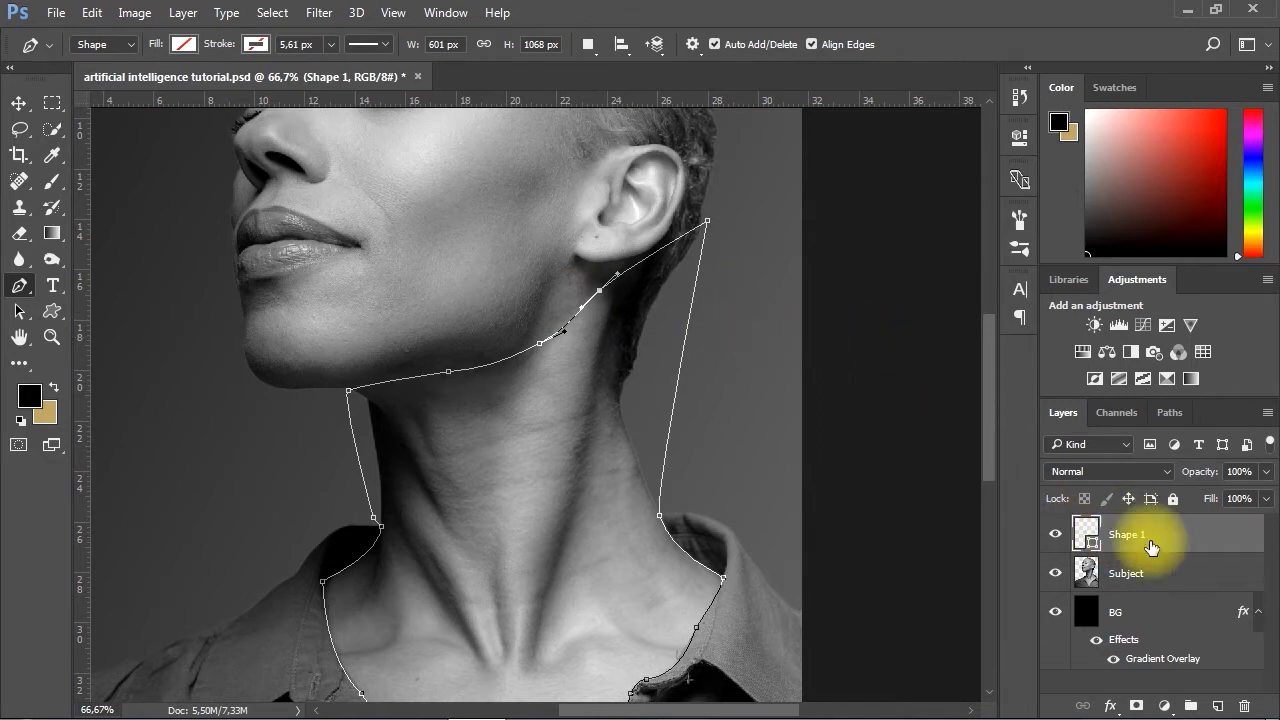
Load the Shape 1 Shape Path as a selection around the neck and chest
{"action": "left_click", "coordinate": [1172, 413]}
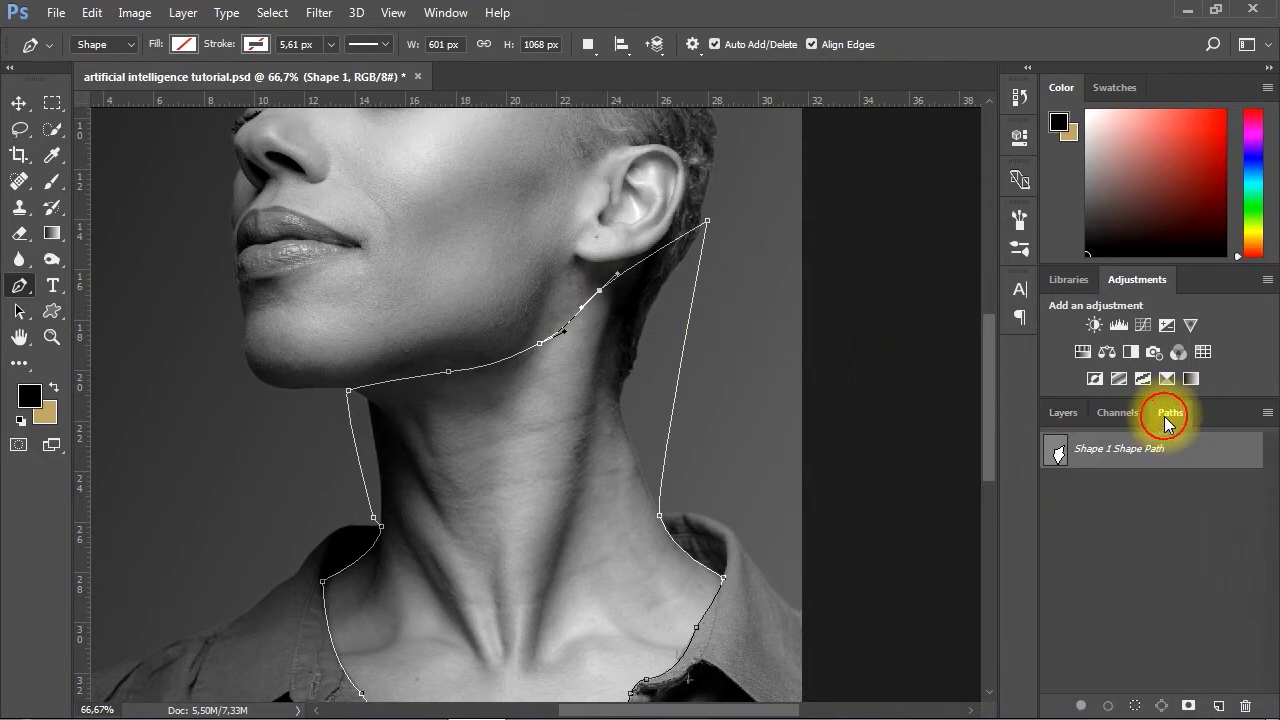
{"action": "left_click", "coordinate": [1055, 454], "text": "ctrl"}
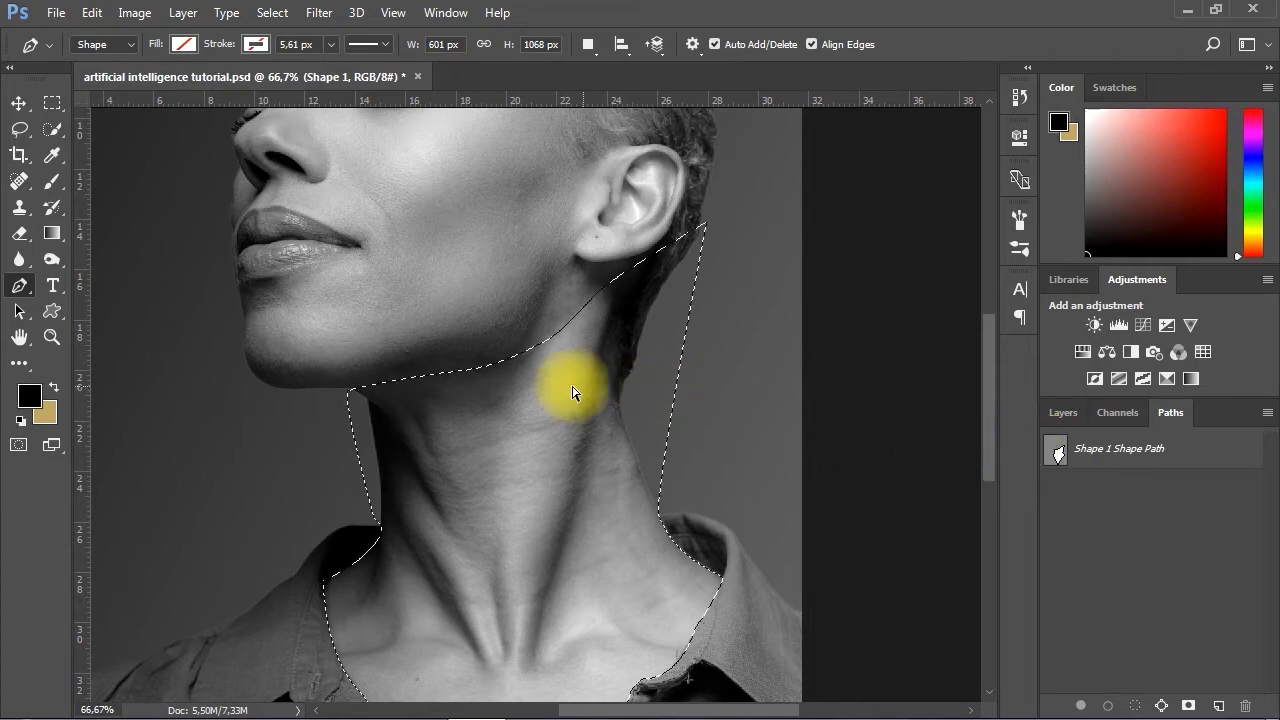
{"action": "left_click", "coordinate": [491, 374], "text": "alt"}
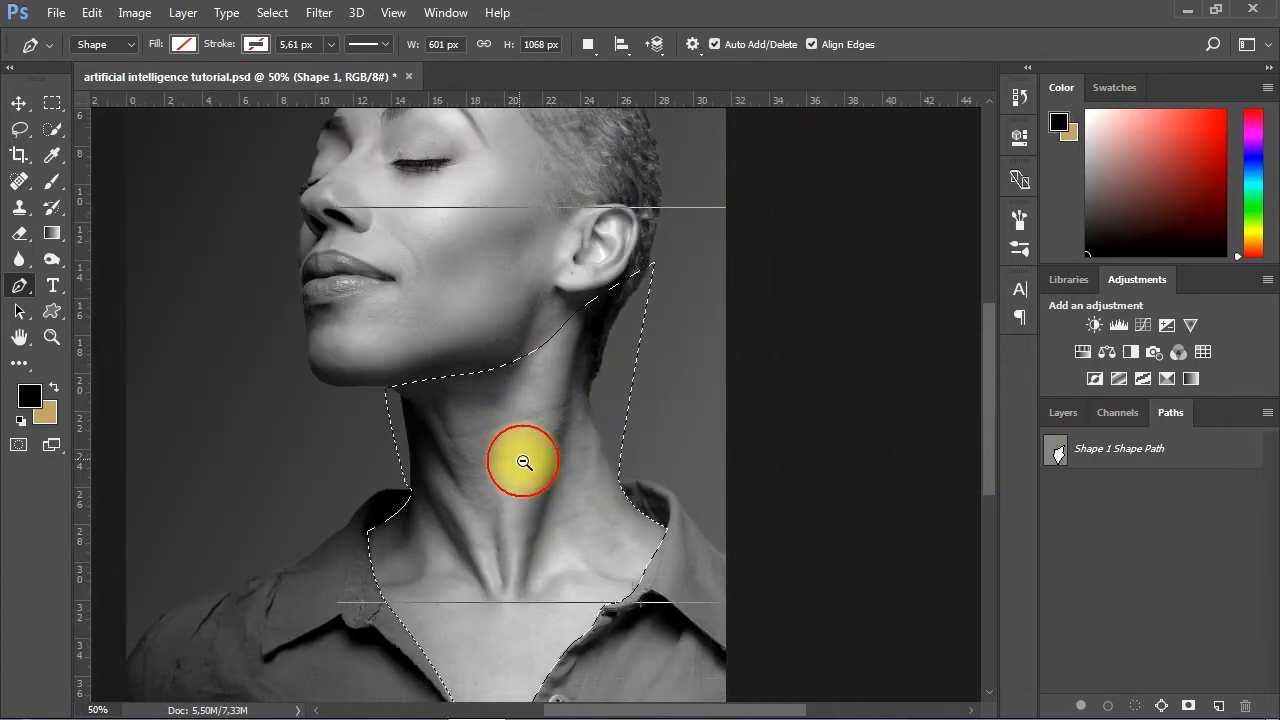
{"action": "left_click", "coordinate": [523, 462], "text": "alt"}
Cut the selected neck and chest area out of the Subject layer and create a new empty layer above it
{"action": "left_click", "coordinate": [1063, 414]}
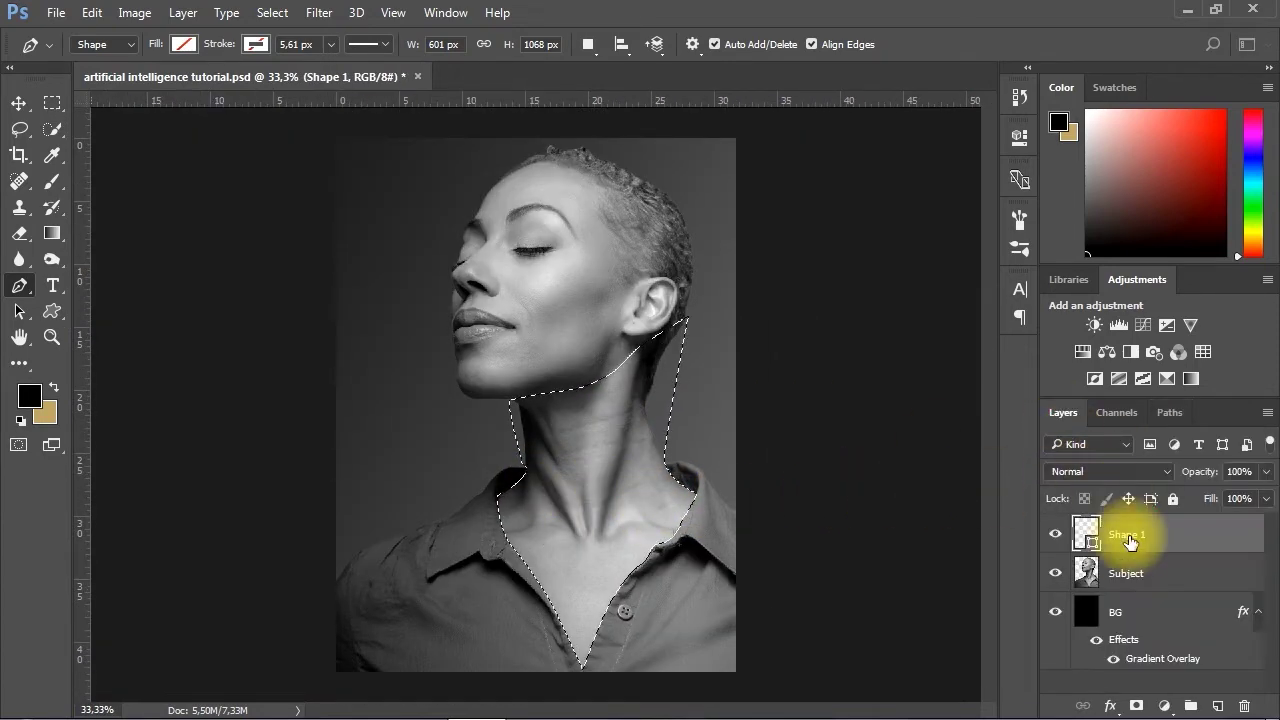
{"action": "left_click", "coordinate": [1125, 576]}
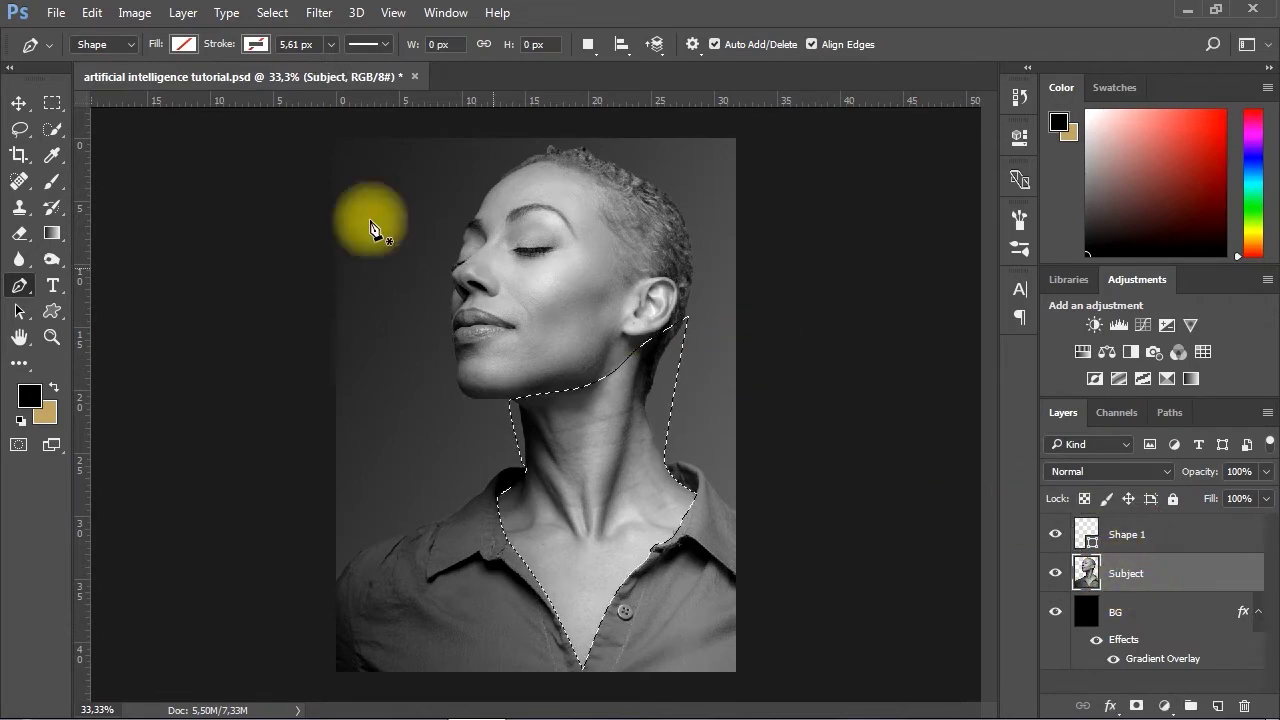
{"action": "left_click", "coordinate": [91, 13]}
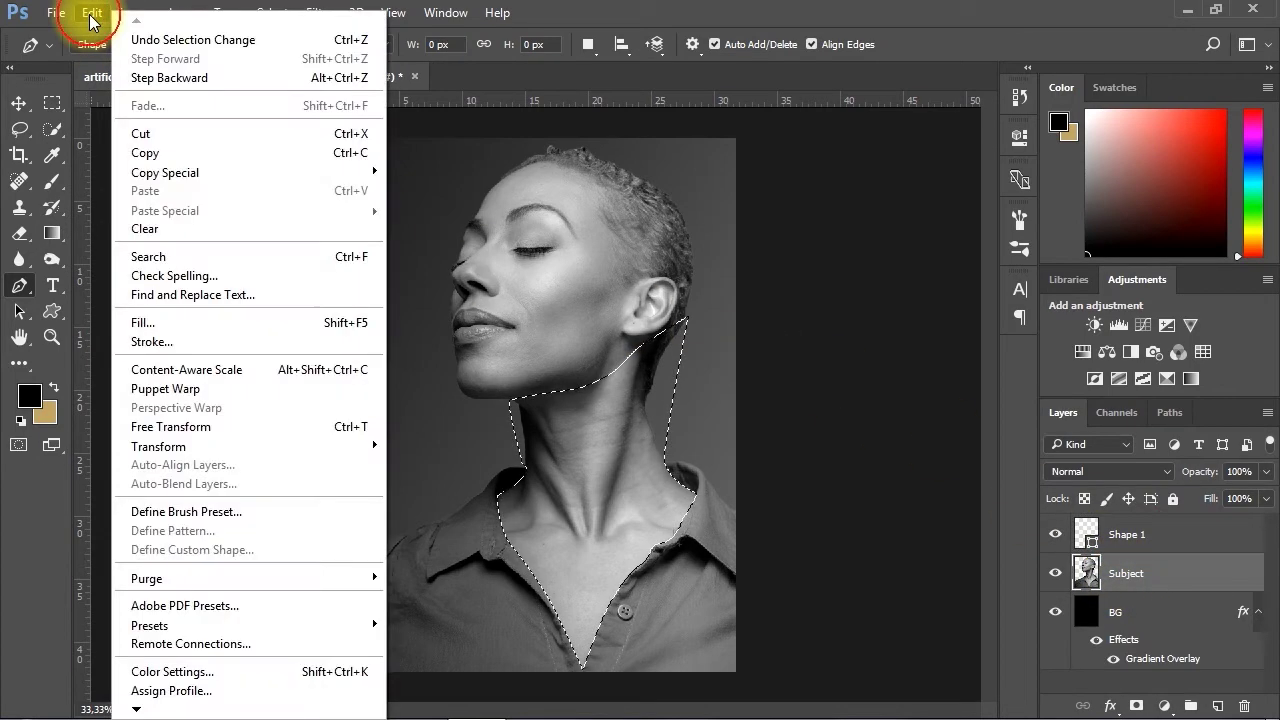
{"action": "left_click", "coordinate": [145, 133]}
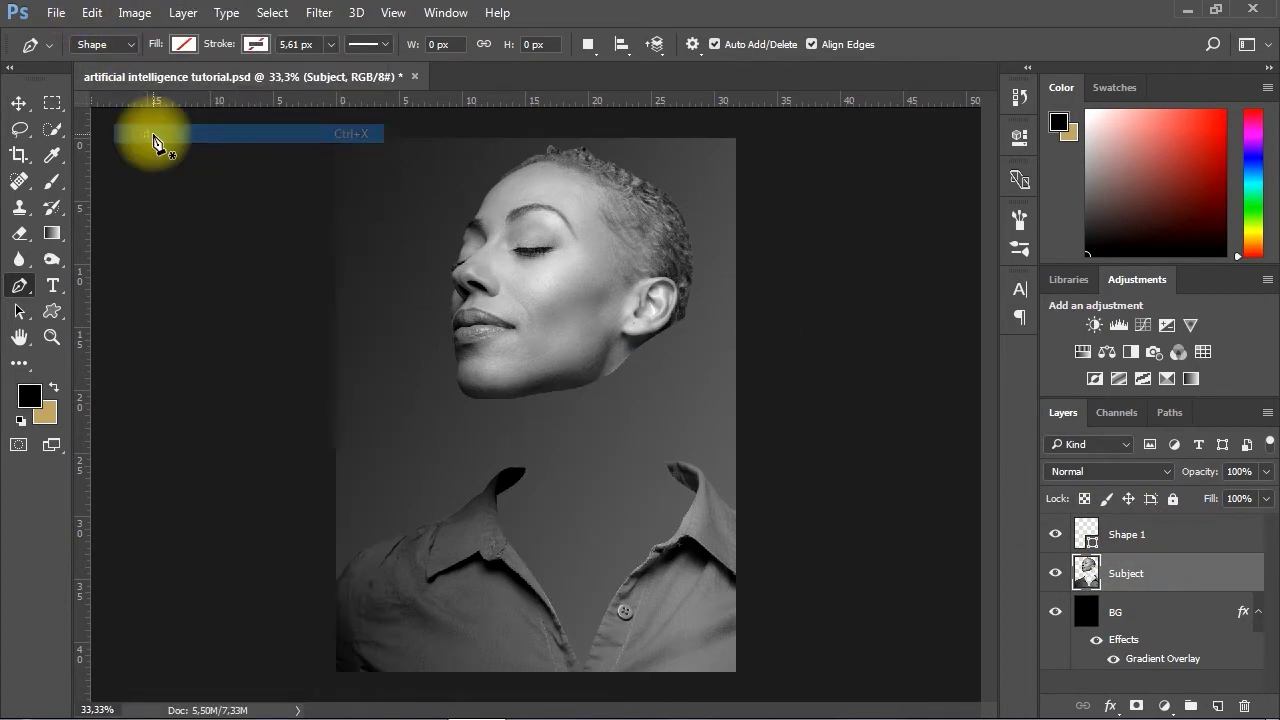
{"action": "left_click", "coordinate": [1220, 708]}
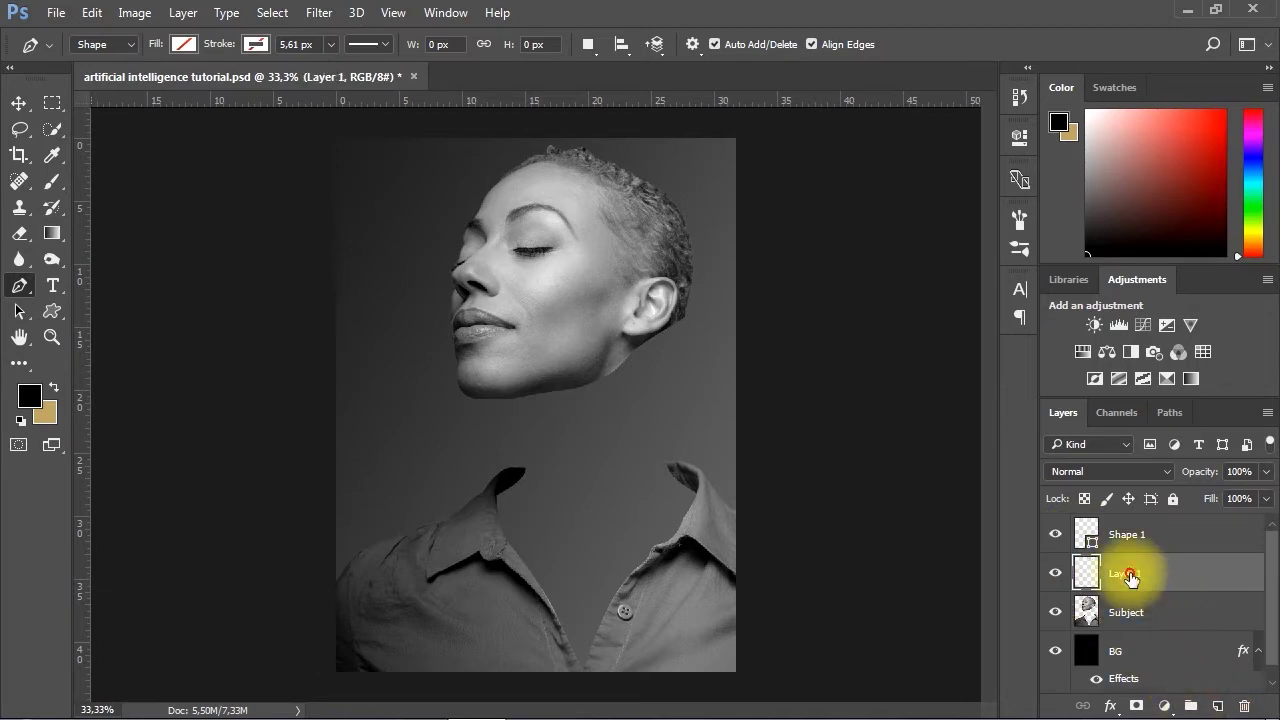
Paste the cut-out neck and chest in place onto the empty Layer 1
{"action": "left_click", "coordinate": [91, 13]}
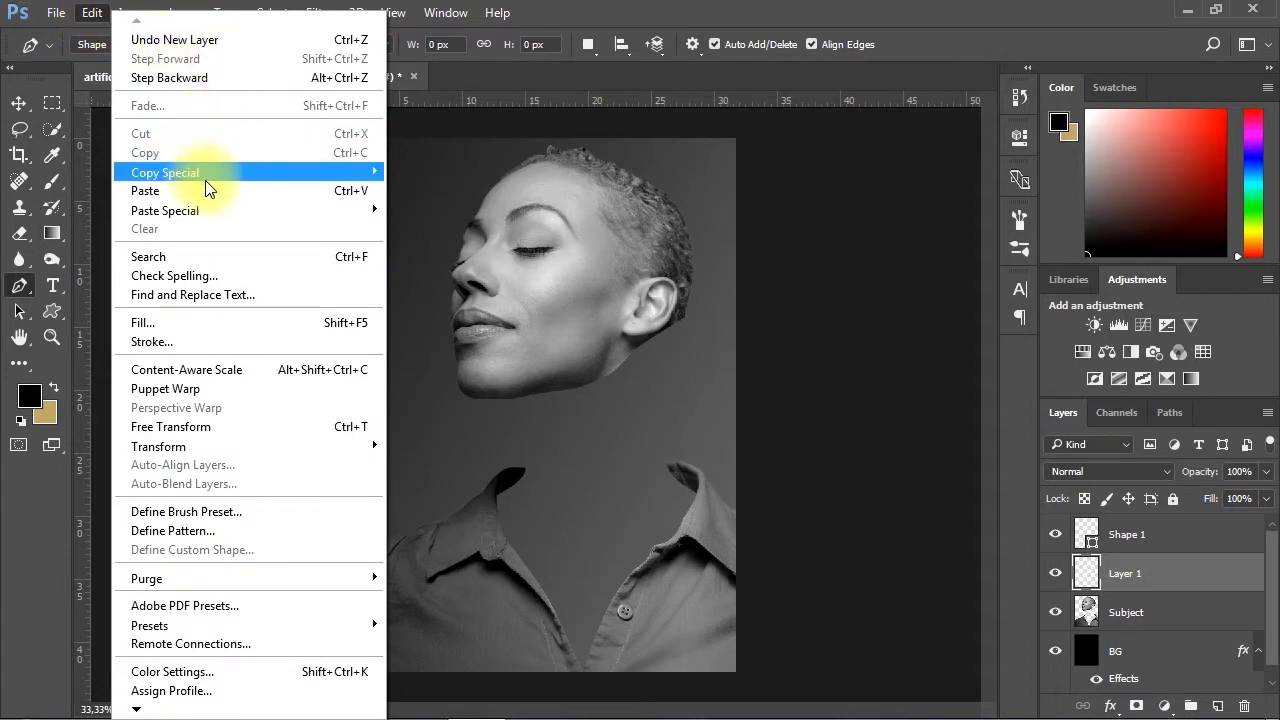
{"action": "mouse_move", "coordinate": [210, 212]}
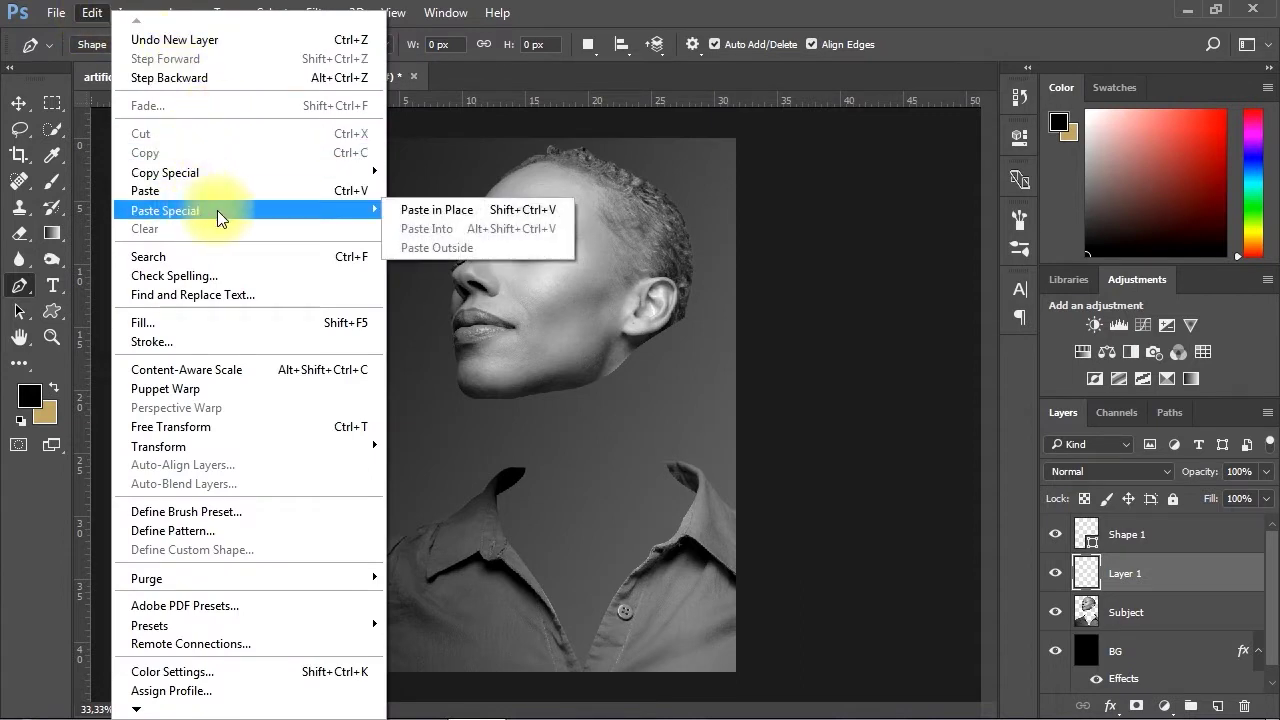
{"action": "left_click", "coordinate": [440, 210]}
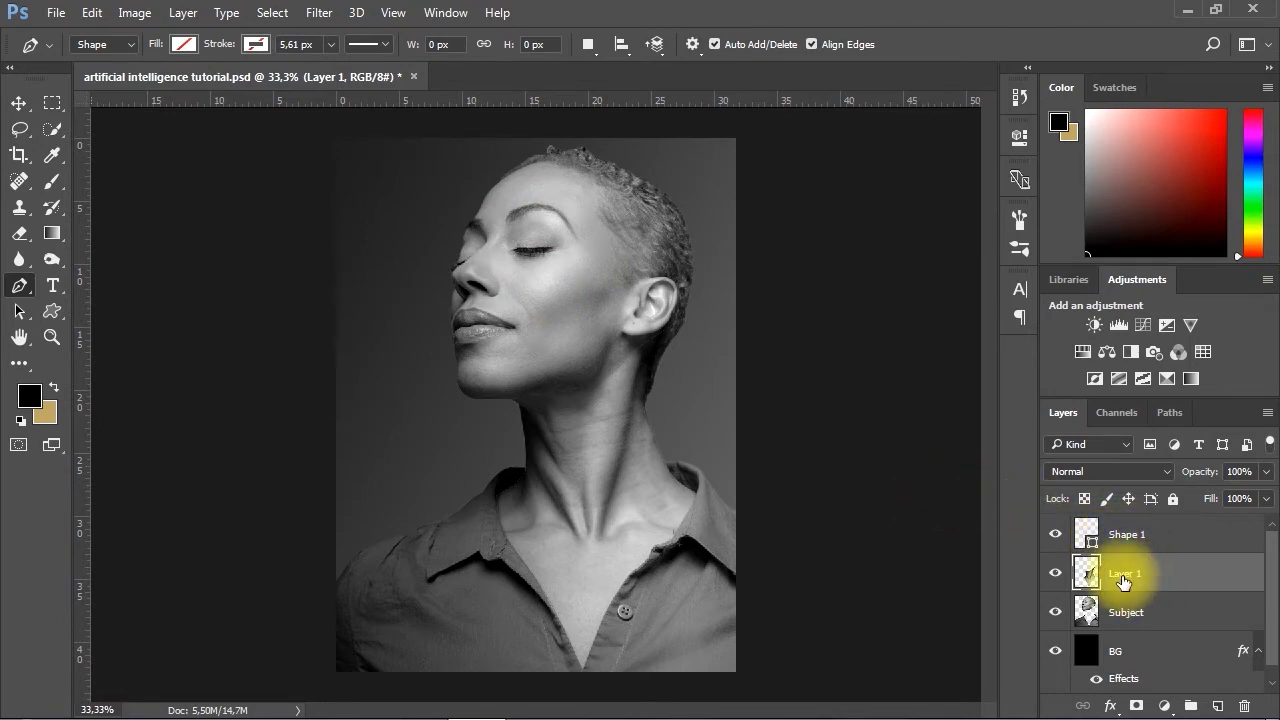
Draw a closed, curved Pen shape about 268 by 215 px over the woman's cheek, directly above the Subject layer
{"action": "key", "text": "v"}
{"action": "left_click", "coordinate": [633, 344]}
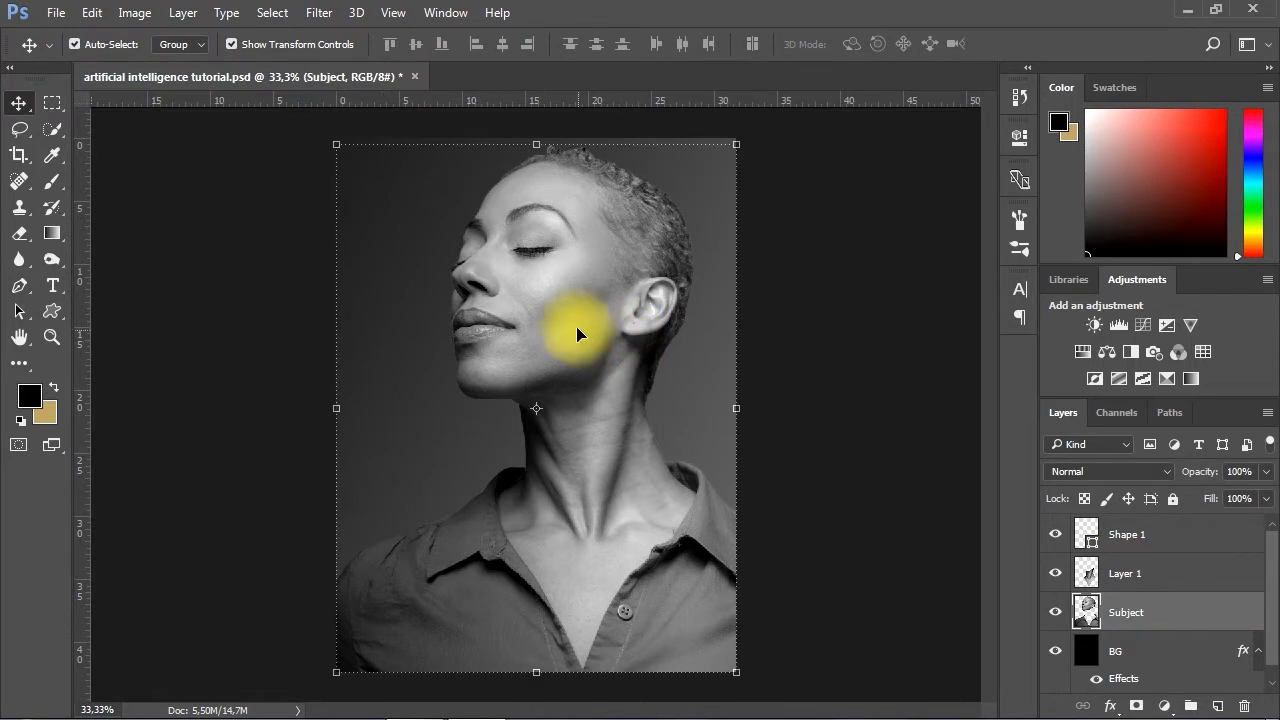
{"action": "left_click", "coordinate": [576, 312], "text": "ctrl"}
{"action": "left_click", "coordinate": [573, 308], "text": "ctrl"}
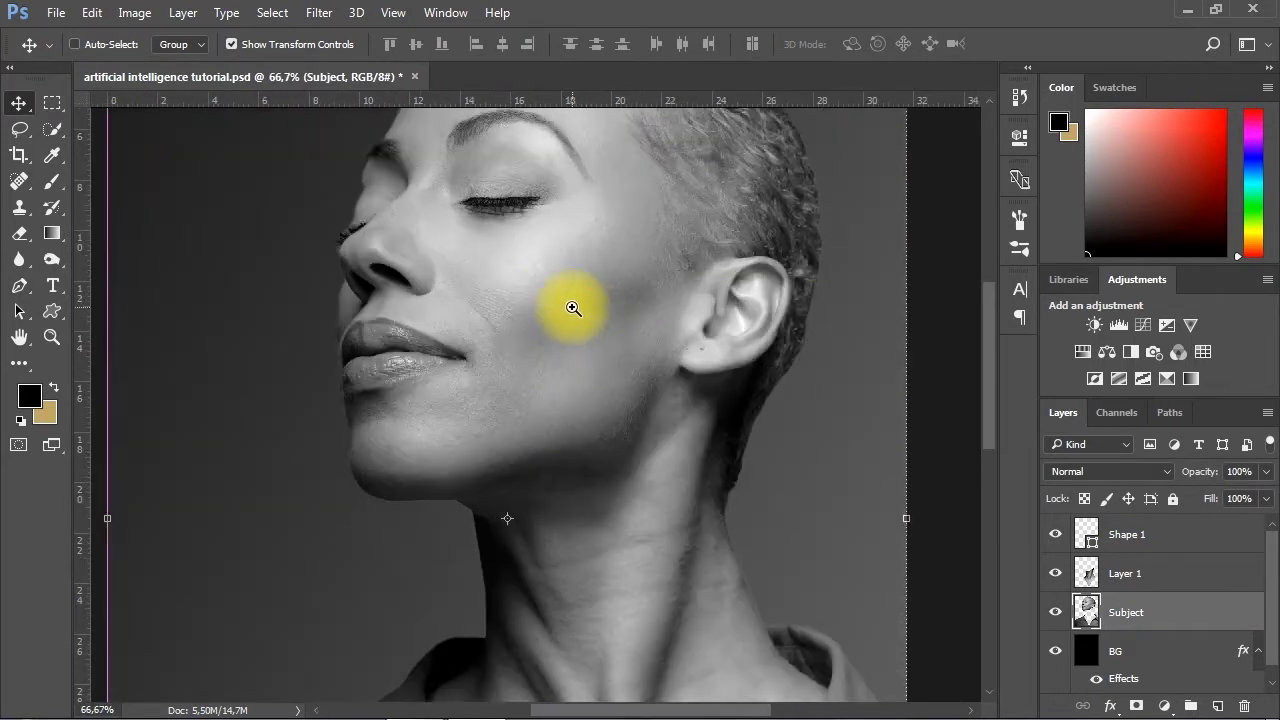
{"action": "left_click_drag", "start_coordinate": [560, 287], "coordinate": [573, 350]}
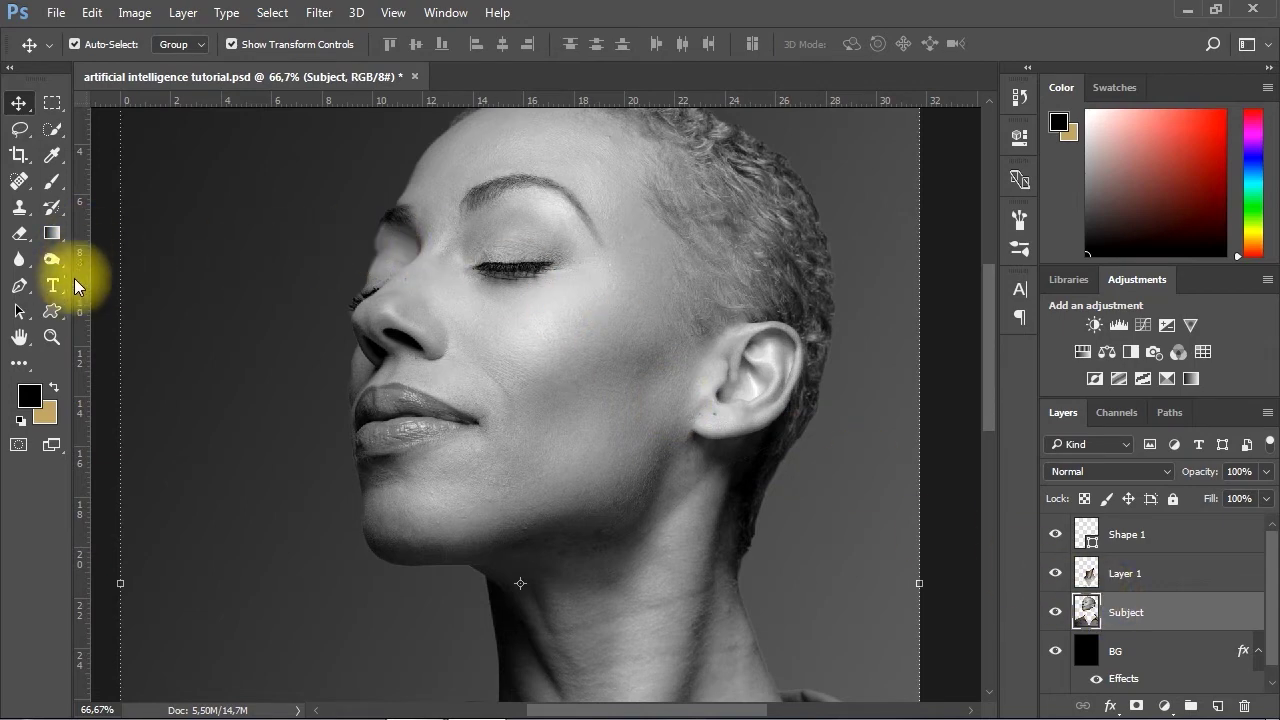
{"action": "left_click_drag", "start_coordinate": [19, 286], "coordinate": [66, 300]}
{"action": "left_click", "coordinate": [115, 286]}
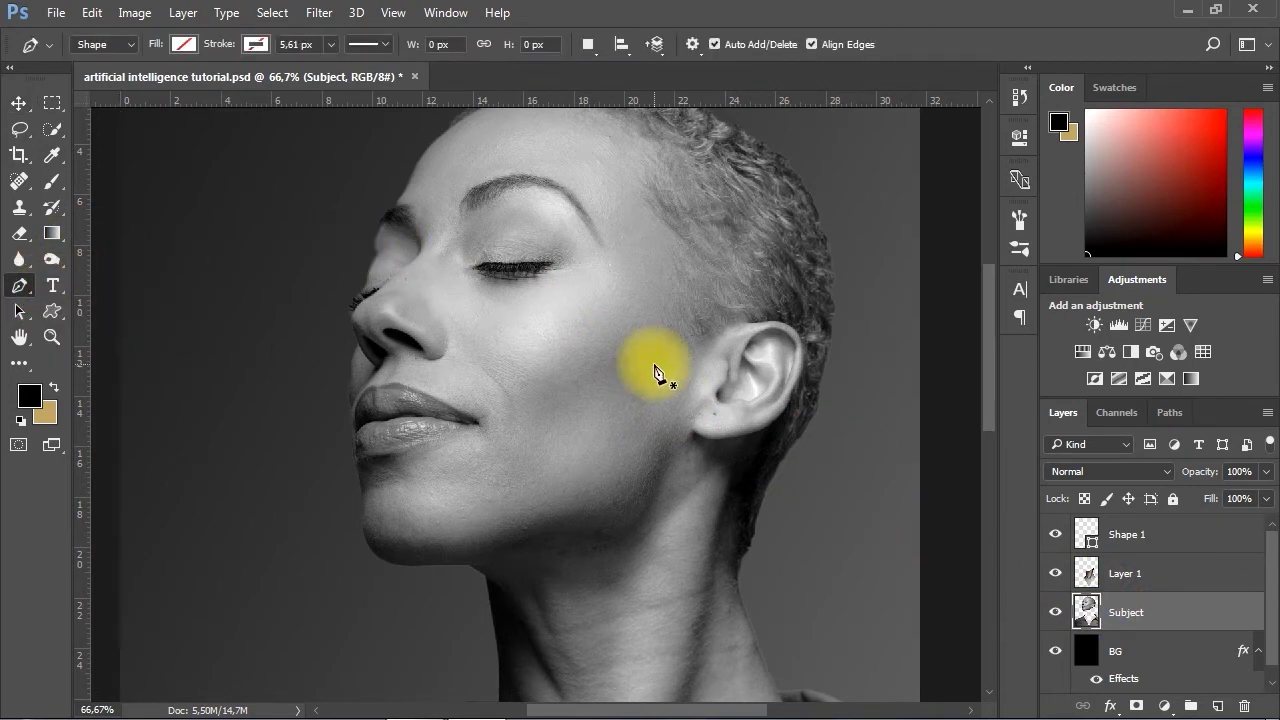
{"action": "left_click", "coordinate": [631, 388]}
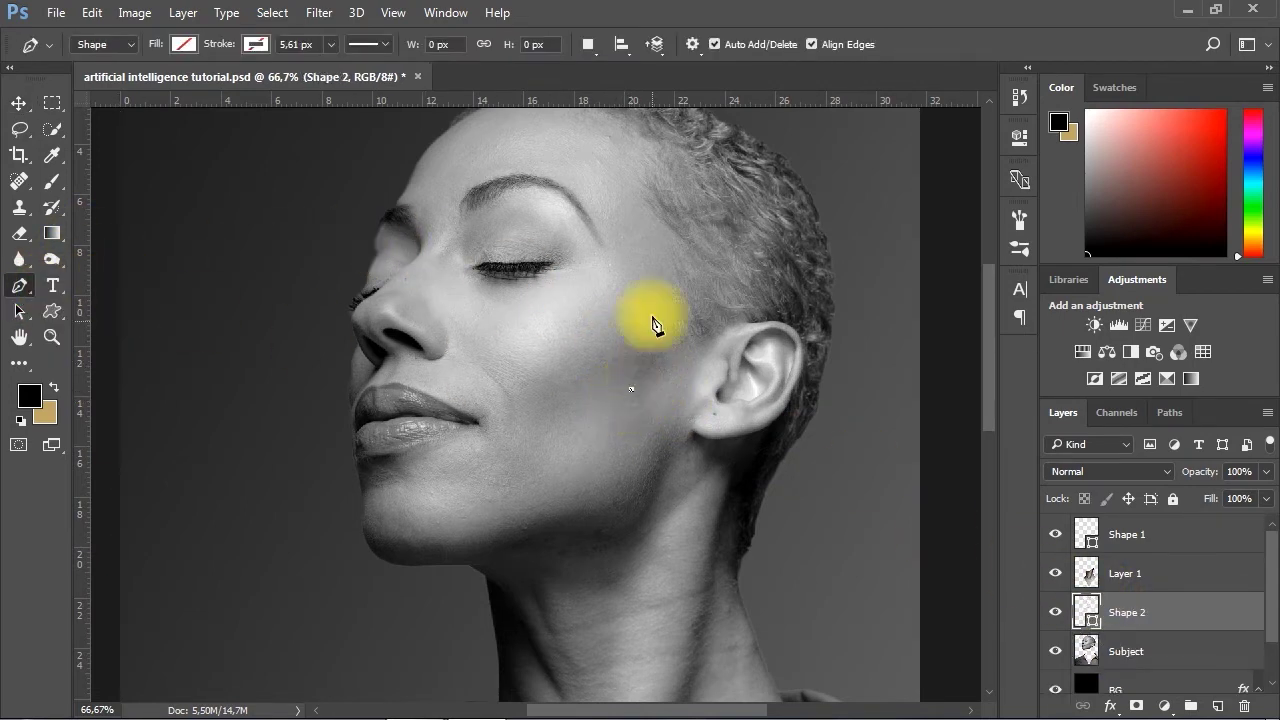
{"action": "left_click_drag", "start_coordinate": [628, 292], "coordinate": [586, 286]}
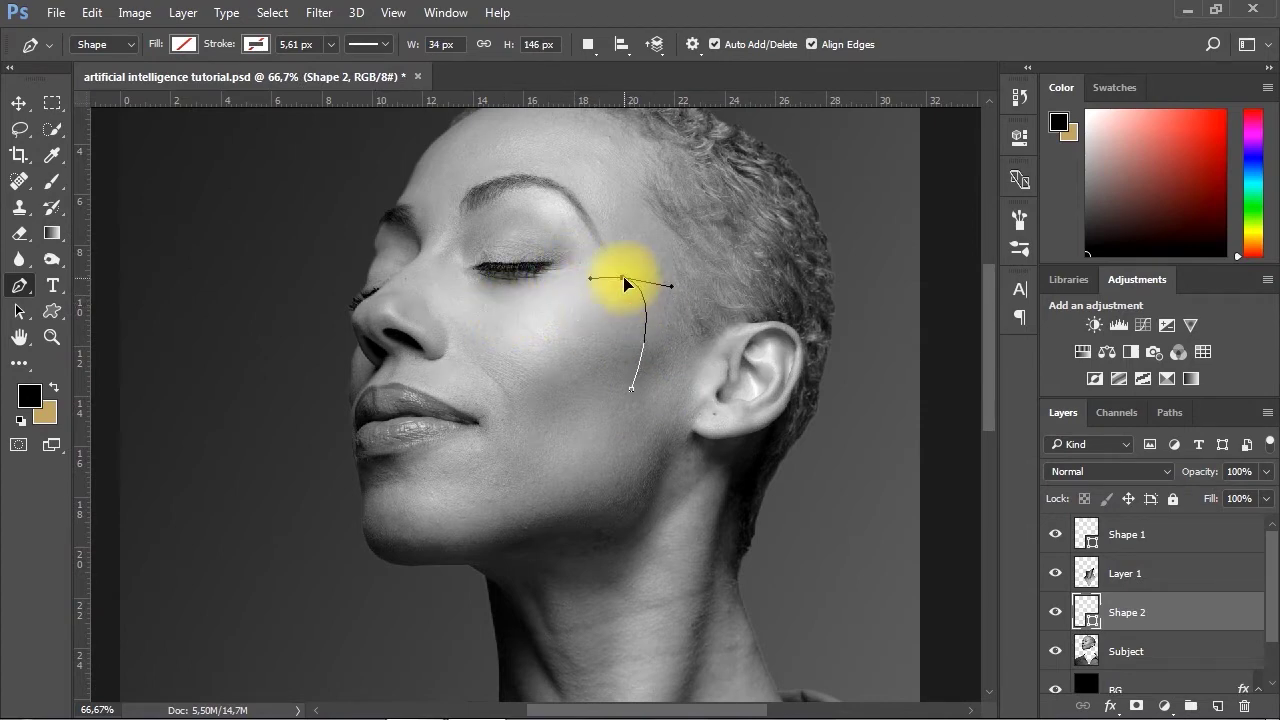
{"action": "left_click_drag", "start_coordinate": [501, 305], "coordinate": [492, 356]}
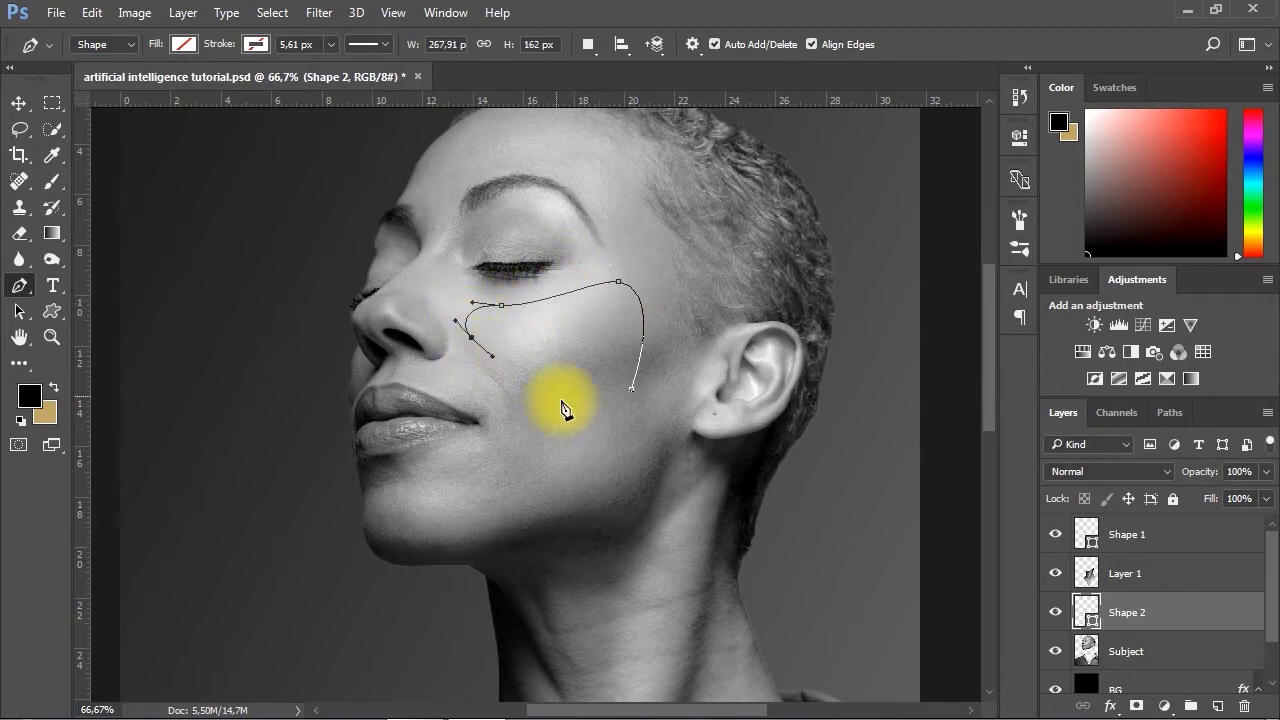
{"action": "left_click_drag", "start_coordinate": [543, 393], "coordinate": [551, 409]}
{"action": "left_click_drag", "start_coordinate": [631, 388], "coordinate": [643, 366]}
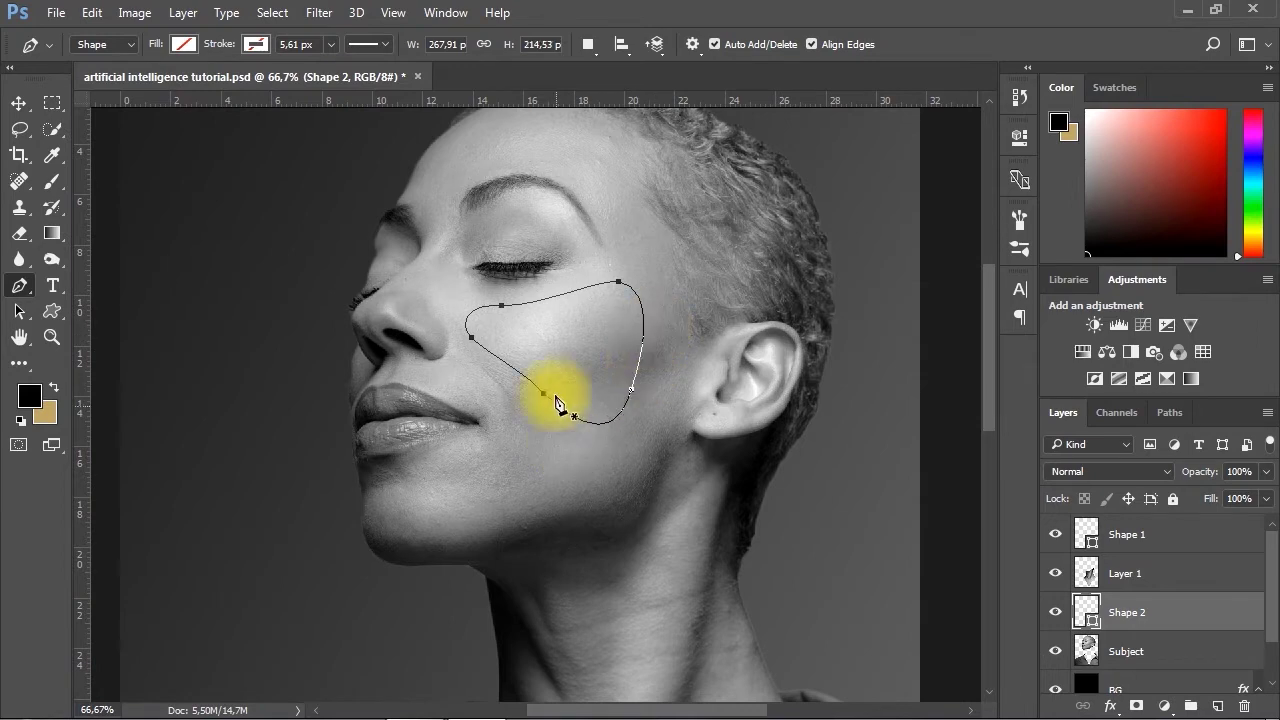
Load the cheek shape's path as a selection and return to the layer list
{"action": "scroll", "coordinate": [523, 394], "scroll_direction": "down", "scroll_amount": 1}
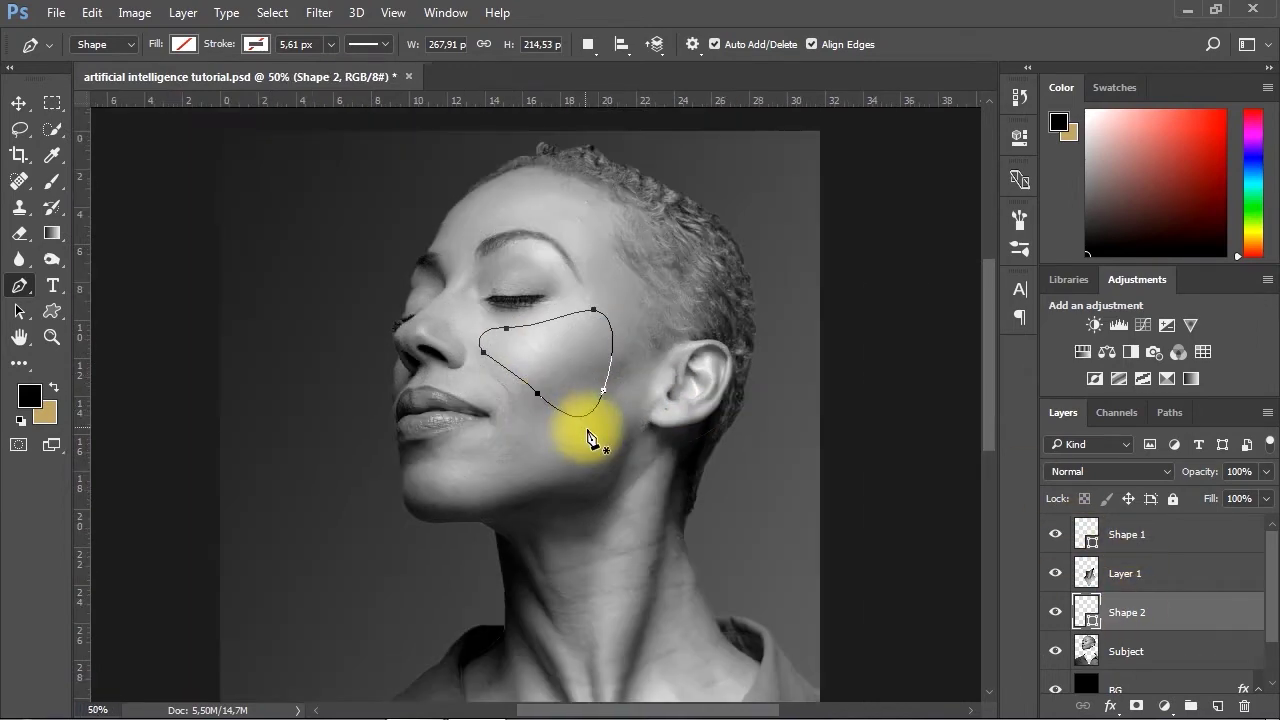
{"action": "scroll", "coordinate": [580, 443], "scroll_direction": "down", "scroll_amount": 1}
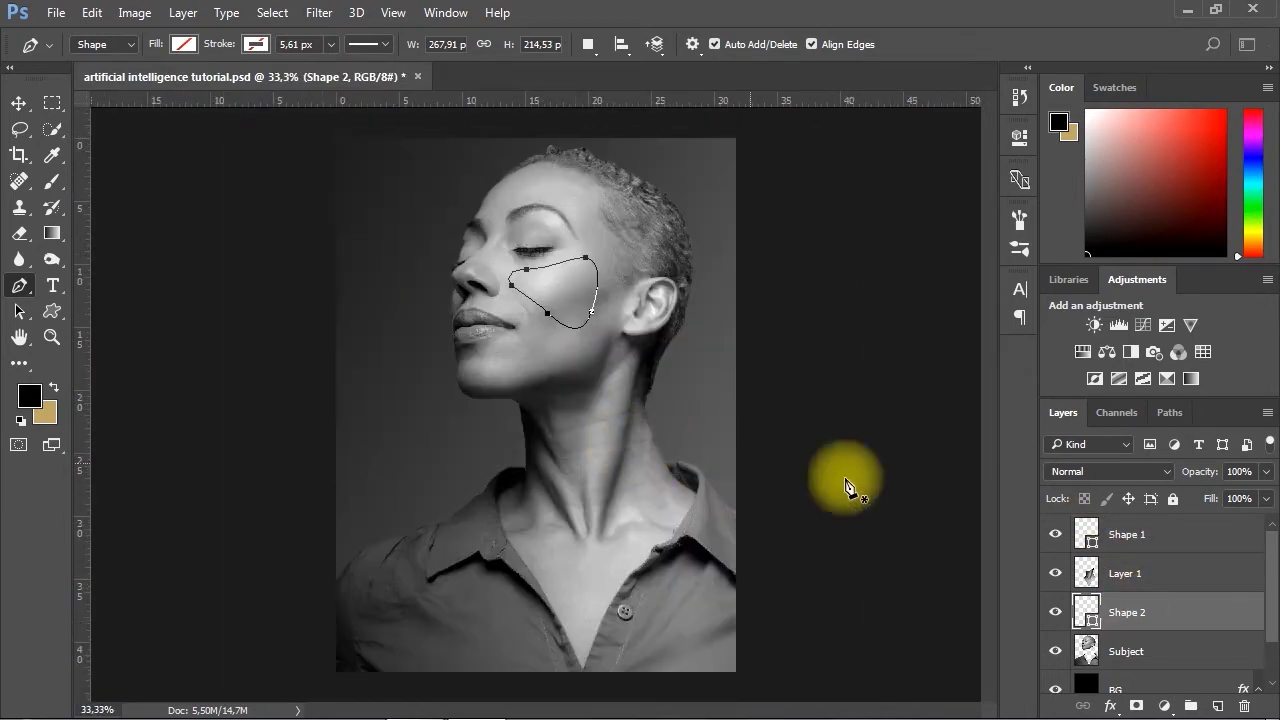
{"action": "left_click", "coordinate": [1169, 412]}
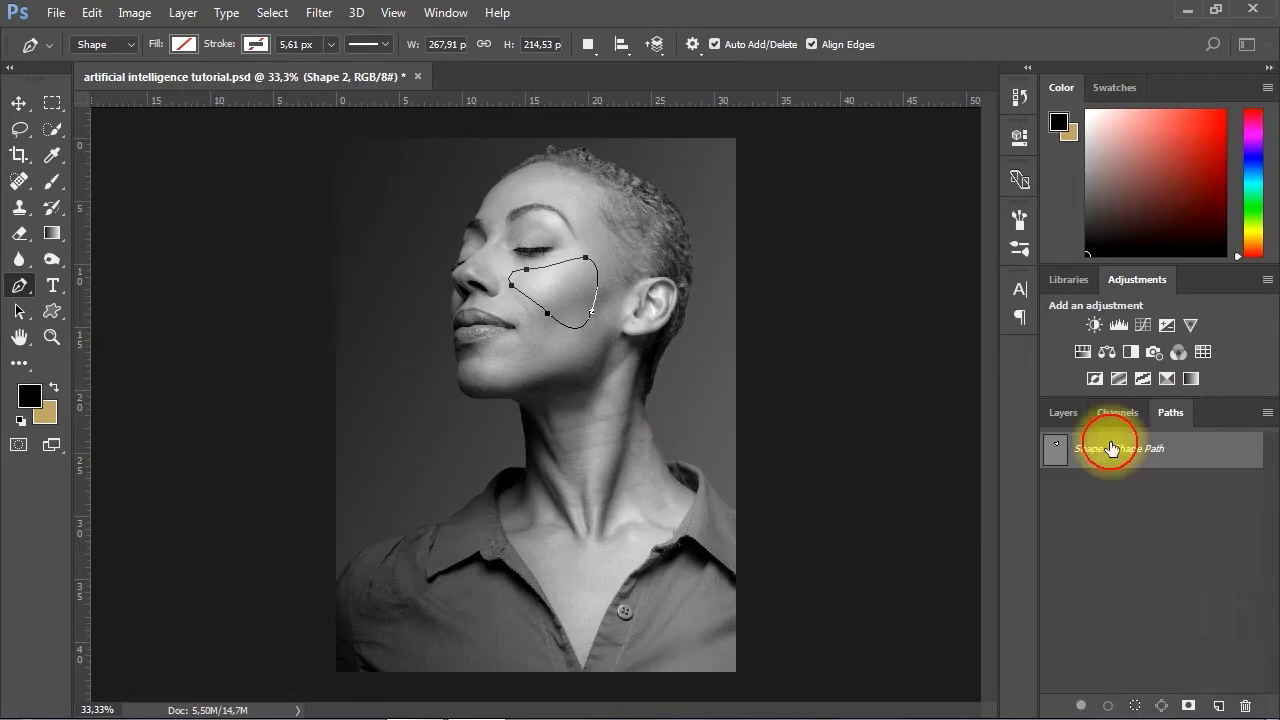
{"action": "left_click", "coordinate": [1078, 451], "text": "ctrl"}
{"action": "left_click", "coordinate": [1063, 412]}
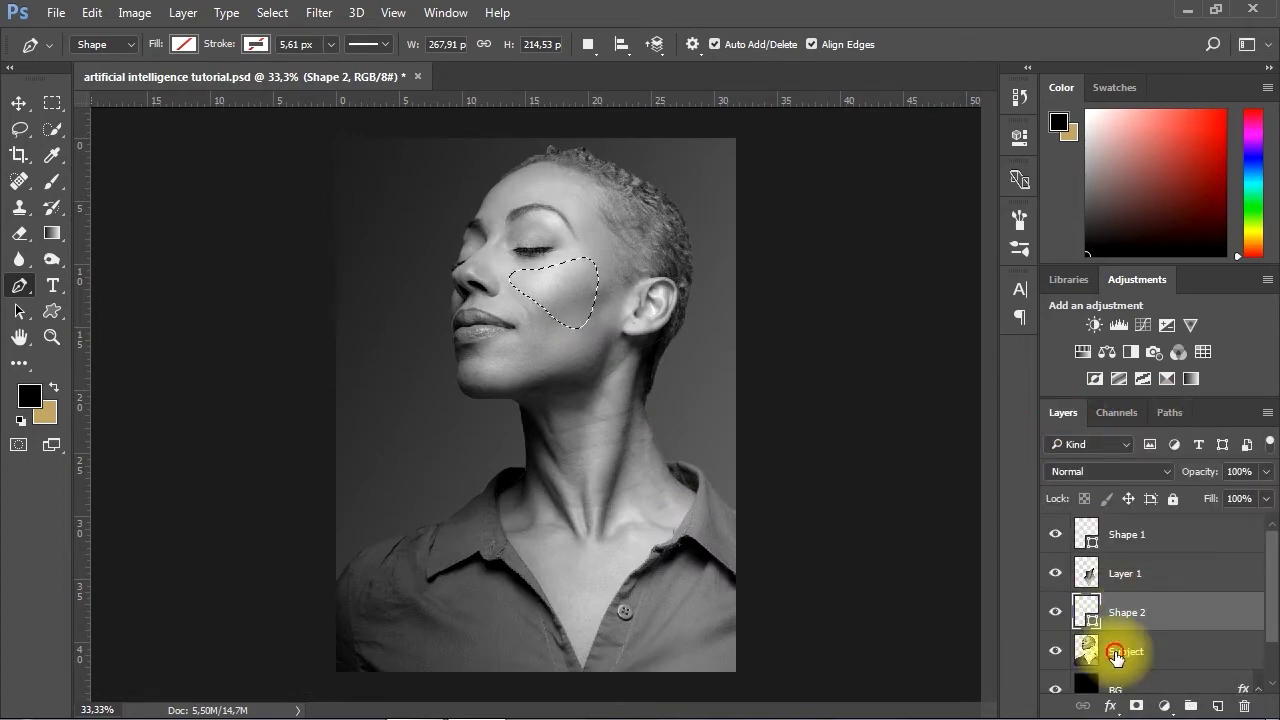
Copy the selected cheek area from the Subject layer and paste it in place on a new layer above it
{"action": "left_click", "coordinate": [1118, 651]}
{"action": "scroll", "coordinate": [1255, 610], "scroll_direction": "down", "scroll_amount": 1}
{"action": "left_click", "coordinate": [91, 12]}
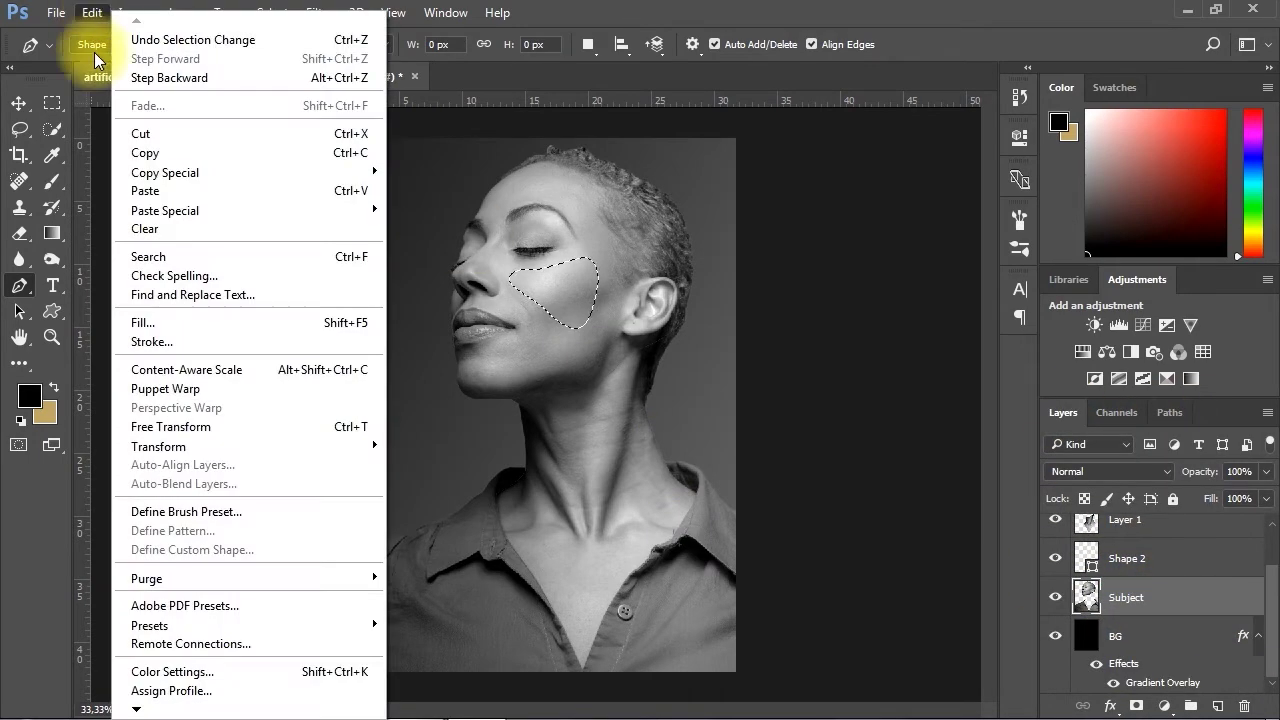
{"action": "left_click", "coordinate": [155, 155]}
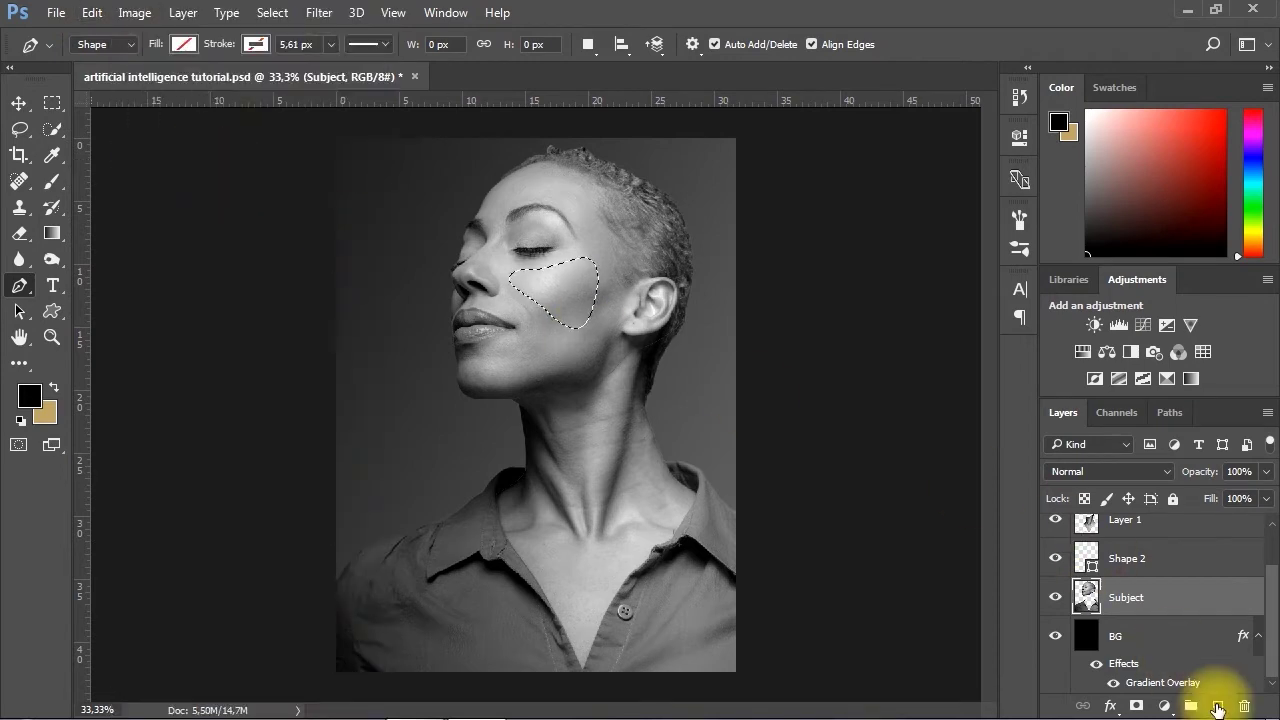
{"action": "left_click", "coordinate": [1217, 706]}
{"action": "left_click", "coordinate": [91, 12]}
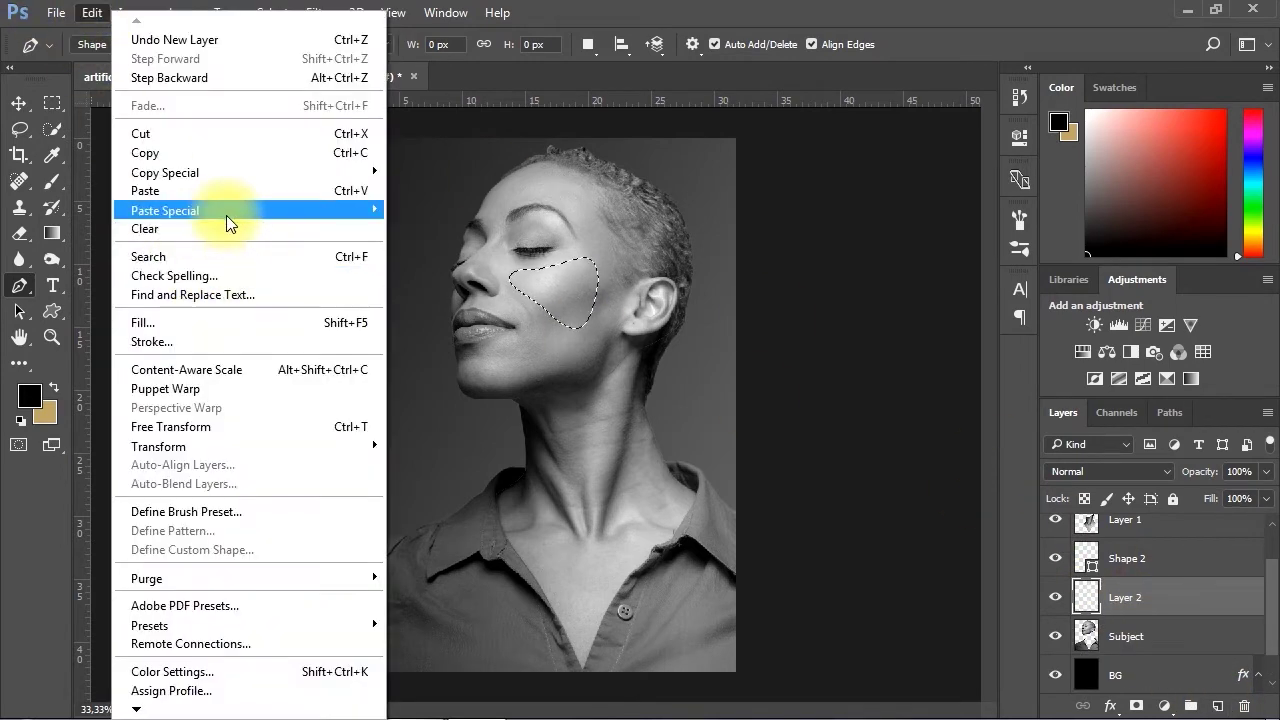
{"action": "mouse_move", "coordinate": [228, 209]}
{"action": "left_click", "coordinate": [430, 210]}
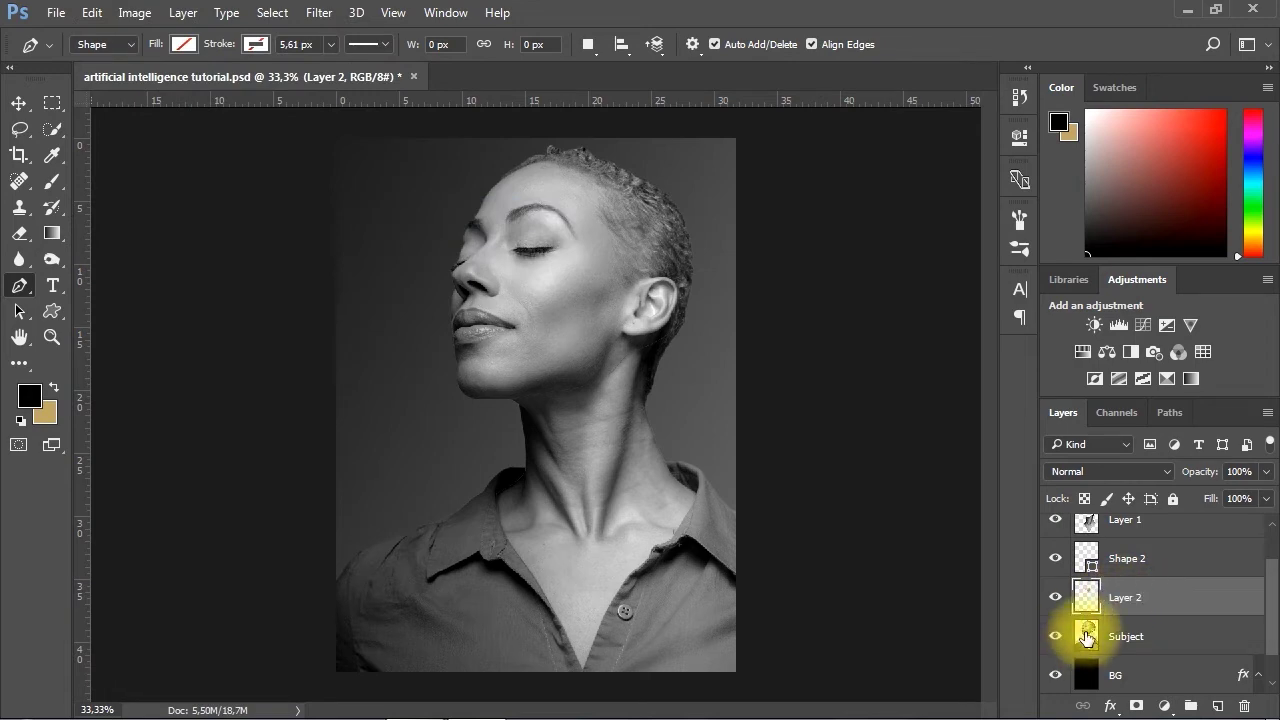
{"action": "left_click", "coordinate": [1056, 638]}
{"action": "left_click", "coordinate": [1056, 638]}
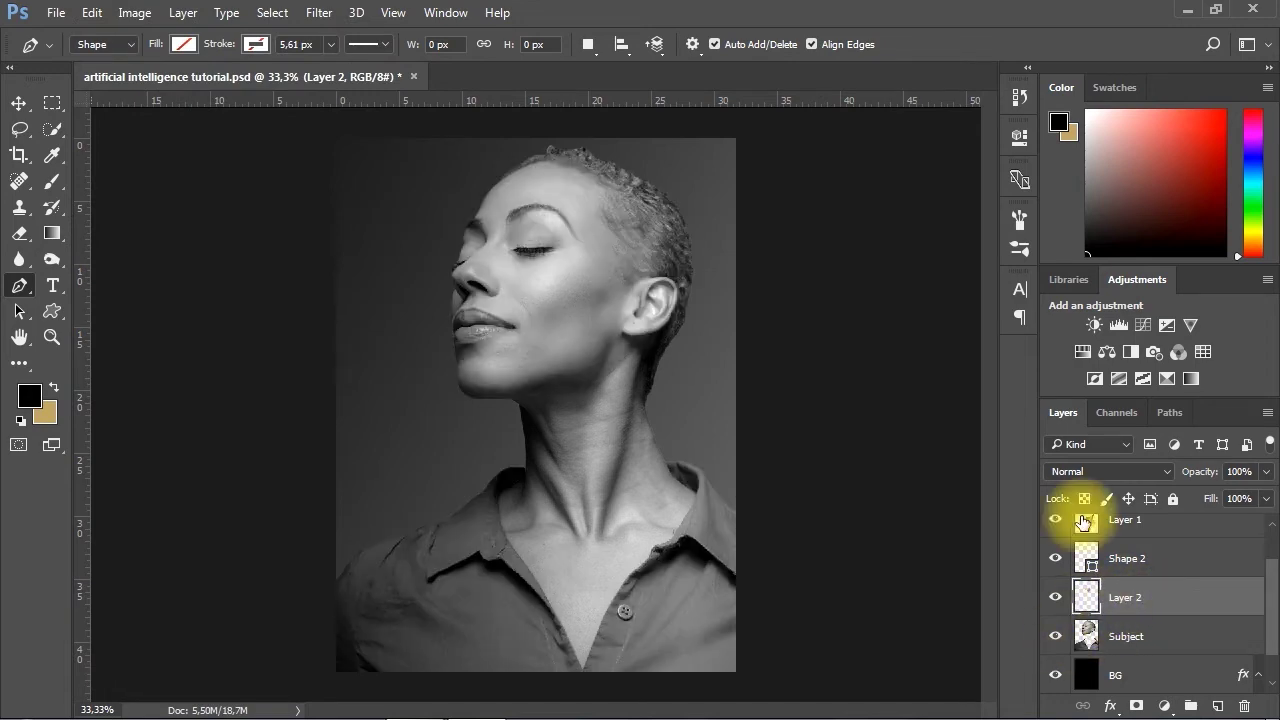
Delete the Shape 1 and Shape 2 layers
{"action": "left_click", "coordinate": [19, 103]}
{"action": "left_click", "coordinate": [826, 390]}
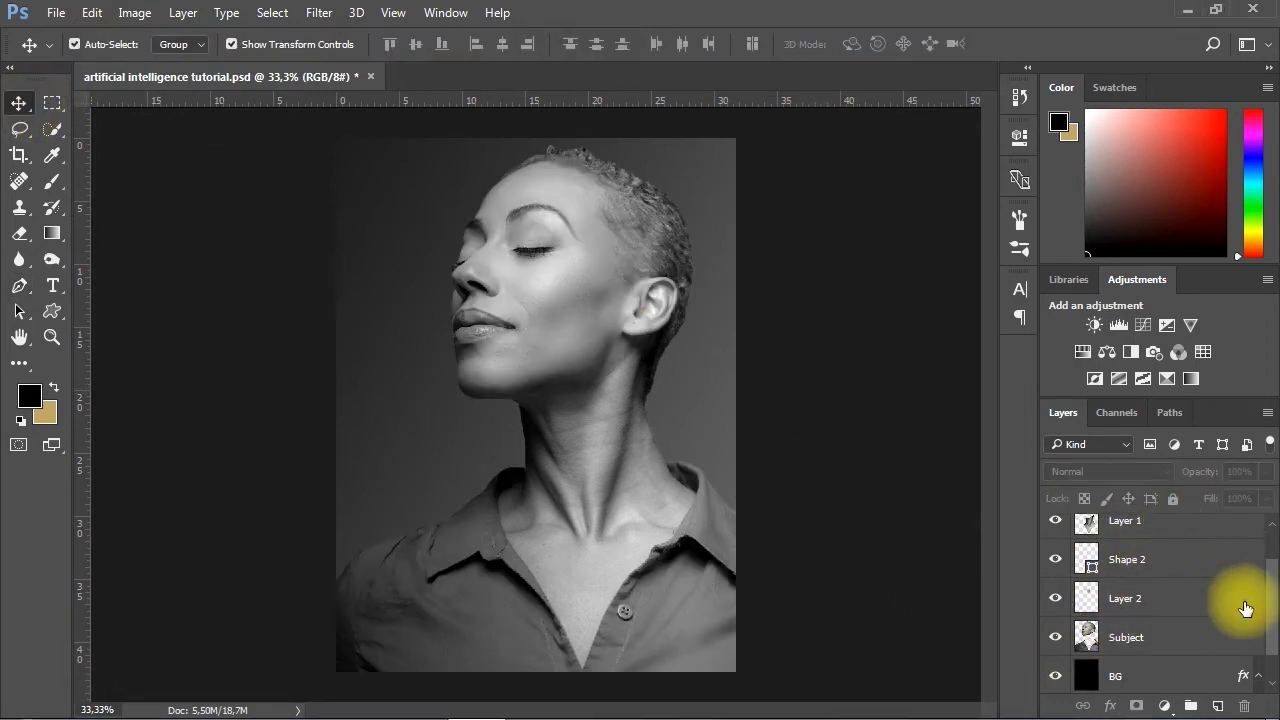
{"action": "scroll", "coordinate": [1275, 570], "scroll_direction": "up", "scroll_amount": 1}
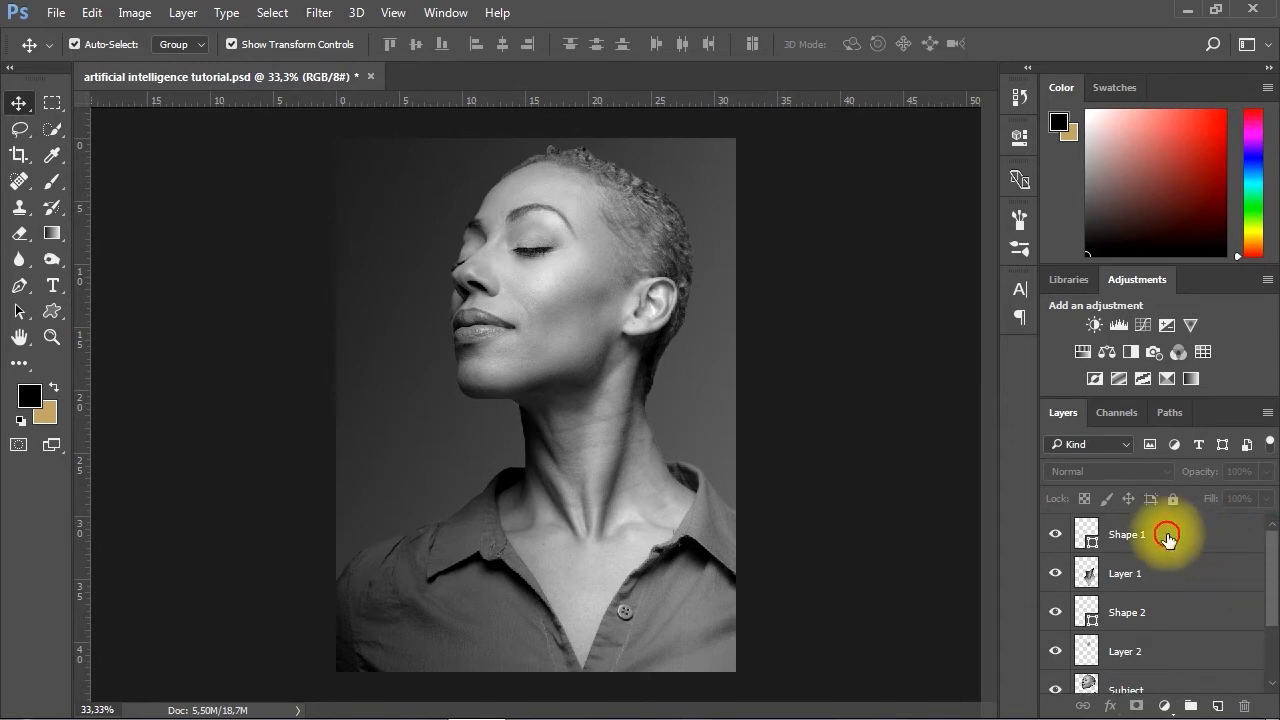
{"action": "left_click", "coordinate": [1164, 531]}
{"action": "left_click", "coordinate": [1147, 611], "text": "ctrl"}
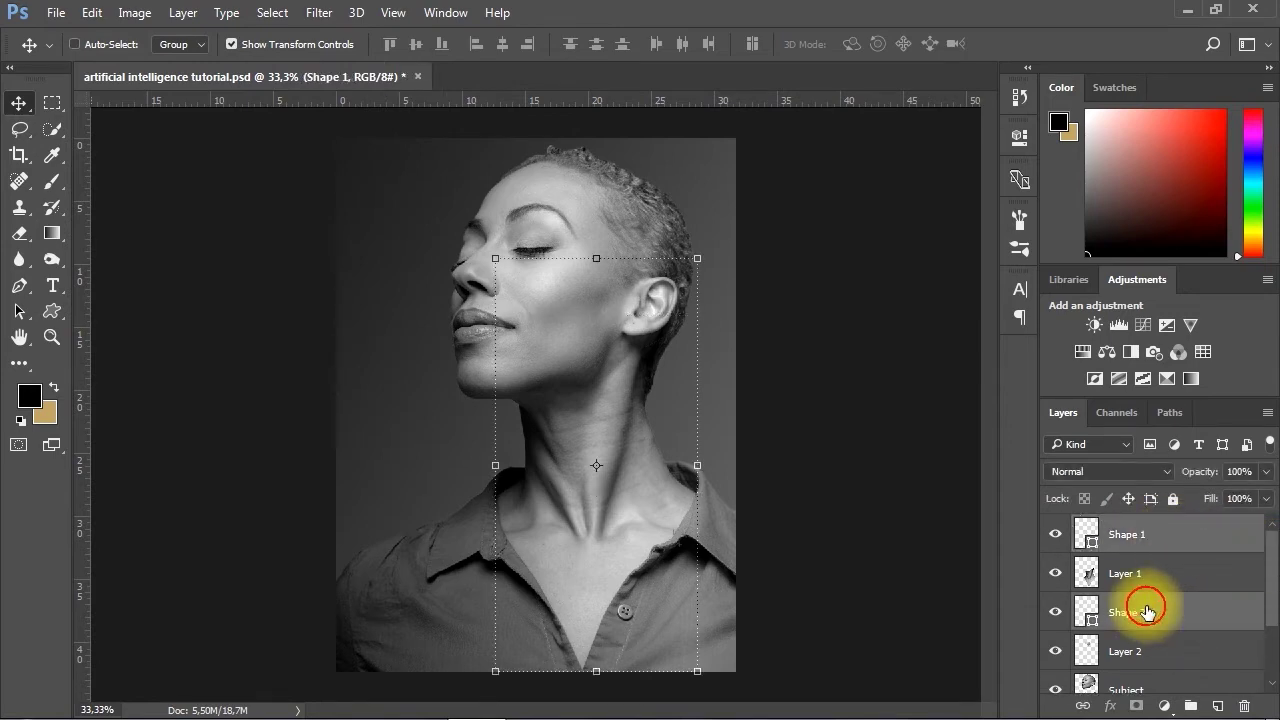
{"action": "left_click", "coordinate": [1245, 708]}
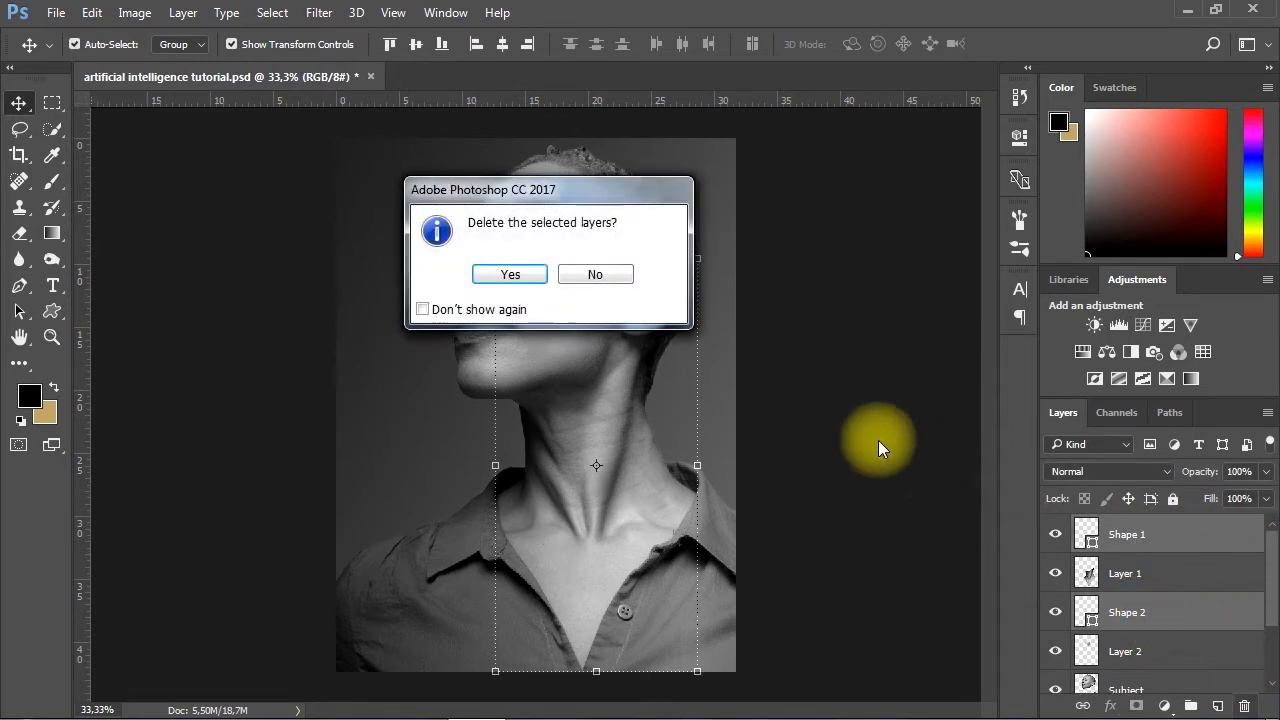
{"action": "left_click", "coordinate": [511, 276]}
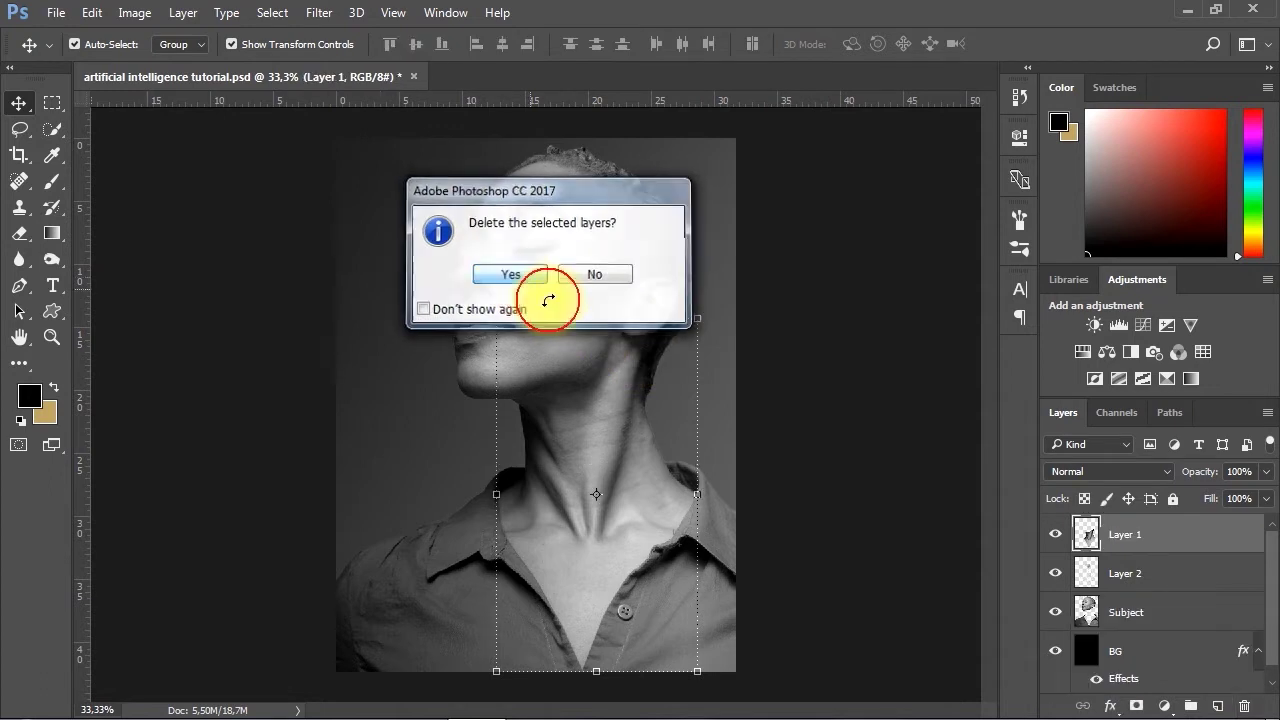
Merge the cheek piece on Layer 2 with the neck and chest on Layer 1
{"action": "left_click", "coordinate": [1184, 576]}
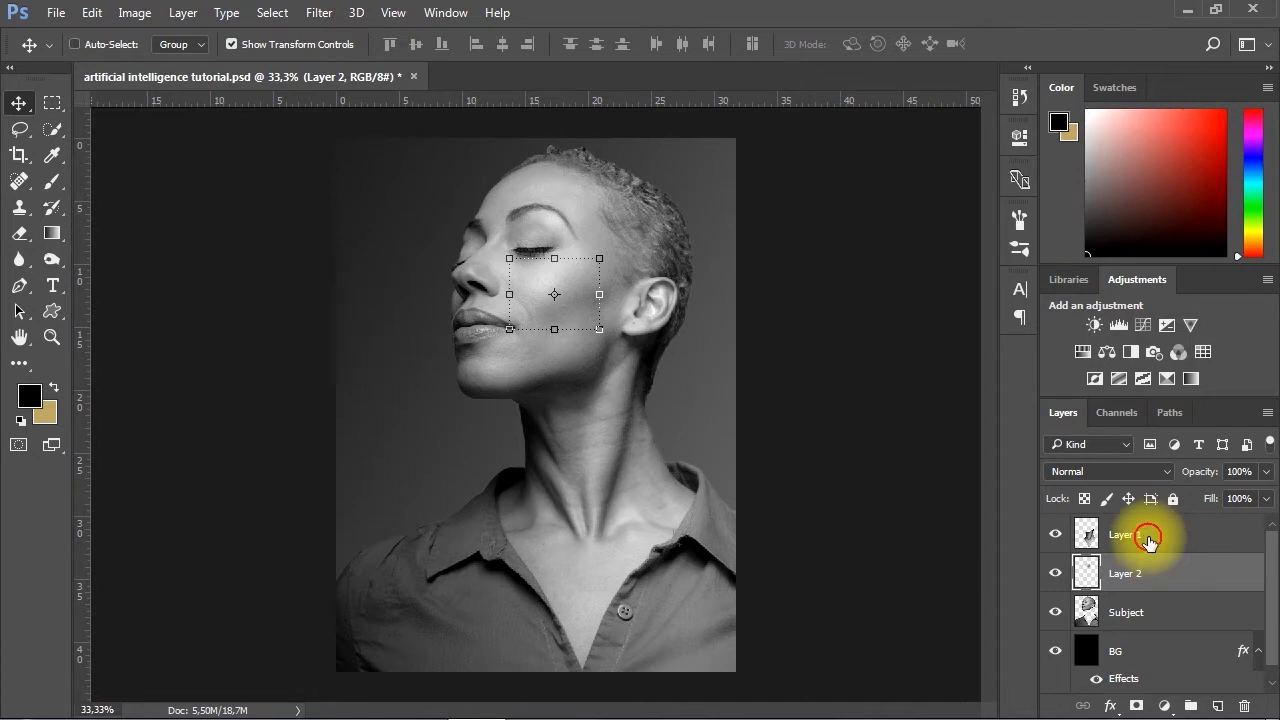
{"action": "left_click", "coordinate": [1148, 541], "text": "ctrl"}
{"action": "right_click", "coordinate": [1195, 540]}
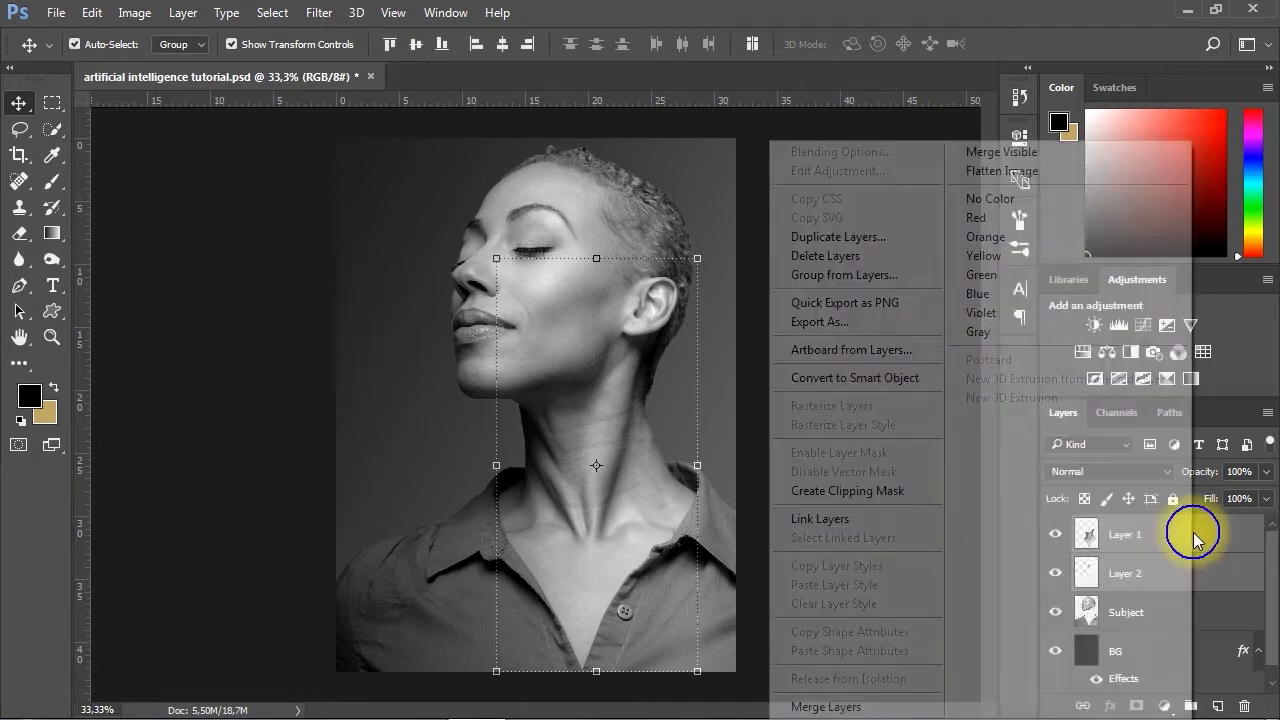
{"action": "left_click", "coordinate": [904, 712]}
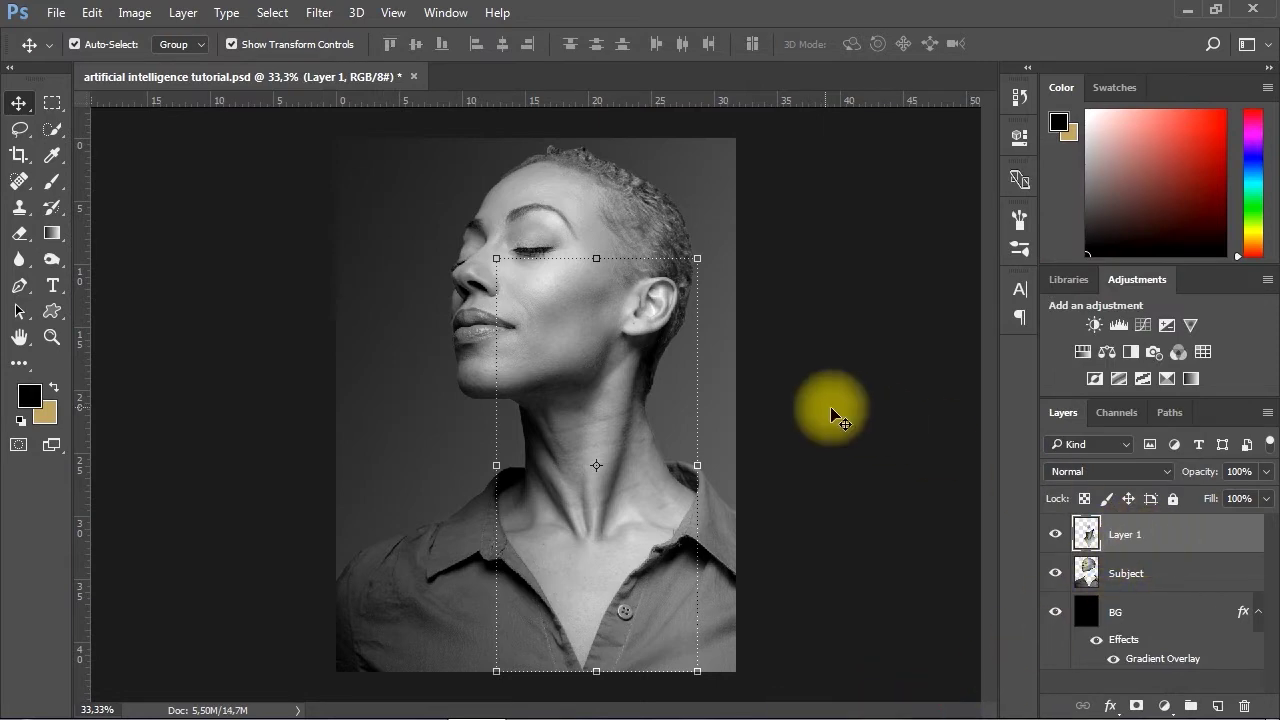
Start a Shadows/Highlights adjustment on Layer 1 and set its Midtone to +100
{"action": "left_click", "coordinate": [134, 12]}
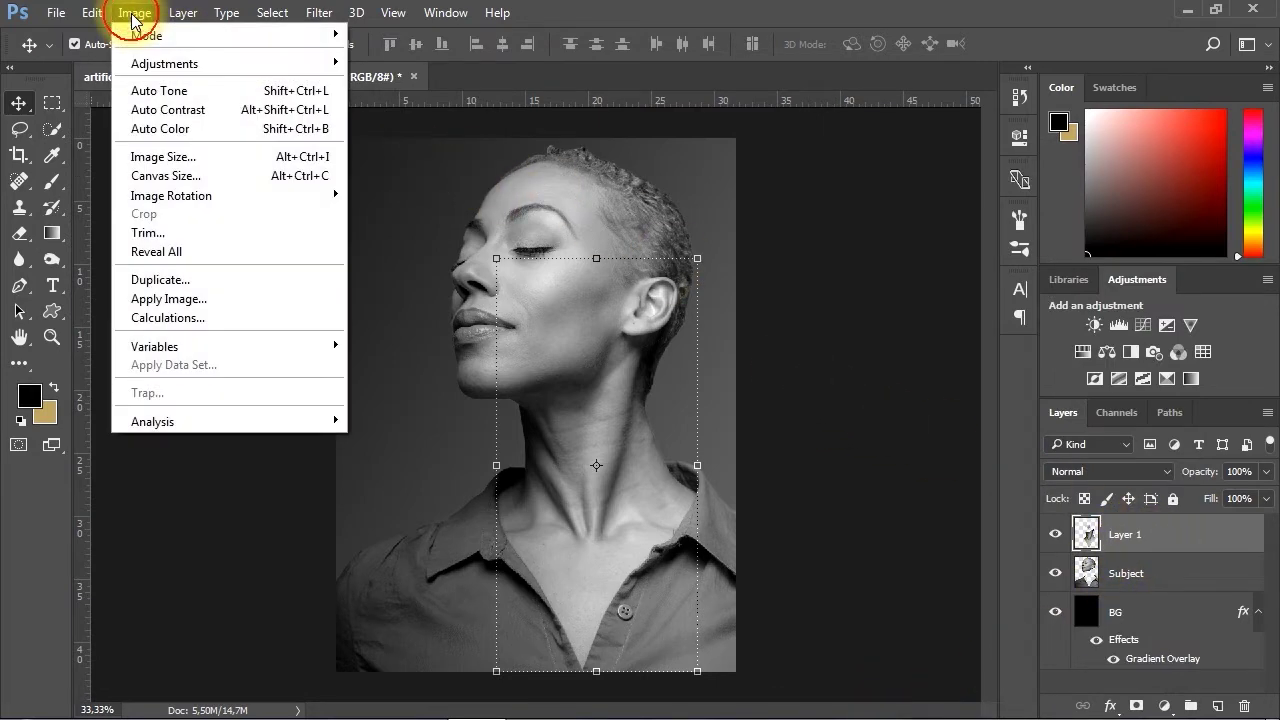
{"action": "mouse_move", "coordinate": [180, 66]}
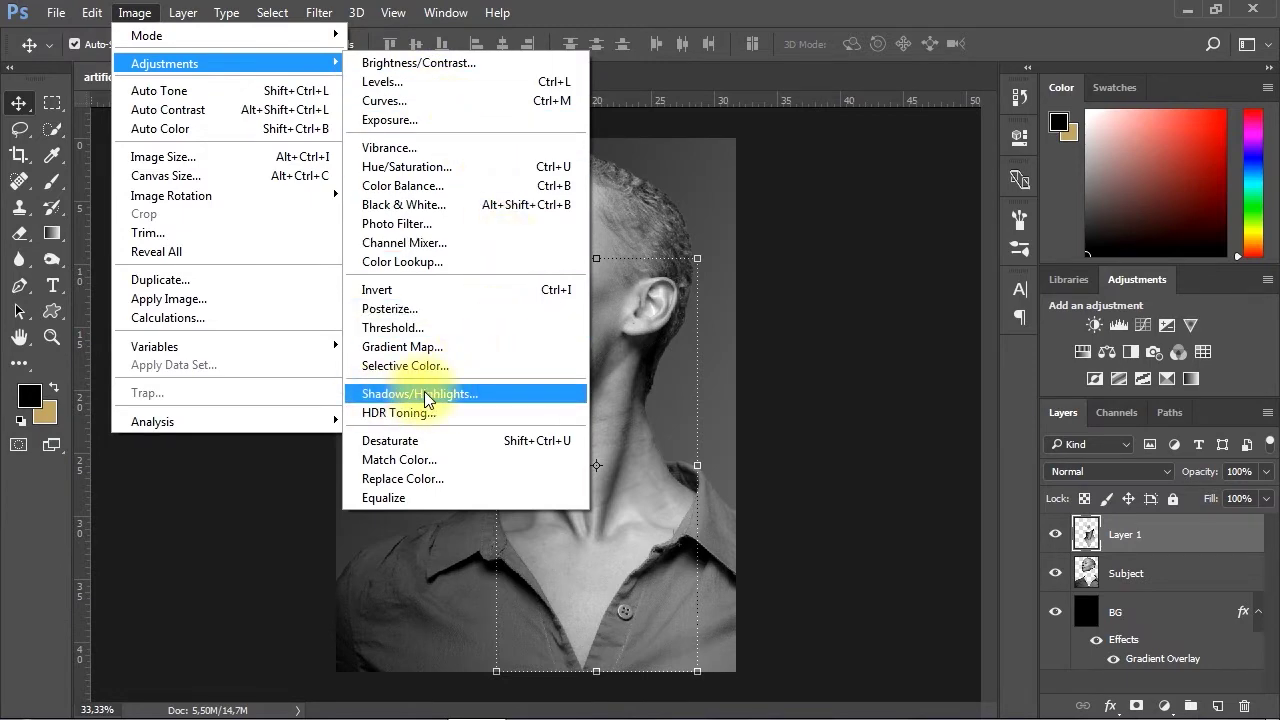
{"action": "left_click", "coordinate": [489, 396]}
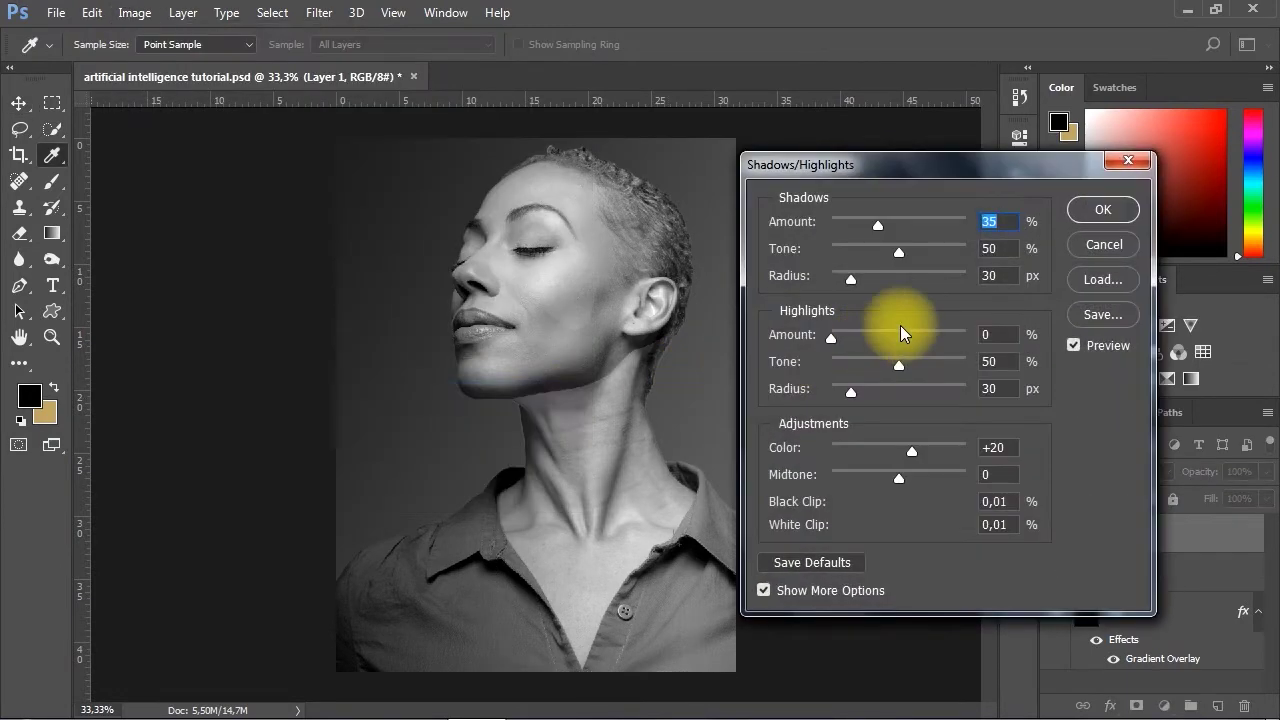
{"action": "left_click_drag", "start_coordinate": [897, 172], "coordinate": [895, 160]}
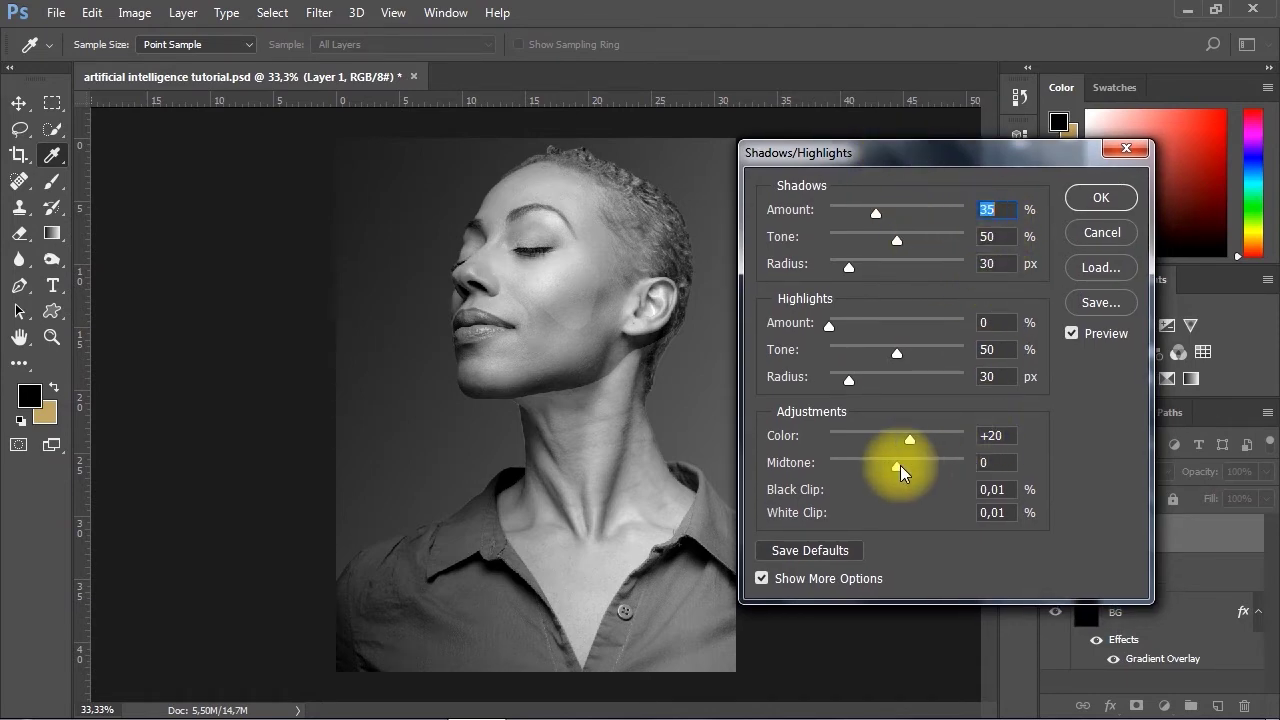
{"action": "left_click_drag", "start_coordinate": [904, 472], "coordinate": [990, 465]}
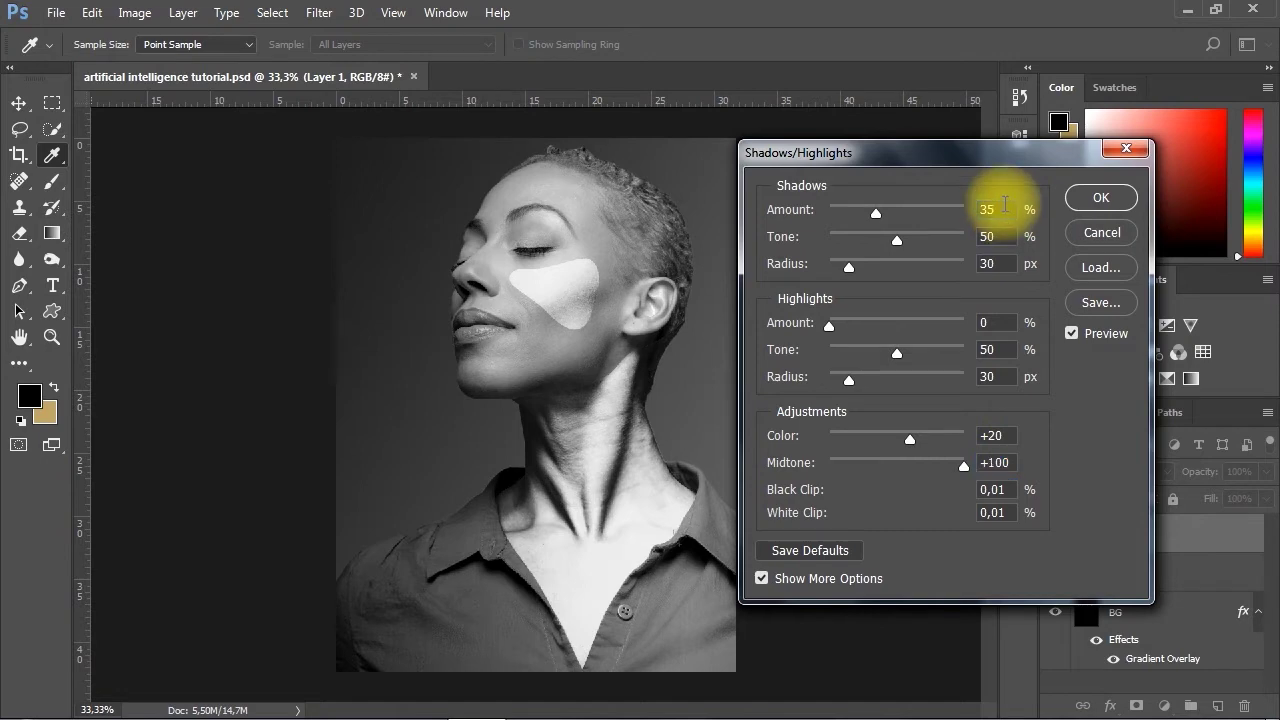
Set the adjustment's Shadows to Amount 60%, Tone 30% and Radius 150 px
{"action": "left_click_drag", "start_coordinate": [1004, 210], "coordinate": [977, 210]}
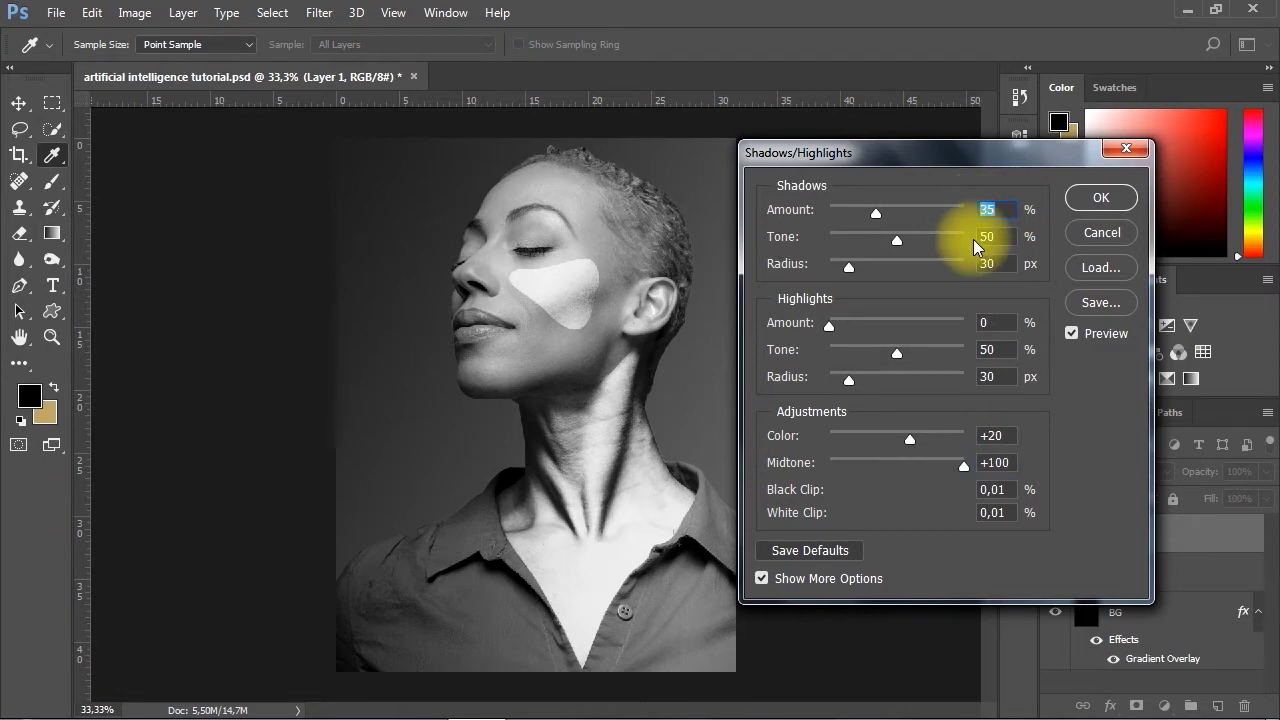
{"action": "type", "text": "60"}
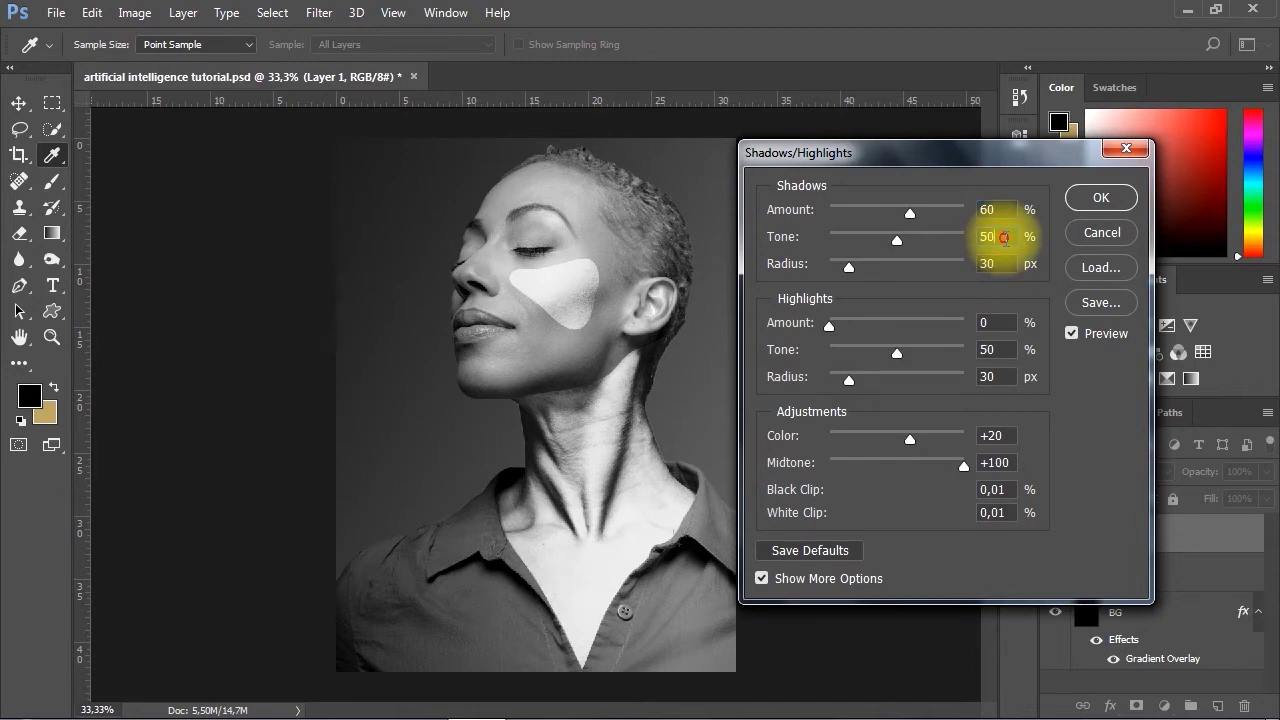
{"action": "left_click_drag", "start_coordinate": [1003, 237], "coordinate": [973, 238]}
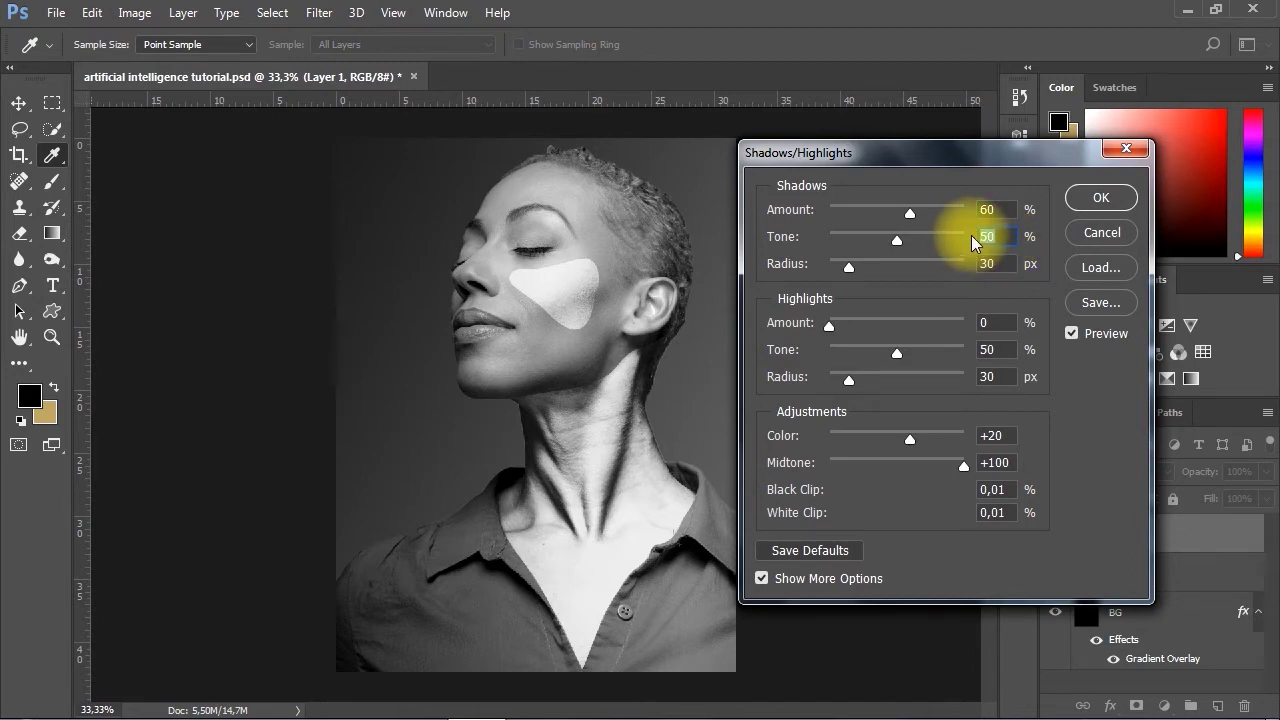
{"action": "type", "text": "30"}
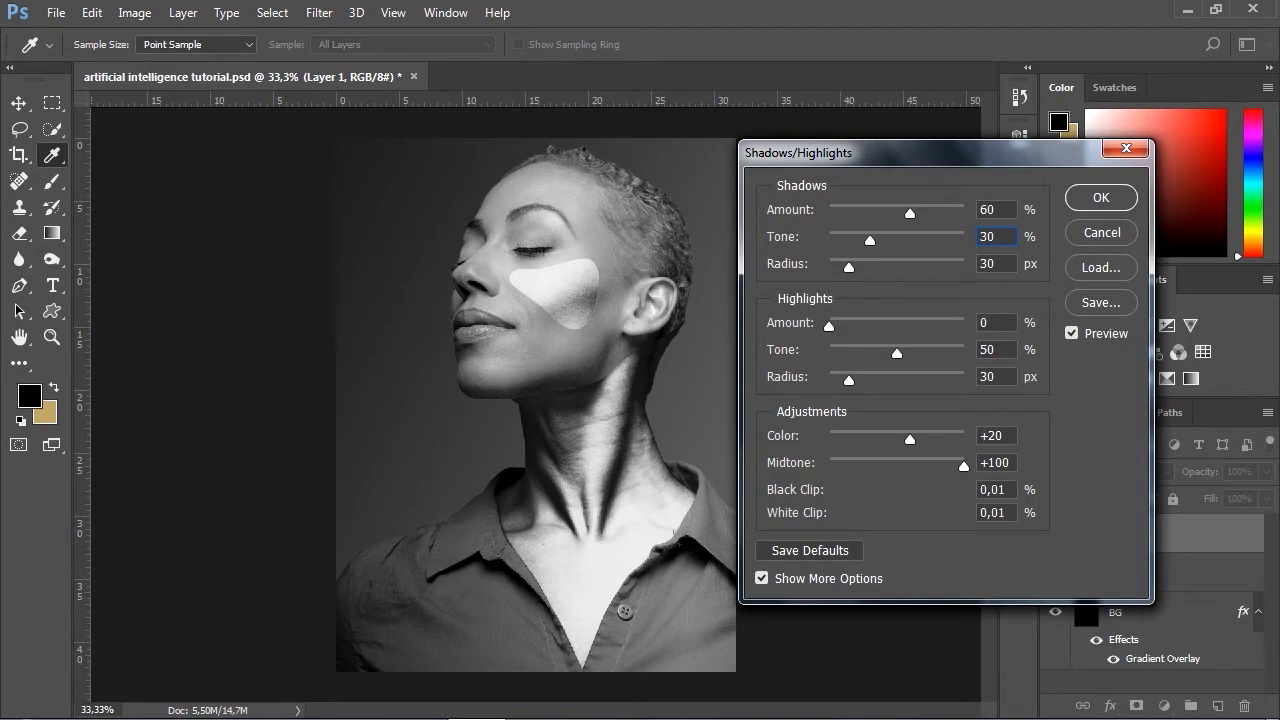
{"action": "left_click", "coordinate": [996, 263]}
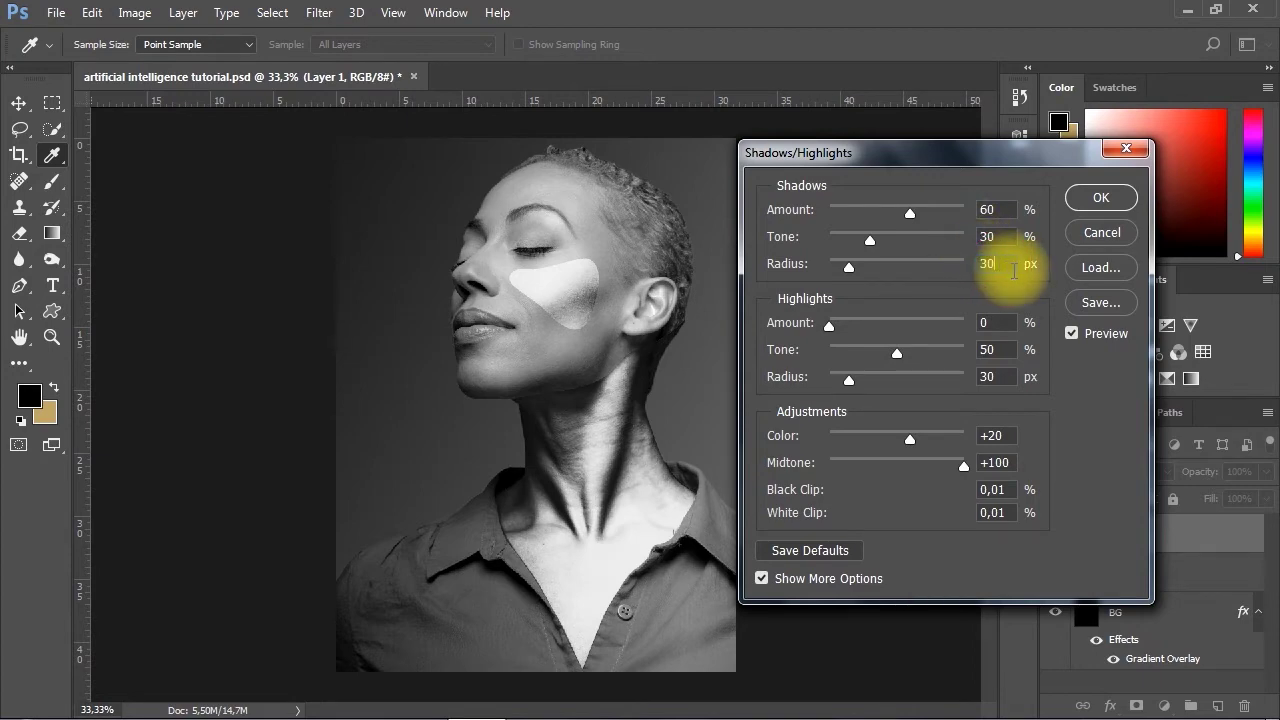
{"action": "left_click_drag", "start_coordinate": [998, 263], "coordinate": [978, 270]}
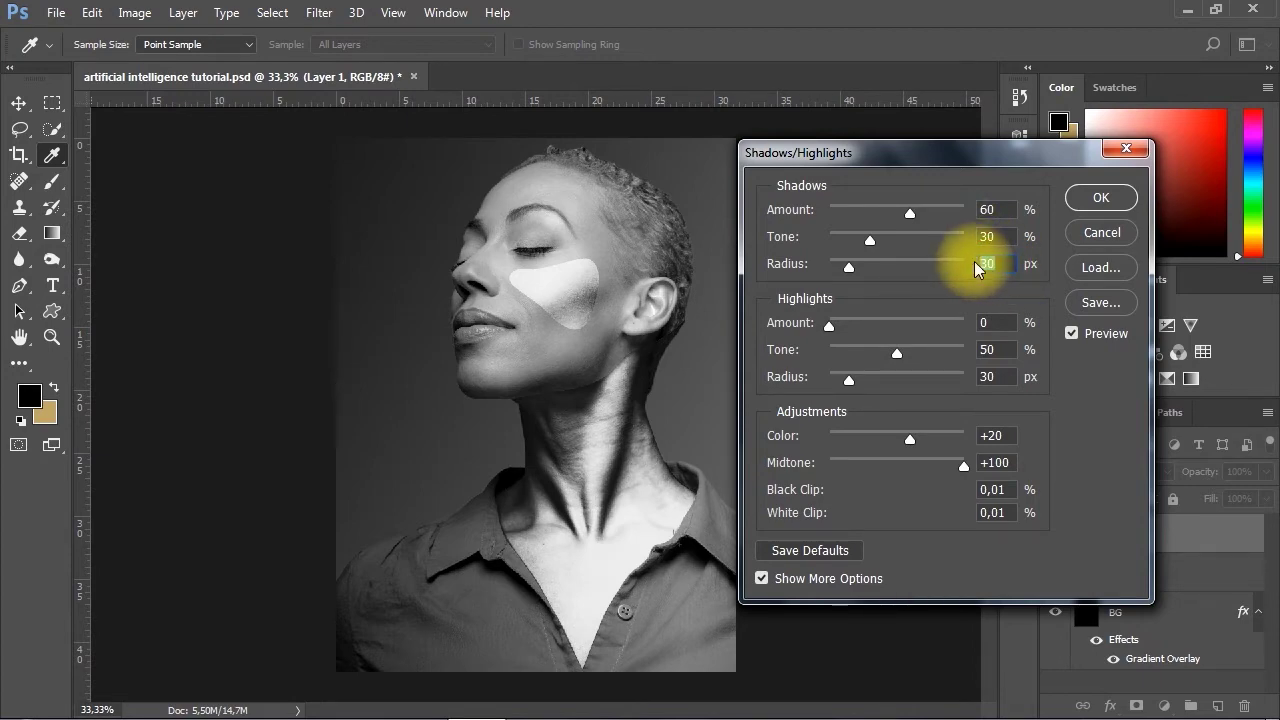
{"action": "type", "text": "150"}
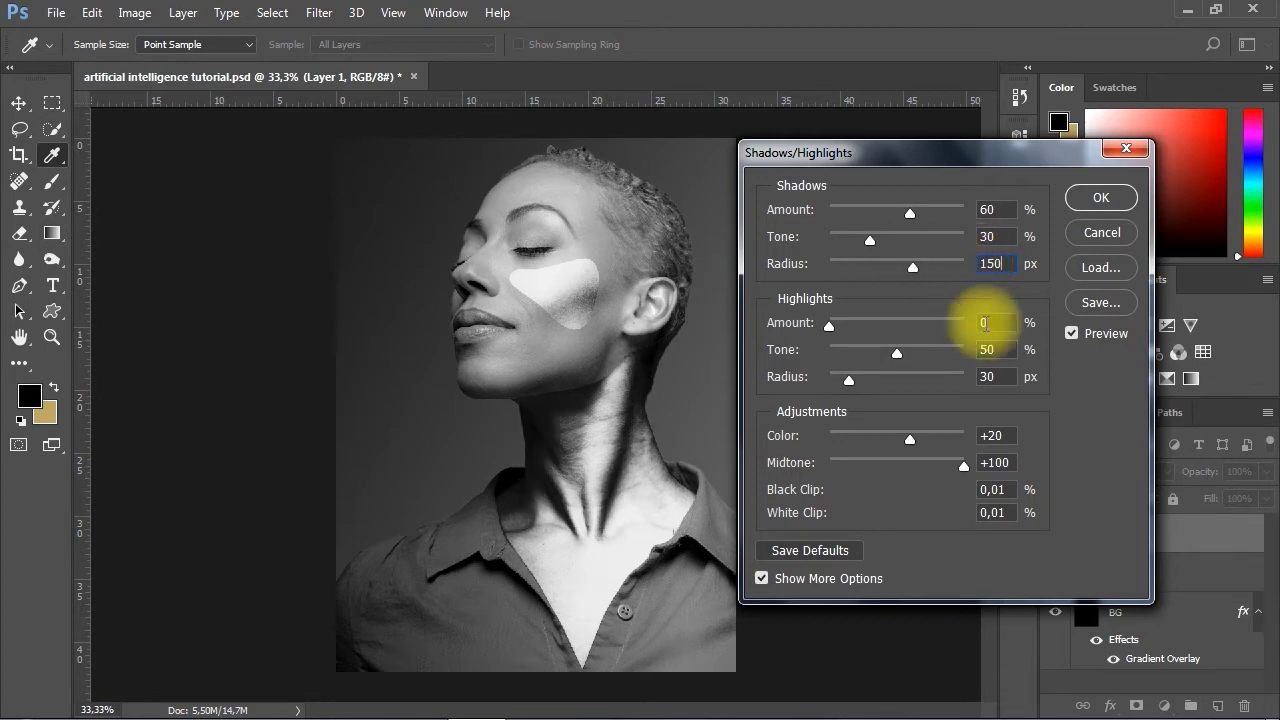
Set the adjustment's Highlights to Amount 30%, Tone 100% and Radius 344 px
{"action": "double_click", "coordinate": [988, 322]}
{"action": "type", "text": "30"}
{"action": "double_click", "coordinate": [994, 349]}
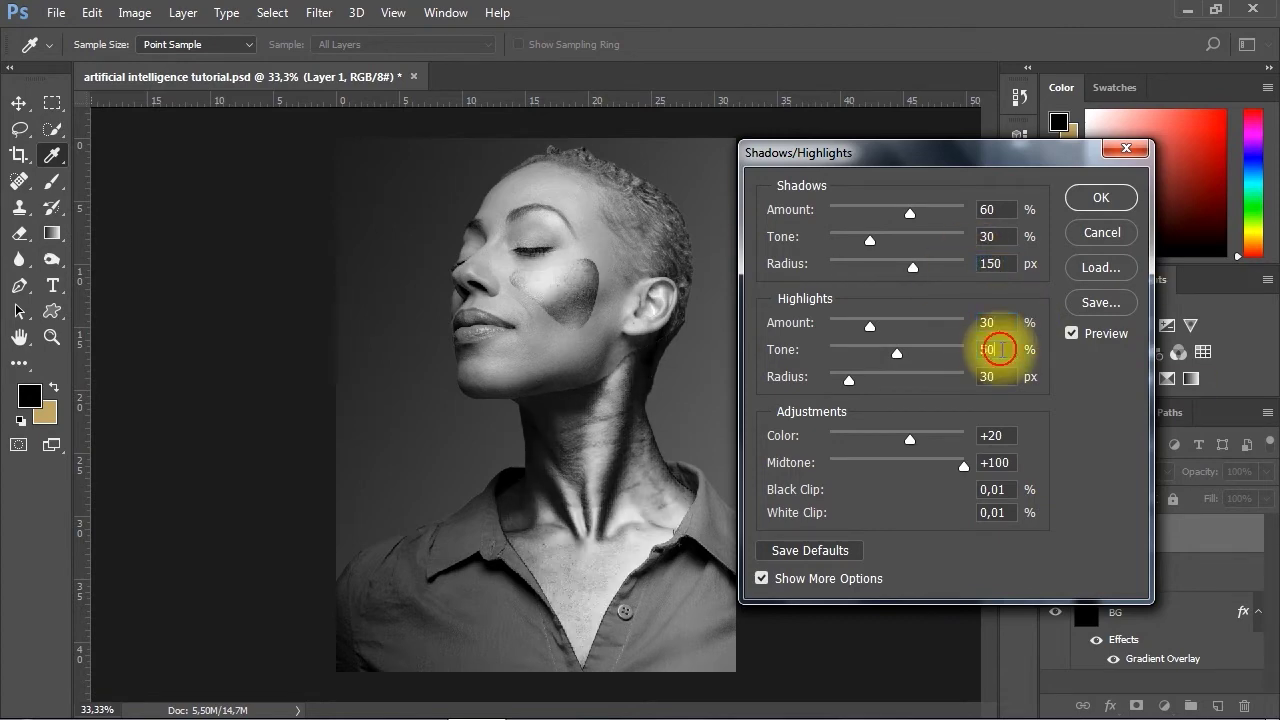
{"action": "type", "text": "100"}
{"action": "left_click", "coordinate": [998, 376]}
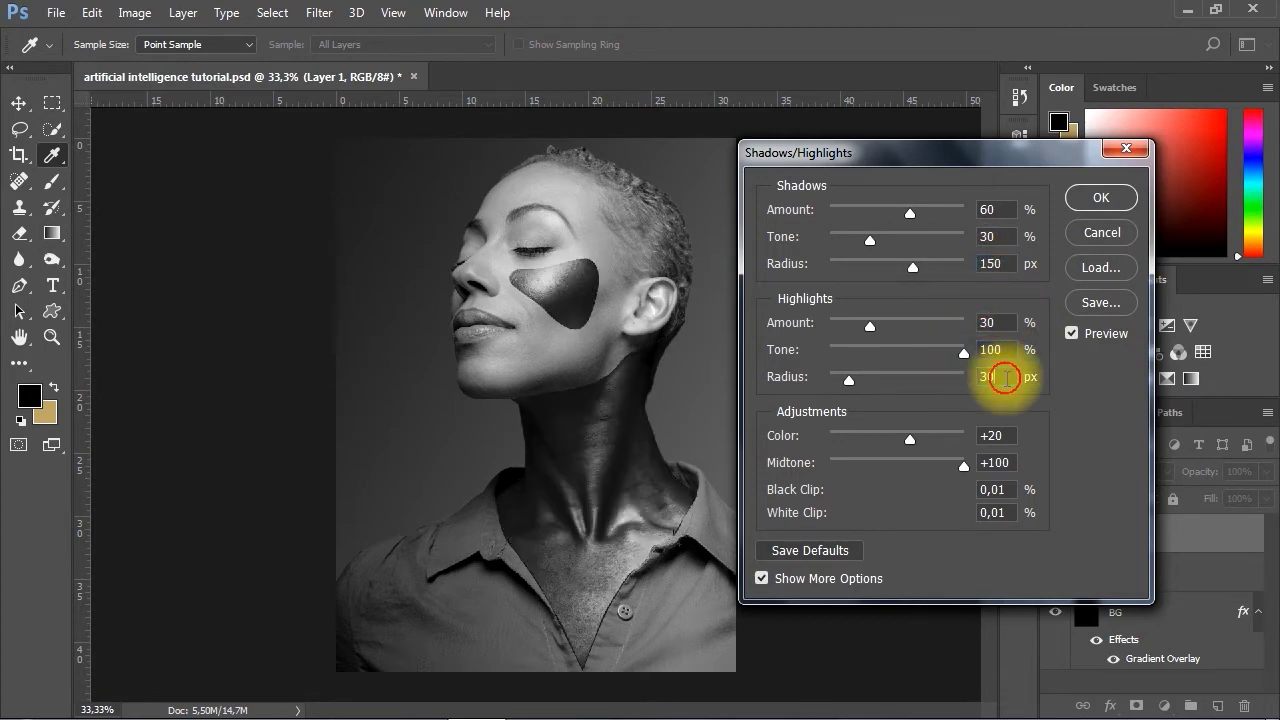
{"action": "left_click_drag", "start_coordinate": [915, 381], "coordinate": [941, 379]}
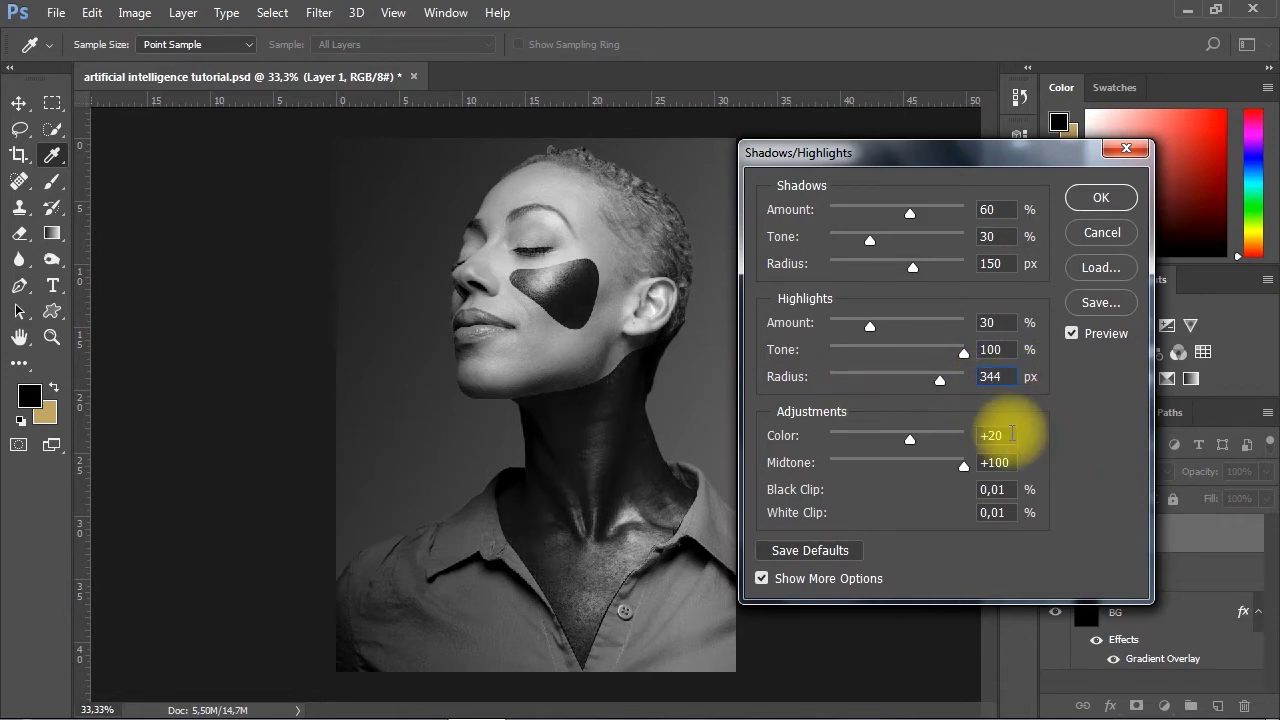
Set the Color adjustment to 0 and apply Shadows/Highlights to Layer 1
{"action": "double_click", "coordinate": [994, 435]}
{"action": "type", "text": "0"}
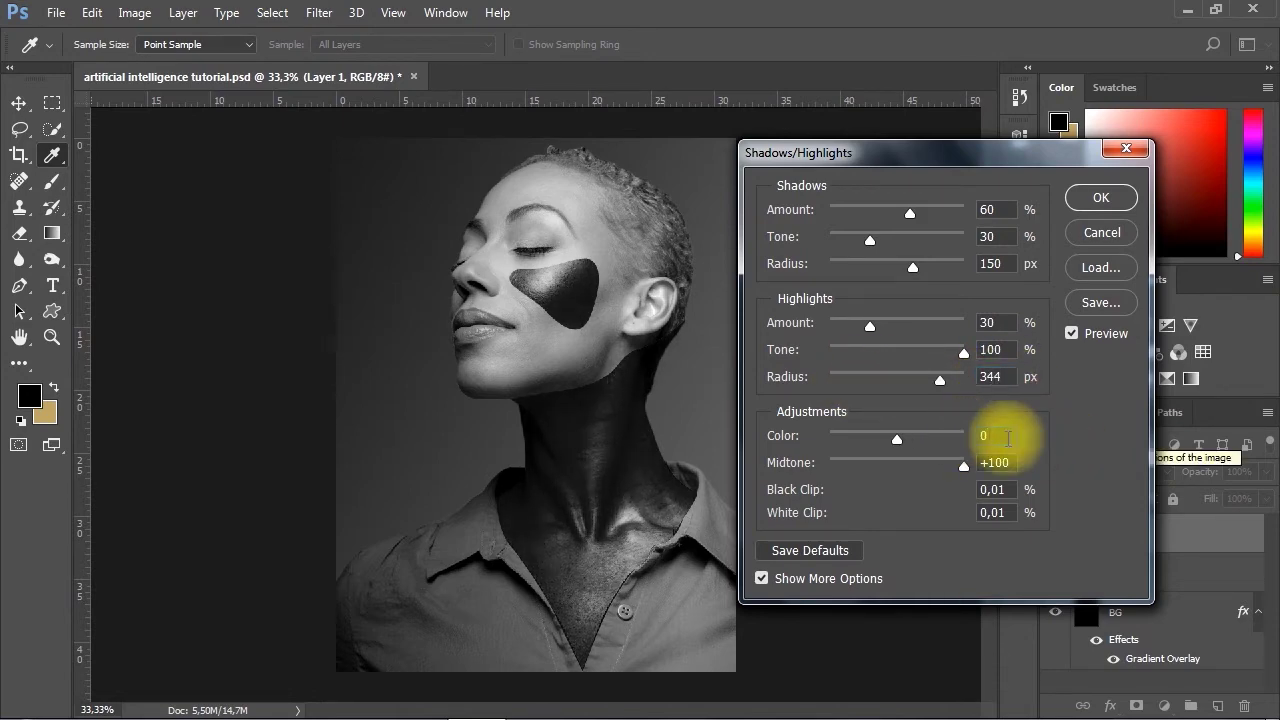
{"action": "left_click", "coordinate": [1100, 199]}
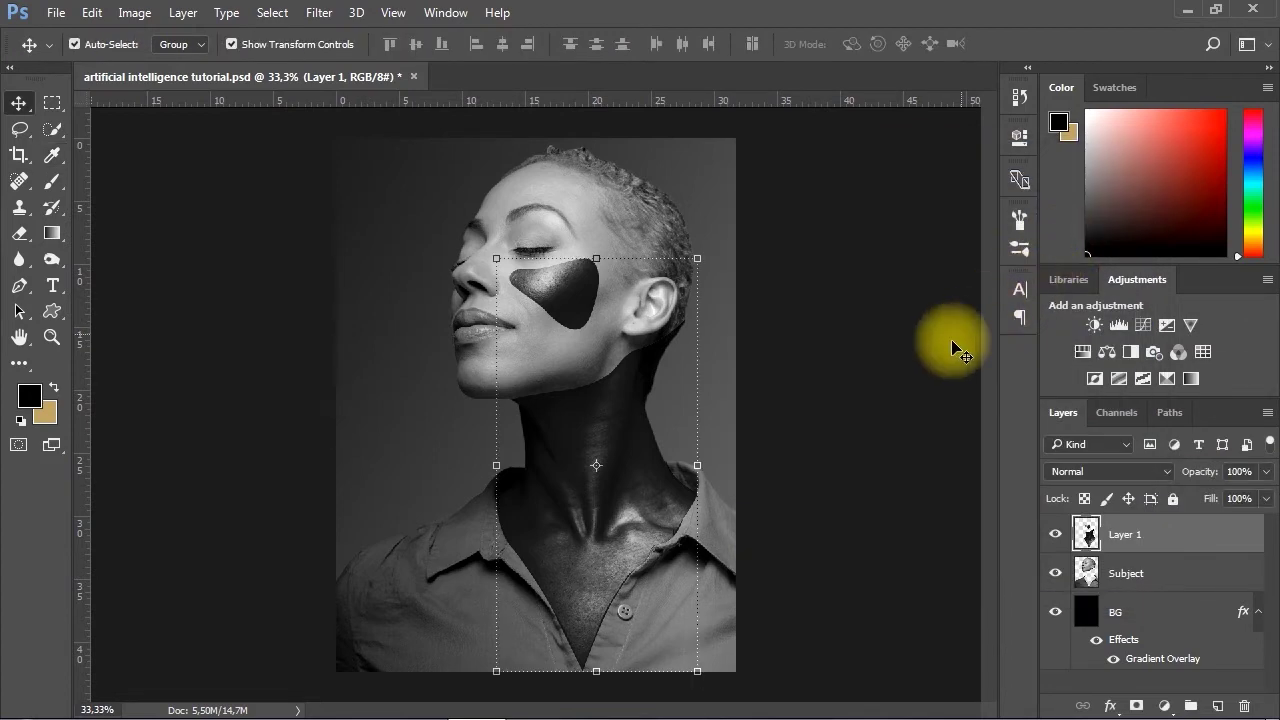
Open the Camera Raw Filter on Layer 1 and set the sharpening Radius to 0.5 and Detail to 0
{"action": "left_click", "coordinate": [902, 472]}
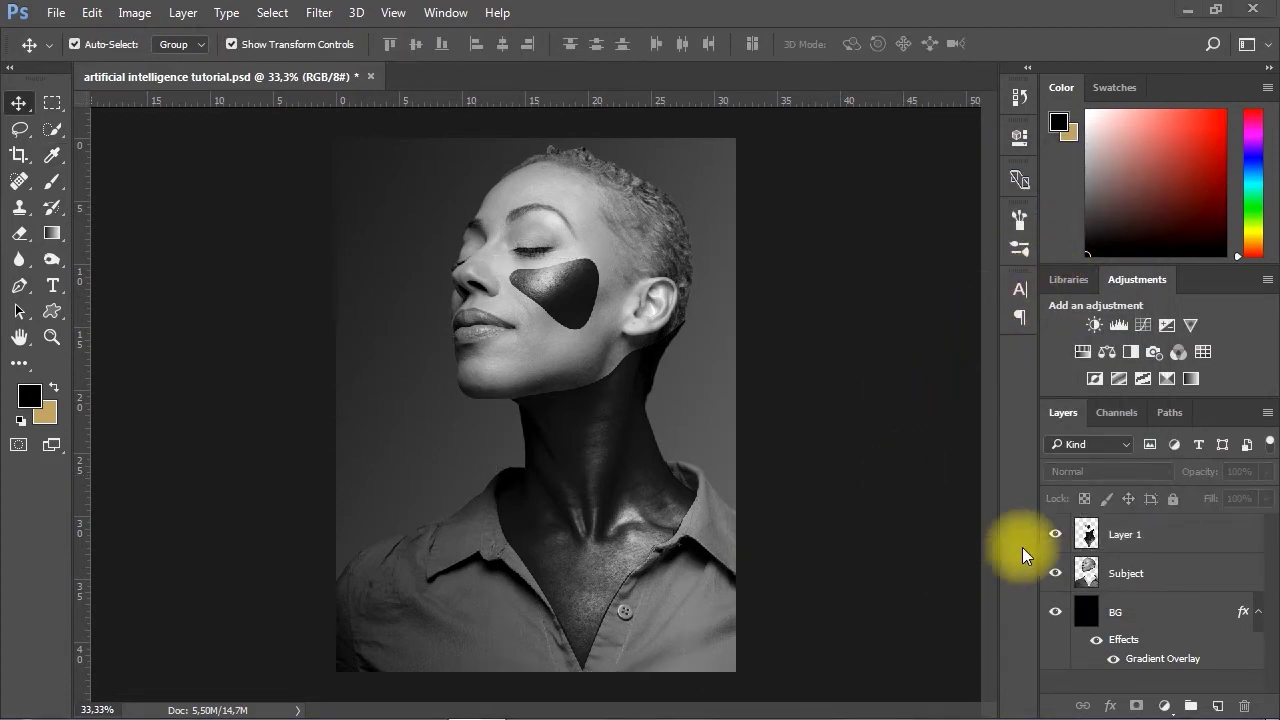
{"action": "left_click", "coordinate": [1140, 543]}
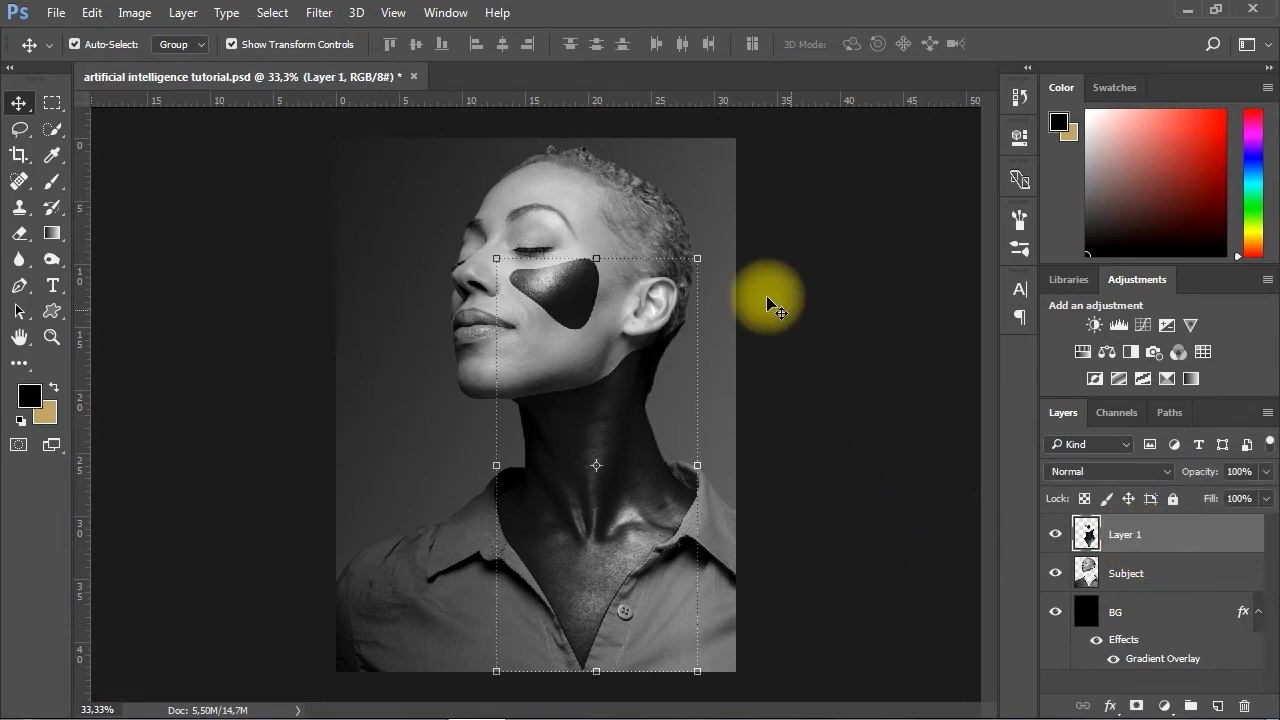
{"action": "left_click", "coordinate": [320, 12]}
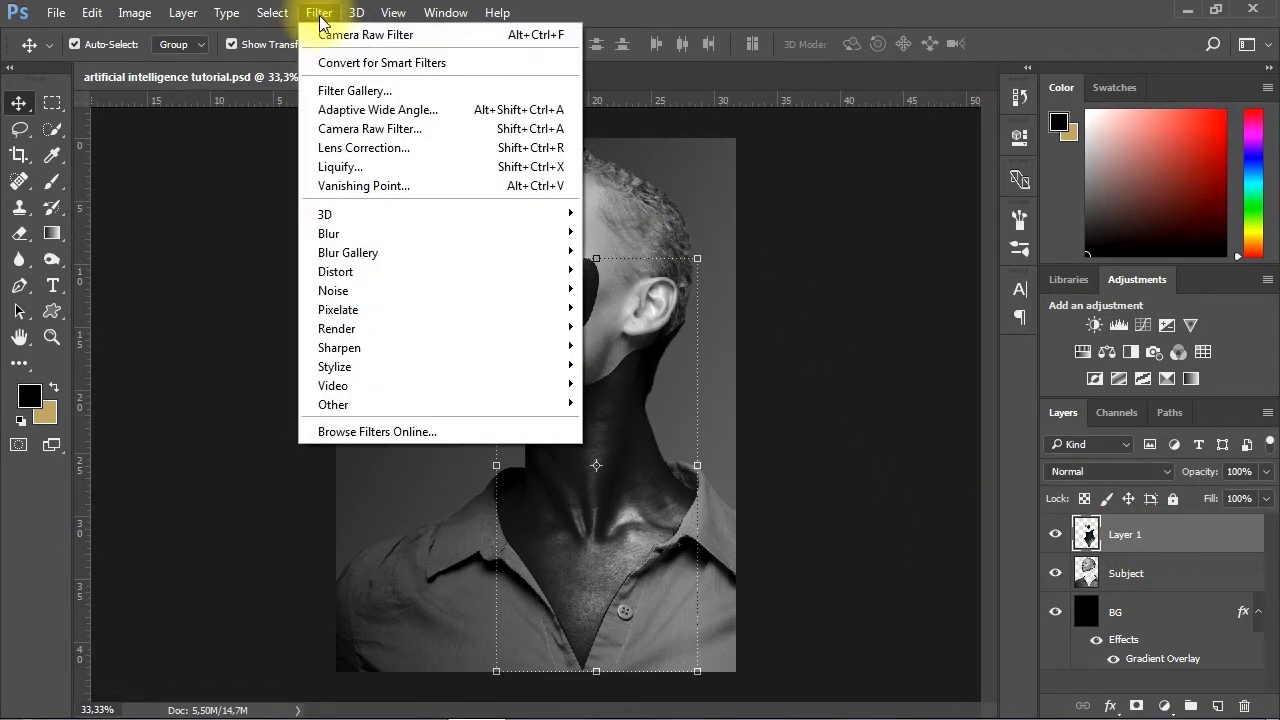
{"action": "left_click", "coordinate": [449, 136]}
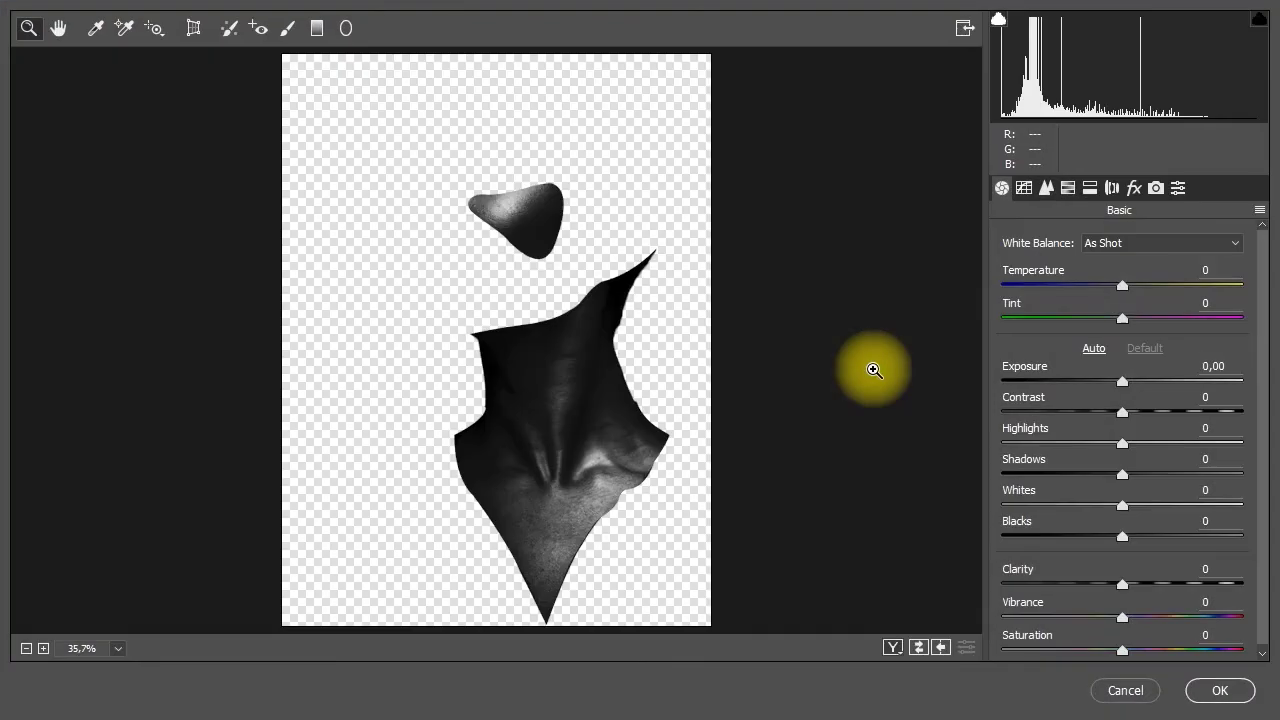
{"action": "left_click", "coordinate": [589, 423]}
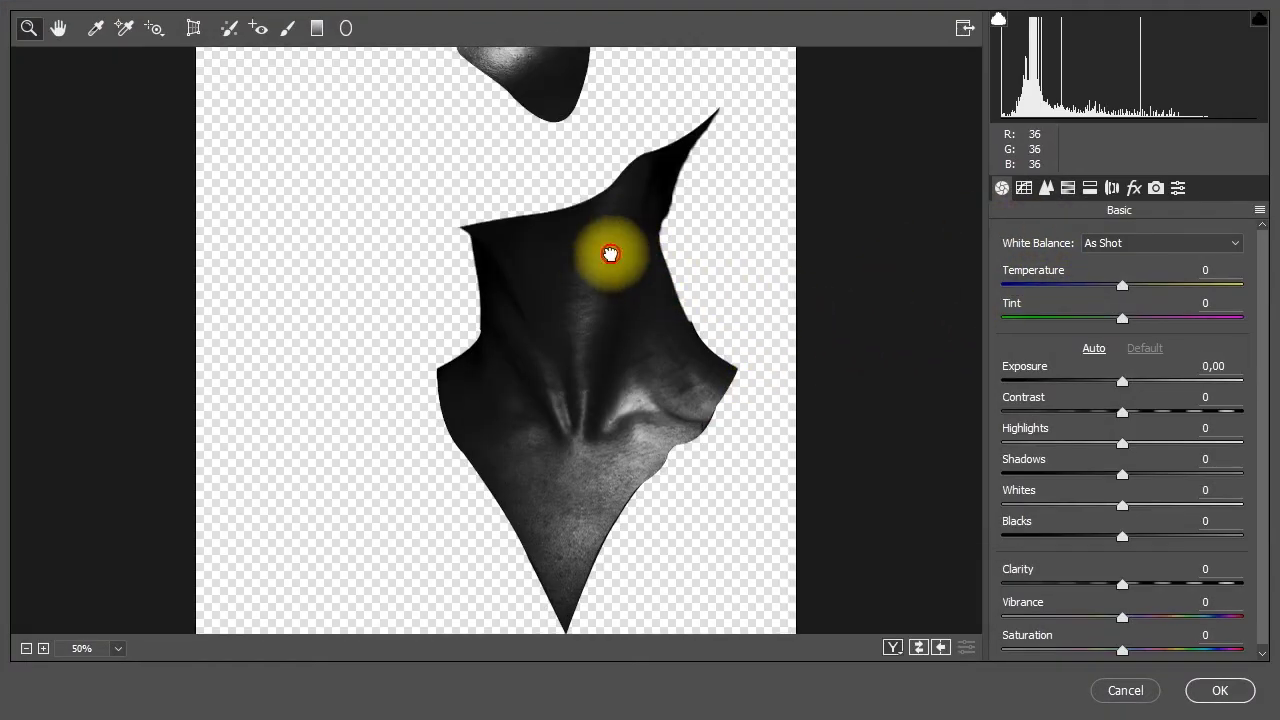
{"action": "left_click_drag", "start_coordinate": [610, 254], "coordinate": [600, 325]}
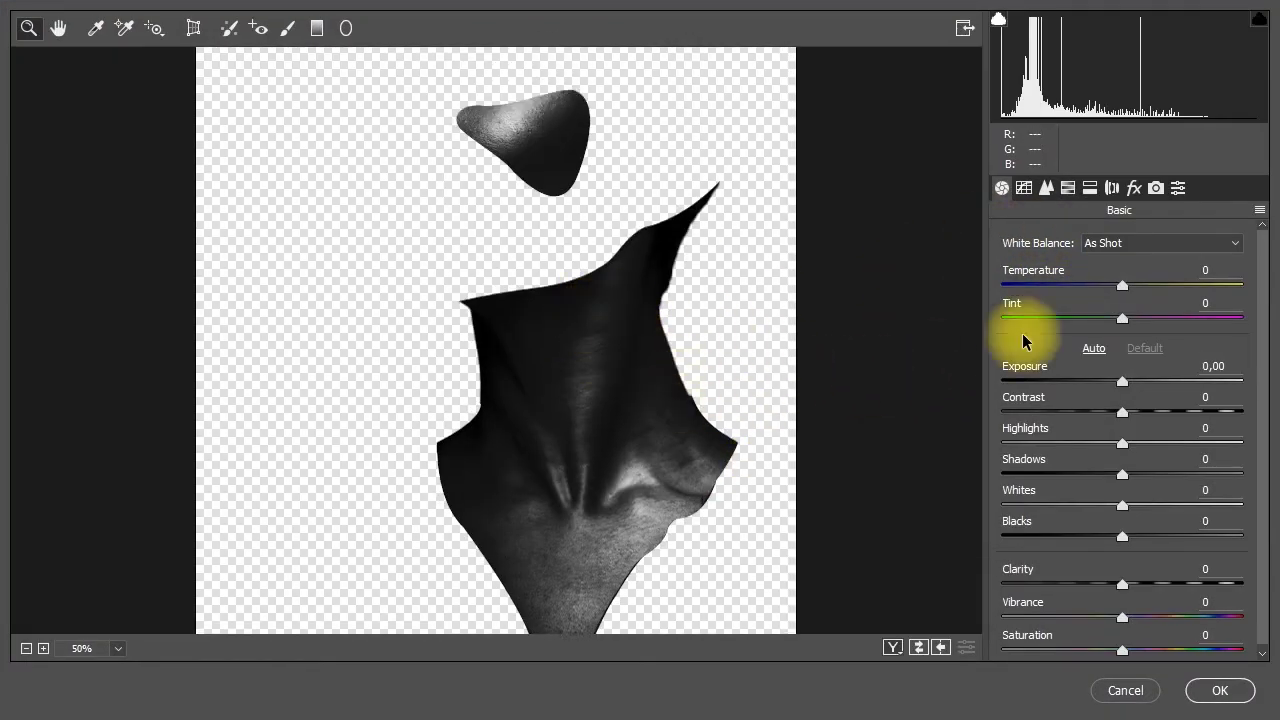
{"action": "left_click", "coordinate": [1047, 188]}
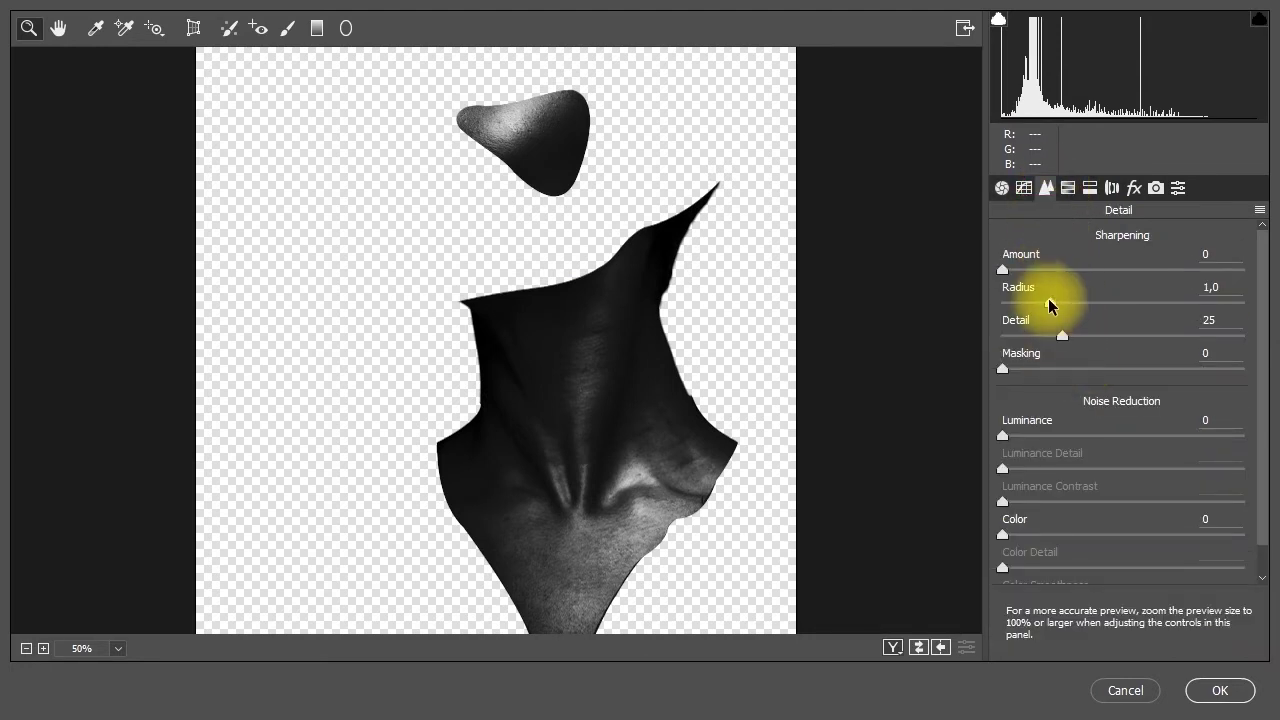
{"action": "left_click_drag", "start_coordinate": [1049, 302], "coordinate": [1004, 301]}
{"action": "left_click_drag", "start_coordinate": [1063, 336], "coordinate": [1002, 337]}
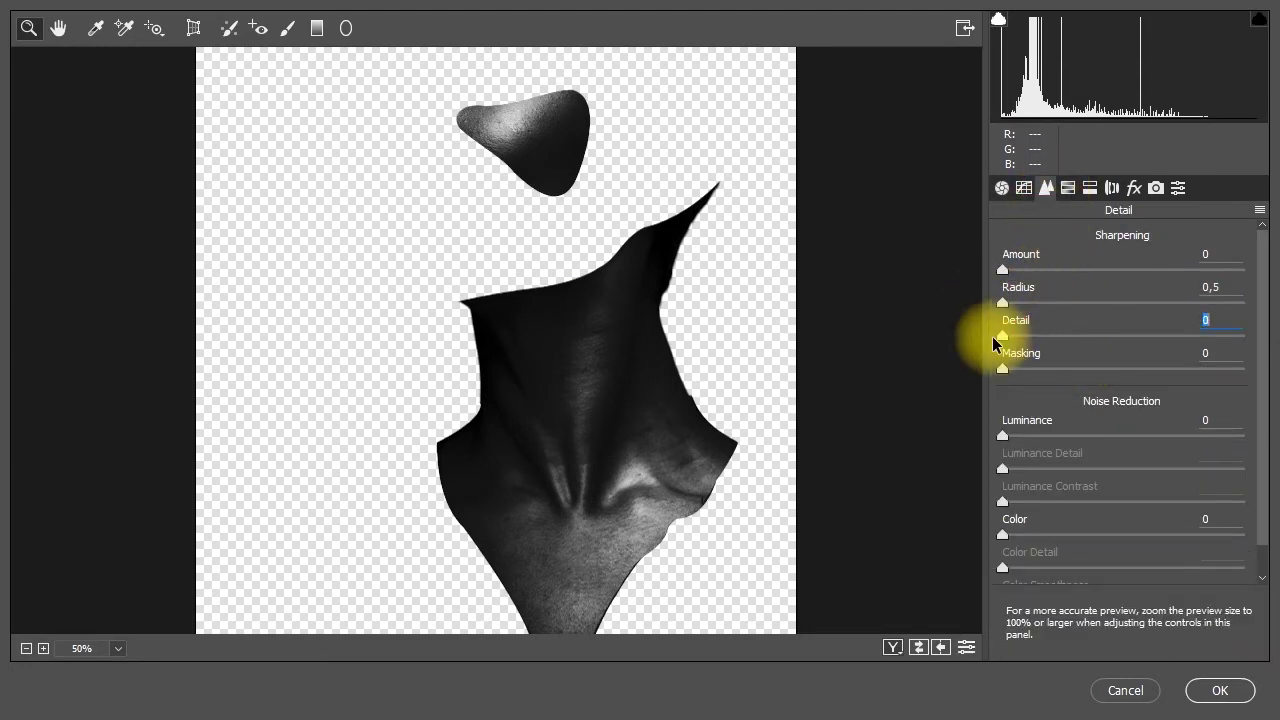
Set noise reduction to Luminance 100, Luminance Detail 8 and Luminance Contrast 13, and apply the Camera Raw Filter
{"action": "left_click_drag", "start_coordinate": [1003, 436], "coordinate": [1240, 436]}
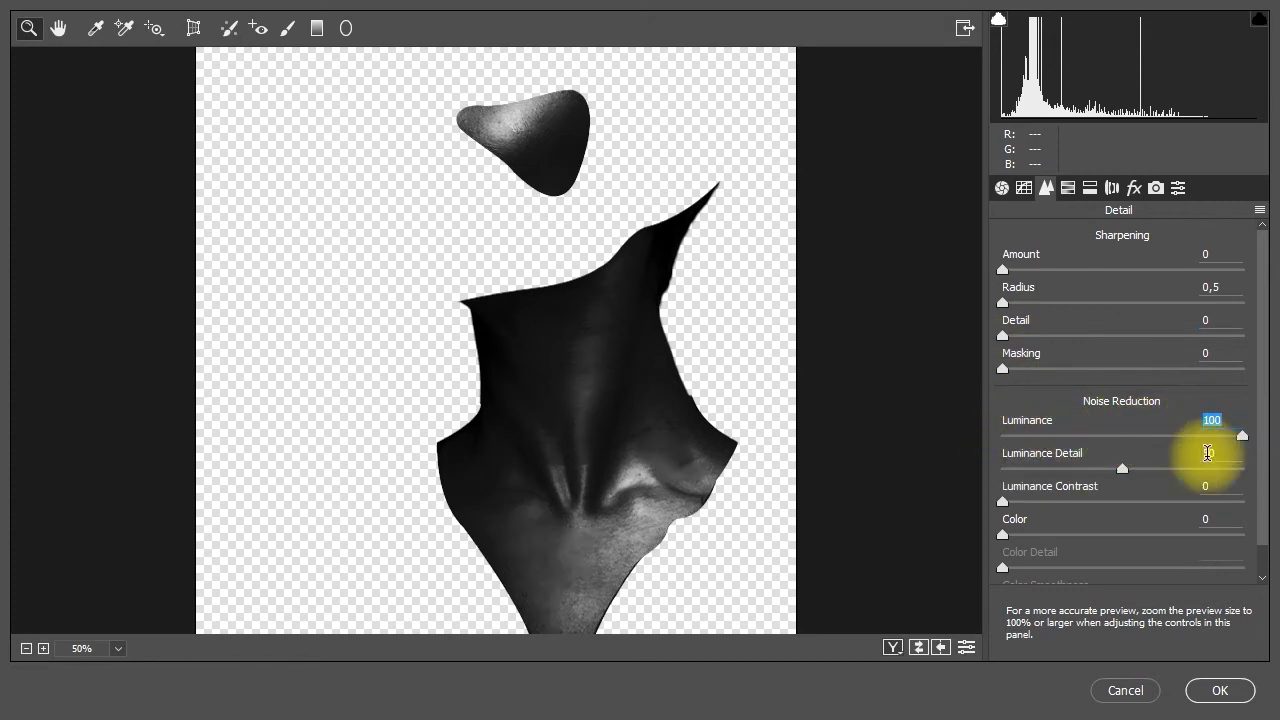
{"action": "left_click_drag", "start_coordinate": [1122, 468], "coordinate": [1033, 481]}
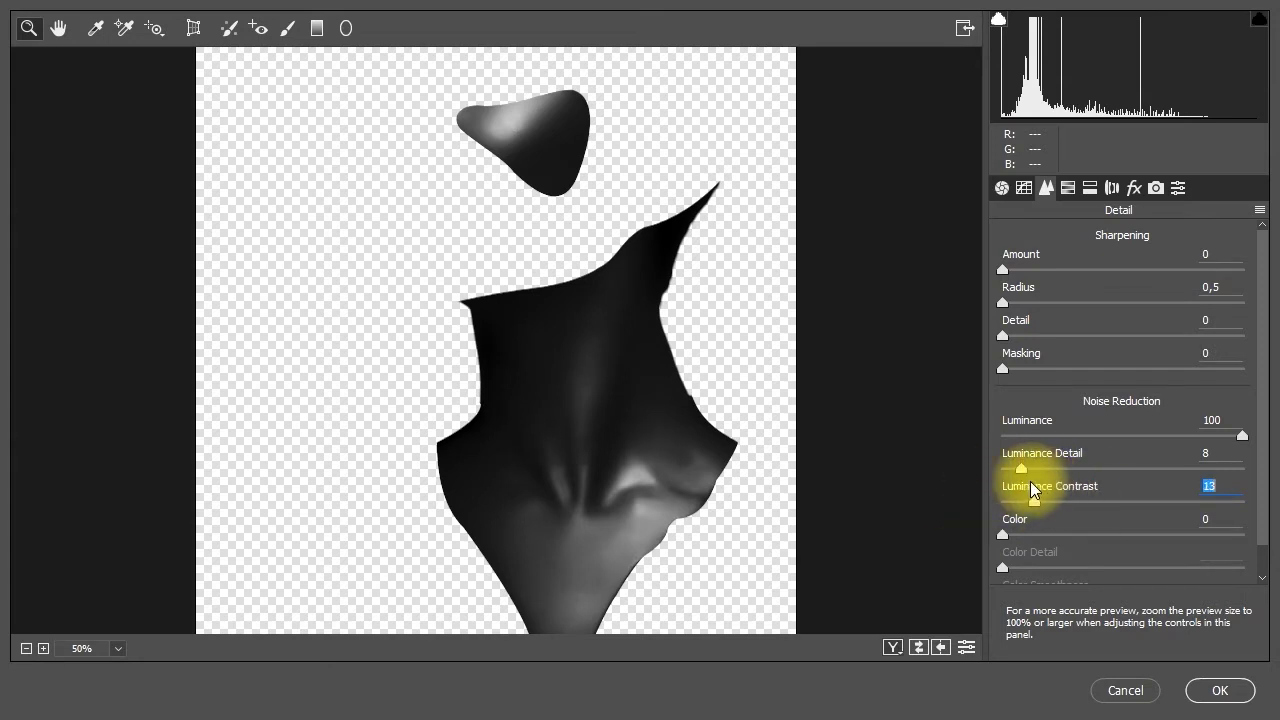
{"action": "left_click", "coordinate": [1228, 691]}
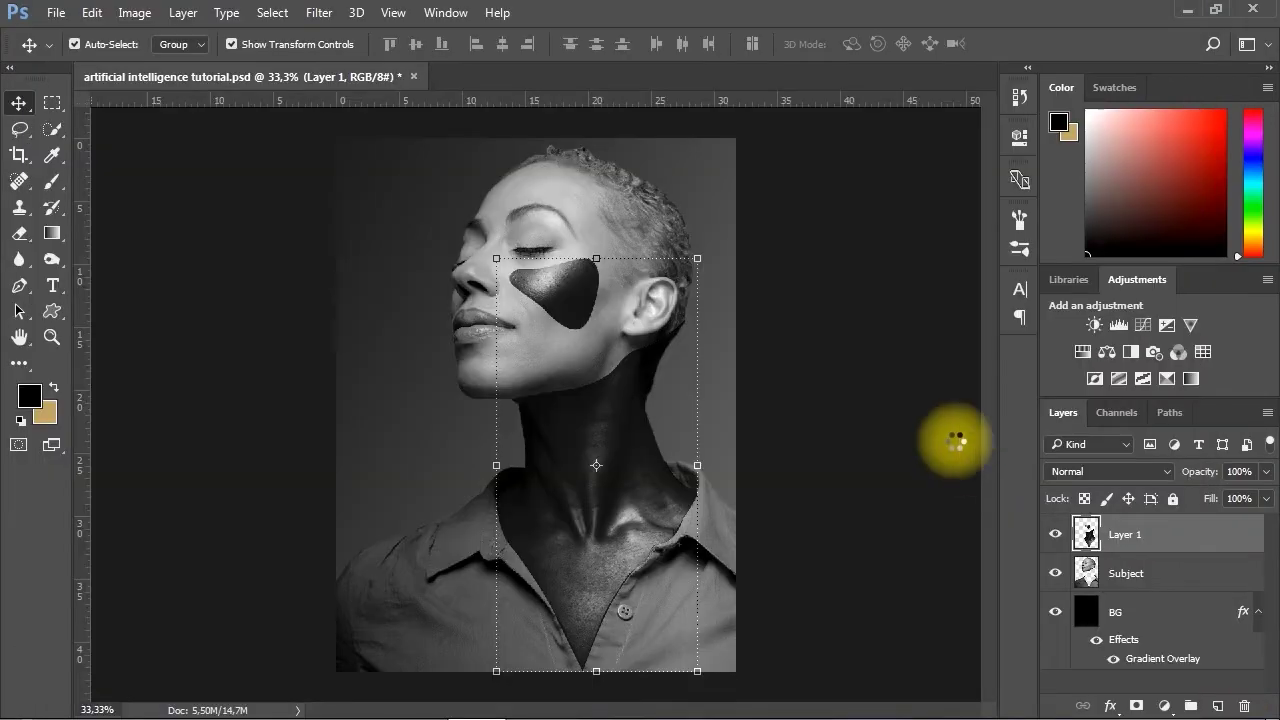
{"action": "key", "text": "ctrl+plus"}
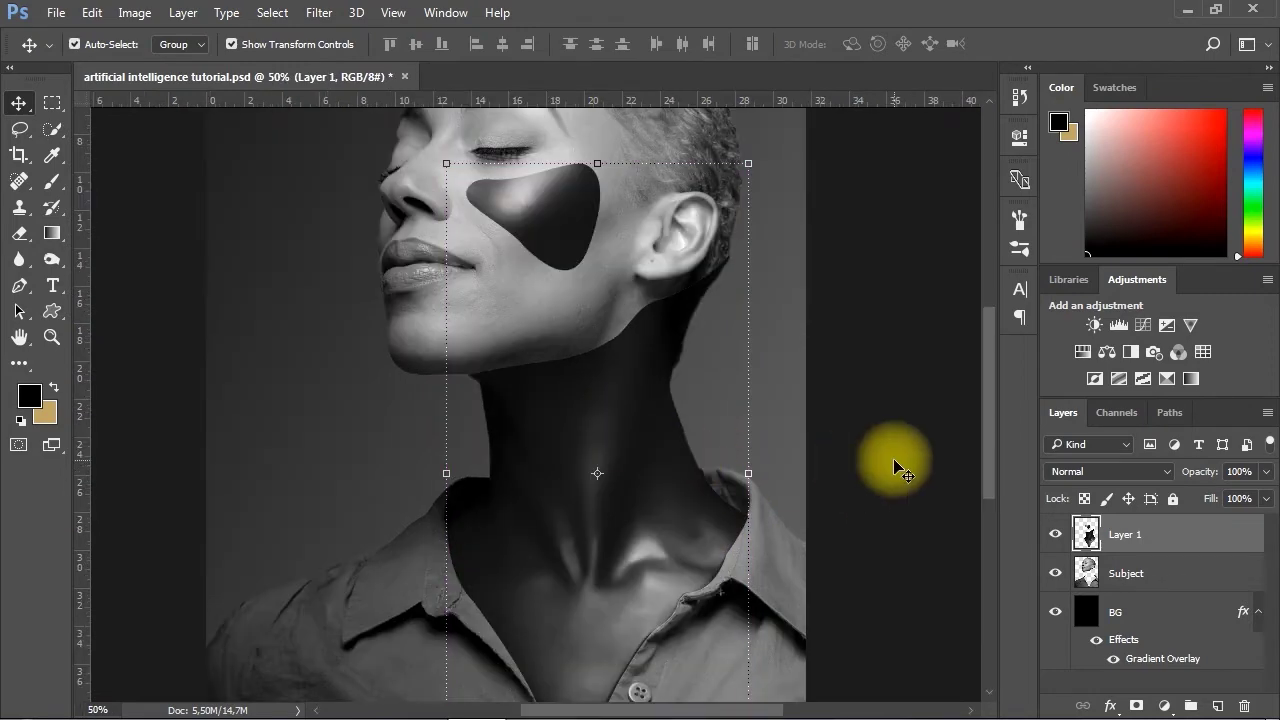
{"action": "key", "text": "ctrl+minus"}
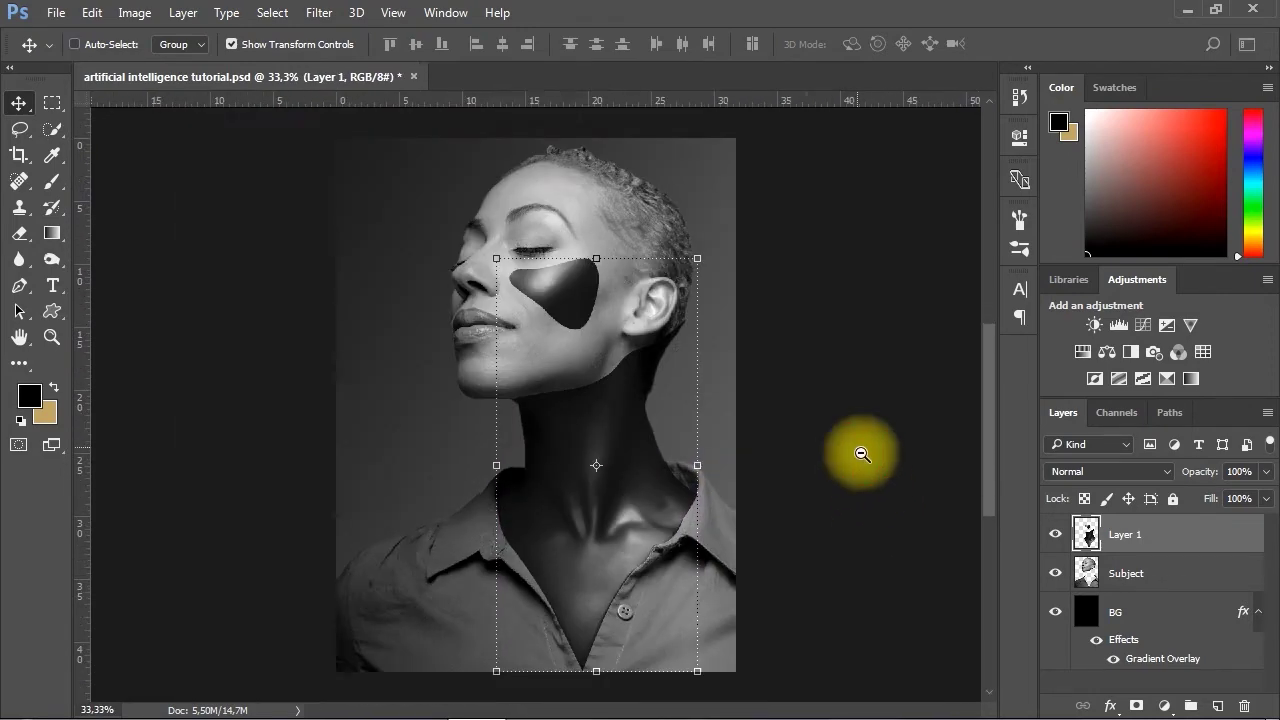
{"action": "left_click", "coordinate": [845, 522]}
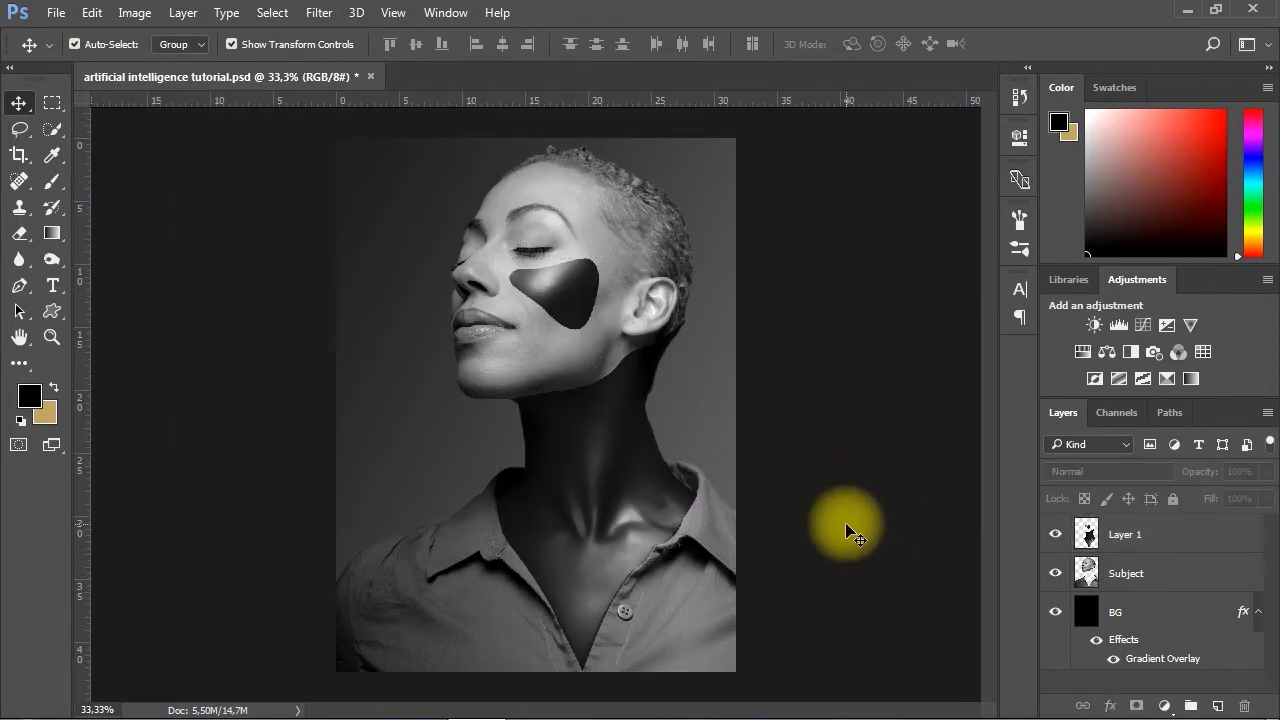
Select Layer 1 and set the Dodge tool's exposure to 25% for work on the dark neck and chest
{"action": "left_click", "coordinate": [1100, 550]}
{"action": "left_click", "coordinate": [623, 491], "text": "ctrl"}
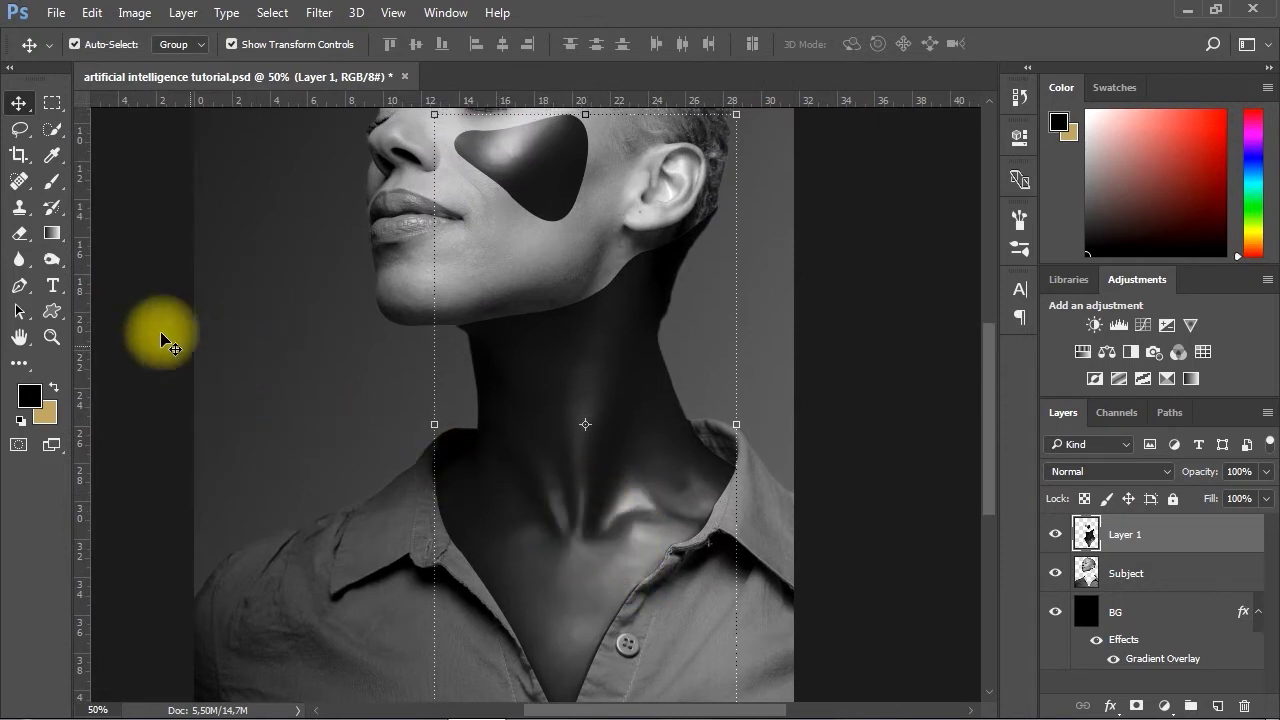
{"action": "left_click", "coordinate": [52, 260]}
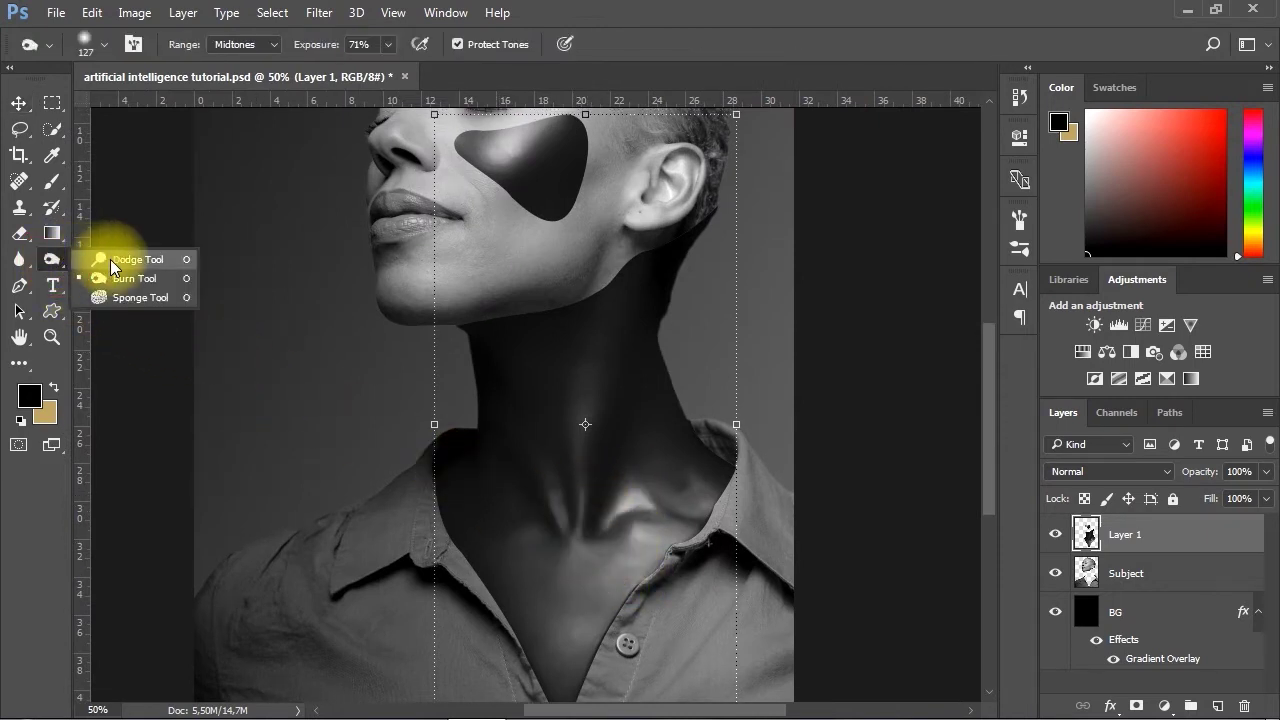
{"action": "left_click", "coordinate": [169, 259]}
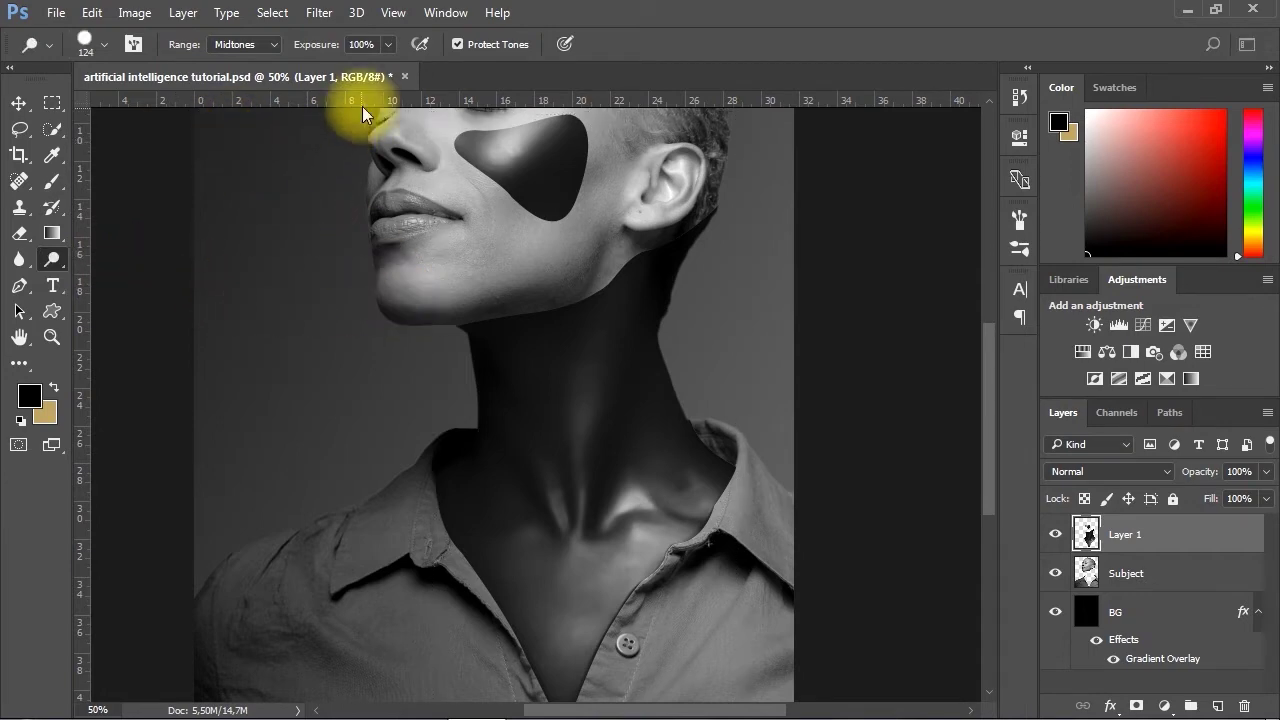
{"action": "left_click", "coordinate": [392, 51]}
{"action": "left_click_drag", "start_coordinate": [391, 73], "coordinate": [321, 70]}
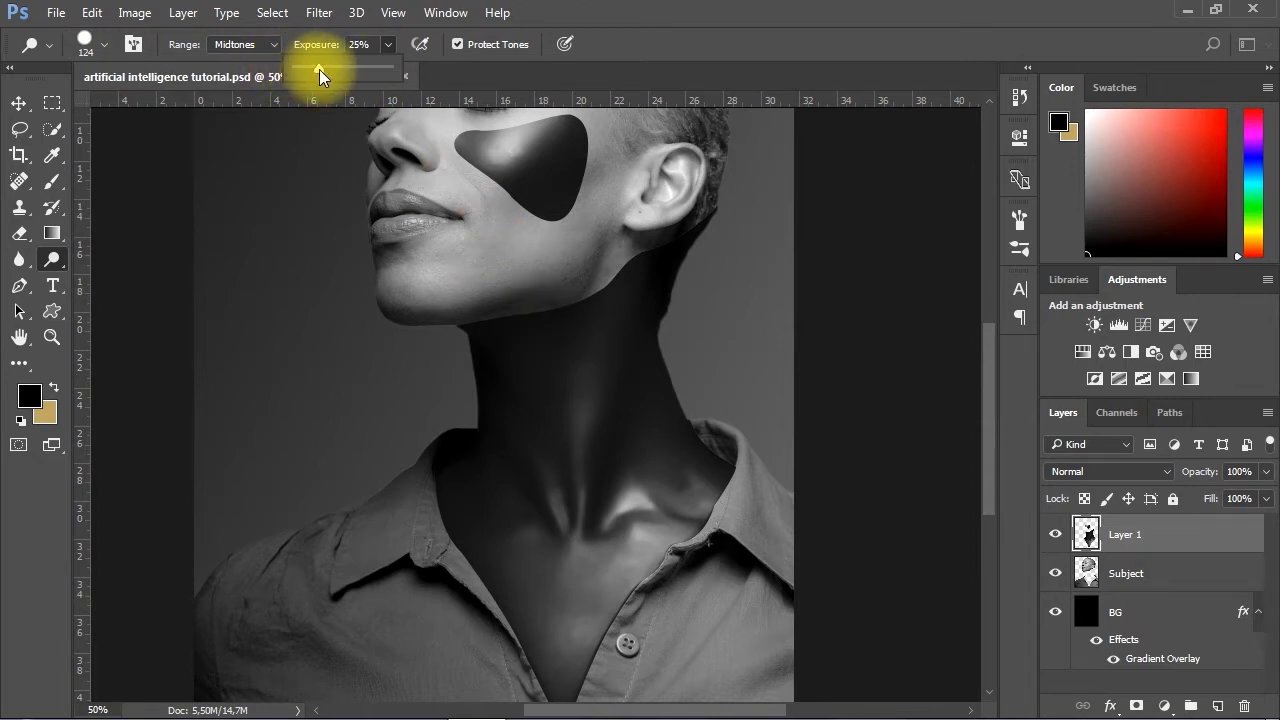
Set the Dodge brush to 51 px with 0% hardness and brighten the collarbone and cheek-patch highlights on Layer 1
{"action": "left_click", "coordinate": [104, 44]}
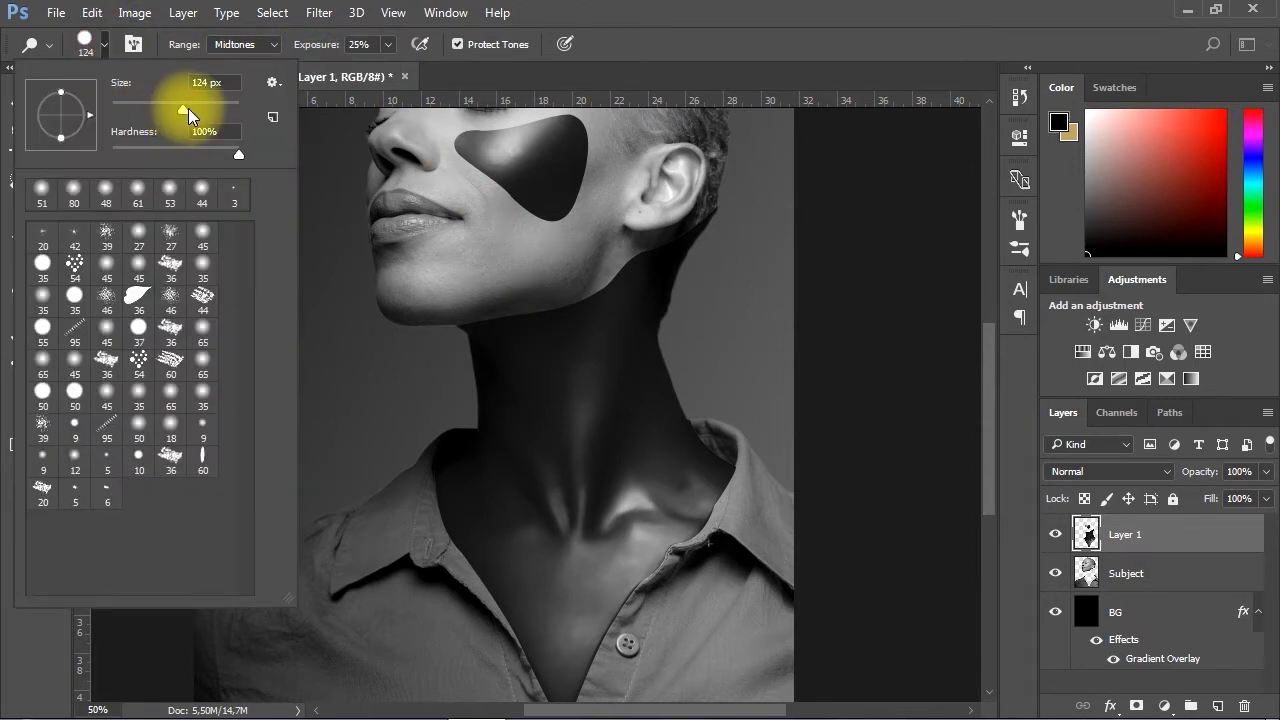
{"action": "left_click_drag", "start_coordinate": [145, 102], "coordinate": [144, 102]}
{"action": "left_click_drag", "start_coordinate": [237, 152], "coordinate": [113, 146]}
{"action": "key", "text": "Return"}
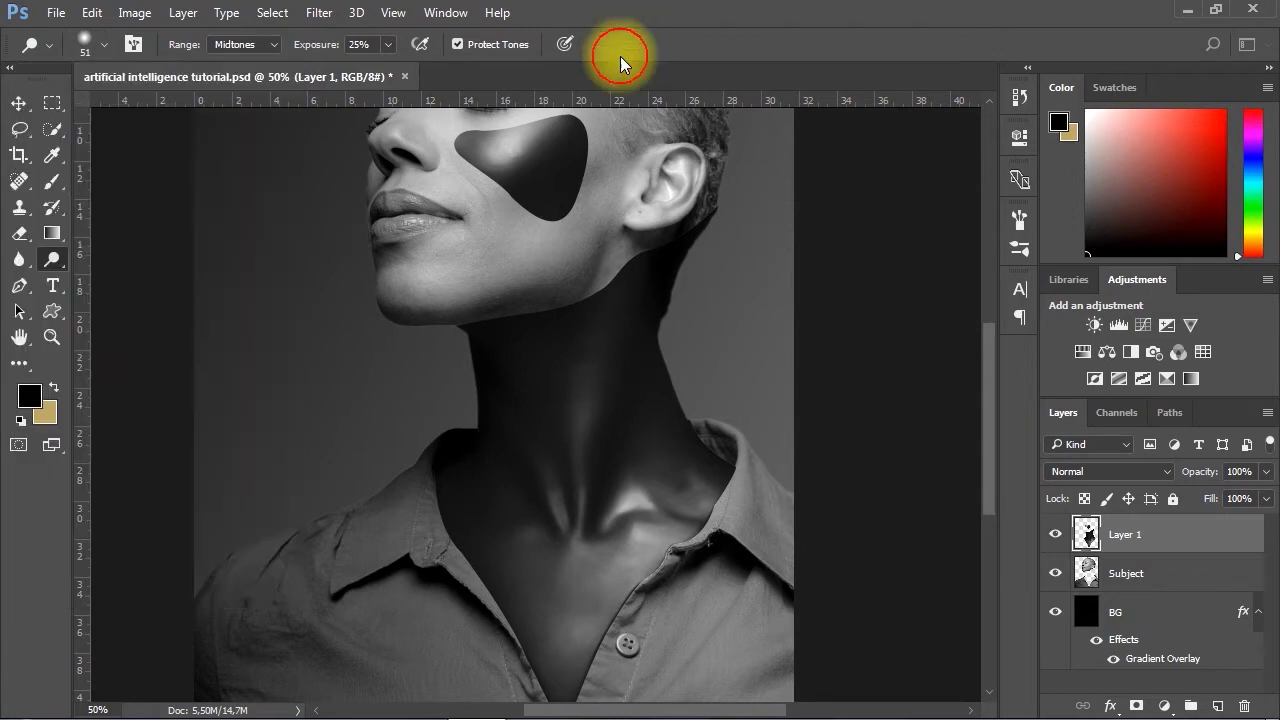
{"action": "mouse_move", "coordinate": [587, 494]}
{"action": "left_mouse_down"}
{"action": "mouse_move", "coordinate": [582, 536]}
{"action": "mouse_move", "coordinate": [585, 495]}
{"action": "mouse_move", "coordinate": [586, 517]}
{"action": "mouse_move", "coordinate": [666, 511]}
{"action": "mouse_move", "coordinate": [630, 504]}
{"action": "mouse_move", "coordinate": [642, 499]}
{"action": "mouse_move", "coordinate": [588, 421]}
{"action": "mouse_move", "coordinate": [558, 507]}
{"action": "mouse_move", "coordinate": [570, 540]}
{"action": "mouse_move", "coordinate": [590, 498]}
{"action": "mouse_move", "coordinate": [601, 560]}
{"action": "mouse_move", "coordinate": [660, 537]}
{"action": "left_mouse_up"}
{"action": "mouse_move", "coordinate": [507, 153]}
{"action": "left_mouse_down"}
{"action": "mouse_move", "coordinate": [557, 189]}
{"action": "mouse_move", "coordinate": [509, 149]}
{"action": "left_mouse_up"}
Enlarge the Dodge brush to 89 px and brighten the vertical highlight up the middle of the neck
{"action": "left_click", "coordinate": [104, 44]}
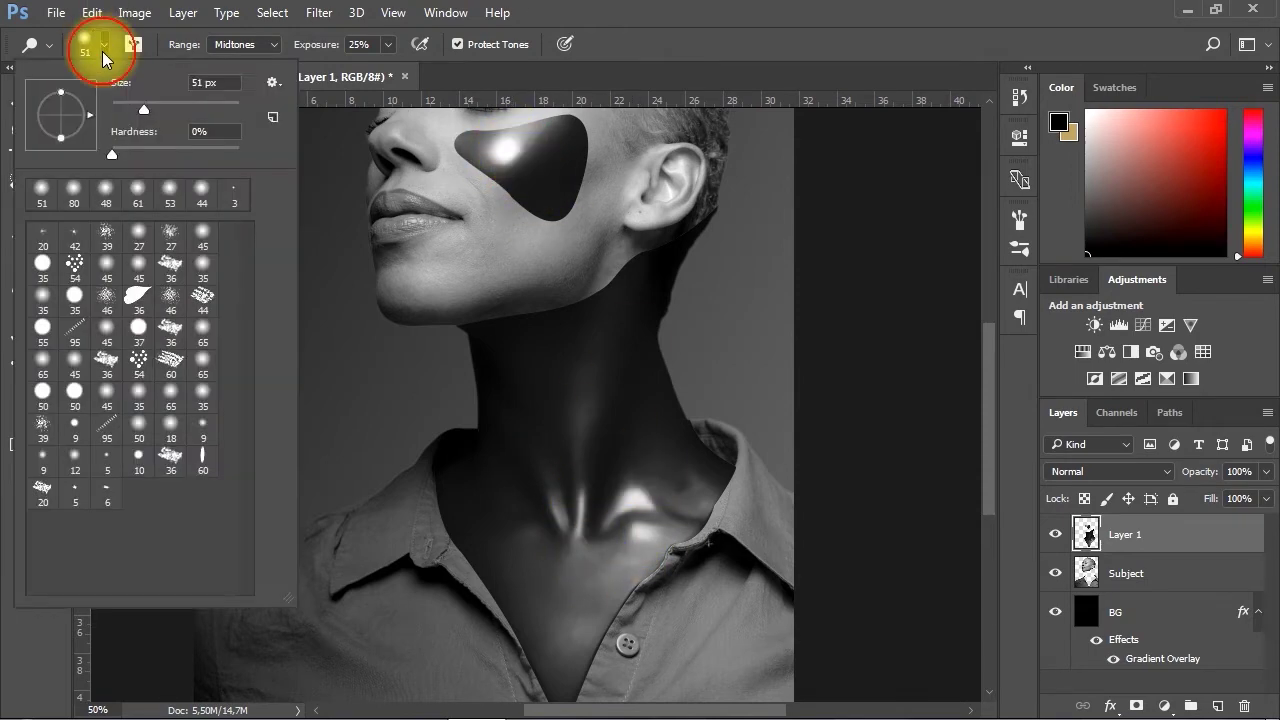
{"action": "left_click", "coordinate": [160, 106]}
{"action": "left_click_drag", "start_coordinate": [160, 106], "coordinate": [165, 106]}
{"action": "mouse_move", "coordinate": [580, 471]}
{"action": "left_mouse_down"}
{"action": "mouse_move", "coordinate": [598, 337]}
{"action": "mouse_move", "coordinate": [582, 479]}
{"action": "mouse_move", "coordinate": [601, 377]}
{"action": "left_mouse_up"}
Reduce the Dodge brush to 48 px and intensify the narrow highlight along the neck
{"action": "left_click", "coordinate": [104, 44]}
{"action": "left_click", "coordinate": [146, 106]}
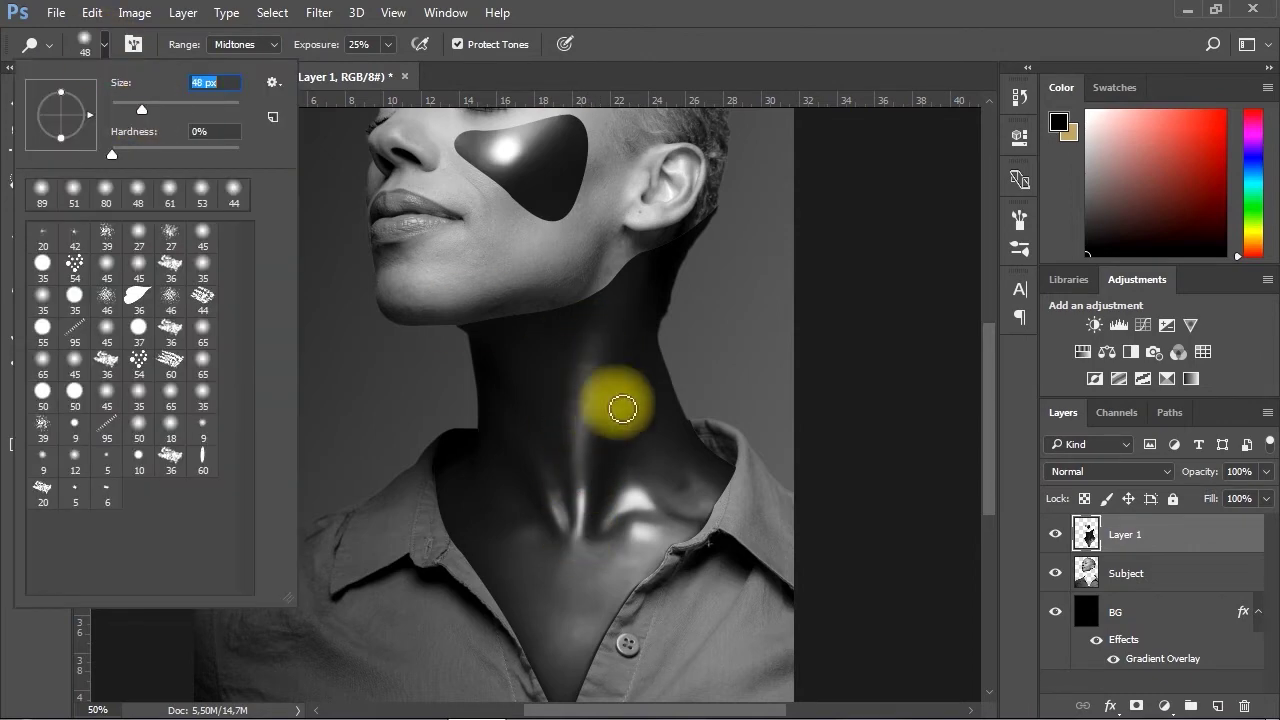
{"action": "left_click", "coordinate": [583, 432]}
{"action": "left_click_drag", "start_coordinate": [585, 434], "coordinate": [586, 363]}
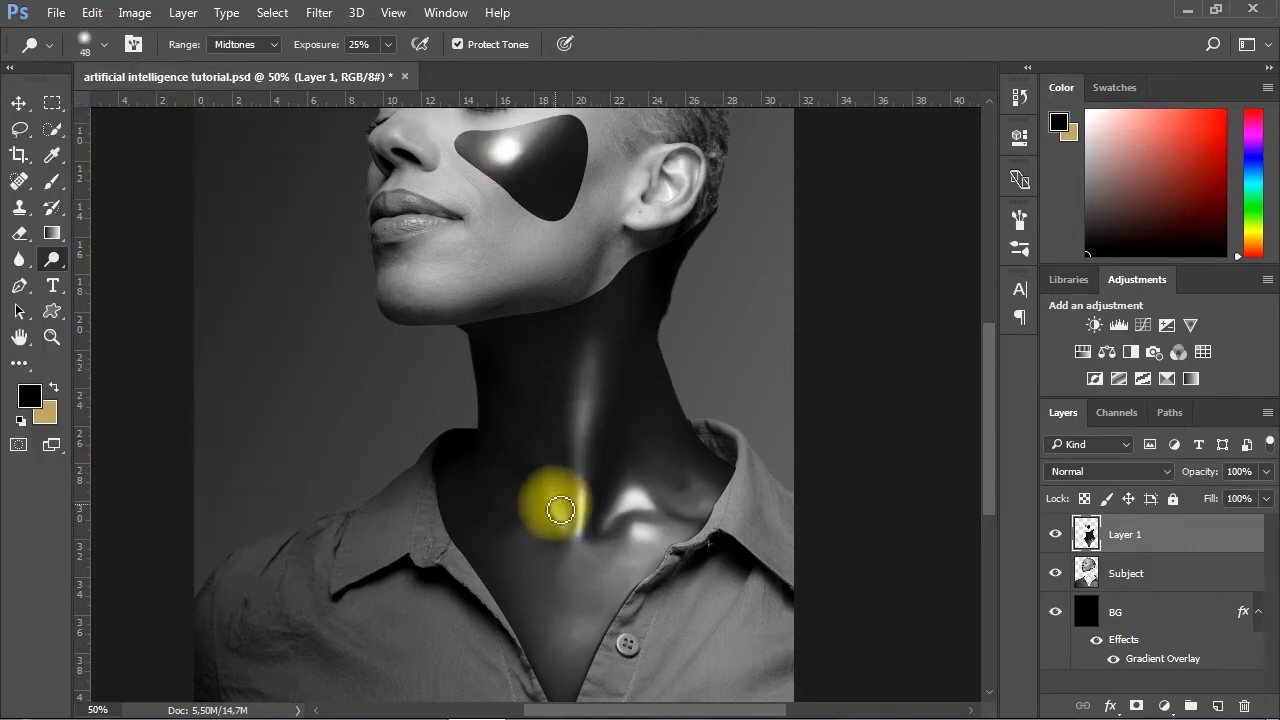
{"action": "mouse_move", "coordinate": [608, 440]}
{"action": "left_mouse_down"}
{"action": "mouse_move", "coordinate": [596, 373]}
{"action": "mouse_move", "coordinate": [616, 377]}
{"action": "mouse_move", "coordinate": [600, 366]}
{"action": "mouse_move", "coordinate": [606, 300]}
{"action": "left_mouse_up"}
{"action": "key", "text": "ctrl+minus"}
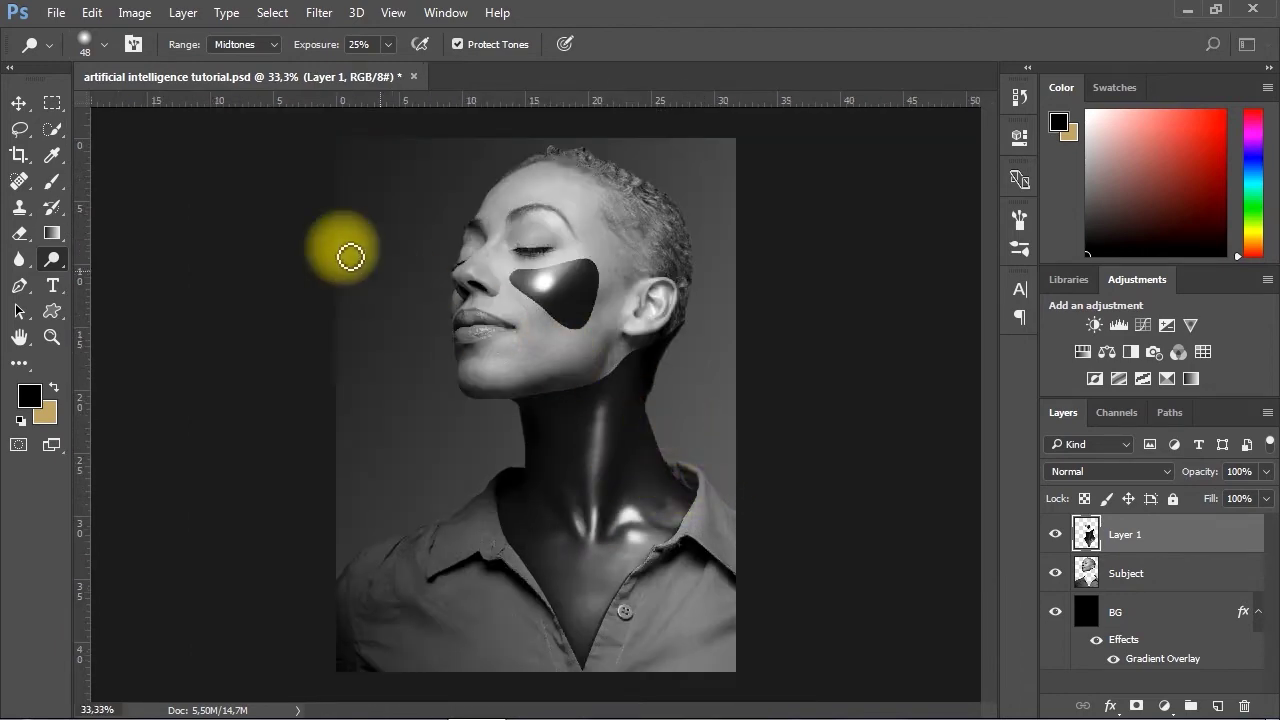
{"action": "left_click", "coordinate": [20, 103]}
{"action": "left_click", "coordinate": [832, 463]}
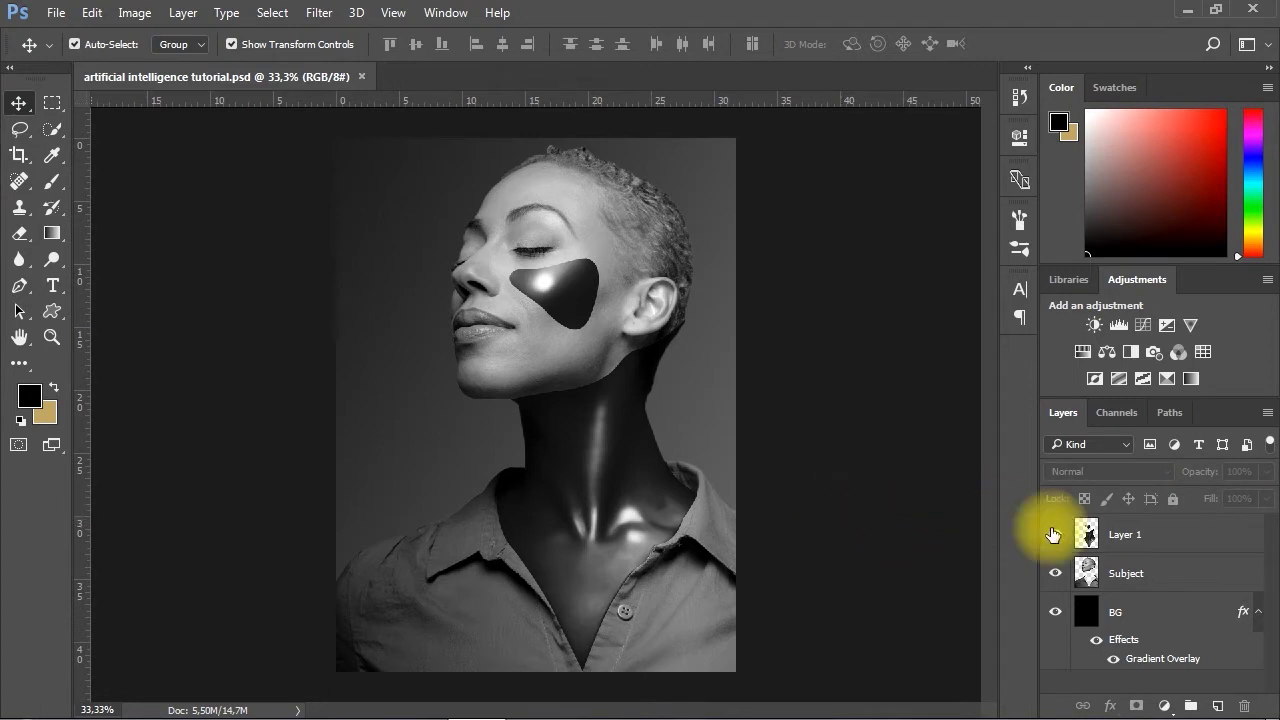
Draw a closed curved Pen path loosely around the dark cheek patch, above Layer 1
{"action": "left_click", "coordinate": [1133, 538]}
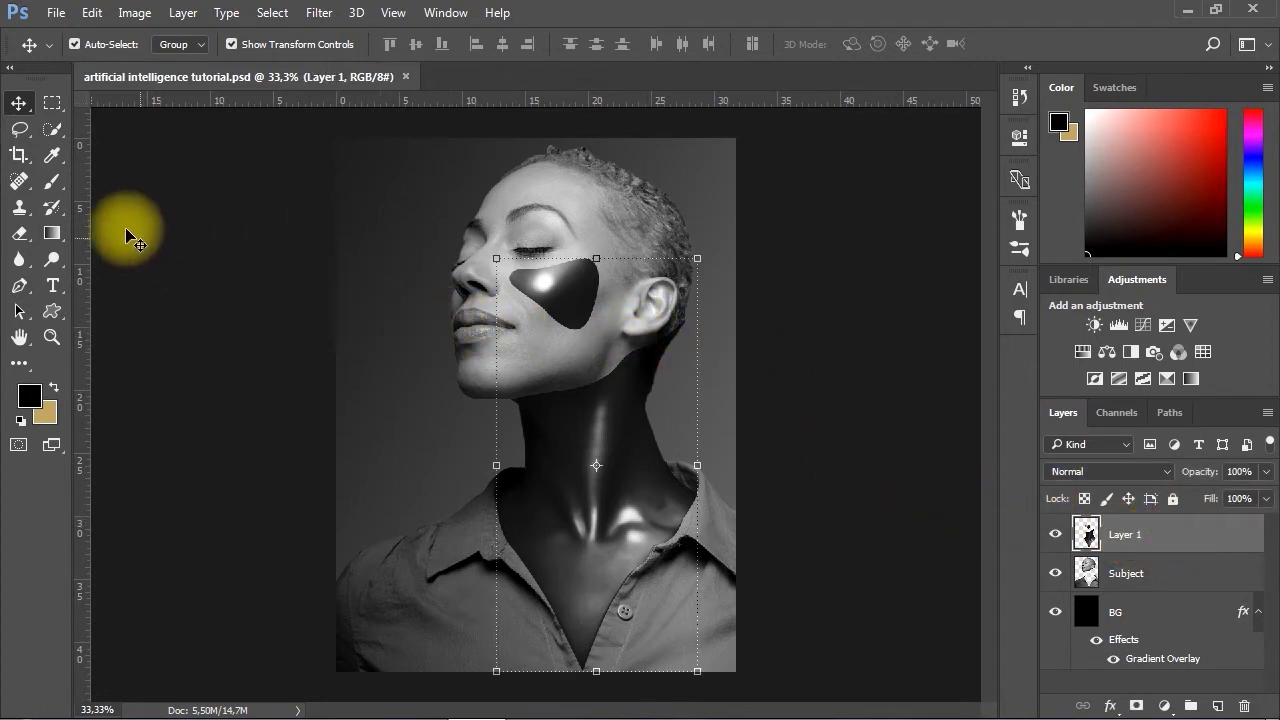
{"action": "left_click", "coordinate": [15, 290]}
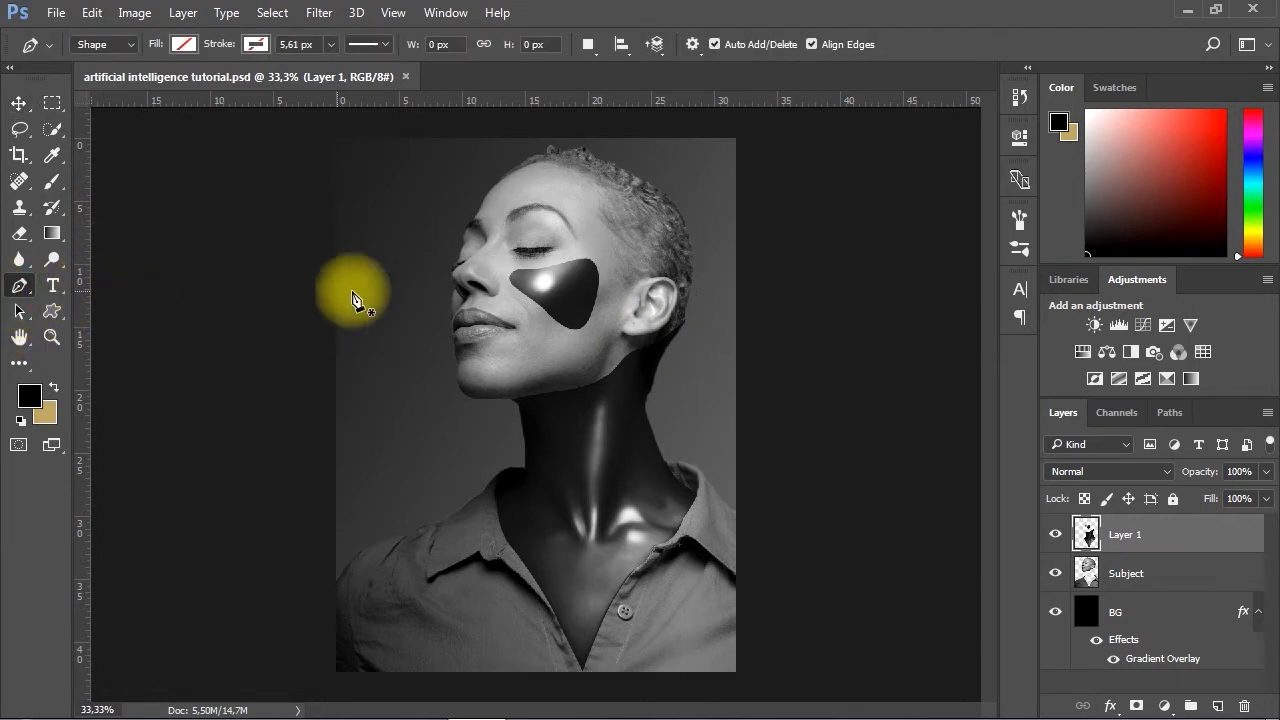
{"action": "left_click", "coordinate": [550, 341]}
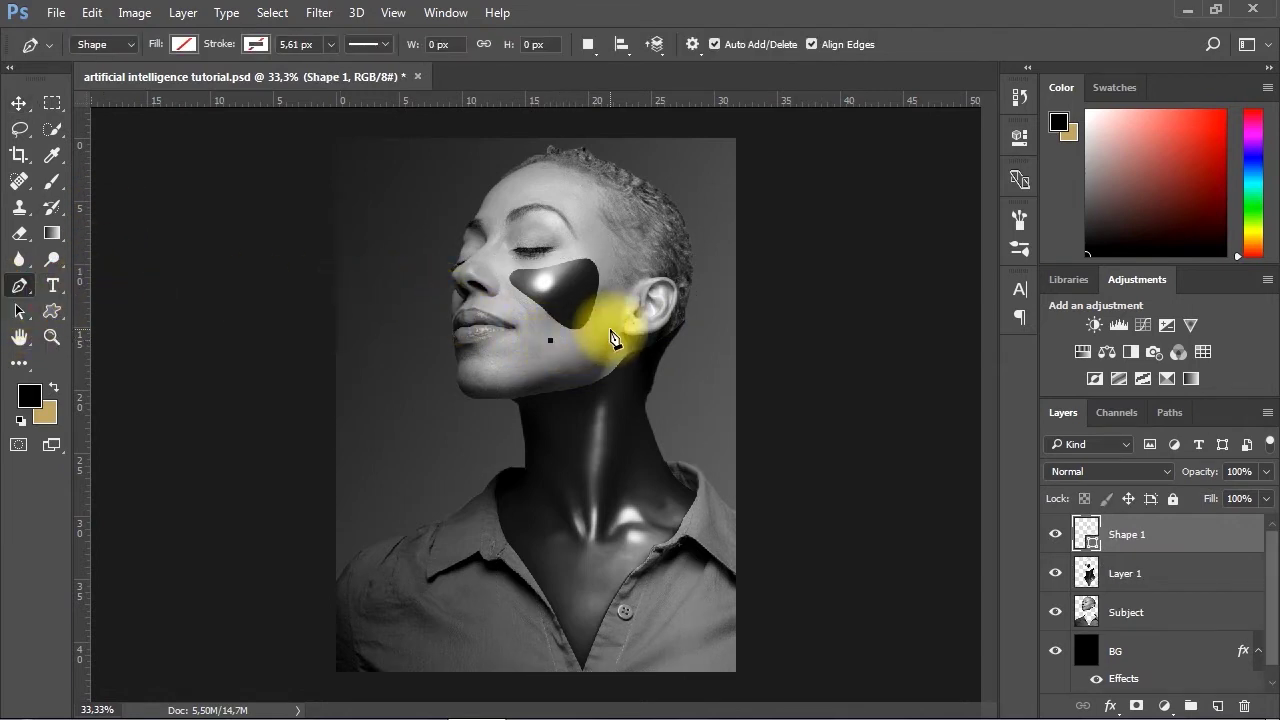
{"action": "left_click", "coordinate": [612, 328]}
{"action": "left_click", "coordinate": [620, 229]}
{"action": "left_click", "coordinate": [583, 224]}
{"action": "left_click", "coordinate": [515, 209]}
{"action": "left_click", "coordinate": [550, 341]}
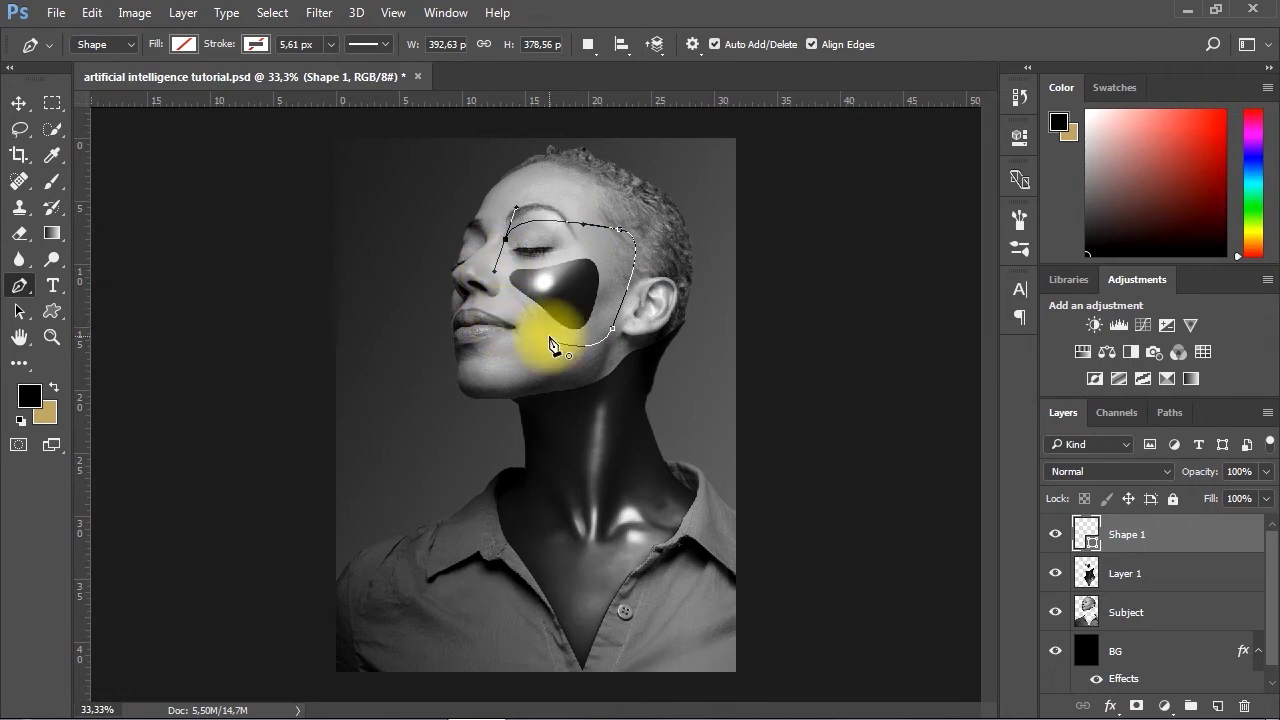
Load the path around the cheek patch as a selection and make Layer 1 active
{"action": "left_click", "coordinate": [1169, 412]}
{"action": "left_click", "coordinate": [1060, 449], "text": "ctrl"}
{"action": "left_click", "coordinate": [1063, 412]}
{"action": "left_click", "coordinate": [1113, 584]}
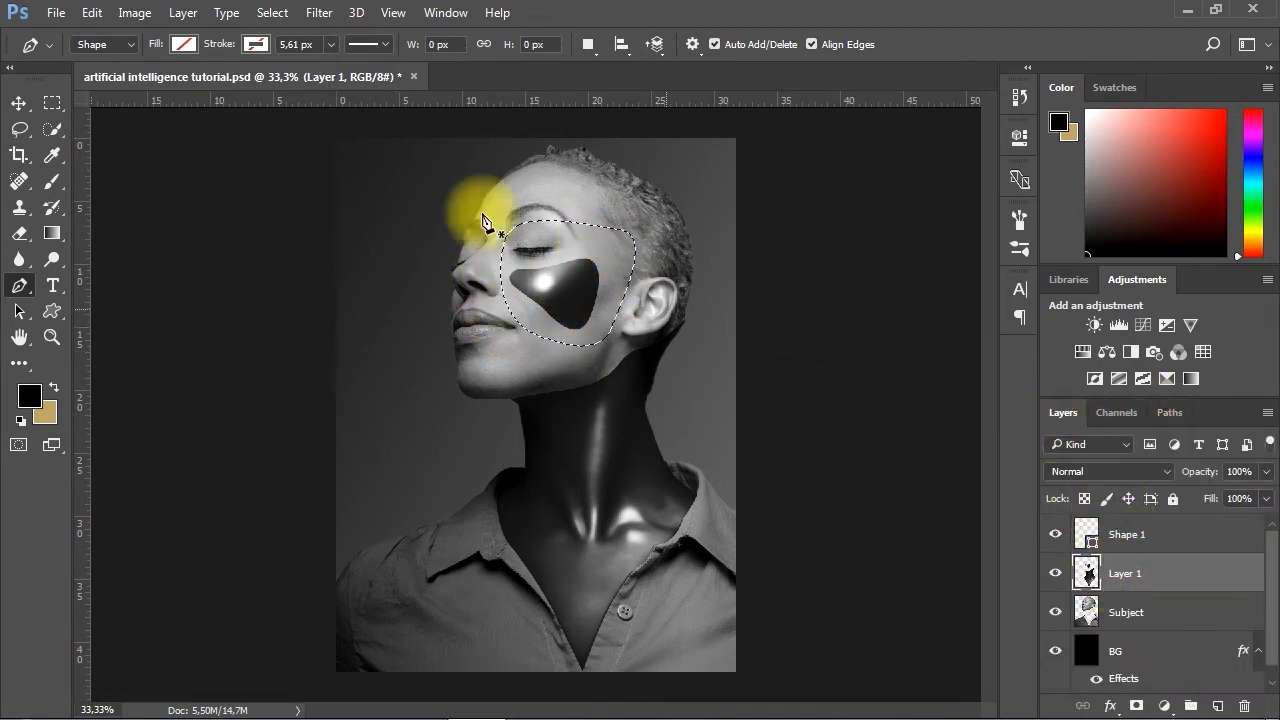
Cut the selected cheek patch from Layer 1 and paste it in place on a new layer
{"action": "left_click", "coordinate": [92, 12]}
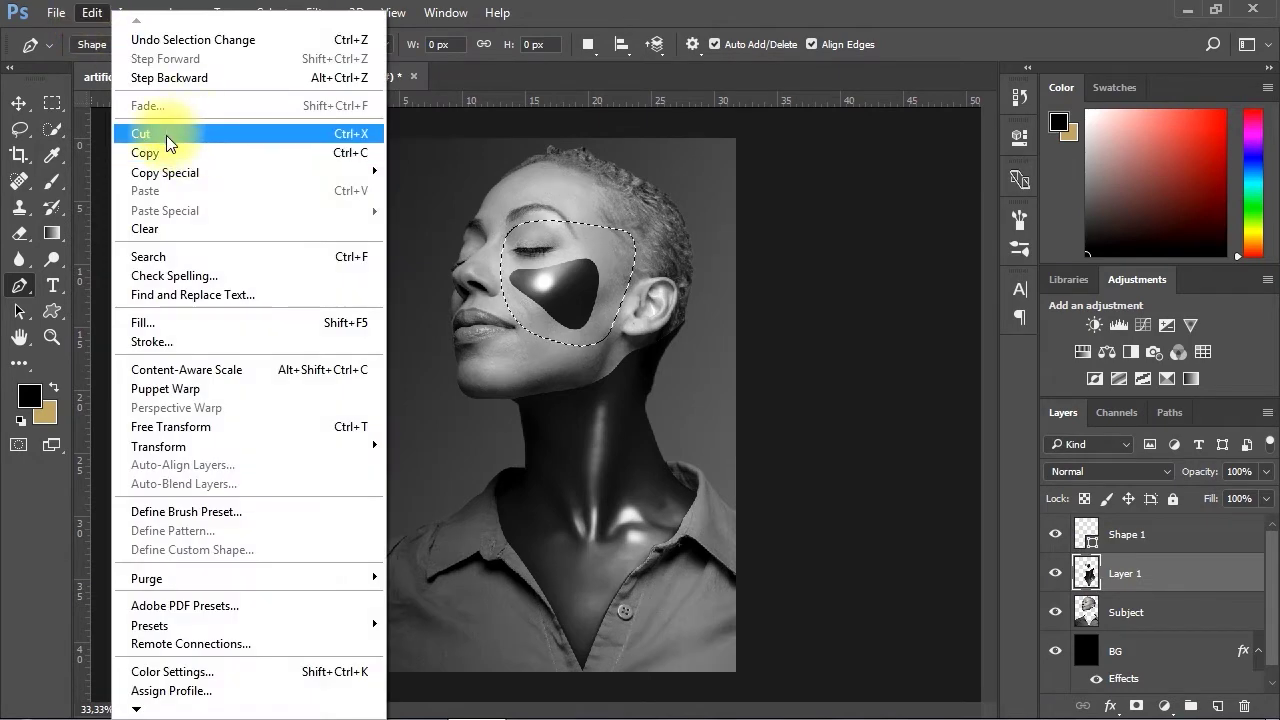
{"action": "left_click", "coordinate": [167, 134]}
{"action": "left_click", "coordinate": [1217, 706]}
{"action": "left_click", "coordinate": [92, 12]}
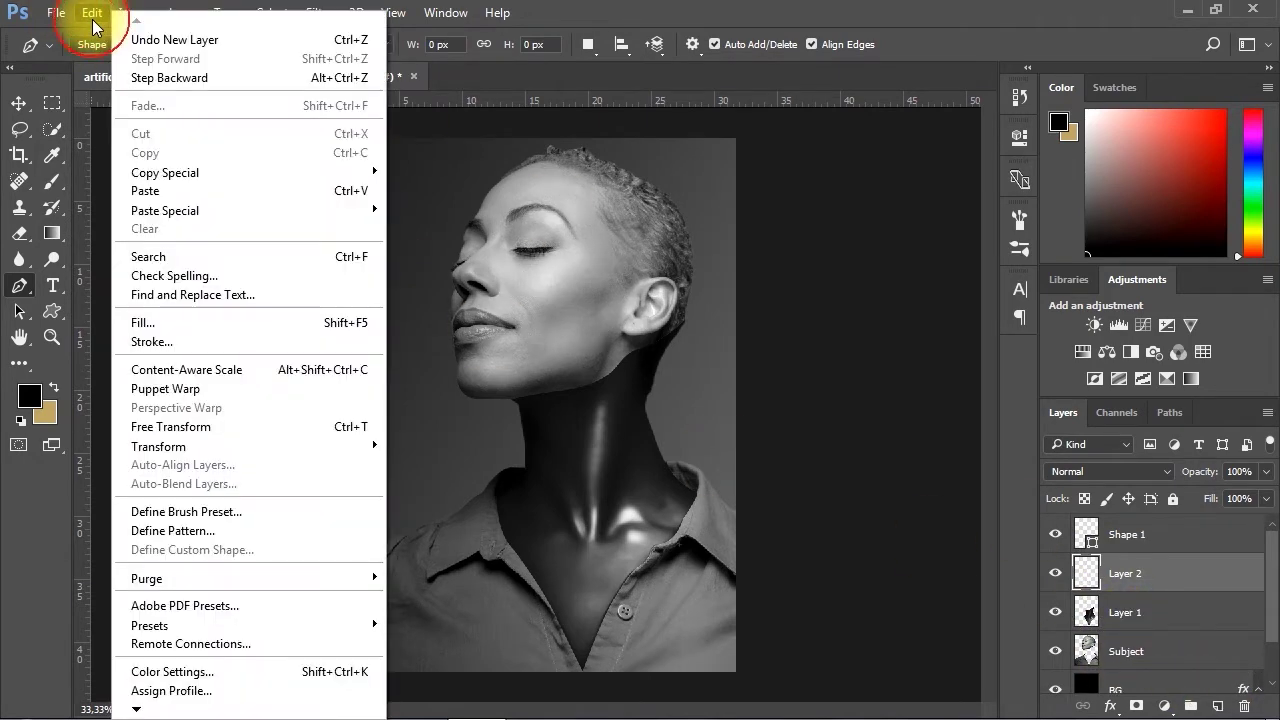
{"action": "mouse_move", "coordinate": [234, 210]}
{"action": "left_click", "coordinate": [430, 213]}
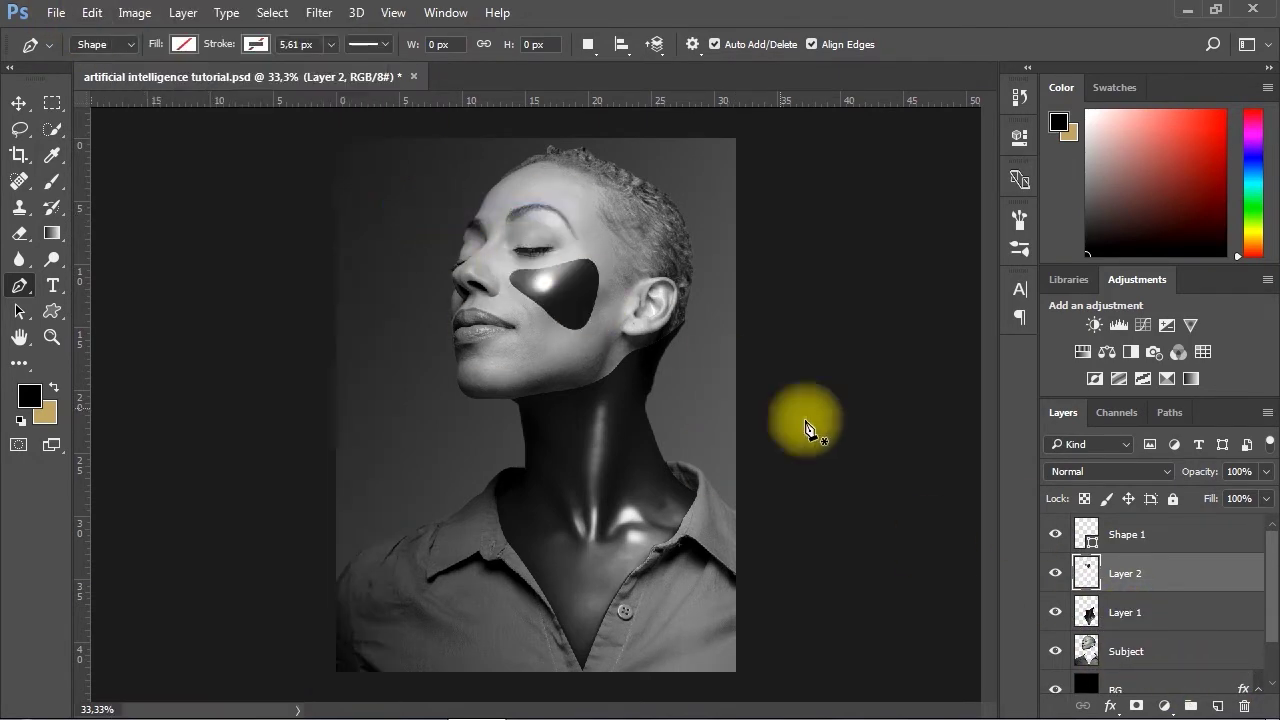
Rename the cheek patch's layer as cheek and delete the leftover Shape 1 layer
{"action": "double_click", "coordinate": [1124, 575]}
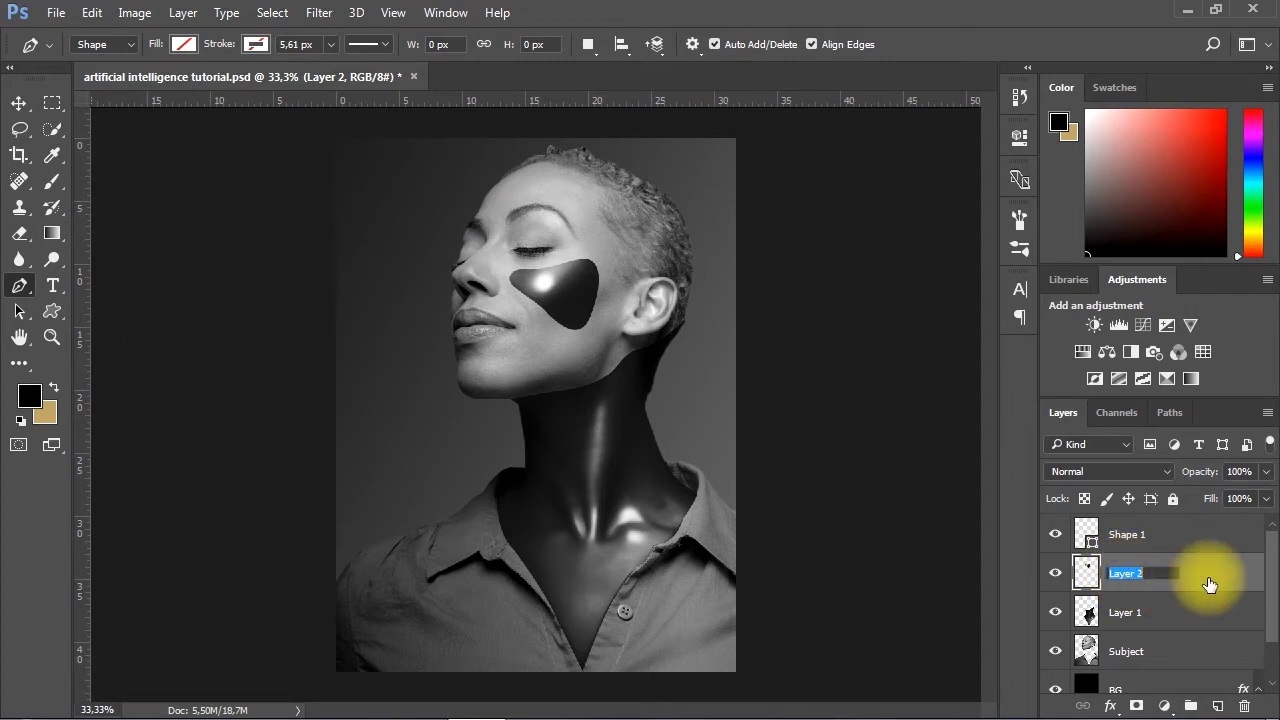
{"action": "type", "text": "cheek"}
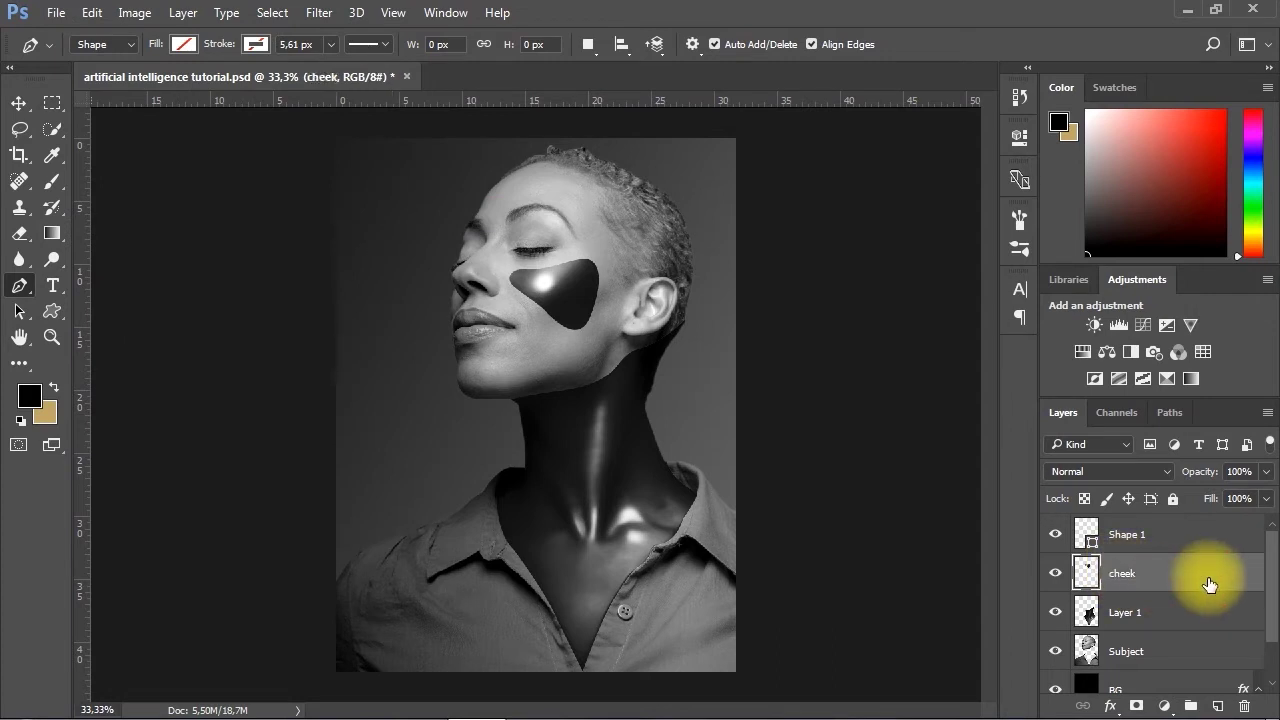
{"action": "left_click", "coordinate": [1141, 596]}
{"action": "left_click", "coordinate": [1137, 537]}
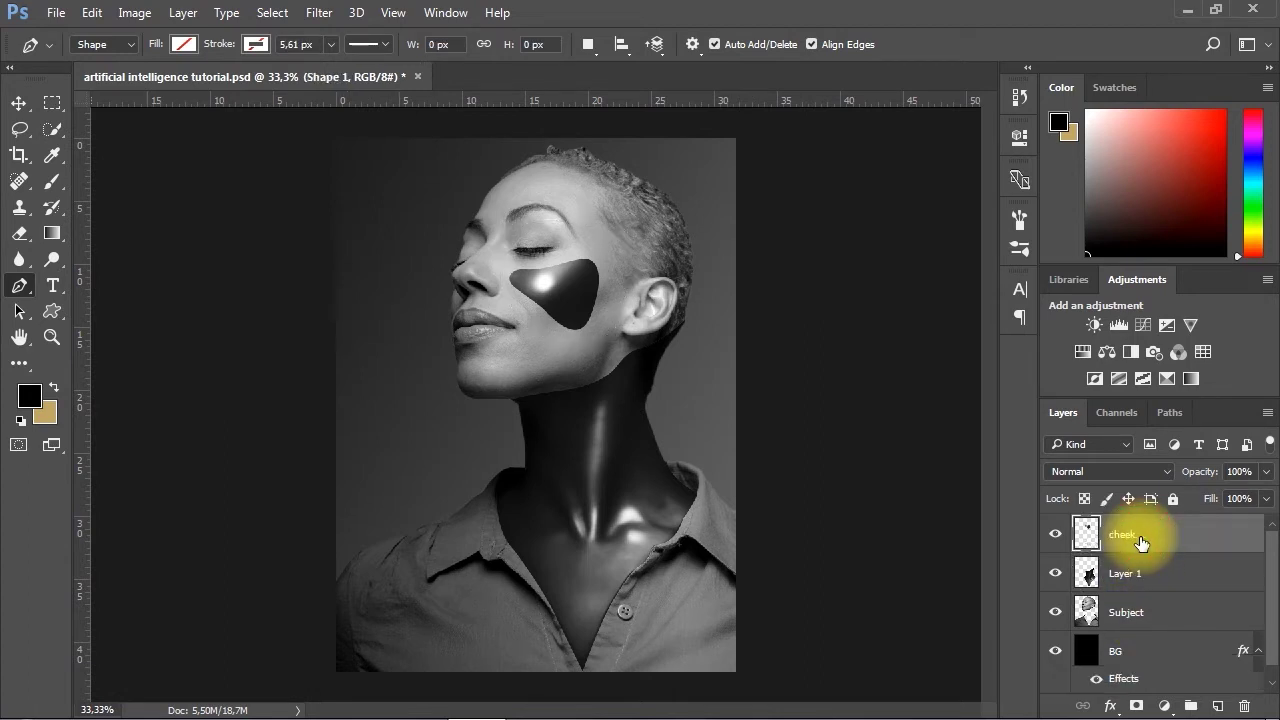
{"action": "key", "text": "Delete"}
Draw a closed curved Pen path around the upper neck, from under the chin to behind the ear, above Layer 1
{"action": "left_click", "coordinate": [1128, 576]}
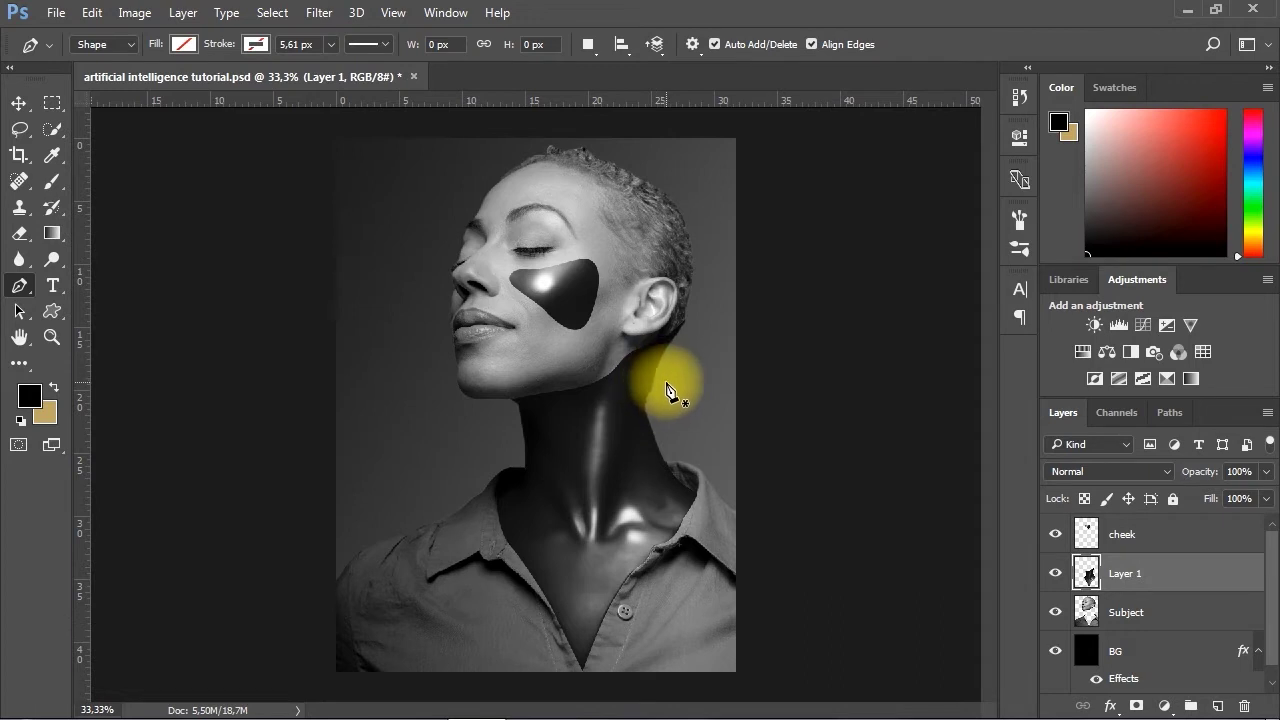
{"action": "left_click", "coordinate": [665, 379]}
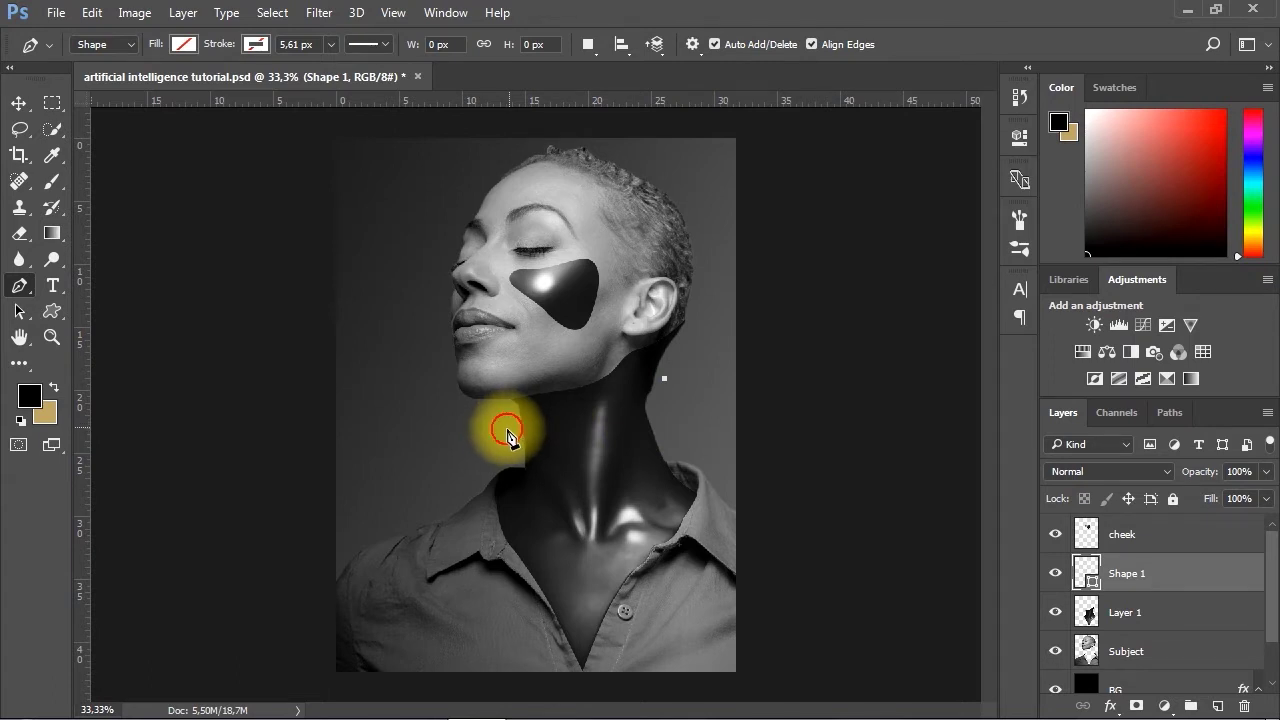
{"action": "left_click_drag", "start_coordinate": [356, 421], "coordinate": [511, 448]}
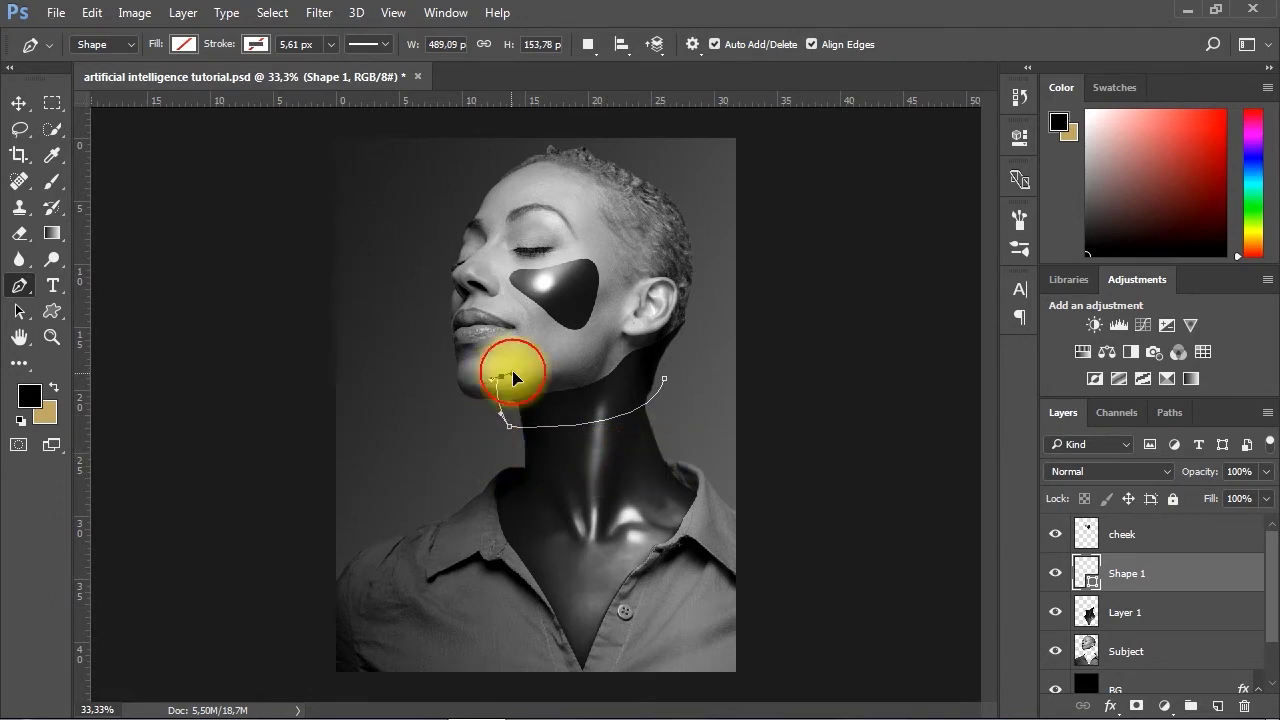
{"action": "left_click", "coordinate": [654, 320]}
{"action": "left_click", "coordinate": [701, 303]}
{"action": "left_click", "coordinate": [664, 379]}
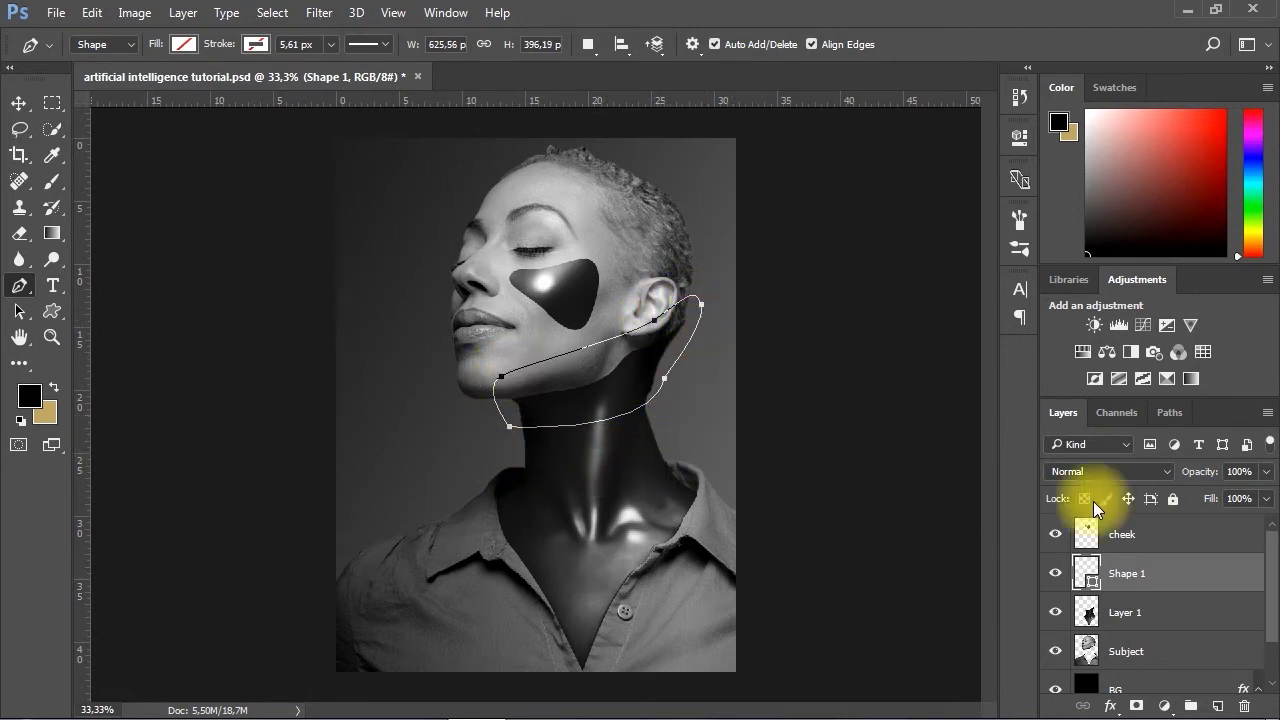
Load the upper-neck path as a selection and make Layer 1 active
{"action": "left_click", "coordinate": [1169, 413]}
{"action": "left_click", "coordinate": [1055, 451]}
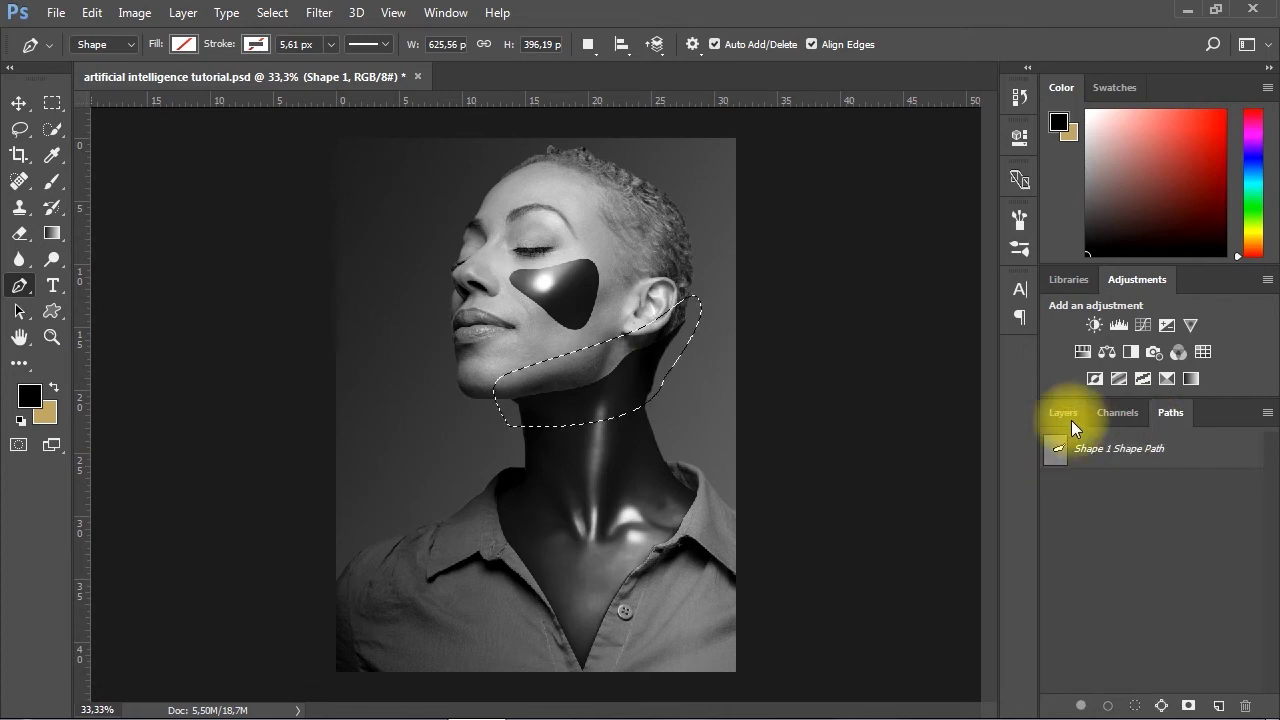
{"action": "left_click", "coordinate": [1063, 413]}
{"action": "left_click", "coordinate": [1125, 612]}
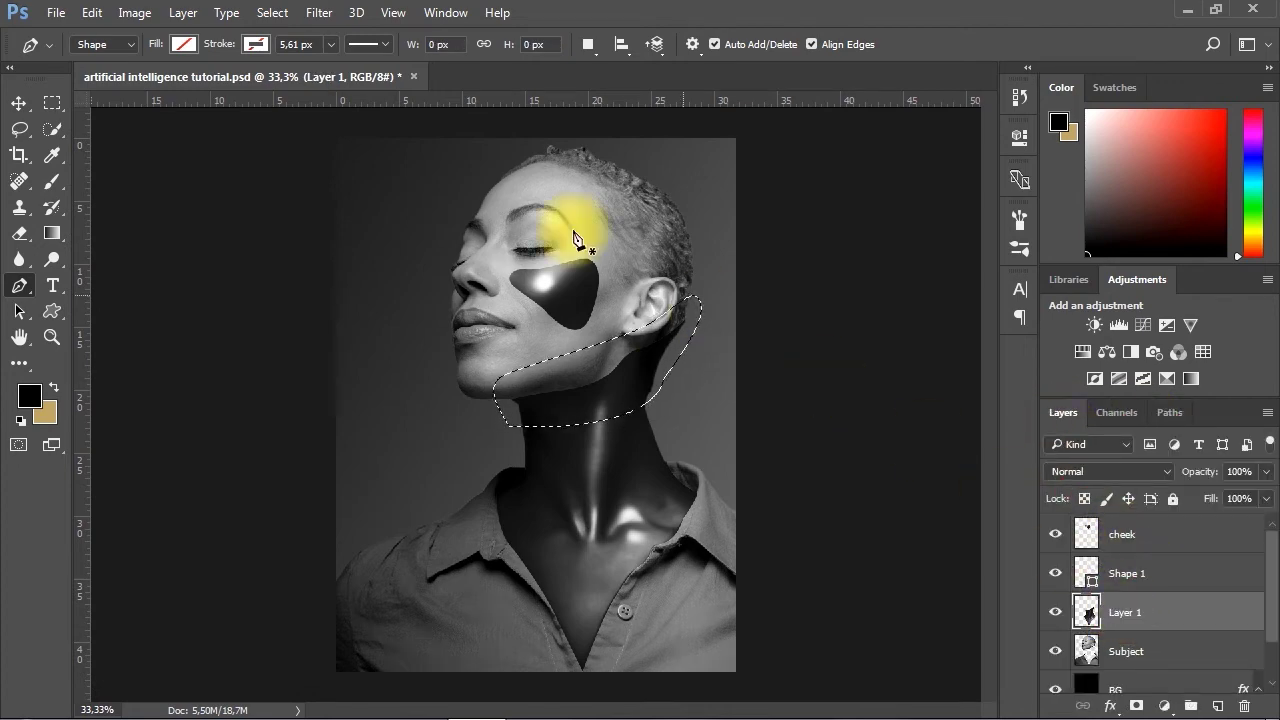
Cut the selected upper neck from Layer 1 and paste it in place on a new layer
{"action": "left_click", "coordinate": [91, 12]}
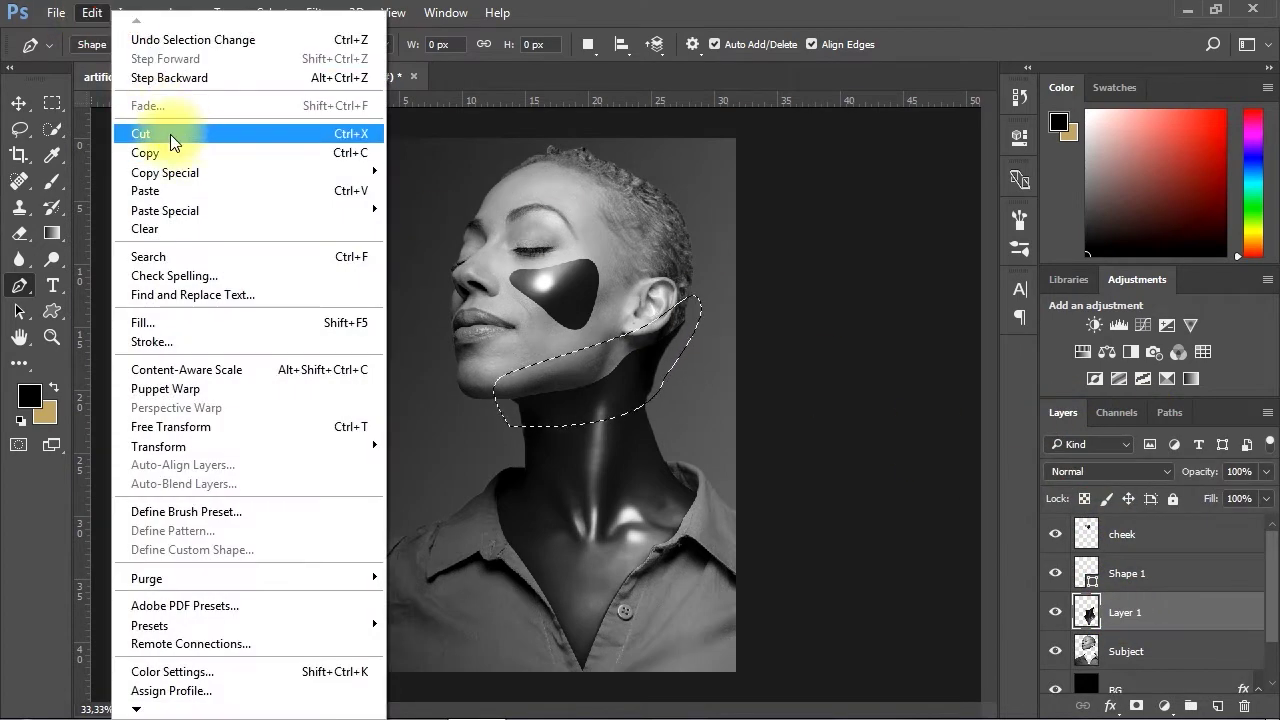
{"action": "left_click", "coordinate": [170, 134]}
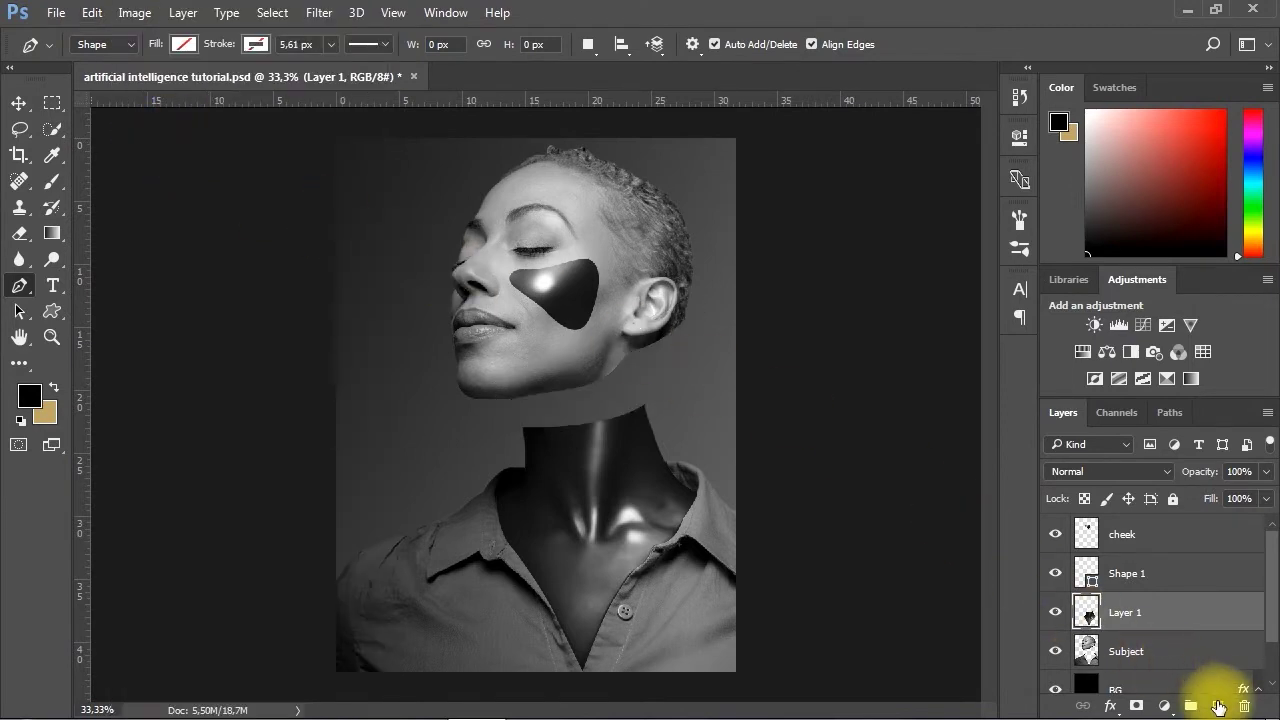
{"action": "left_click", "coordinate": [1217, 706]}
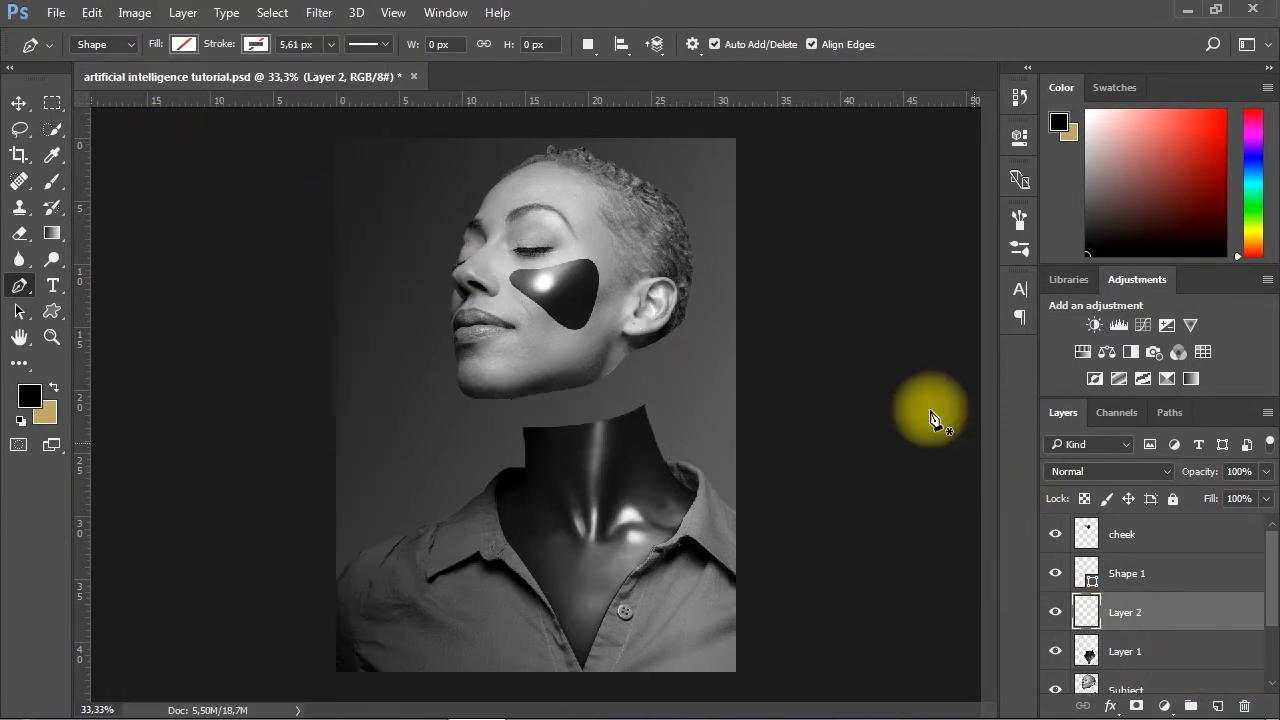
{"action": "left_click", "coordinate": [103, 15]}
{"action": "mouse_move", "coordinate": [205, 212]}
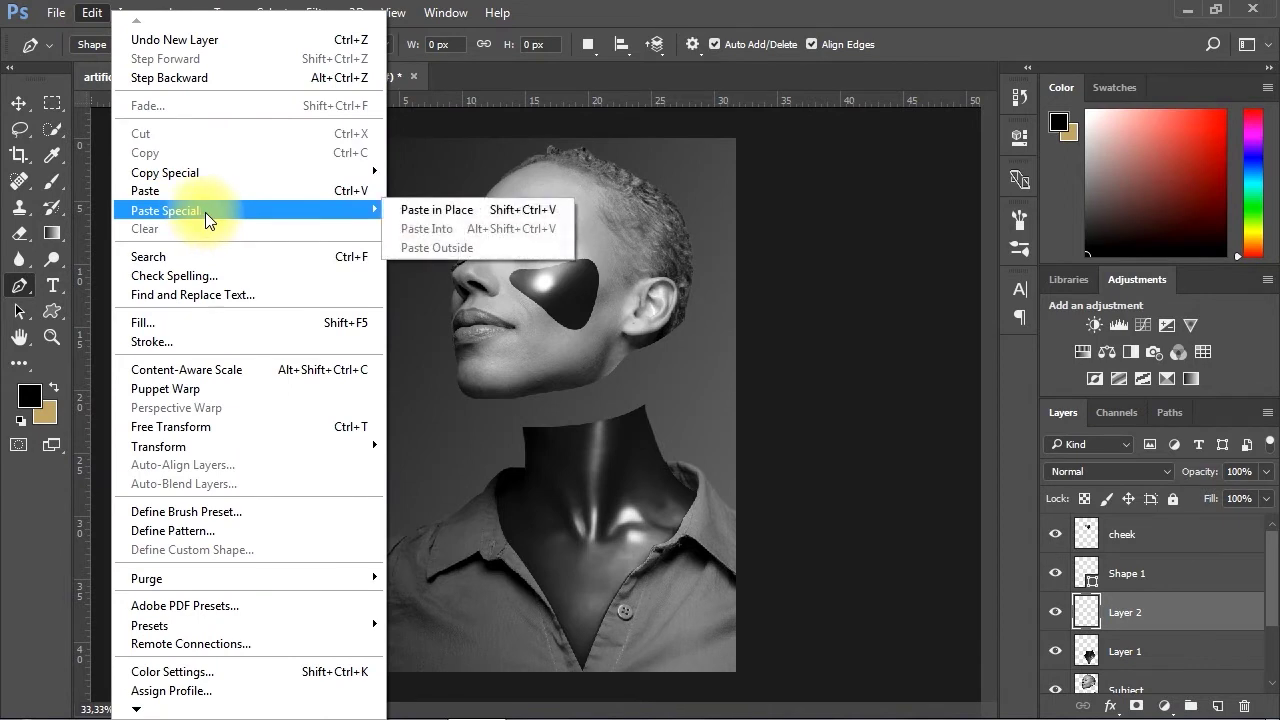
{"action": "left_click", "coordinate": [430, 210]}
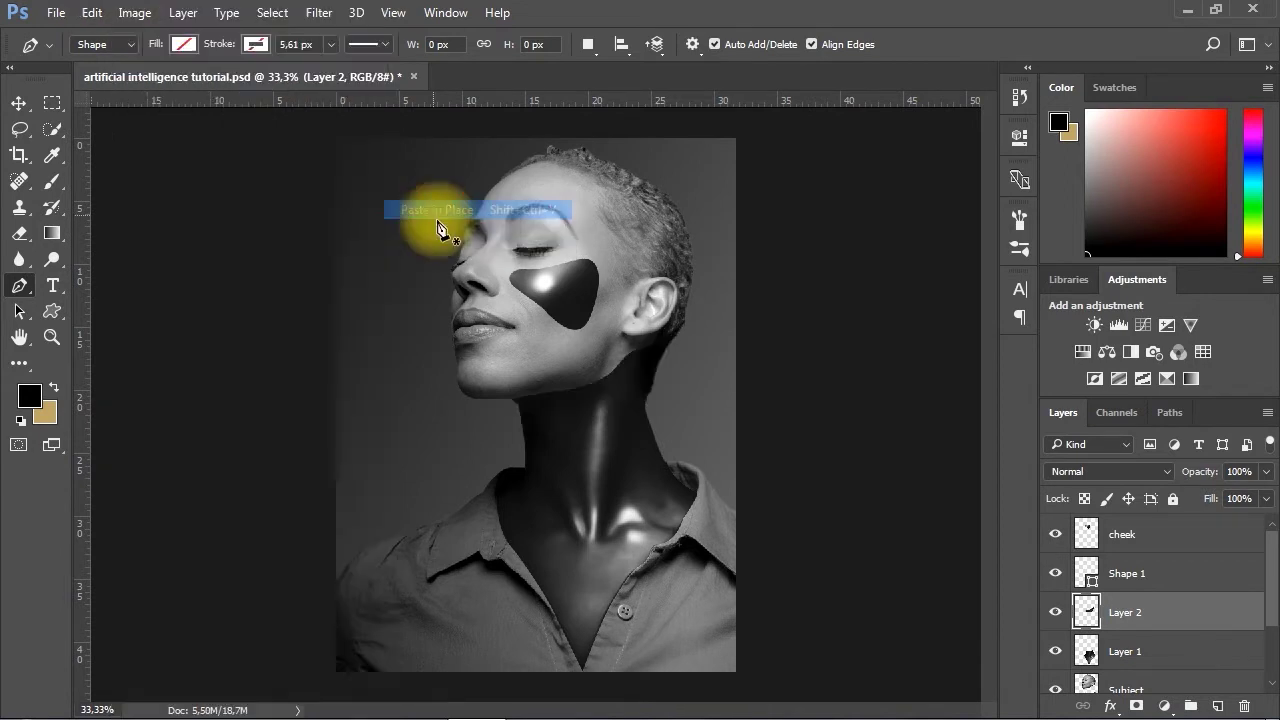
Rename the new neck piece's layer as upper neck and delete the leftover Shape 1 layer
{"action": "double_click", "coordinate": [1128, 612]}
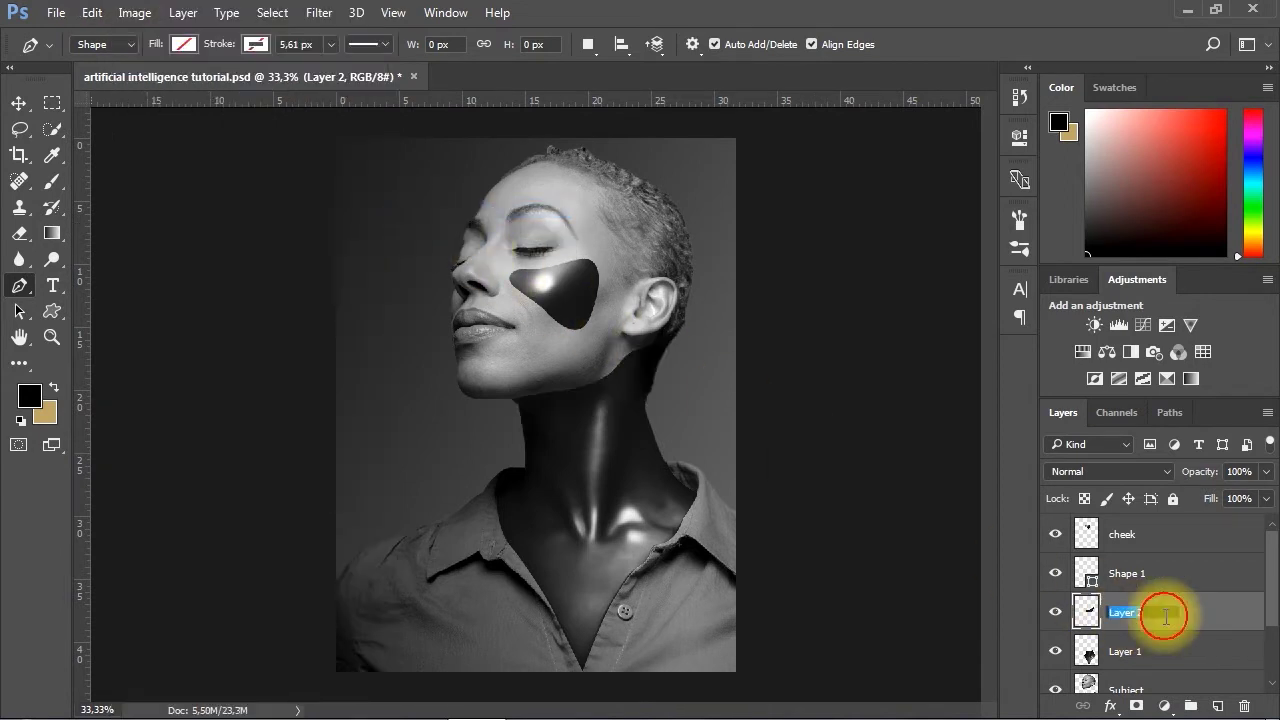
{"action": "left_click", "coordinate": [1240, 575]}
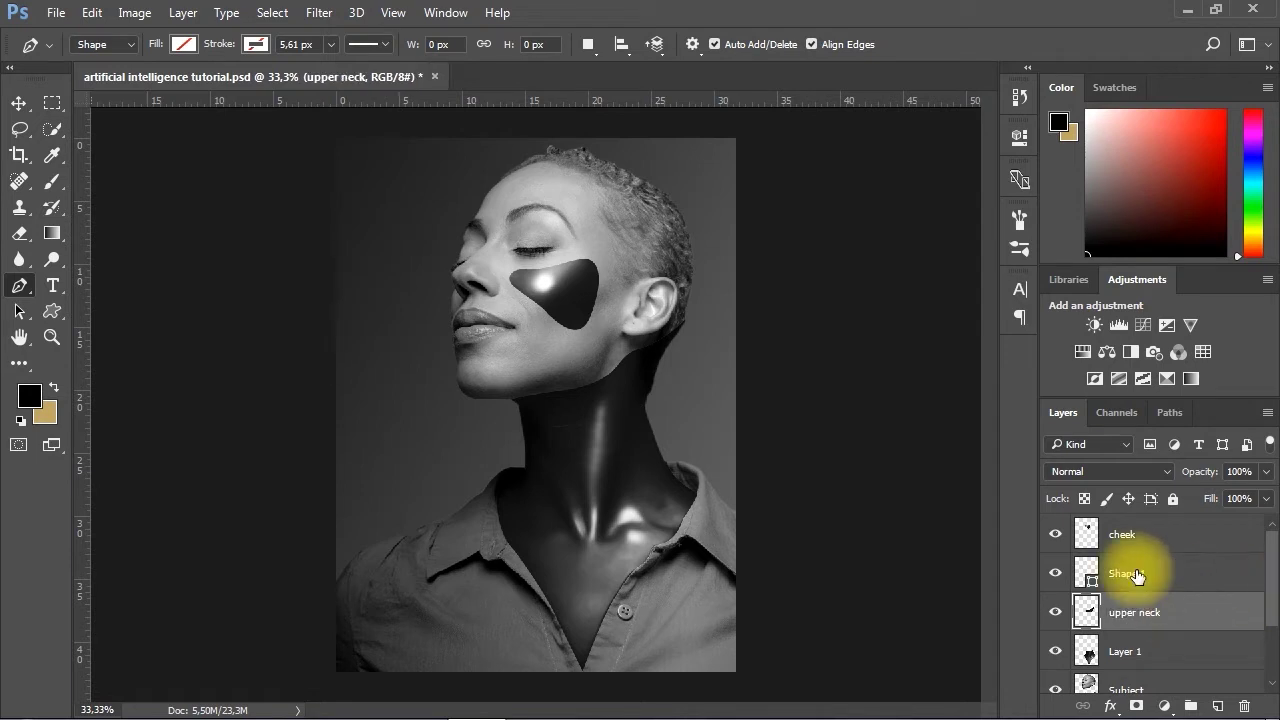
{"action": "key", "text": "Delete"}
{"action": "left_click", "coordinate": [1055, 573]}
Rename Layer 1 as neck and chest
{"action": "double_click", "coordinate": [1126, 614]}
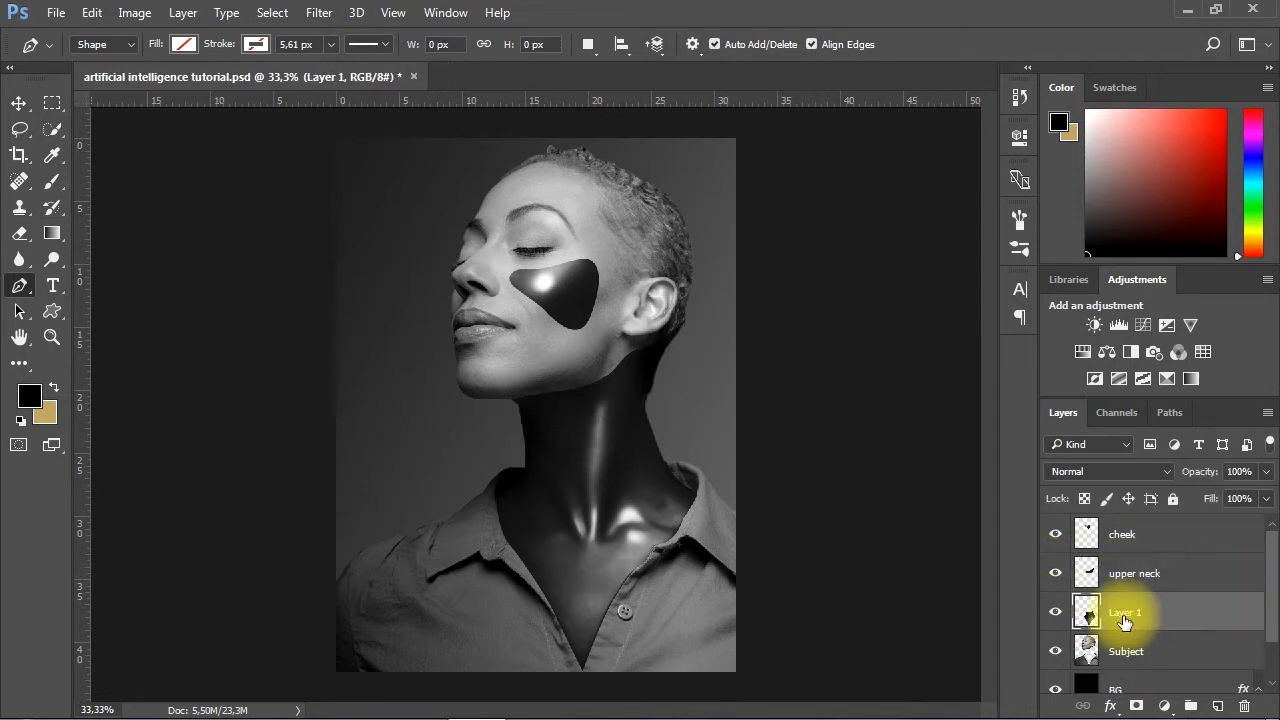
{"action": "type", "text": "neck and che"}
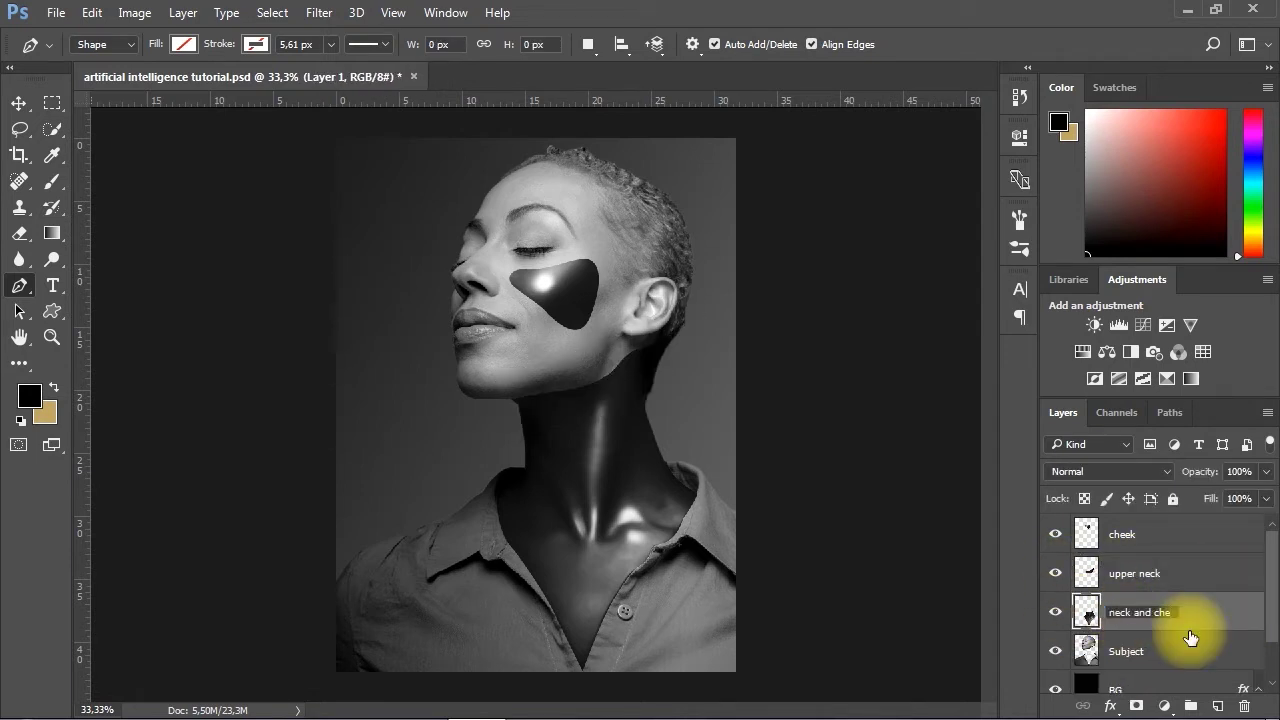
{"action": "type", "text": "st"}
{"action": "key", "text": "Return"}
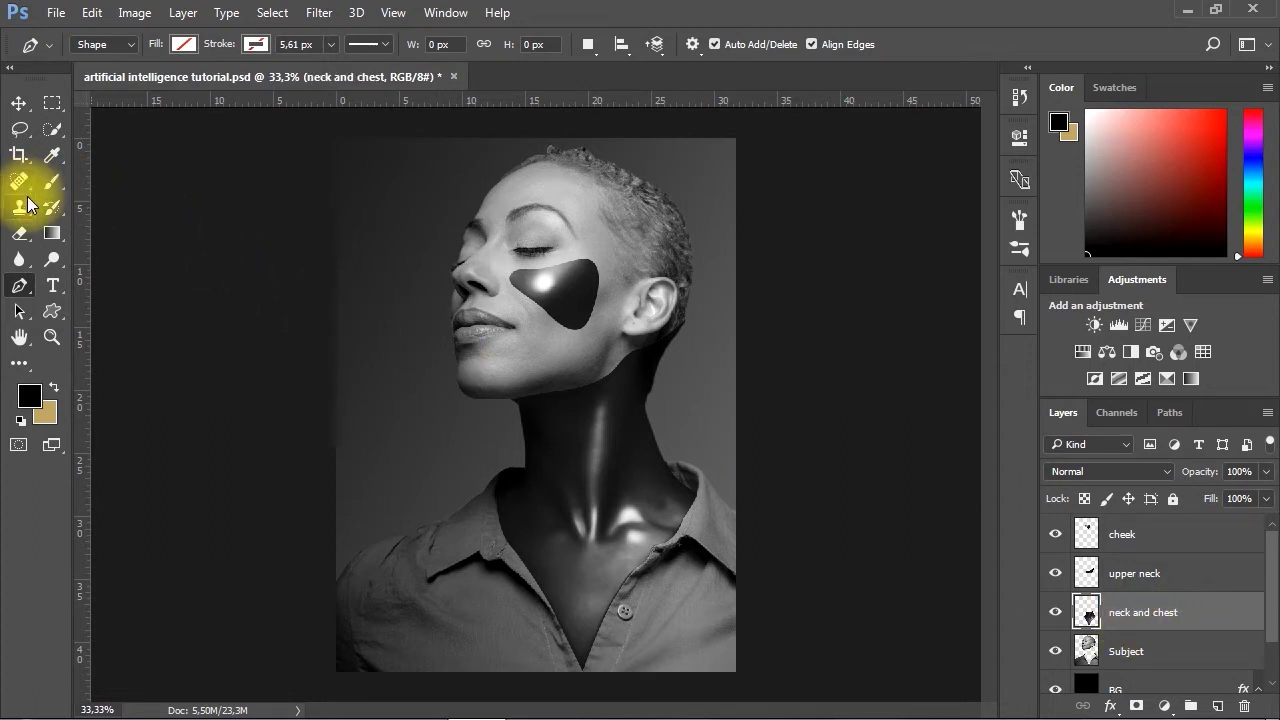
Draw a closed curved Pen path about 509 by 269 px across the middle of the neck
{"action": "left_click", "coordinate": [673, 446]}
{"action": "mouse_move", "coordinate": [518, 455]}
{"action": "left_mouse_down"}
{"action": "mouse_move", "coordinate": [471, 443]}
{"action": "mouse_move", "coordinate": [454, 397]}
{"action": "mouse_move", "coordinate": [516, 438]}
{"action": "left_mouse_up"}
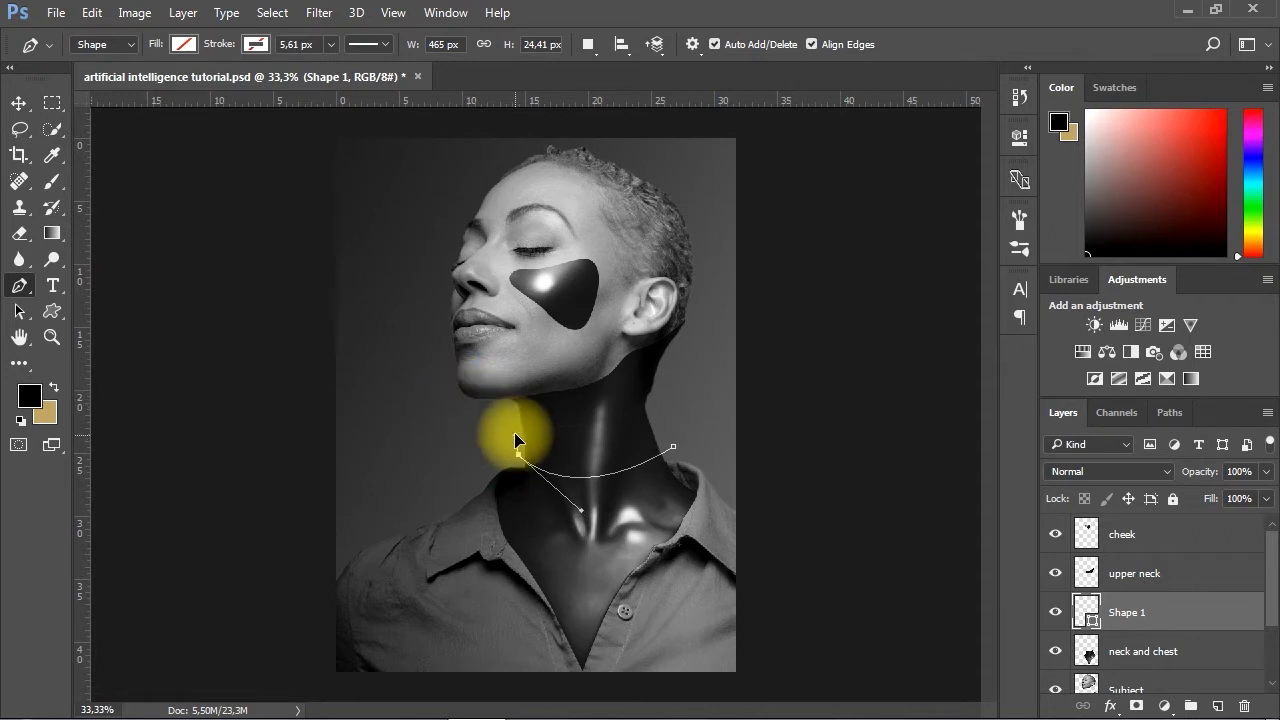
{"action": "left_click", "coordinate": [537, 412]}
{"action": "left_click", "coordinate": [667, 388]}
{"action": "left_click", "coordinate": [673, 446]}
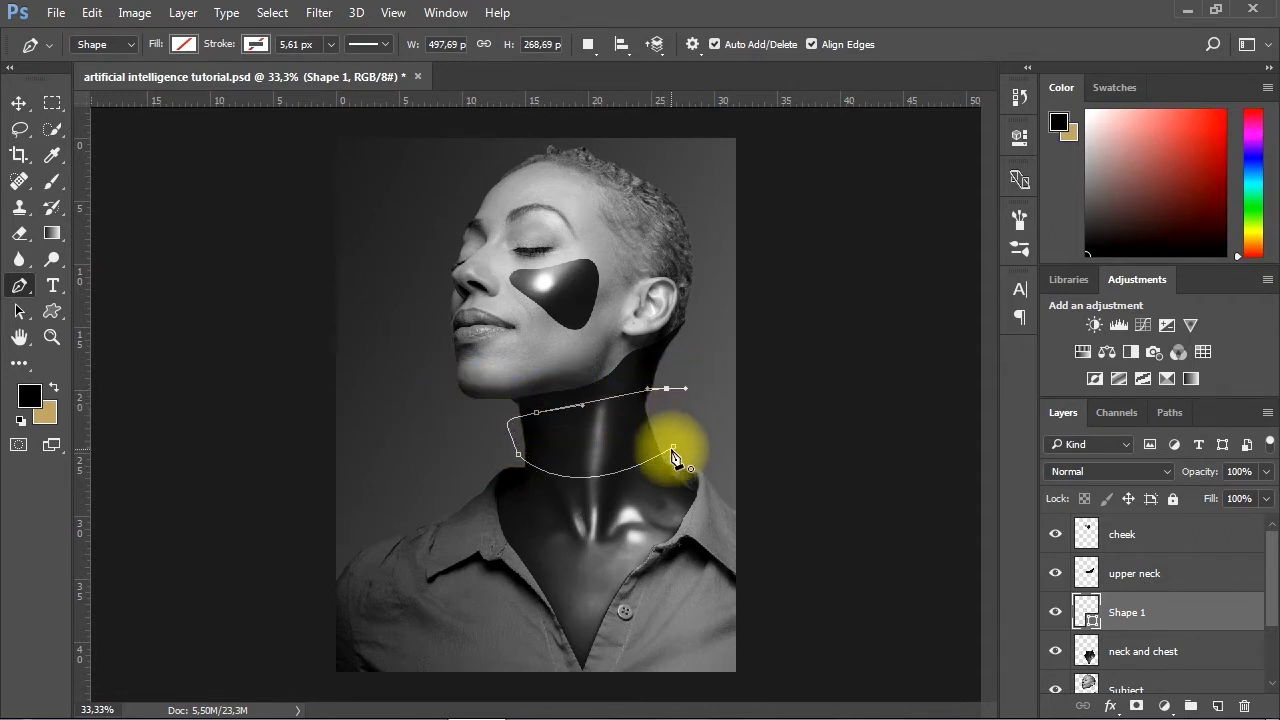
Load the mid-neck path as a selection and return to the layer list
{"action": "left_click", "coordinate": [1167, 413]}
{"action": "left_click", "coordinate": [1092, 468]}
{"action": "left_click", "coordinate": [1092, 468], "text": "ctrl"}
{"action": "left_click", "coordinate": [1063, 412]}
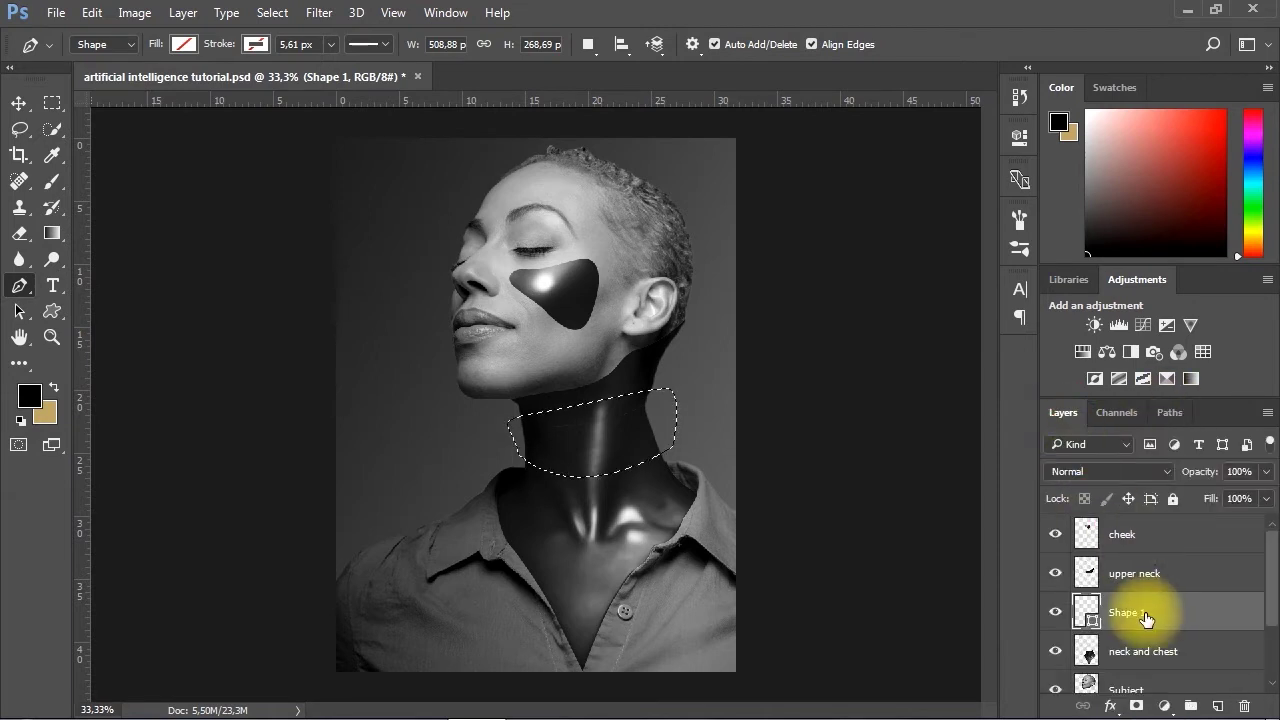
Clear the selected band from the neck and chest layer and delete the leftover Shape 1 layer
{"action": "left_click", "coordinate": [1121, 653]}
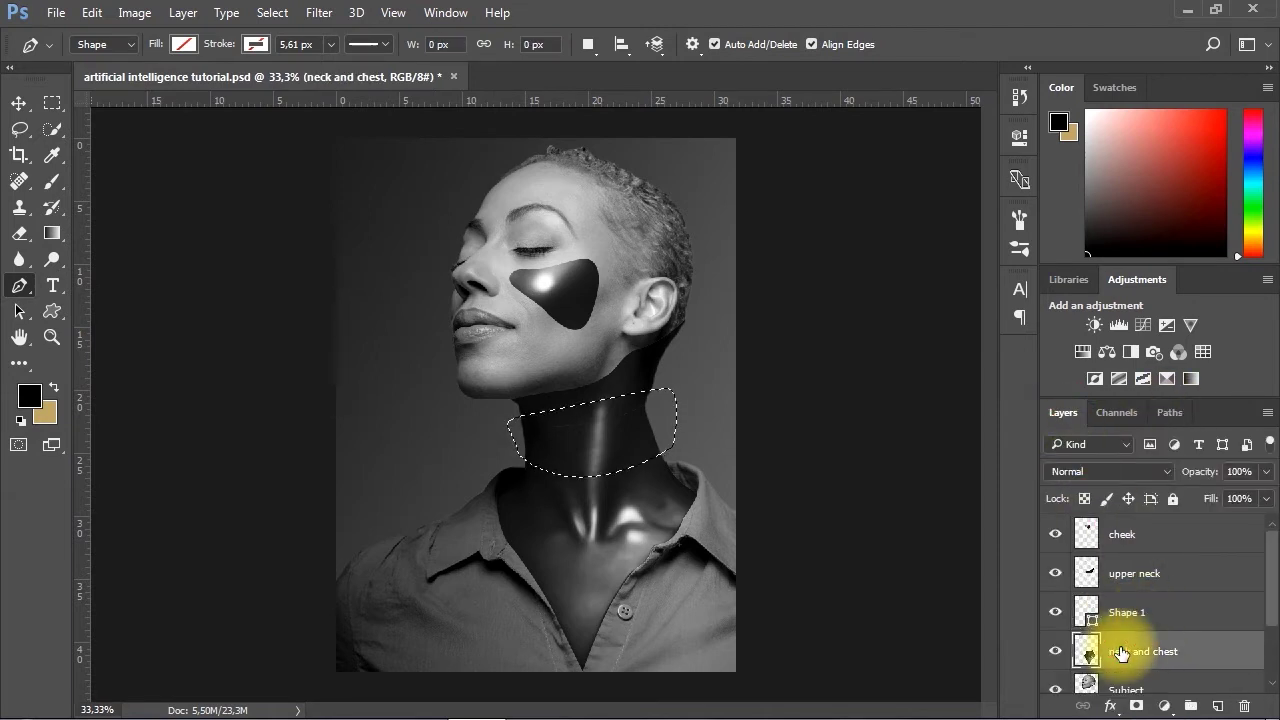
{"action": "key", "text": "Delete"}
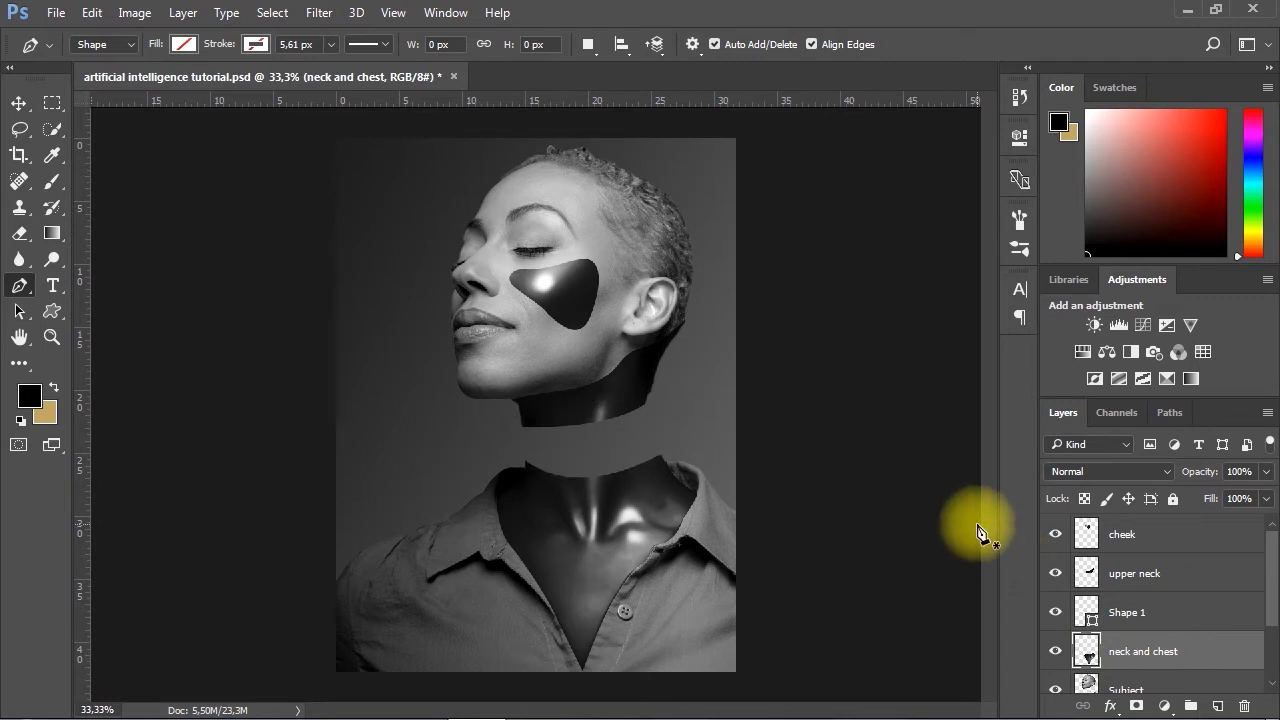
{"action": "left_click", "coordinate": [1127, 612]}
{"action": "key", "text": "Delete"}
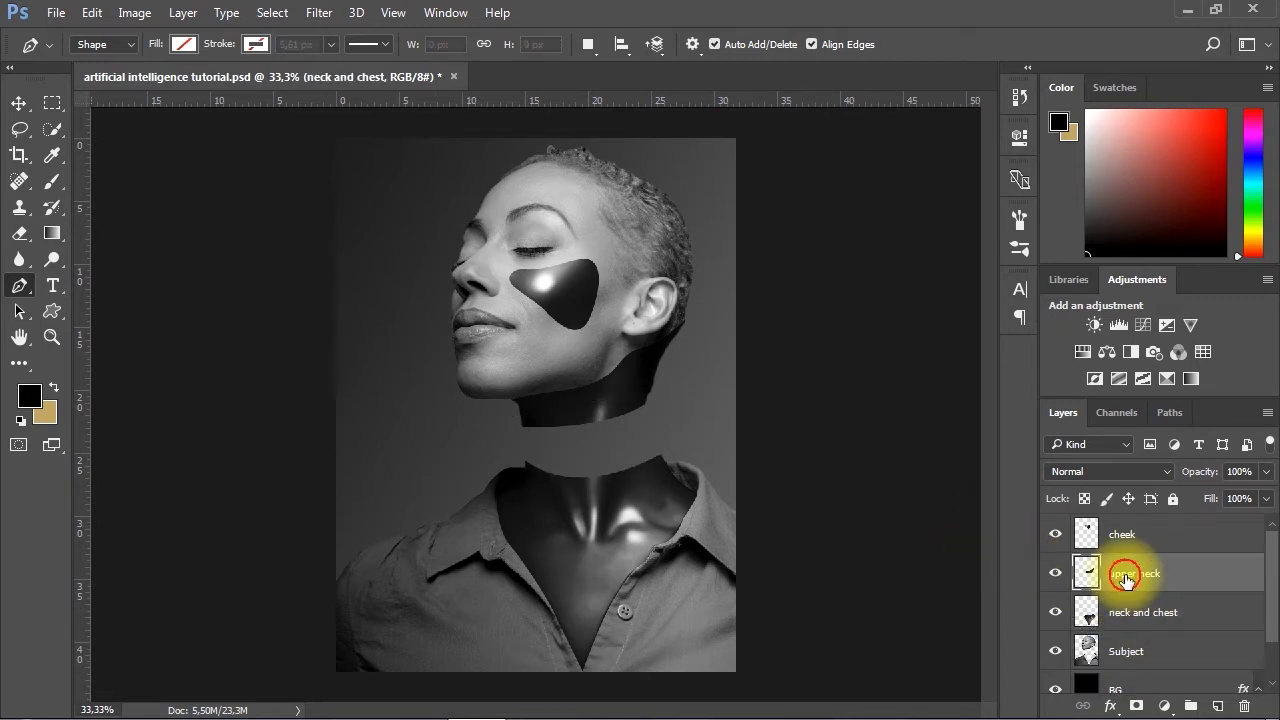
Isolate the neck and chest layer to check the cut piece, and make all layers visible again
{"action": "left_click", "coordinate": [1130, 573]}
{"action": "left_click", "coordinate": [1056, 652]}
{"action": "left_click", "coordinate": [1055, 610], "text": "alt"}
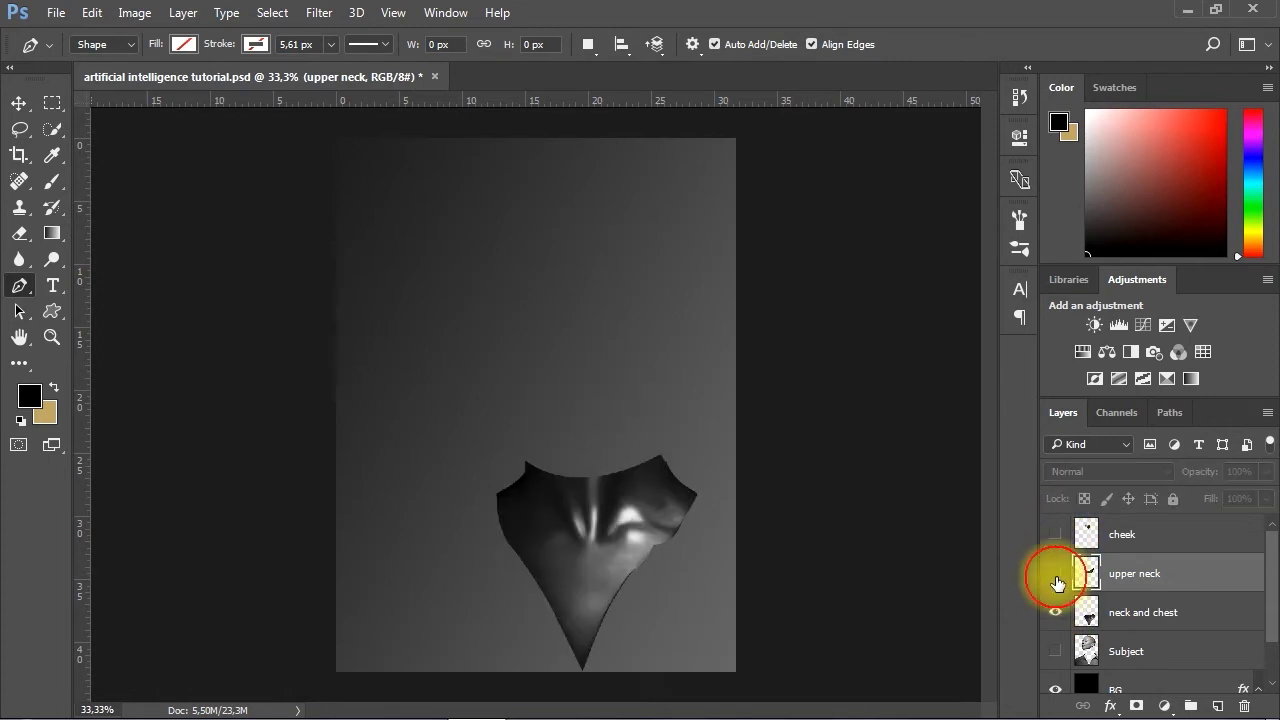
{"action": "left_click", "coordinate": [1055, 612], "text": "alt"}
{"action": "left_click", "coordinate": [1055, 652]}
{"action": "left_click", "coordinate": [19, 103]}
{"action": "left_click", "coordinate": [909, 543]}
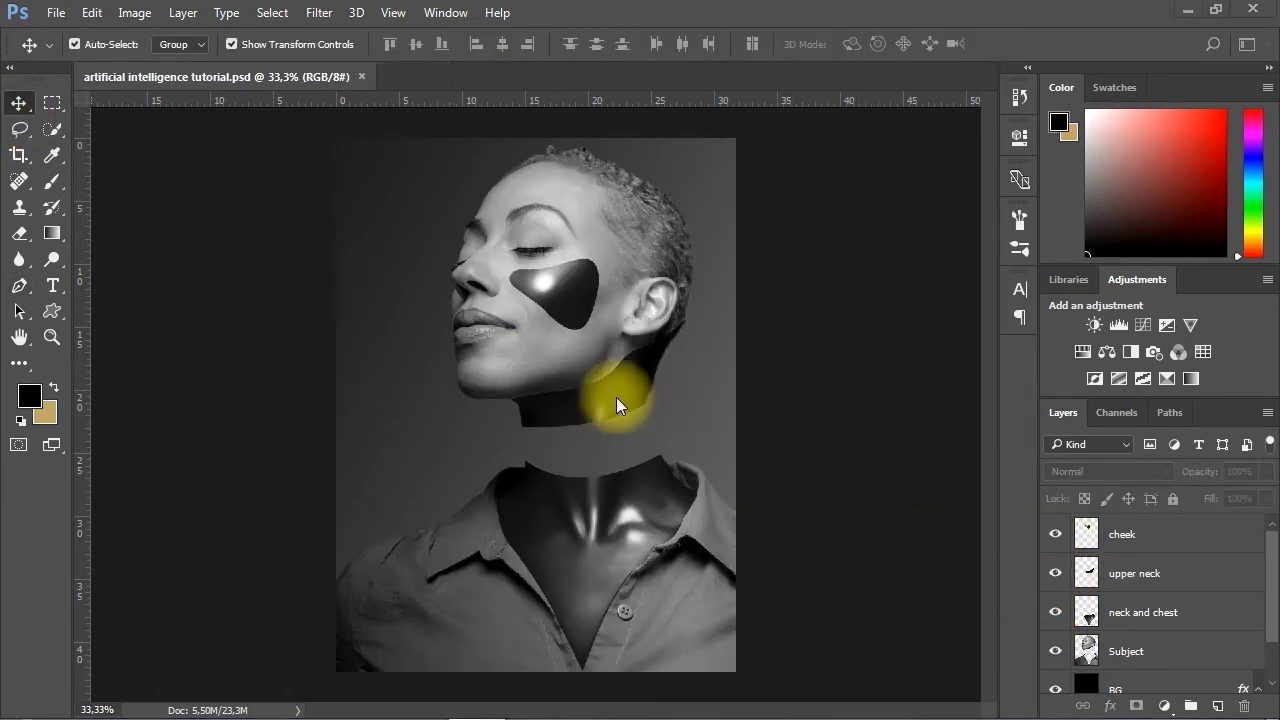
Add an Inner Shadow effect to the cheek layer through its blending options
{"action": "scroll", "coordinate": [591, 400], "scroll_direction": "up", "scroll_amount": 1}
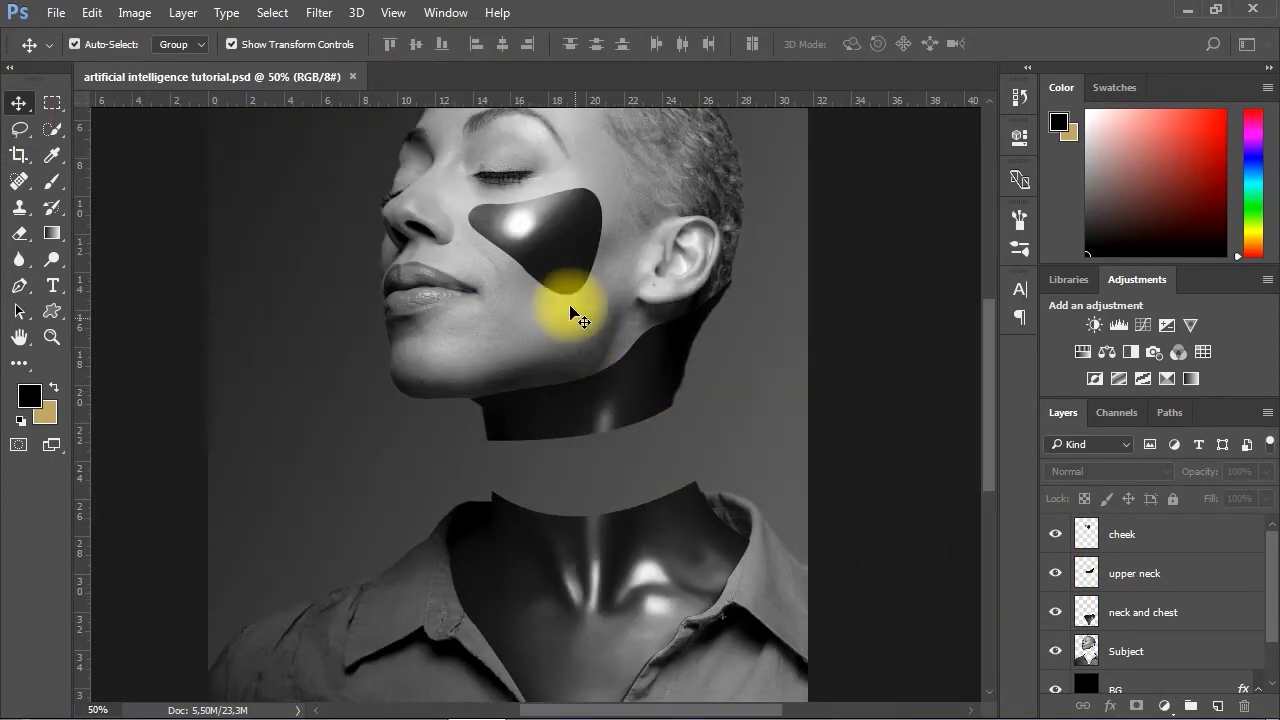
{"action": "left_click_drag", "start_coordinate": [582, 283], "coordinate": [320, 309]}
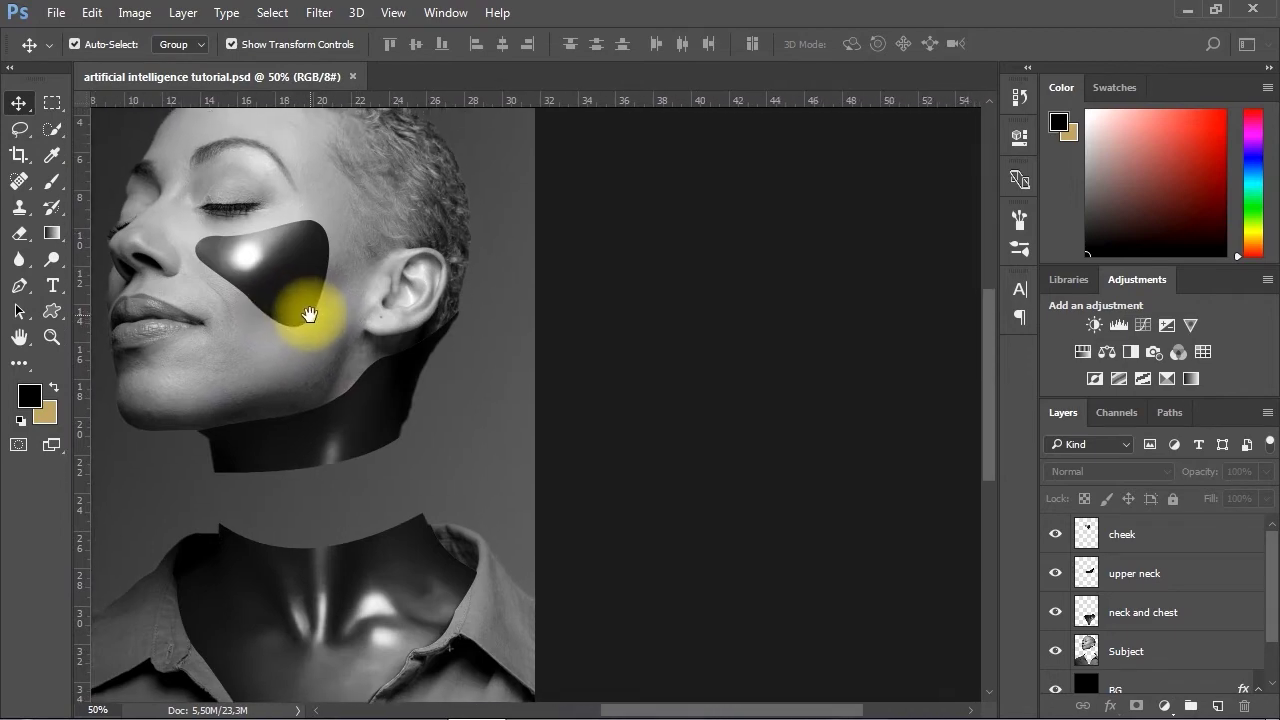
{"action": "right_click", "coordinate": [1125, 535]}
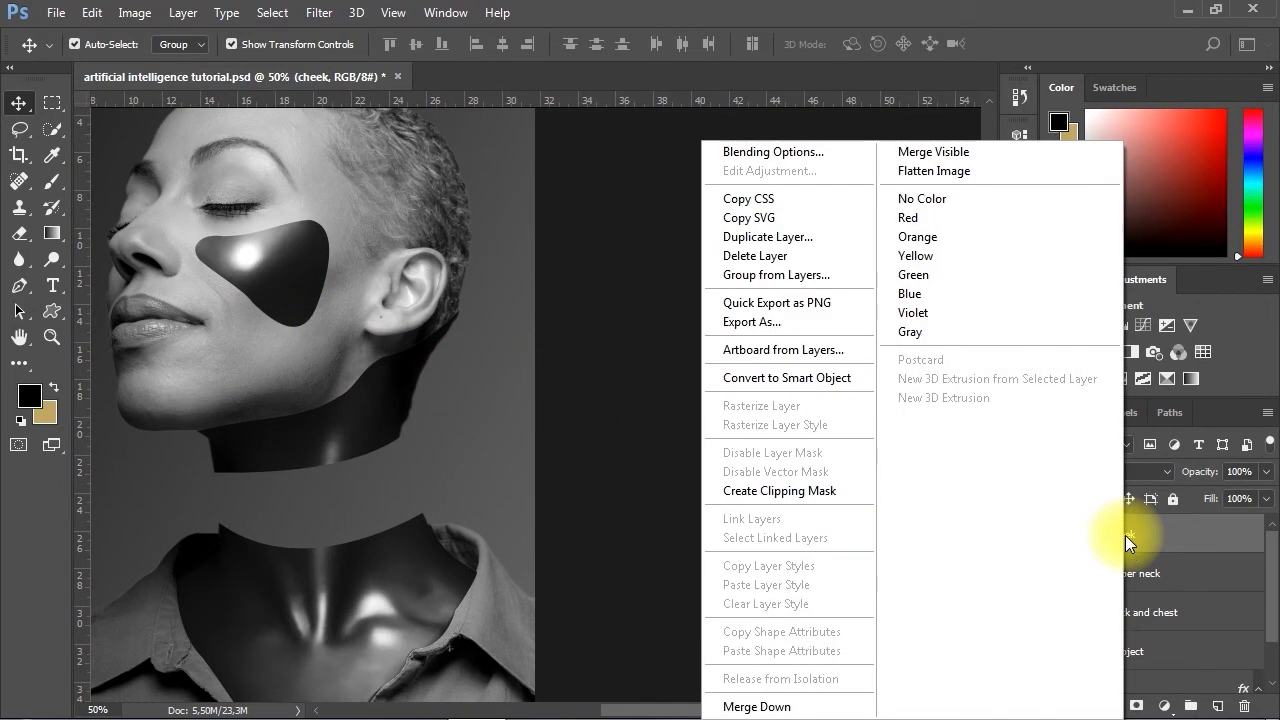
{"action": "left_click", "coordinate": [753, 154]}
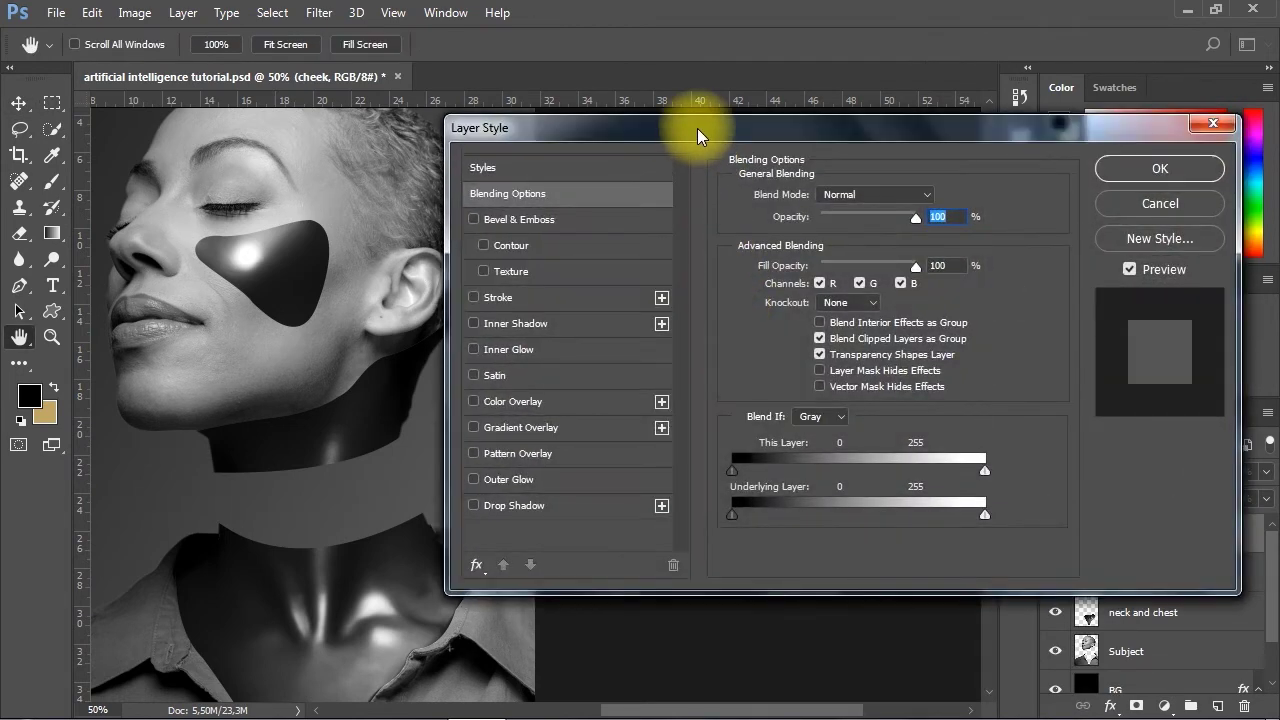
{"action": "mouse_move", "coordinate": [697, 128]}
{"action": "left_mouse_down"}
{"action": "mouse_move", "coordinate": [689, 150]}
{"action": "mouse_move", "coordinate": [678, 133]}
{"action": "left_mouse_up"}
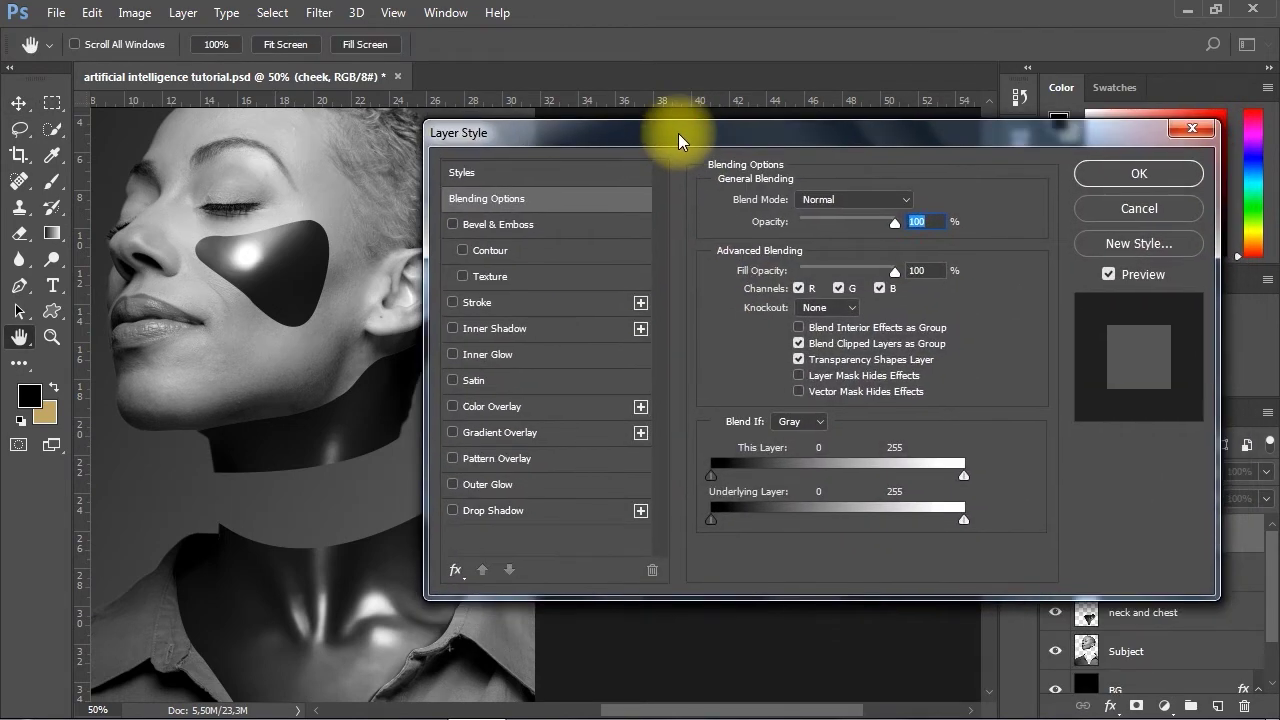
{"action": "left_click", "coordinate": [490, 329]}
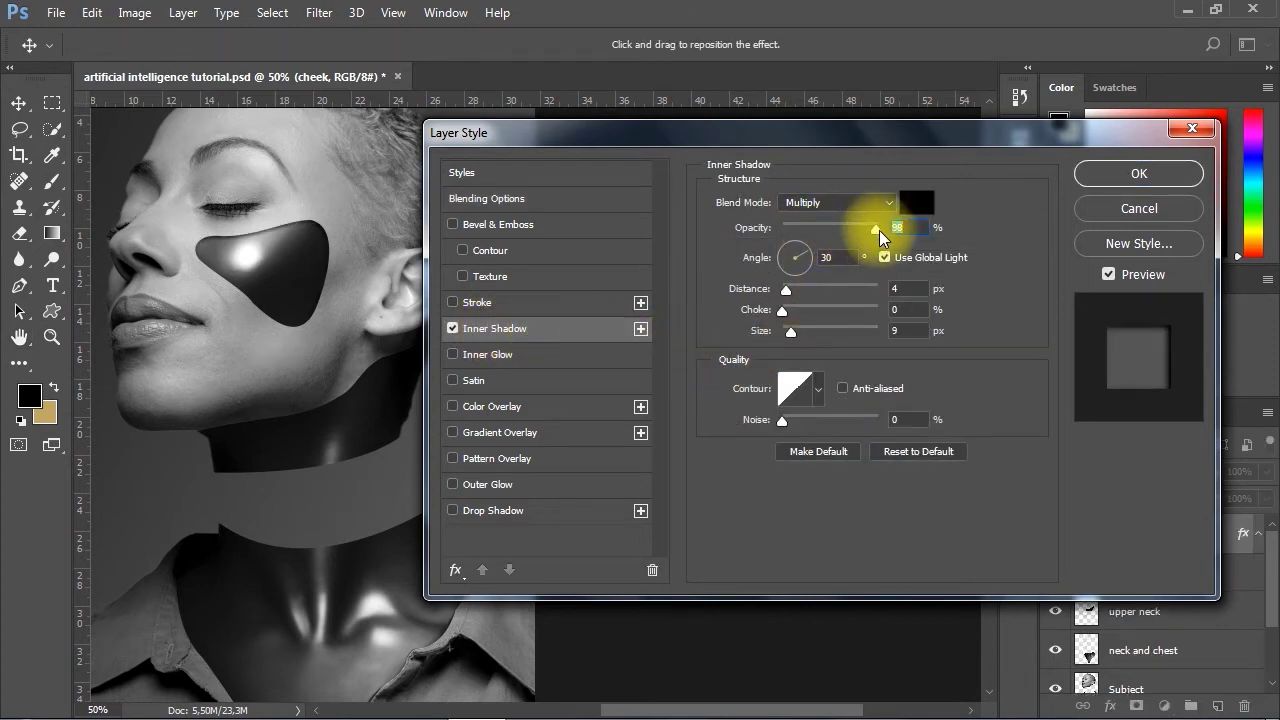
Set the inner shadow to 100% opacity, 51° angle, 13 px distance, 18% choke and 21 px size
{"action": "left_click", "coordinate": [804, 247]}
{"action": "left_click", "coordinate": [900, 288]}
{"action": "type", "text": "13"}
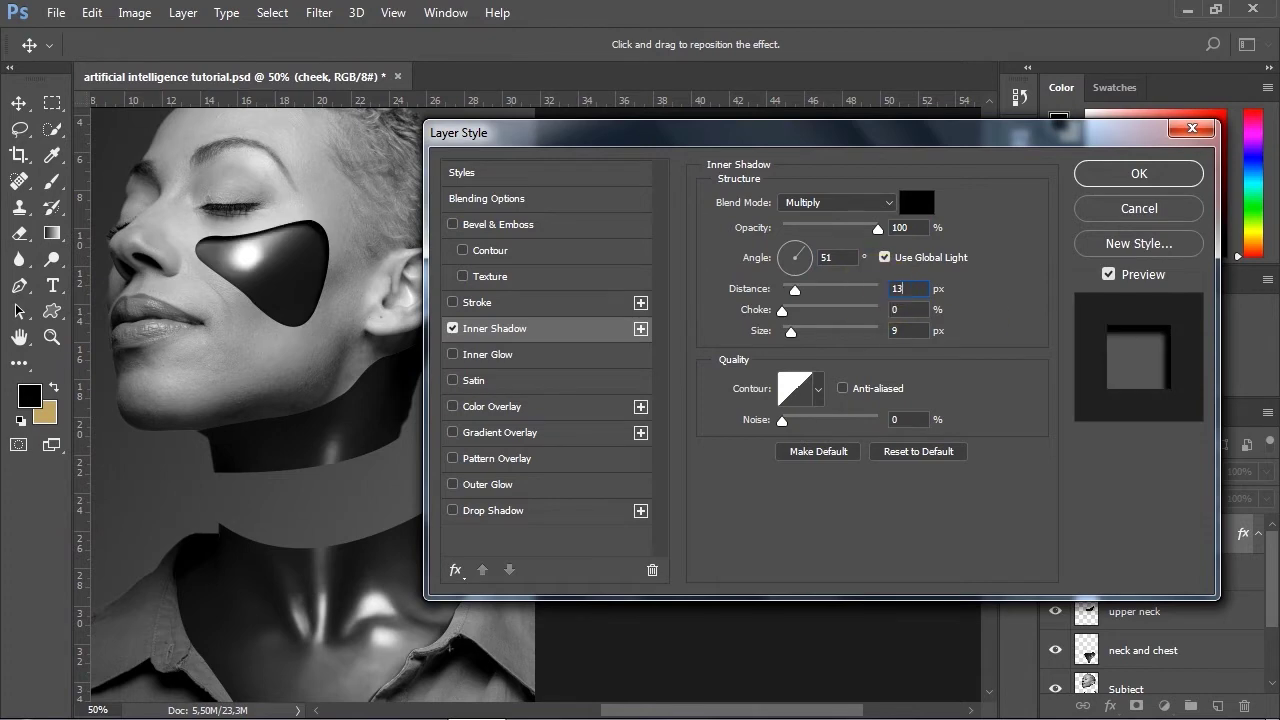
{"action": "left_click", "coordinate": [901, 306]}
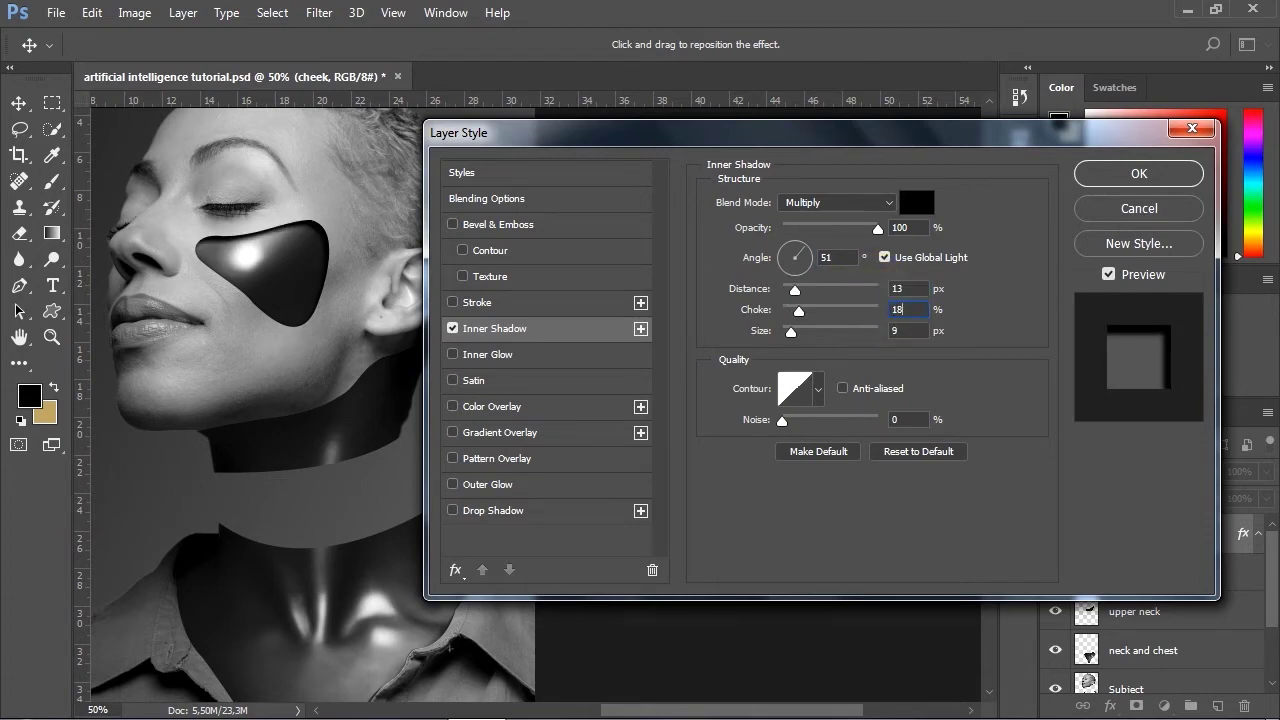
{"action": "type", "text": "18"}
{"action": "key", "text": "Tab"}
{"action": "type", "text": "21"}
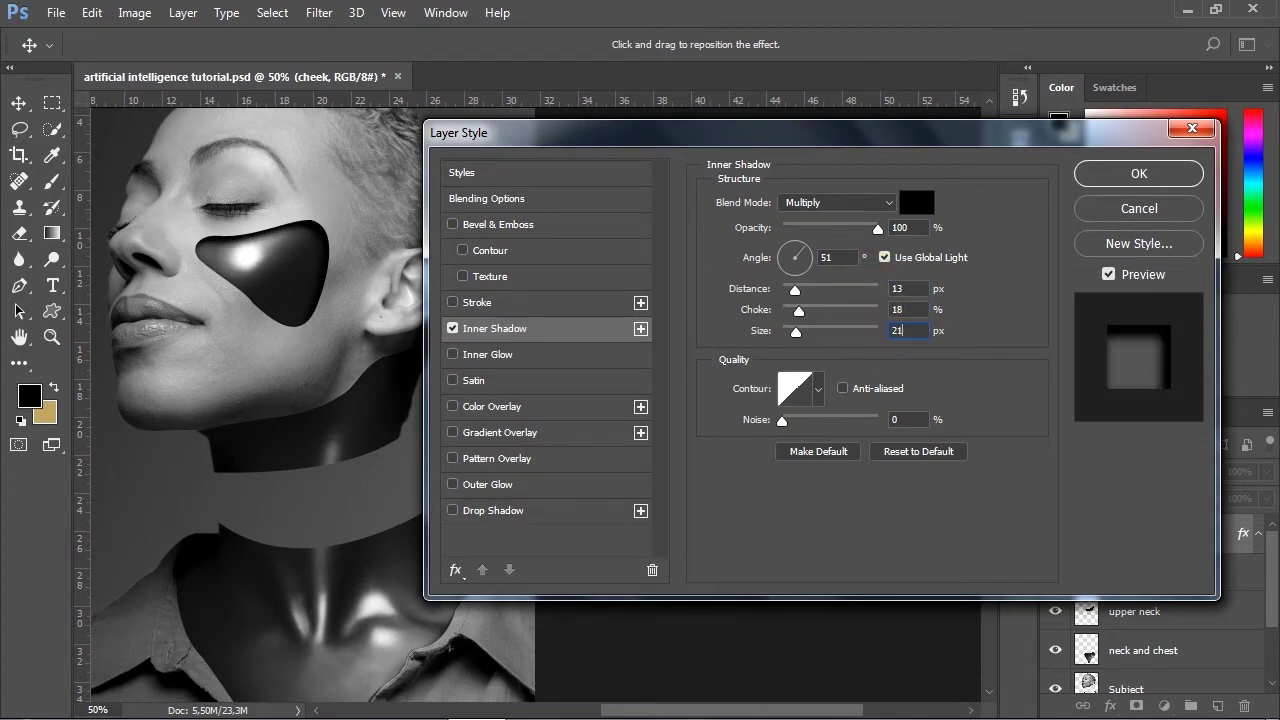
Turn off Use Global Light for the inner shadow, fine-tune its angle and apply the layer style
{"action": "left_click", "coordinate": [884, 257]}
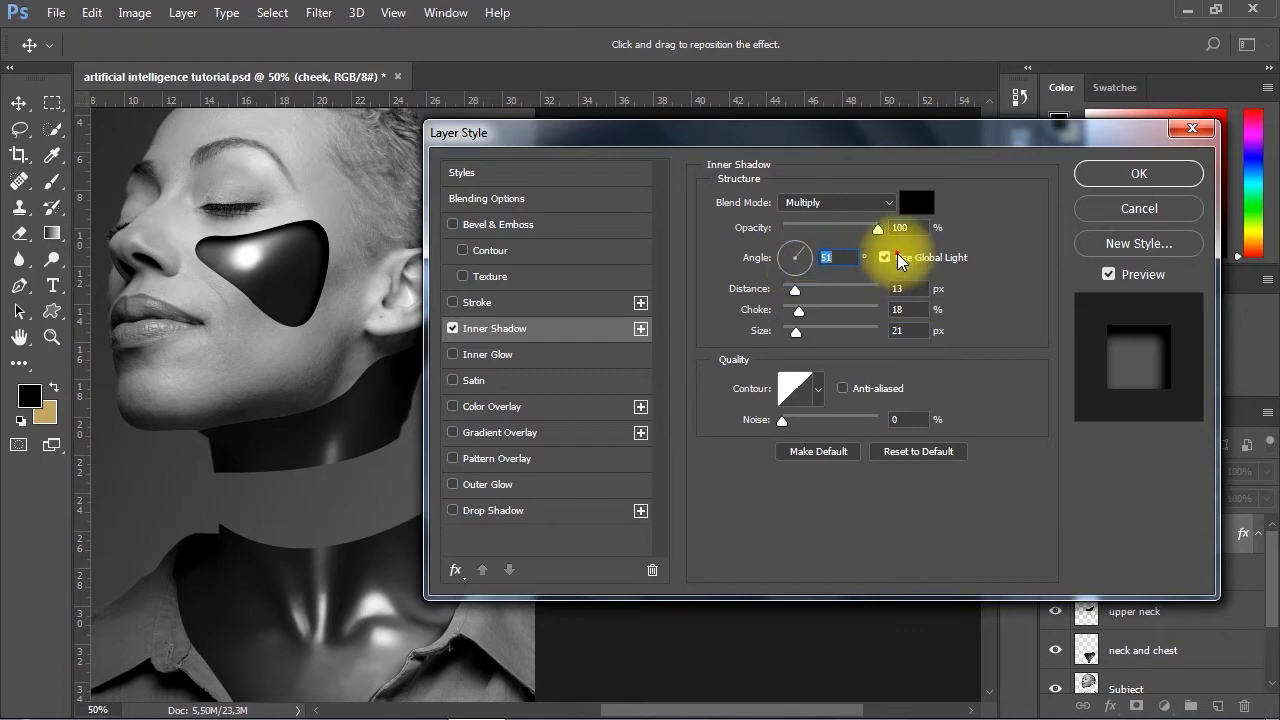
{"action": "left_click", "coordinate": [812, 256]}
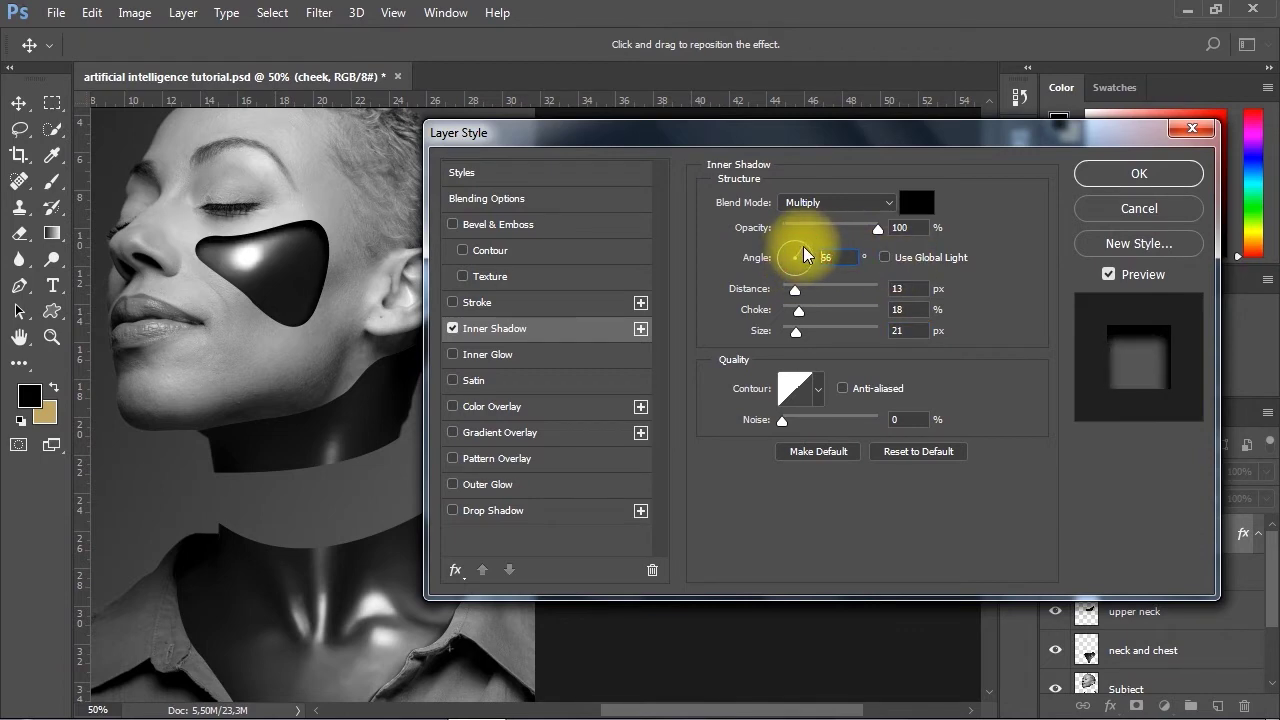
{"action": "left_click", "coordinate": [801, 245]}
{"action": "left_click_drag", "start_coordinate": [971, 137], "coordinate": [945, 137]}
{"action": "key", "text": "Return"}
Deselect the cheek layer and save the document
{"action": "scroll", "coordinate": [600, 345], "scroll_direction": "left", "scroll_amount": 5}
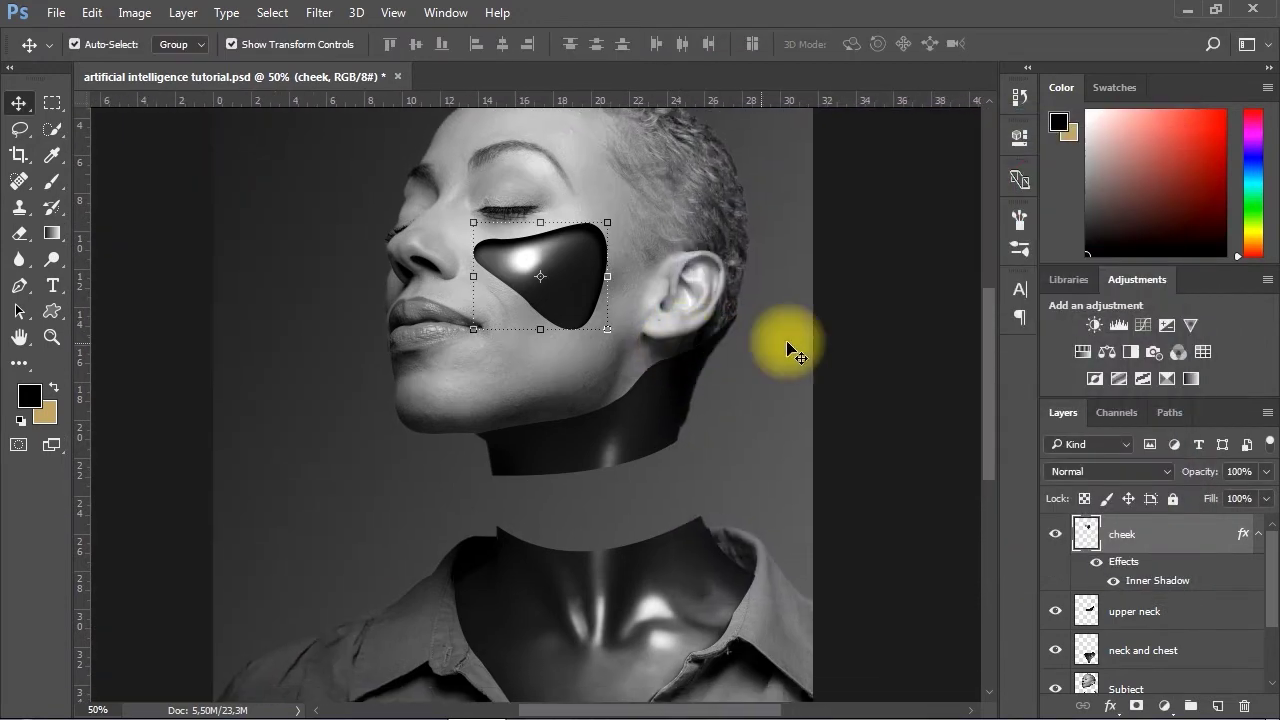
{"action": "left_click", "coordinate": [869, 309]}
{"action": "scroll", "coordinate": [590, 398], "scroll_direction": "down", "scroll_amount": 1}
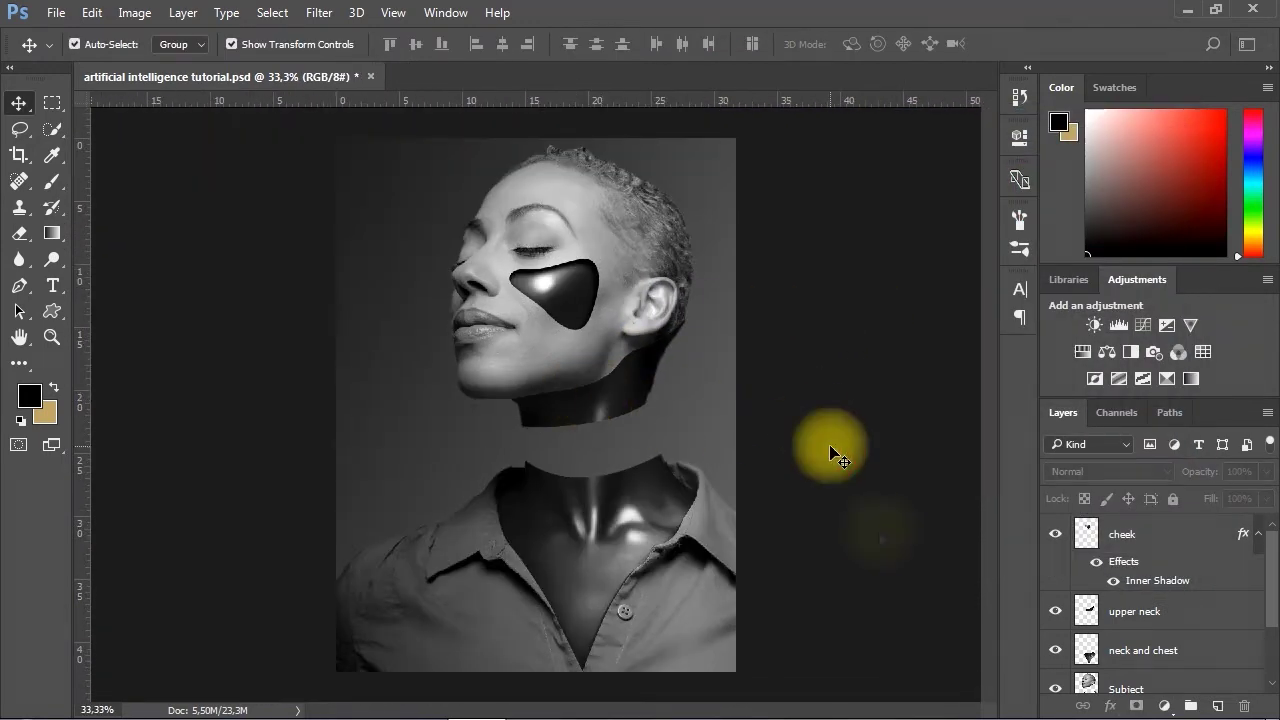
{"action": "key", "text": "ctrl+s"}
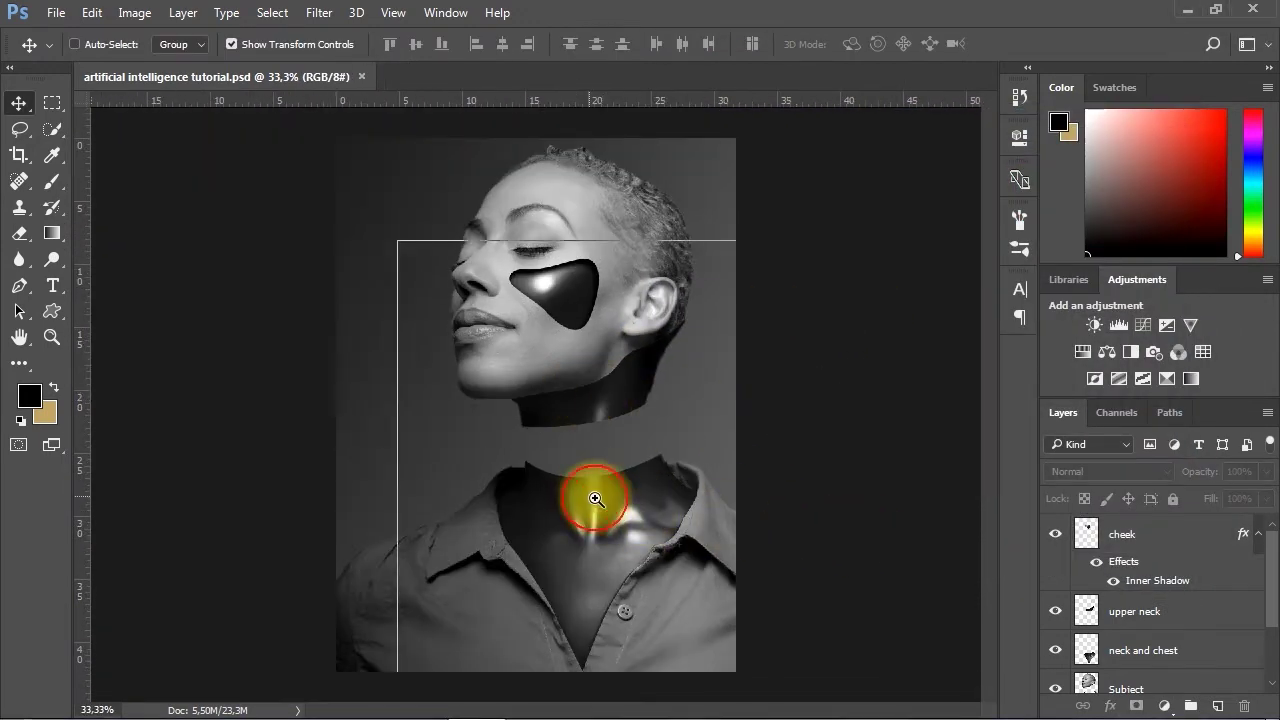
Draw a closed lens-shaped Pen path about 409 by 87 px over the lower neck opening, following its cut edge
{"action": "scroll", "coordinate": [594, 497], "scroll_direction": "up", "scroll_amount": 2}
{"action": "left_click_drag", "start_coordinate": [574, 457], "coordinate": [608, 423]}
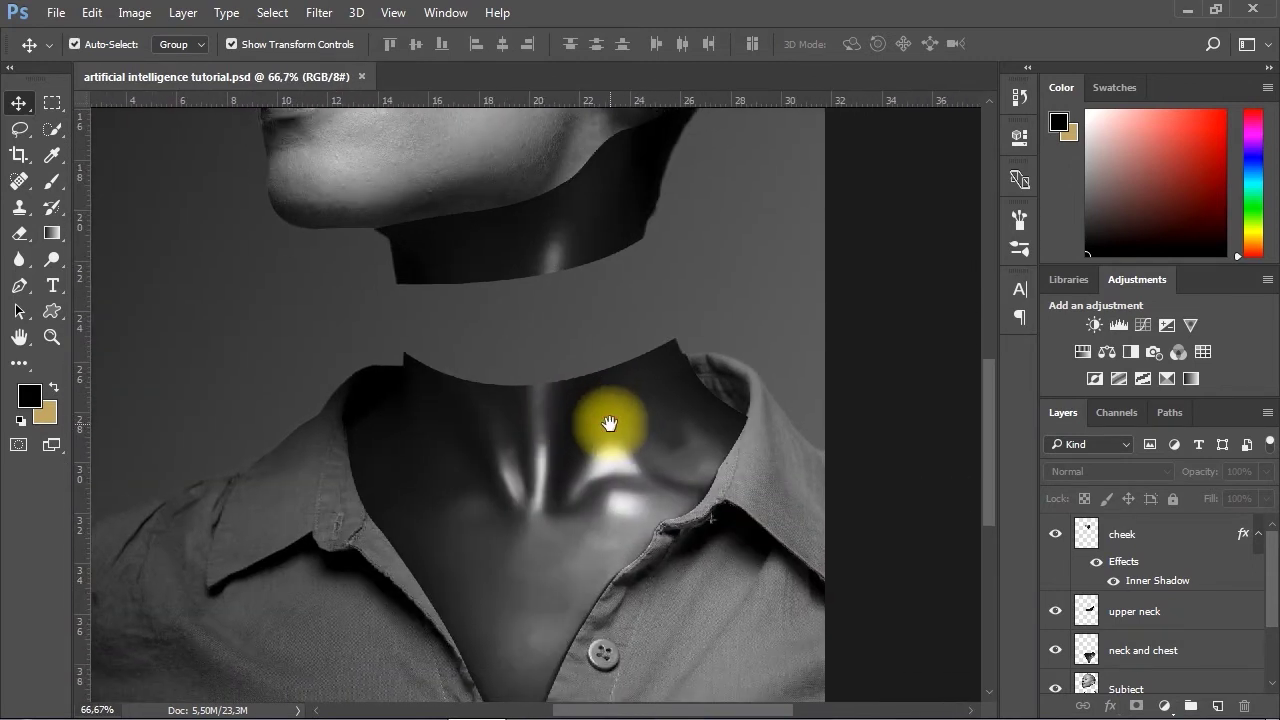
{"action": "scroll", "coordinate": [583, 420], "scroll_direction": "up", "scroll_amount": 1}
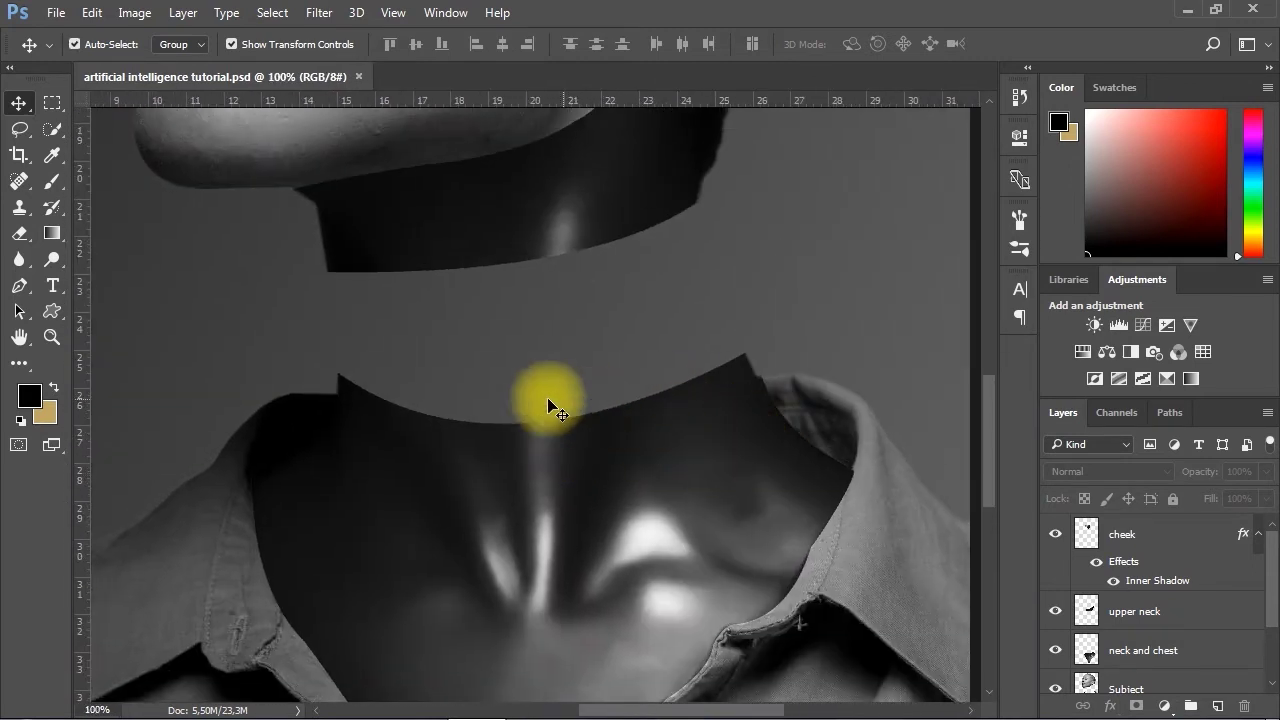
{"action": "key", "text": "p"}
{"action": "scroll", "coordinate": [740, 357], "scroll_direction": "up", "scroll_amount": 1}
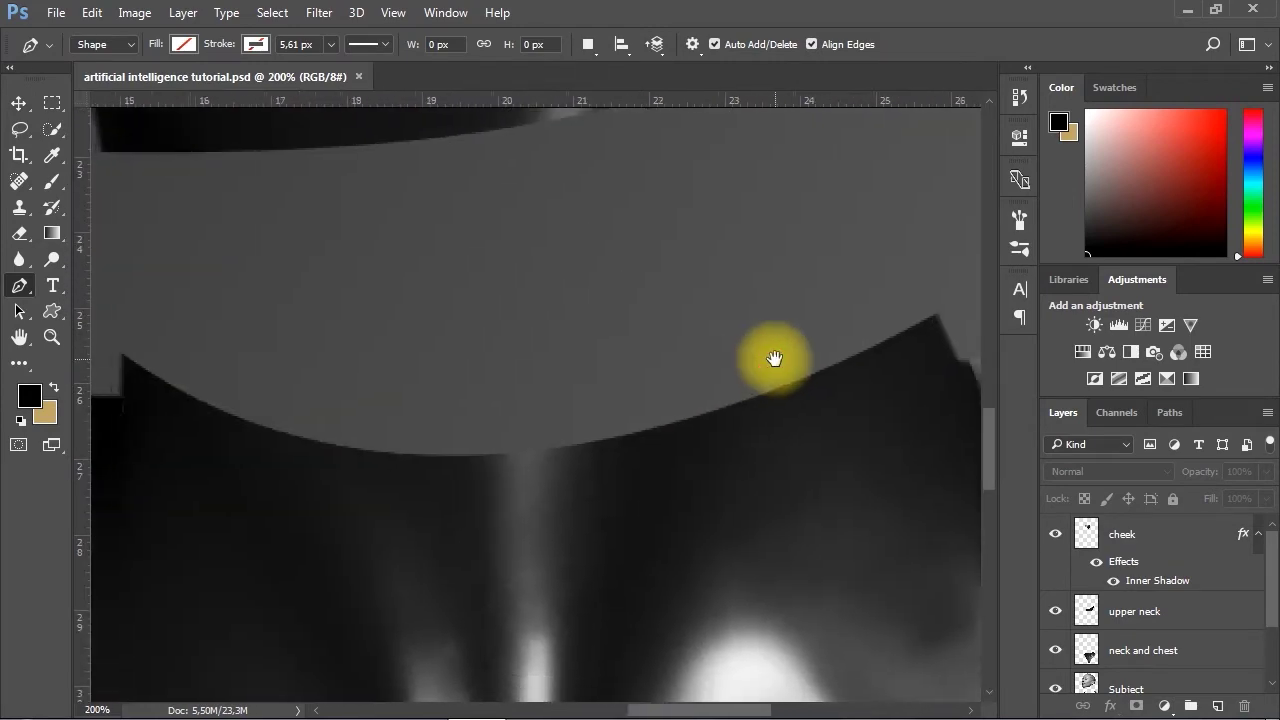
{"action": "left_click", "coordinate": [932, 322]}
{"action": "scroll", "coordinate": [171, 370], "scroll_direction": "down", "scroll_amount": 1}
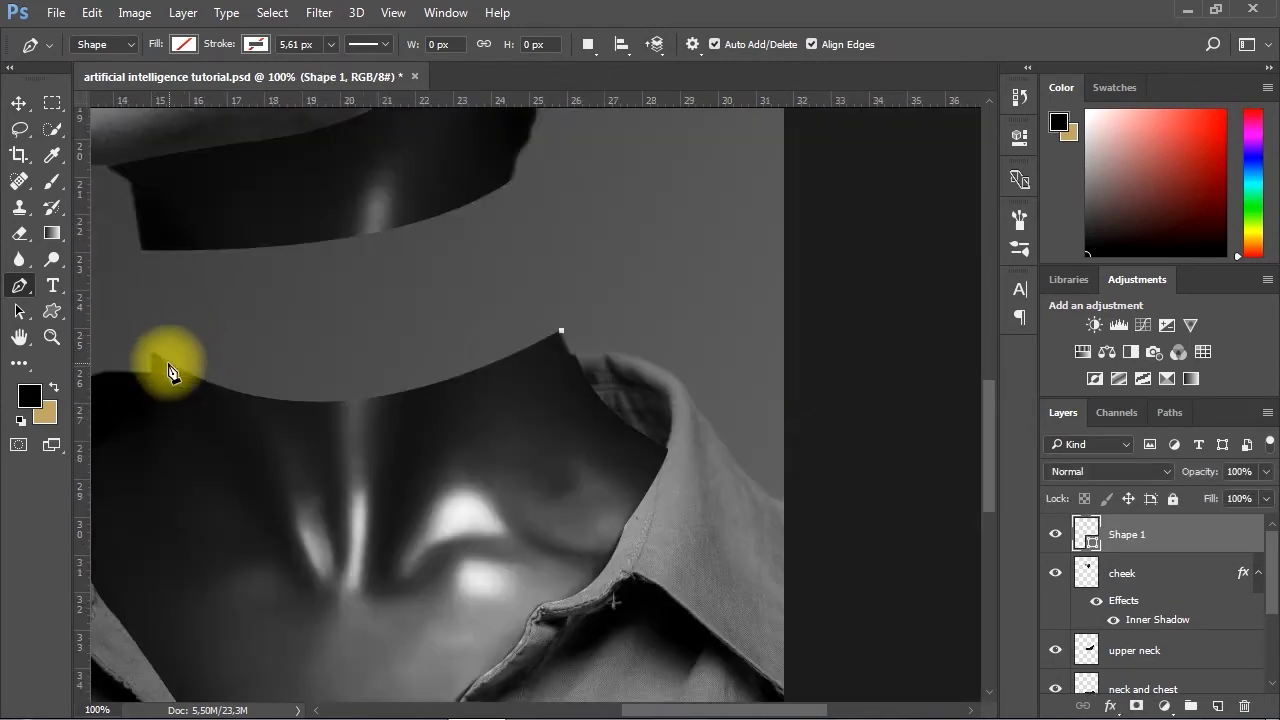
{"action": "left_click_drag", "start_coordinate": [152, 352], "coordinate": [170, 395]}
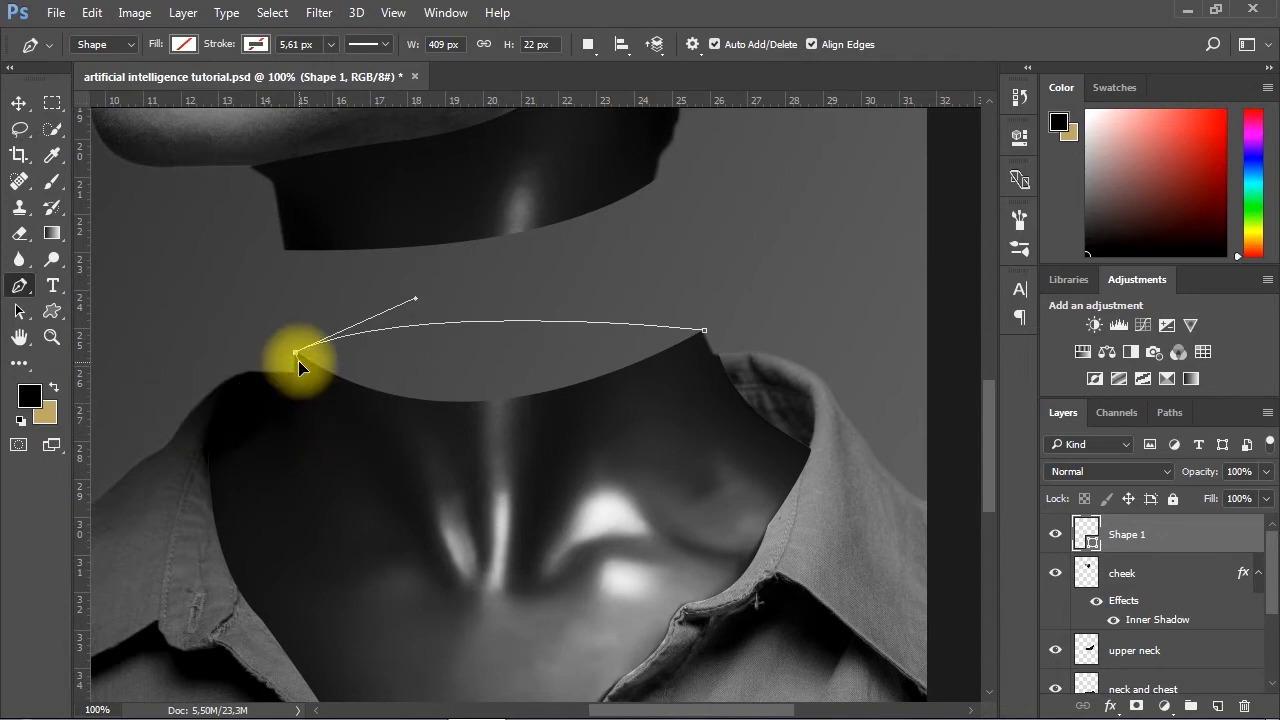
{"action": "left_click", "coordinate": [706, 331]}
{"action": "left_click_drag", "start_coordinate": [705, 331], "coordinate": [931, 182]}
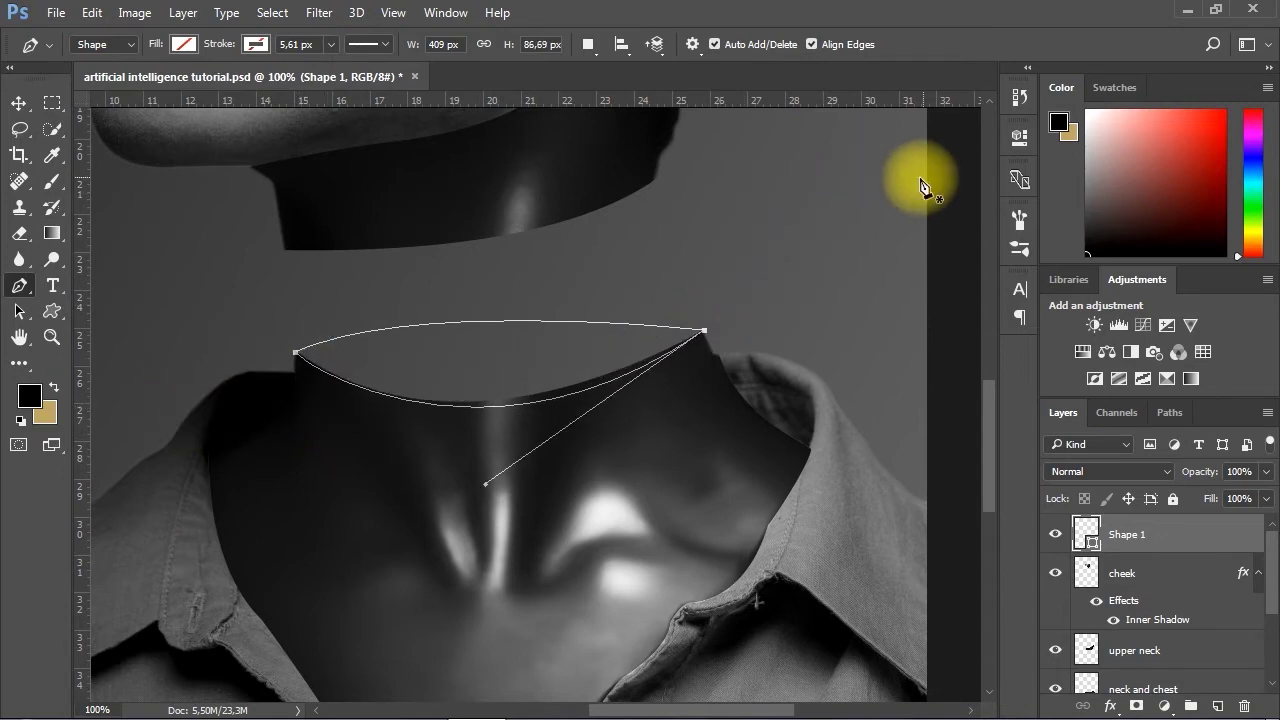
Load the neck opening path as a selection and create a new empty layer for it
{"action": "scroll", "coordinate": [509, 406], "scroll_direction": "down", "scroll_amount": 1}
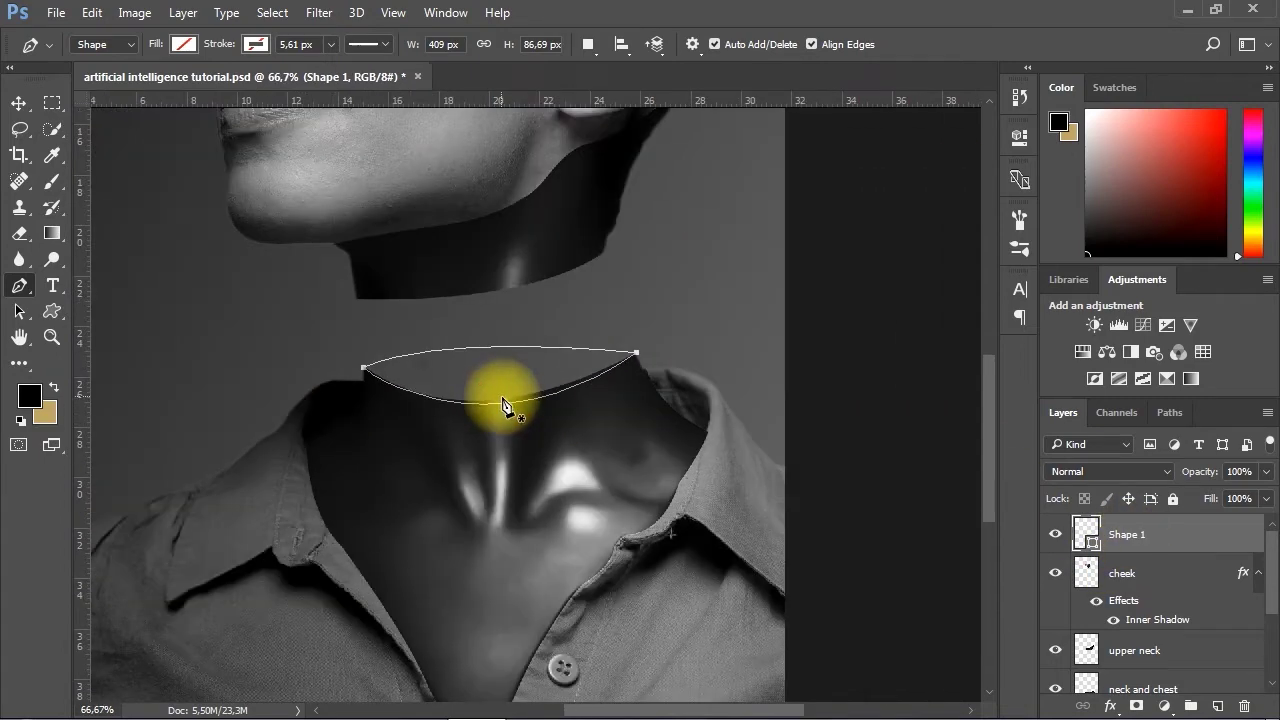
{"action": "left_click", "coordinate": [1170, 412]}
{"action": "left_click", "coordinate": [1063, 443], "text": "ctrl"}
{"action": "left_click", "coordinate": [1062, 412]}
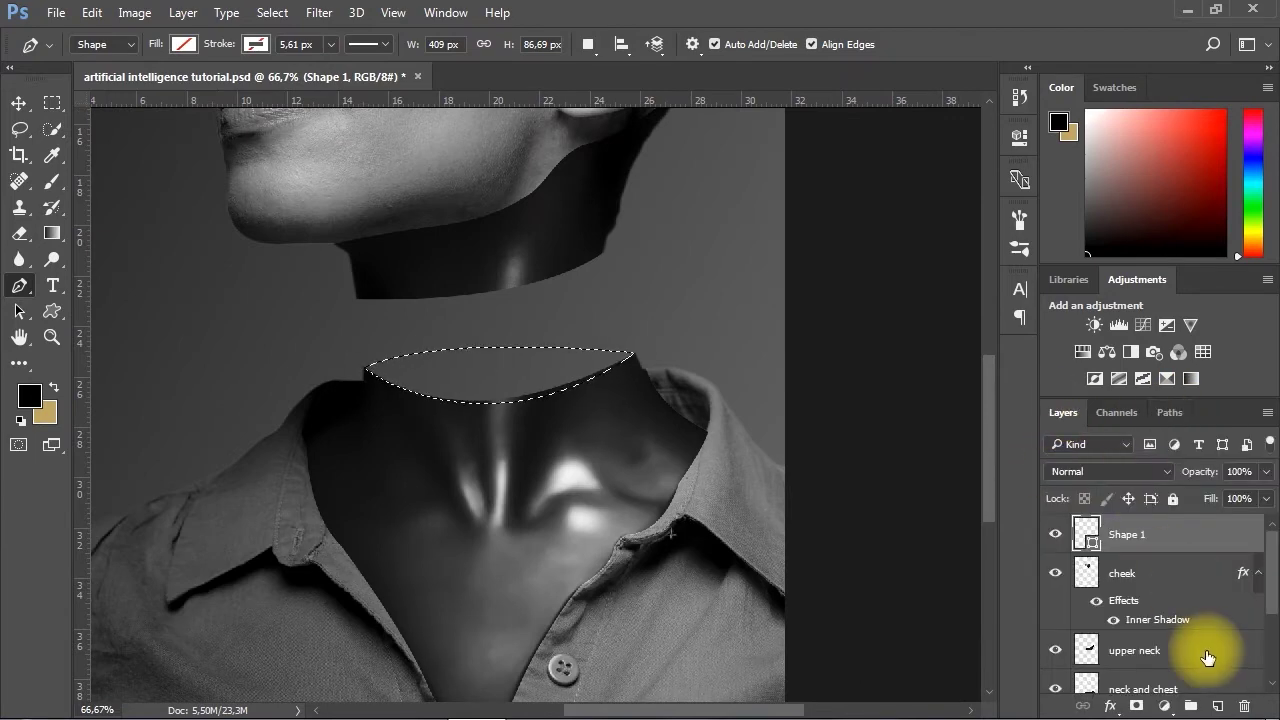
{"action": "left_click", "coordinate": [1219, 708]}
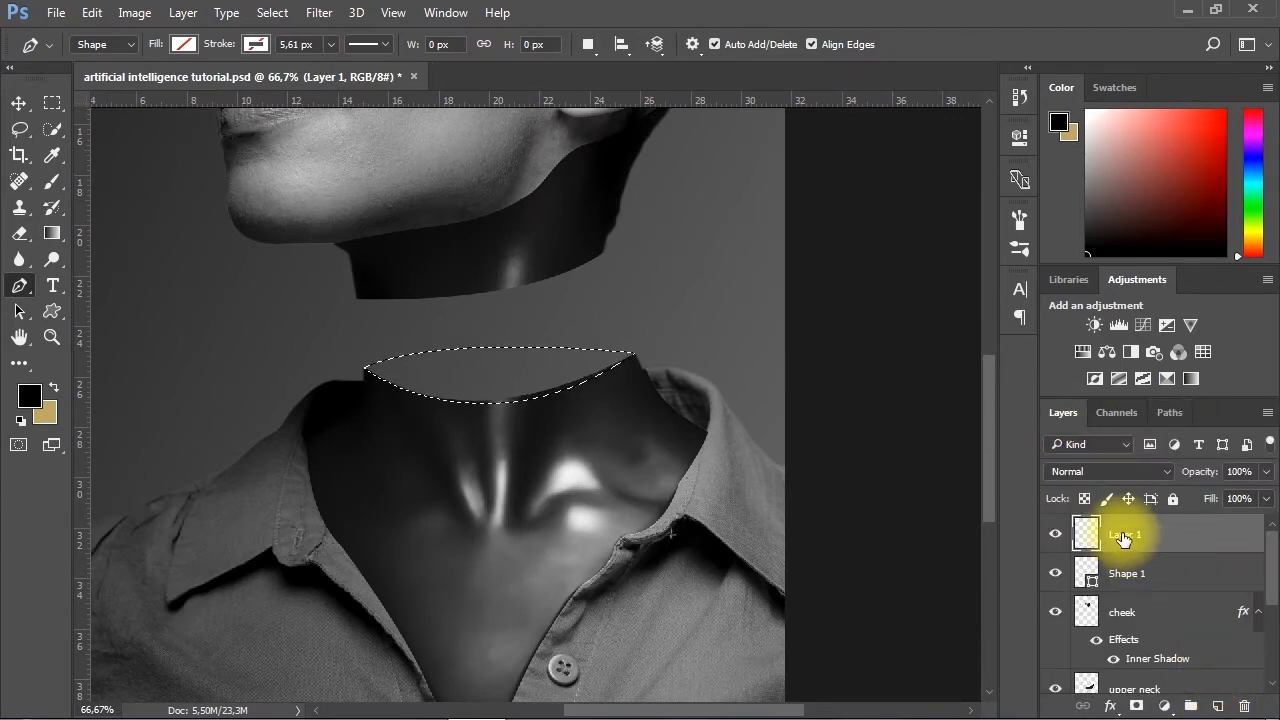
Set the foreground colour to a dark tone sampled from the neck
{"action": "left_click", "coordinate": [29, 396]}
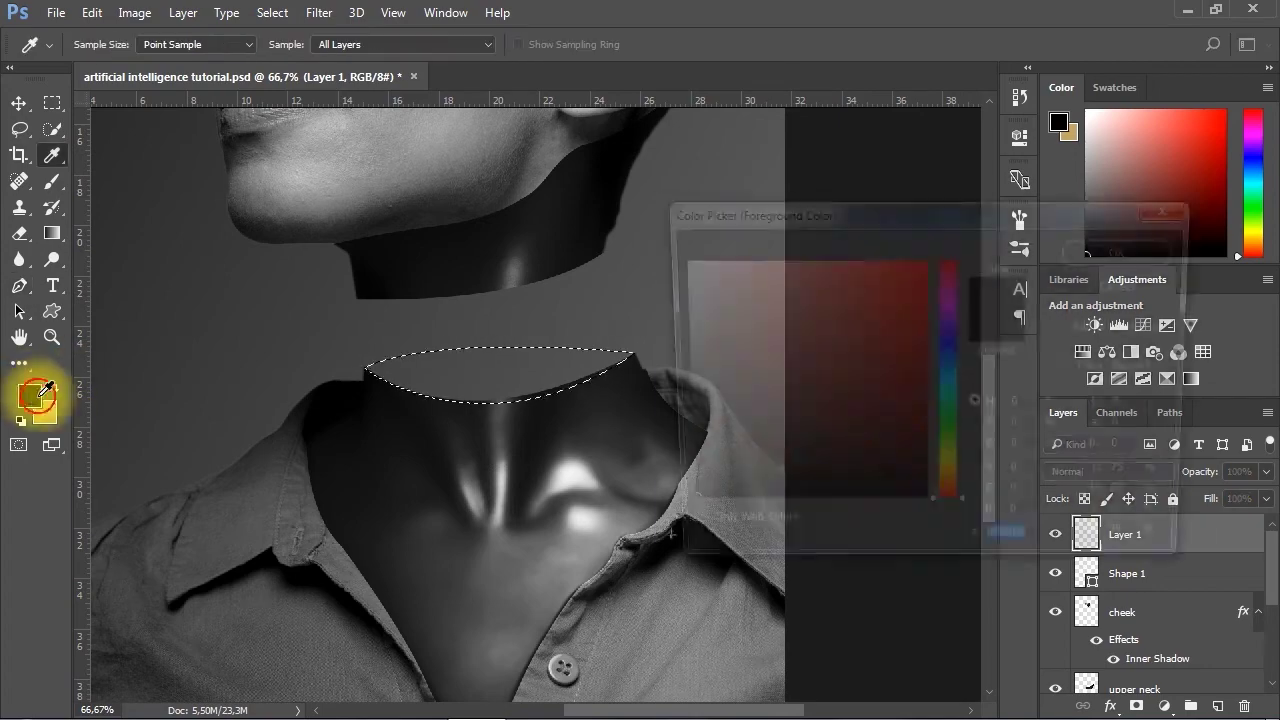
{"action": "left_click", "coordinate": [423, 399]}
{"action": "left_click", "coordinate": [1100, 250]}
{"action": "key", "text": "p"}
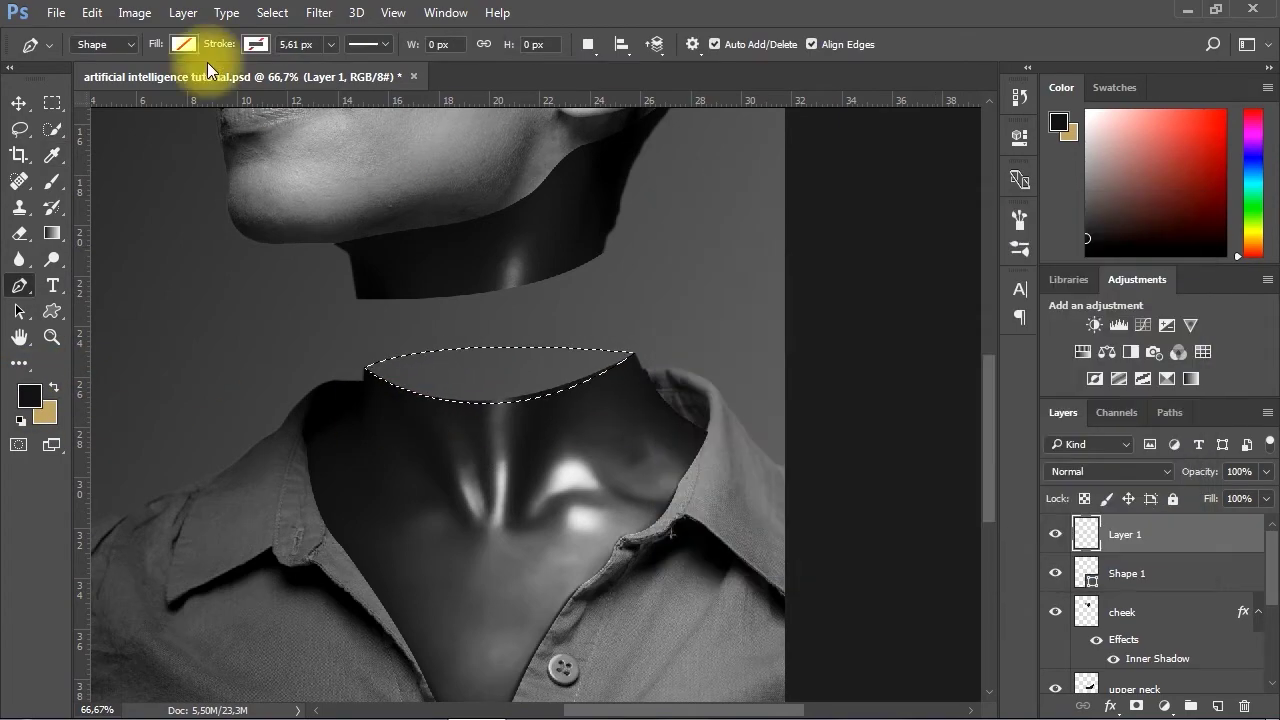
Fill the selected neck opening with near-black on Layer 1
{"action": "left_click", "coordinate": [134, 12]}
{"action": "mouse_move", "coordinate": [91, 12]}
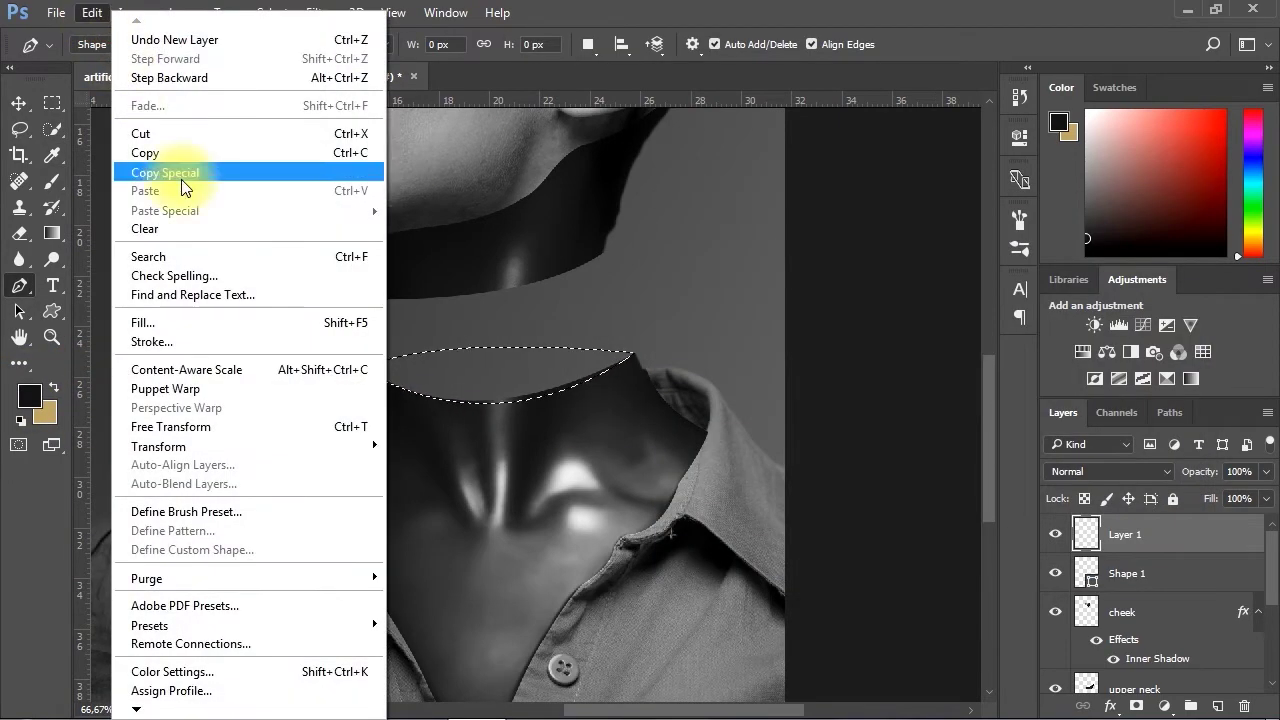
{"action": "left_click", "coordinate": [210, 322]}
{"action": "left_click", "coordinate": [1004, 253]}
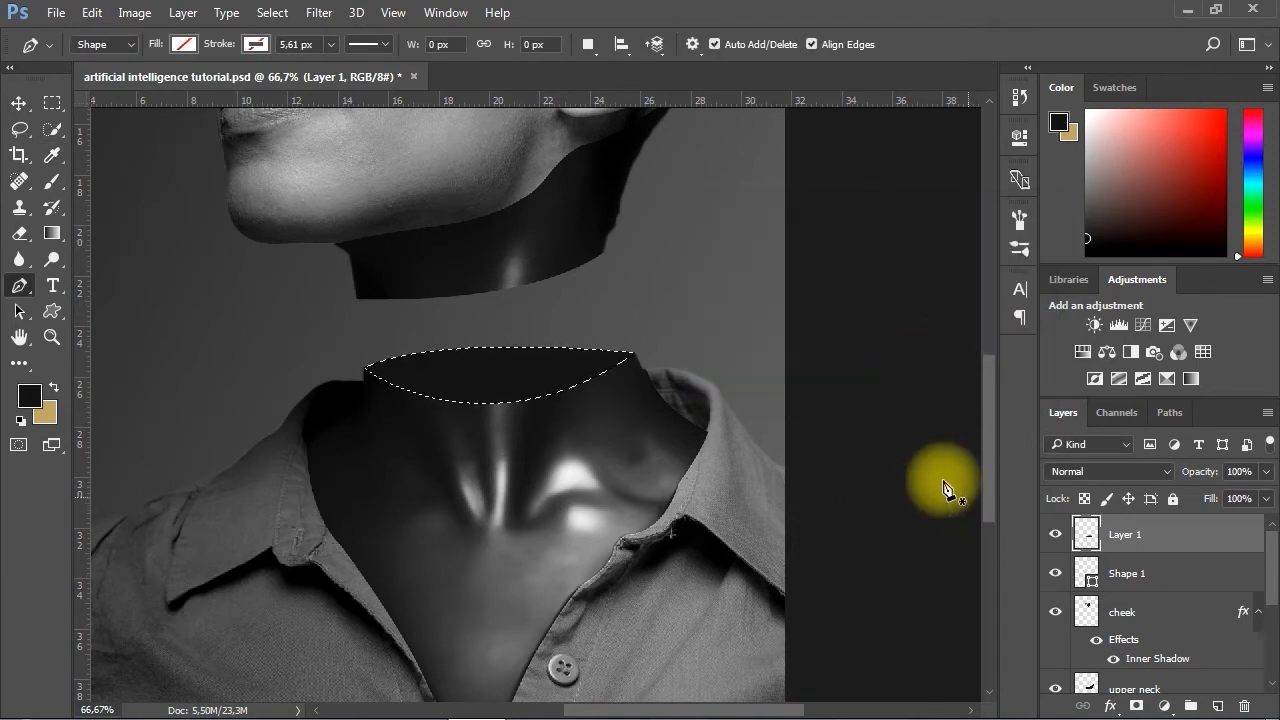
Add a Color Overlay effect in near-black #131313 to Layer 1
{"action": "right_click", "coordinate": [1155, 537]}
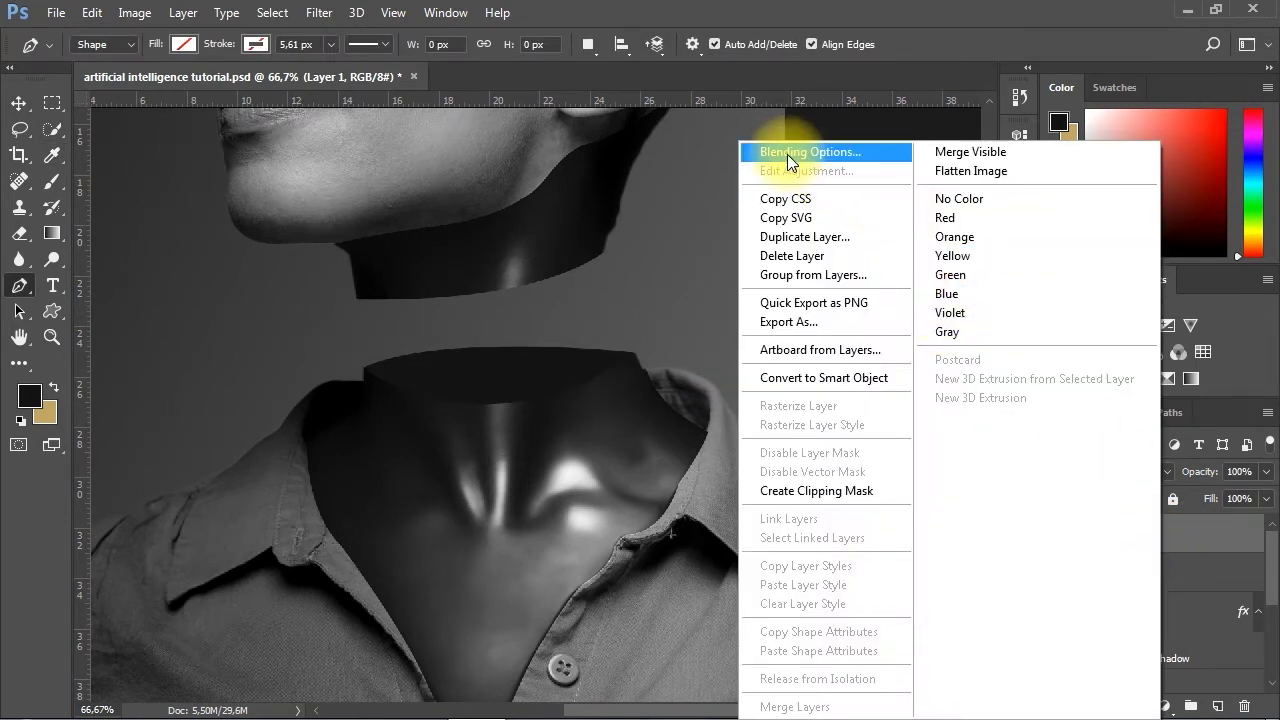
{"action": "left_click", "coordinate": [789, 153]}
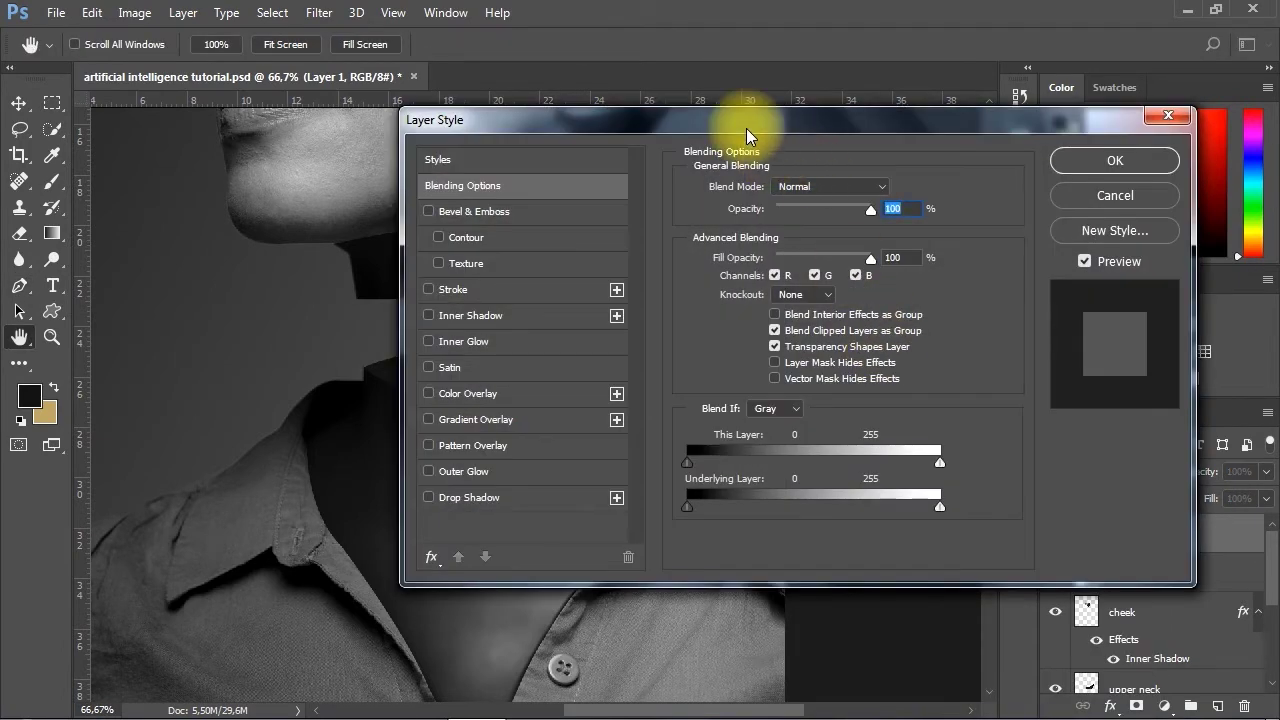
{"action": "left_click_drag", "start_coordinate": [329, 386], "coordinate": [152, 366]}
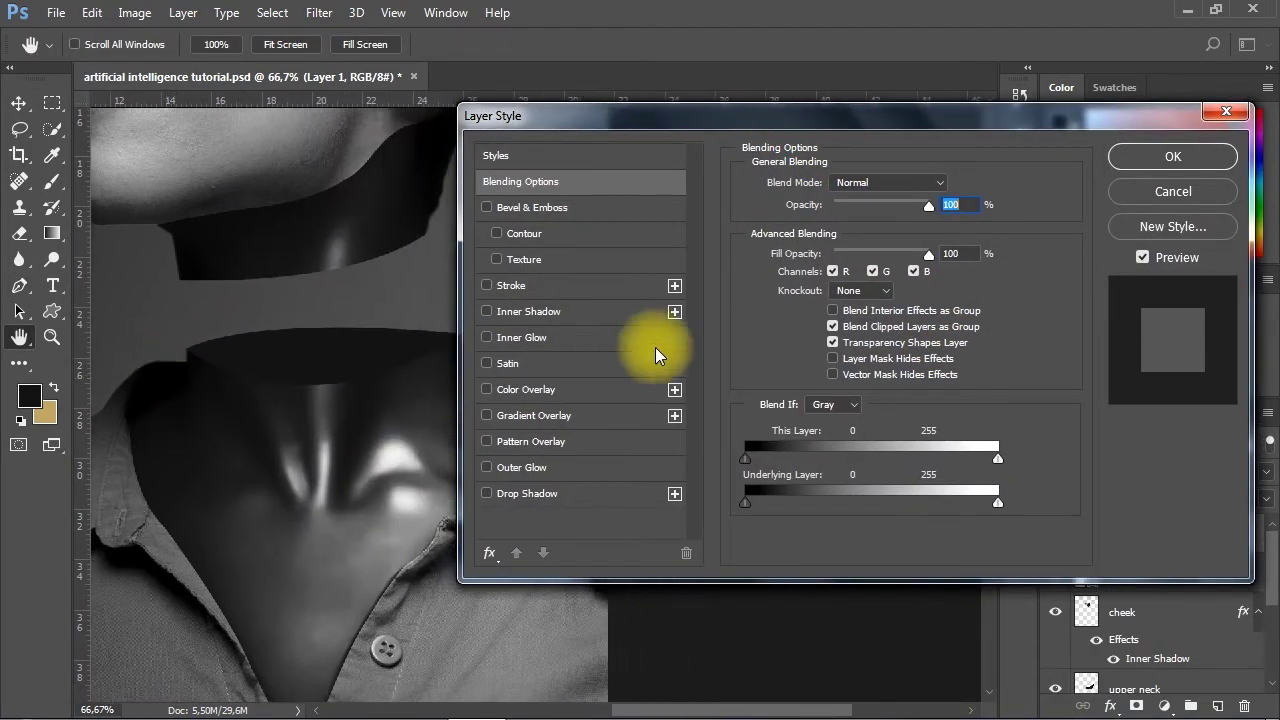
{"action": "left_click", "coordinate": [507, 389]}
{"action": "left_click", "coordinate": [945, 186]}
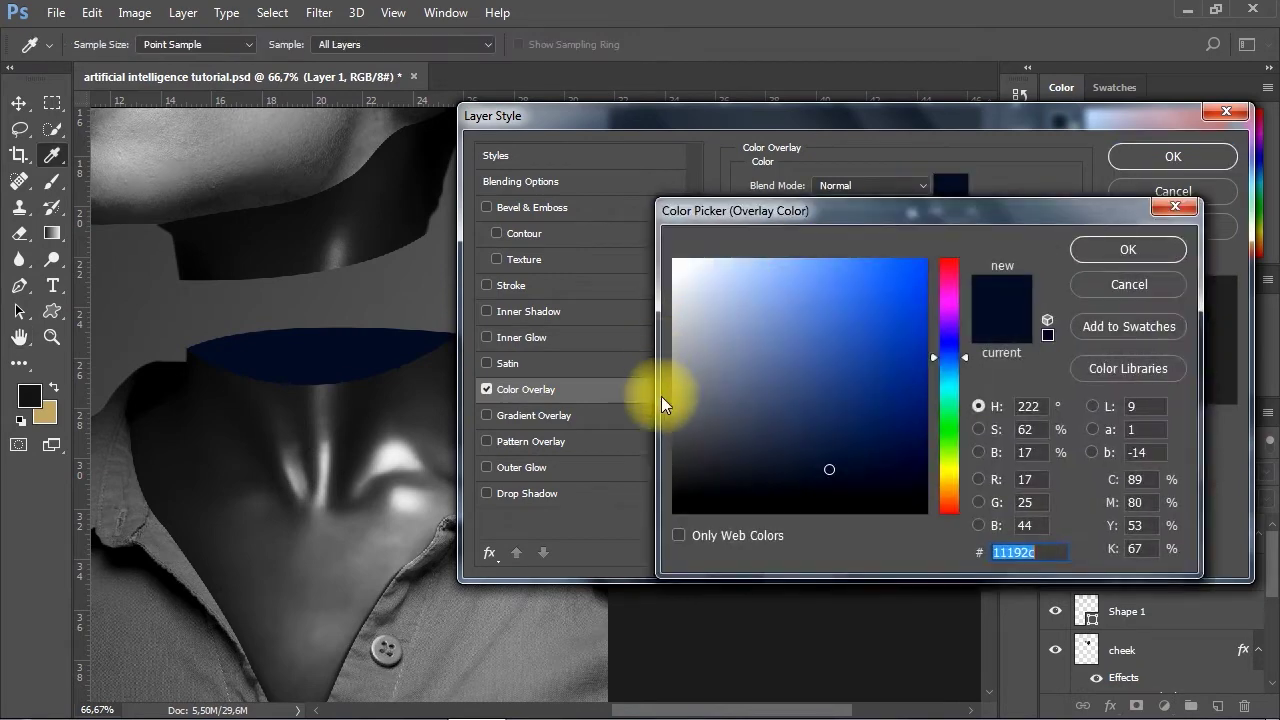
{"action": "left_click", "coordinate": [389, 383]}
{"action": "left_click", "coordinate": [674, 492]}
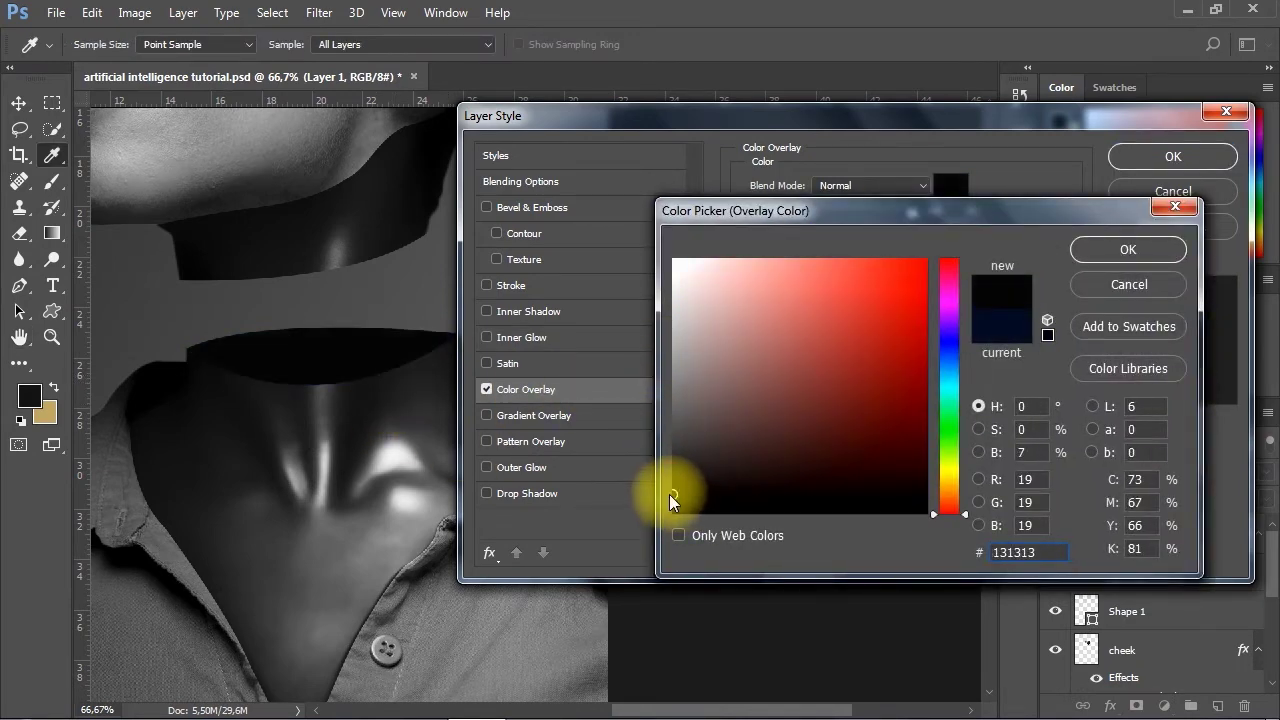
{"action": "left_click", "coordinate": [1124, 249]}
{"action": "left_click", "coordinate": [1168, 157]}
{"action": "key", "text": "p"}
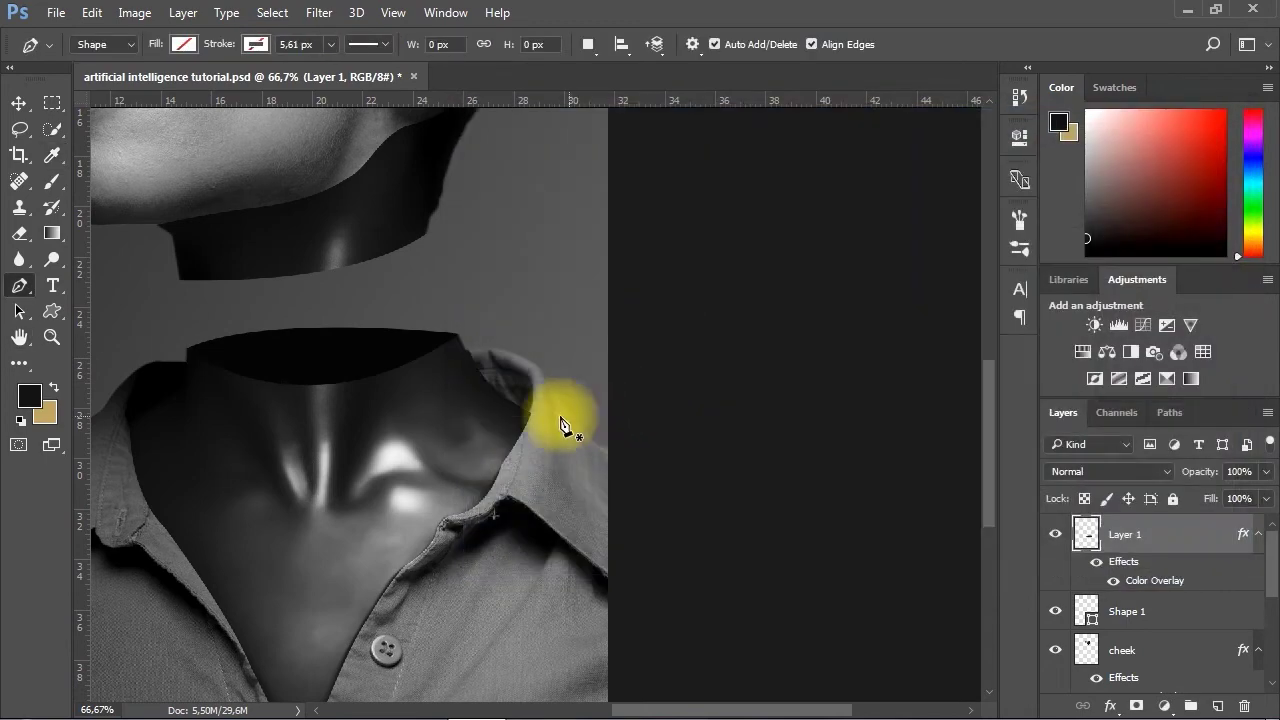
Examine the darkened neck opening in the whole portrait and up close, comparing it with Layer 1 hidden and shown
{"action": "scroll", "coordinate": [366, 366], "scroll_direction": "down", "scroll_amount": 1}
{"action": "left_click_drag", "start_coordinate": [366, 366], "coordinate": [541, 337]}
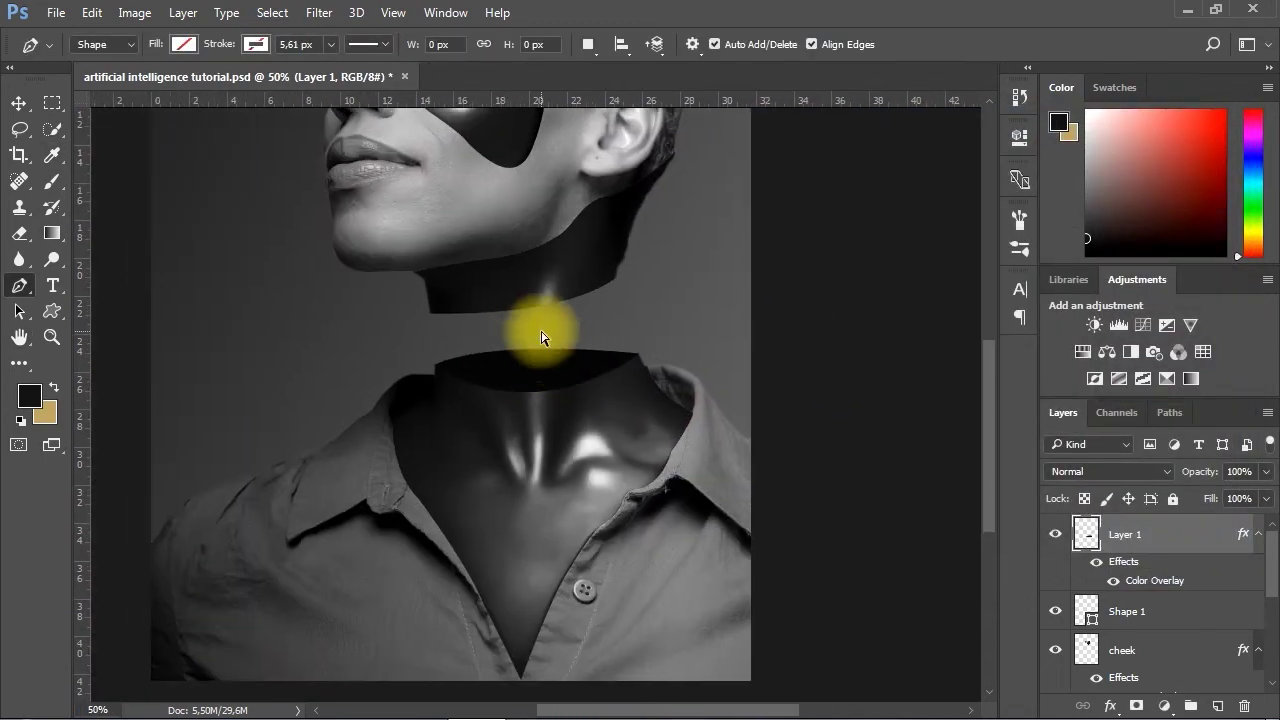
{"action": "scroll", "coordinate": [771, 419], "scroll_direction": "down", "scroll_amount": 1}
{"action": "left_click", "coordinate": [19, 104]}
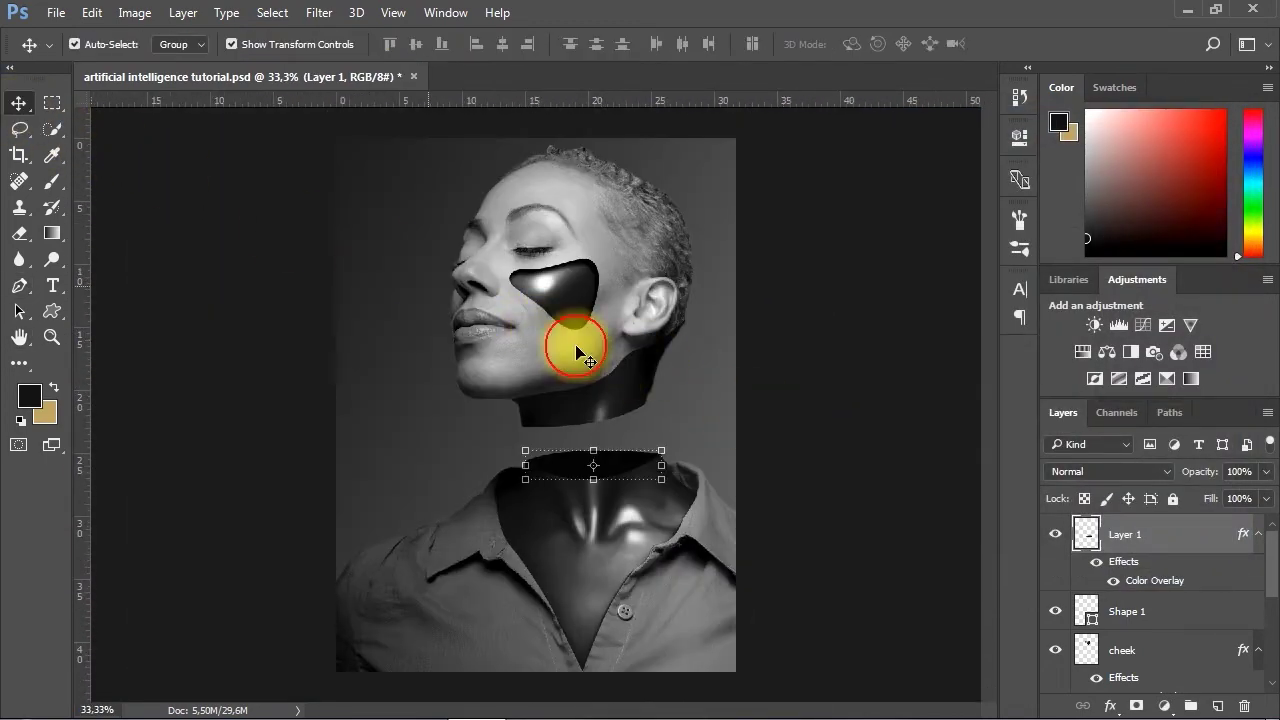
{"action": "left_click", "coordinate": [860, 450]}
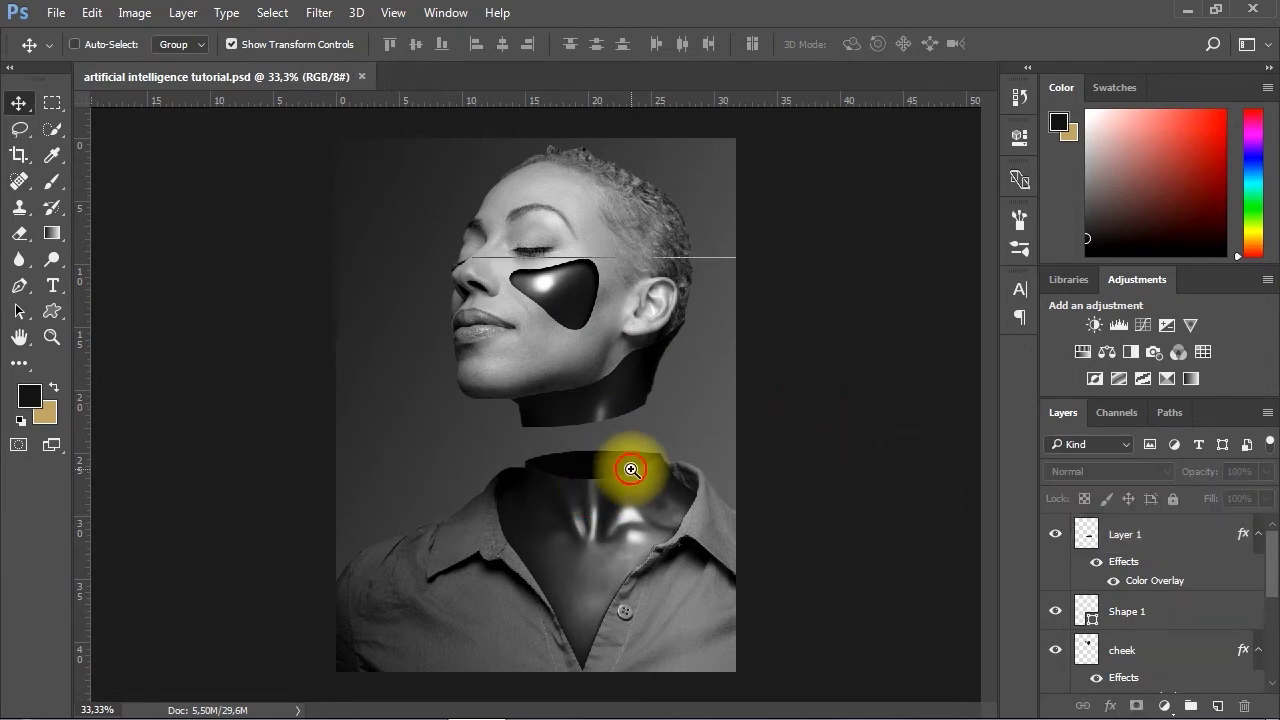
{"action": "left_click", "coordinate": [631, 469], "text": "ctrl"}
{"action": "left_click_drag", "start_coordinate": [673, 472], "coordinate": [640, 485]}
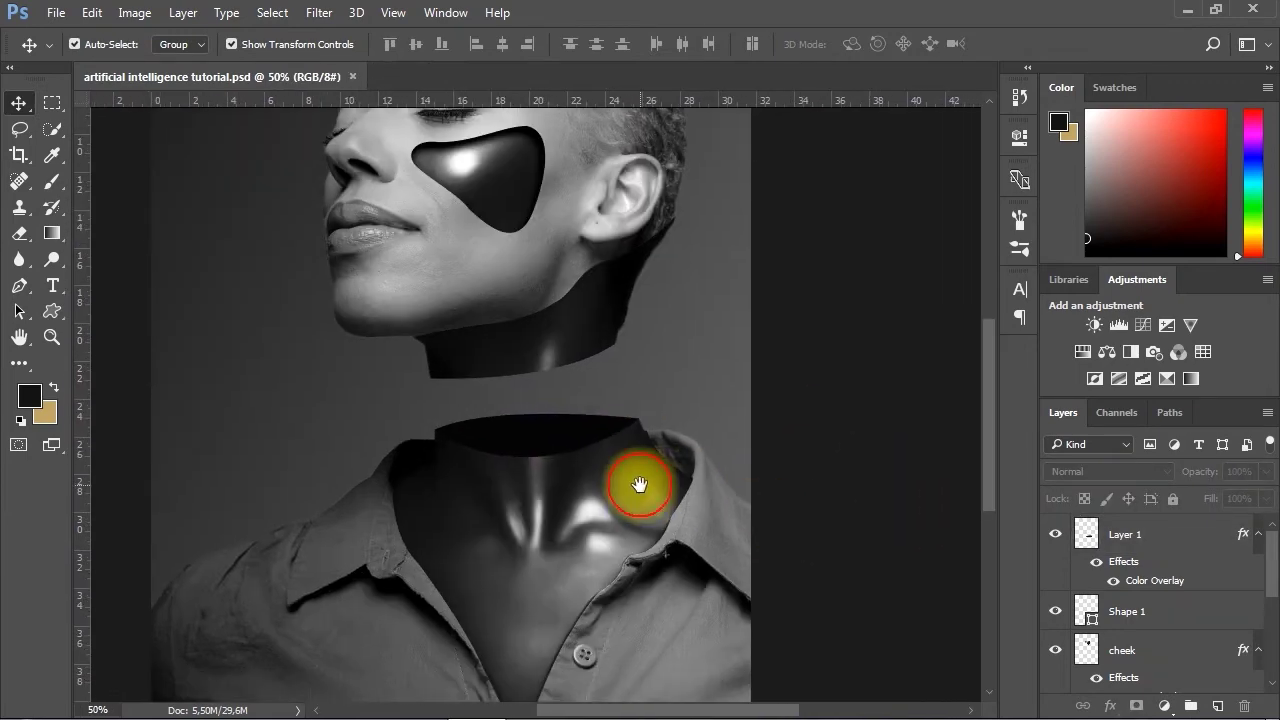
{"action": "left_click", "coordinate": [1128, 534]}
{"action": "left_click", "coordinate": [1056, 535]}
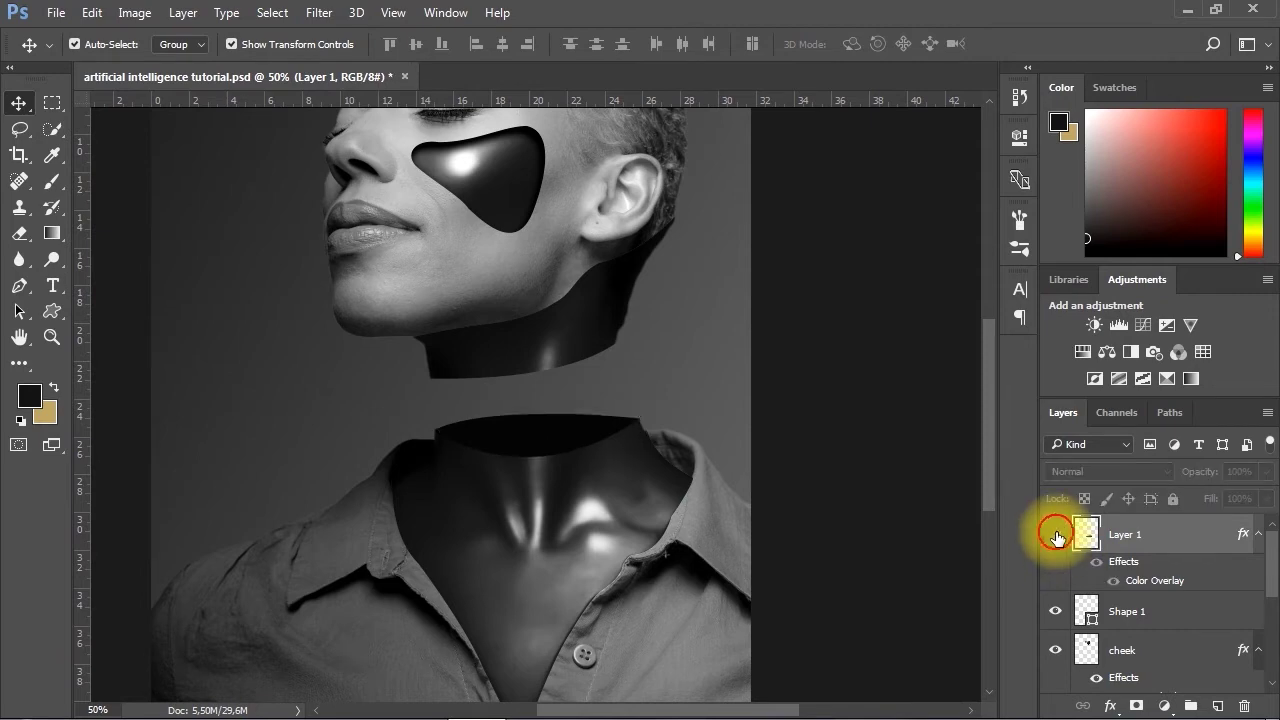
{"action": "left_click", "coordinate": [1053, 536]}
Rename Layer 1 as "inner neck part" and delete the Shape 1 layer
{"action": "double_click", "coordinate": [1124, 535]}
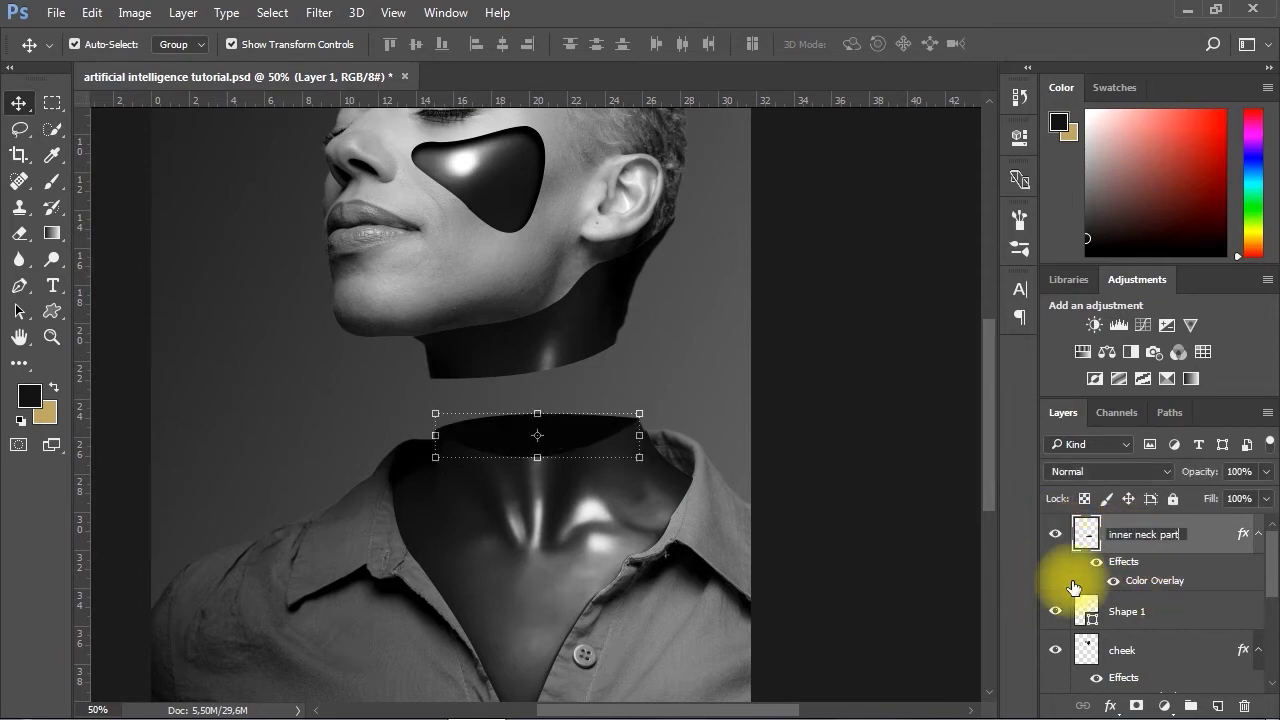
{"action": "left_click", "coordinate": [1127, 611]}
{"action": "left_click", "coordinate": [1244, 706]}
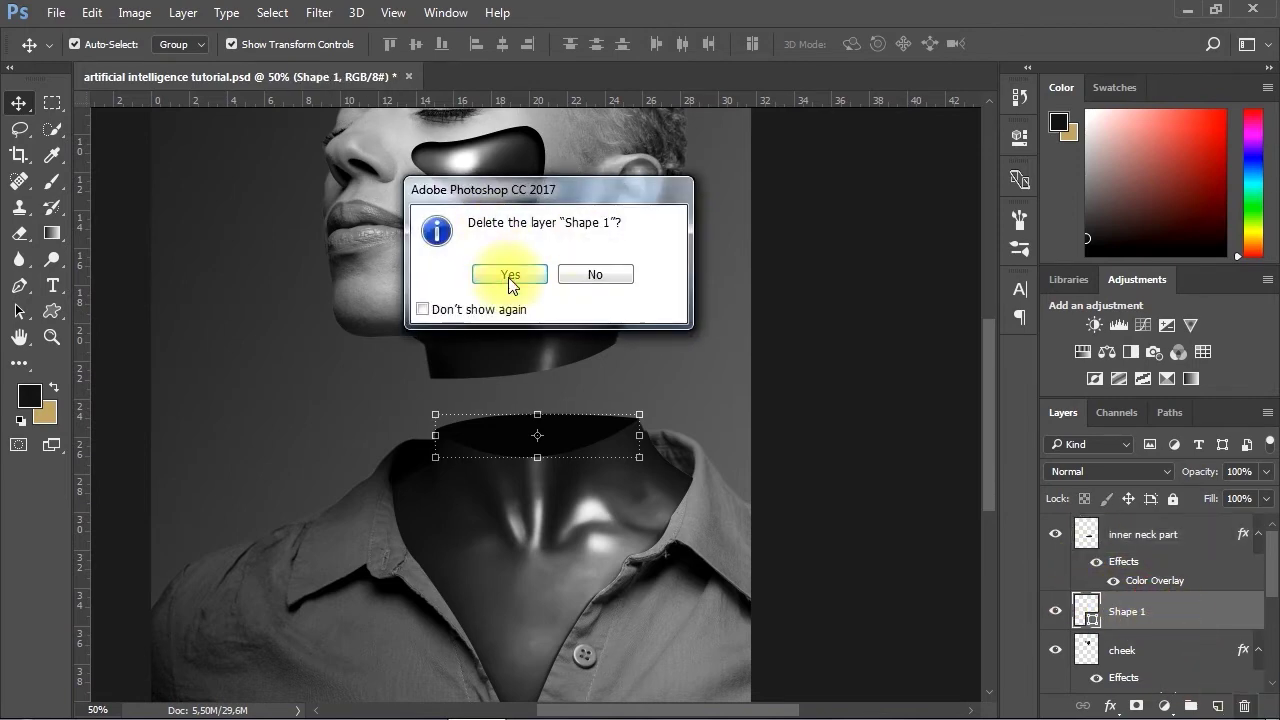
{"action": "left_click", "coordinate": [508, 276]}
Move the inner neck part layer directly below the neck and chest layer in the stacking order
{"action": "left_click_drag", "start_coordinate": [1193, 542], "coordinate": [1164, 588]}
{"action": "left_click_drag", "start_coordinate": [1275, 632], "coordinate": [1249, 609]}
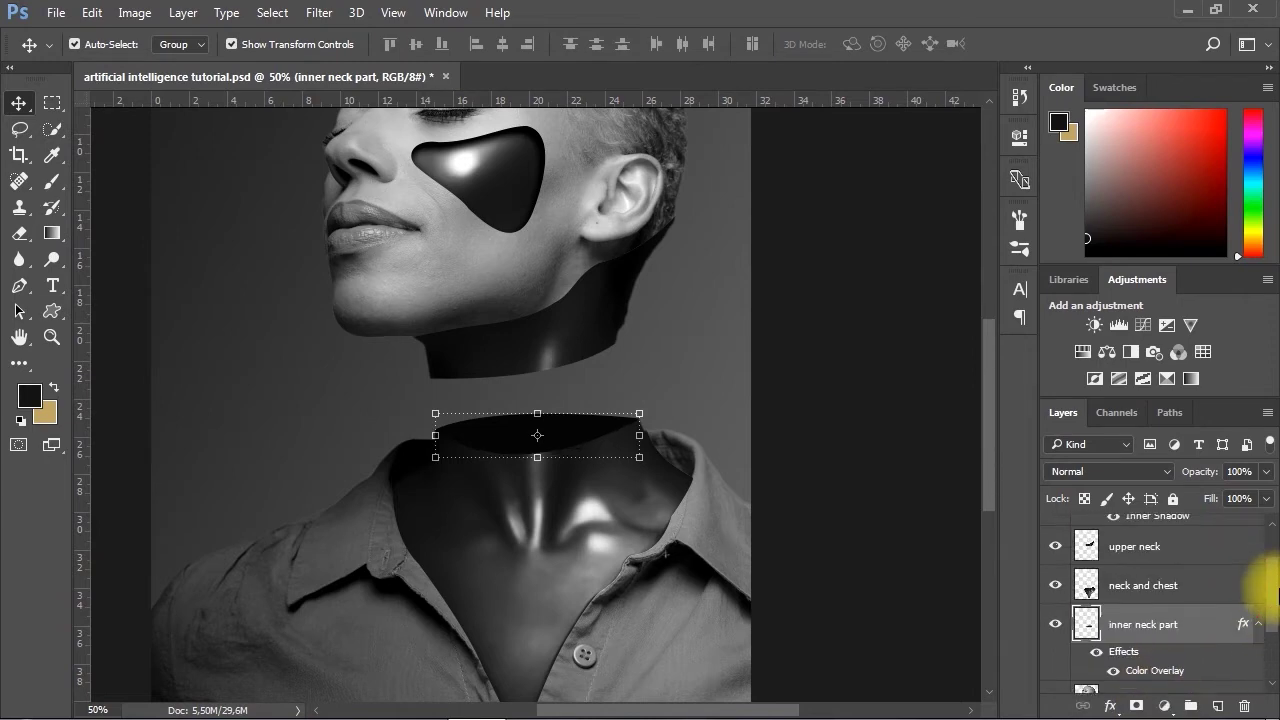
{"action": "left_click", "coordinate": [1146, 595]}
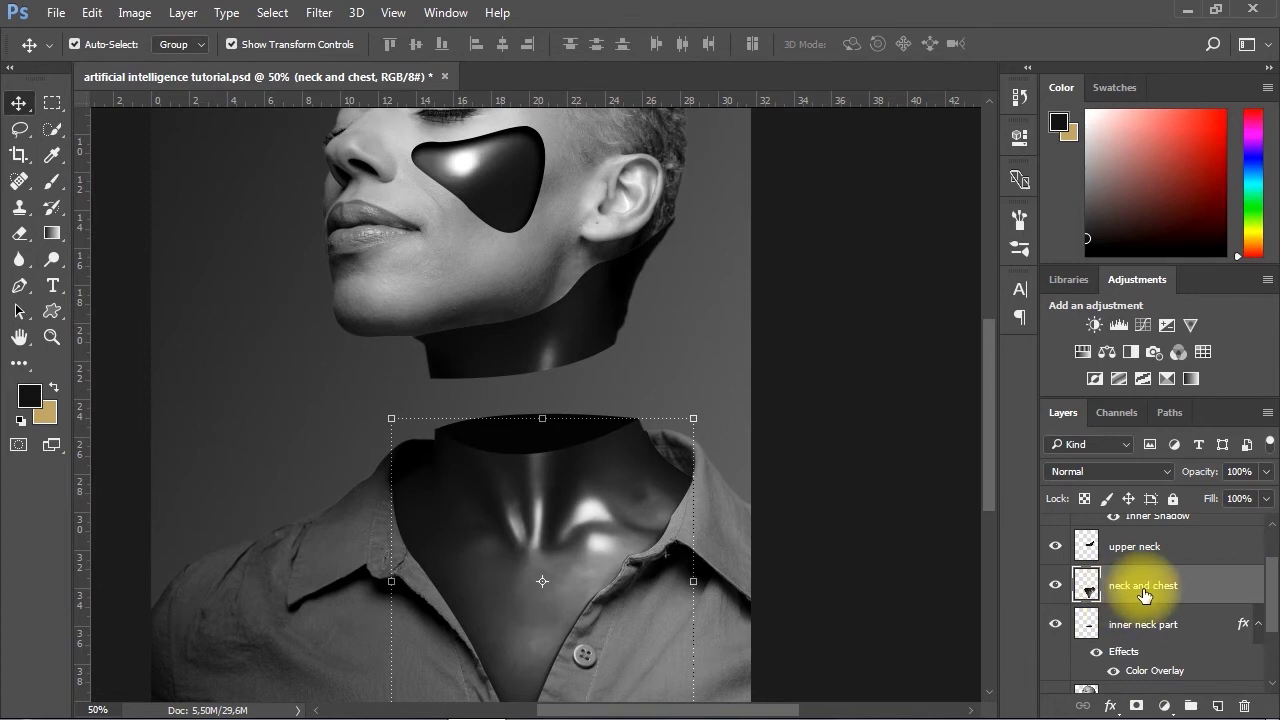
{"action": "left_click", "coordinate": [1131, 637]}
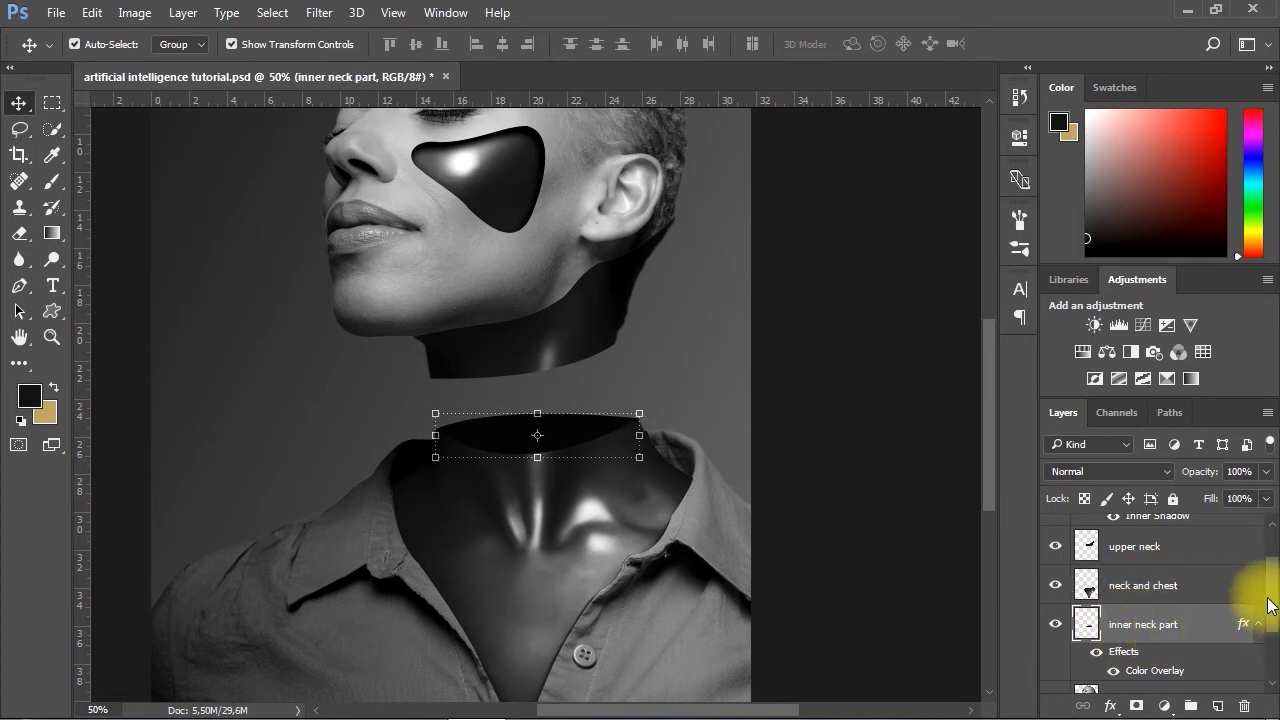
{"action": "left_click_drag", "start_coordinate": [1266, 602], "coordinate": [1276, 620]}
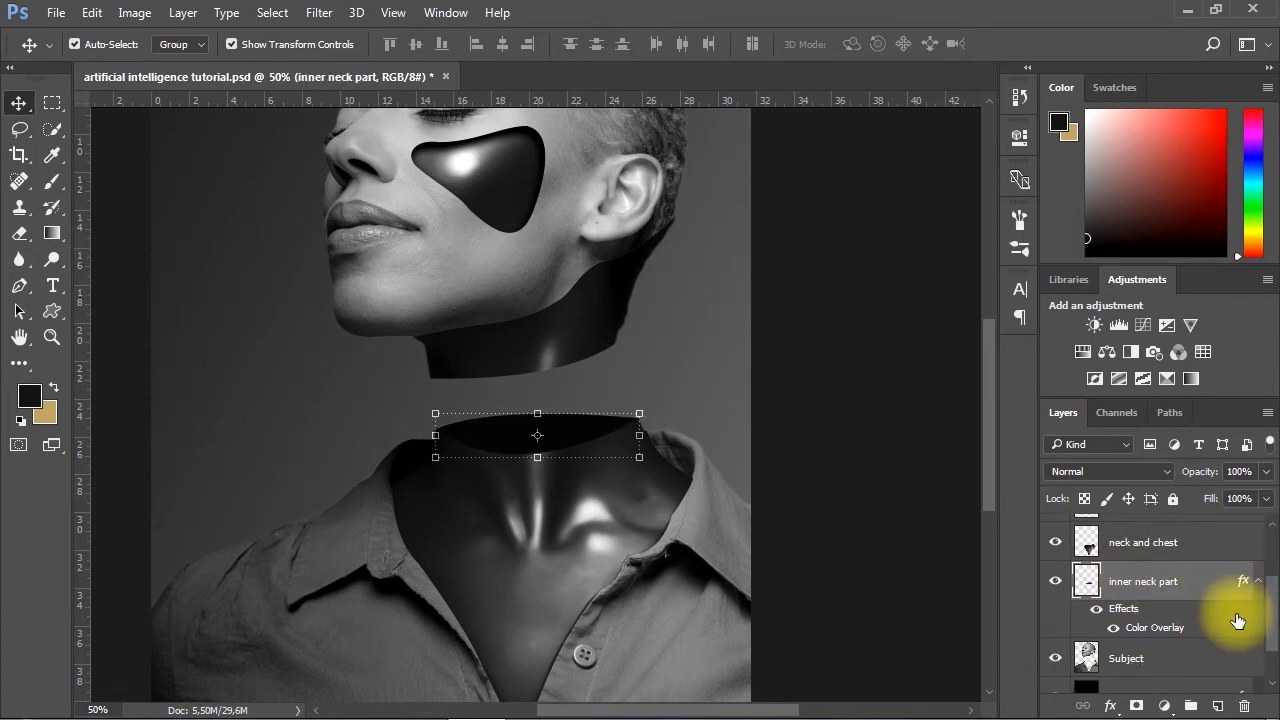
{"action": "scroll", "coordinate": [1257, 590], "scroll_direction": "up", "scroll_amount": 3}
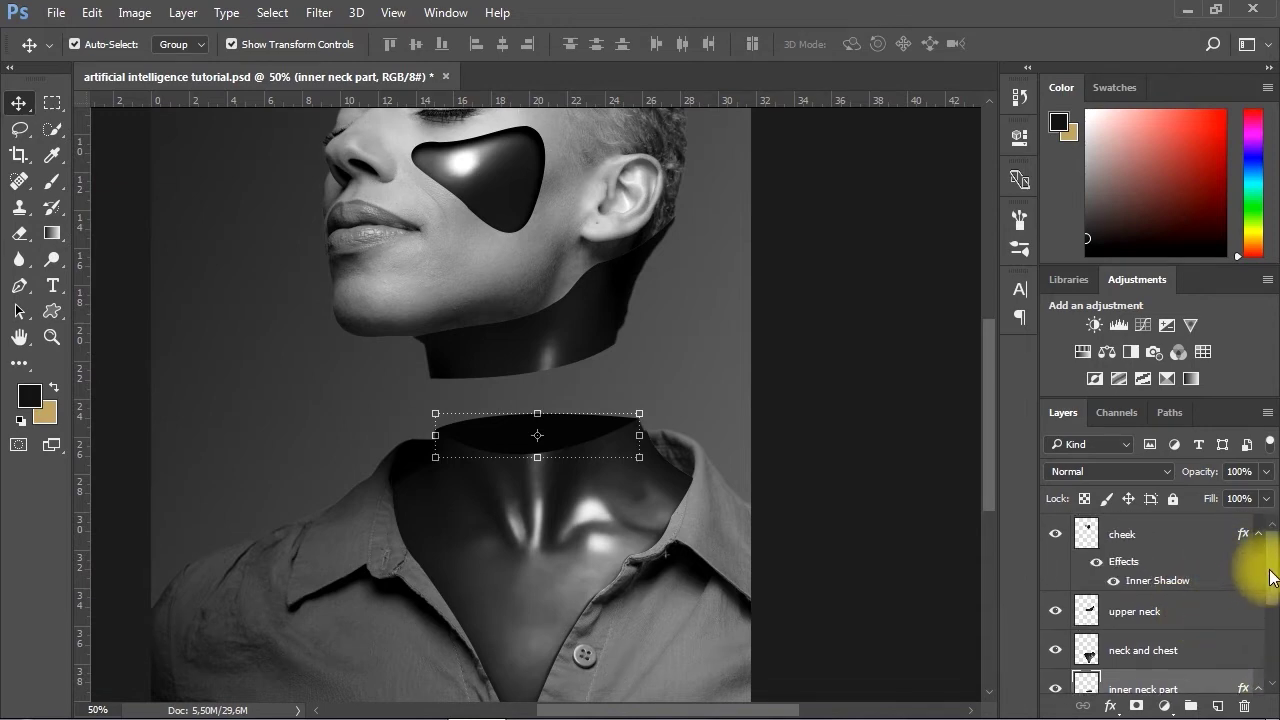
{"action": "scroll", "coordinate": [1262, 580], "scroll_direction": "down", "scroll_amount": 1}
Duplicate the upper neck layer as "upper neck shadow" and place the copy directly below the upper neck layer
{"action": "left_click", "coordinate": [1176, 590]}
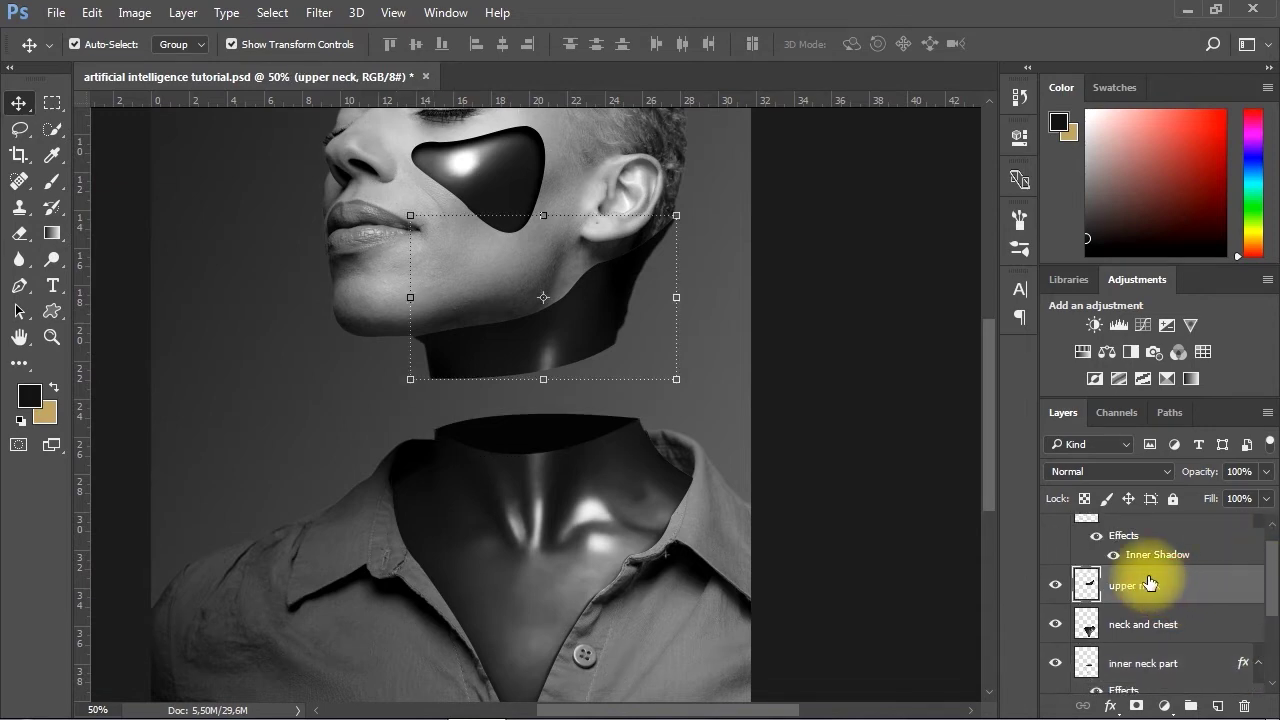
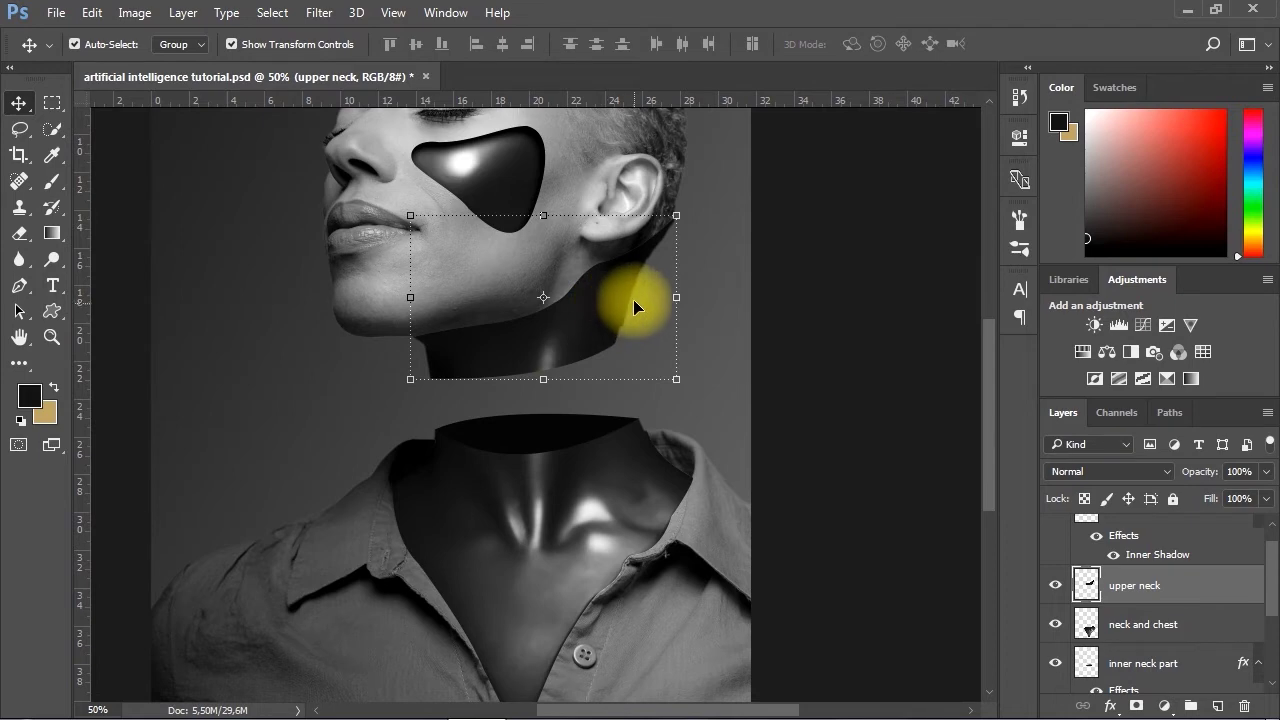
{"action": "left_click_drag", "start_coordinate": [643, 271], "coordinate": [450, 313]}
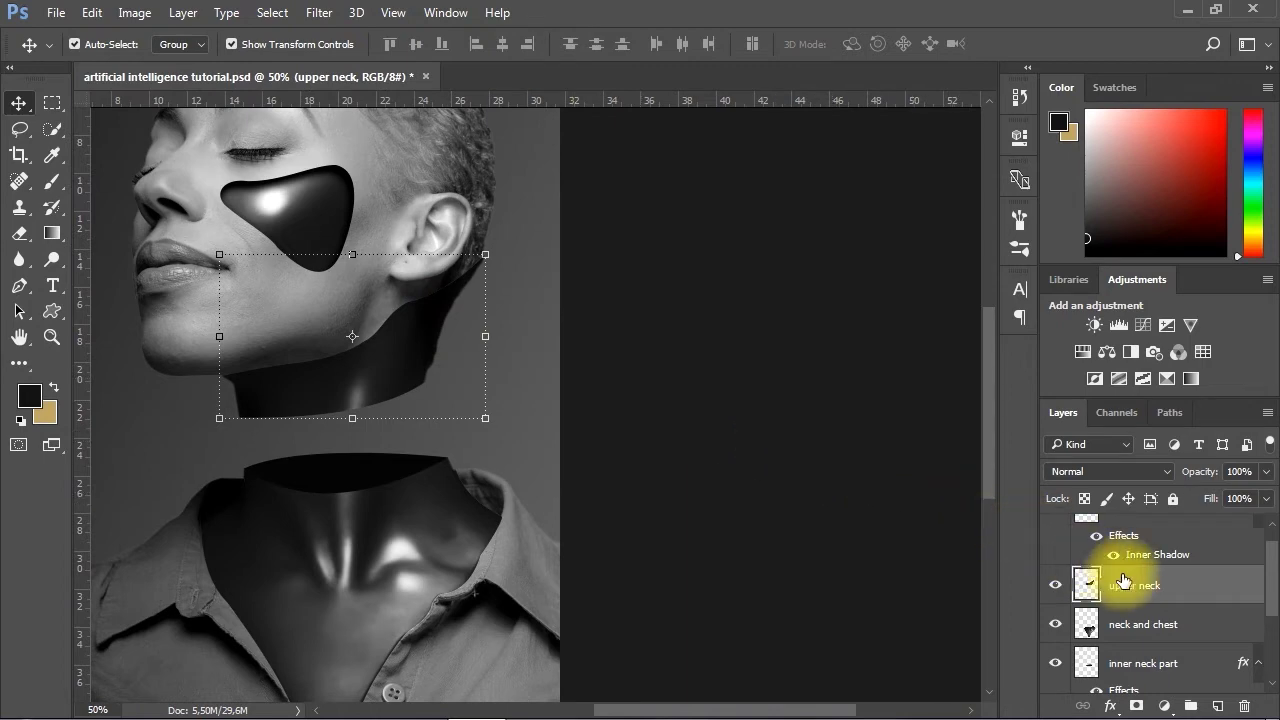
{"action": "right_click", "coordinate": [1210, 588]}
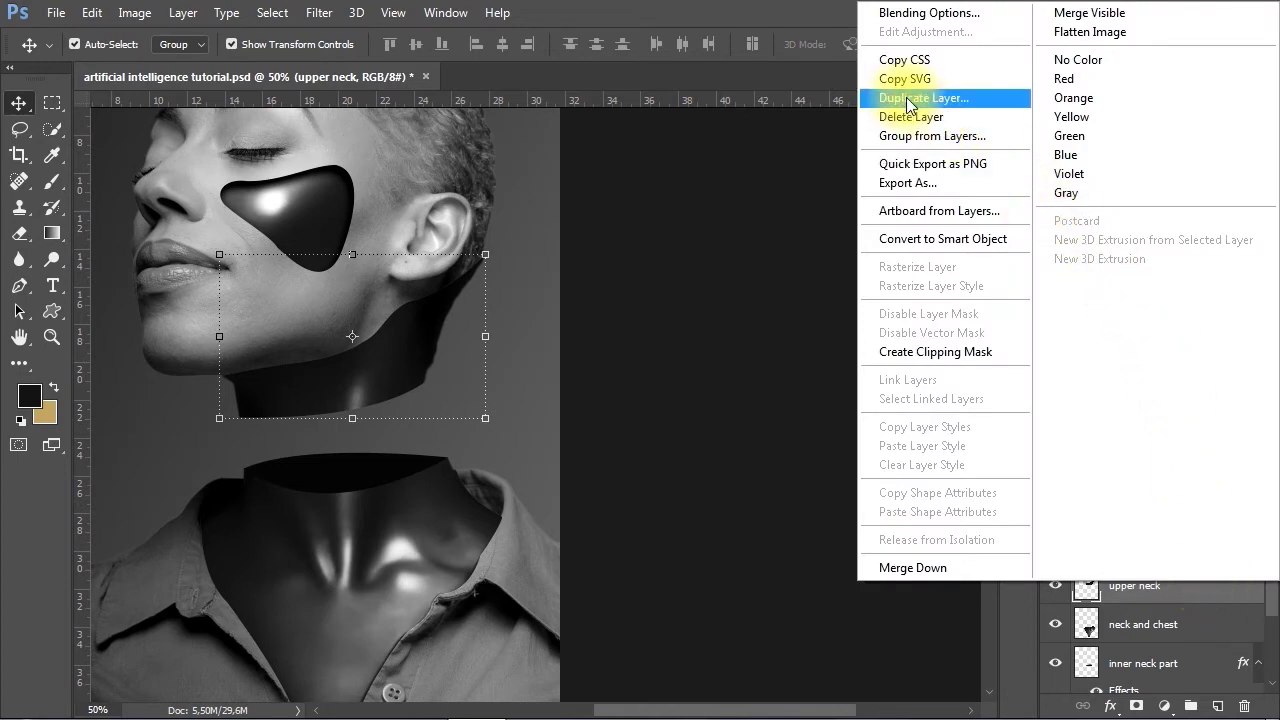
{"action": "left_click", "coordinate": [995, 101]}
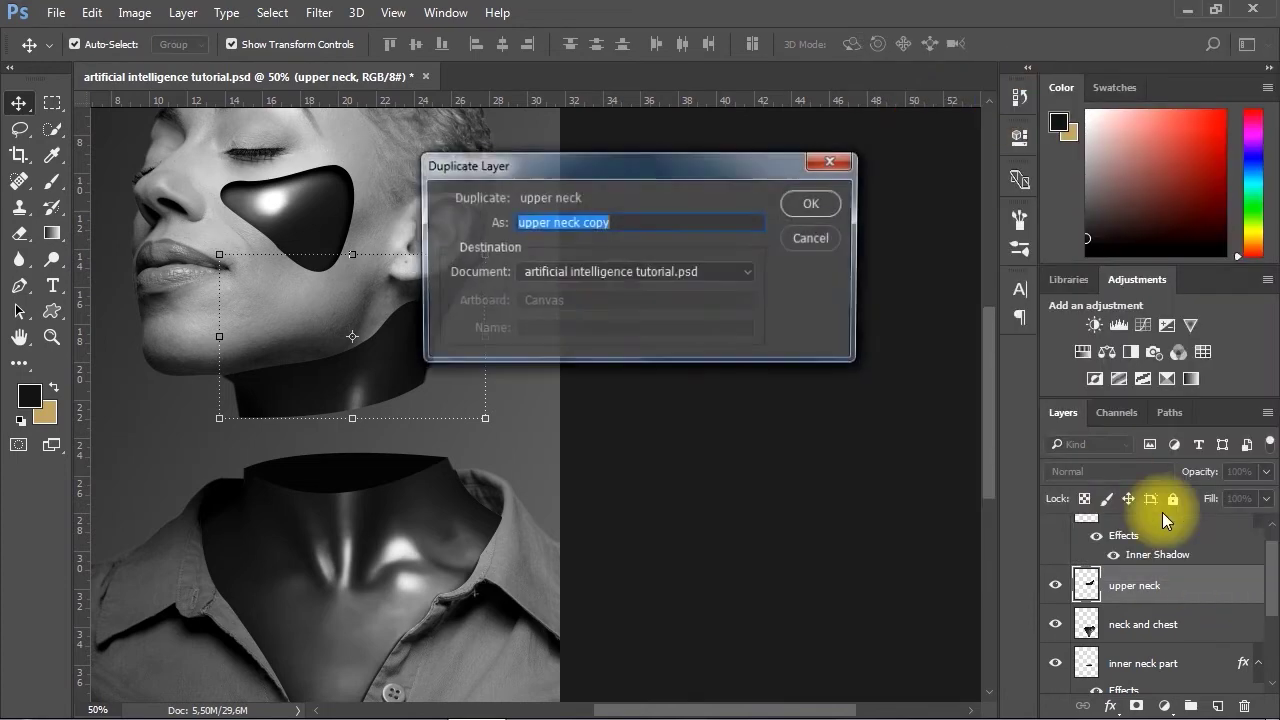
{"action": "left_click_drag", "start_coordinate": [627, 218], "coordinate": [597, 222]}
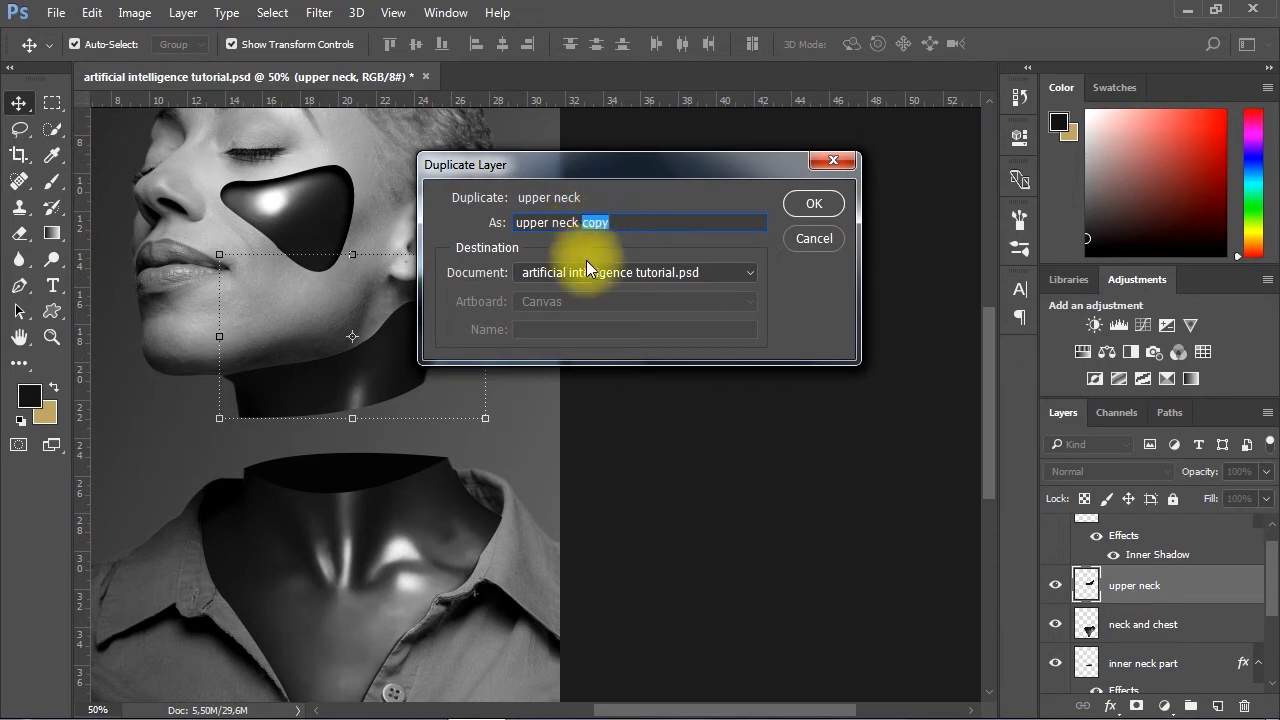
{"action": "type", "text": "shadow"}
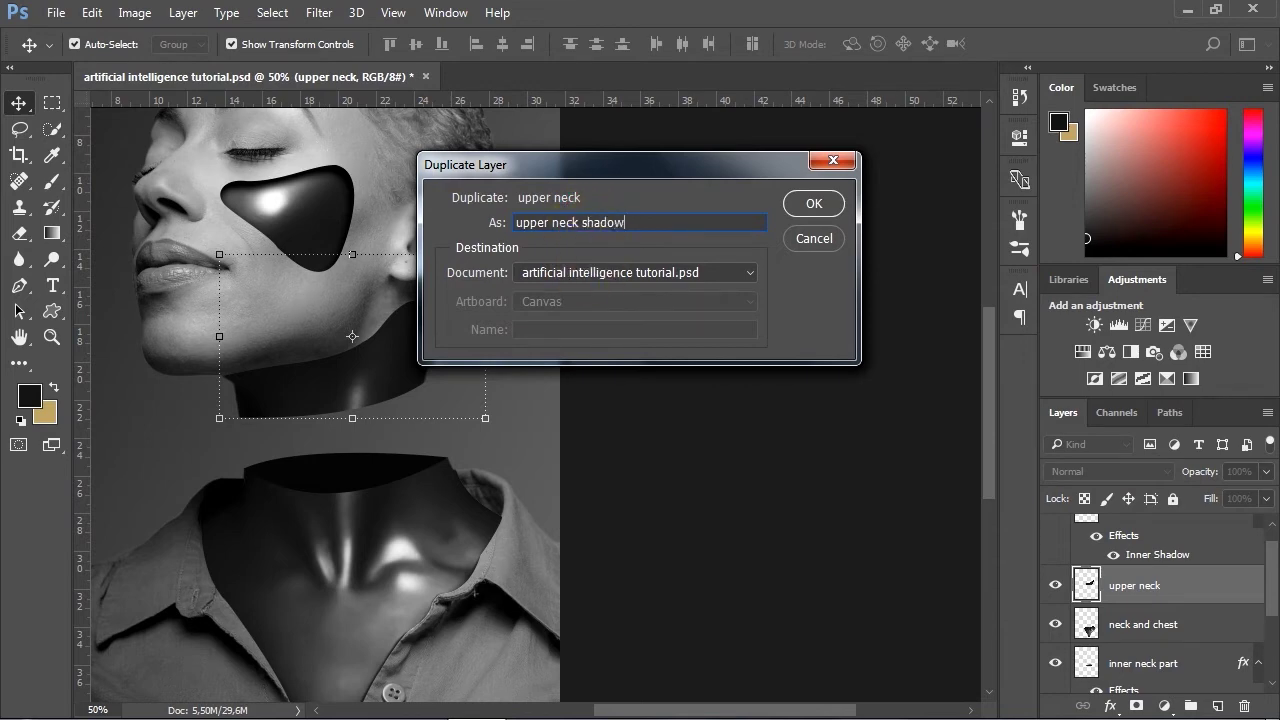
{"action": "left_click", "coordinate": [814, 204]}
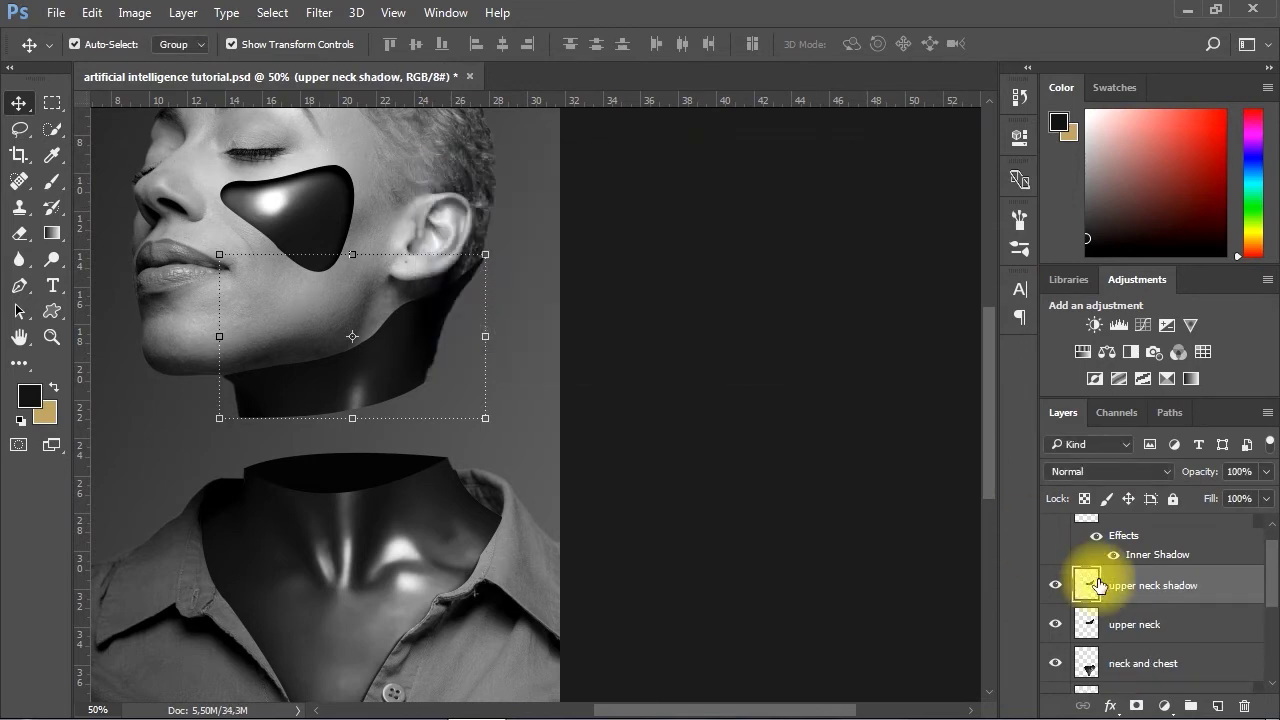
{"action": "left_click_drag", "start_coordinate": [1236, 590], "coordinate": [1157, 643]}
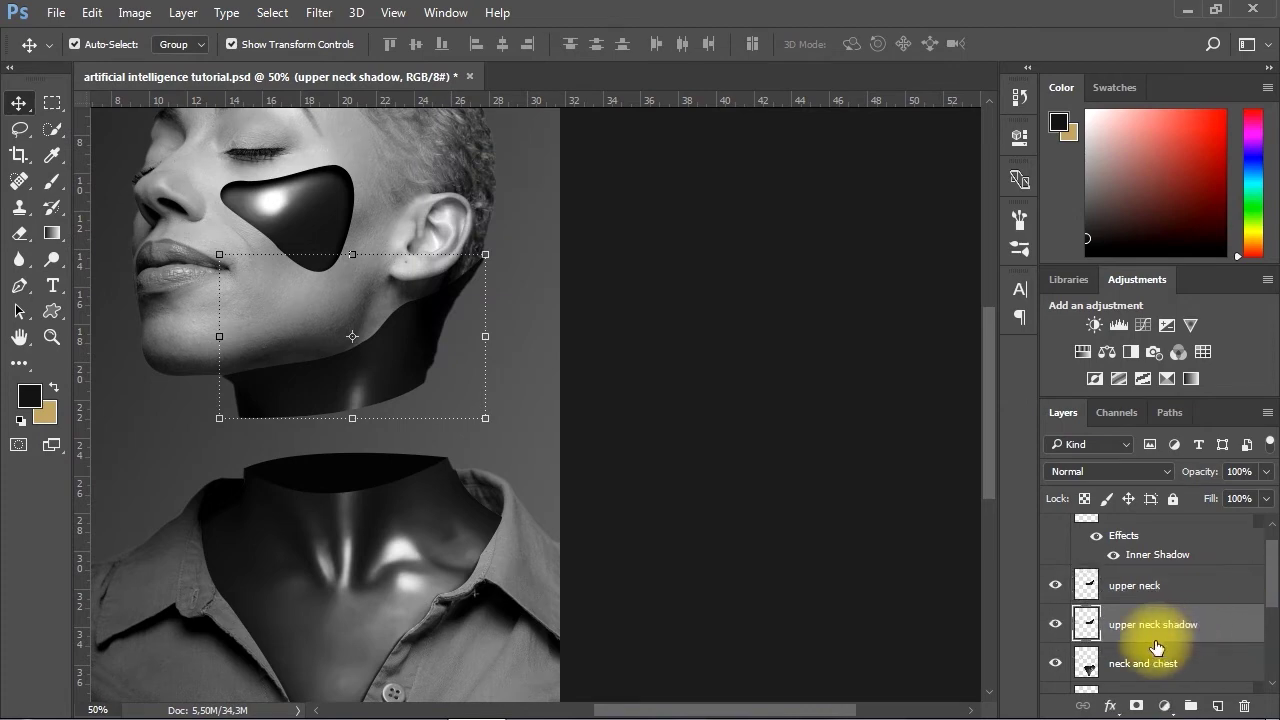
Give the upper neck shadow layer a #0d0d0d Color Overlay and offset it slightly down and to the right
{"action": "right_click", "coordinate": [1219, 628]}
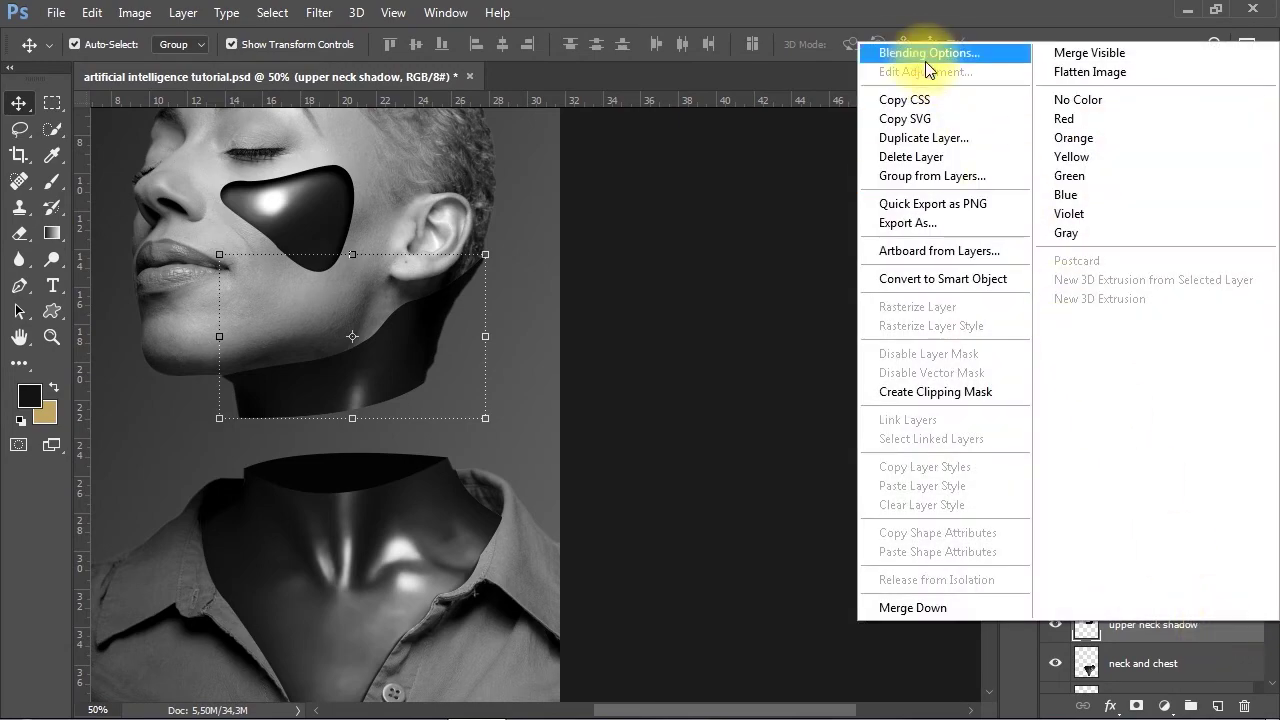
{"action": "left_click", "coordinate": [919, 55]}
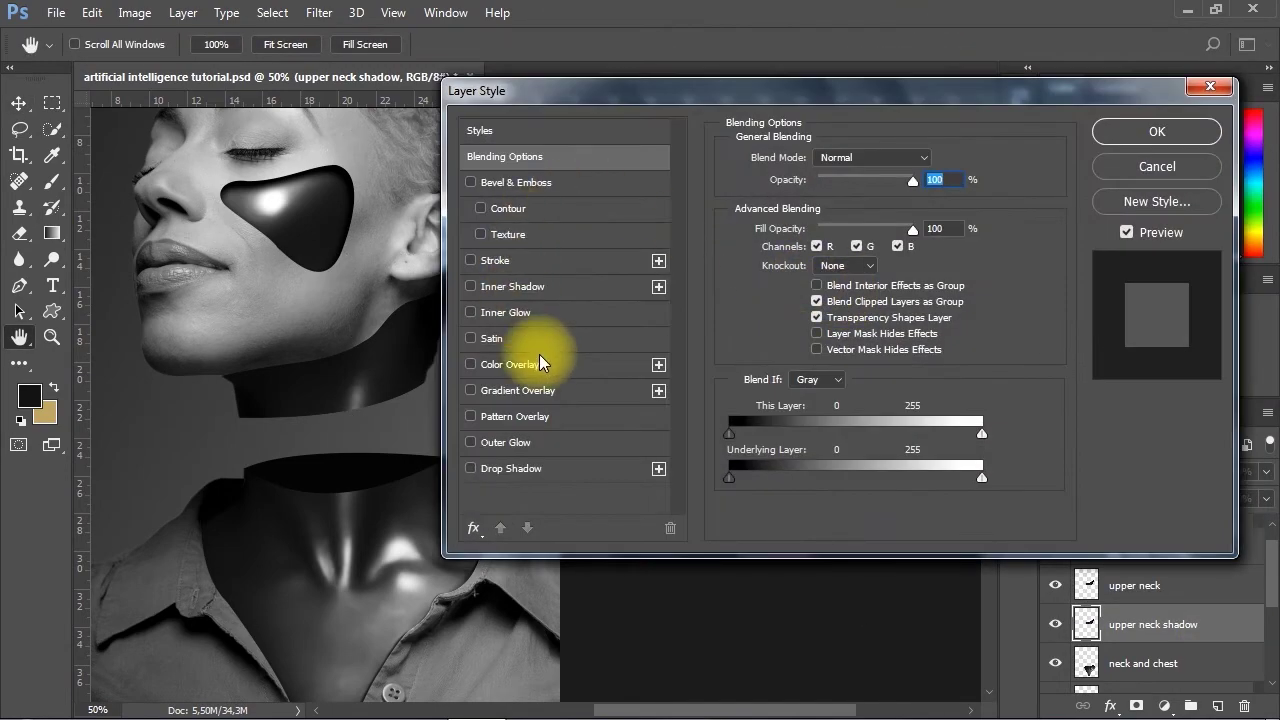
{"action": "left_click", "coordinate": [517, 365]}
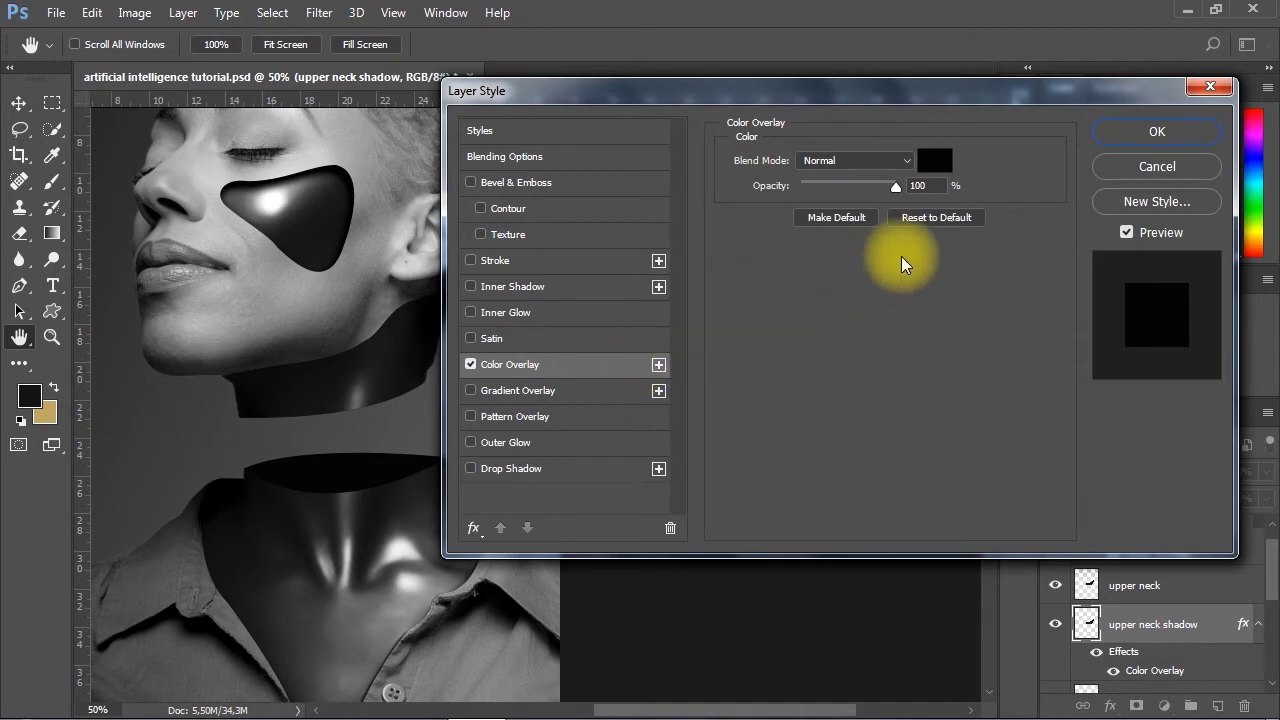
{"action": "left_click", "coordinate": [936, 163]}
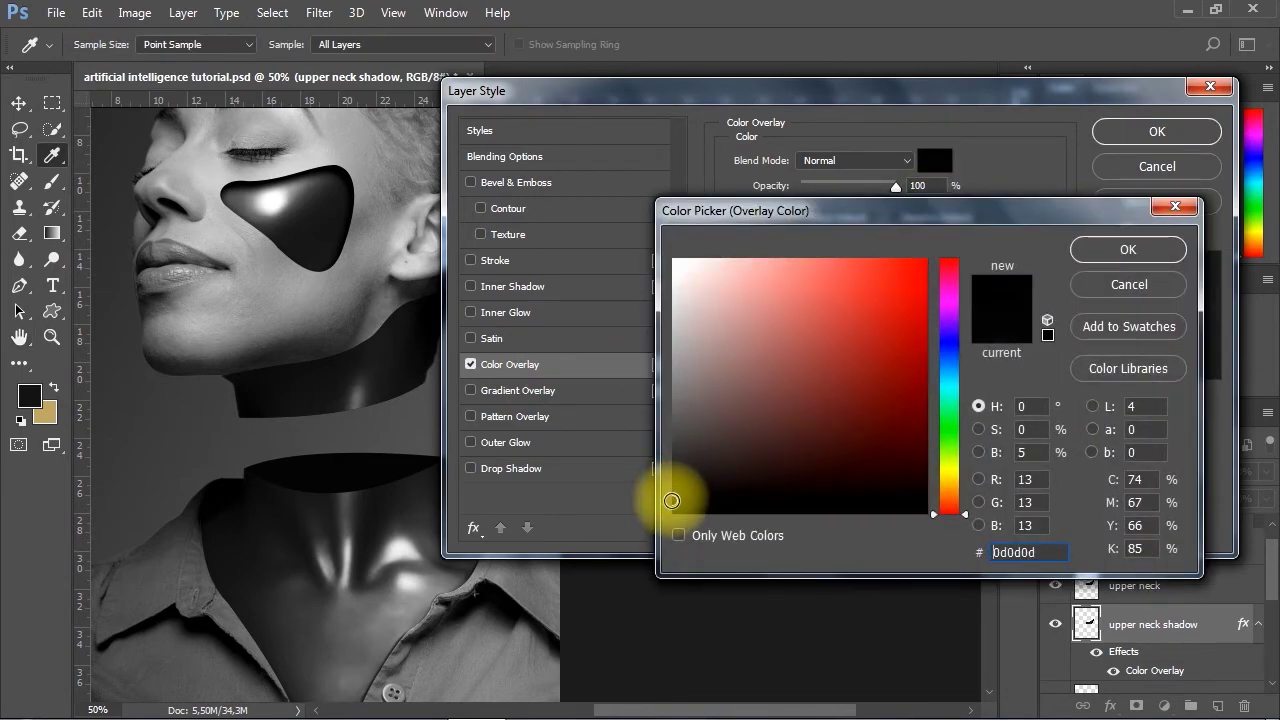
{"action": "left_click", "coordinate": [1127, 250]}
{"action": "left_click", "coordinate": [1167, 133]}
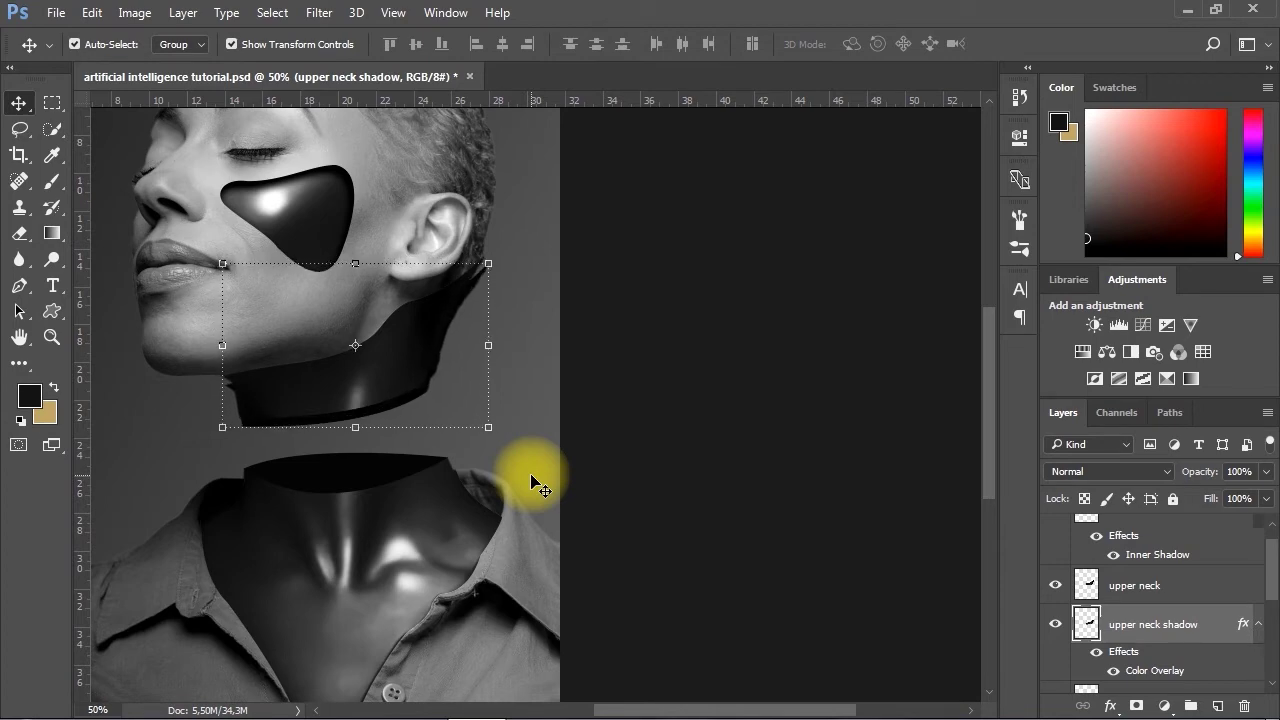
Apply a Gaussian Blur with a radius of 8.0 pixels to the upper neck shadow layer
{"action": "left_click", "coordinate": [312, 14]}
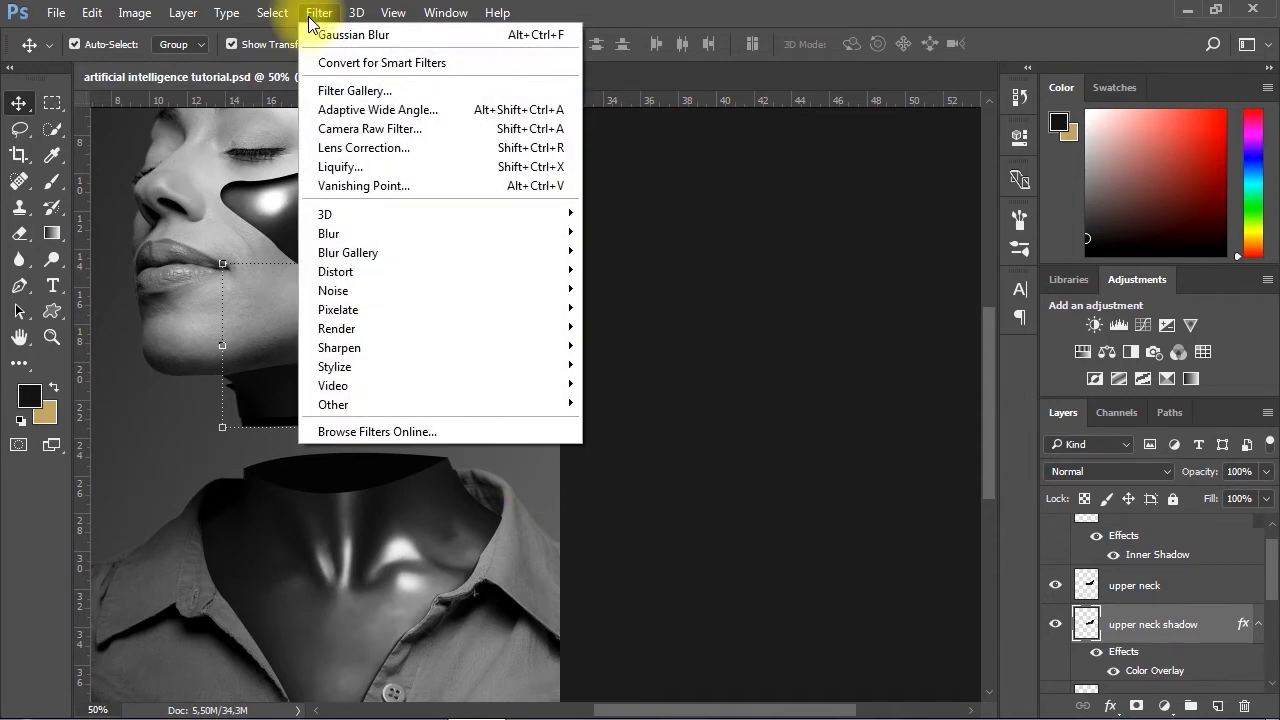
{"action": "mouse_move", "coordinate": [533, 241]}
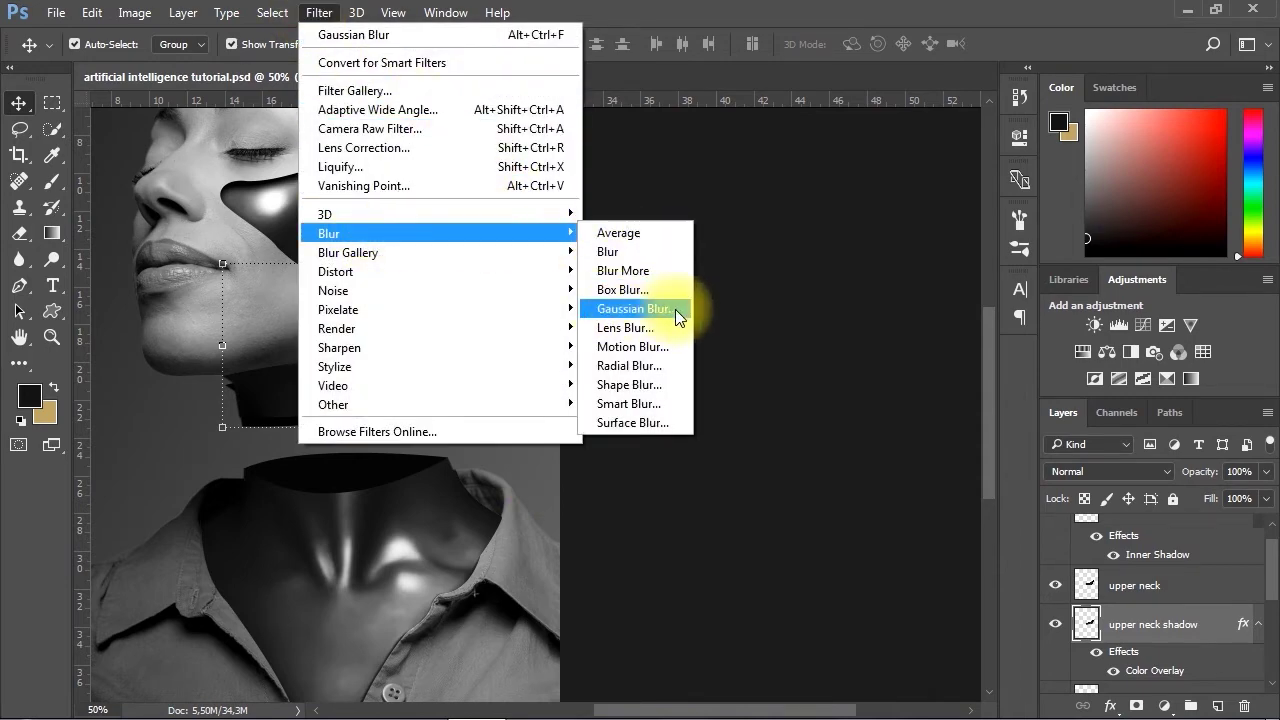
{"action": "left_click", "coordinate": [637, 309]}
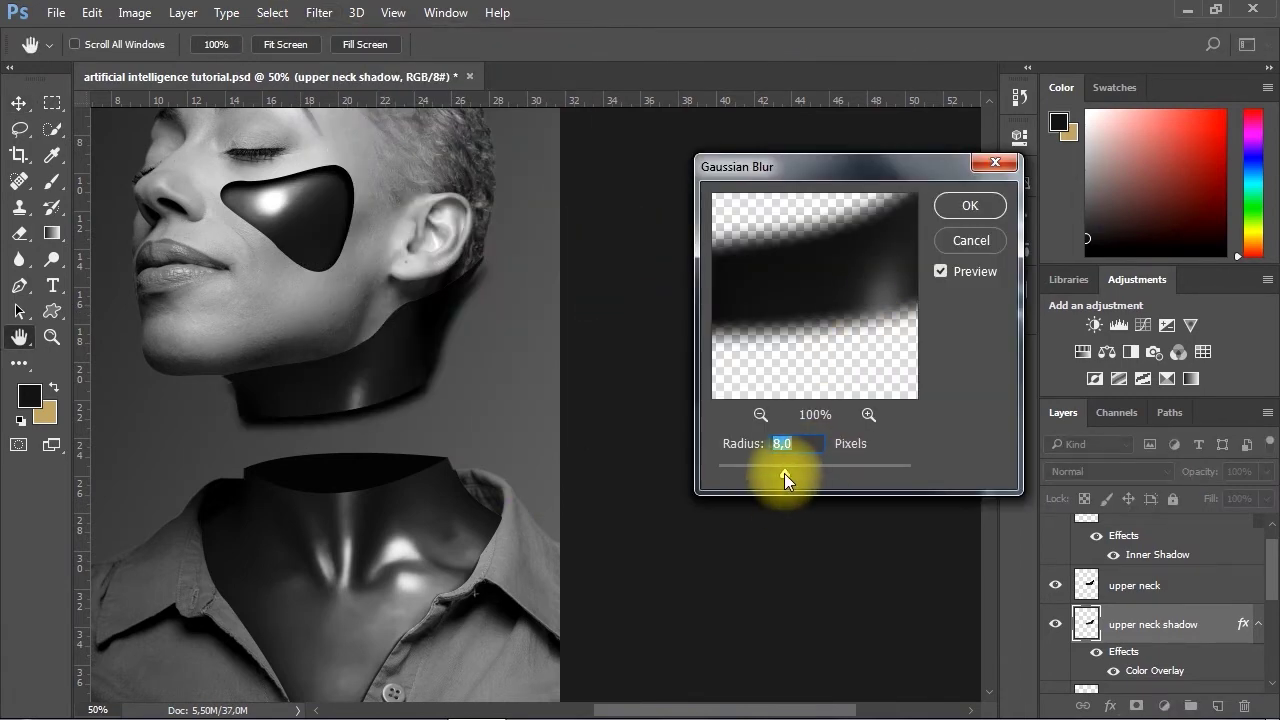
{"action": "mouse_move", "coordinate": [784, 473]}
{"action": "left_mouse_down"}
{"action": "mouse_move", "coordinate": [773, 473]}
{"action": "mouse_move", "coordinate": [782, 480]}
{"action": "left_mouse_up"}
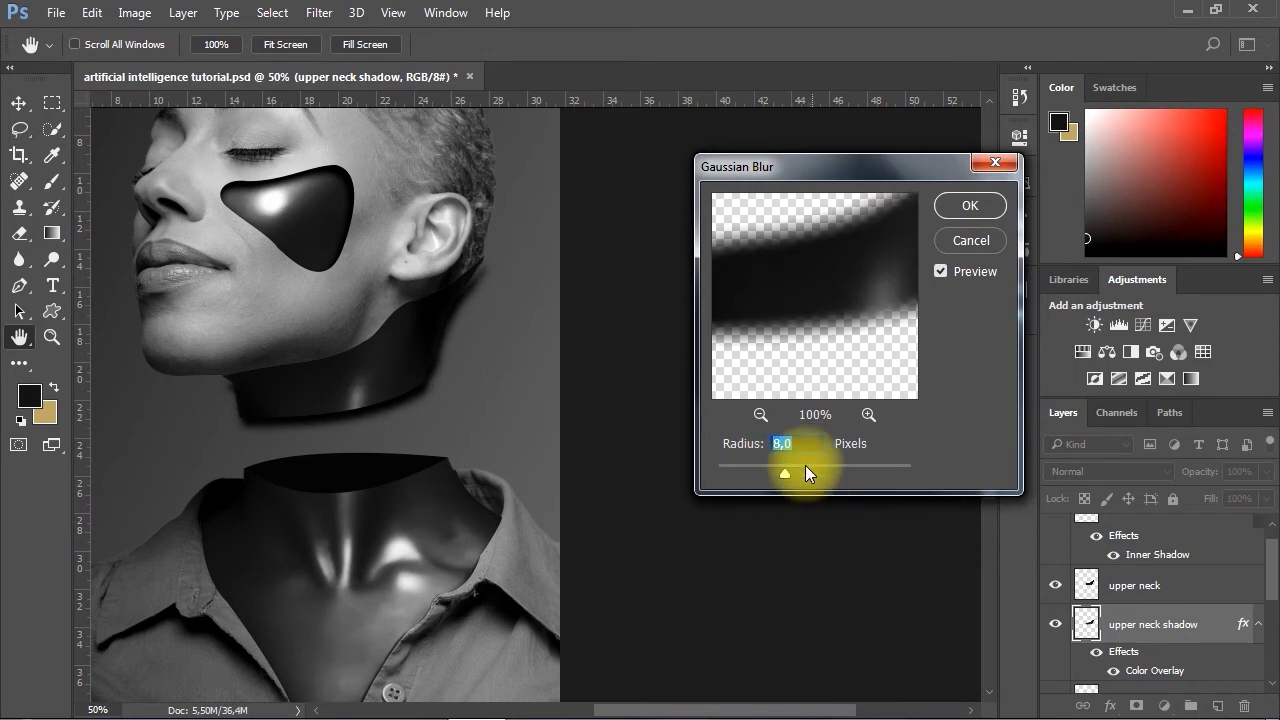
{"action": "left_click", "coordinate": [970, 207]}
{"action": "key", "text": "v"}
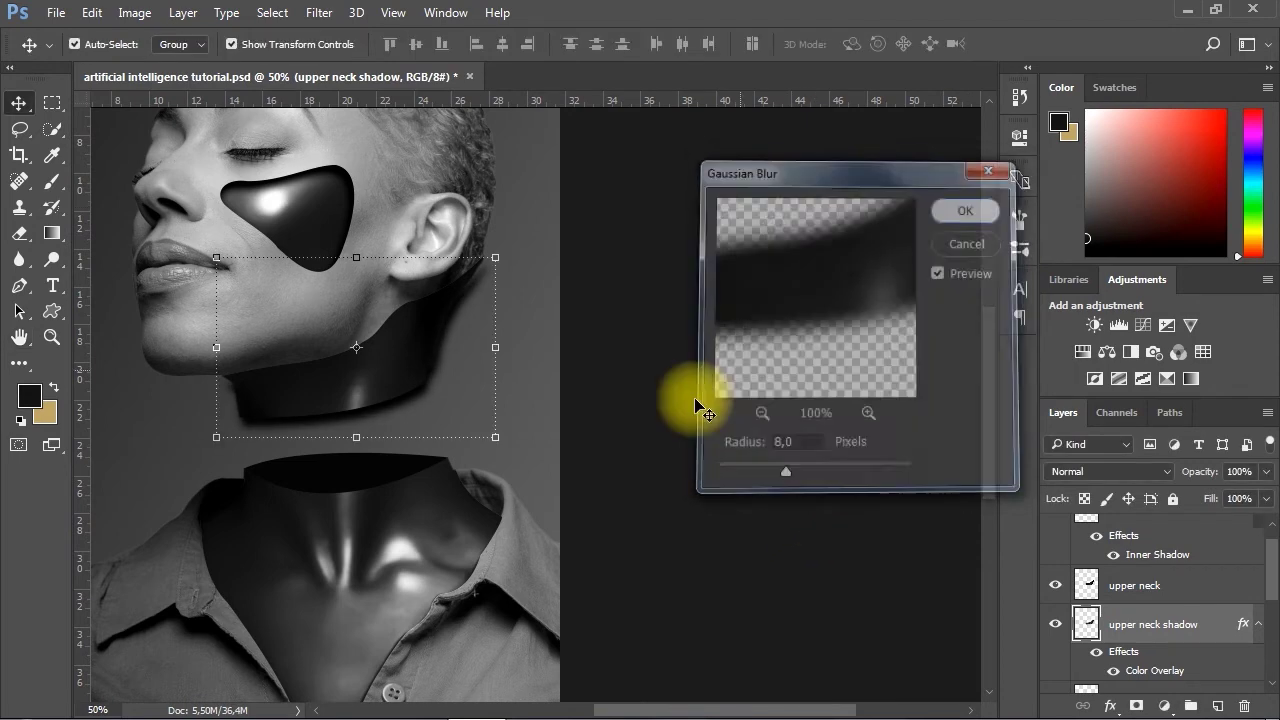
{"action": "left_click_drag", "start_coordinate": [659, 402], "coordinate": [766, 380]}
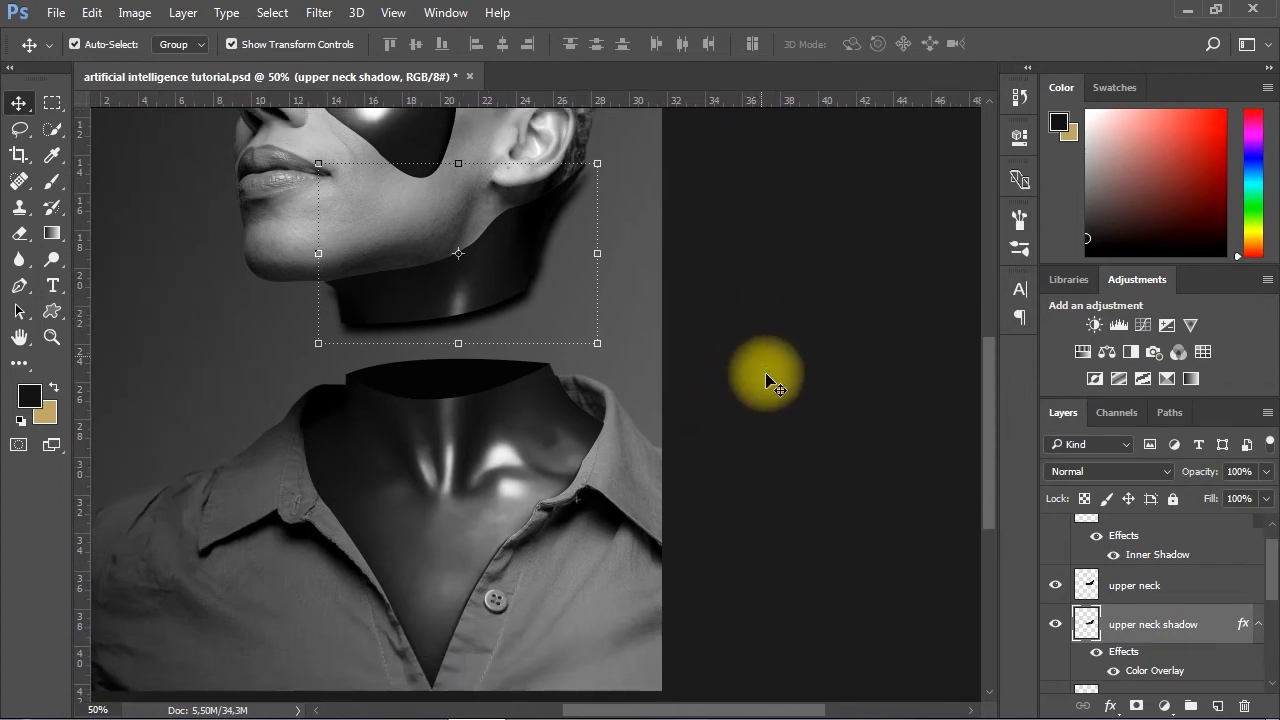
{"action": "left_click", "coordinate": [802, 452]}
Hide the inner neck part layer and duplicate the neck and chest layer as "neck and chest shadow"
{"action": "left_click", "coordinate": [610, 350]}
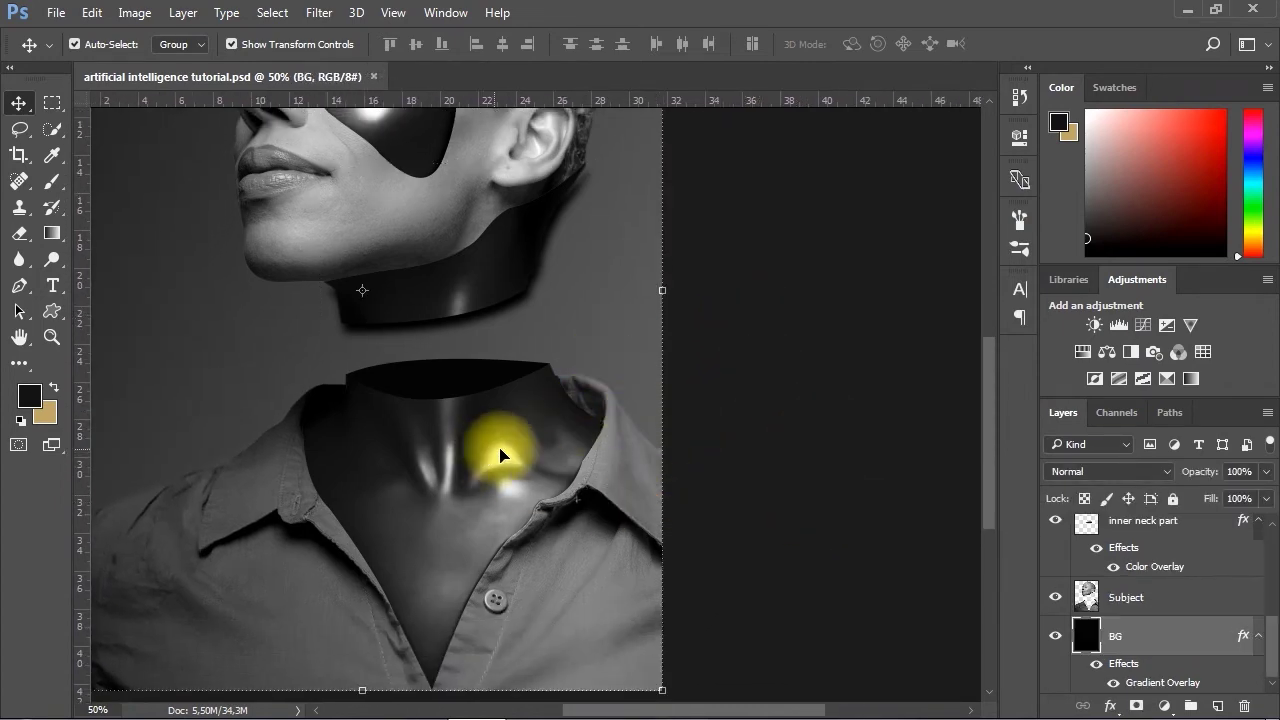
{"action": "left_click_drag", "start_coordinate": [540, 421], "coordinate": [424, 399]}
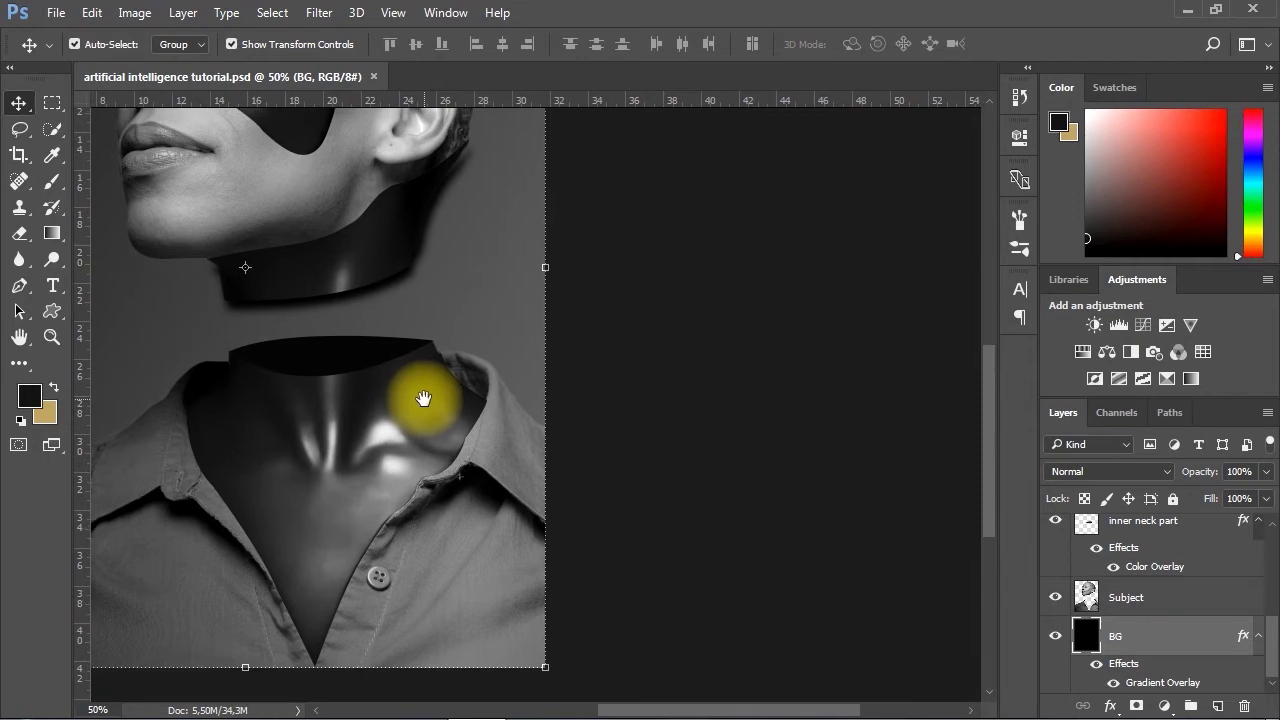
{"action": "left_click", "coordinate": [374, 402]}
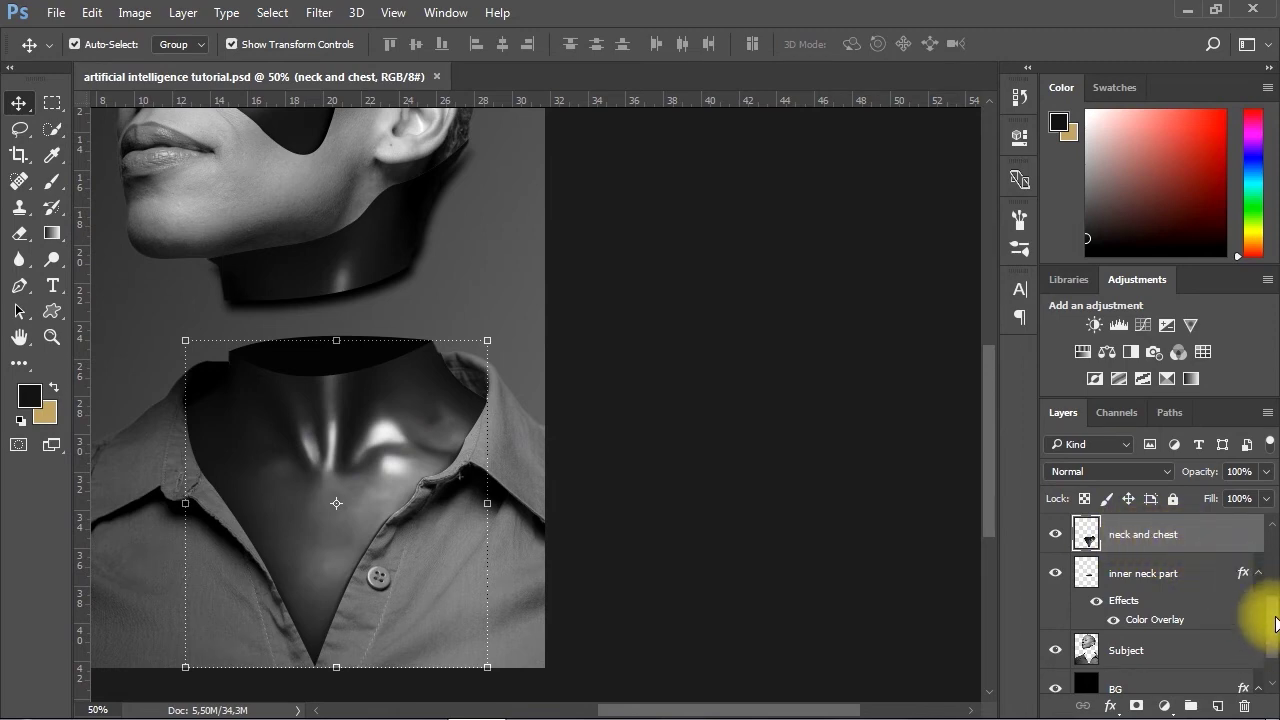
{"action": "scroll", "coordinate": [1270, 627], "scroll_direction": "up", "scroll_amount": 2}
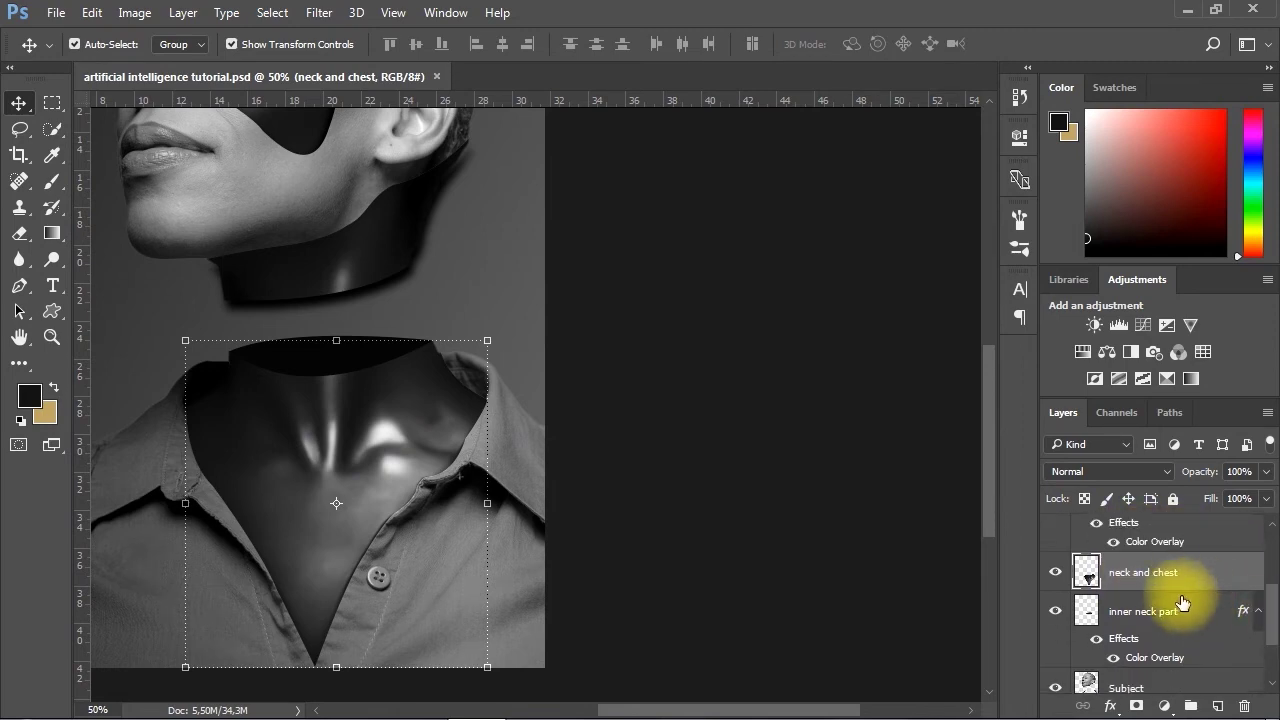
{"action": "left_click", "coordinate": [1055, 612]}
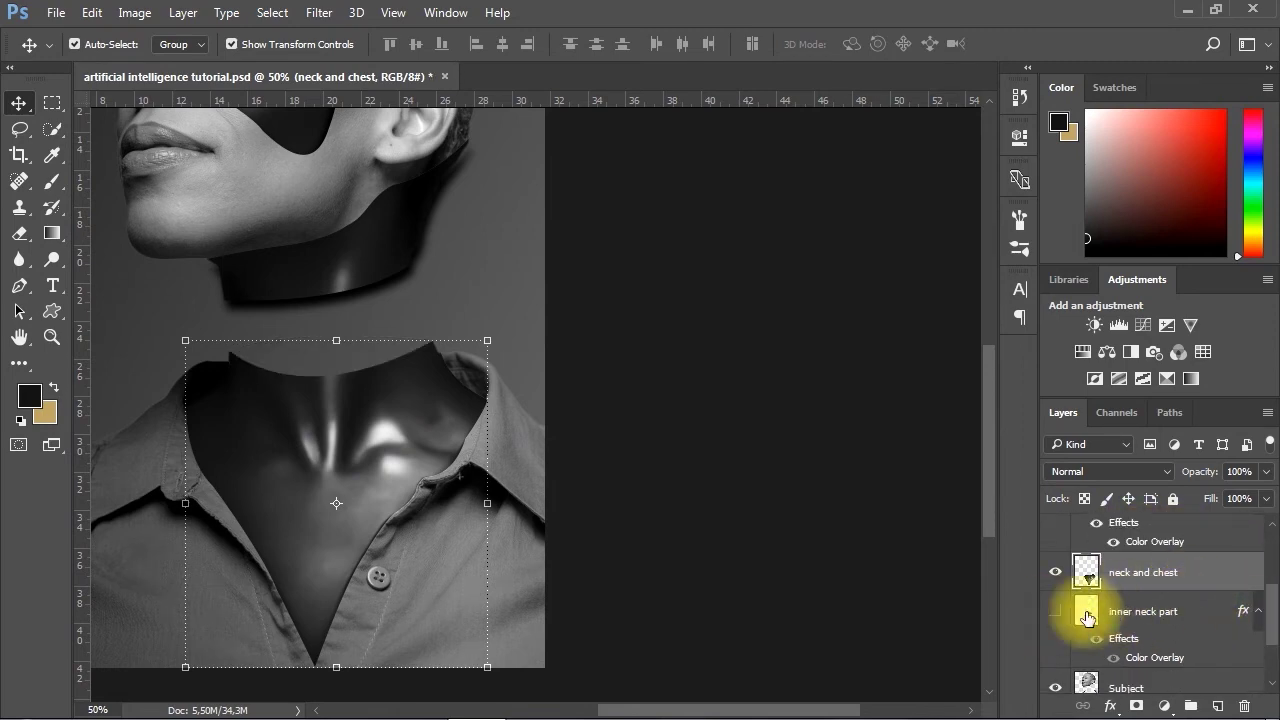
{"action": "right_click", "coordinate": [1205, 568]}
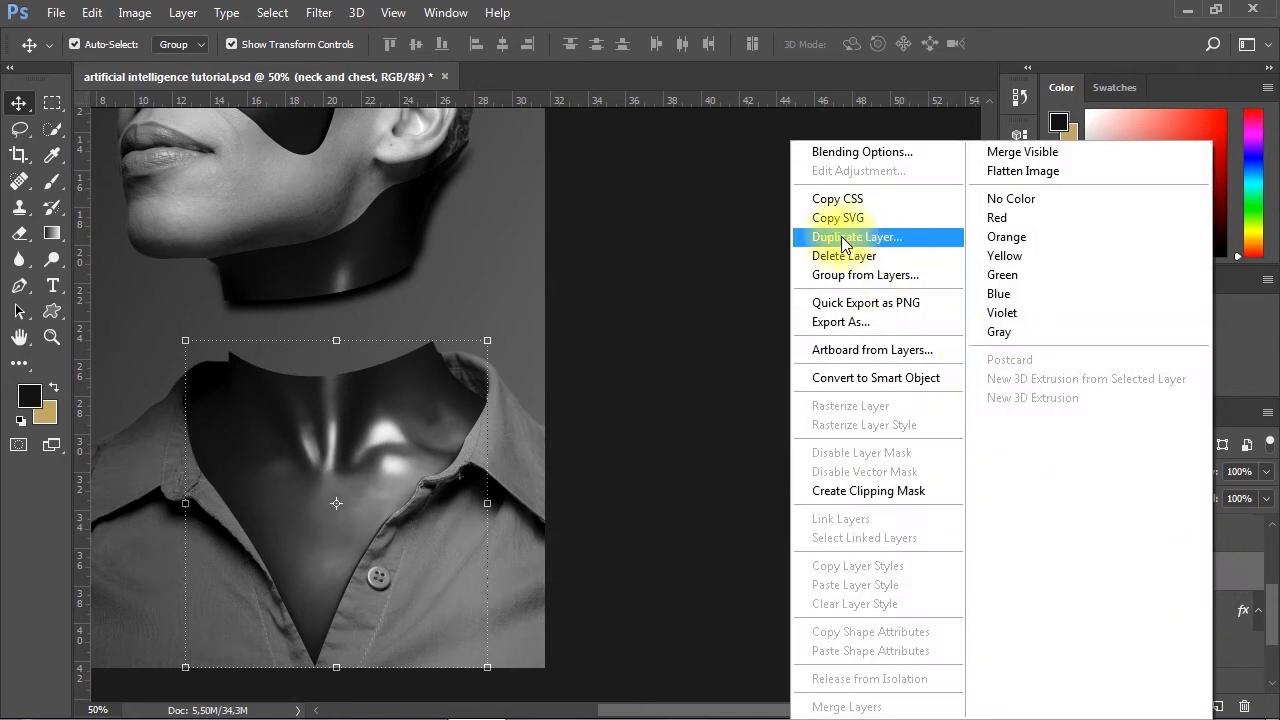
{"action": "left_click", "coordinate": [845, 236]}
{"action": "double_click", "coordinate": [640, 222]}
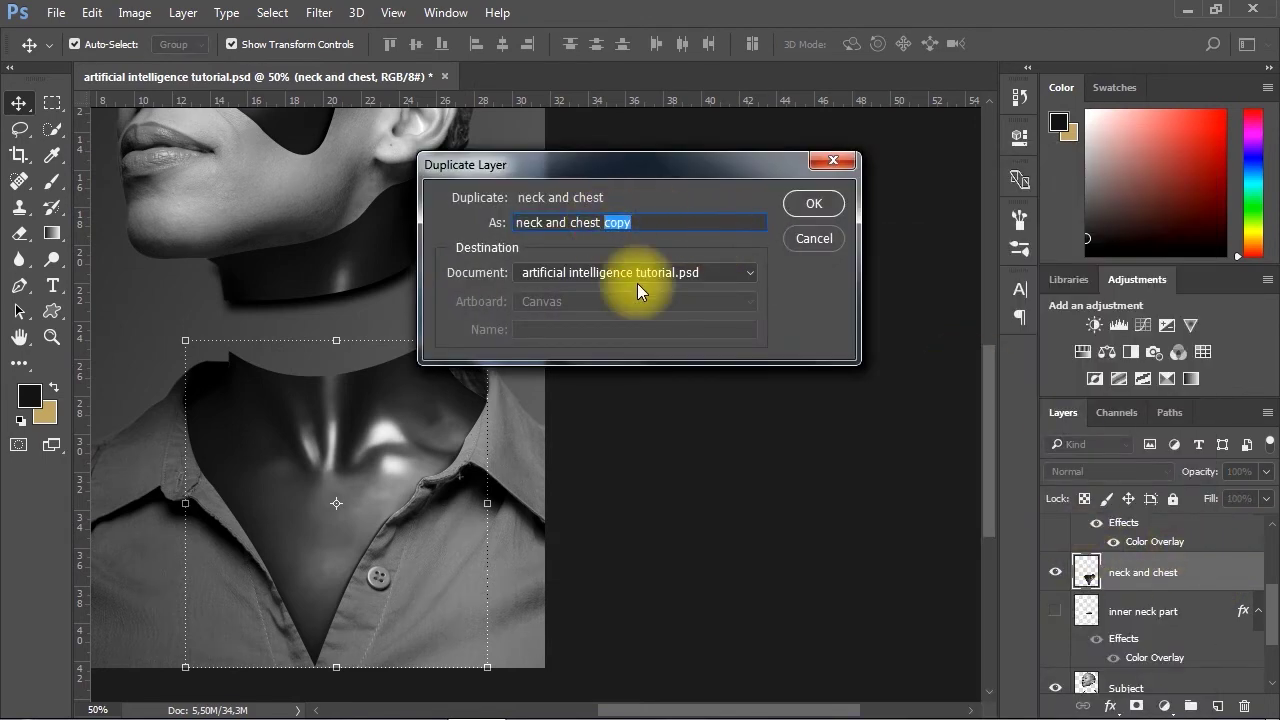
{"action": "type", "text": "shadow"}
{"action": "left_click", "coordinate": [814, 205]}
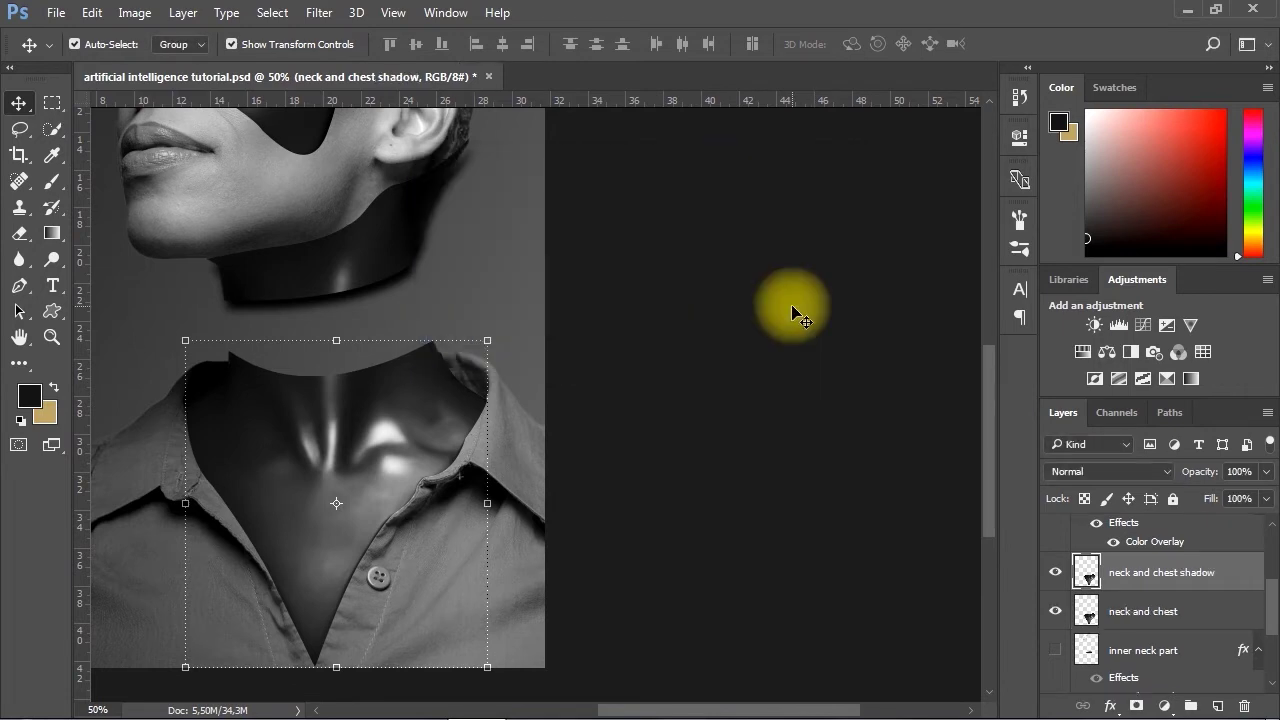
Give the neck and chest shadow layer a black Color Overlay at 100% opacity
{"action": "right_click", "coordinate": [1228, 578]}
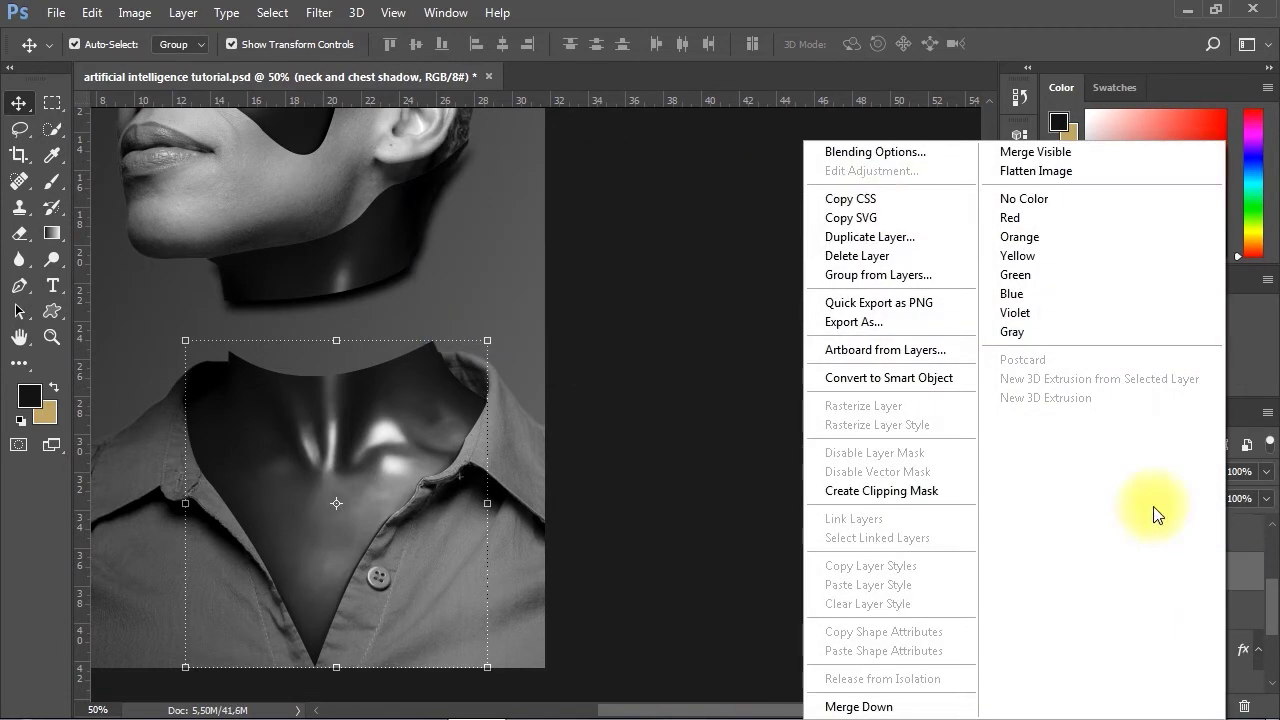
{"action": "left_click", "coordinate": [857, 149]}
{"action": "left_click", "coordinate": [483, 364]}
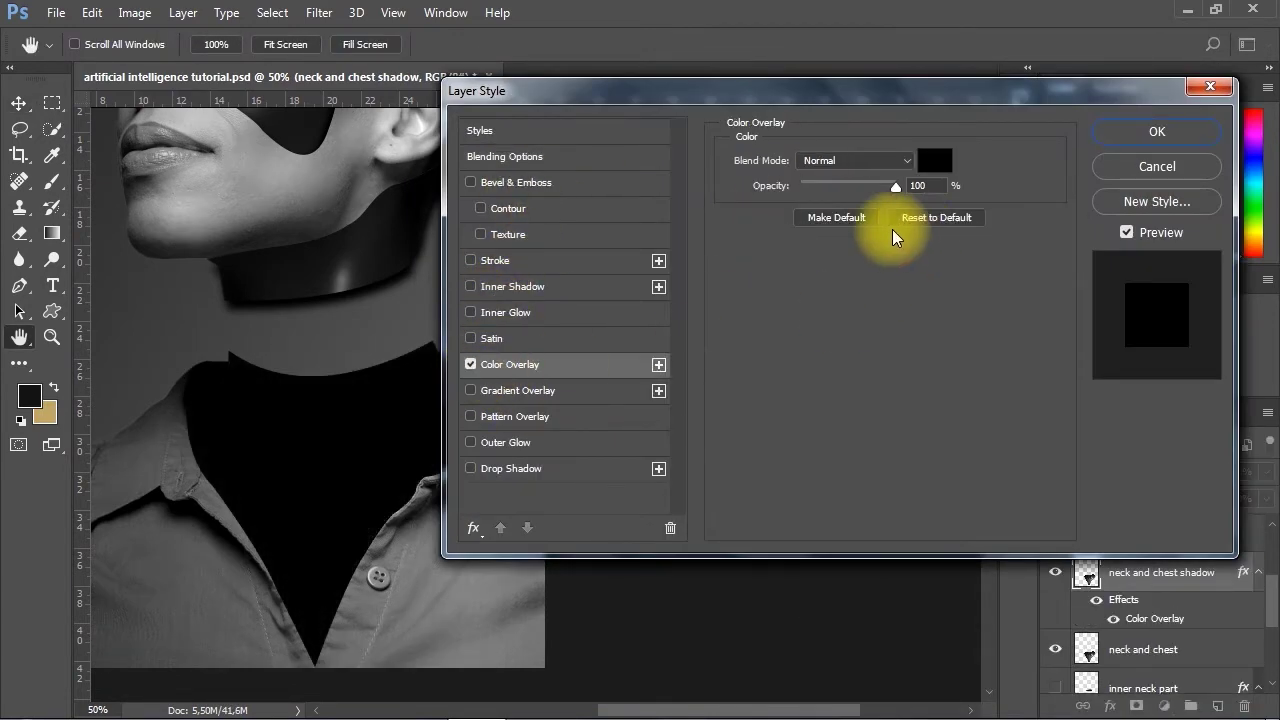
{"action": "left_click", "coordinate": [934, 161]}
{"action": "left_click", "coordinate": [1116, 249]}
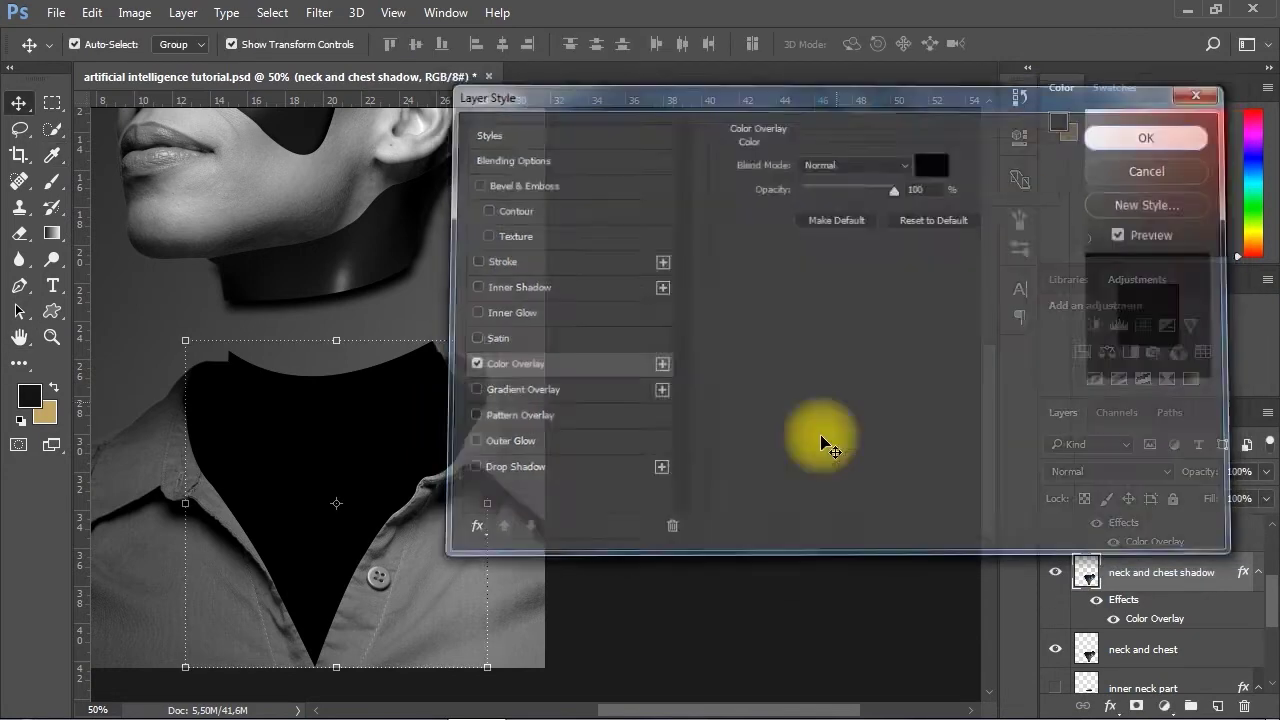
{"action": "key", "text": "Return"}
Place the neck and chest shadow layer directly below the neck and chest layer and offset it slightly upward
{"action": "scroll", "coordinate": [1230, 590], "scroll_direction": "down", "scroll_amount": 1}
{"action": "left_click_drag", "start_coordinate": [1170, 545], "coordinate": [1178, 636]}
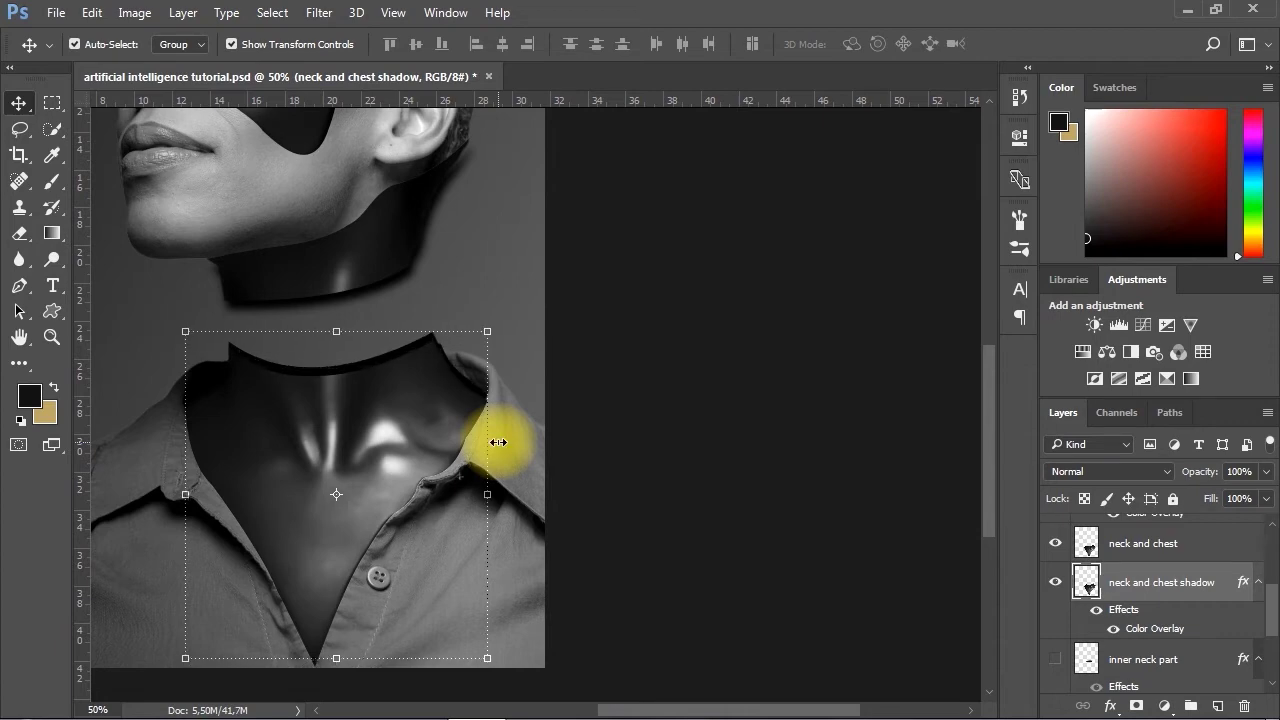
Apply a Gaussian Blur with a radius of 8.0 pixels to the neck and chest shadow layer, then deselect it
{"action": "left_click", "coordinate": [319, 12]}
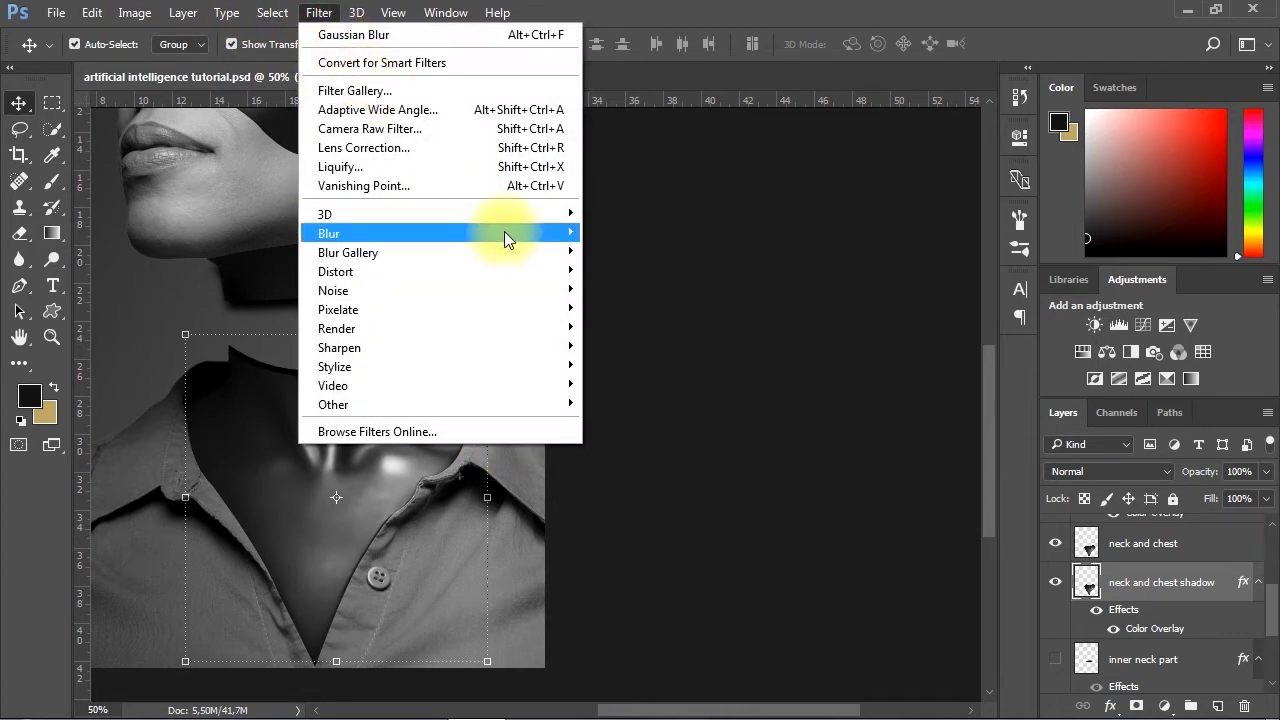
{"action": "mouse_move", "coordinate": [506, 233]}
{"action": "left_click", "coordinate": [636, 308]}
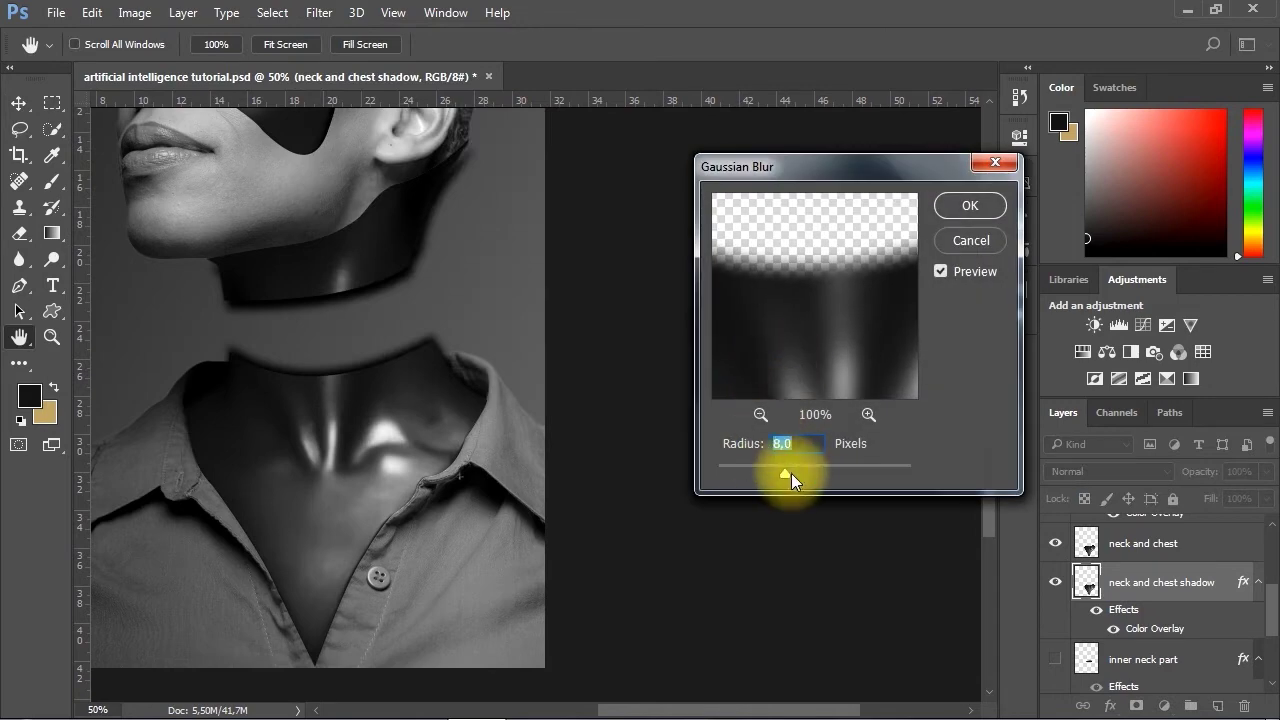
{"action": "left_click", "coordinate": [970, 205]}
{"action": "key", "text": "v"}
{"action": "left_click", "coordinate": [686, 357]}
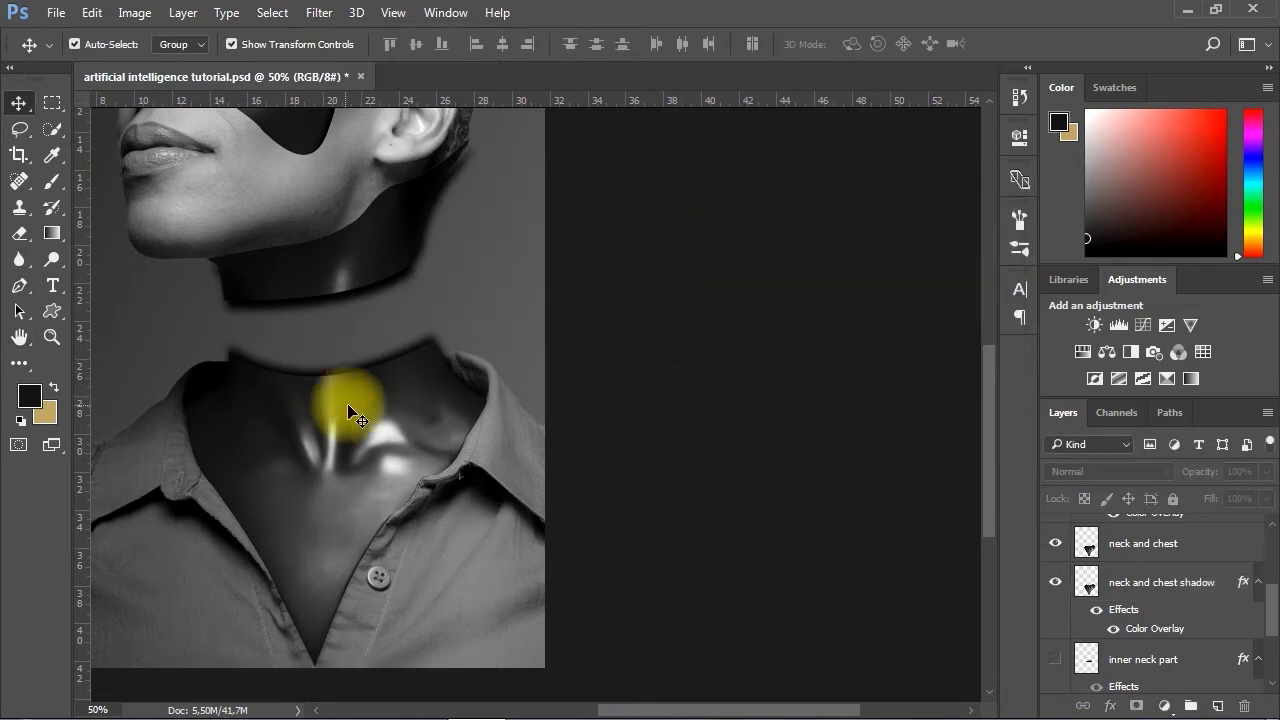
Save the document and make the inner neck part layer visible again
{"action": "key", "text": "ctrl+minus"}
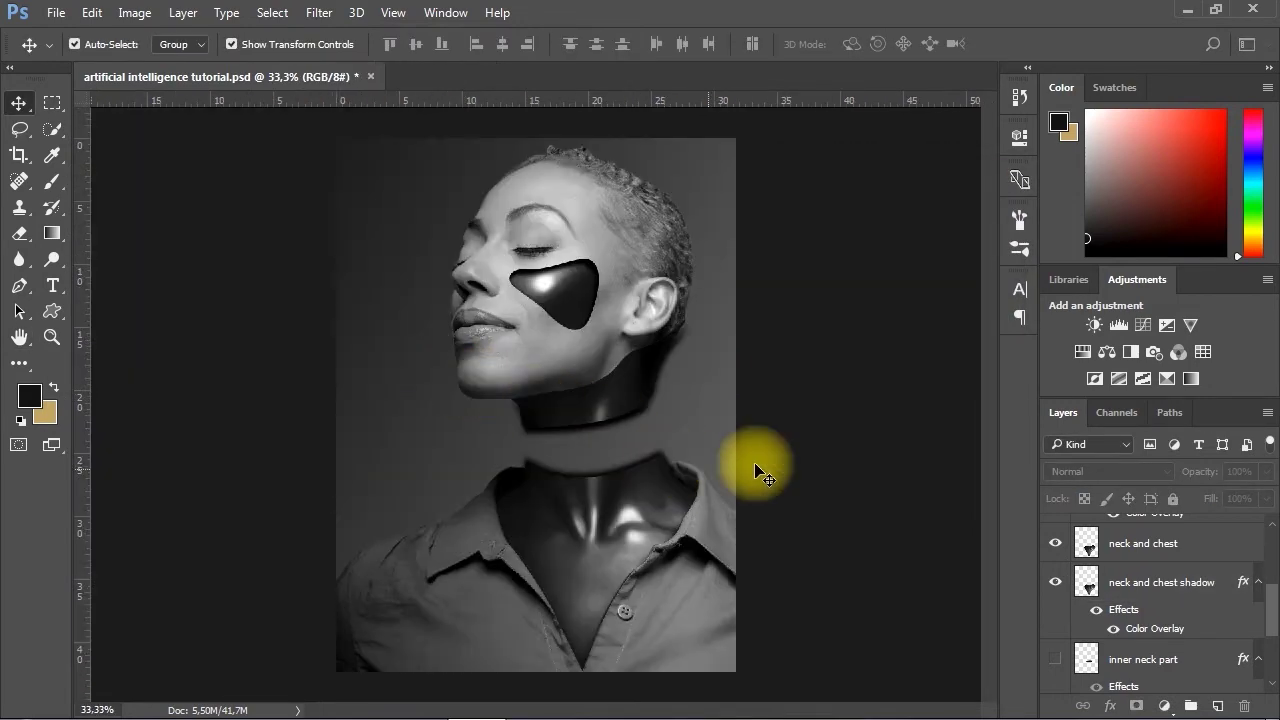
{"action": "key", "text": "ctrl+s"}
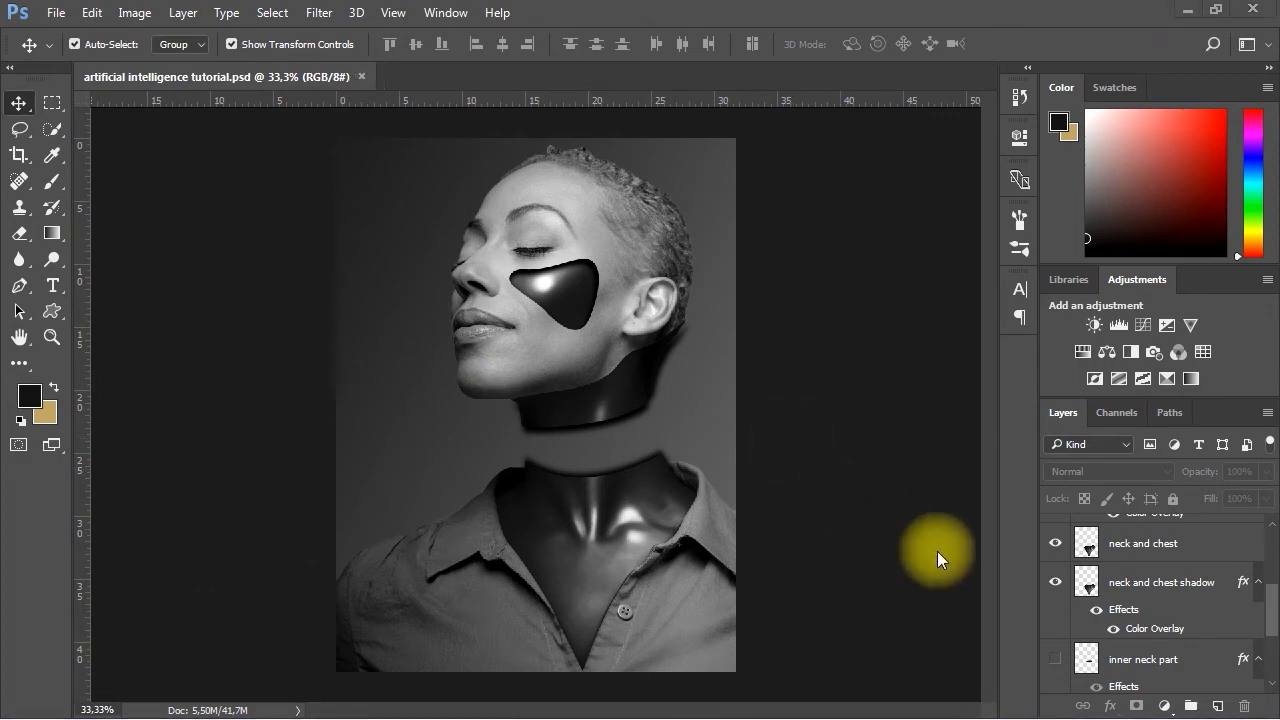
{"action": "left_click", "coordinate": [1056, 660]}
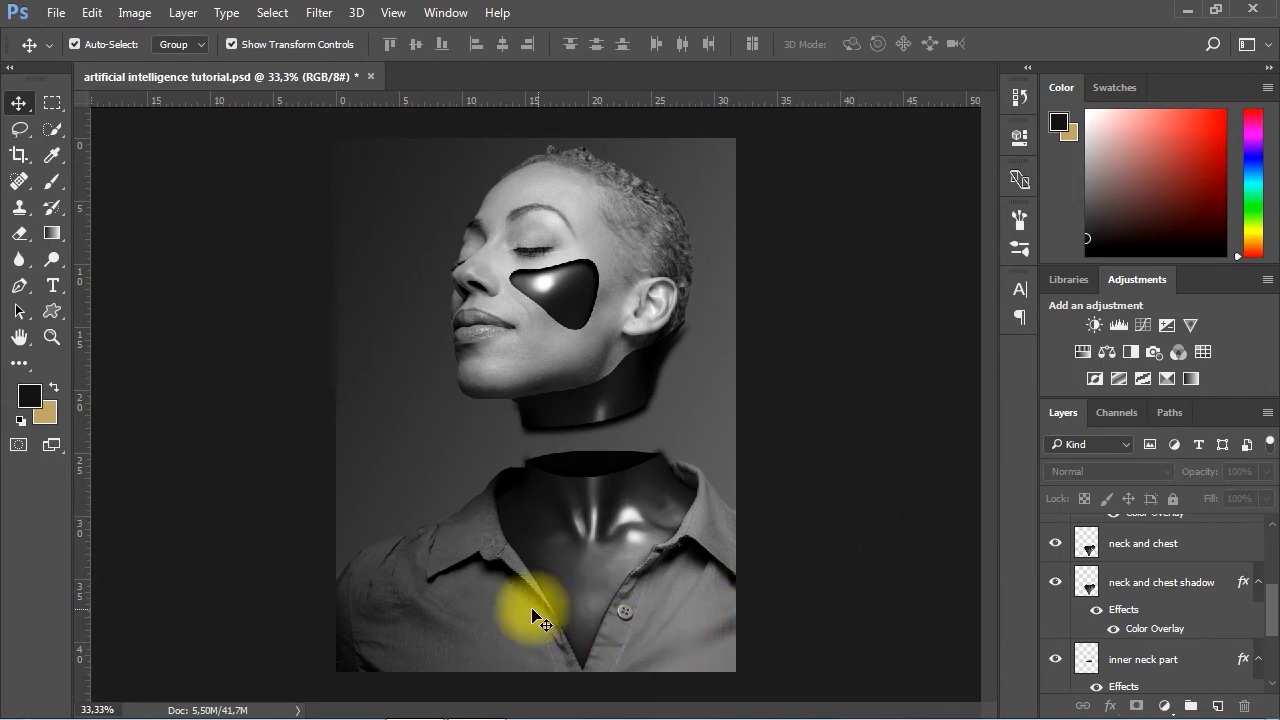
Switch to the tutorial files folder and place cables.png into the portrait document at 60% scale
{"action": "left_click", "coordinate": [476, 704]}
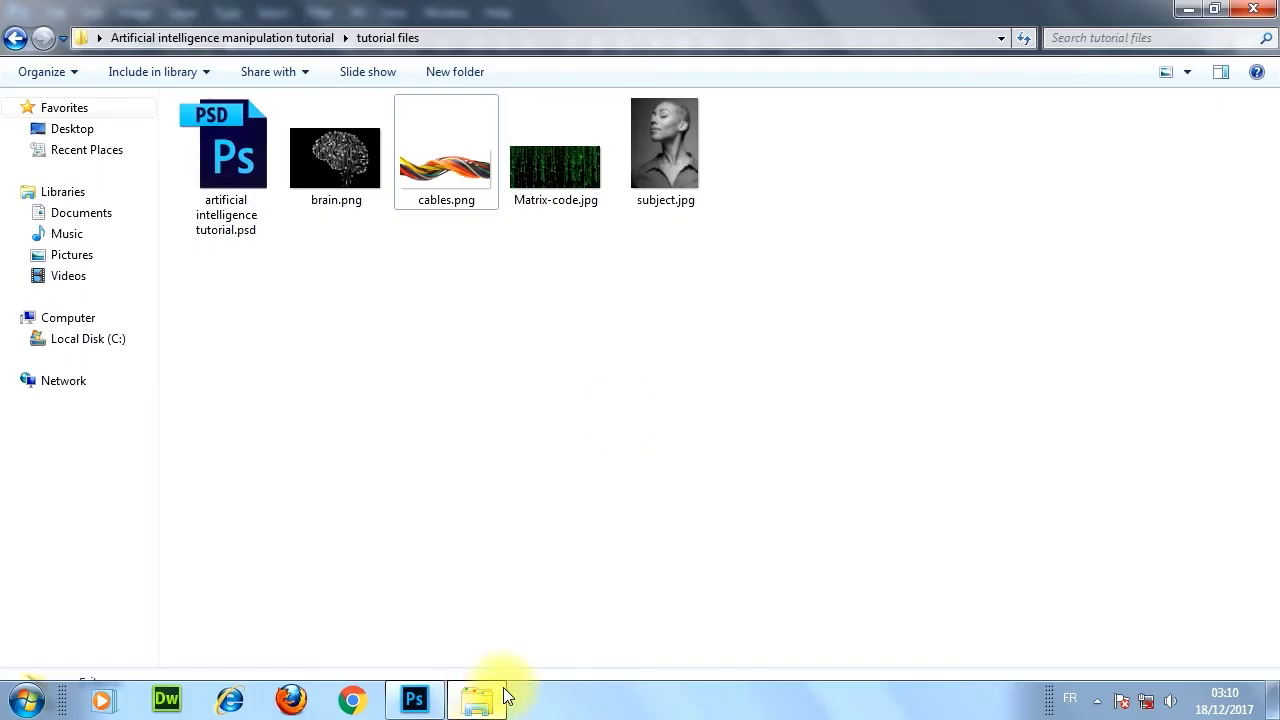
{"action": "left_click", "coordinate": [469, 190]}
{"action": "left_click_drag", "start_coordinate": [449, 155], "coordinate": [659, 471]}
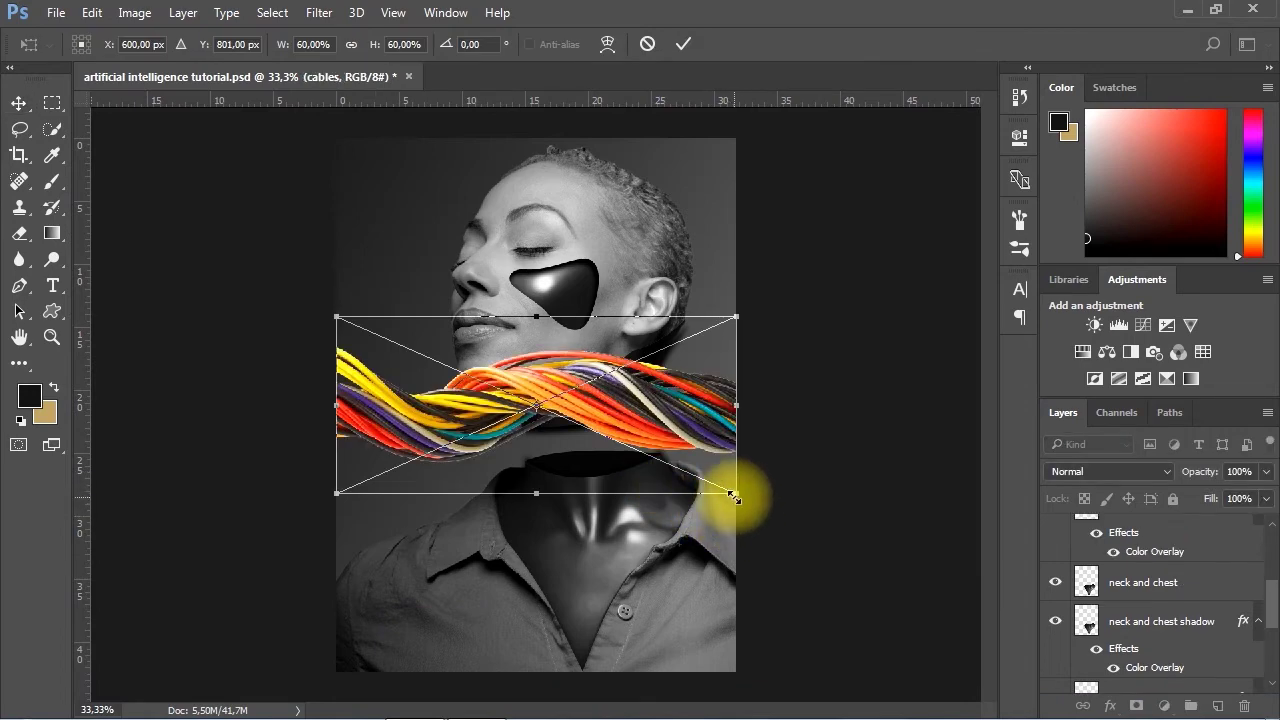
{"action": "left_click", "coordinate": [688, 44]}
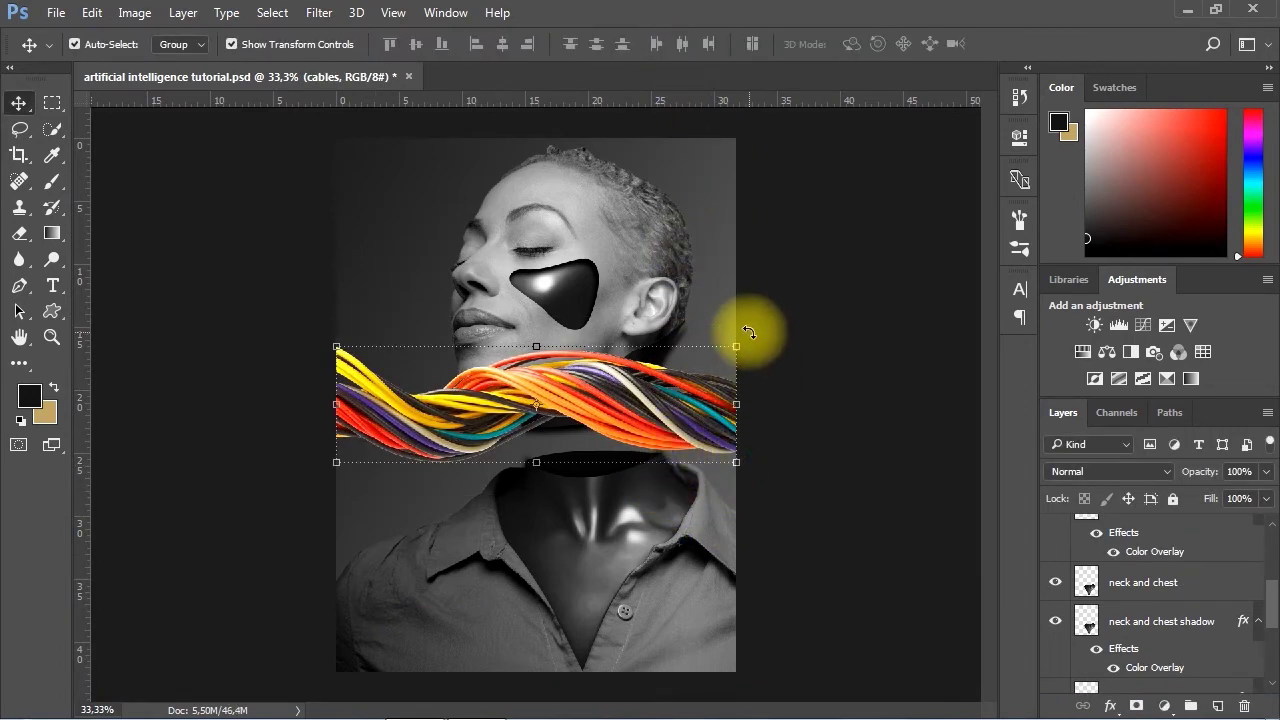
Rotate the cables image about 83° to a near-vertical position and move it over the neck
{"action": "left_click_drag", "start_coordinate": [755, 341], "coordinate": [592, 528]}
{"action": "key", "text": "Return"}
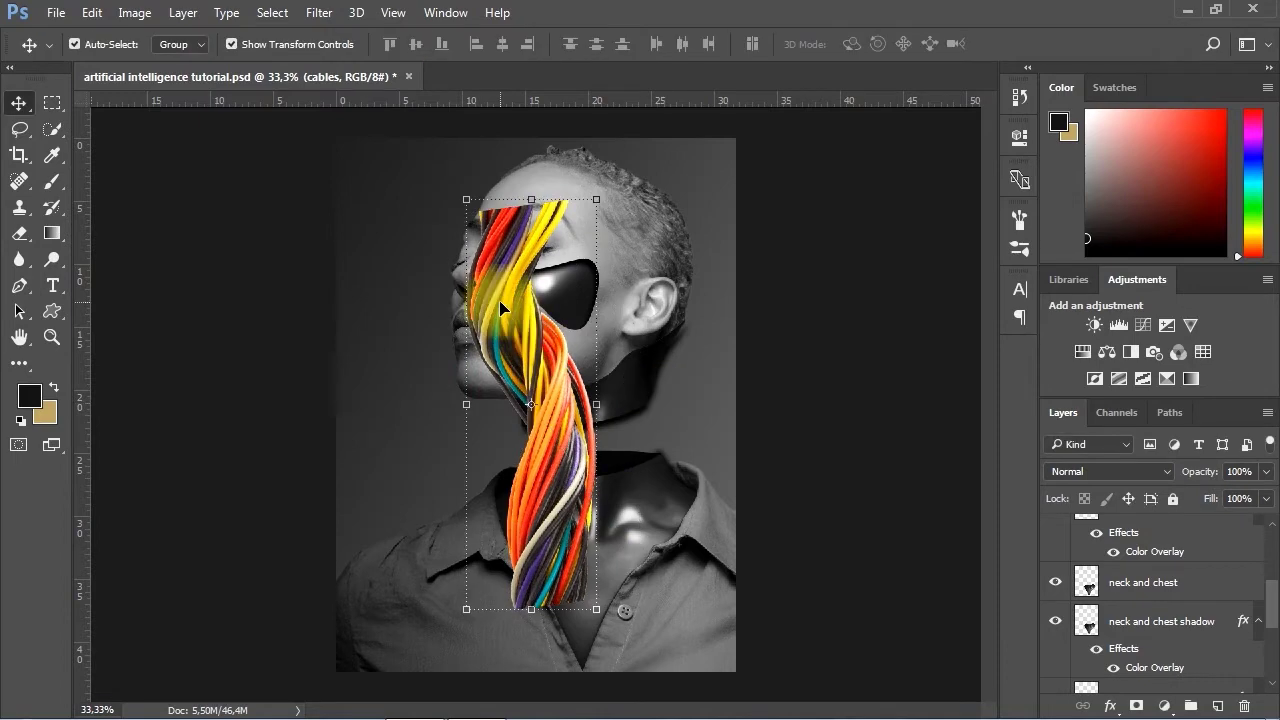
{"action": "left_click_drag", "start_coordinate": [480, 350], "coordinate": [540, 245]}
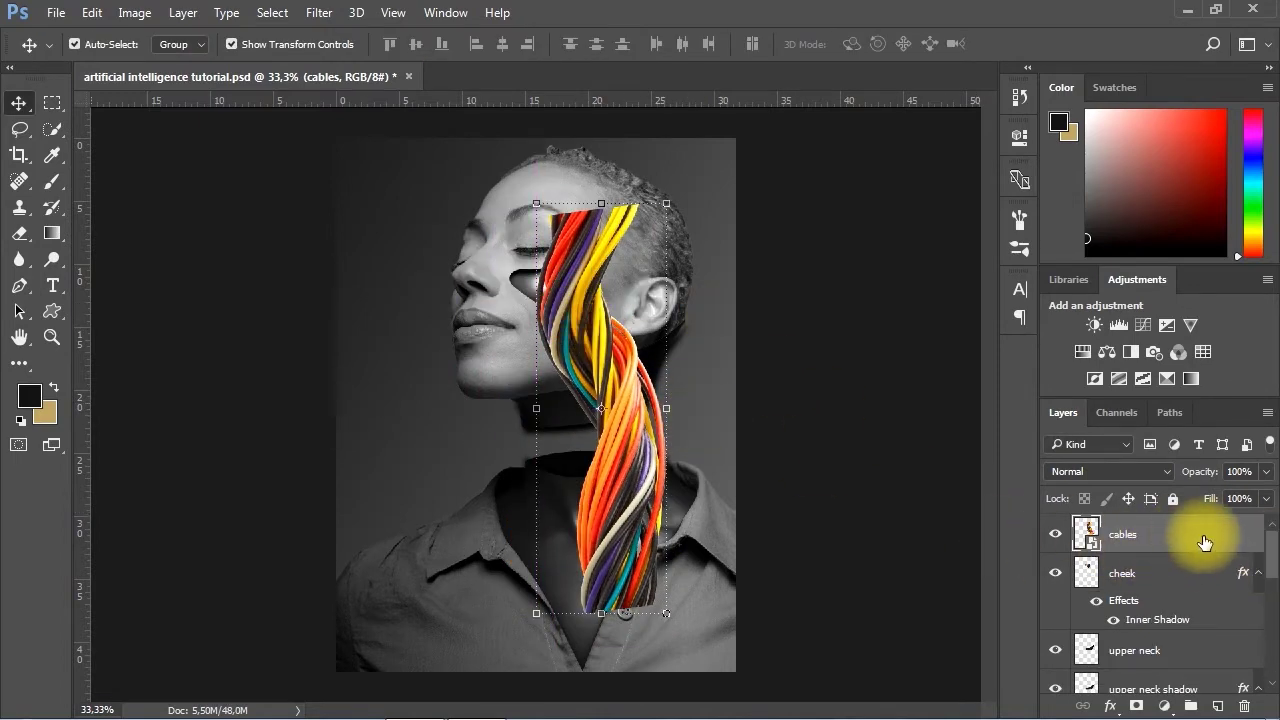
Move the cables layer between the neck and chest shadow and inner neck part layers, and keep it selected
{"action": "left_click_drag", "start_coordinate": [1203, 545], "coordinate": [1177, 534]}
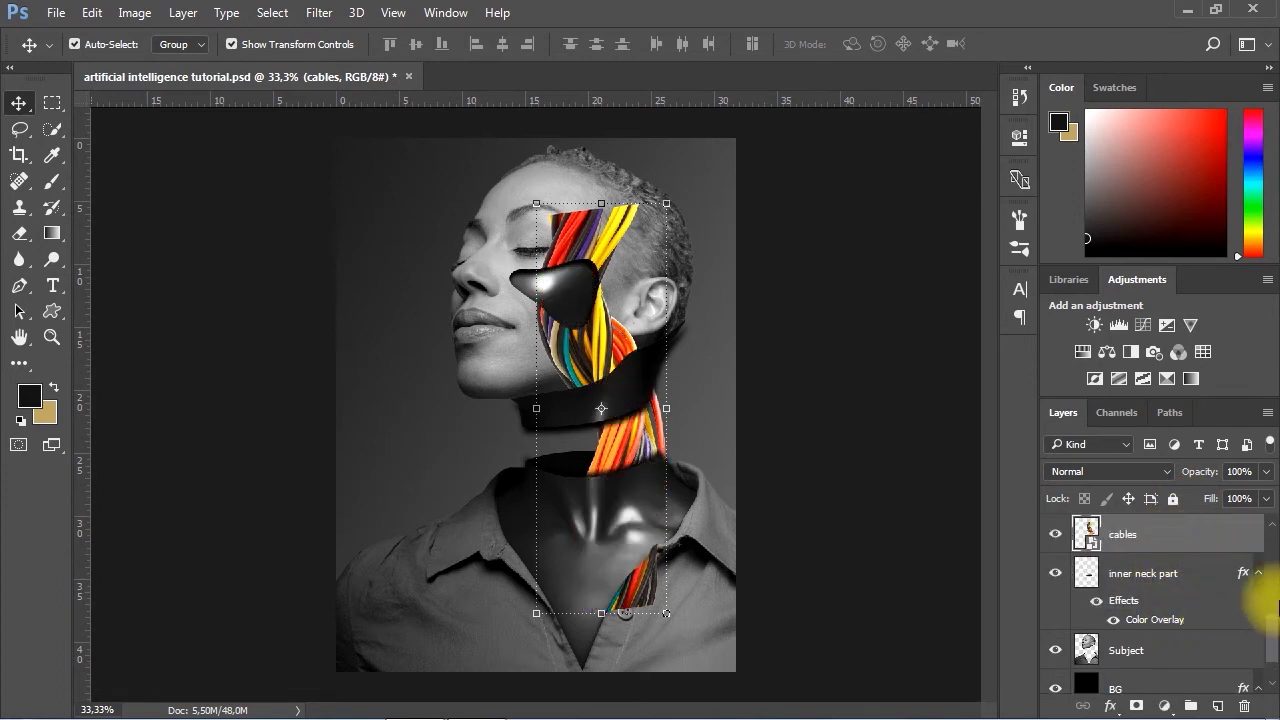
{"action": "left_click_drag", "start_coordinate": [1269, 632], "coordinate": [1269, 606]}
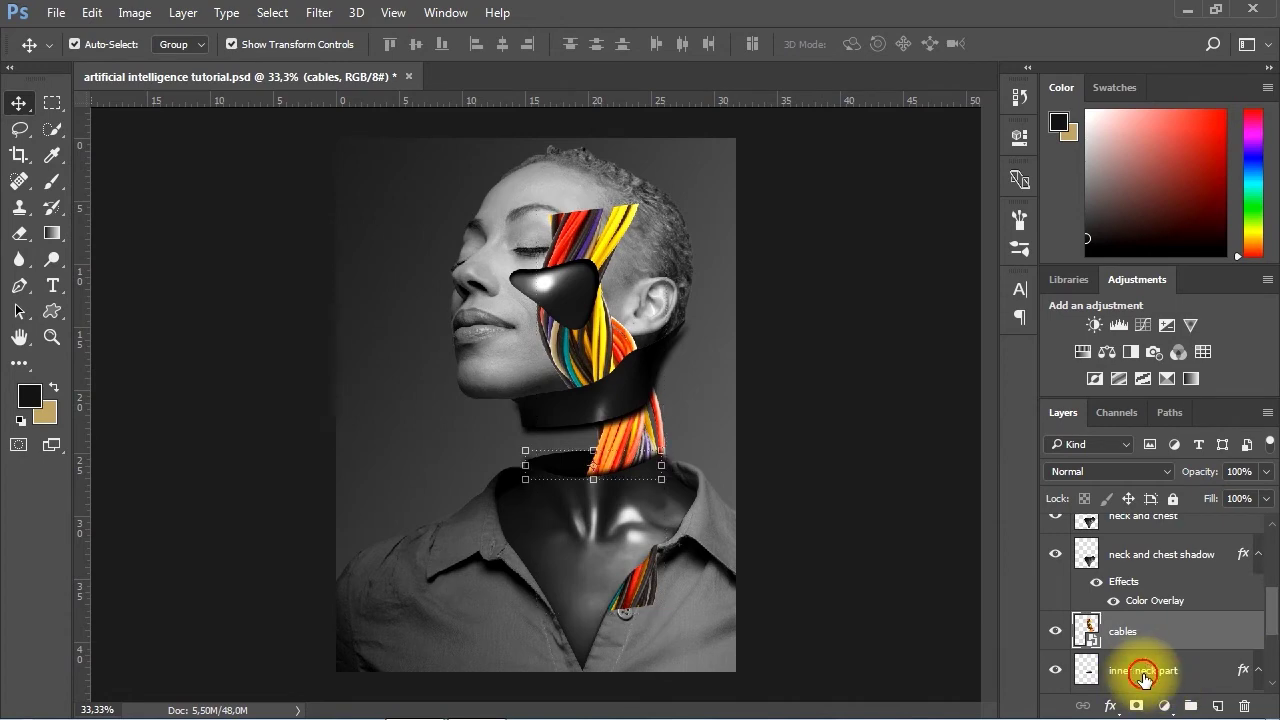
{"action": "left_click", "coordinate": [1150, 672]}
{"action": "left_click", "coordinate": [1140, 523]}
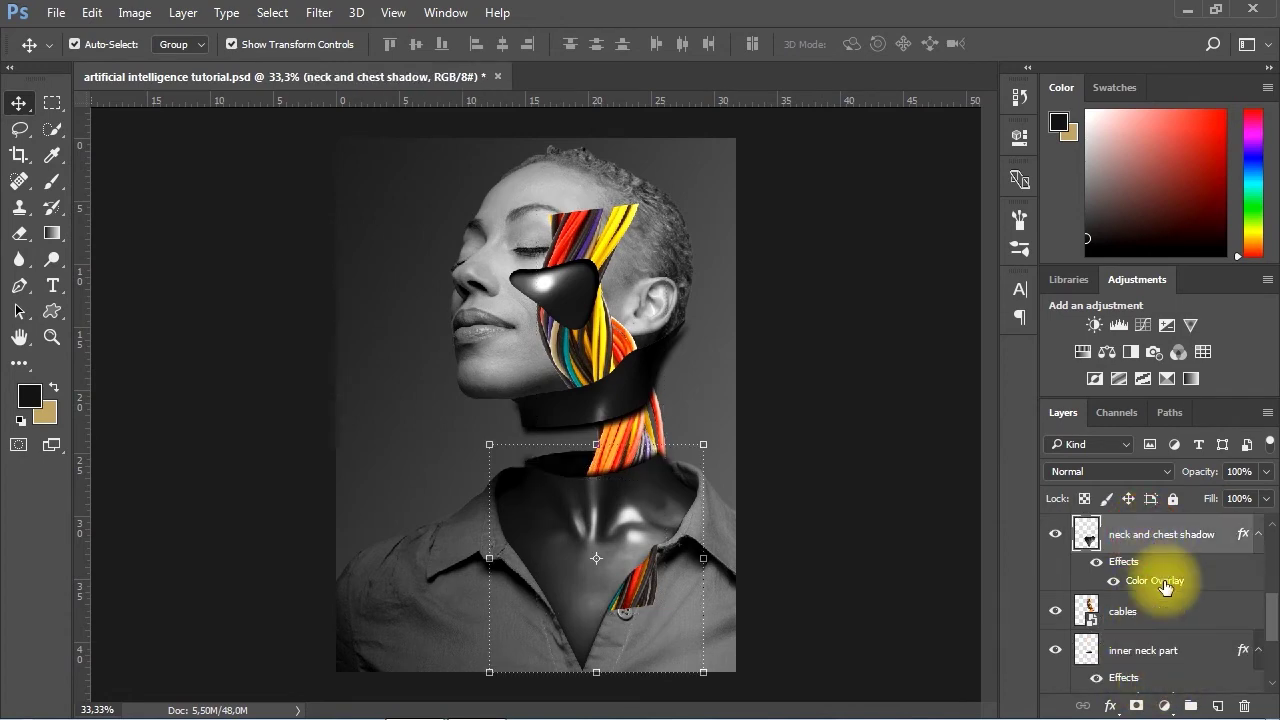
{"action": "left_click", "coordinate": [1145, 613]}
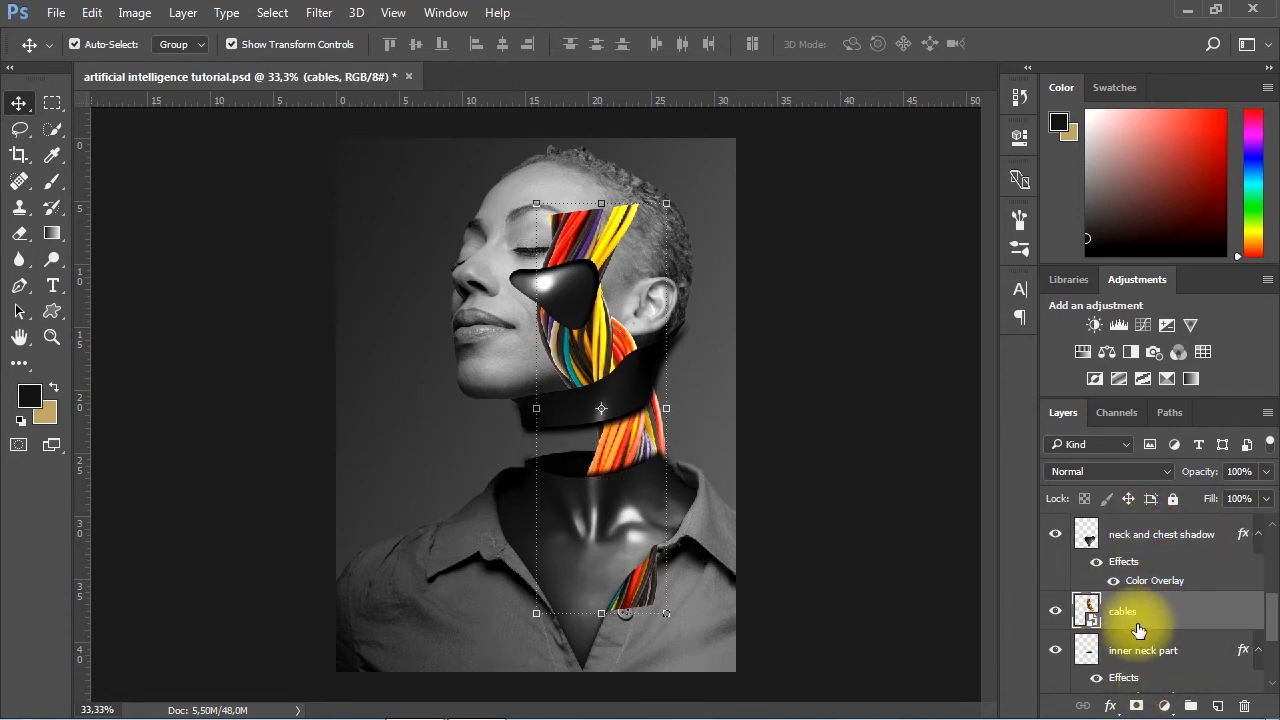
Scale the cables layer down to about 20% and move it into the right side of the neck gap, at about X 880 px, Y 913 px
{"action": "left_click_drag", "start_coordinate": [669, 203], "coordinate": [626, 340]}
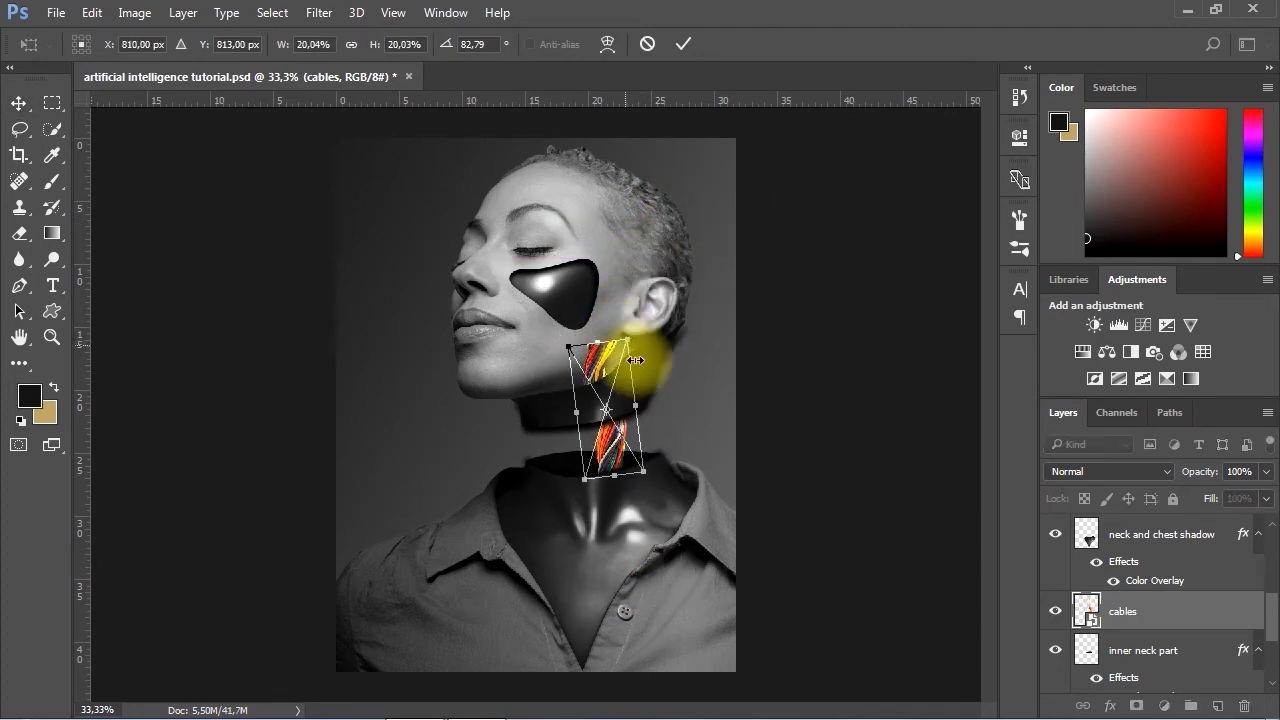
{"action": "key", "text": "shift+Right"}
{"action": "key", "text": "shift+Right"}
{"action": "key", "text": "shift+Right"}
{"action": "key", "text": "shift+Down"}
{"action": "key", "text": "shift+Down"}
{"action": "key", "text": "shift+Down"}
{"action": "key", "text": "shift+Down"}
{"action": "key", "text": "shift+Down"}
{"action": "key", "text": "shift+Down"}
{"action": "key", "text": "shift+Down"}
{"action": "key", "text": "shift+Down"}
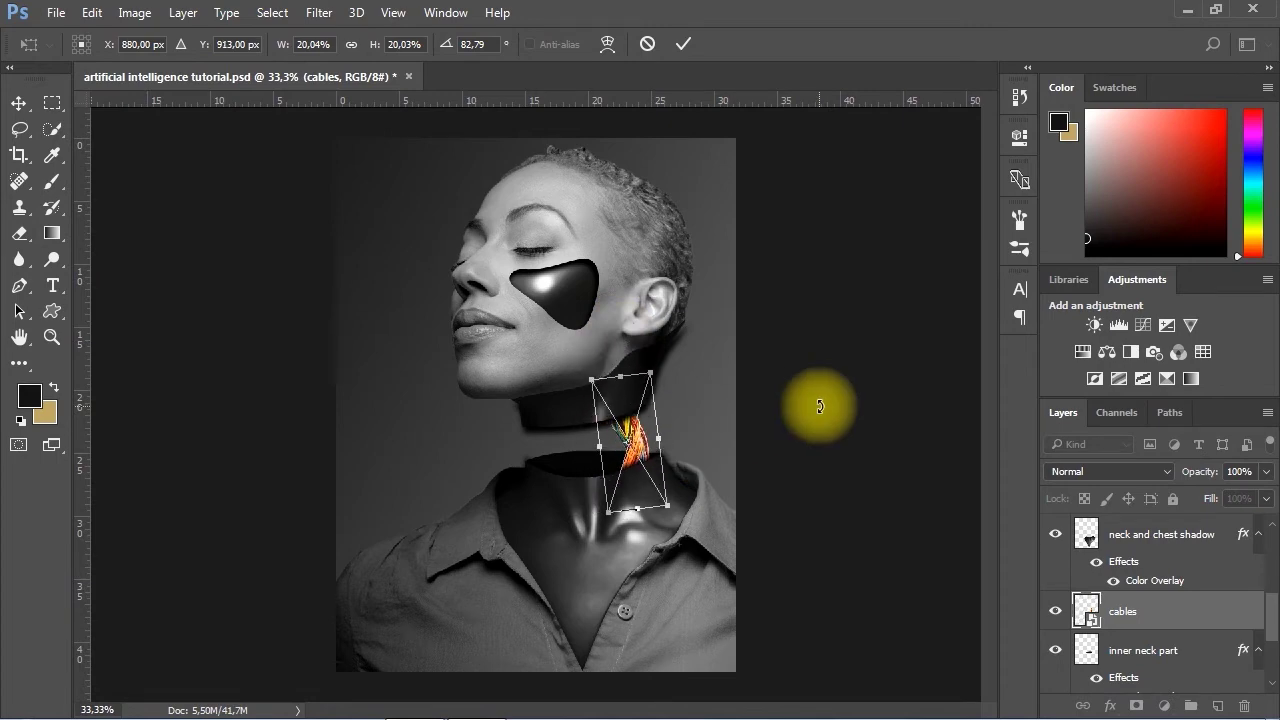
{"action": "key", "text": "Return"}
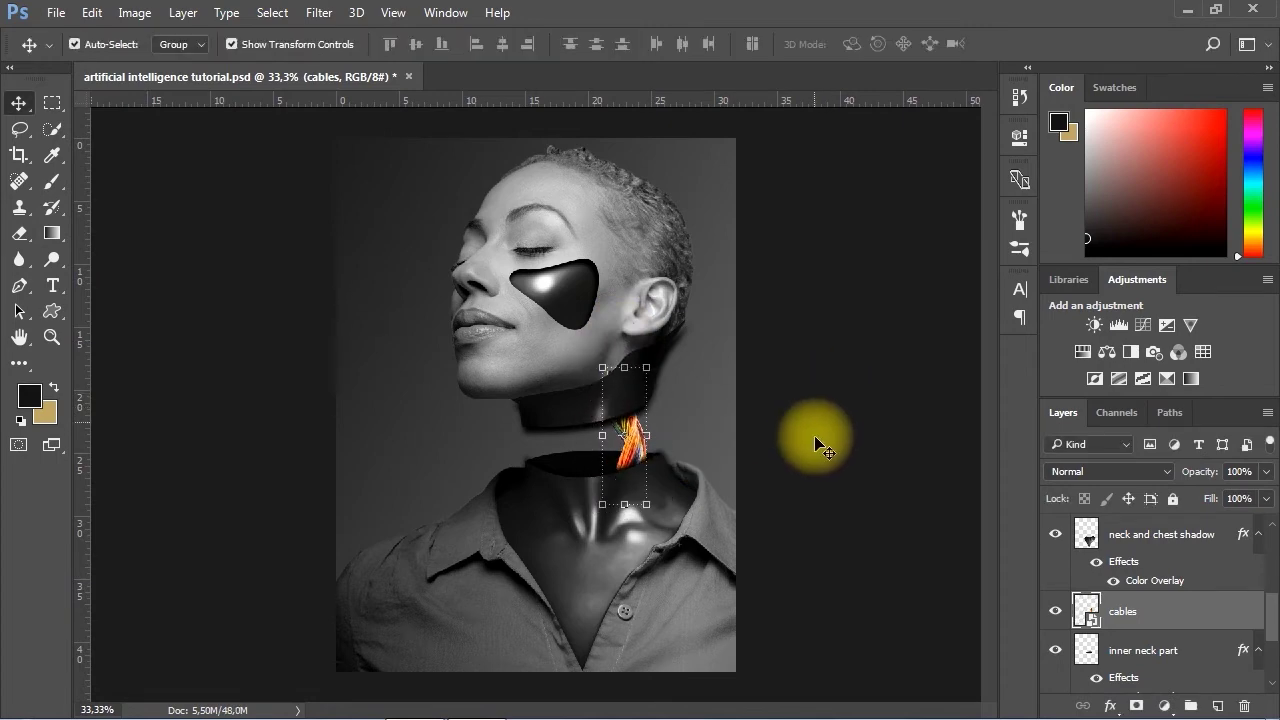
Duplicate the cables layer and shift the copy left of the original bundle, slightly lower in the neck gap
{"action": "left_click", "coordinate": [598, 456], "text": "ctrl"}
{"action": "left_click_drag", "start_coordinate": [678, 464], "coordinate": [595, 422]}
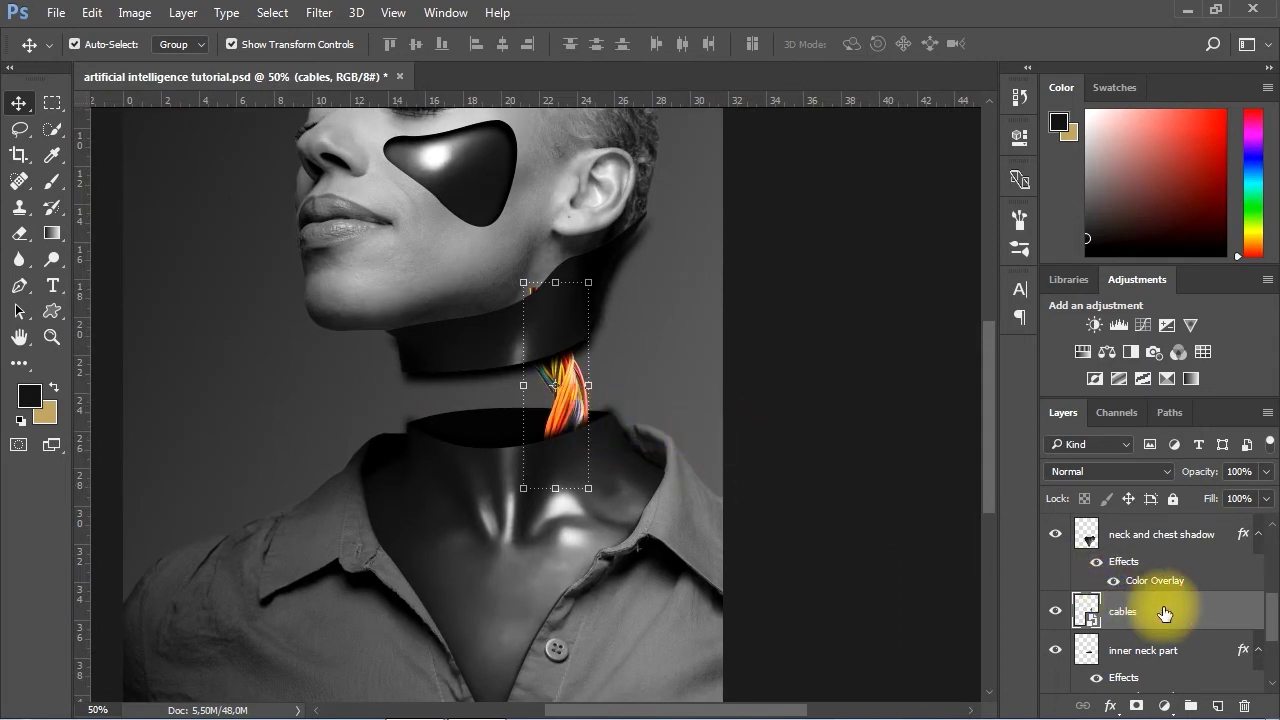
{"action": "key", "text": "ctrl+j"}
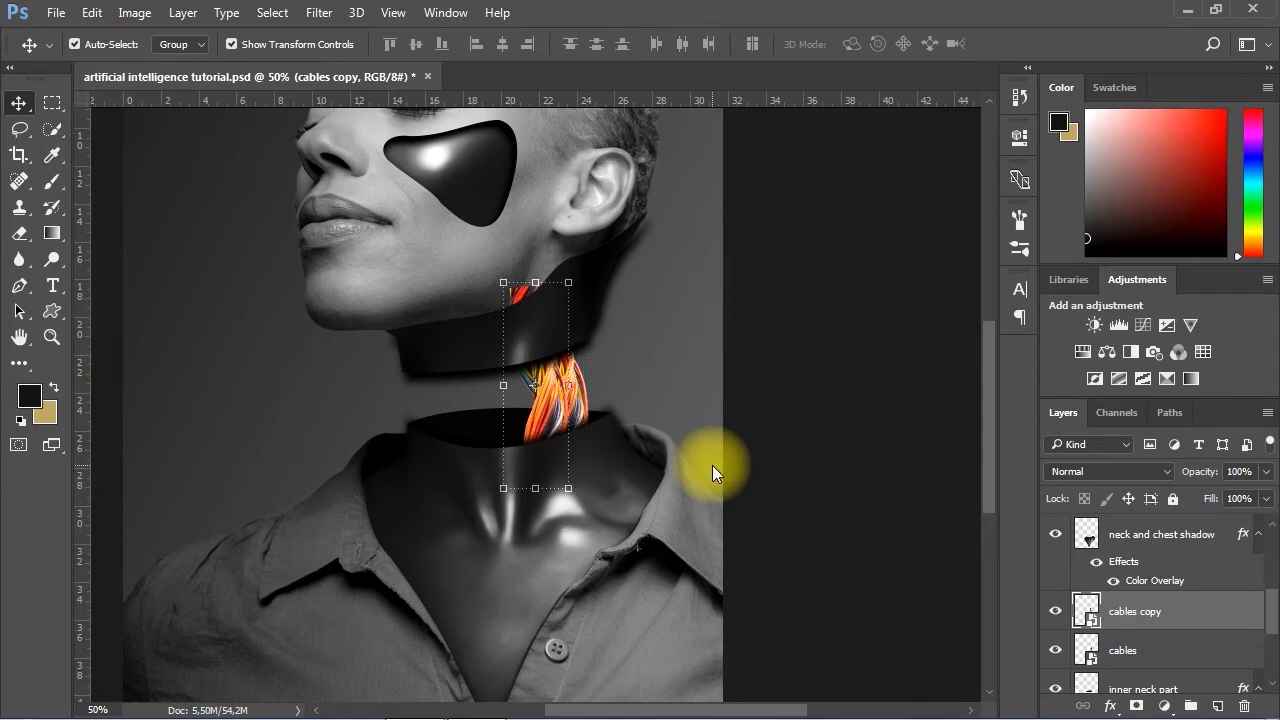
{"action": "key", "text": "shift+Left"}
{"action": "key", "text": "shift+Left"}
{"action": "key", "text": "shift+Left"}
{"action": "key", "text": "shift+Left"}
{"action": "key", "text": "shift+Left"}
{"action": "key", "text": "shift+Left"}
{"action": "key", "text": "shift+Left"}
{"action": "key", "text": "shift+Left"}
{"action": "key", "text": "shift+Left"}
{"action": "key", "text": "shift+Down"}
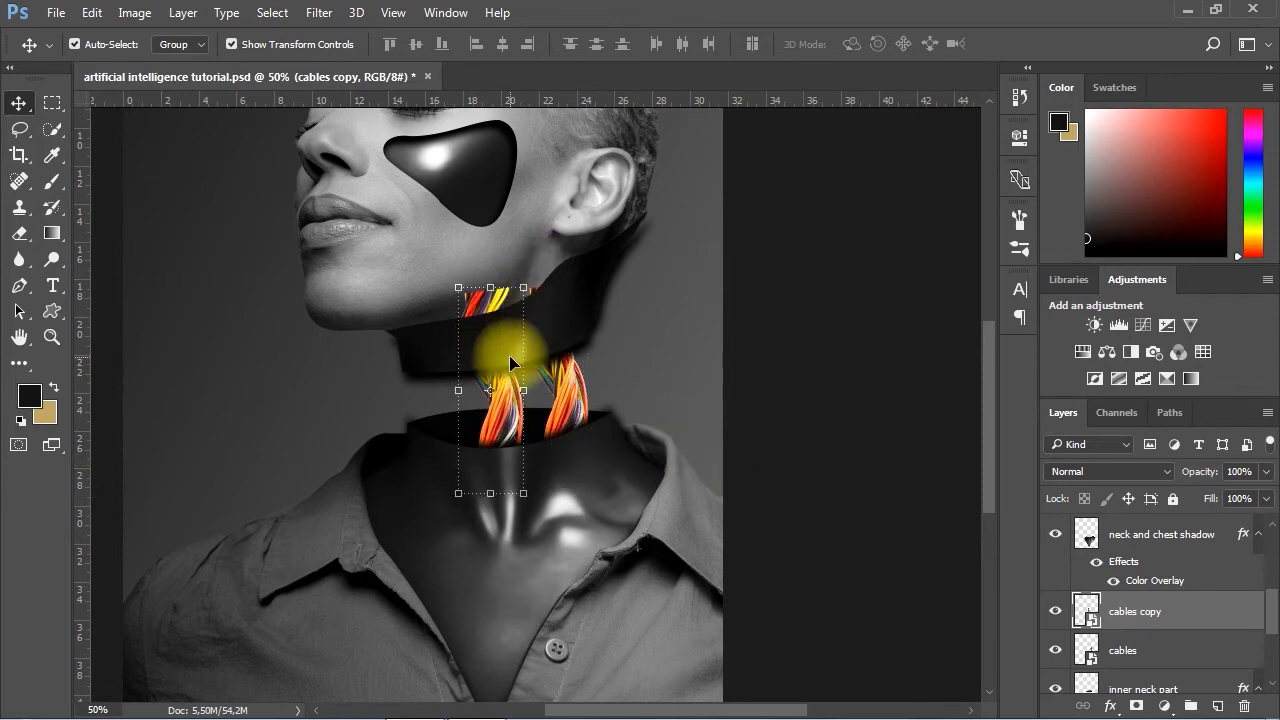
{"action": "left_click_drag", "start_coordinate": [511, 428], "coordinate": [505, 424]}
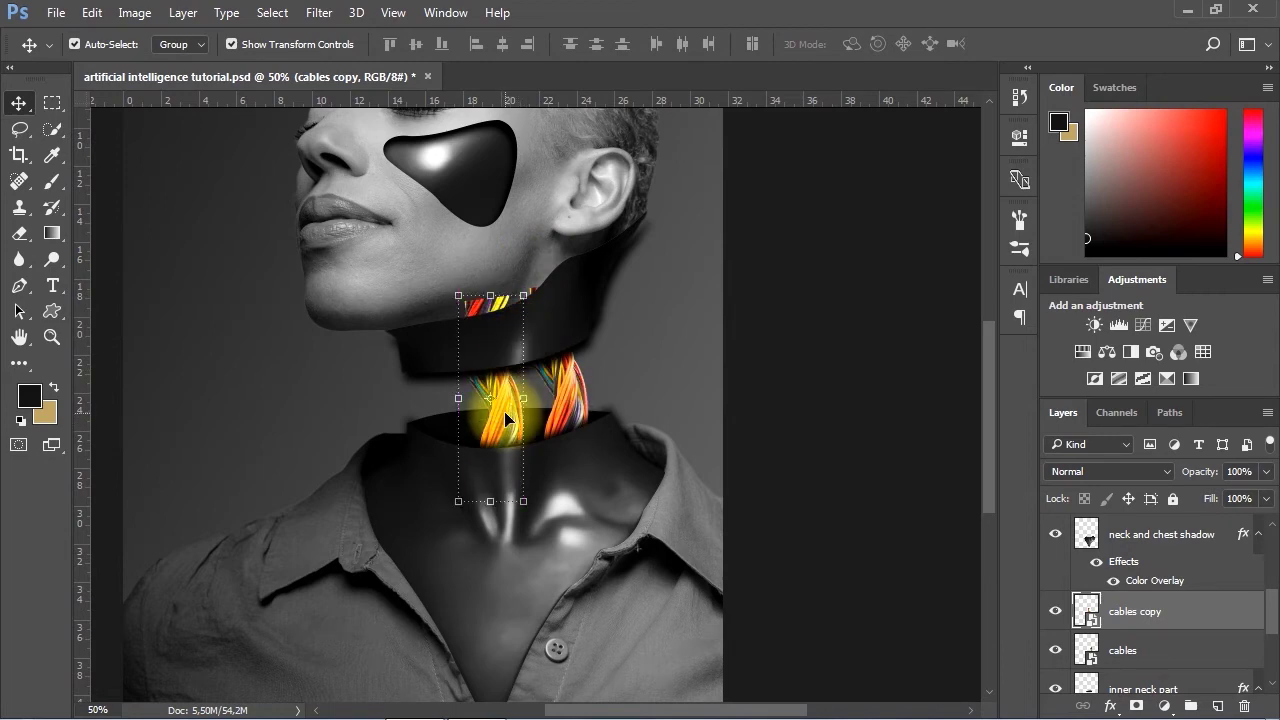
Flip the cables copy horizontally and rotate it to about 73°
{"action": "key", "text": "ctrl+t"}
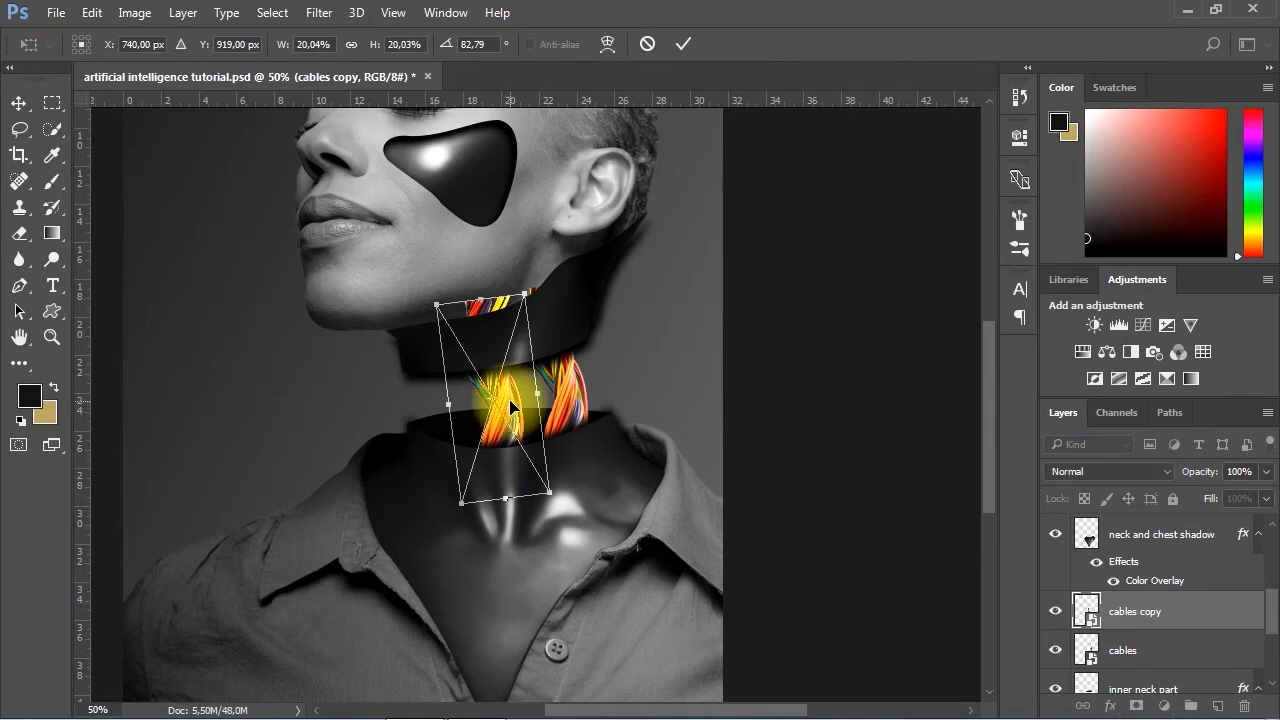
{"action": "right_click", "coordinate": [510, 405]}
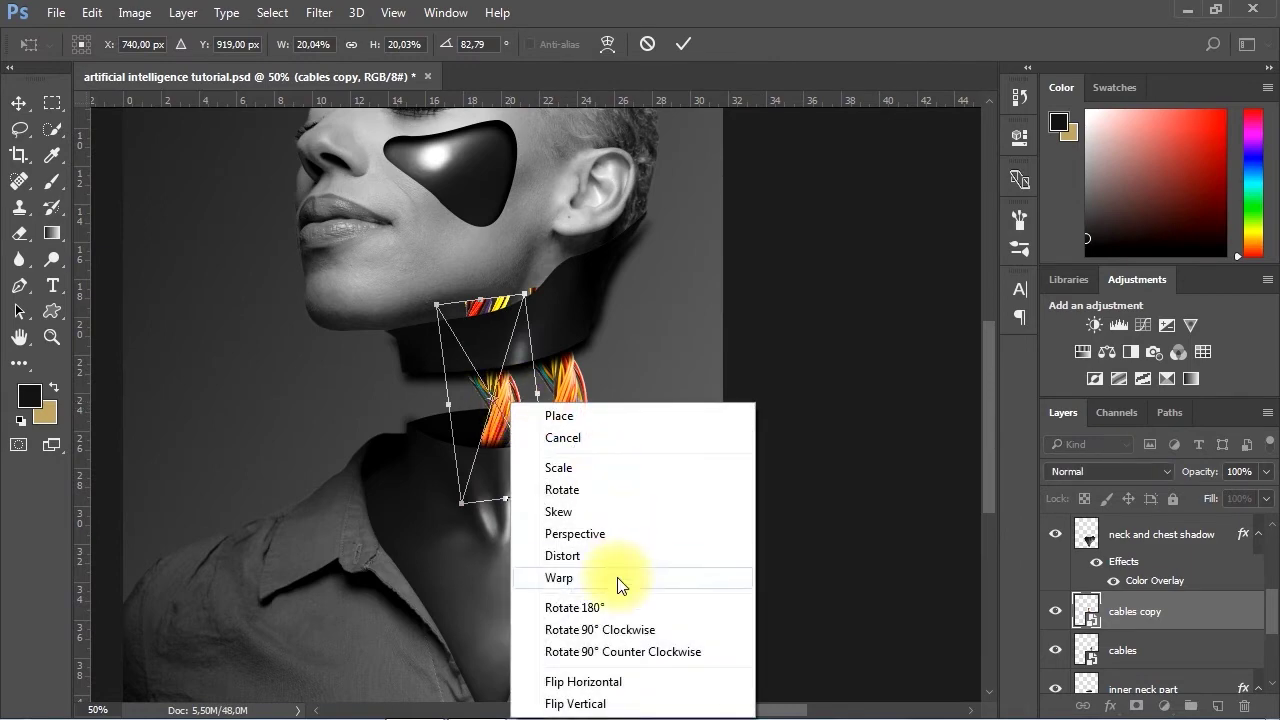
{"action": "left_click", "coordinate": [582, 682]}
{"action": "left_click_drag", "start_coordinate": [564, 297], "coordinate": [469, 530]}
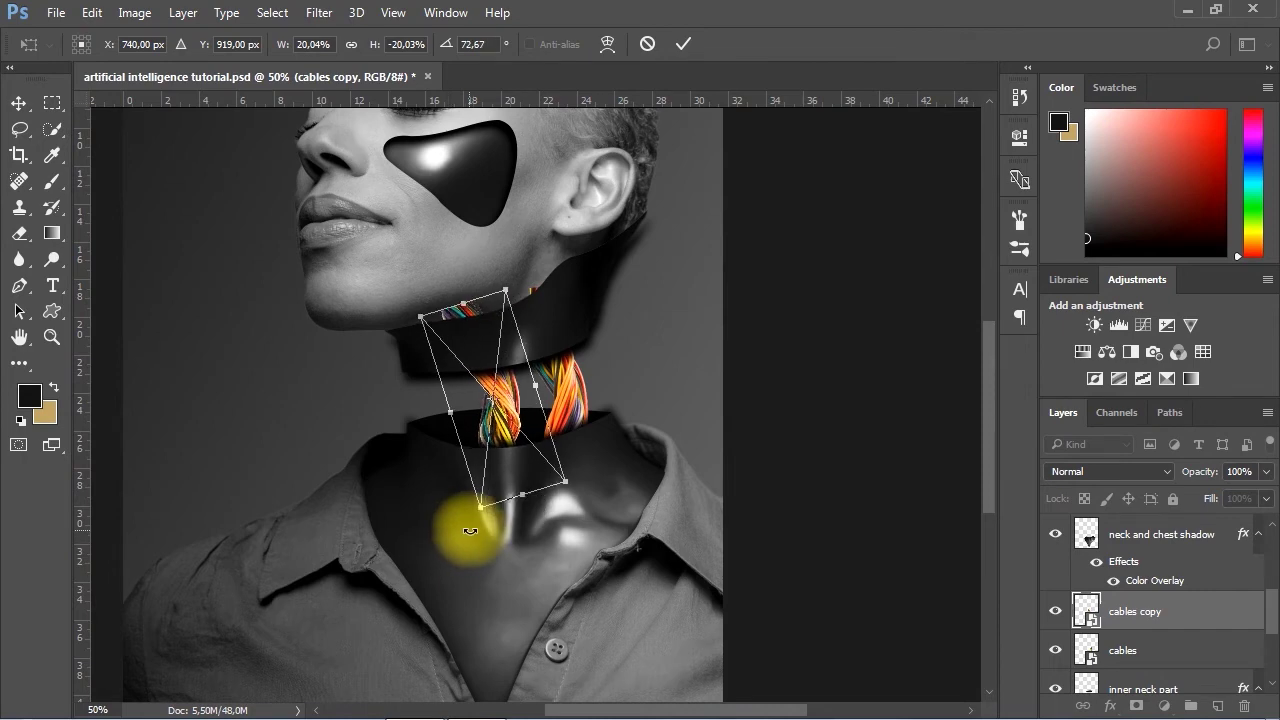
{"action": "left_click_drag", "start_coordinate": [509, 400], "coordinate": [535, 455]}
{"action": "key", "text": "Return"}
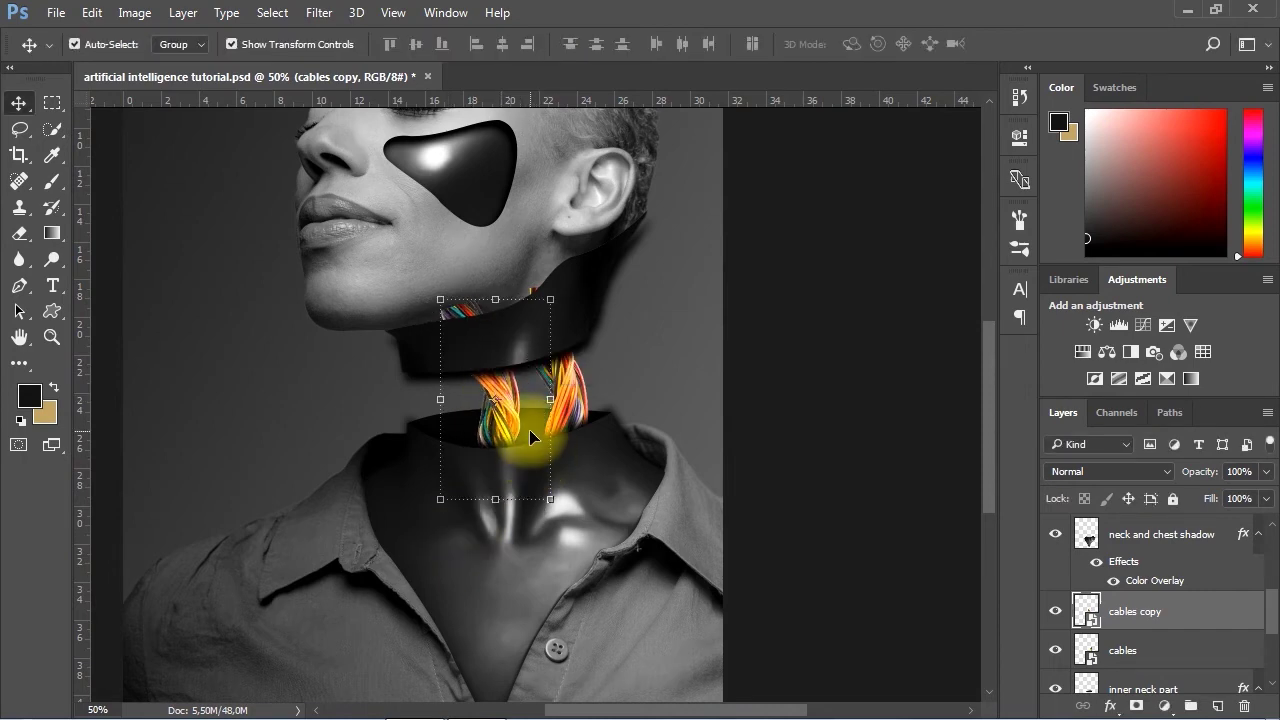
Move the flipped cables copy right until it sits beside the original bundle, and duplicate it in place
{"action": "key", "text": "shift+Right"}
{"action": "key", "text": "shift+Right"}
{"action": "key", "text": "shift+Right"}
{"action": "key", "text": "shift+Right"}
{"action": "key", "text": "shift+Right"}
{"action": "key", "text": "shift+Right"}
{"action": "key", "text": "shift+Right"}
{"action": "key", "text": "shift+Right"}
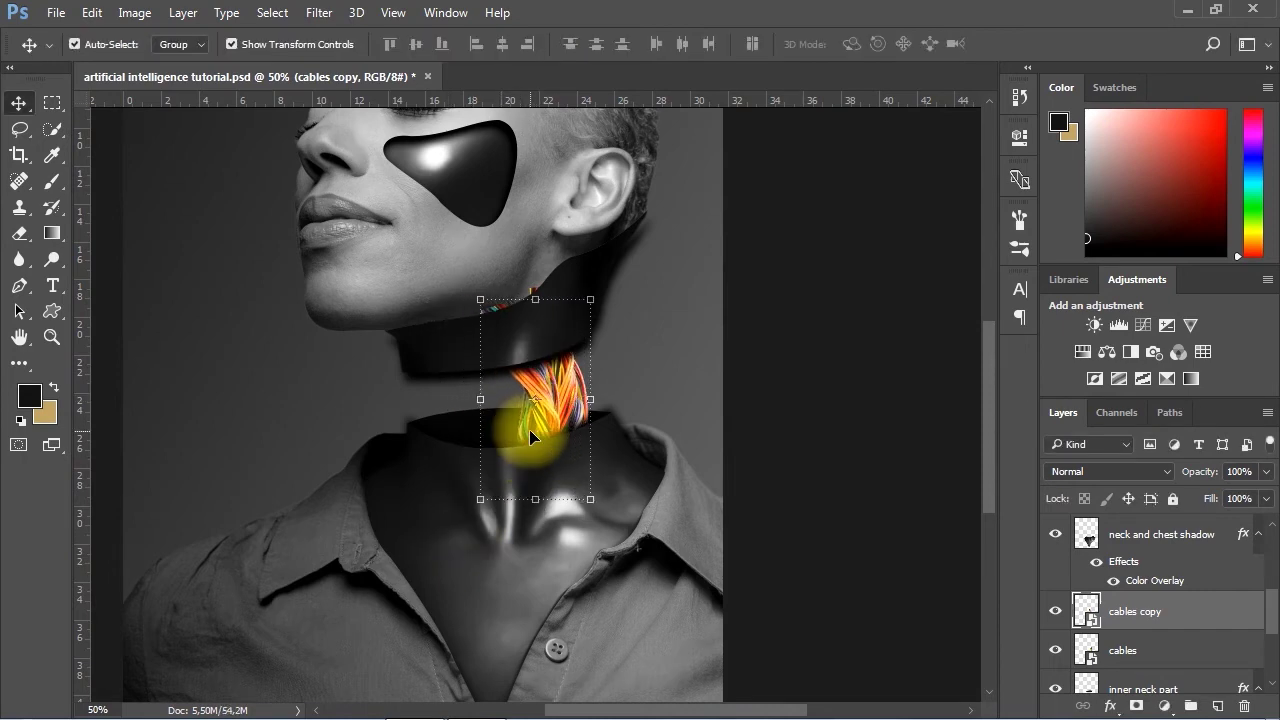
{"action": "key", "text": "shift+Left"}
{"action": "key", "text": "shift+Left"}
{"action": "key", "text": "shift+Left"}
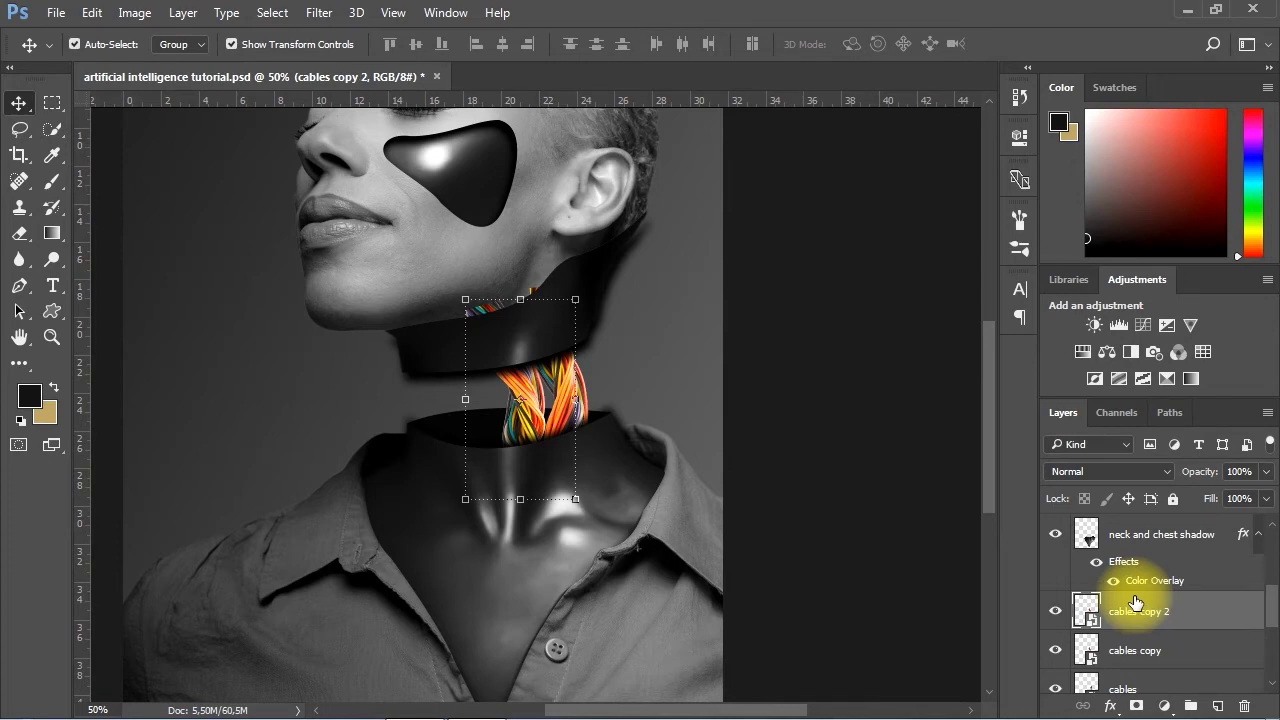
Duplicate the flipped cables once more and place the new bundle, tilted, at the left end of the neck gap
{"action": "key", "text": "super"}
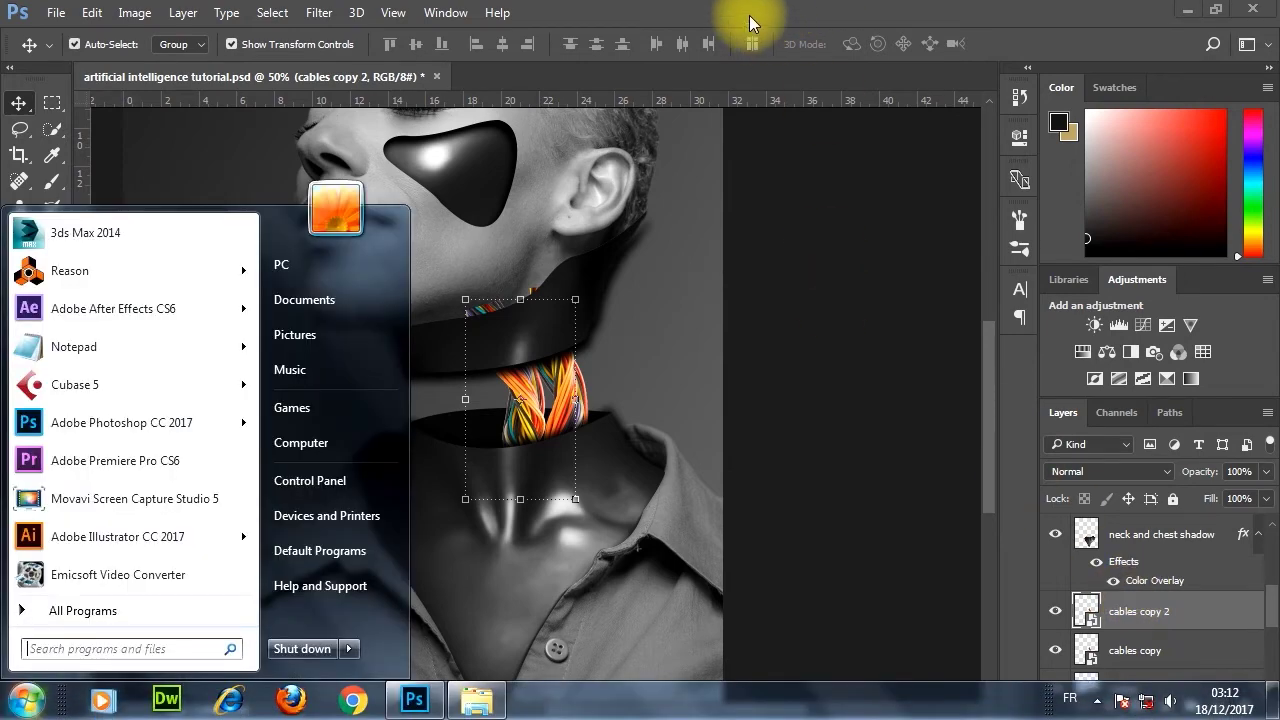
{"action": "key", "text": "Escape"}
{"action": "key", "text": "ctrl"}
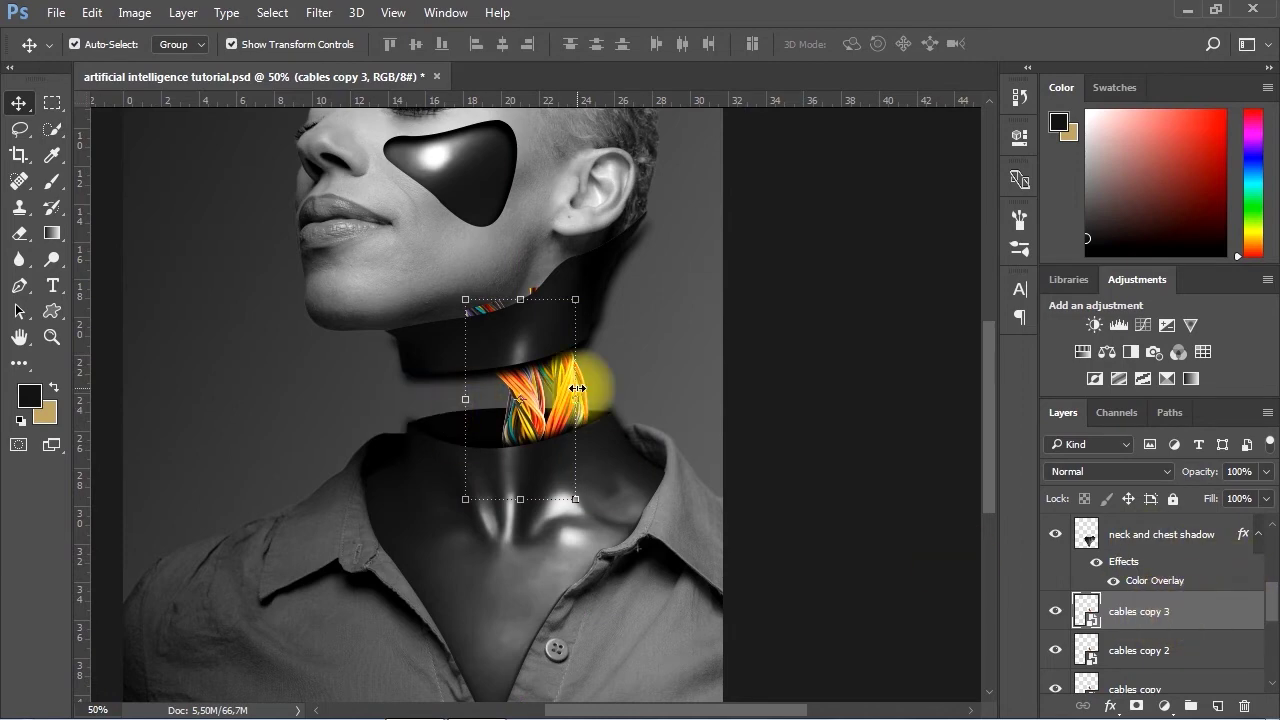
{"action": "left_click_drag", "start_coordinate": [526, 371], "coordinate": [466, 428]}
Move the cables copy layer left into the remaining space between the bundles and scale it down slightly
{"action": "left_click", "coordinate": [1230, 650]}
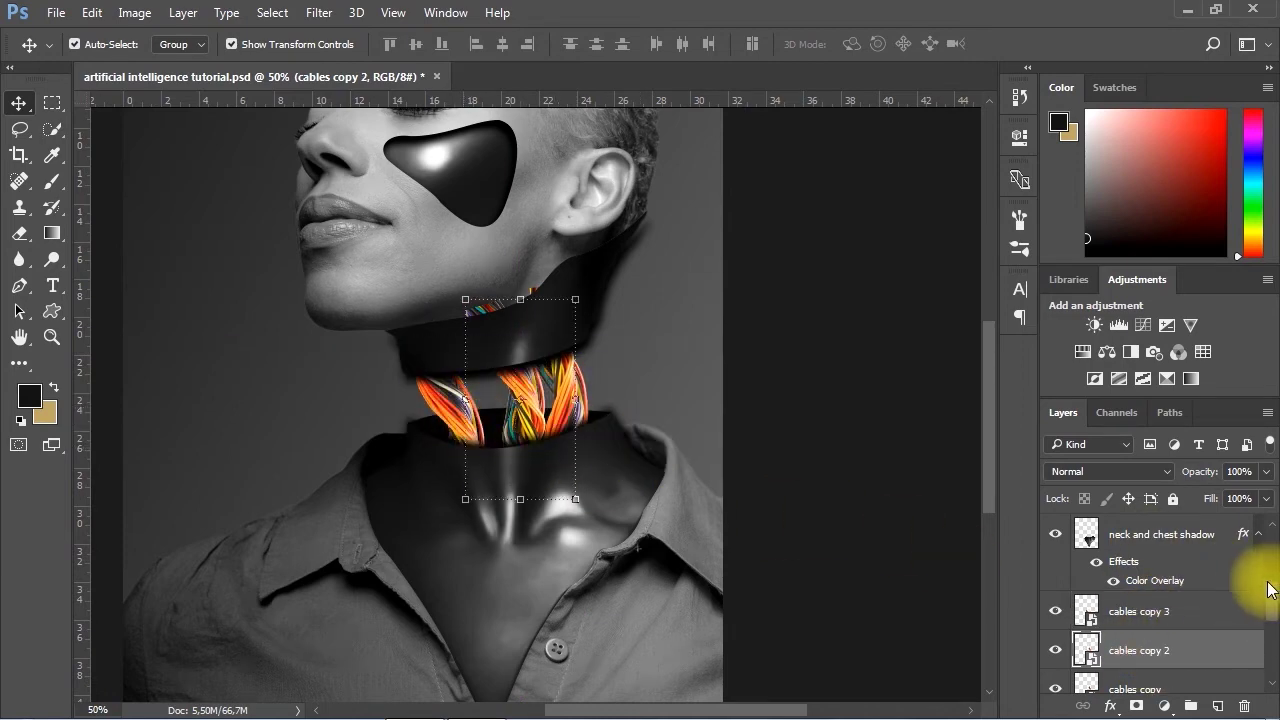
{"action": "scroll", "coordinate": [1270, 590], "scroll_direction": "down", "scroll_amount": 2}
{"action": "left_click", "coordinate": [1240, 637]}
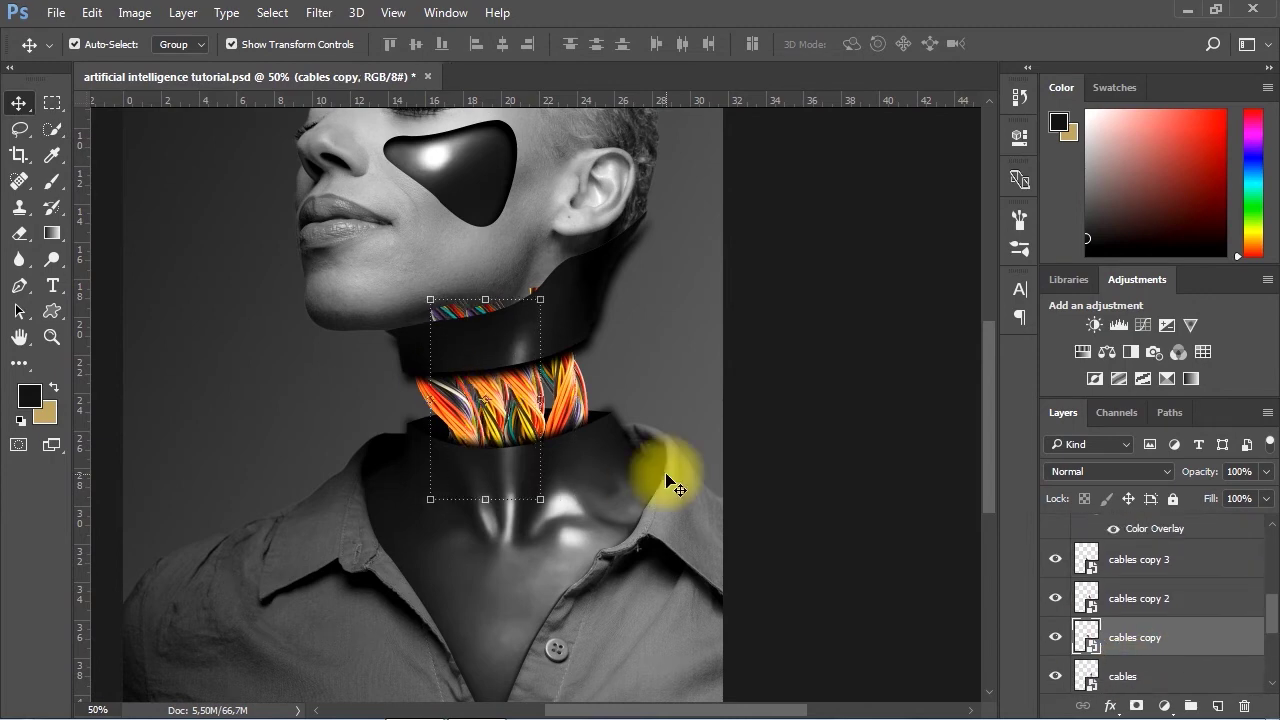
{"action": "left_click_drag", "start_coordinate": [534, 289], "coordinate": [486, 322]}
{"action": "key", "text": "Return"}
Rasterize the four cables layers and merge them into a single layer
{"action": "scroll", "coordinate": [1257, 600], "scroll_direction": "up", "scroll_amount": 2}
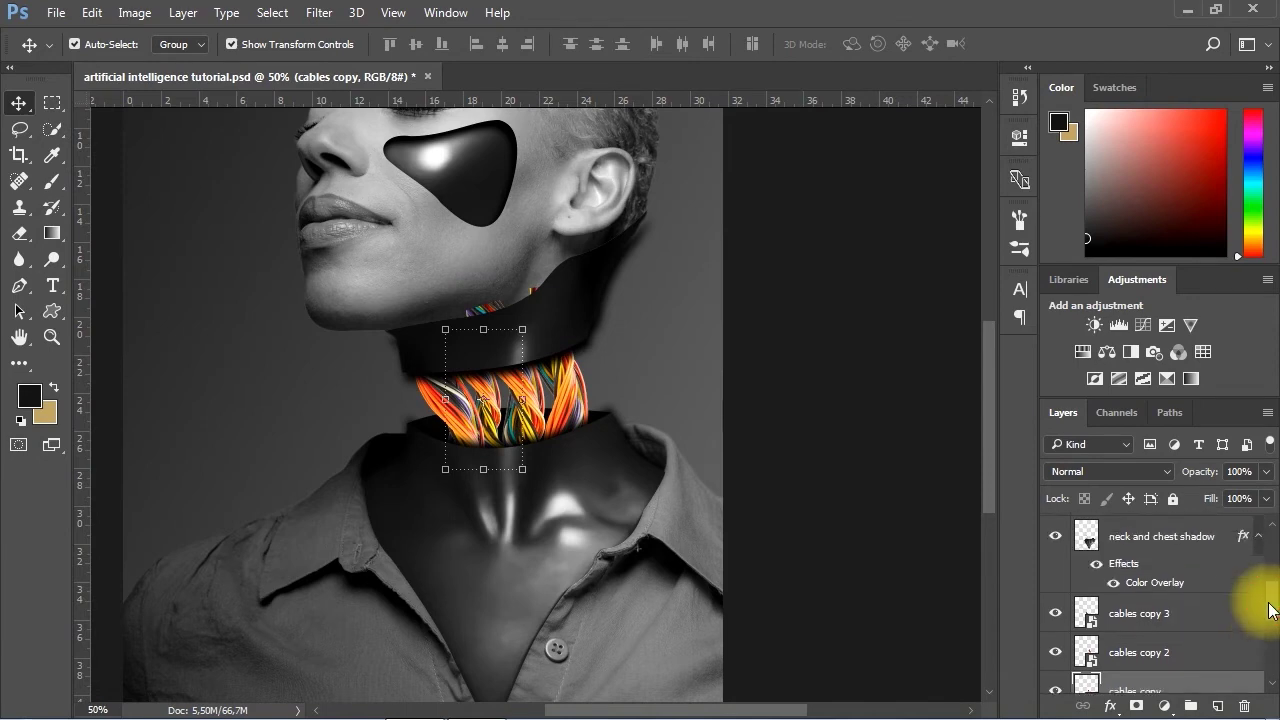
{"action": "left_click", "coordinate": [1172, 586]}
{"action": "left_click", "coordinate": [1120, 660], "text": "shift"}
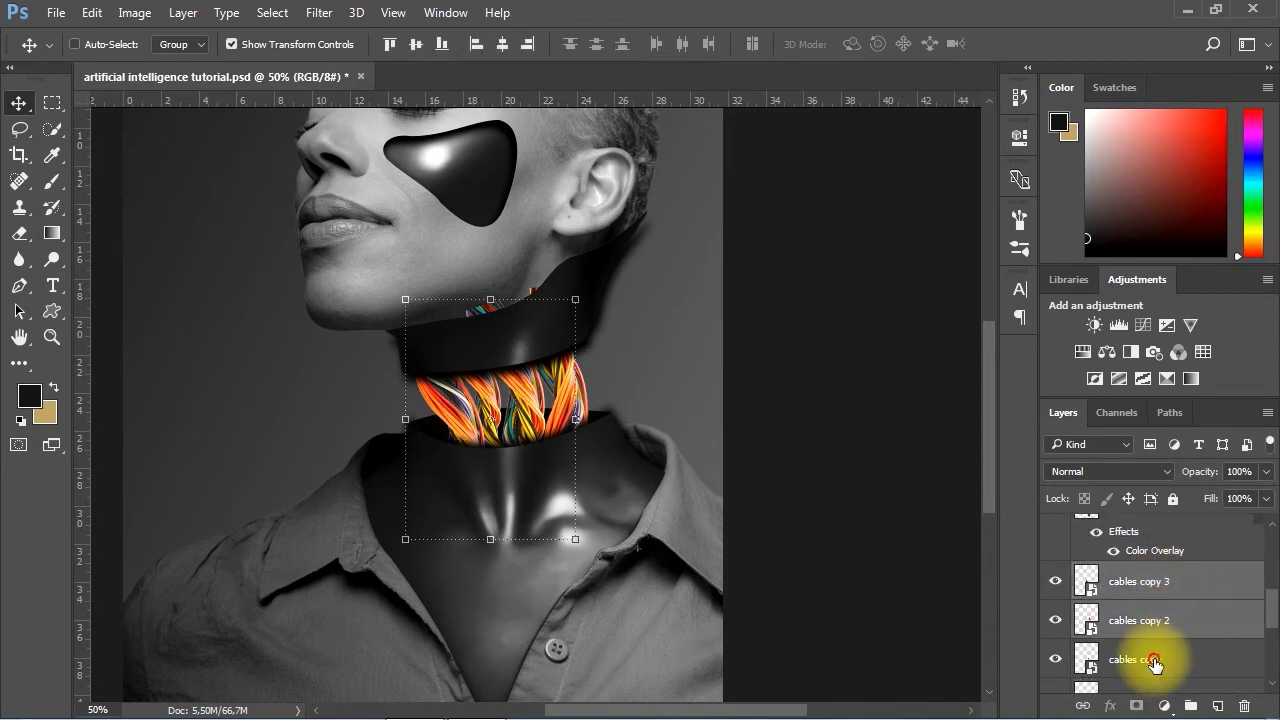
{"action": "scroll", "coordinate": [1270, 620], "scroll_direction": "down", "scroll_amount": 1}
{"action": "left_click", "coordinate": [1127, 652], "text": "shift"}
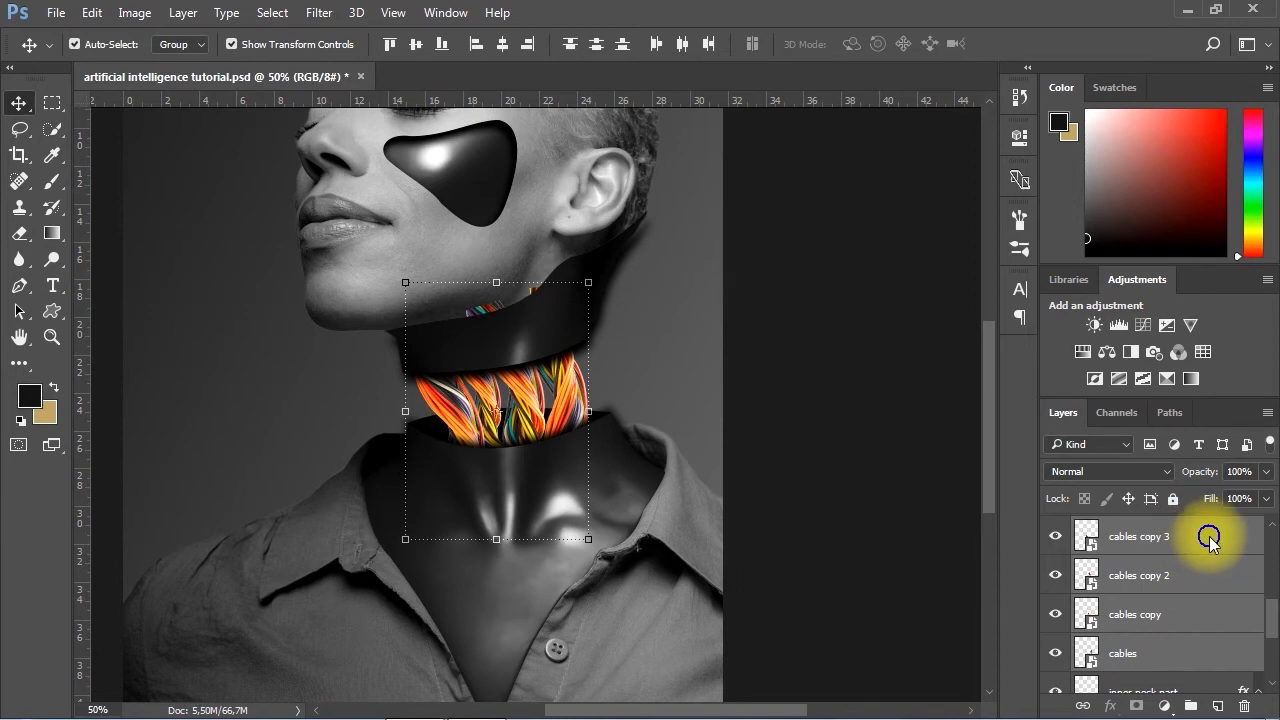
{"action": "right_click", "coordinate": [1210, 540]}
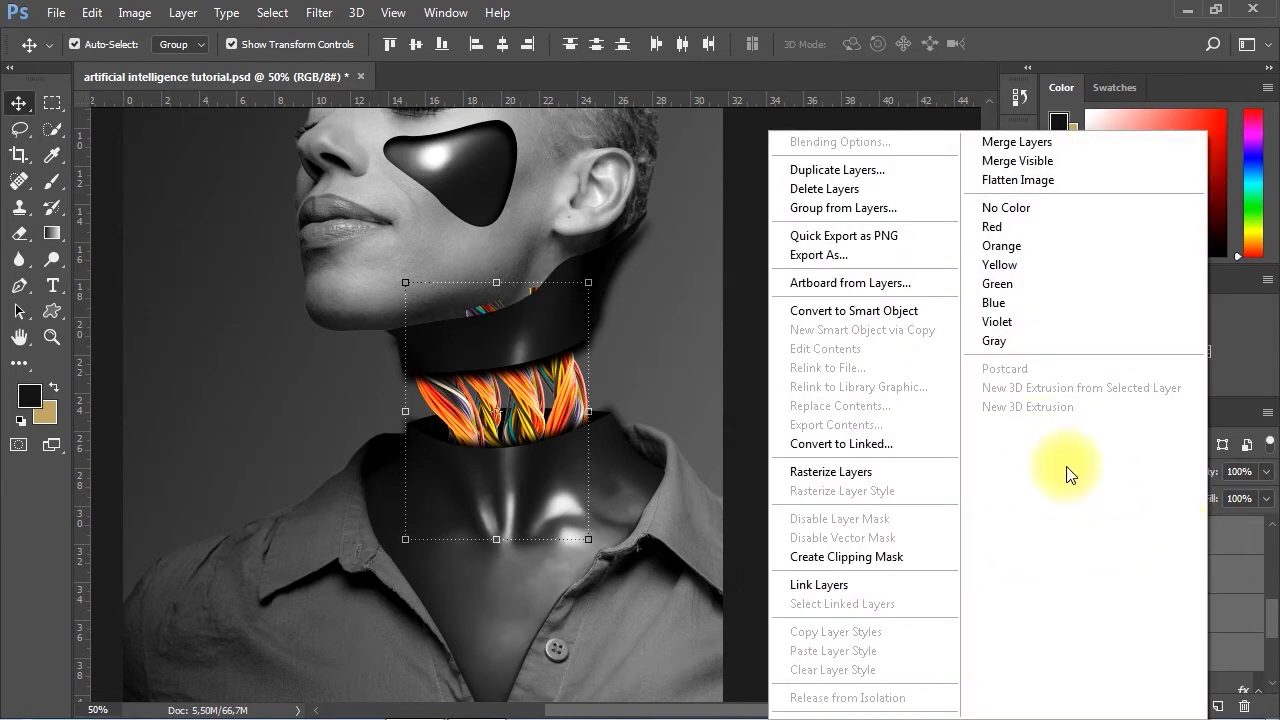
{"action": "left_click", "coordinate": [835, 473]}
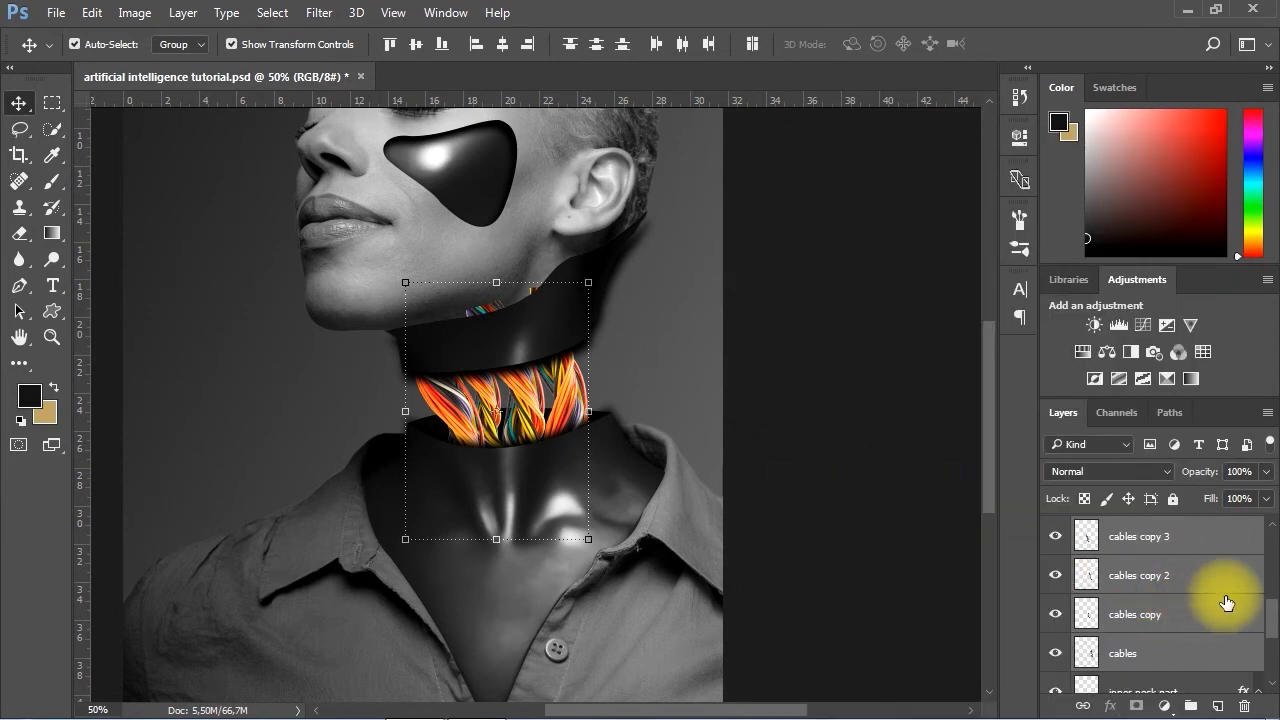
{"action": "right_click", "coordinate": [1181, 540]}
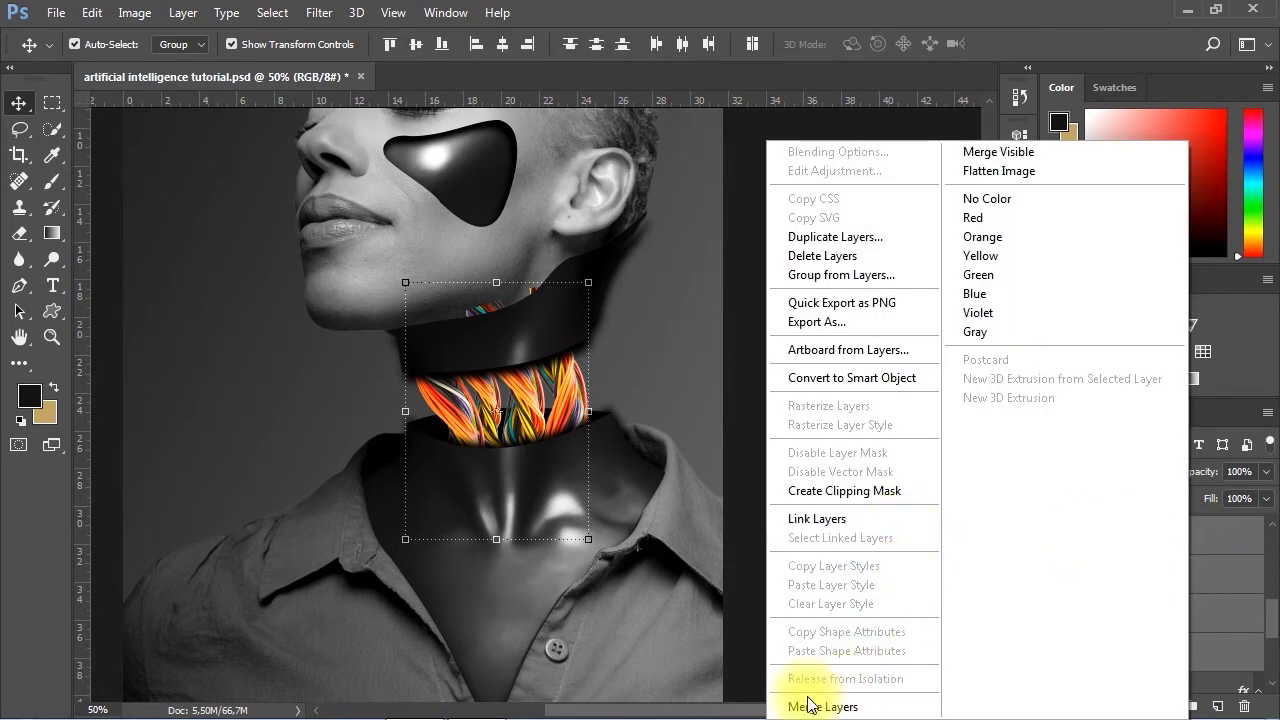
{"action": "left_click", "coordinate": [881, 708]}
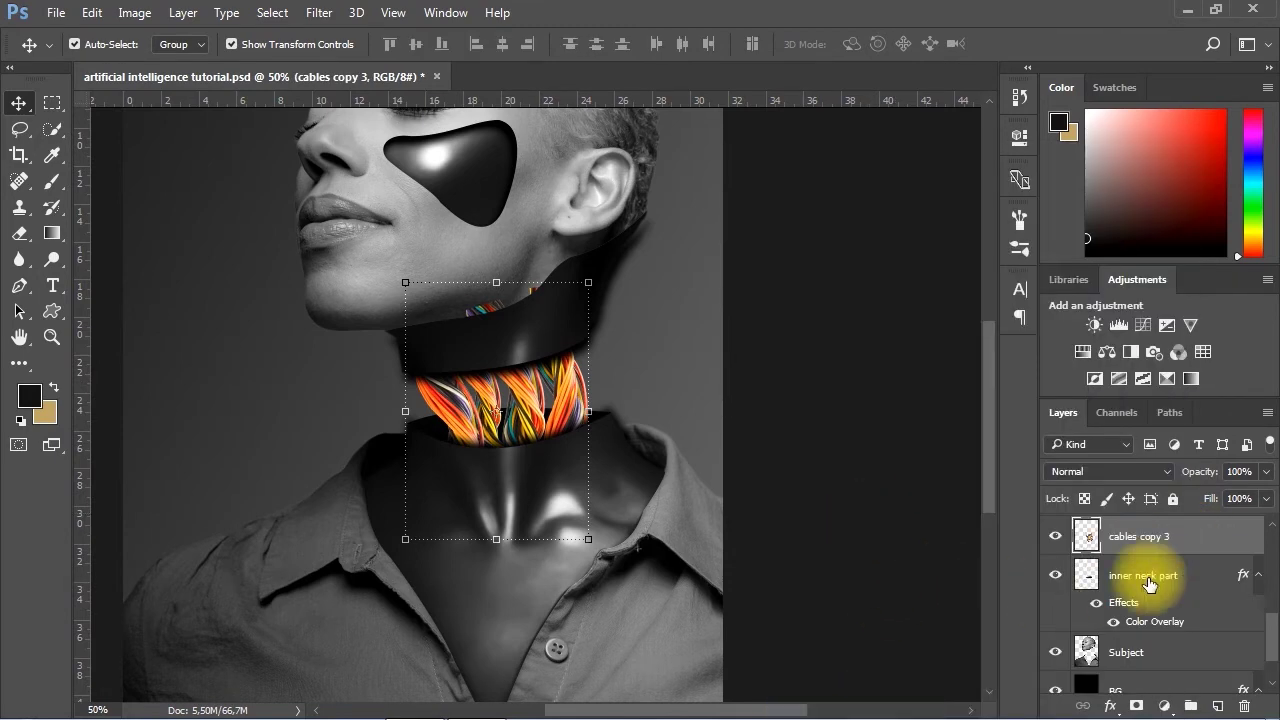
Nudge the merged cables layer 20 px down so its upper ends hide behind the upper neck piece, and deselect it
{"action": "left_click_drag", "start_coordinate": [508, 393], "coordinate": [552, 407]}
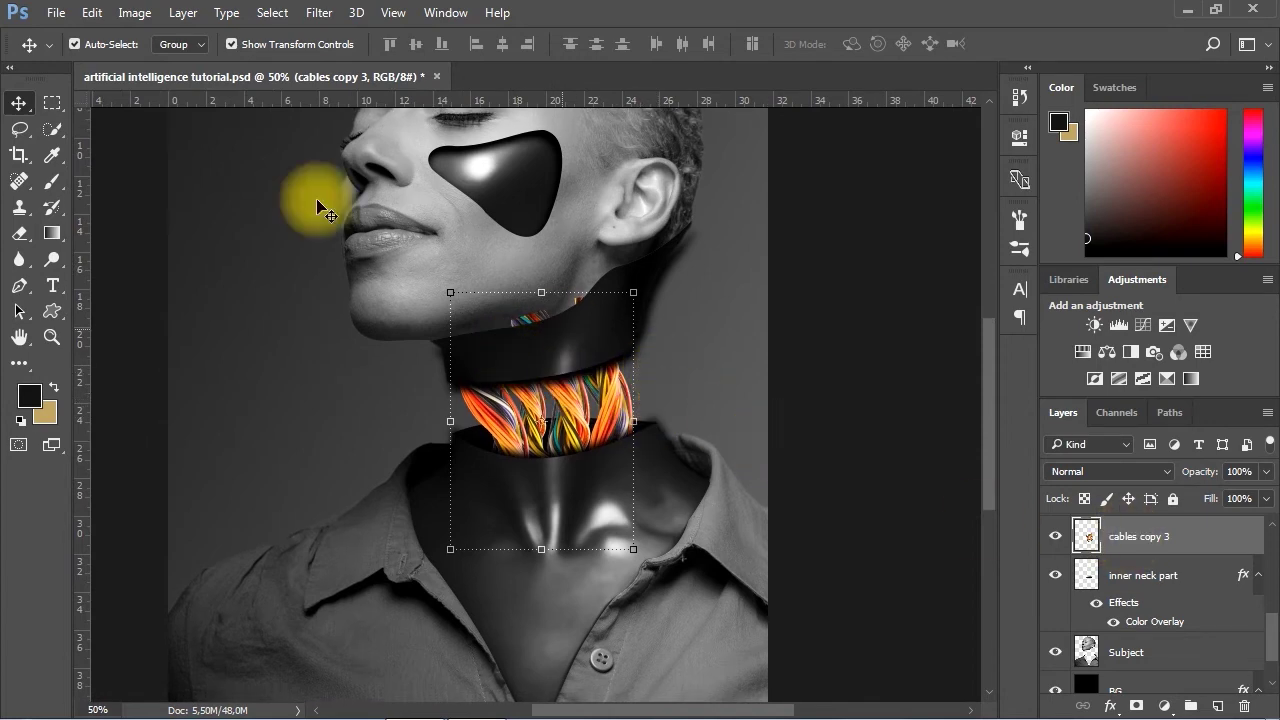
{"action": "key", "text": "shift+Down"}
{"action": "key", "text": "shift+Down"}
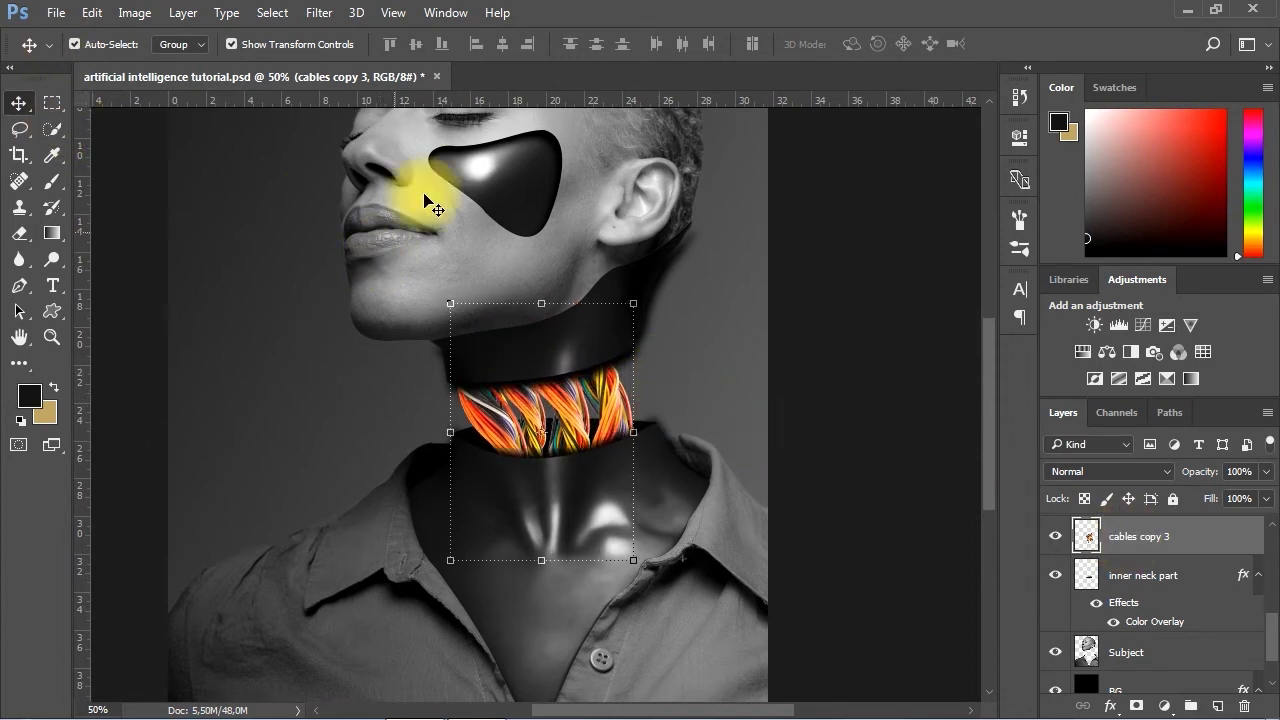
{"action": "left_click", "coordinate": [850, 325]}
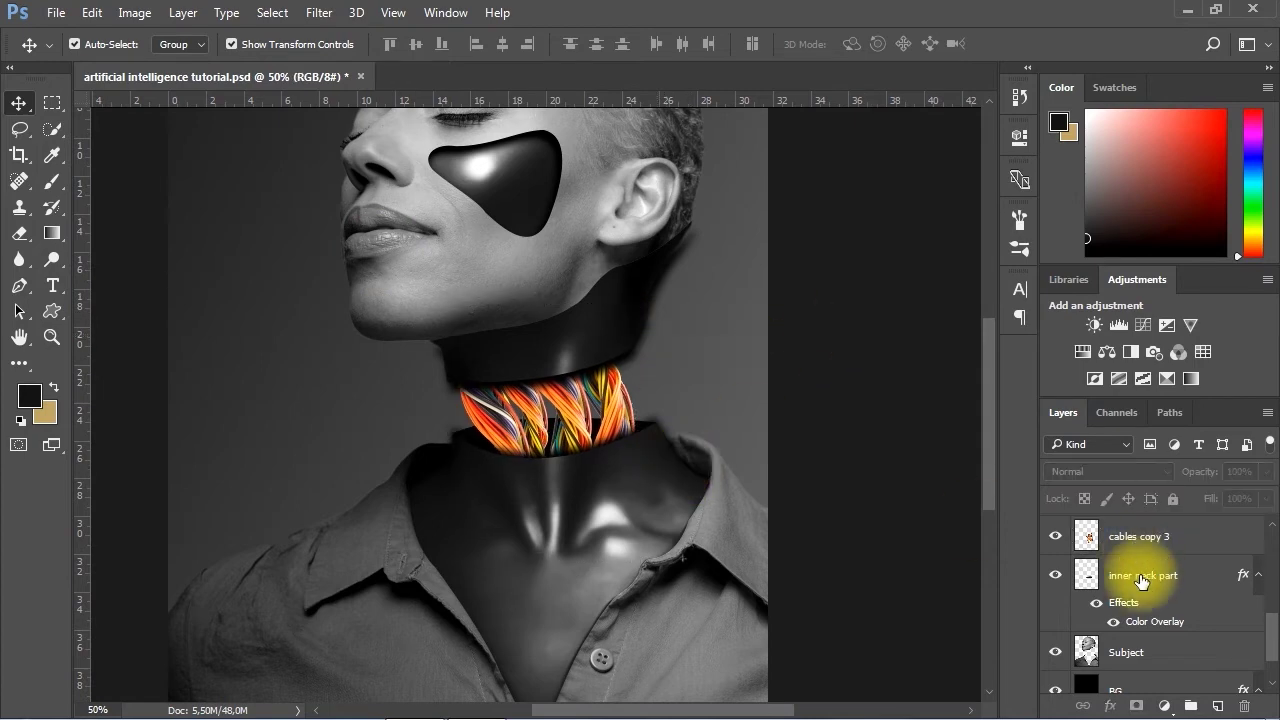
Rename the merged cables layer as cables and keep it selected
{"action": "left_click", "coordinate": [1137, 537]}
{"action": "left_click", "coordinate": [962, 513]}
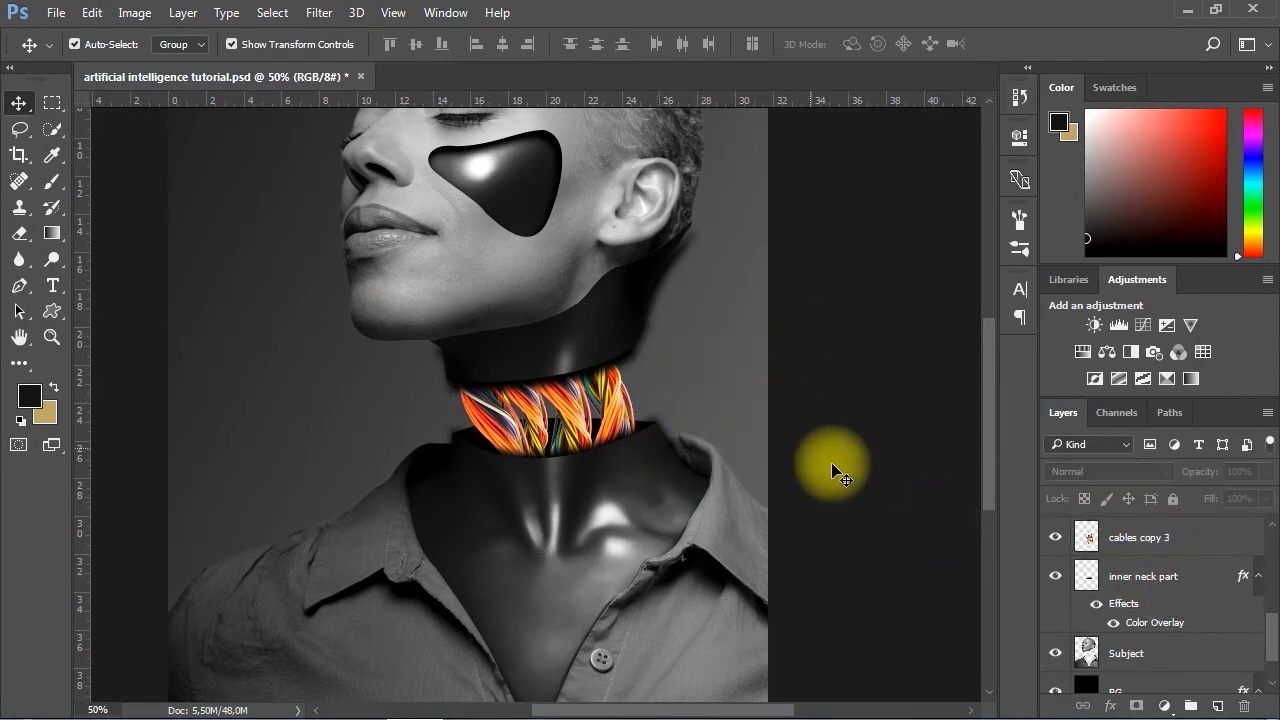
{"action": "left_click", "coordinate": [1133, 548]}
{"action": "left_click", "coordinate": [1055, 538]}
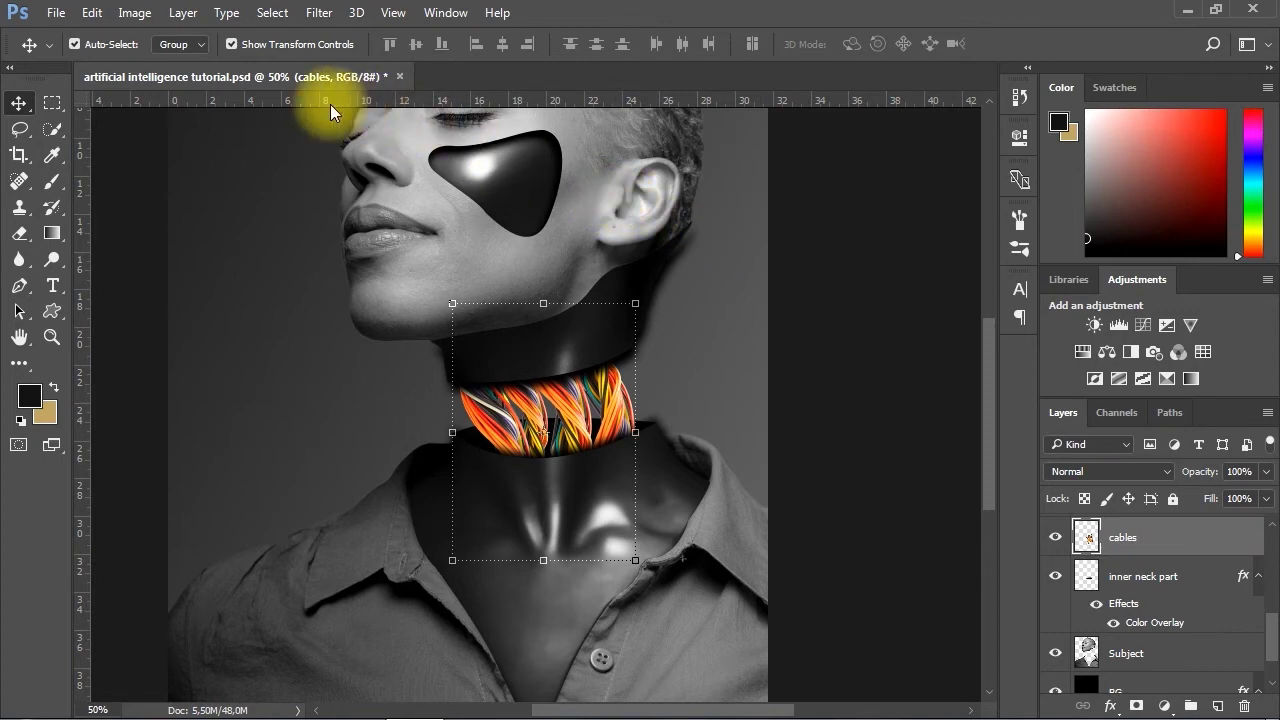
Desaturate the cables layer with a Hue/Saturation adjustment, setting the saturation to -100
{"action": "left_click", "coordinate": [134, 13]}
{"action": "mouse_move", "coordinate": [176, 64]}
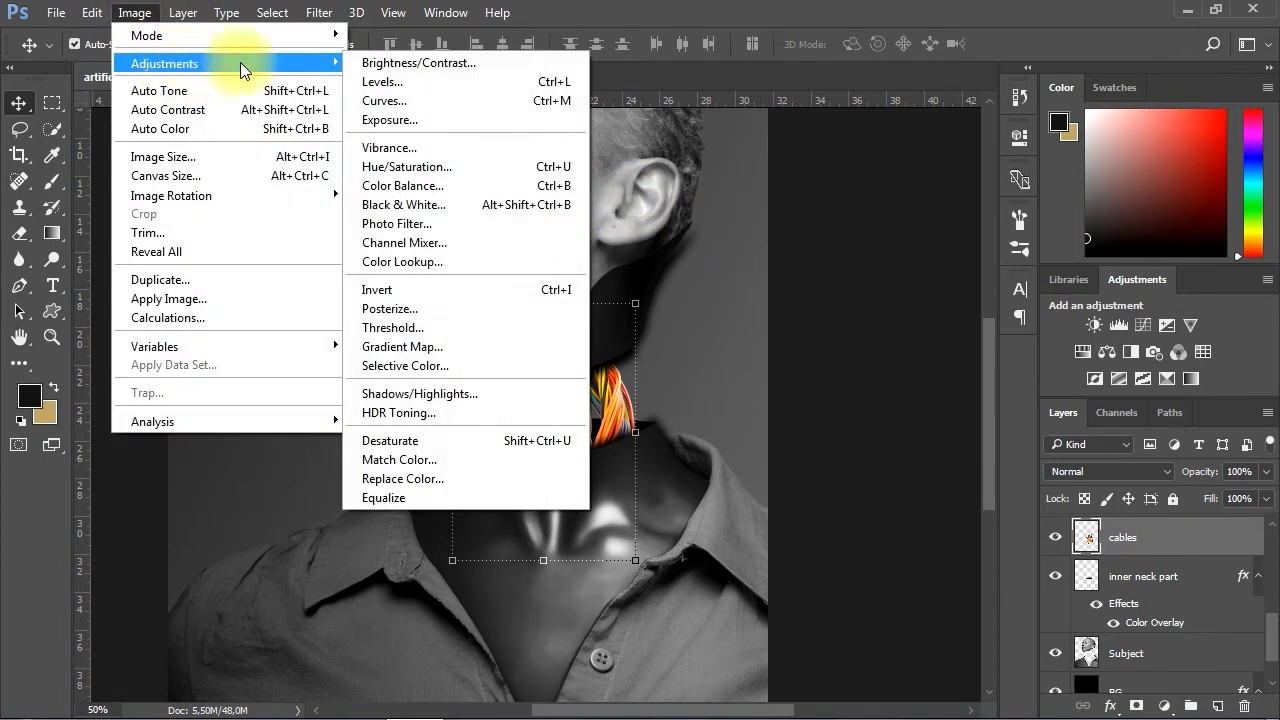
{"action": "left_click", "coordinate": [409, 170]}
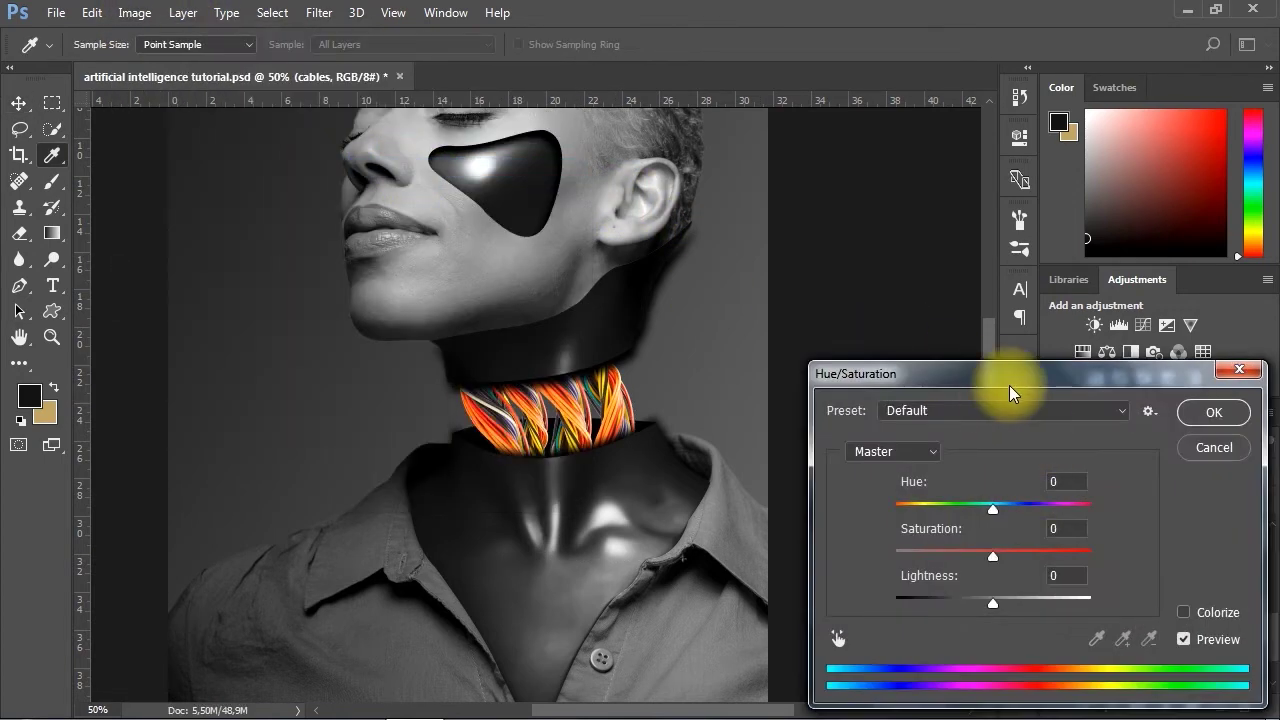
{"action": "left_click_drag", "start_coordinate": [1012, 378], "coordinate": [960, 263]}
{"action": "left_click_drag", "start_coordinate": [950, 445], "coordinate": [811, 443]}
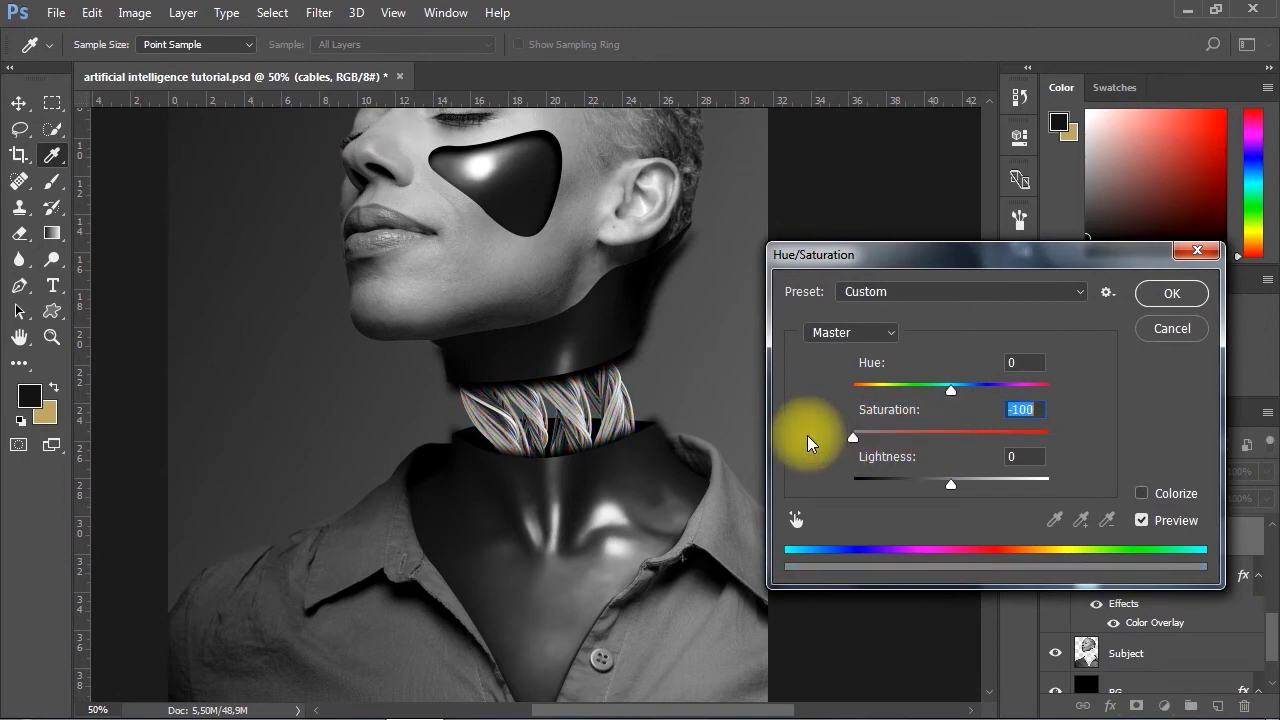
{"action": "left_click", "coordinate": [1168, 293]}
{"action": "key", "text": "v"}
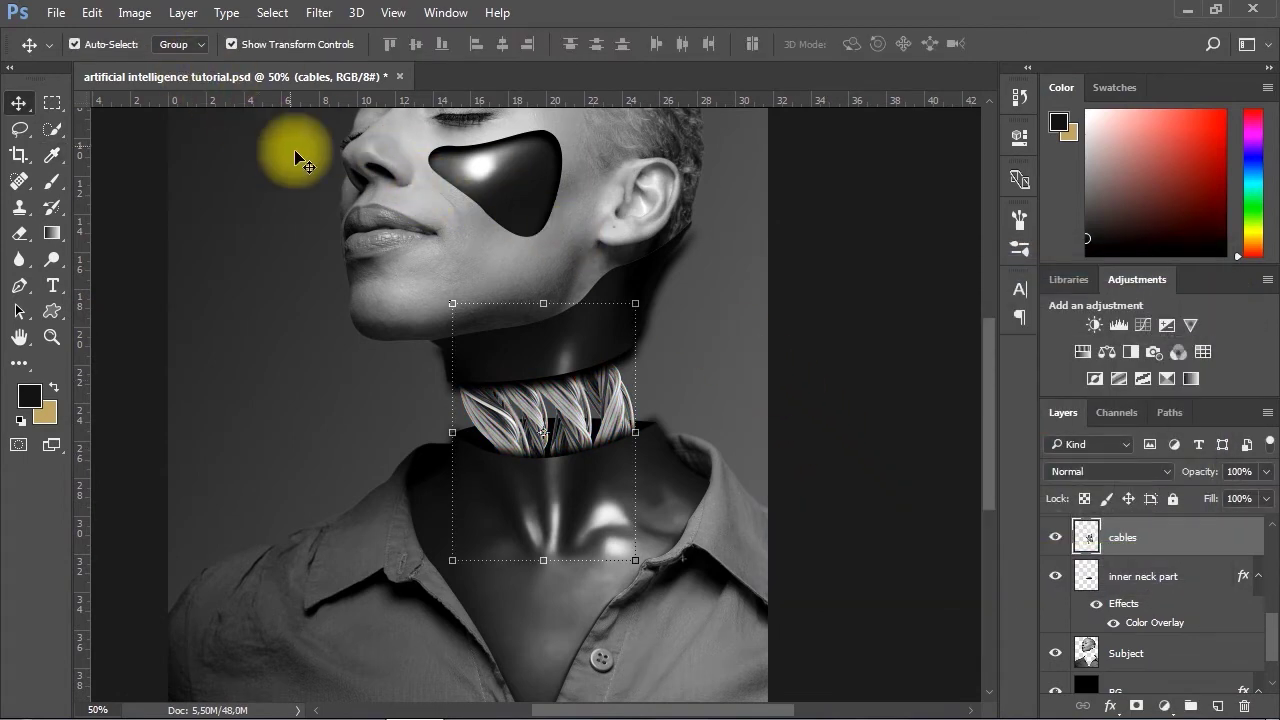
Darken the cables layer with a Brightness/Contrast adjustment, setting brightness to -150 and contrast to 100
{"action": "left_click", "coordinate": [150, 17]}
{"action": "mouse_move", "coordinate": [180, 63]}
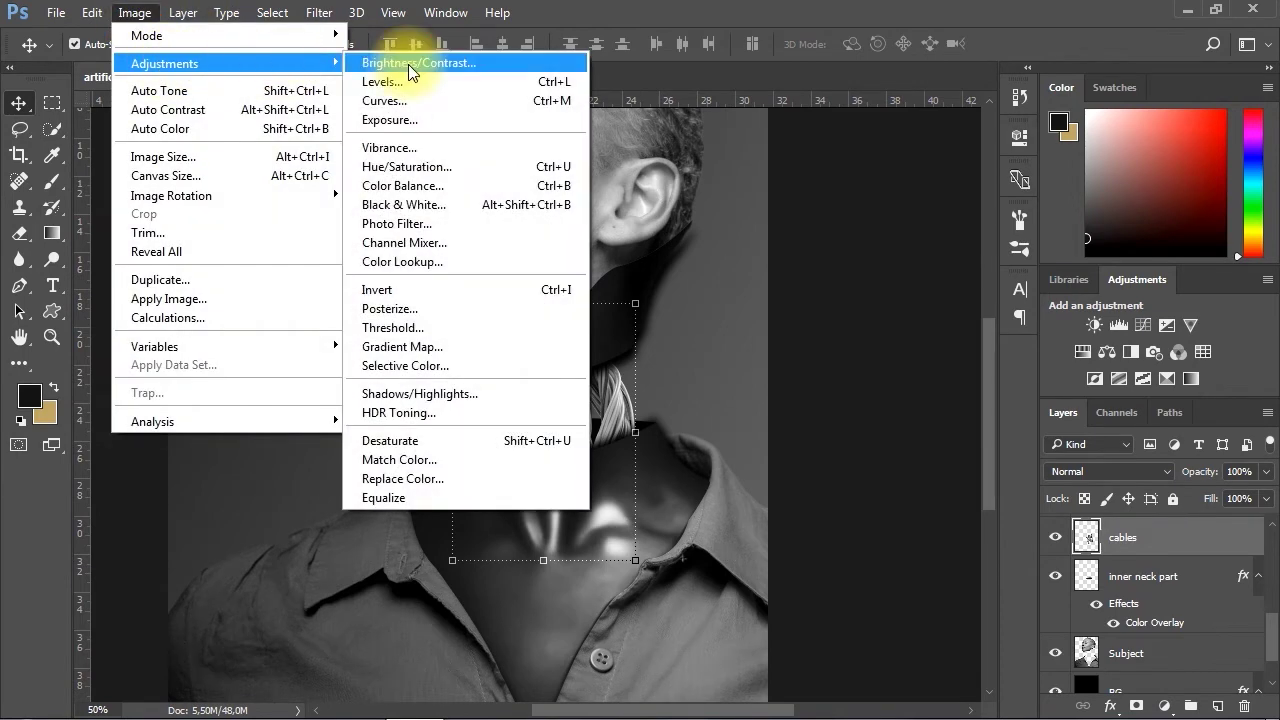
{"action": "left_click", "coordinate": [414, 57]}
{"action": "left_click_drag", "start_coordinate": [1013, 440], "coordinate": [857, 282]}
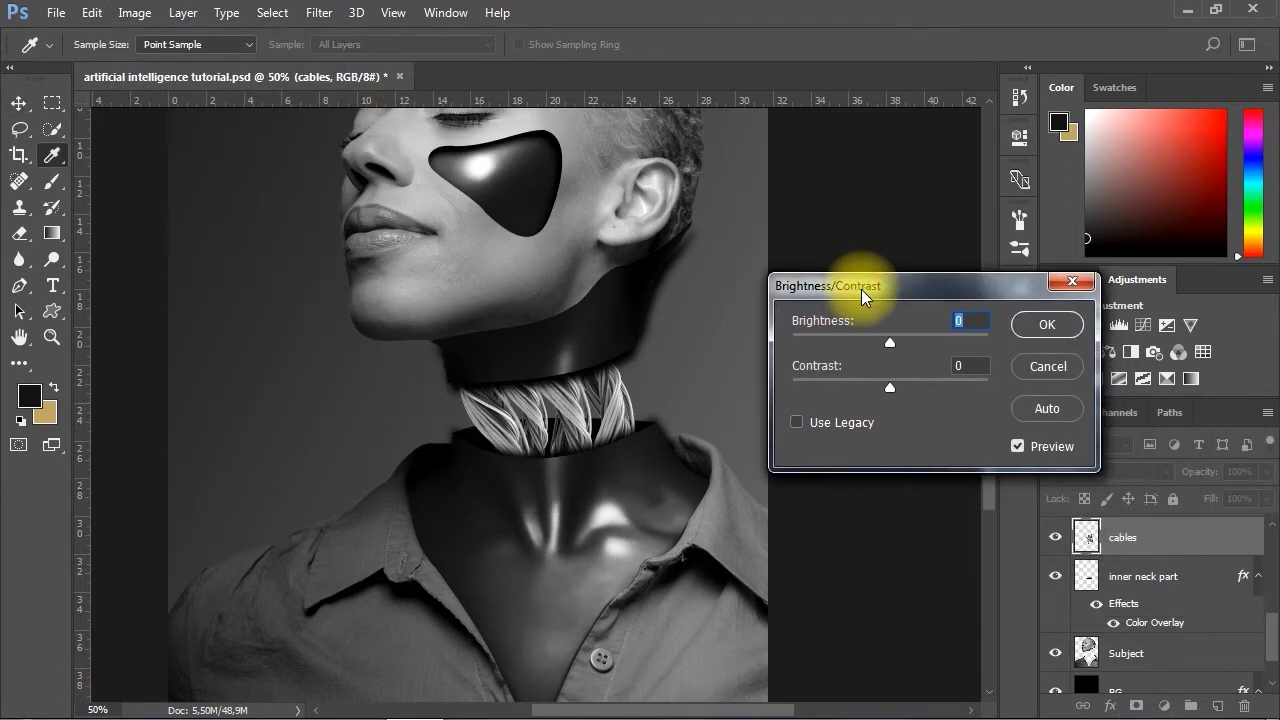
{"action": "left_click_drag", "start_coordinate": [892, 341], "coordinate": [826, 341]}
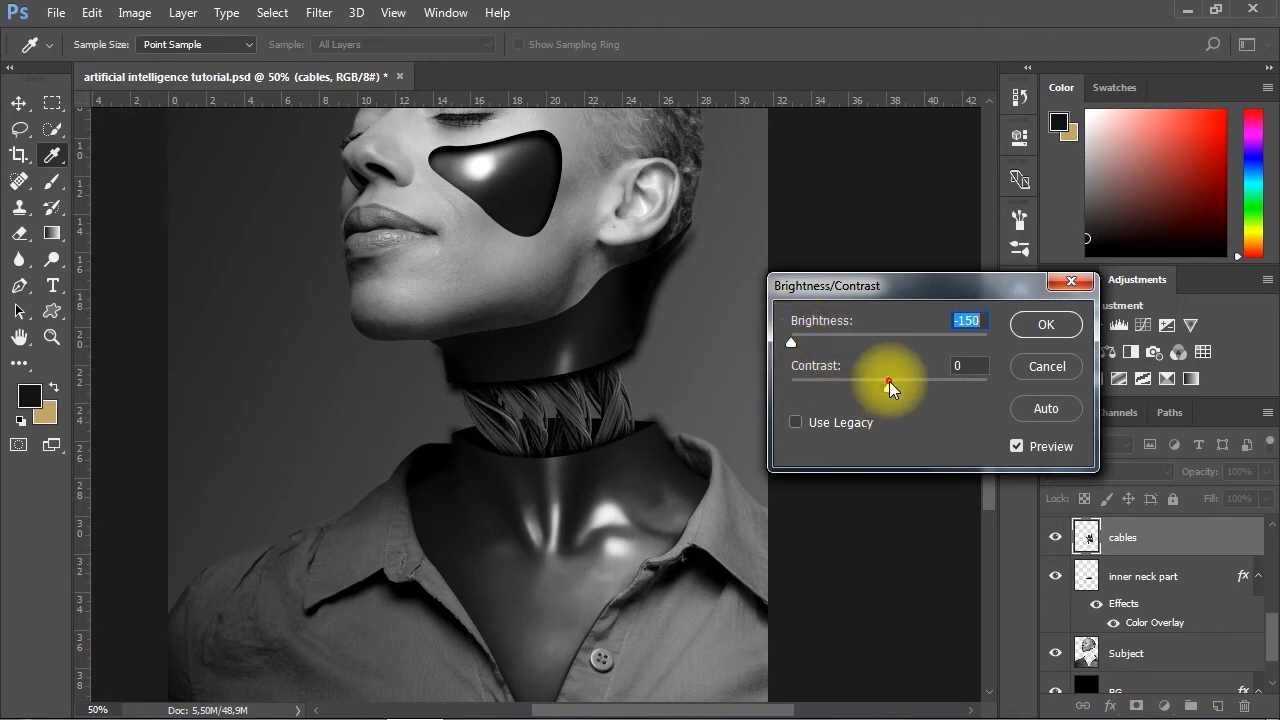
{"action": "left_click_drag", "start_coordinate": [889, 381], "coordinate": [959, 393]}
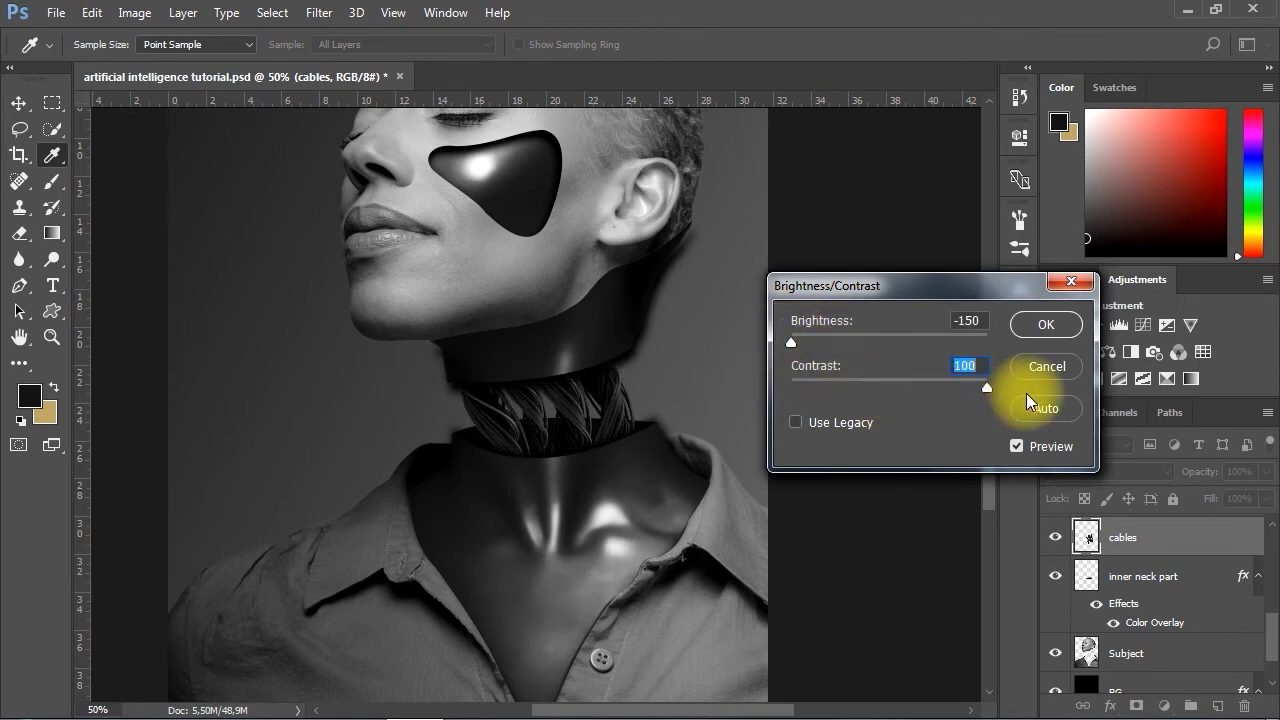
{"action": "left_click", "coordinate": [1046, 325]}
{"action": "key", "text": "v"}
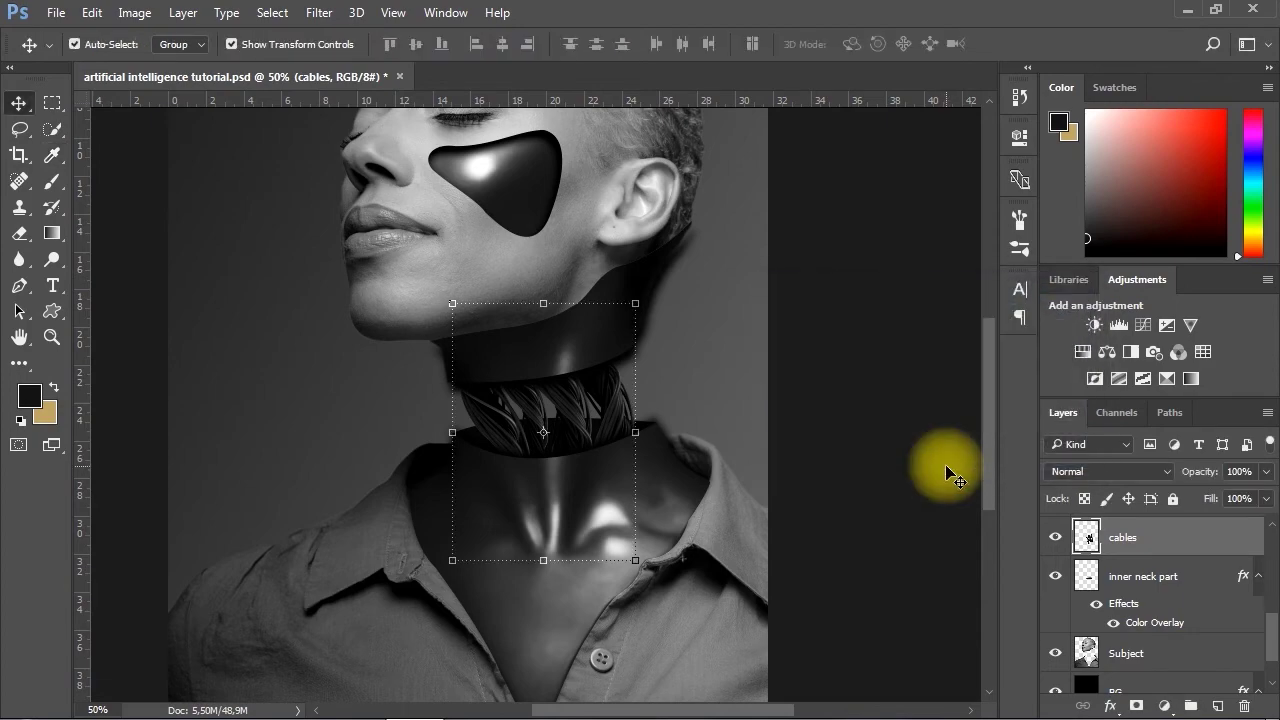
Apply a second Brightness/Contrast adjustment to the cables with brightness -17, and deselect the layer
{"action": "left_click", "coordinate": [135, 12]}
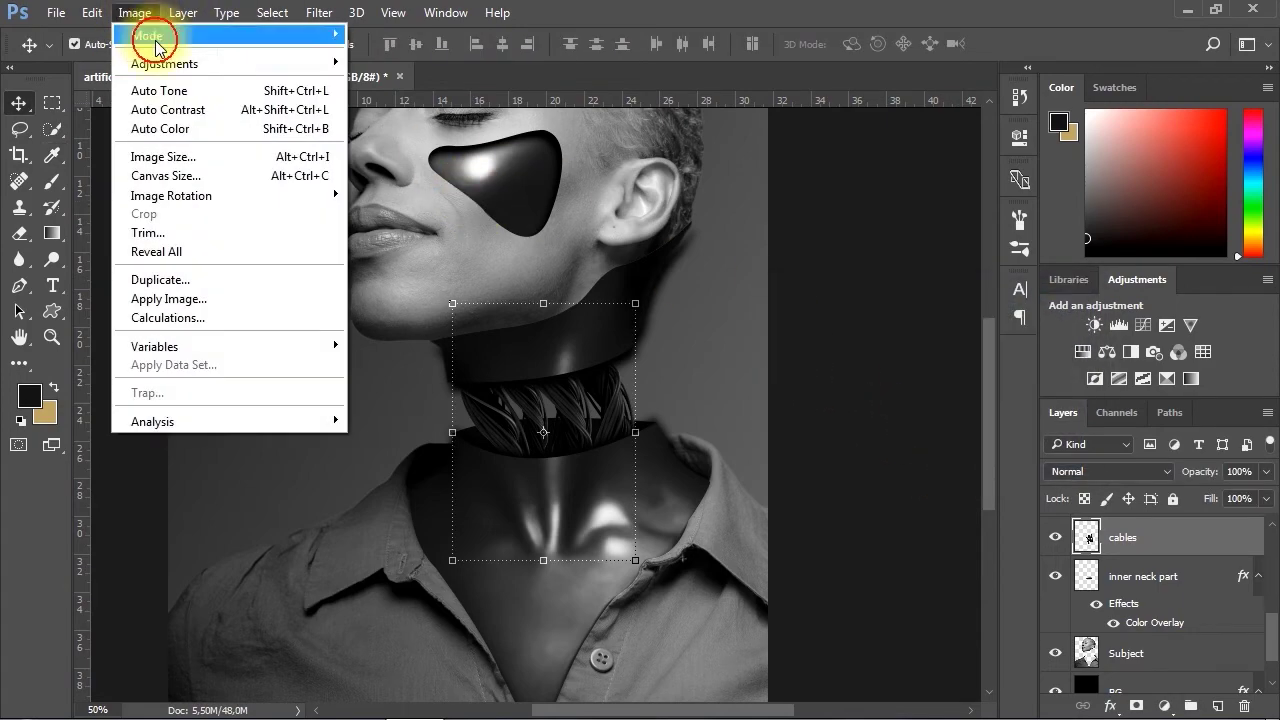
{"action": "mouse_move", "coordinate": [175, 63]}
{"action": "left_click", "coordinate": [478, 58]}
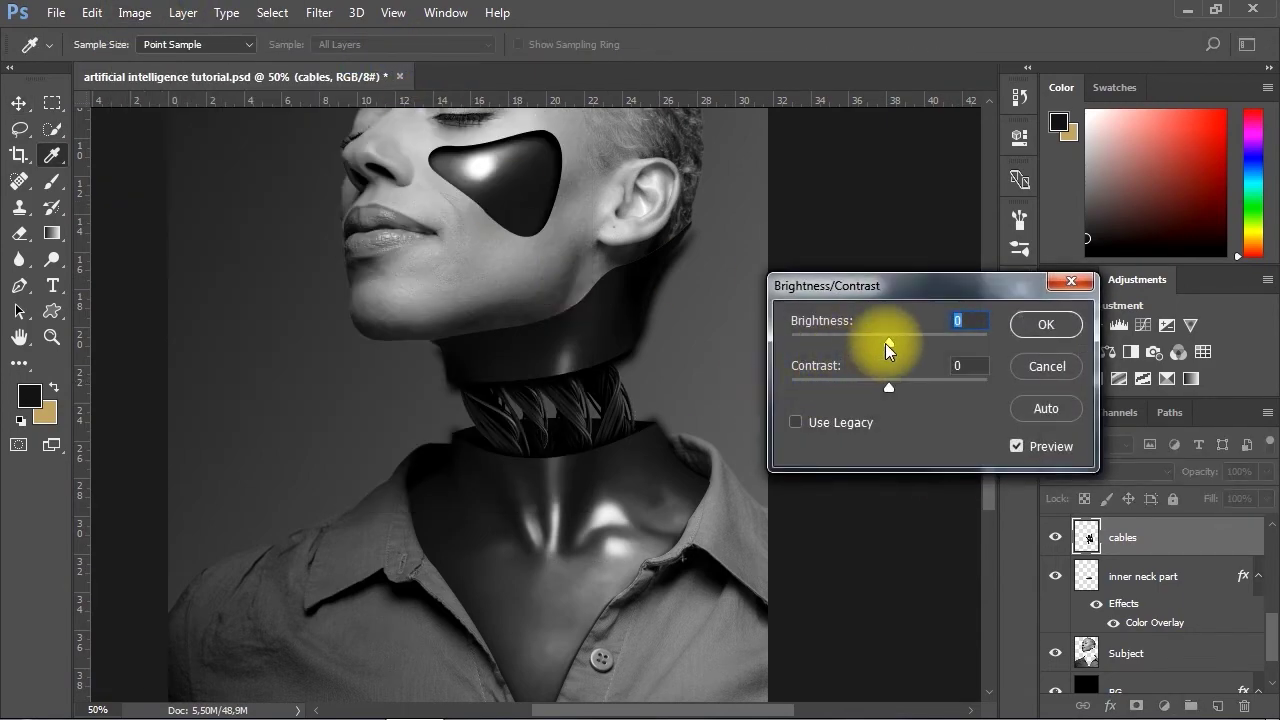
{"action": "mouse_move", "coordinate": [887, 343]}
{"action": "left_mouse_down"}
{"action": "mouse_move", "coordinate": [846, 343]}
{"action": "mouse_move", "coordinate": [878, 344]}
{"action": "left_mouse_up"}
{"action": "left_click", "coordinate": [1043, 316]}
{"action": "key", "text": "v"}
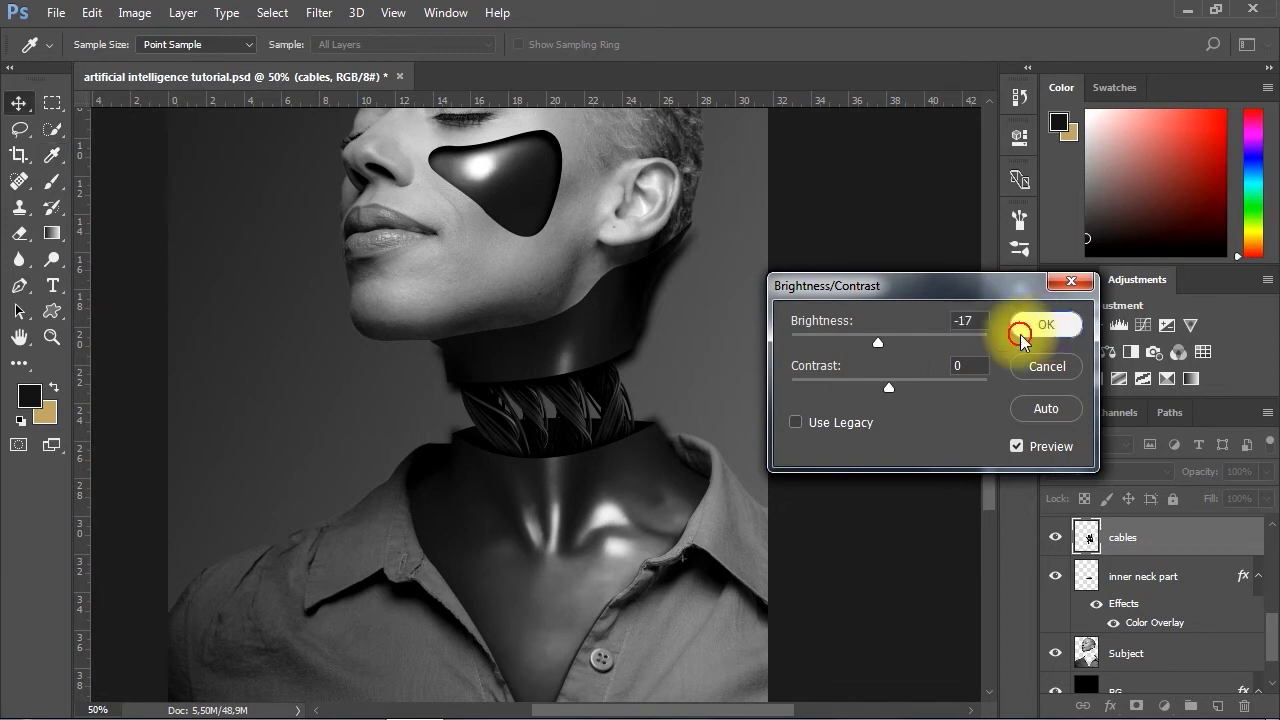
{"action": "left_click", "coordinate": [778, 506]}
Above the Subject layer, start a Pen shape path in front of the ear and curve it along the hairline to the forehead
{"action": "left_click_drag", "start_coordinate": [635, 473], "coordinate": [621, 457]}
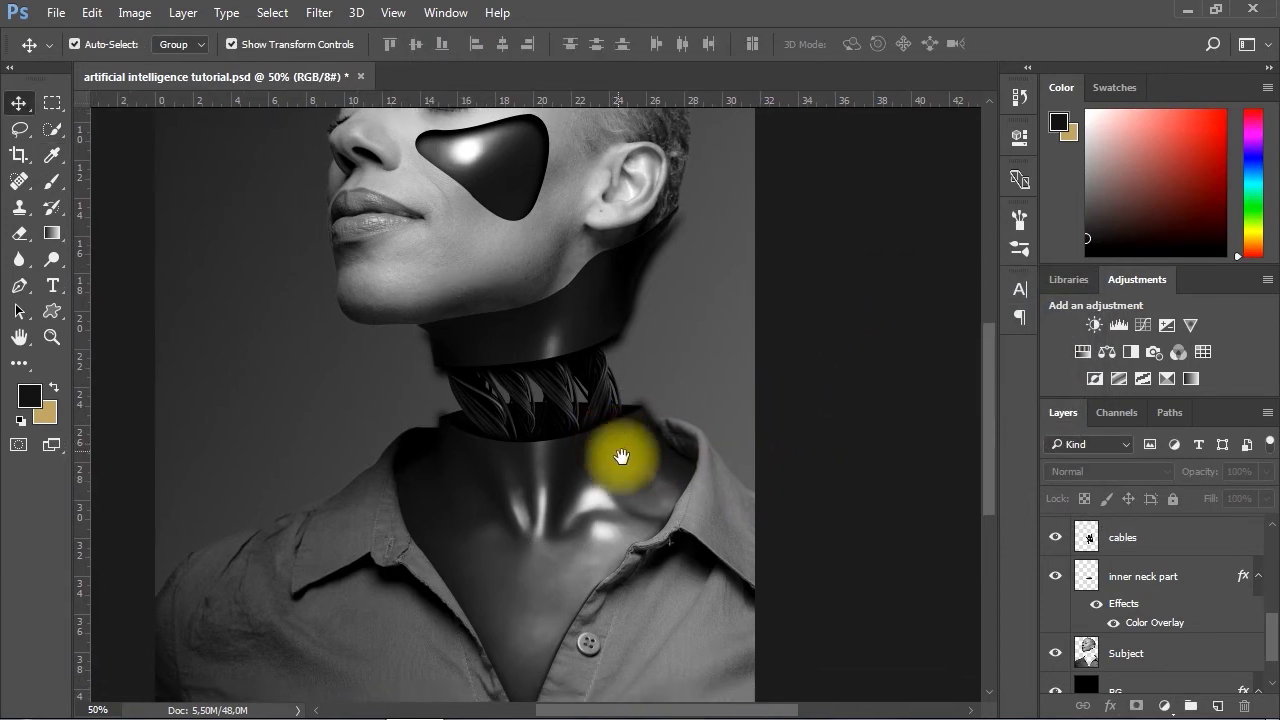
{"action": "left_click_drag", "start_coordinate": [567, 184], "coordinate": [586, 394]}
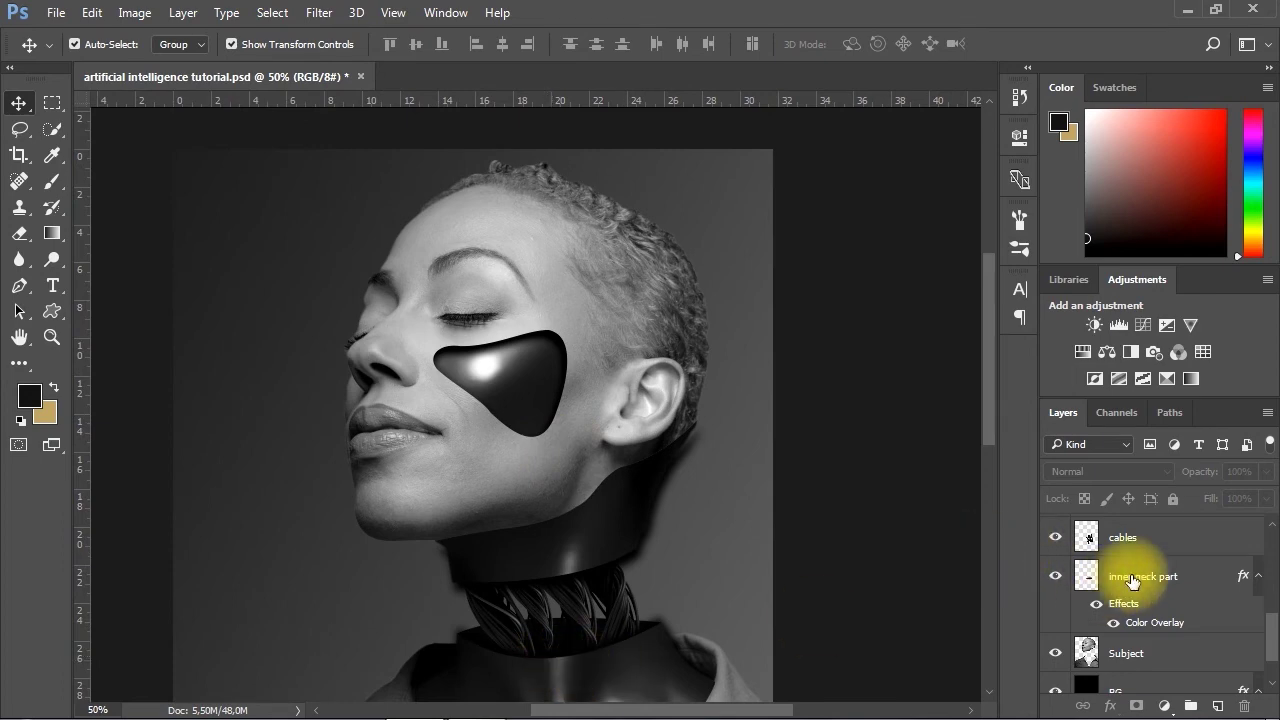
{"action": "left_click", "coordinate": [1118, 653]}
{"action": "left_click", "coordinate": [629, 332], "text": "ctrl"}
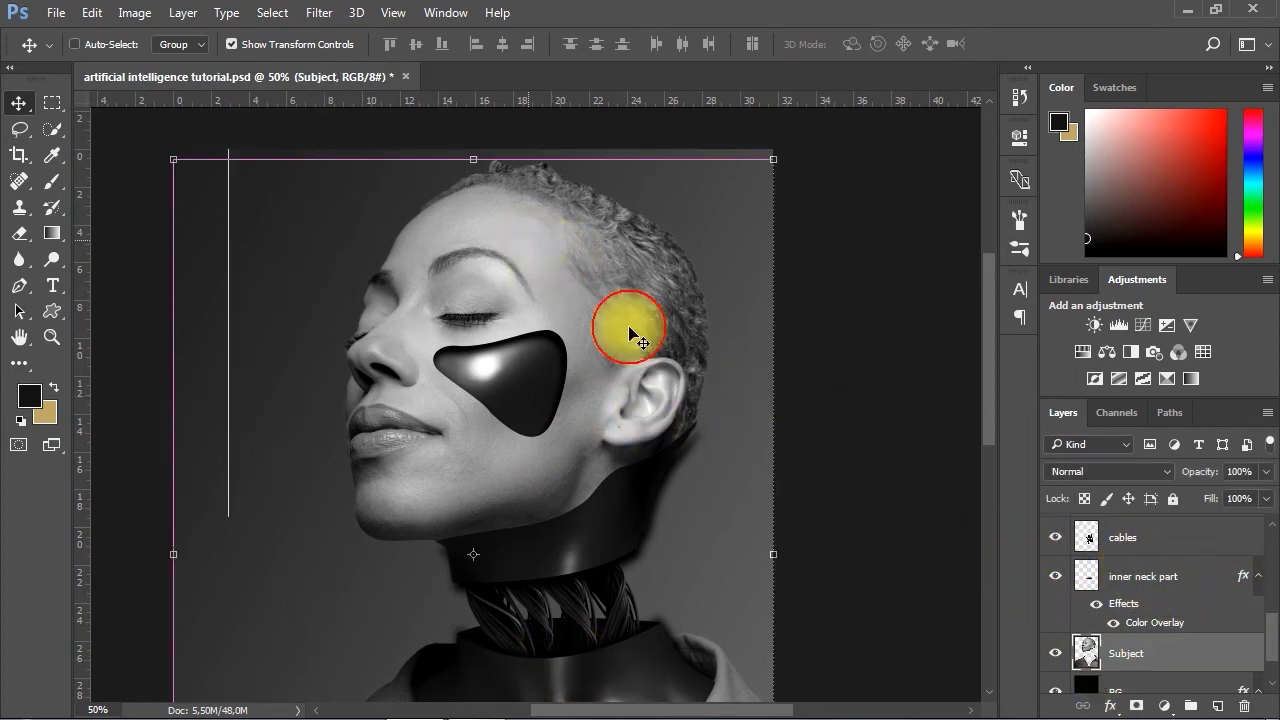
{"action": "left_click_drag", "start_coordinate": [530, 271], "coordinate": [488, 320]}
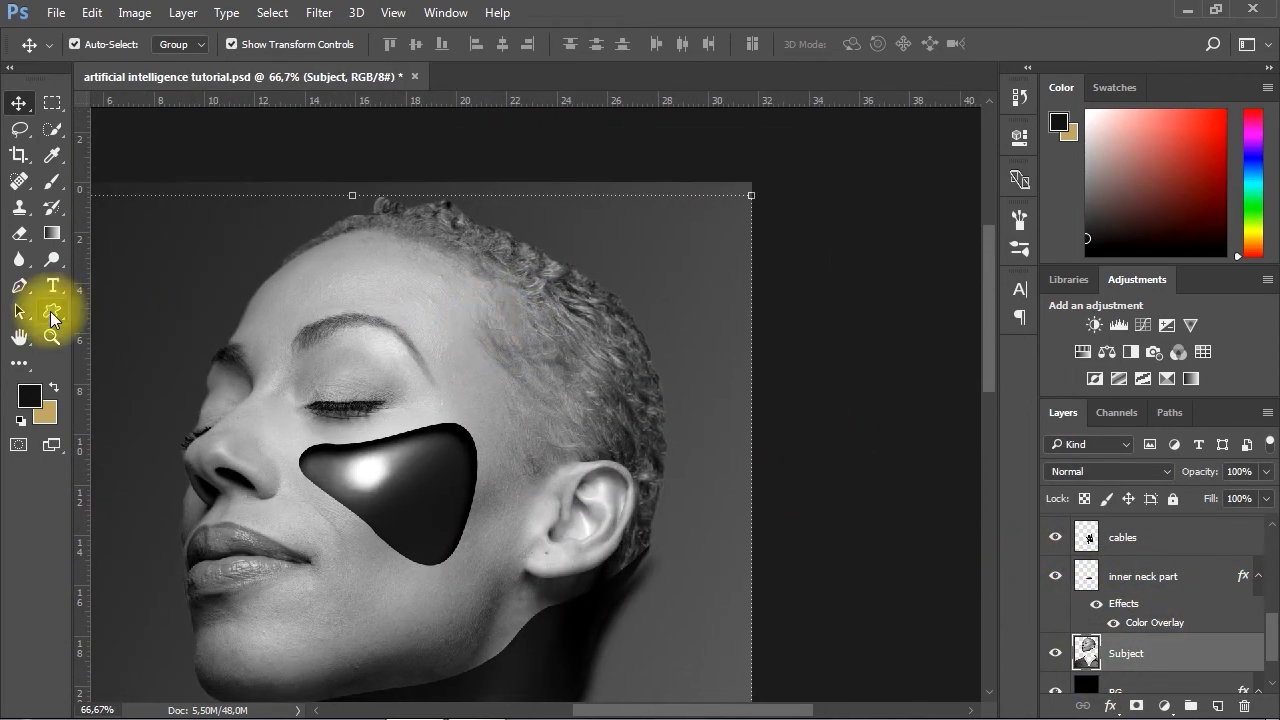
{"action": "left_click", "coordinate": [18, 286]}
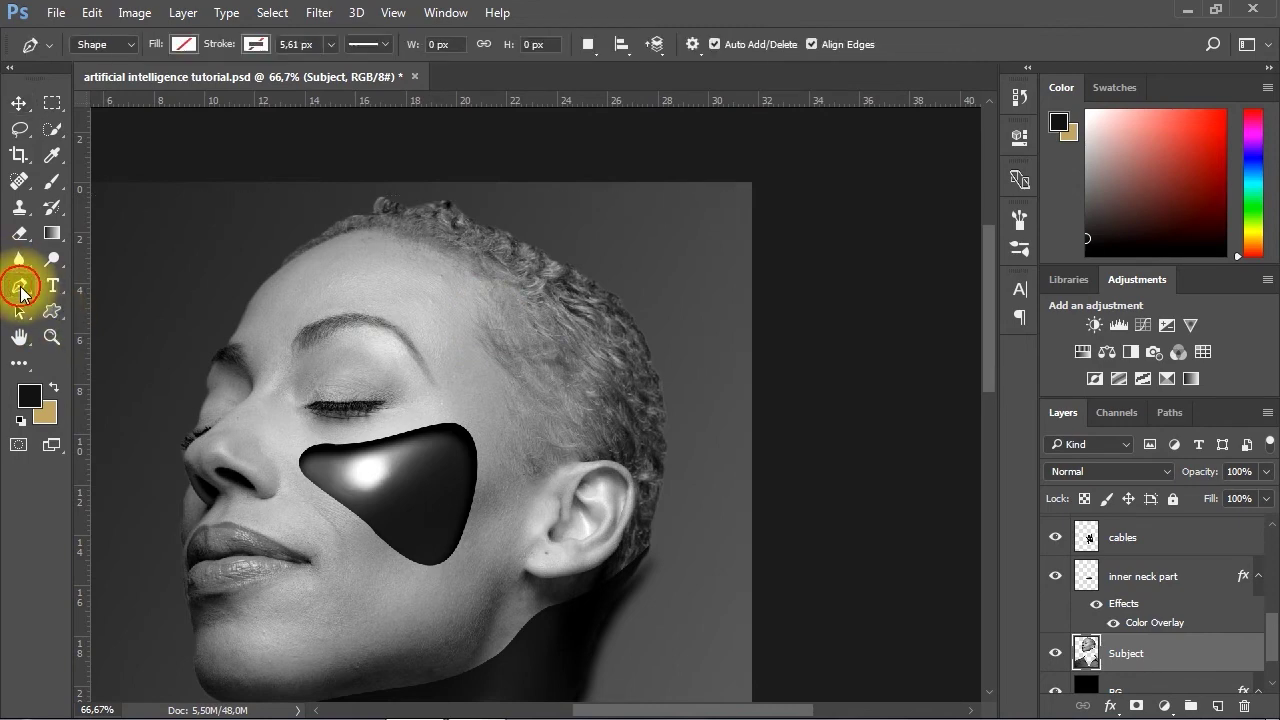
{"action": "left_click", "coordinate": [525, 497]}
{"action": "left_click_drag", "start_coordinate": [484, 360], "coordinate": [445, 270]}
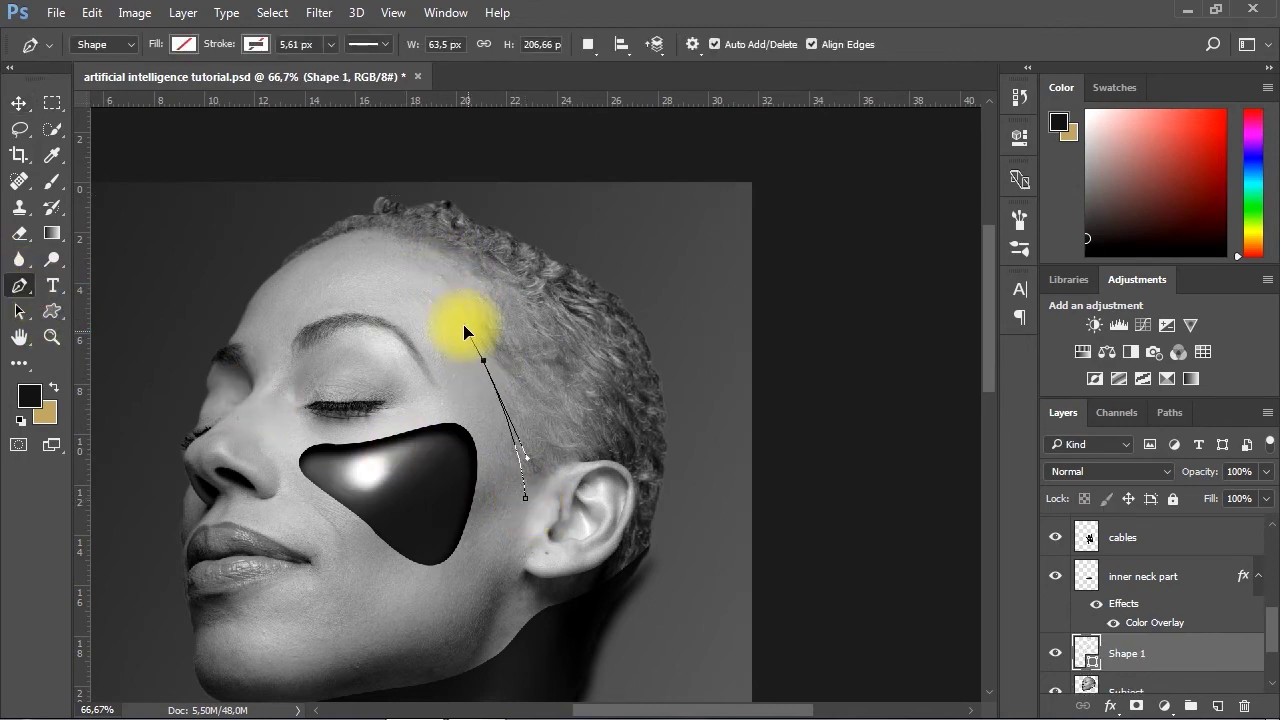
{"action": "left_click_drag", "start_coordinate": [464, 332], "coordinate": [457, 321]}
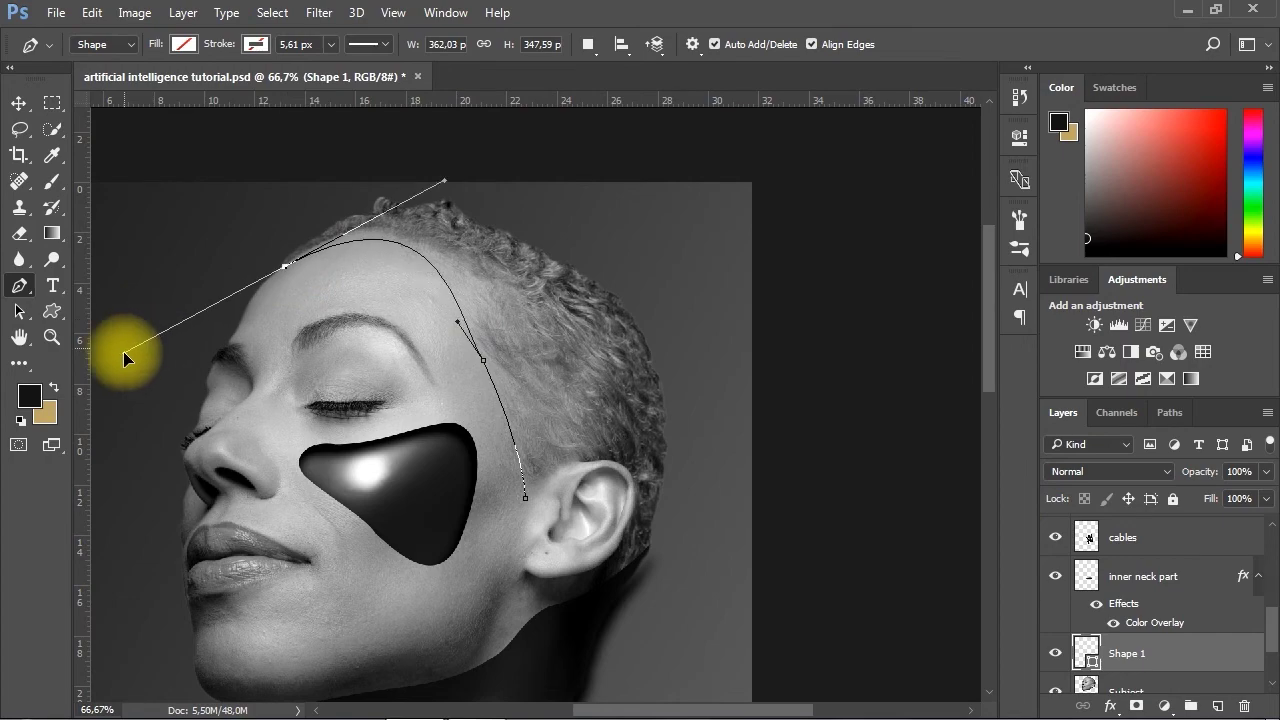
Continue the path loosely around the outside of the hair, over the top of the head and down behind the neck
{"action": "left_click", "coordinate": [224, 290]}
{"action": "left_click", "coordinate": [260, 214]}
{"action": "left_click", "coordinate": [369, 156]}
{"action": "left_click", "coordinate": [549, 169]}
{"action": "left_click", "coordinate": [711, 295]}
{"action": "left_click", "coordinate": [713, 478]}
{"action": "left_click", "coordinate": [655, 616]}
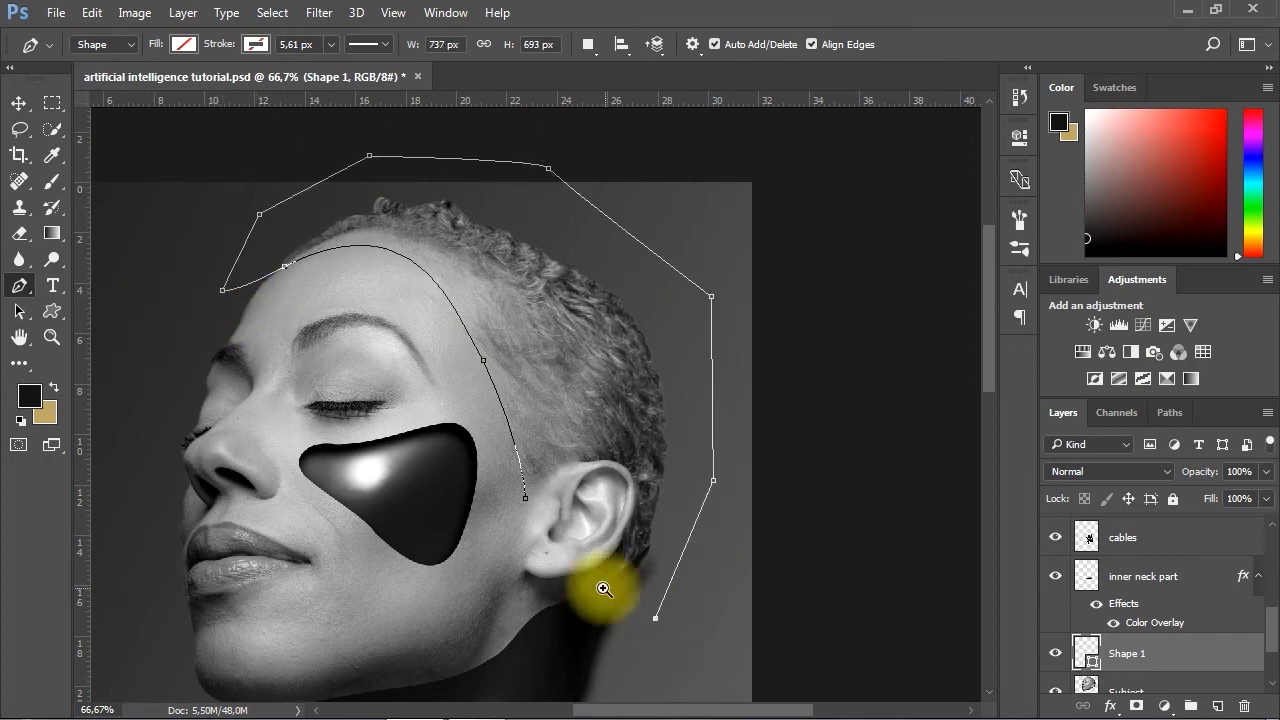
Trace the path closely around the back and top of the ear and close it at its starting point
{"action": "scroll", "coordinate": [600, 587], "scroll_direction": "up", "scroll_amount": 1}
{"action": "left_click_drag", "start_coordinate": [620, 497], "coordinate": [626, 480]}
{"action": "left_click", "coordinate": [637, 439]}
{"action": "scroll", "coordinate": [647, 438], "scroll_direction": "up", "scroll_amount": 1}
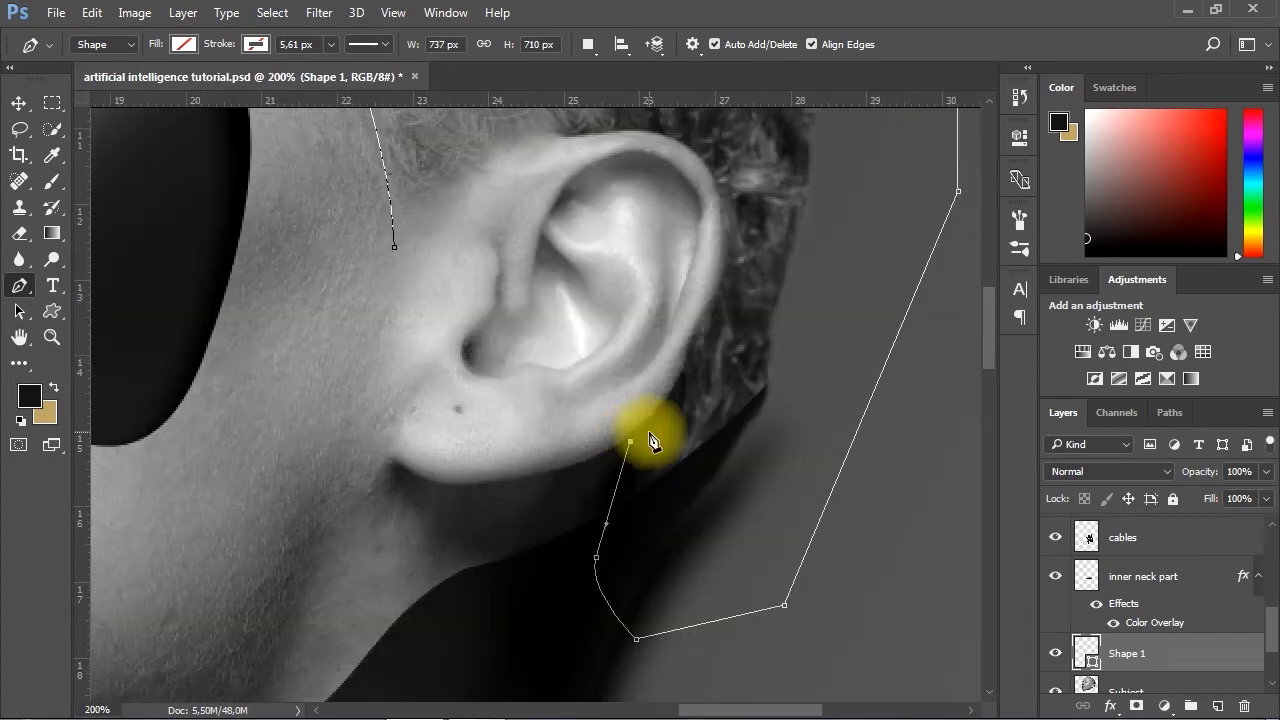
{"action": "left_click", "coordinate": [646, 425]}
{"action": "left_click", "coordinate": [734, 381]}
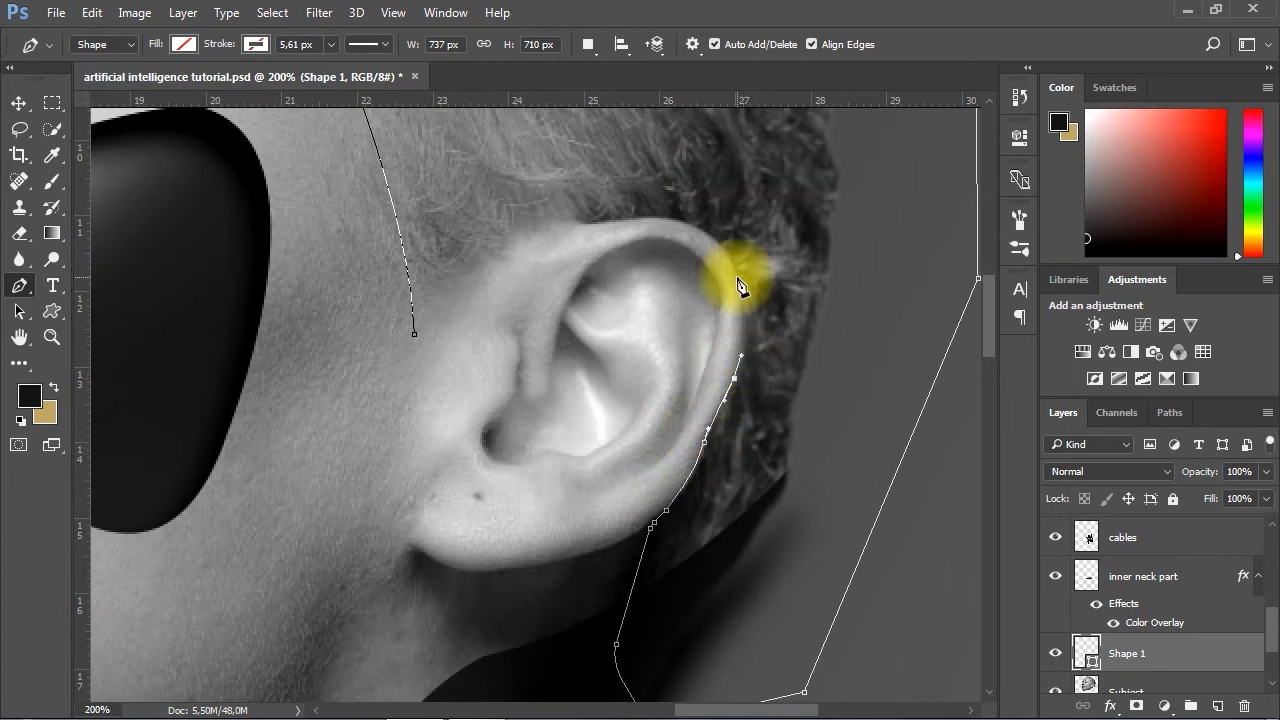
{"action": "left_click", "coordinate": [736, 275]}
{"action": "left_click_drag", "start_coordinate": [622, 221], "coordinate": [533, 236]}
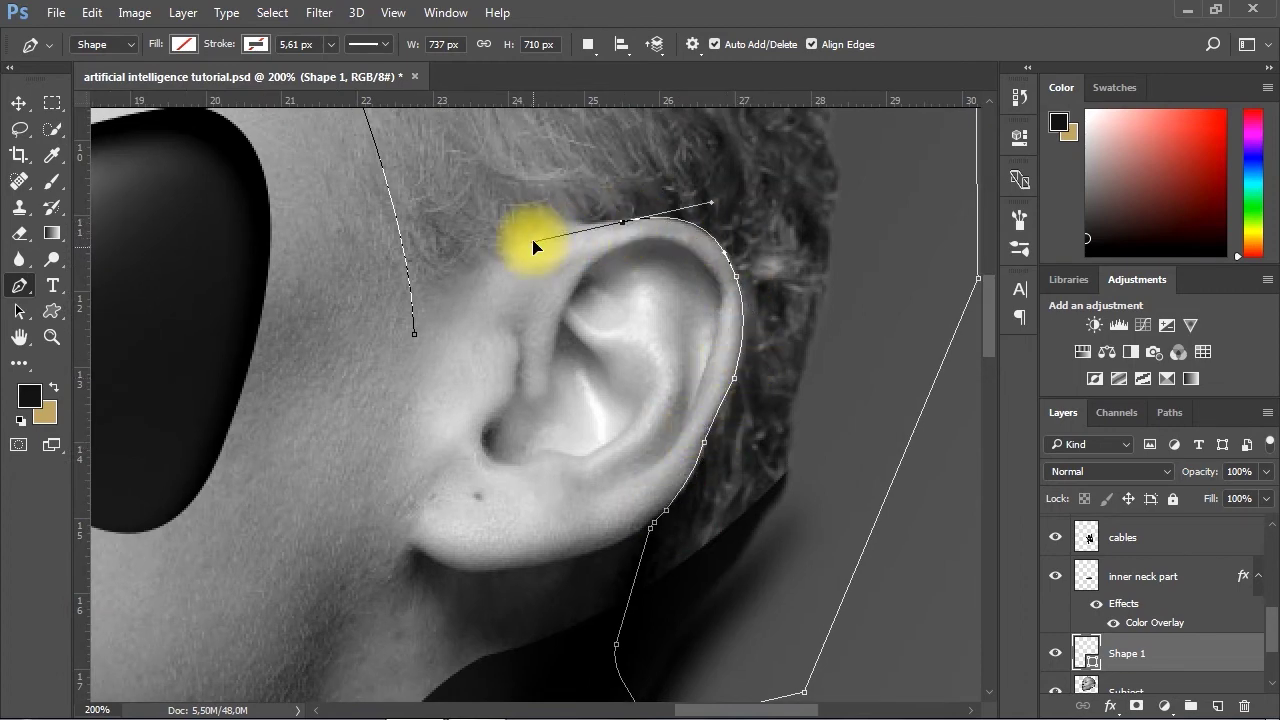
{"action": "left_click", "coordinate": [414, 333]}
{"action": "scroll", "coordinate": [300, 290], "scroll_direction": "down", "scroll_amount": 3}
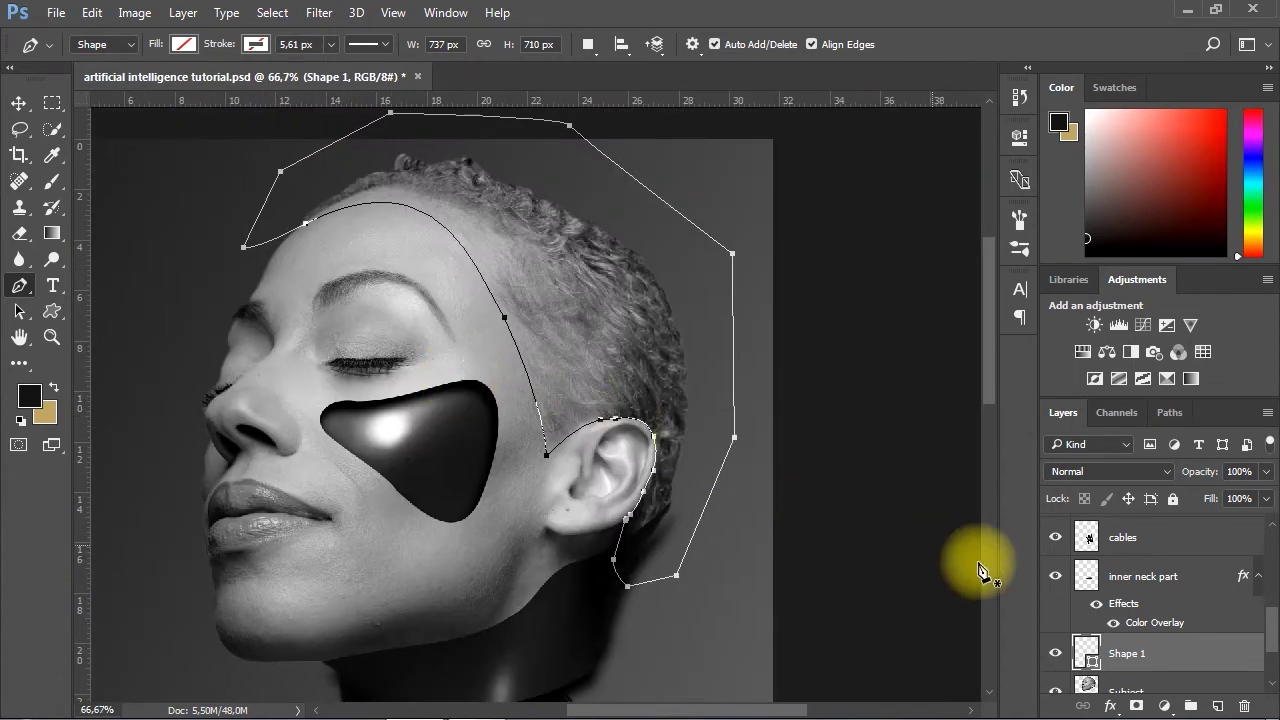
Load the Shape 1 path as a selection, delete the enclosed hair from the Subject layer, and clear the selection
{"action": "left_click", "coordinate": [1170, 413]}
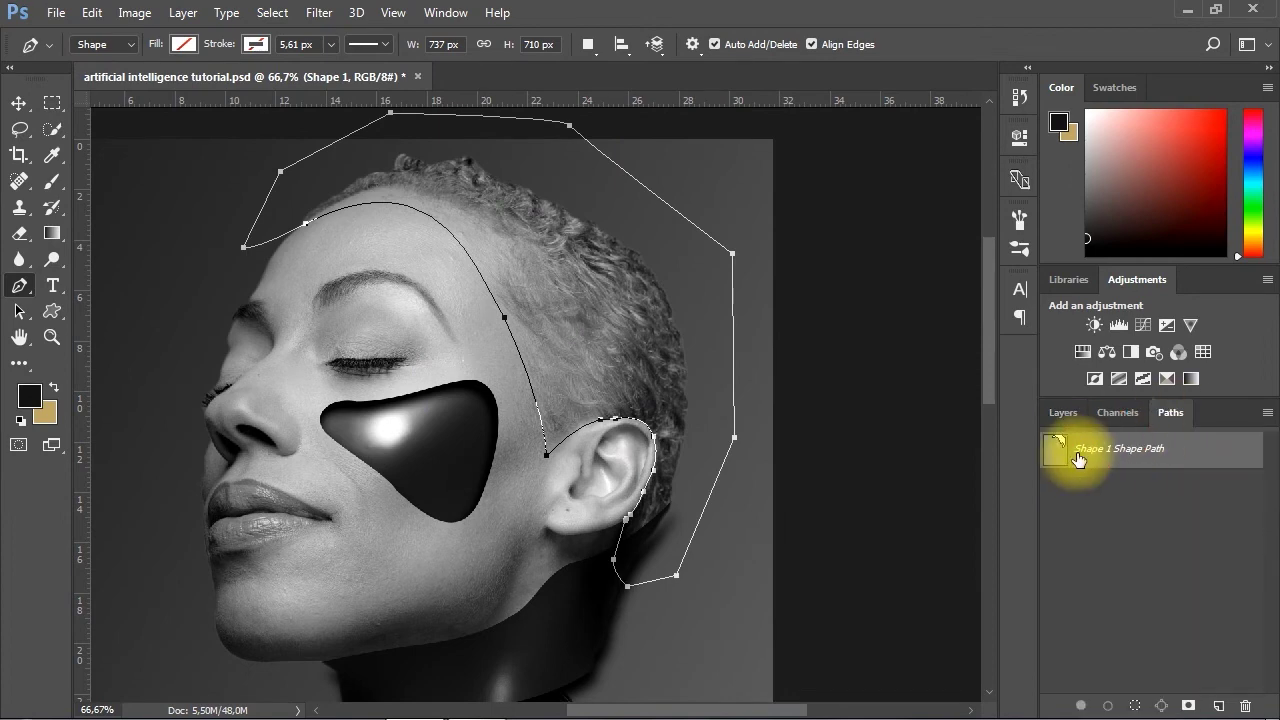
{"action": "left_click", "coordinate": [1058, 452], "text": "ctrl"}
{"action": "left_click", "coordinate": [1063, 413]}
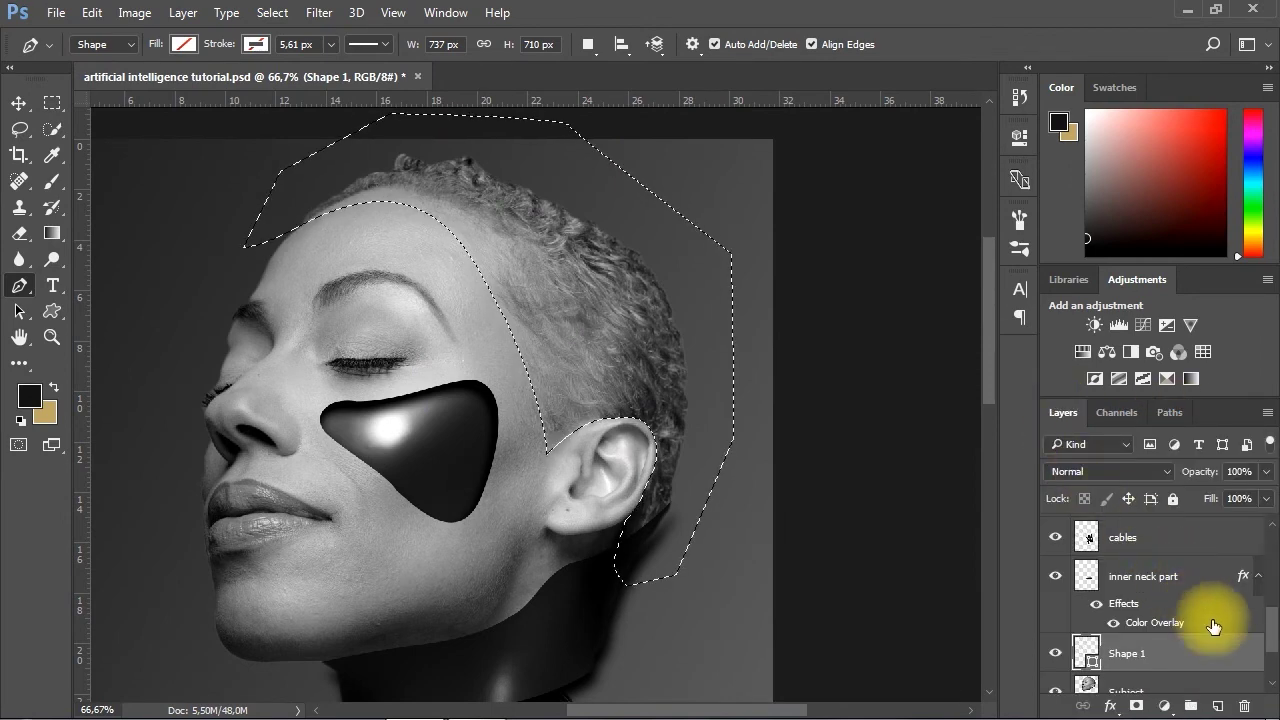
{"action": "scroll", "coordinate": [1270, 640], "scroll_direction": "down", "scroll_amount": 2}
{"action": "left_click", "coordinate": [1152, 603]}
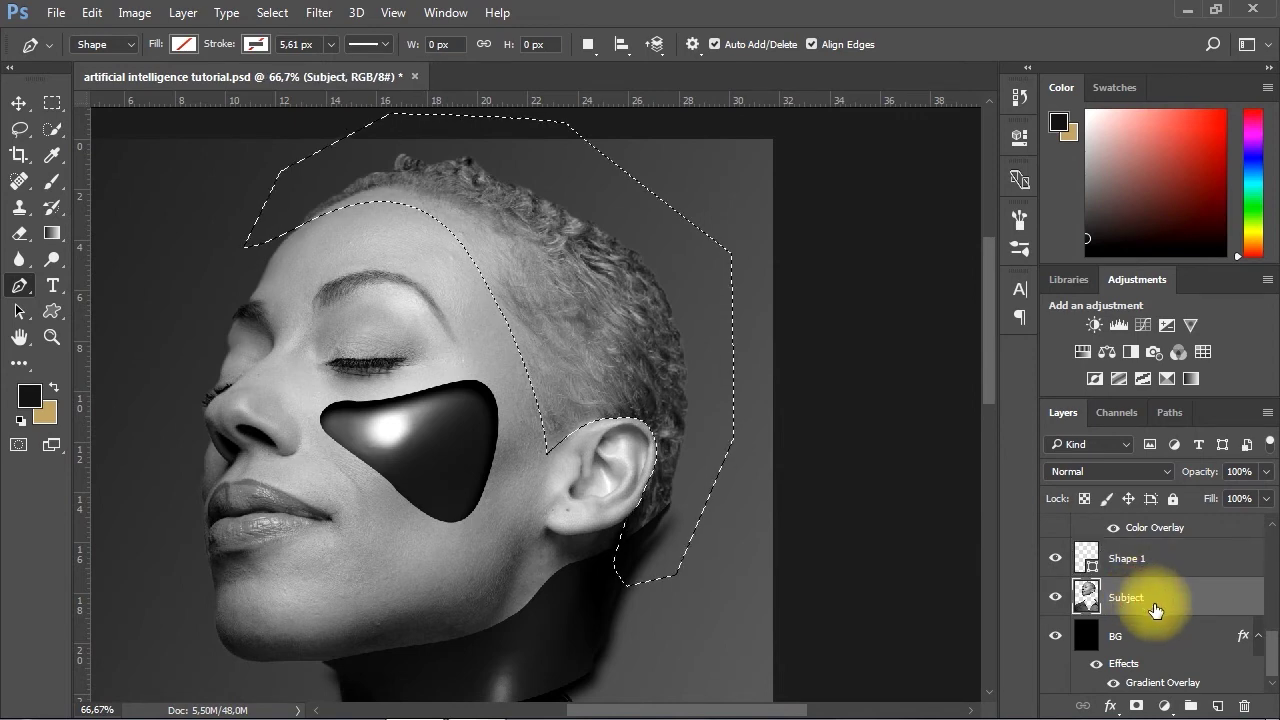
{"action": "key", "text": "Delete"}
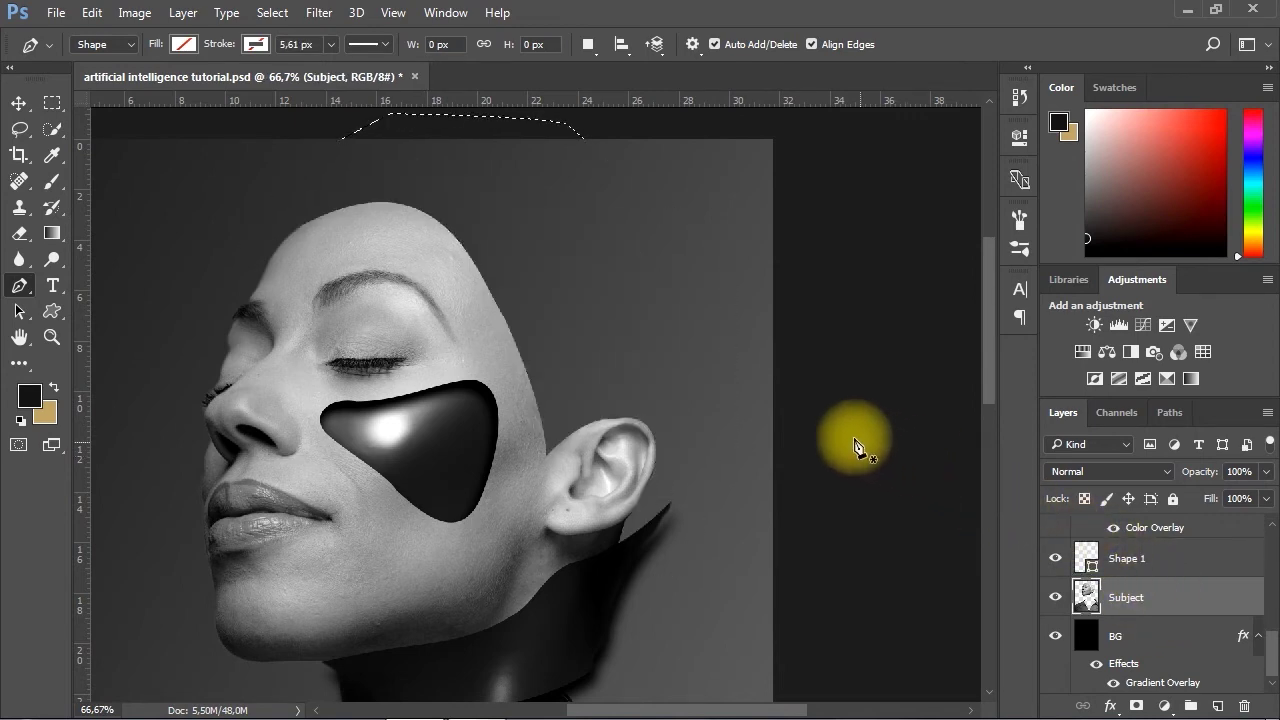
{"action": "key", "text": "ctrl+d"}
Delete the leftover Shape 1 layer and leave no layer selected
{"action": "left_click_drag", "start_coordinate": [457, 388], "coordinate": [505, 292]}
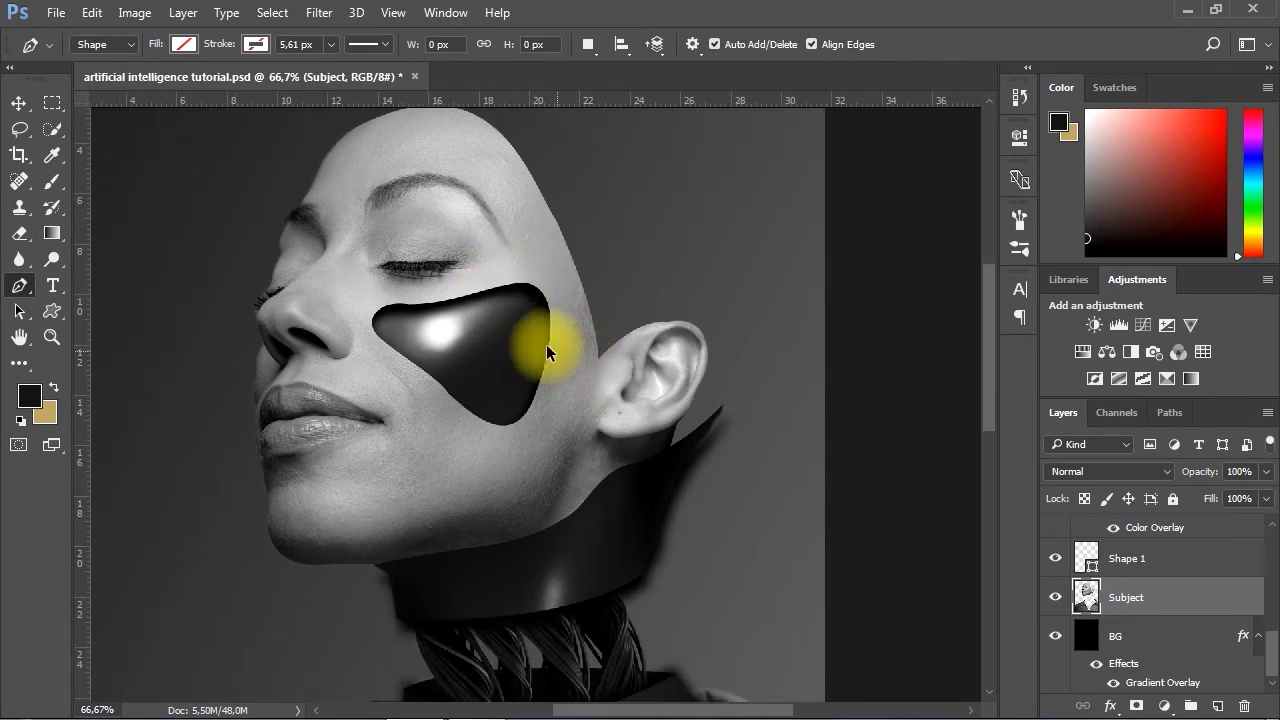
{"action": "key", "text": "ctrl+minus"}
{"action": "key", "text": "ctrl+minus"}
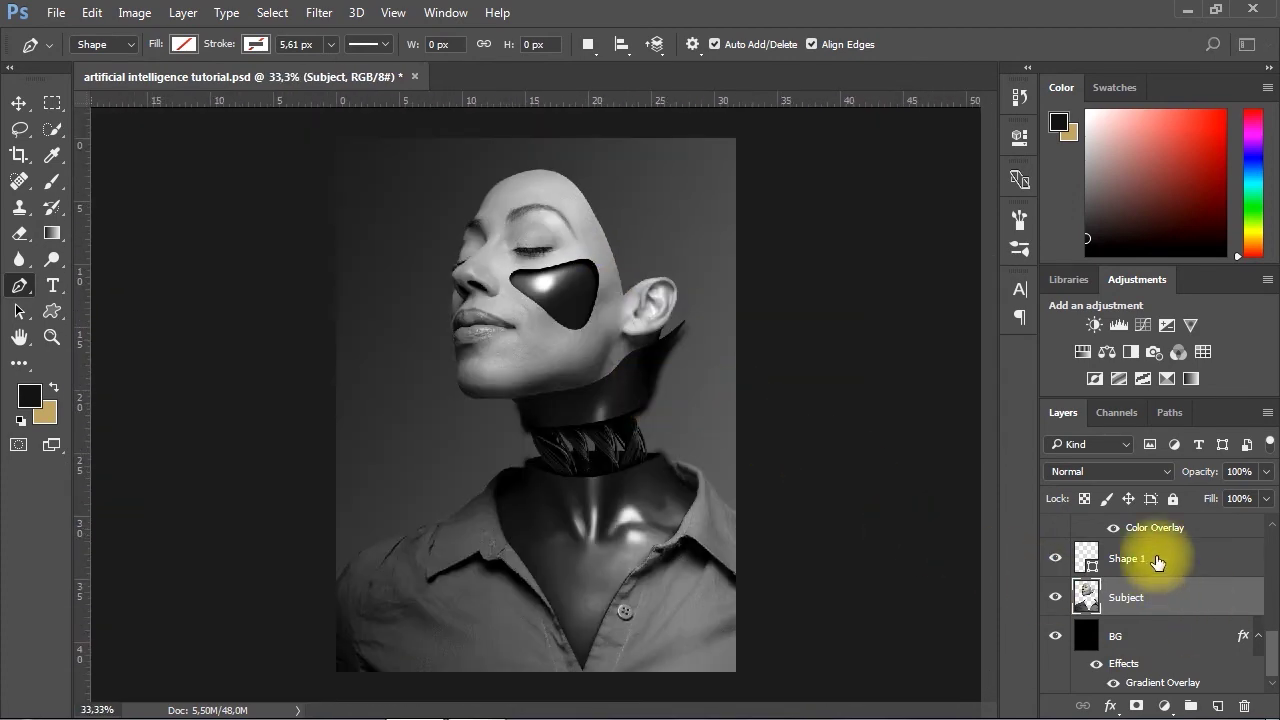
{"action": "left_click", "coordinate": [1127, 558]}
{"action": "left_click", "coordinate": [1244, 706]}
{"action": "left_click", "coordinate": [503, 271]}
{"action": "left_click", "coordinate": [33, 100]}
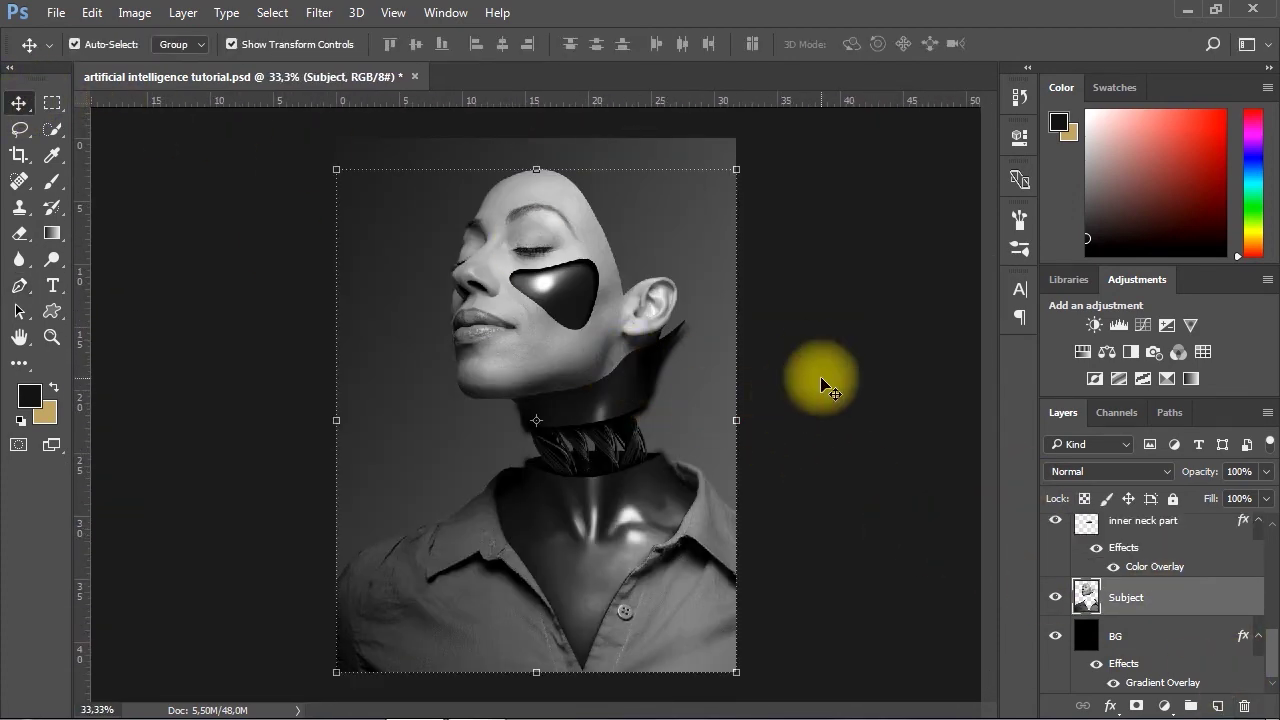
{"action": "left_click", "coordinate": [812, 420]}
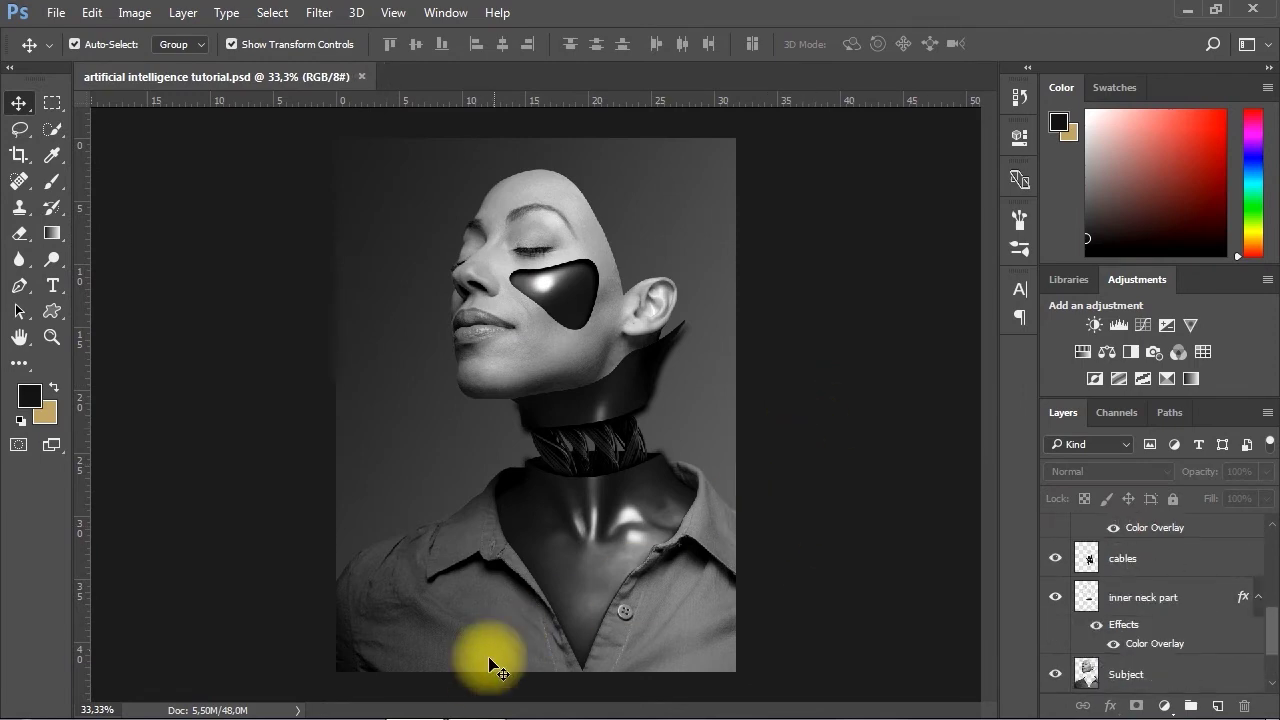
Place brain.png and Matrix-code.jpg from the tutorial files folder into the portrait document at their default size and position
{"action": "mouse_move", "coordinate": [471, 700]}
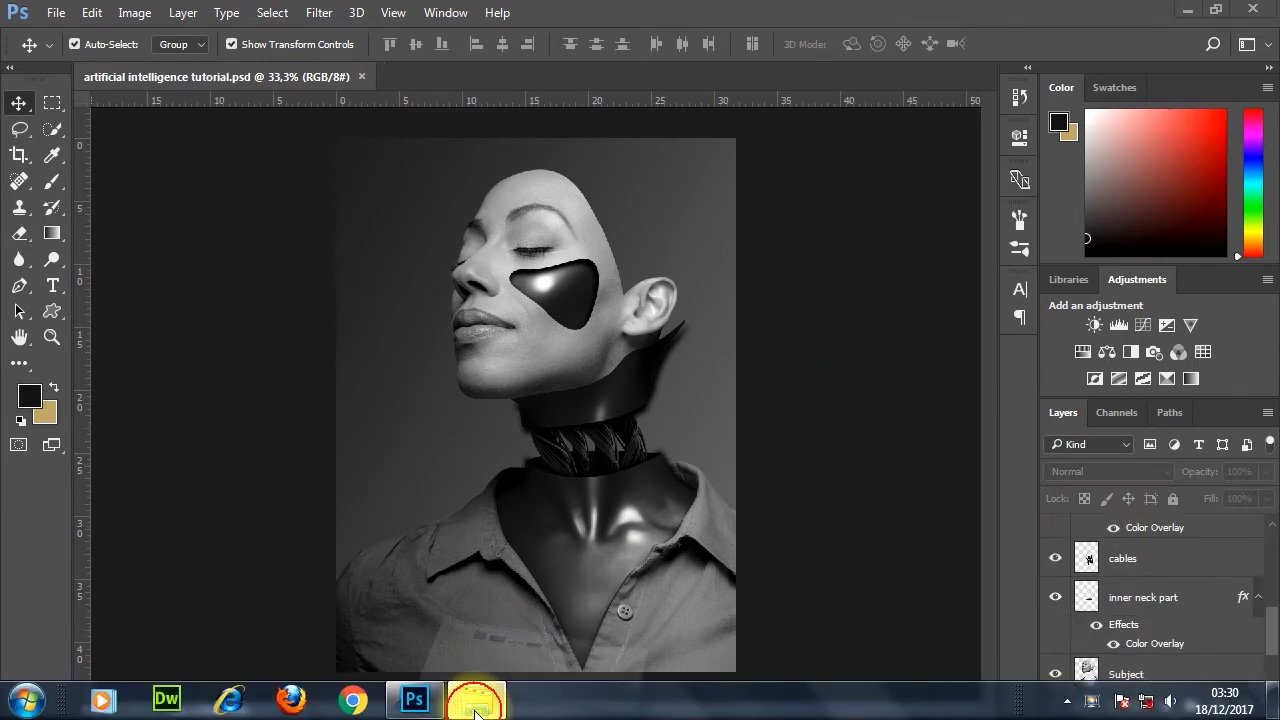
{"action": "left_click", "coordinate": [475, 705]}
{"action": "left_click", "coordinate": [555, 195]}
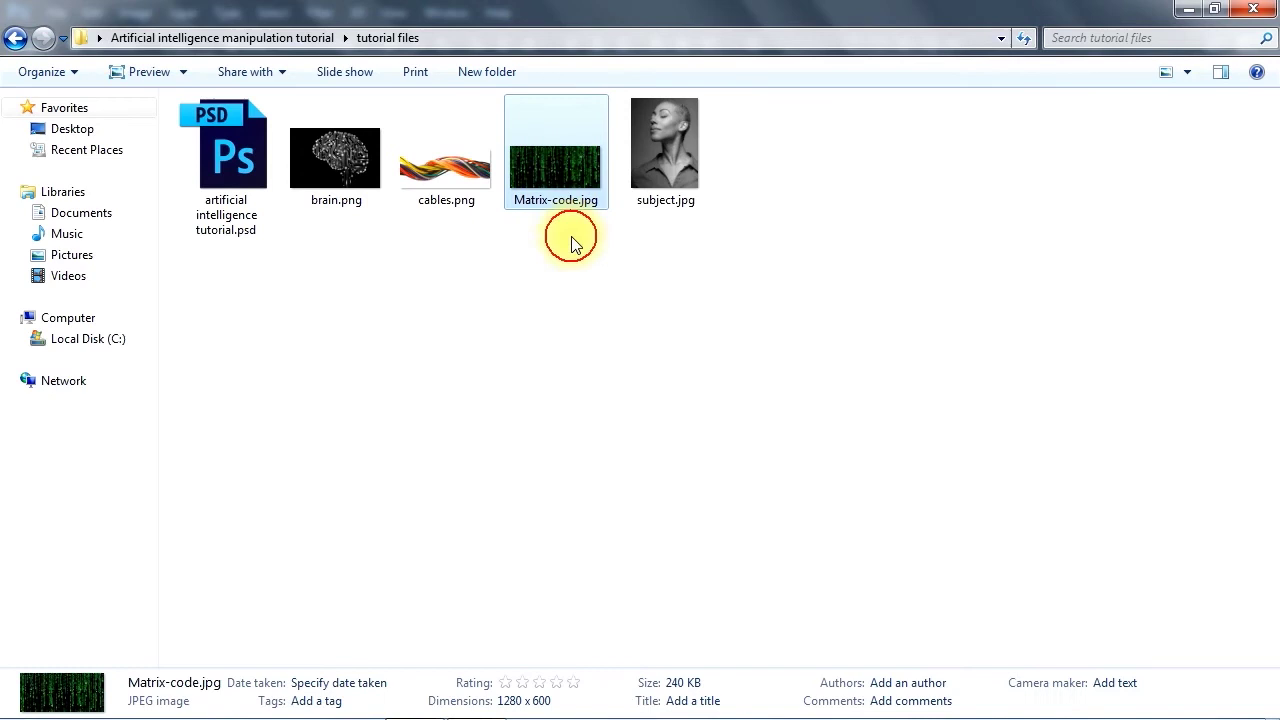
{"action": "left_click", "coordinate": [322, 160], "text": "ctrl"}
{"action": "left_click_drag", "start_coordinate": [334, 151], "coordinate": [630, 410]}
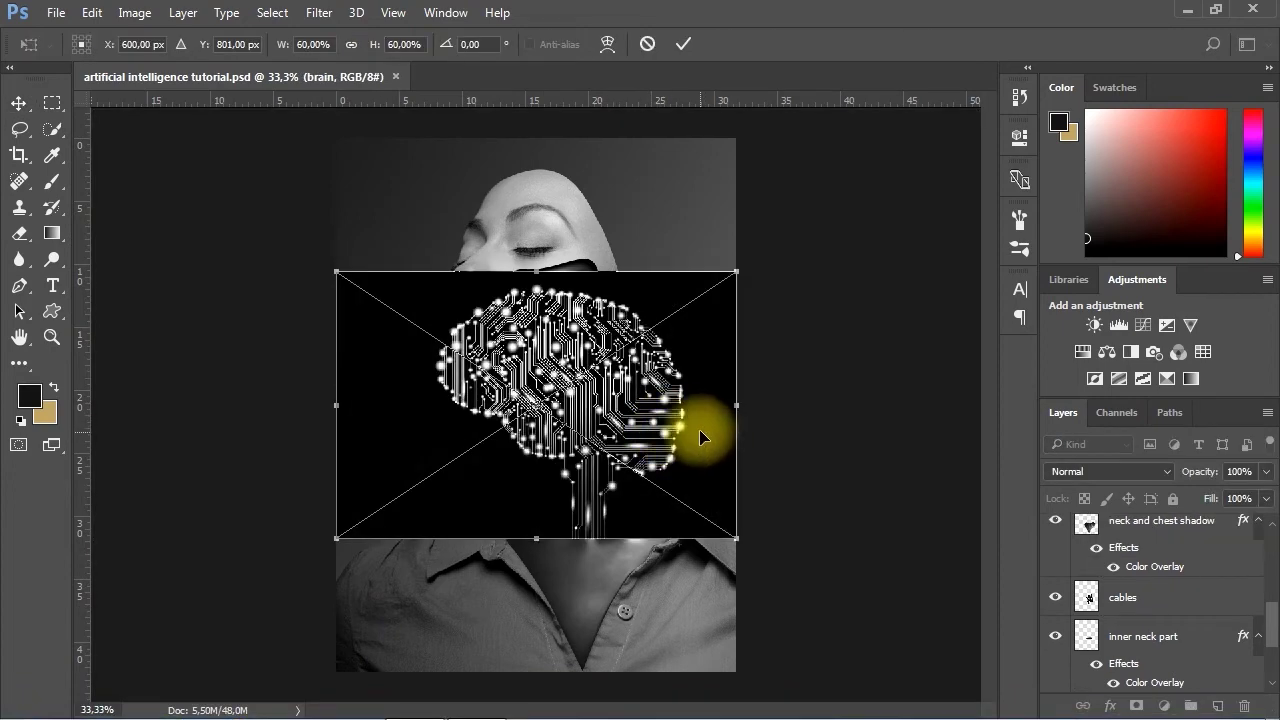
{"action": "left_click", "coordinate": [685, 43]}
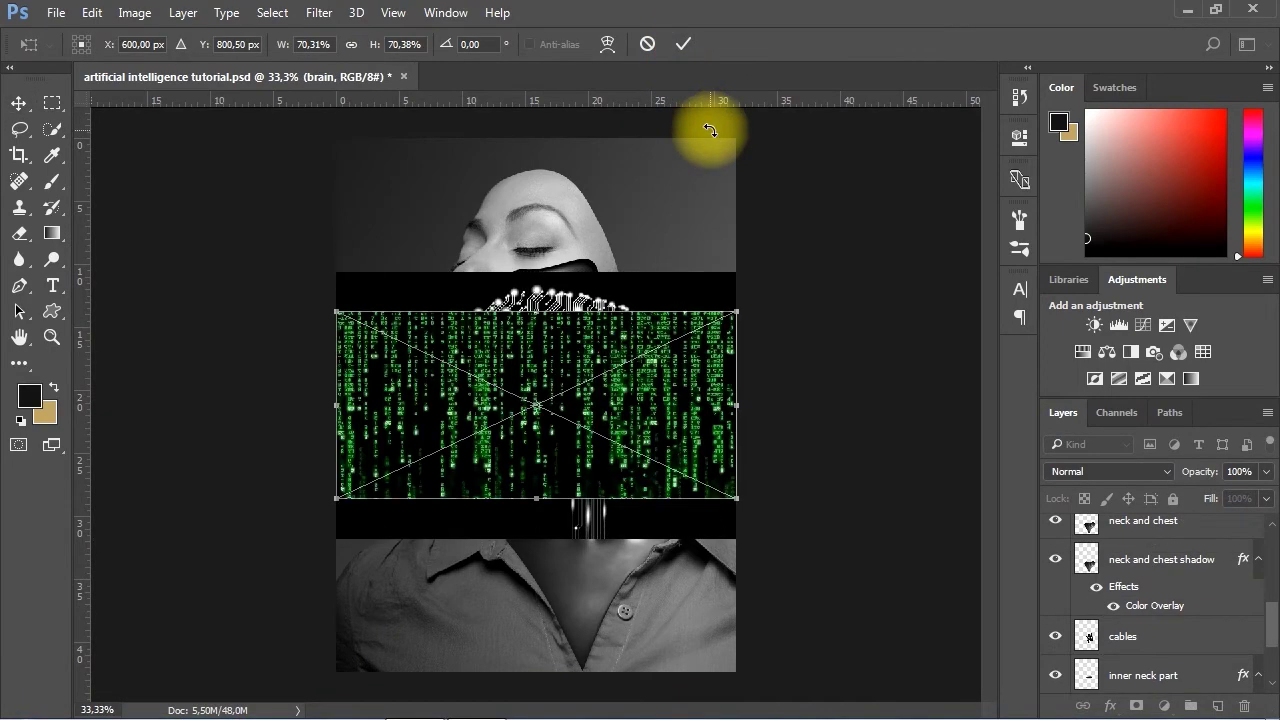
{"action": "left_click", "coordinate": [683, 50]}
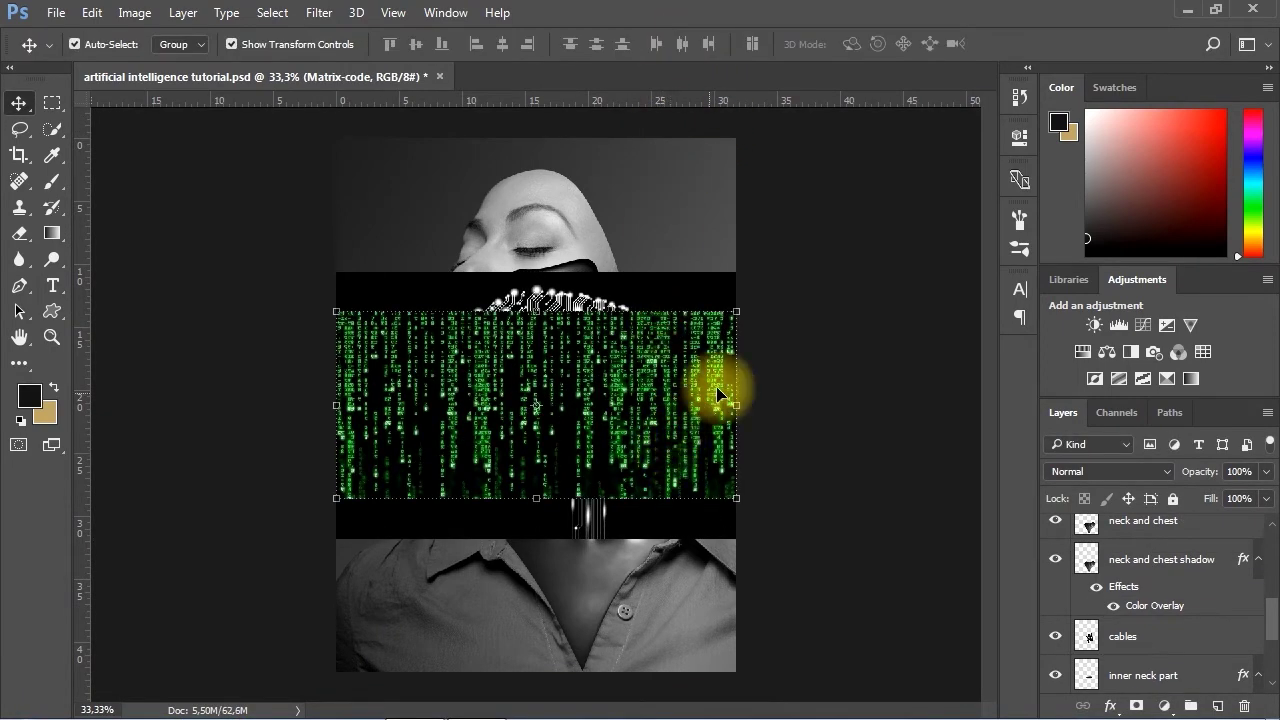
Move the brain and Matrix-code layers beneath the Subject layer, with brain directly above Matrix-code
{"action": "left_click_drag", "start_coordinate": [1272, 612], "coordinate": [1275, 540]}
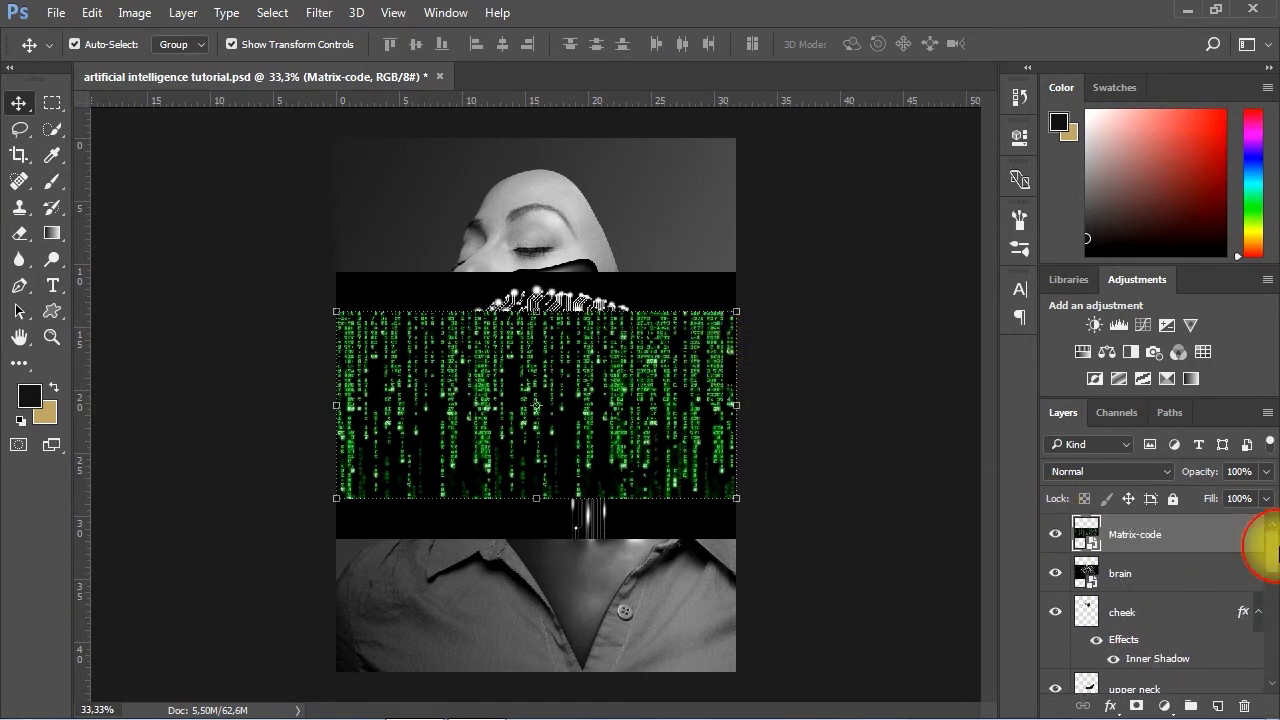
{"action": "left_click", "coordinate": [1130, 574], "text": "shift"}
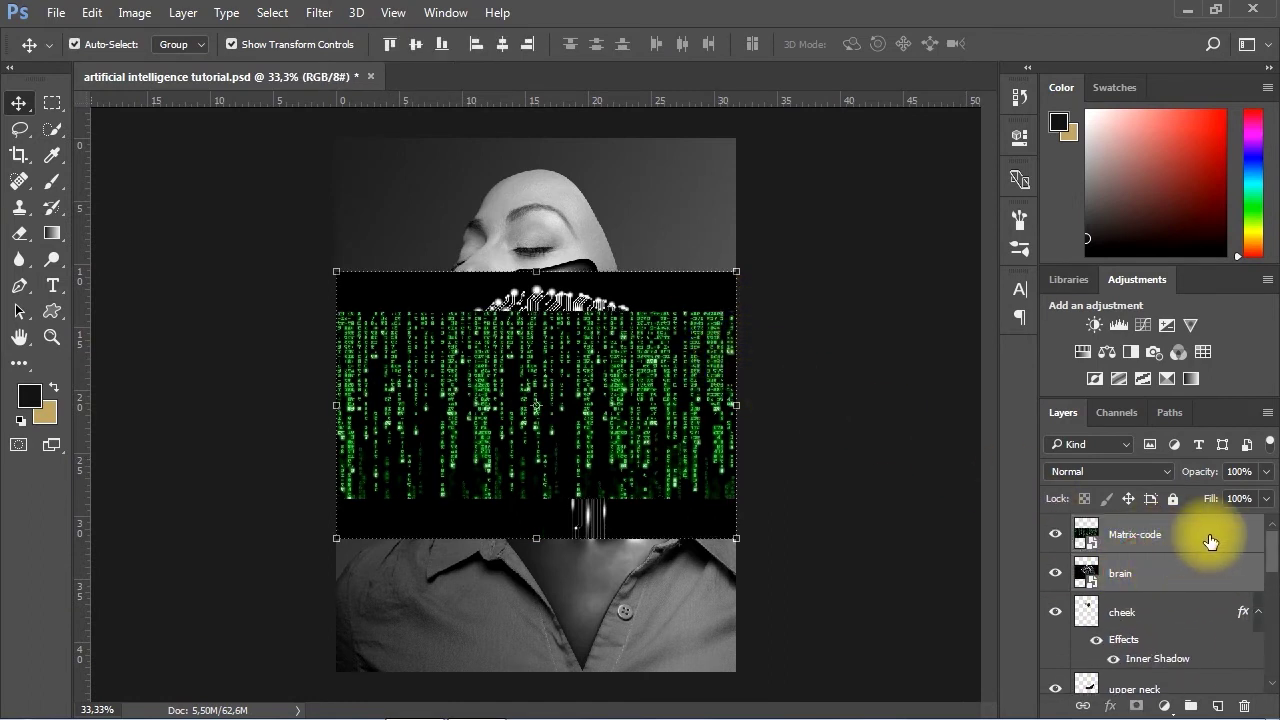
{"action": "left_click_drag", "start_coordinate": [1211, 542], "coordinate": [1085, 563]}
{"action": "left_click", "coordinate": [1130, 600]}
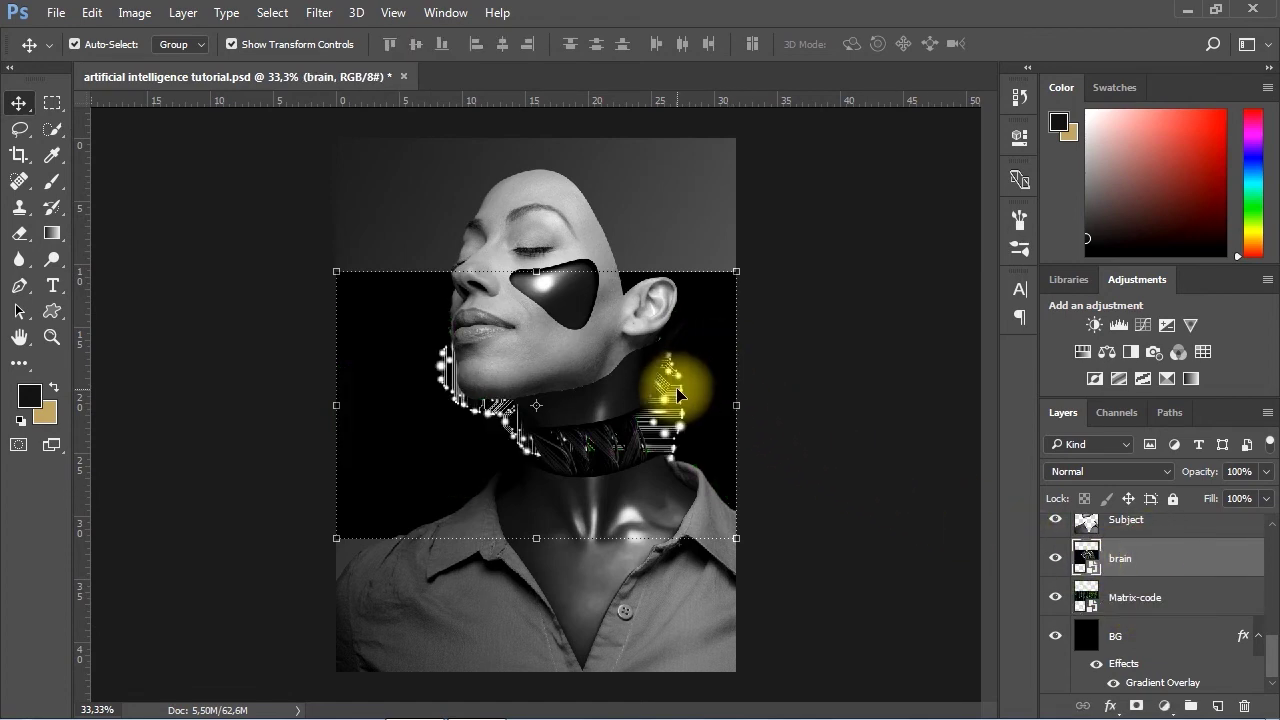
Move the brain image behind the cutaway head and scale it to about 50.9%, positioned at X 710 px, Y 347 px
{"action": "left_click_drag", "start_coordinate": [697, 397], "coordinate": [728, 264]}
{"action": "scroll", "coordinate": [632, 192], "scroll_direction": "up", "scroll_amount": 1}
{"action": "left_click_drag", "start_coordinate": [780, 177], "coordinate": [735, 187]}
{"action": "key", "text": "Up"}
{"action": "key", "text": "Up"}
{"action": "key", "text": "Up"}
{"action": "key", "text": "Up"}
{"action": "key", "text": "Up"}
{"action": "key", "text": "Up"}
{"action": "key", "text": "Up"}
{"action": "key", "text": "Up"}
{"action": "key", "text": "Up"}
{"action": "key", "text": "Up"}
{"action": "key", "text": "Up"}
{"action": "key", "text": "Up"}
{"action": "key", "text": "Up"}
{"action": "key", "text": "Up"}
{"action": "key", "text": "Up"}
{"action": "key", "text": "Up"}
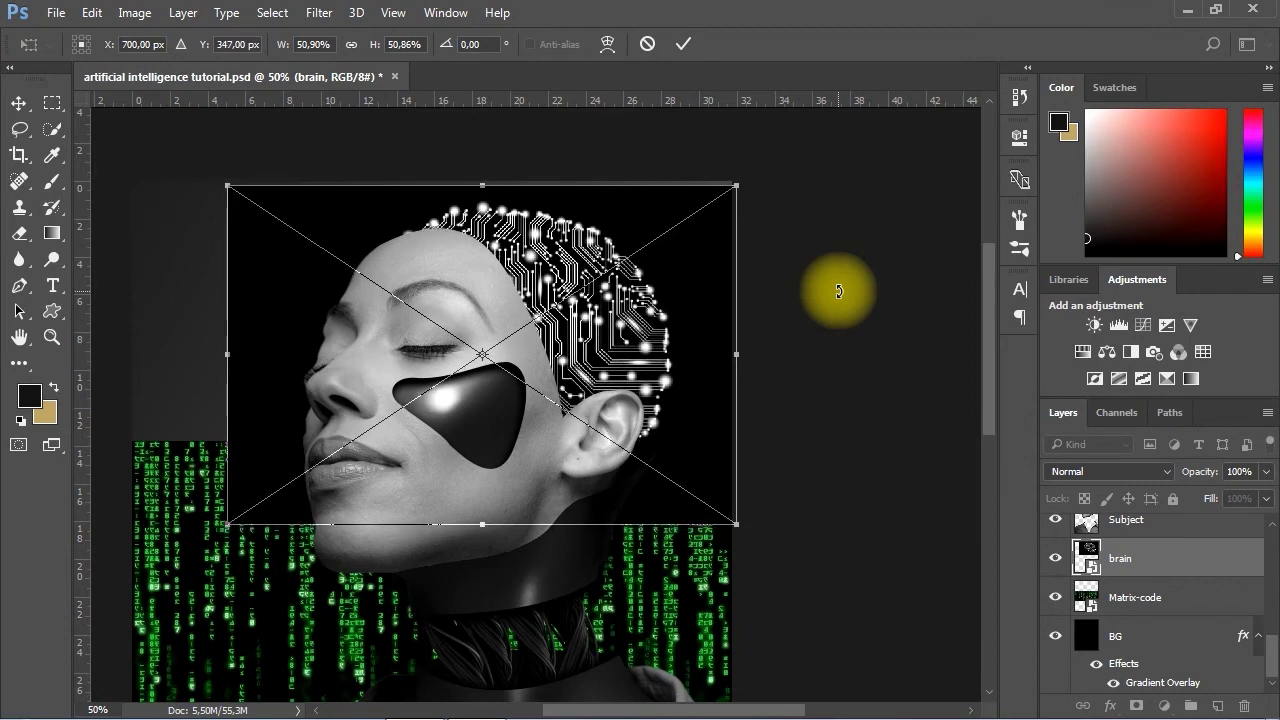
{"action": "key", "text": "Left"}
{"action": "key", "text": "Left"}
{"action": "key", "text": "Left"}
{"action": "key", "text": "Right"}
{"action": "key", "text": "Right"}
{"action": "key", "text": "Right"}
{"action": "key", "text": "Right"}
{"action": "key", "text": "Right"}
{"action": "key", "text": "Right"}
{"action": "key", "text": "Right"}
{"action": "key", "text": "Right"}
{"action": "key", "text": "Right"}
{"action": "key", "text": "Right"}
{"action": "key", "text": "Right"}
{"action": "key", "text": "Right"}
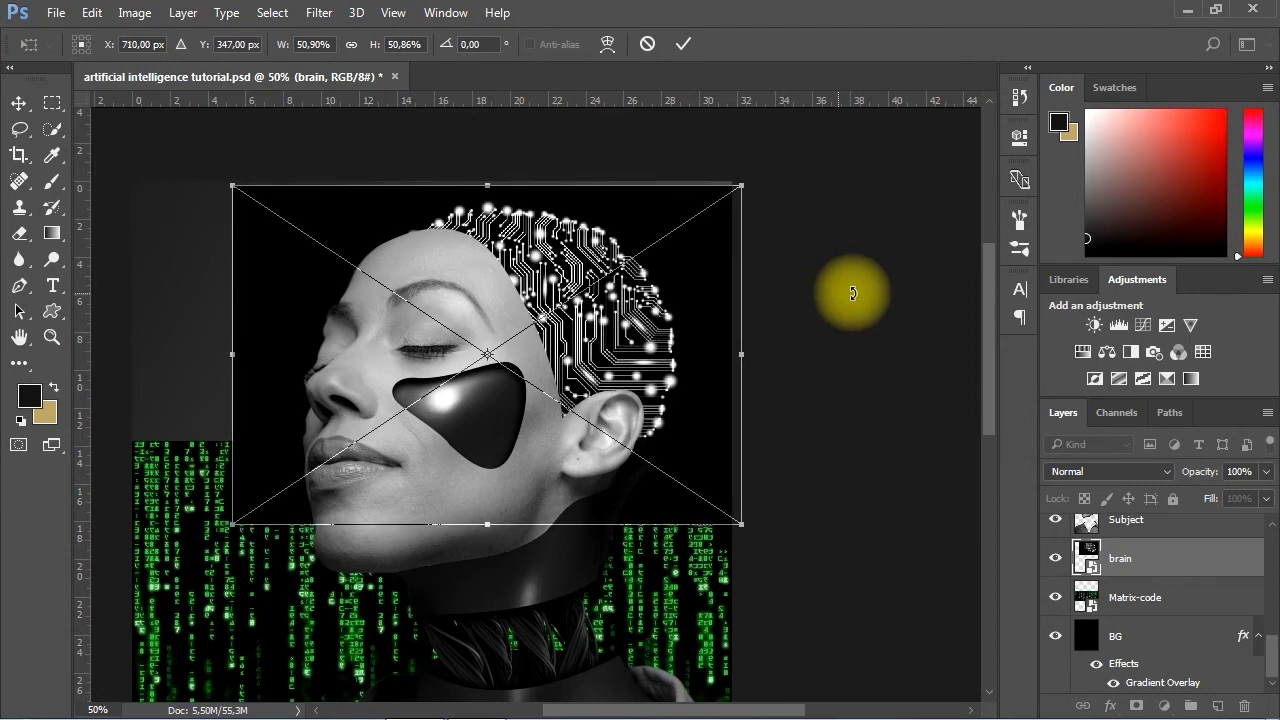
{"action": "key", "text": "Return"}
Set the brain layer's blend mode to Lighter Color and leave no layer selected
{"action": "left_click", "coordinate": [1110, 471]}
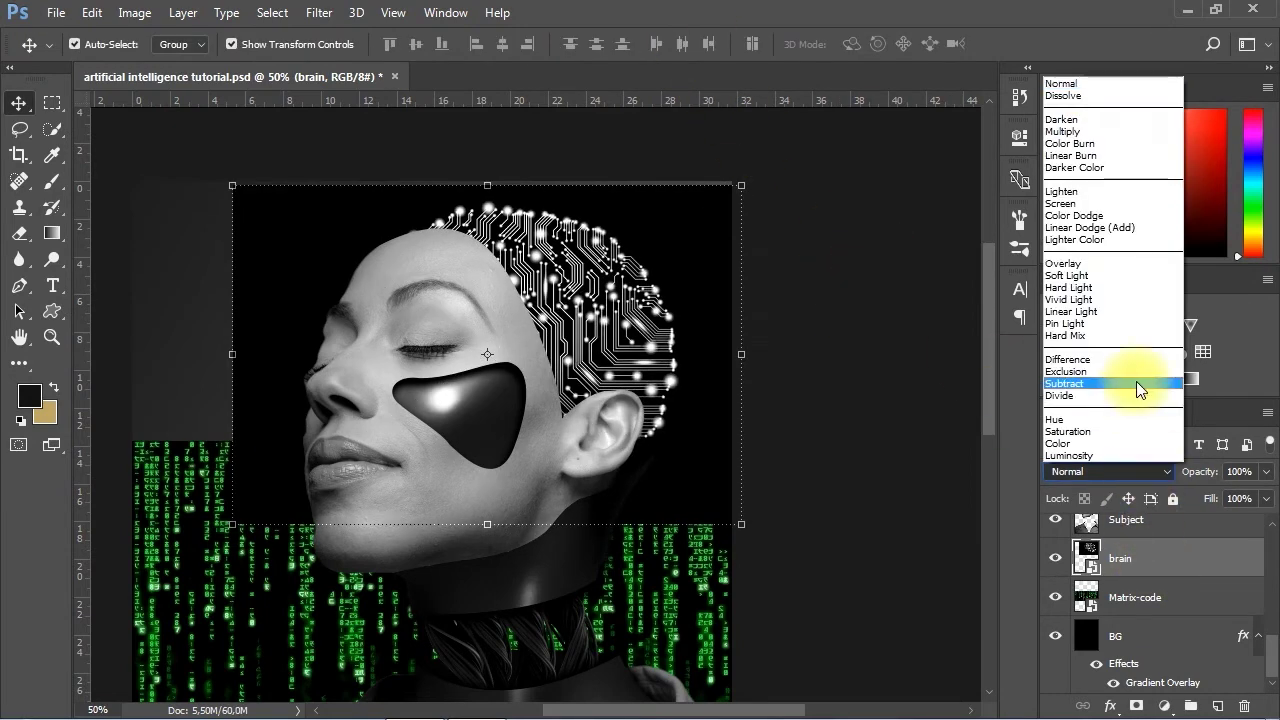
{"action": "left_click", "coordinate": [1071, 242]}
{"action": "left_click", "coordinate": [786, 449]}
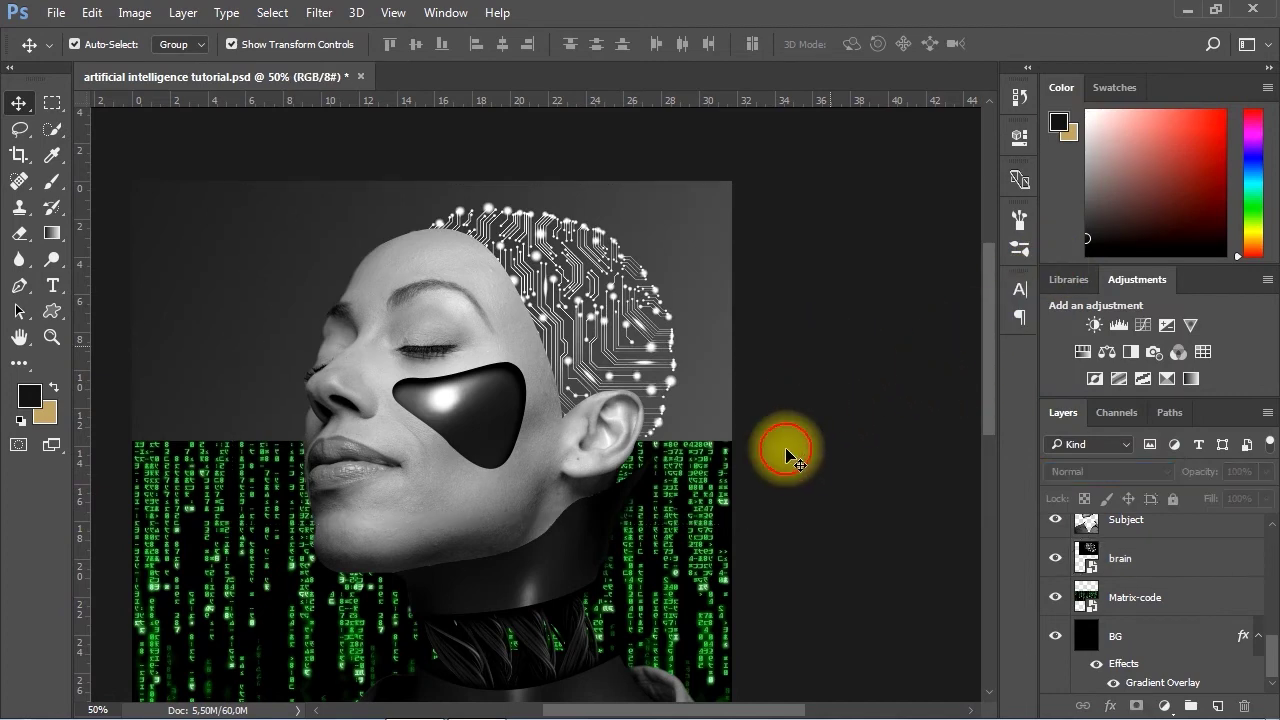
Flip the Matrix-code image both horizontally and vertically in place, keeping its size across the full canvas width
{"action": "left_click_drag", "start_coordinate": [623, 523], "coordinate": [700, 381]}
{"action": "left_click", "coordinate": [770, 401]}
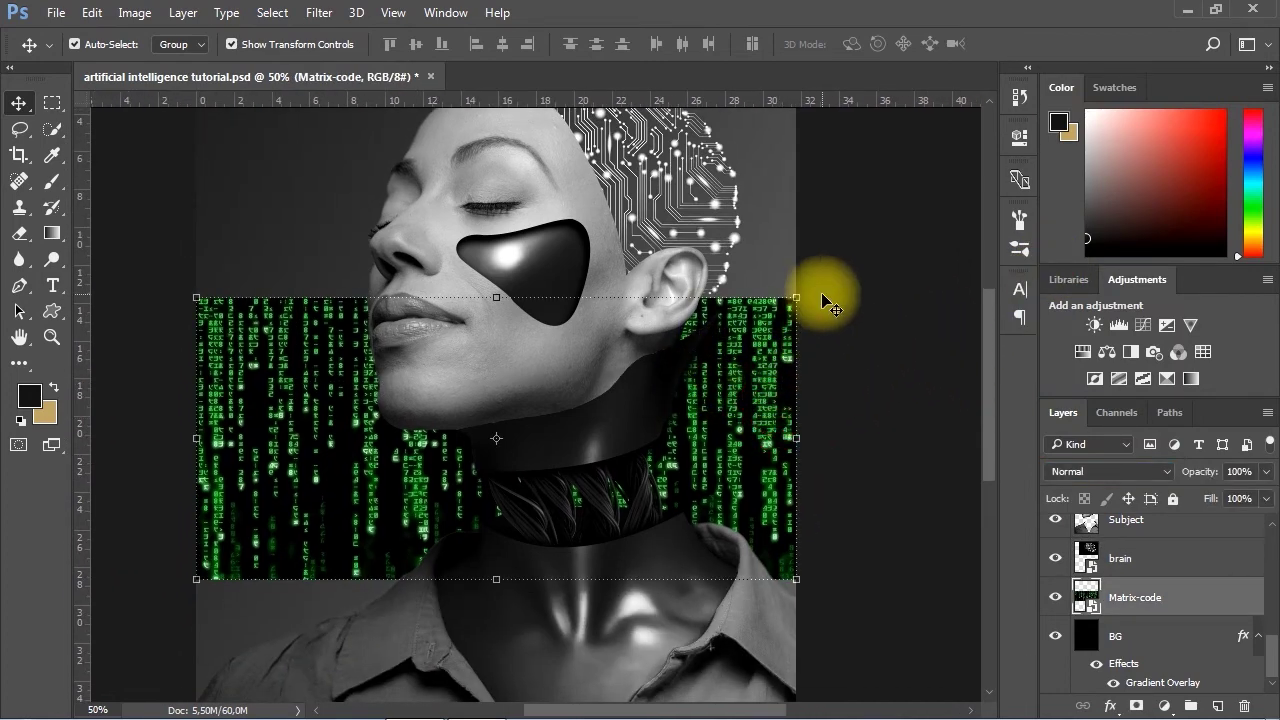
{"action": "left_click_drag", "start_coordinate": [812, 293], "coordinate": [229, 540]}
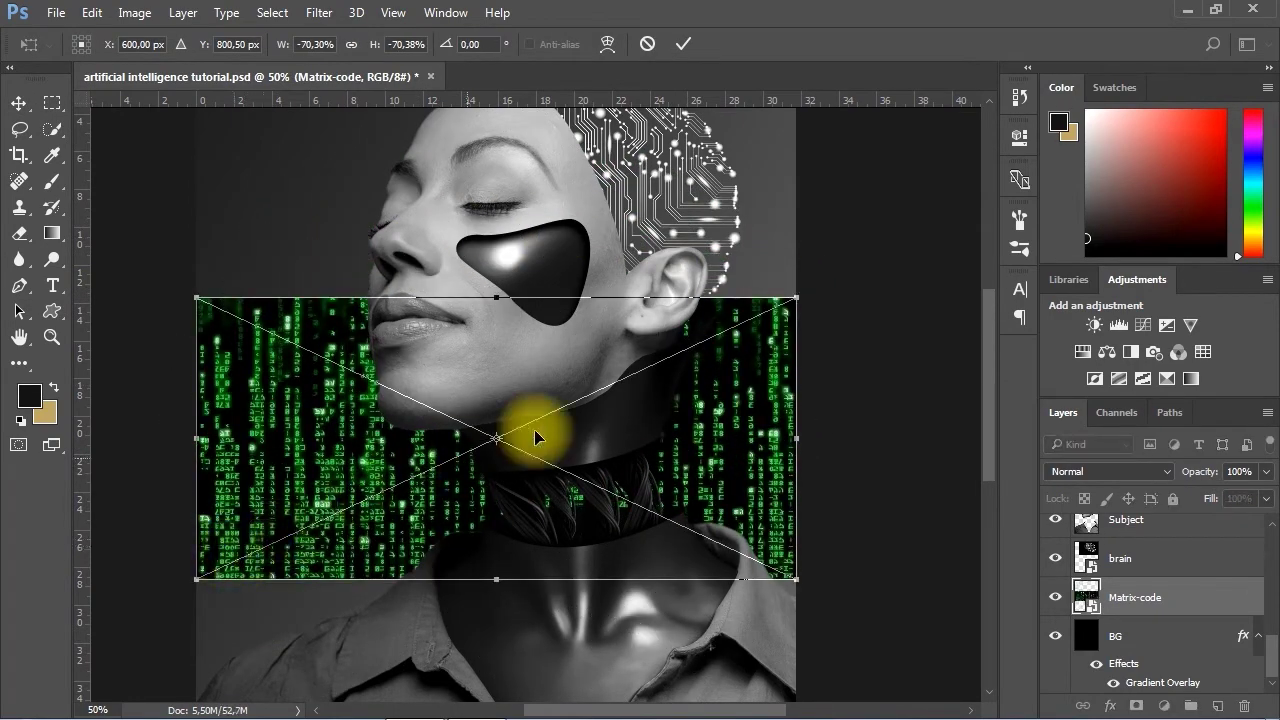
{"action": "key", "text": "Return"}
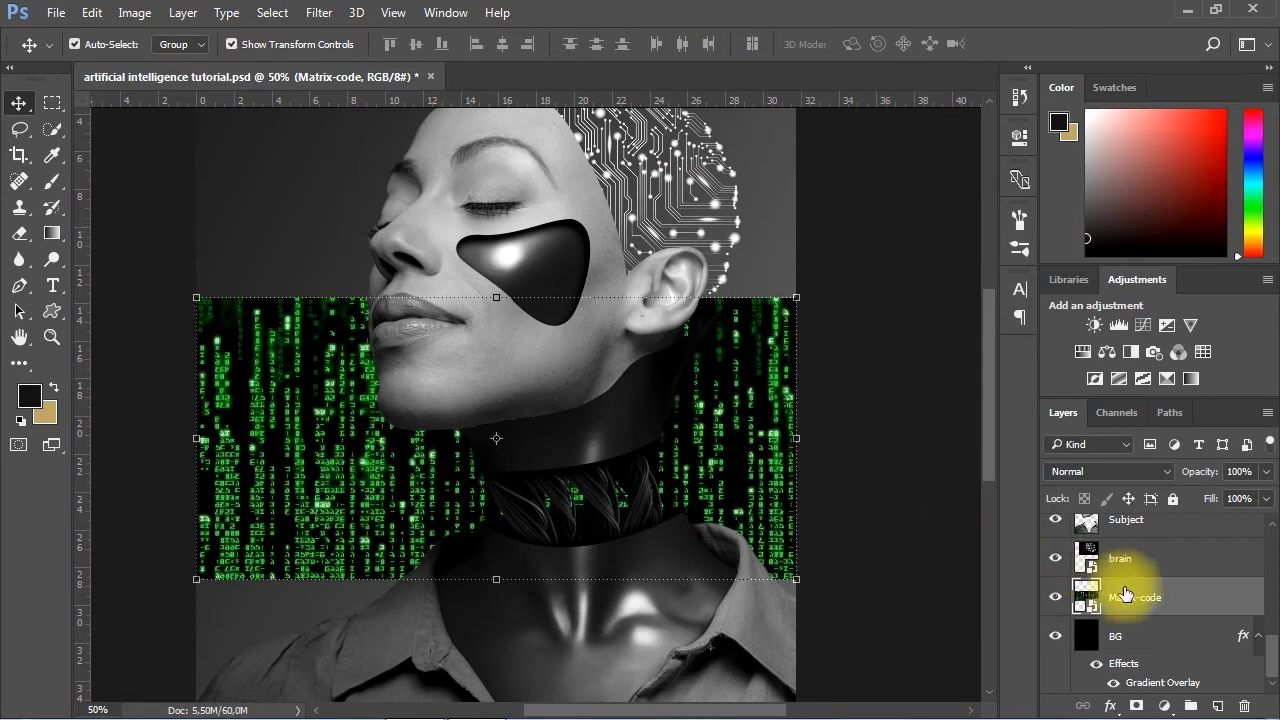
Set the Matrix-code layer to Color Dodge and desaturate it with a Hue/Saturation adjustment at Saturation -100
{"action": "left_click", "coordinate": [1160, 470]}
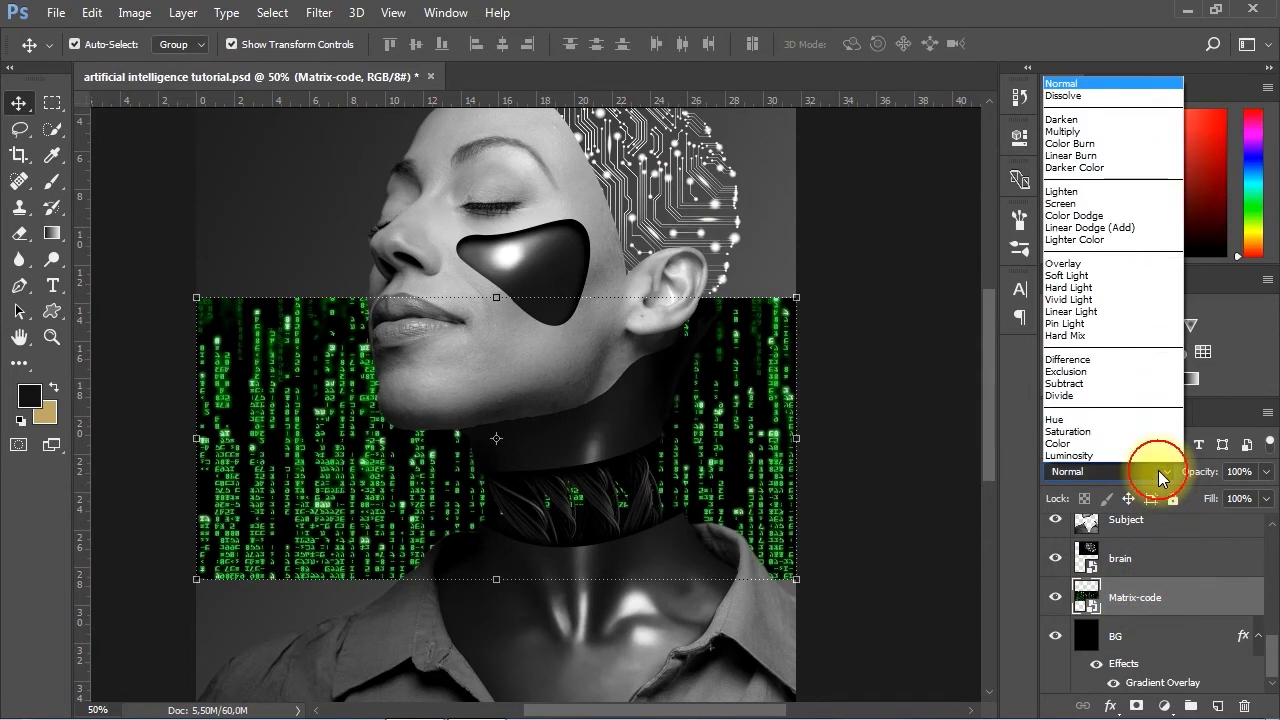
{"action": "left_click", "coordinate": [1075, 215]}
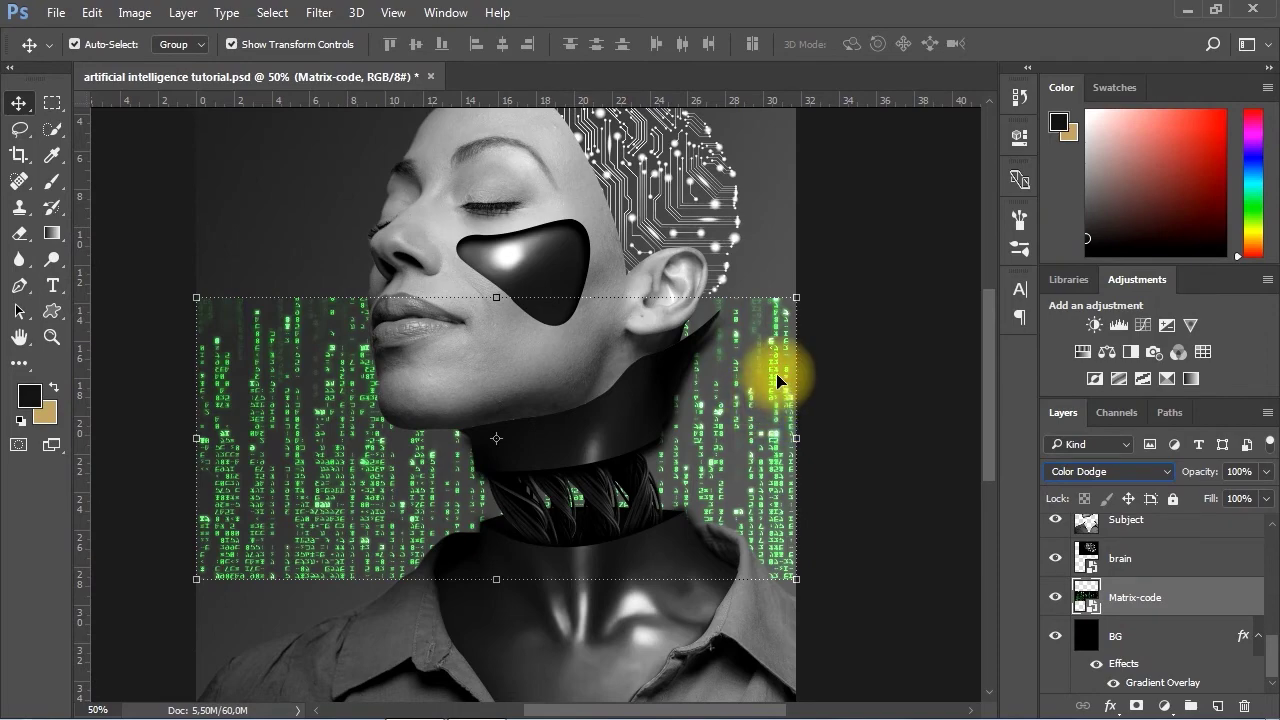
{"action": "left_click", "coordinate": [134, 12]}
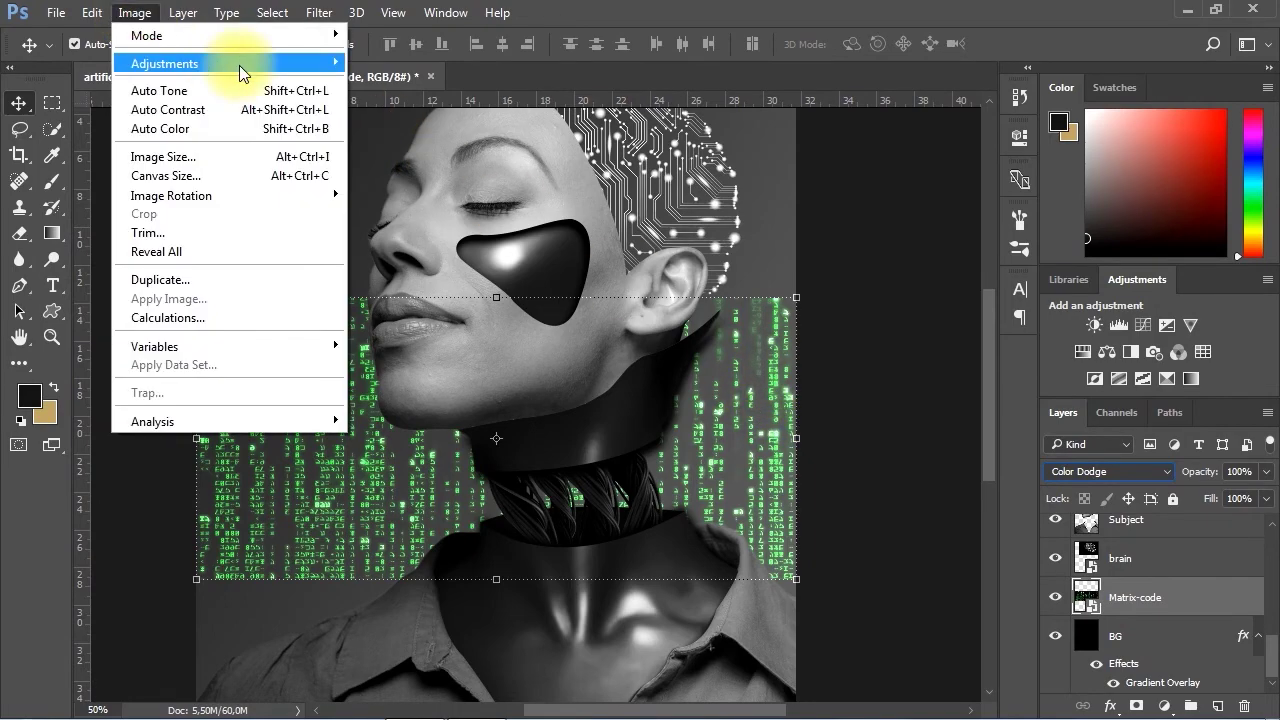
{"action": "mouse_move", "coordinate": [239, 65]}
{"action": "left_click", "coordinate": [514, 166]}
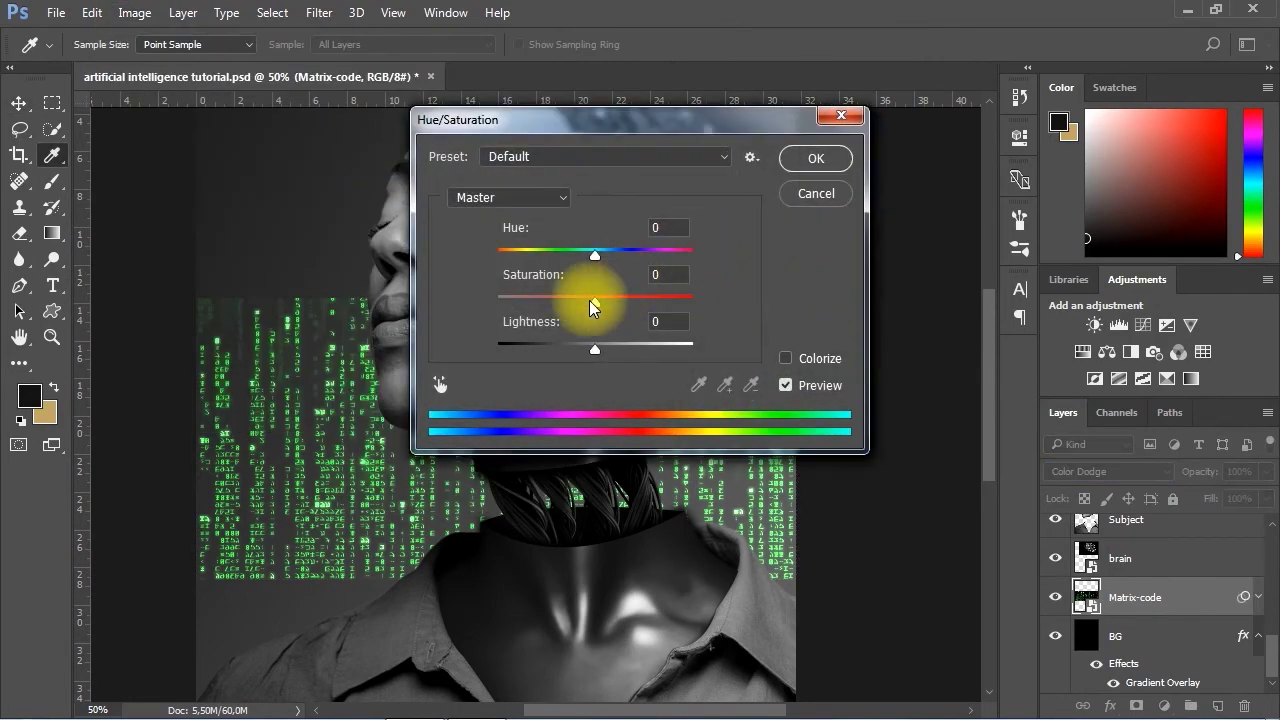
{"action": "left_click_drag", "start_coordinate": [590, 305], "coordinate": [436, 305]}
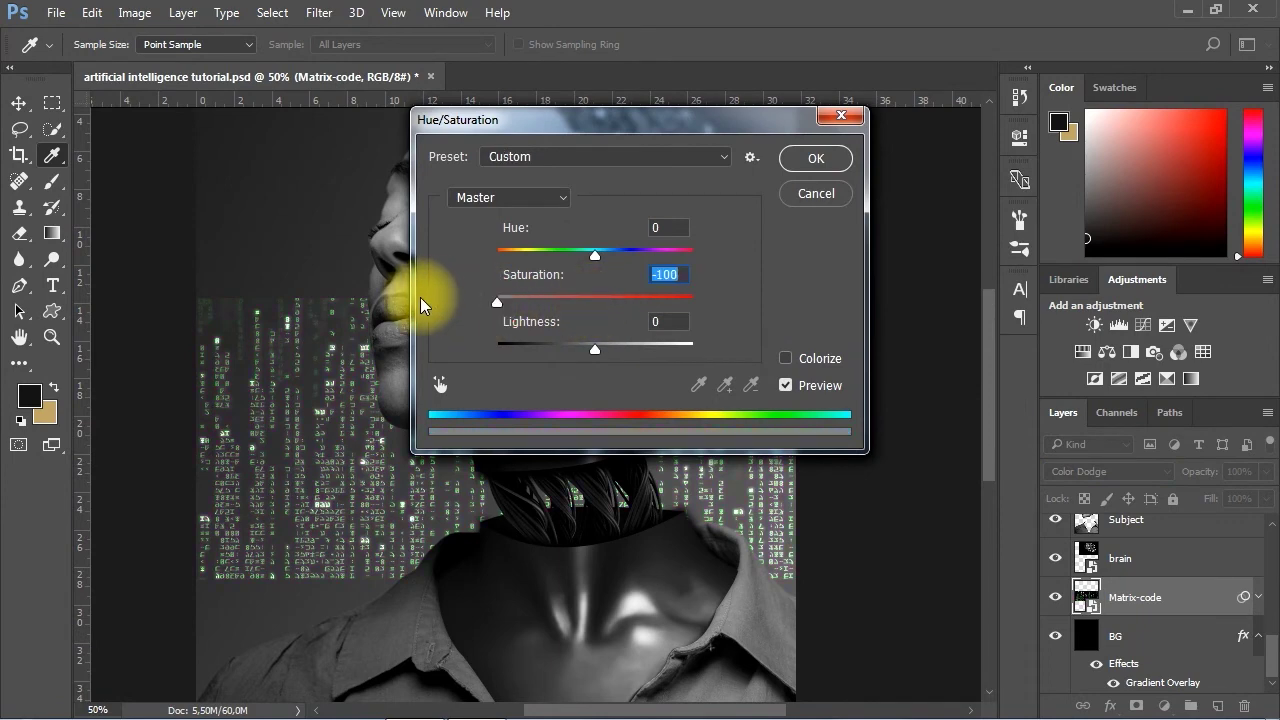
{"action": "left_click", "coordinate": [816, 158]}
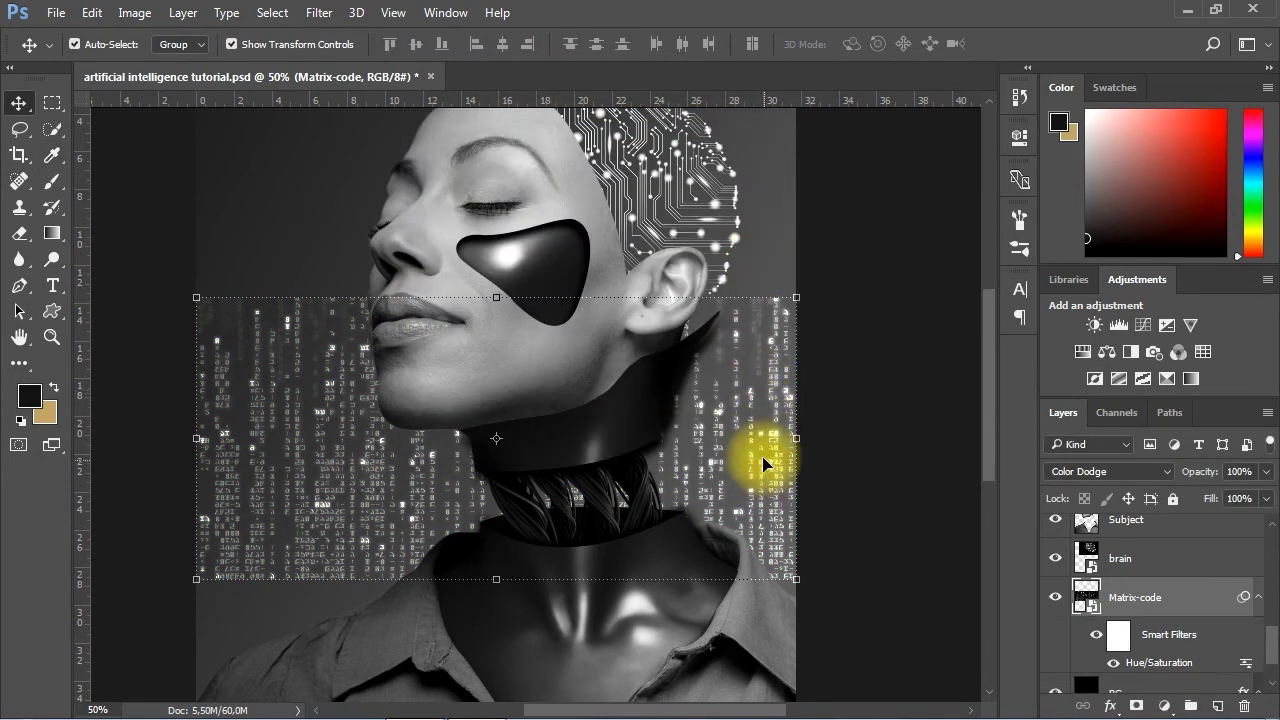
Move the Matrix-code image down and to the right behind the neck, then clear the layer selection
{"action": "left_click_drag", "start_coordinate": [763, 463], "coordinate": [909, 518]}
{"action": "left_click", "coordinate": [808, 355]}
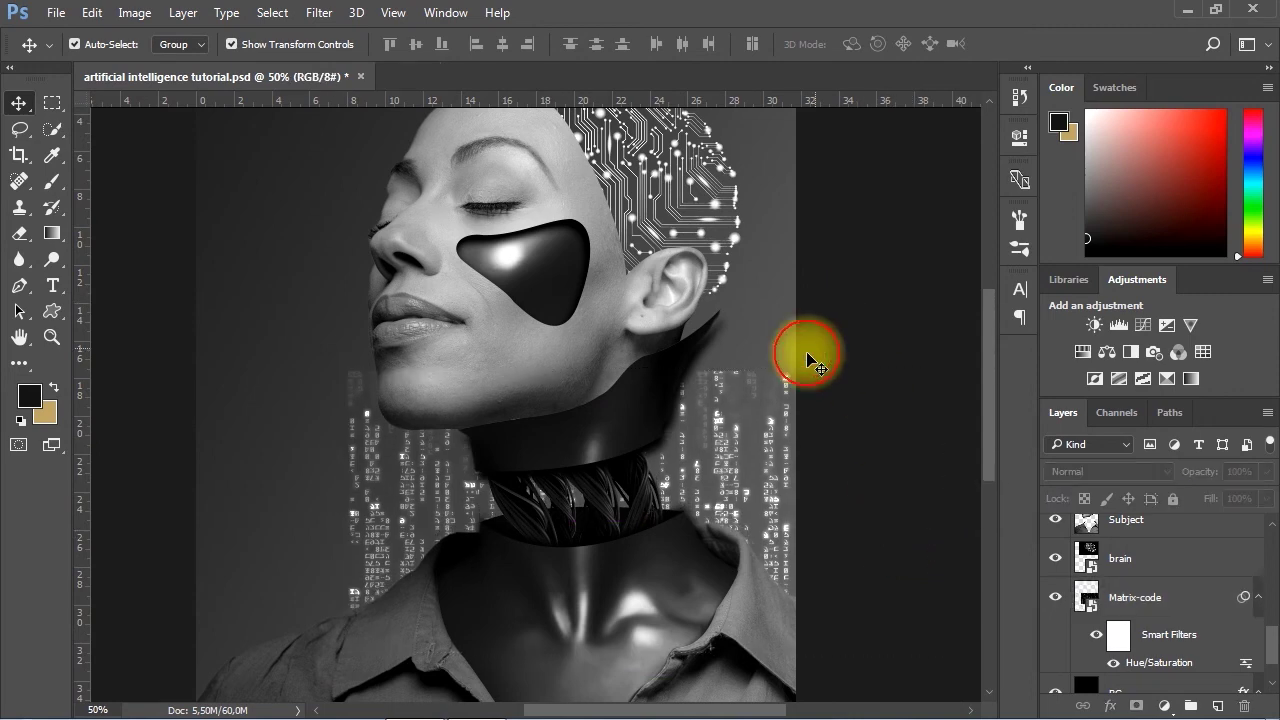
{"action": "scroll", "coordinate": [600, 260], "scroll_direction": "up", "scroll_amount": 2}
Duplicate the Matrix-code layer as Matrix-code copy in the same document
{"action": "left_click", "coordinate": [1150, 600]}
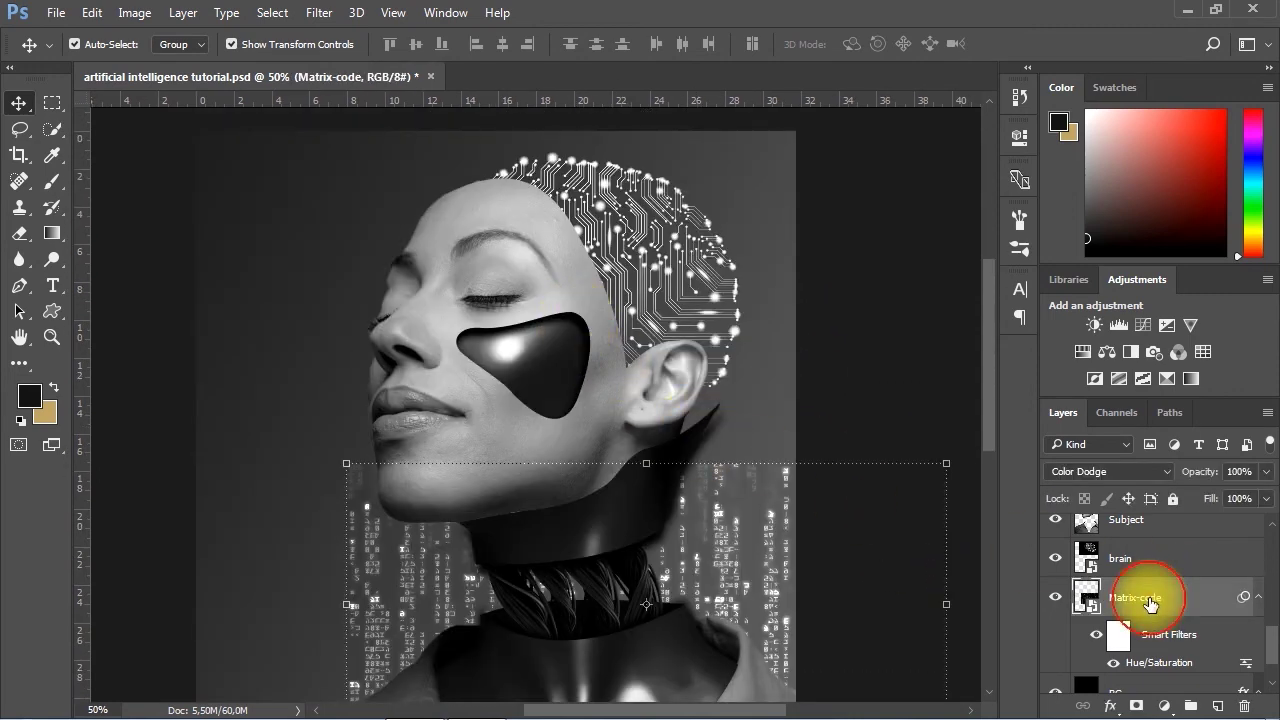
{"action": "right_click", "coordinate": [1155, 590]}
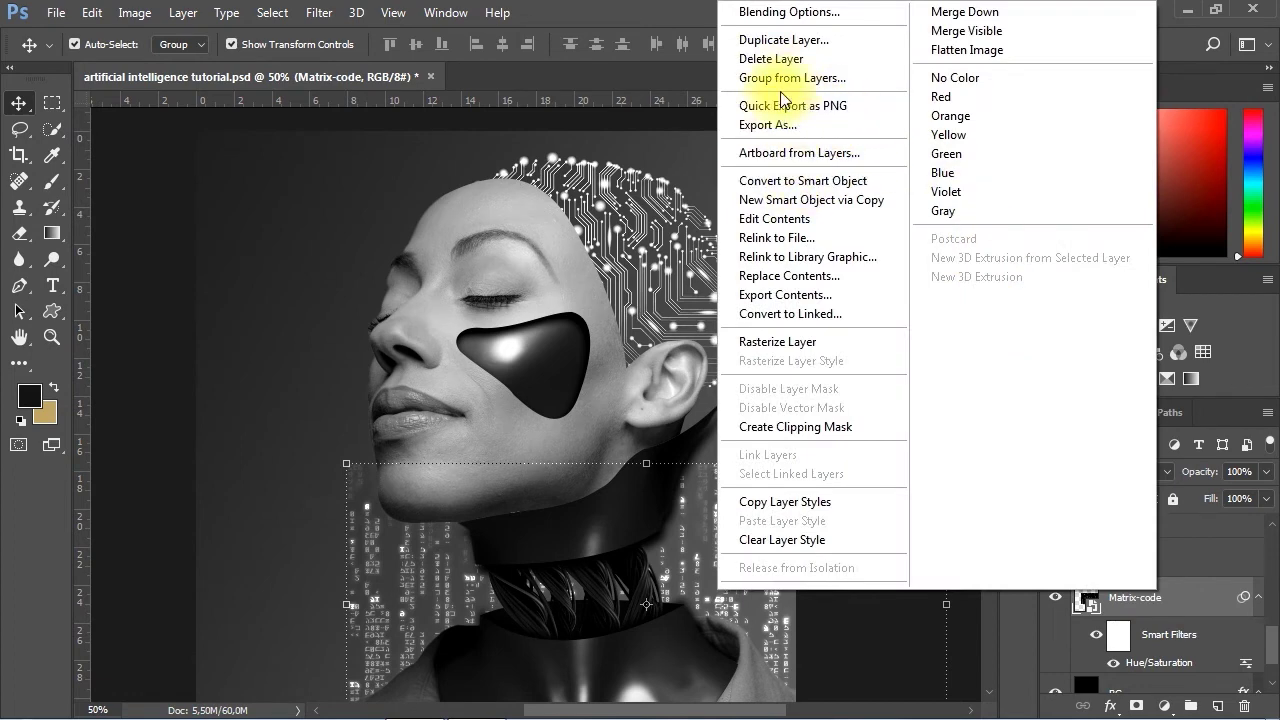
{"action": "left_click", "coordinate": [781, 42]}
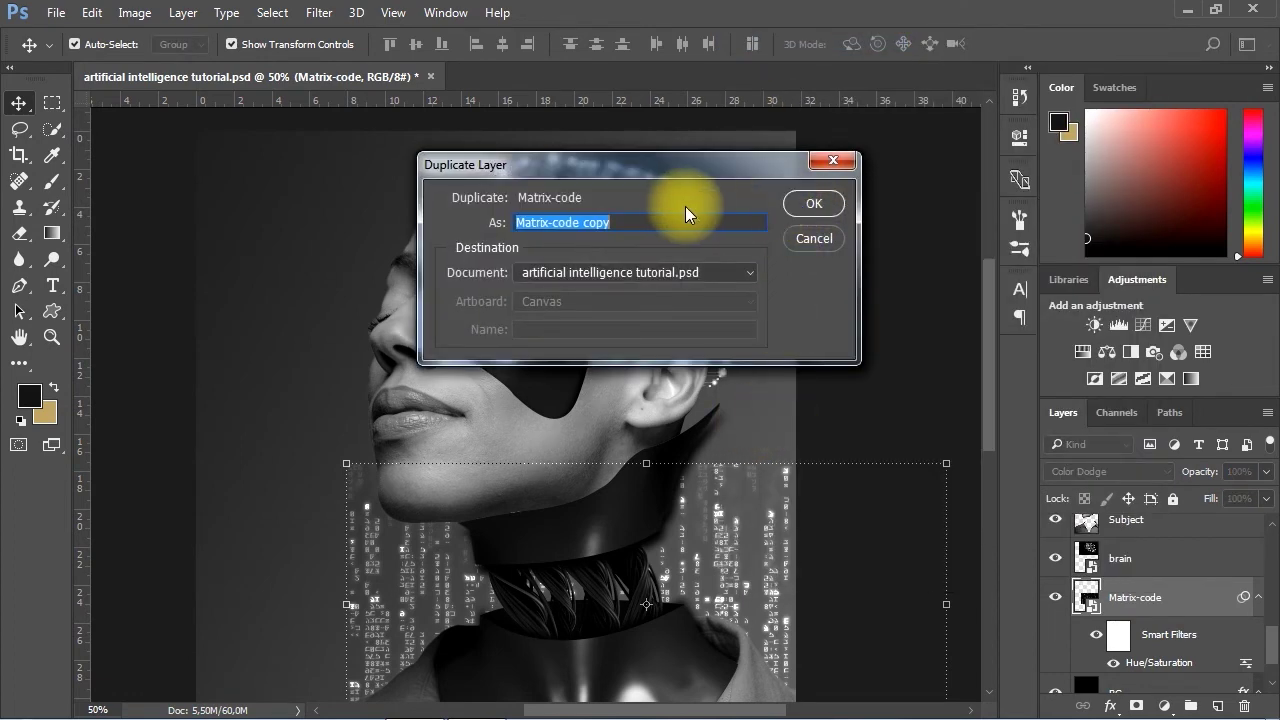
{"action": "left_click", "coordinate": [798, 204]}
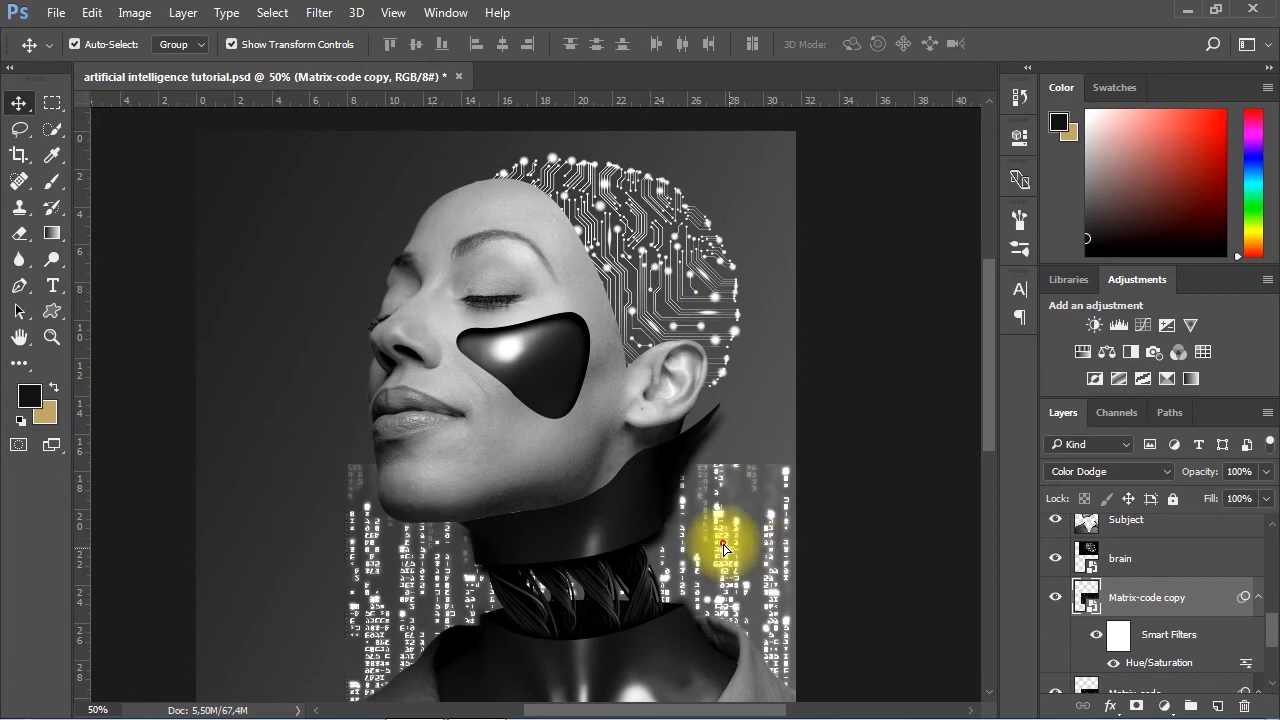
Move the Matrix-code copy up behind the head and shift it toward the portrait's left edge, keeping the brain image in place
{"action": "left_click_drag", "start_coordinate": [724, 548], "coordinate": [560, 206]}
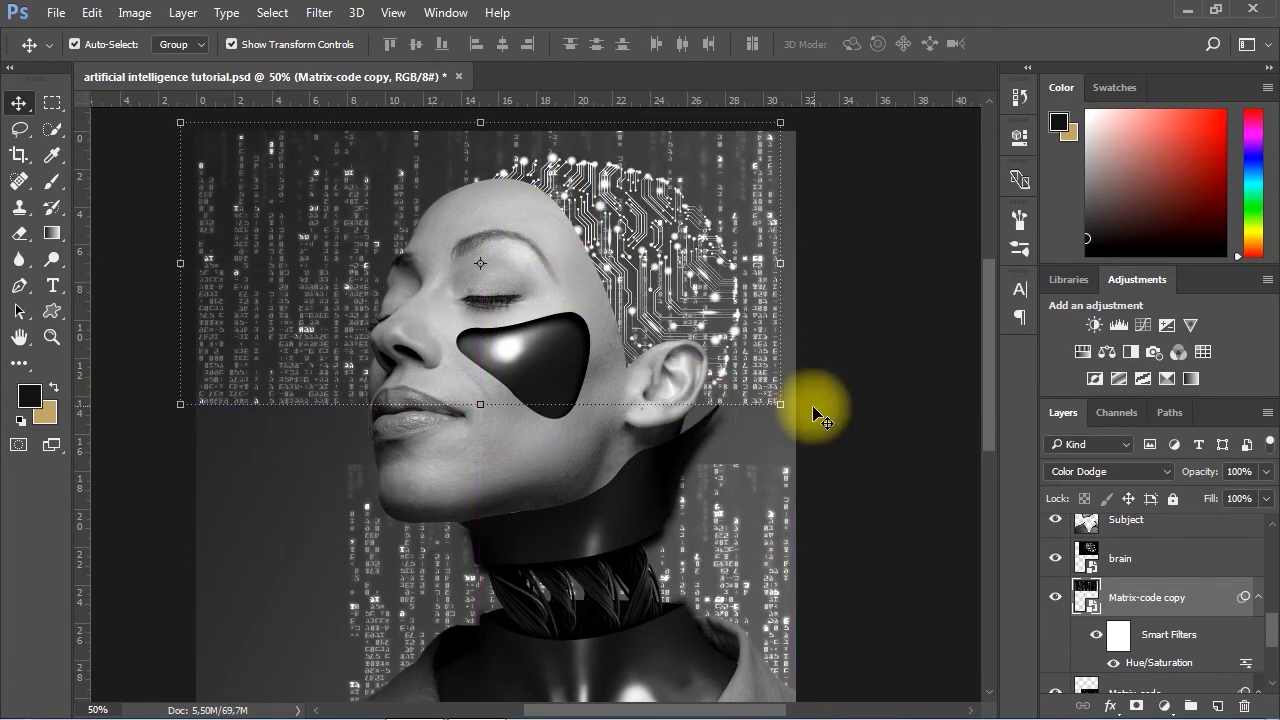
{"action": "left_click", "coordinate": [609, 289]}
{"action": "left_click_drag", "start_coordinate": [300, 195], "coordinate": [310, 188]}
{"action": "left_click", "coordinate": [683, 44]}
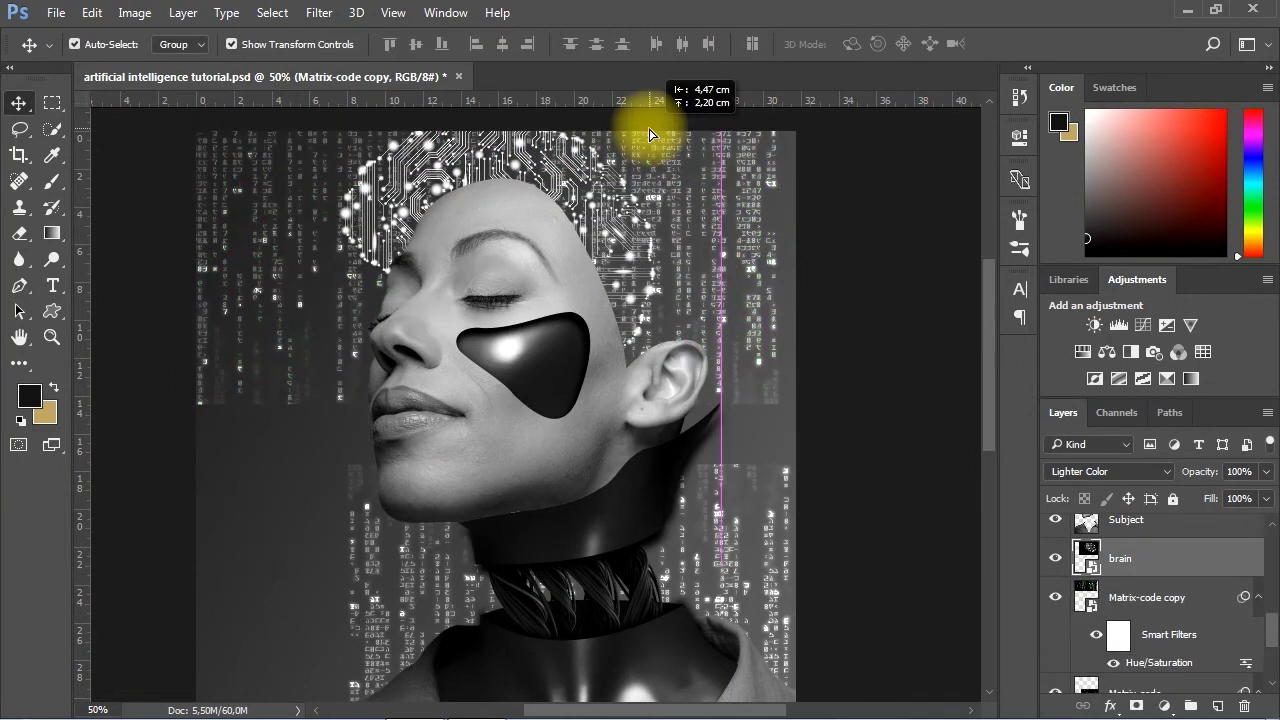
{"action": "left_click_drag", "start_coordinate": [342, 210], "coordinate": [117, 207]}
Nudge the Matrix-code copy left and up until it covers only the upper-left background beside the forehead, then deselect it
{"action": "key", "text": "shift+Left"}
{"action": "key", "text": "shift+Left"}
{"action": "key", "text": "shift+Left"}
{"action": "key", "text": "shift+Left"}
{"action": "key", "text": "shift+Left"}
{"action": "key", "text": "shift+Left"}
{"action": "key", "text": "shift+Left"}
{"action": "key", "text": "shift+Left"}
{"action": "key", "text": "shift+Left"}
{"action": "key", "text": "shift+Left"}
{"action": "key", "text": "shift+Left"}
{"action": "key", "text": "shift+Left"}
{"action": "key", "text": "shift+Left"}
{"action": "key", "text": "shift+Left"}
{"action": "key", "text": "shift+Left"}
{"action": "key", "text": "shift+Left"}
{"action": "key", "text": "shift+Left"}
{"action": "key", "text": "shift+Left"}
{"action": "key", "text": "shift+Left"}
{"action": "key", "text": "shift+Left"}
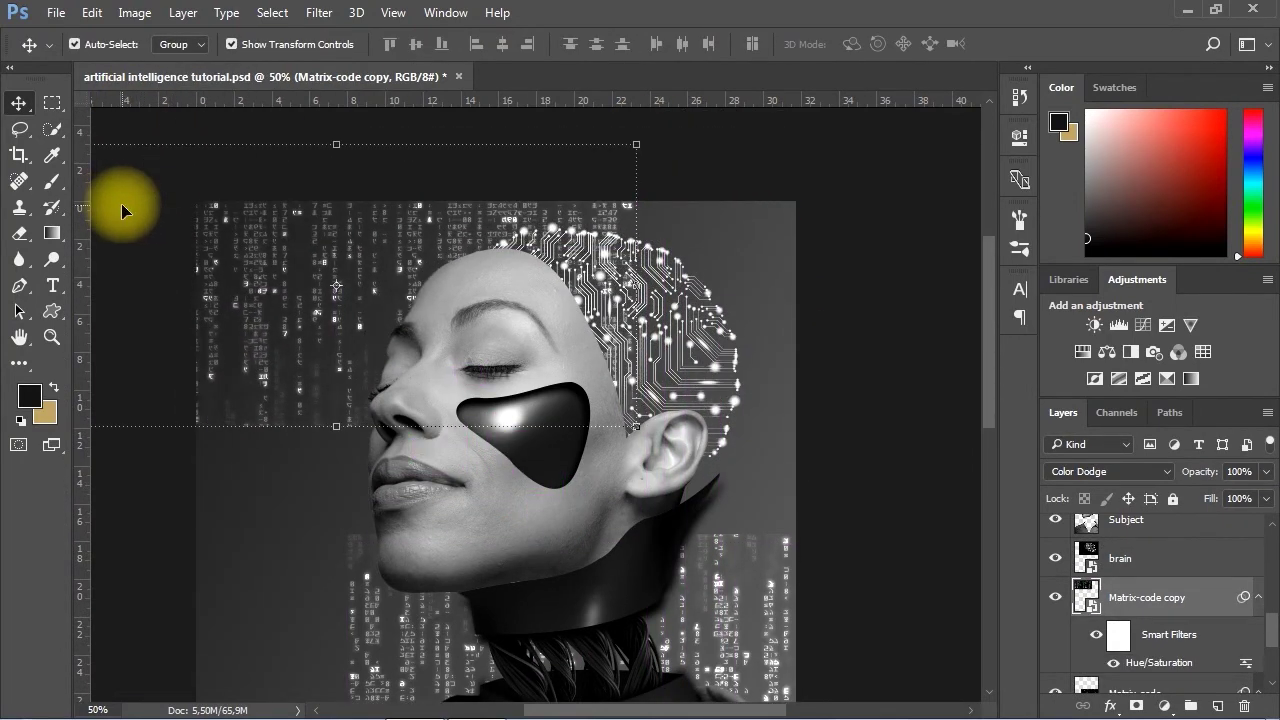
{"action": "key", "text": "shift+Left"}
{"action": "key", "text": "shift+Left"}
{"action": "key", "text": "shift+Left"}
{"action": "key", "text": "shift+Left"}
{"action": "key", "text": "shift+Left"}
{"action": "key", "text": "shift+Left"}
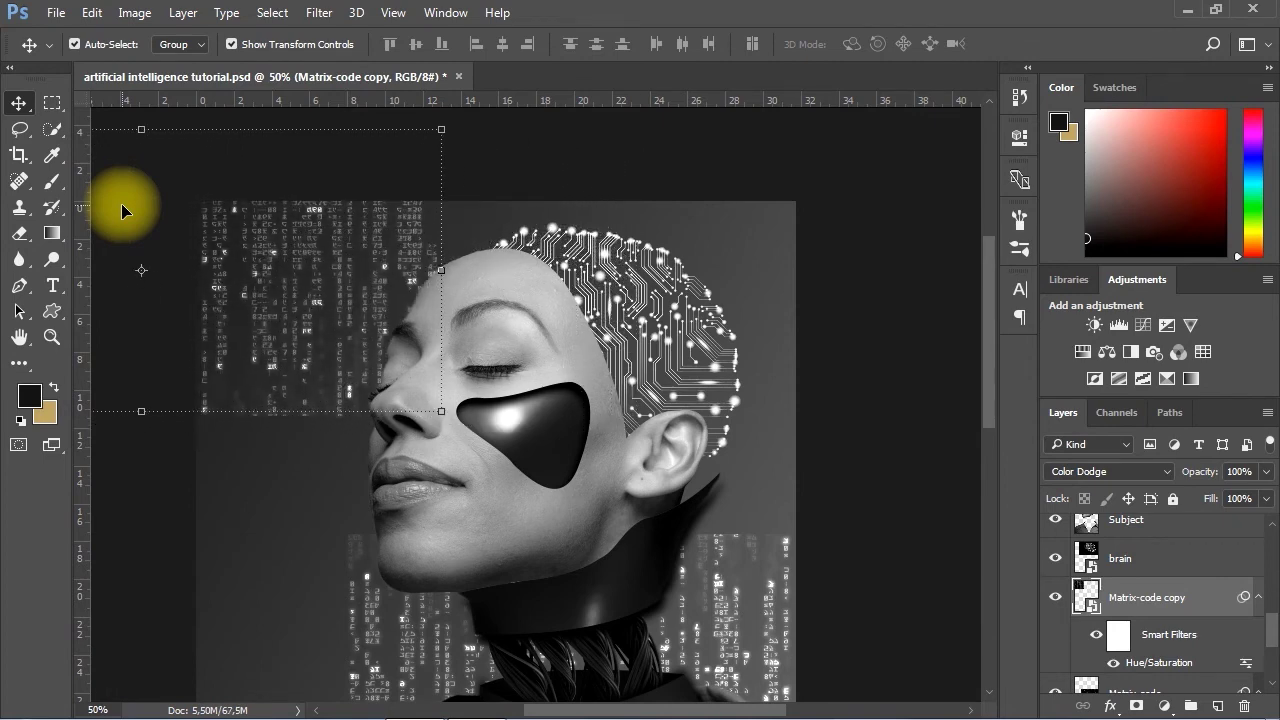
{"action": "key", "text": "shift+Up"}
{"action": "key", "text": "shift+Up"}
{"action": "key", "text": "shift+Up"}
{"action": "key", "text": "shift+Up"}
{"action": "key", "text": "shift+Up"}
{"action": "key", "text": "shift+Up"}
{"action": "key", "text": "shift+Up"}
{"action": "key", "text": "shift+Right"}
{"action": "key", "text": "shift+Right"}
{"action": "key", "text": "shift+Right"}
{"action": "key", "text": "shift+Right"}
{"action": "key", "text": "shift+Right"}
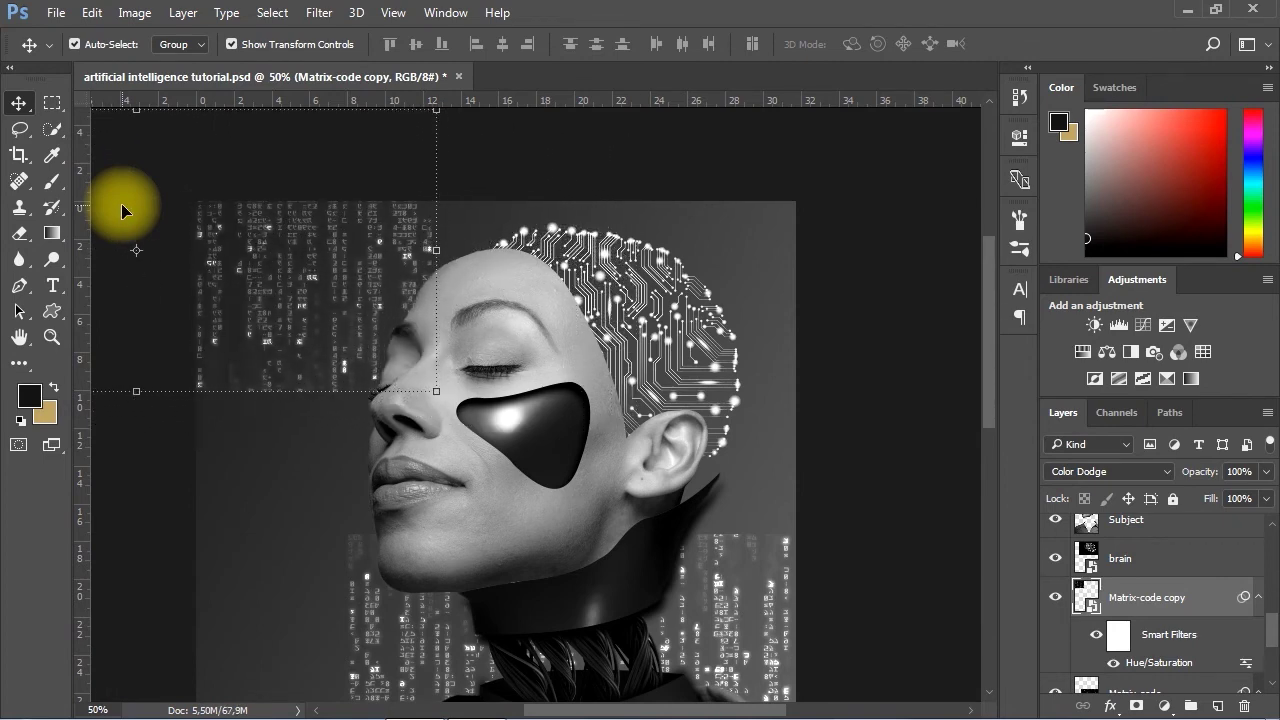
{"action": "key", "text": "shift+Up"}
{"action": "key", "text": "shift+Up"}
{"action": "key", "text": "shift+Left"}
{"action": "left_click", "coordinate": [870, 333]}
View the whole portrait and toggle the Matrix-code copy layer off and on to compare the background
{"action": "left_click_drag", "start_coordinate": [530, 421], "coordinate": [528, 349]}
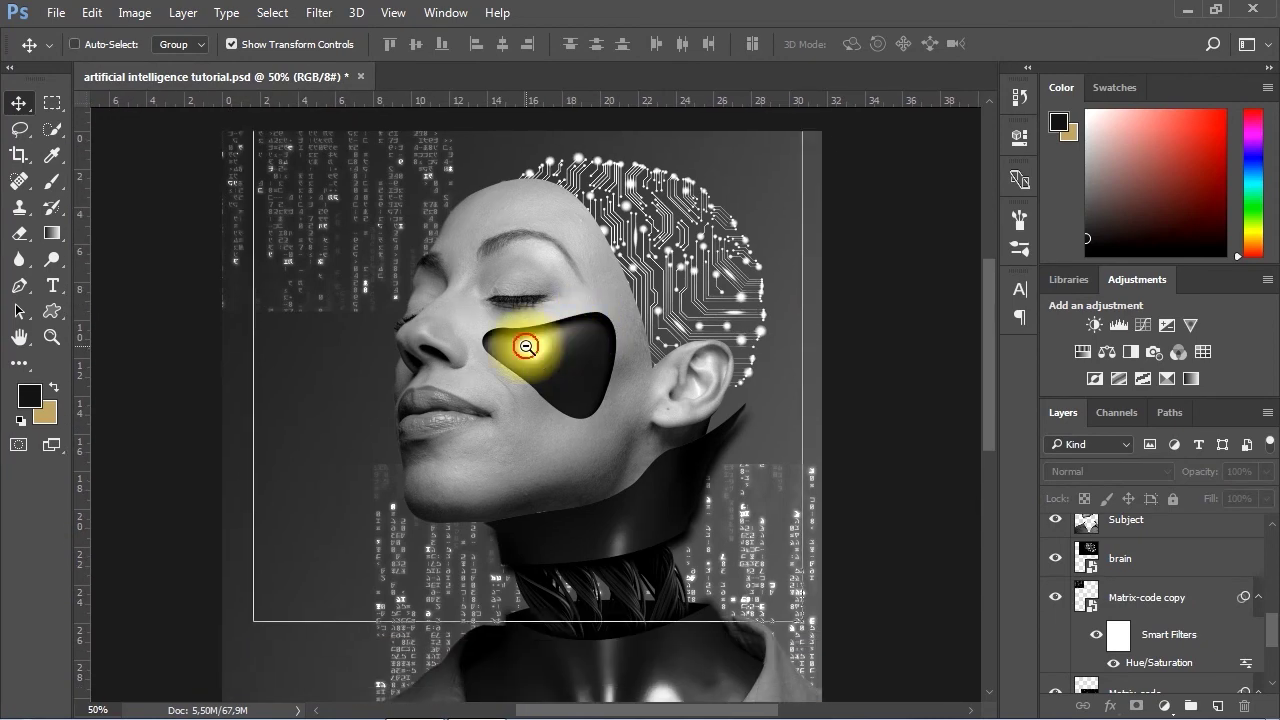
{"action": "key", "text": "ctrl+minus"}
{"action": "left_click", "coordinate": [455, 245]}
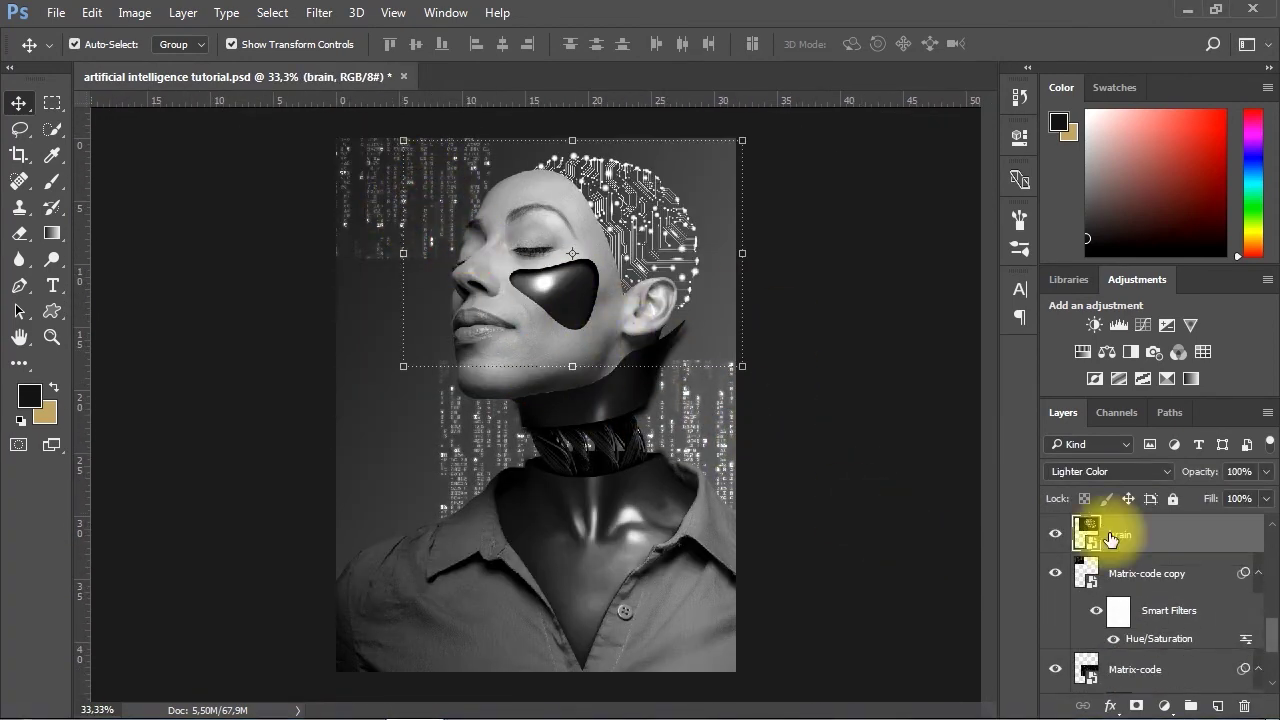
{"action": "left_click", "coordinate": [352, 182]}
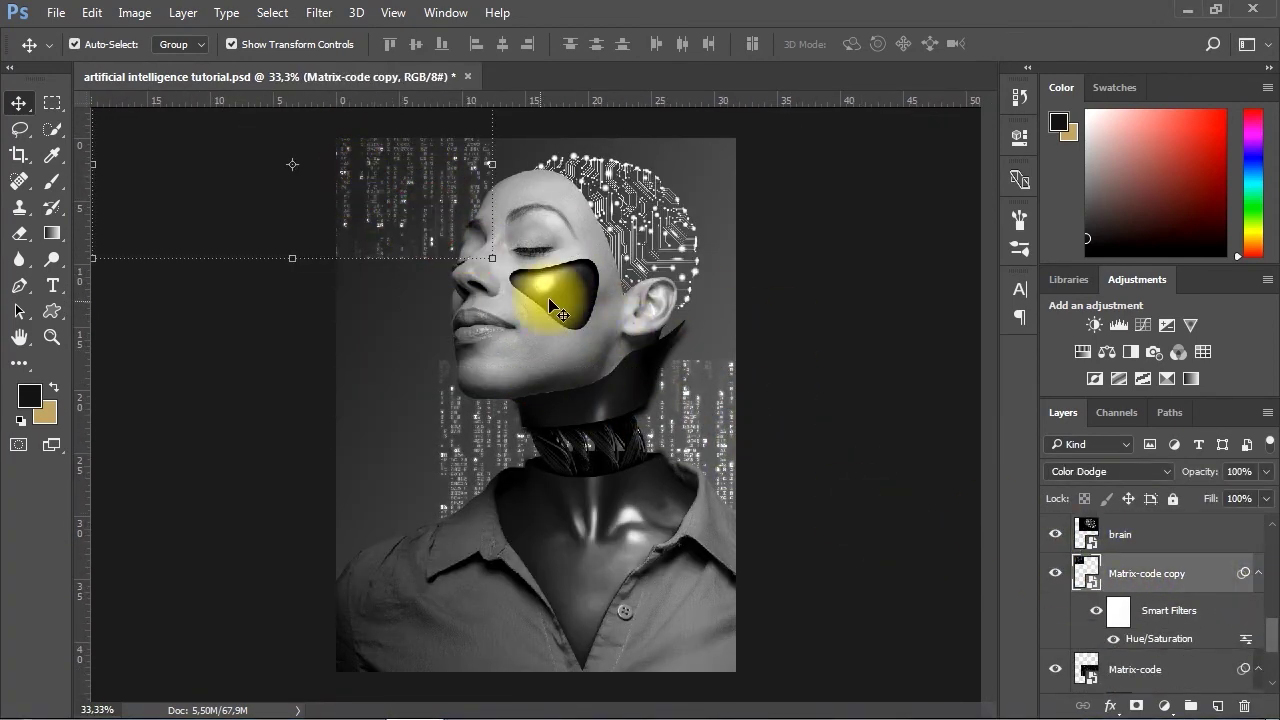
{"action": "left_click", "coordinate": [1055, 573]}
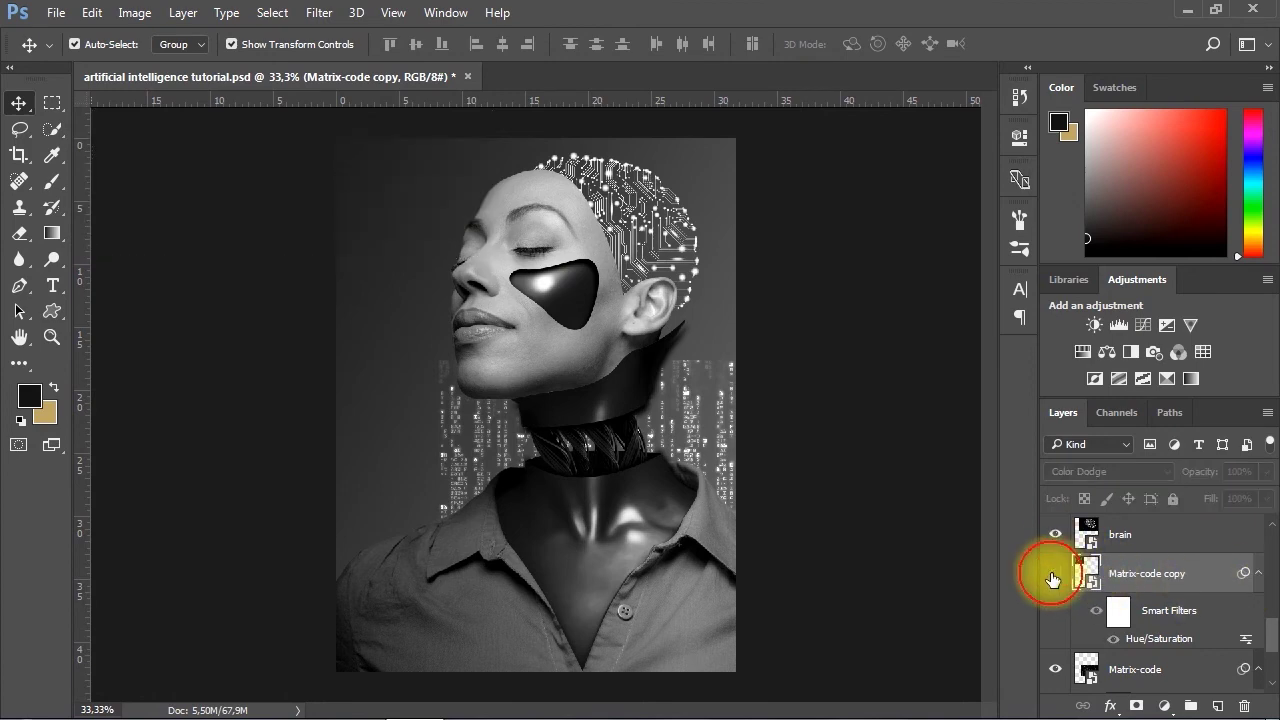
{"action": "left_click", "coordinate": [1055, 573]}
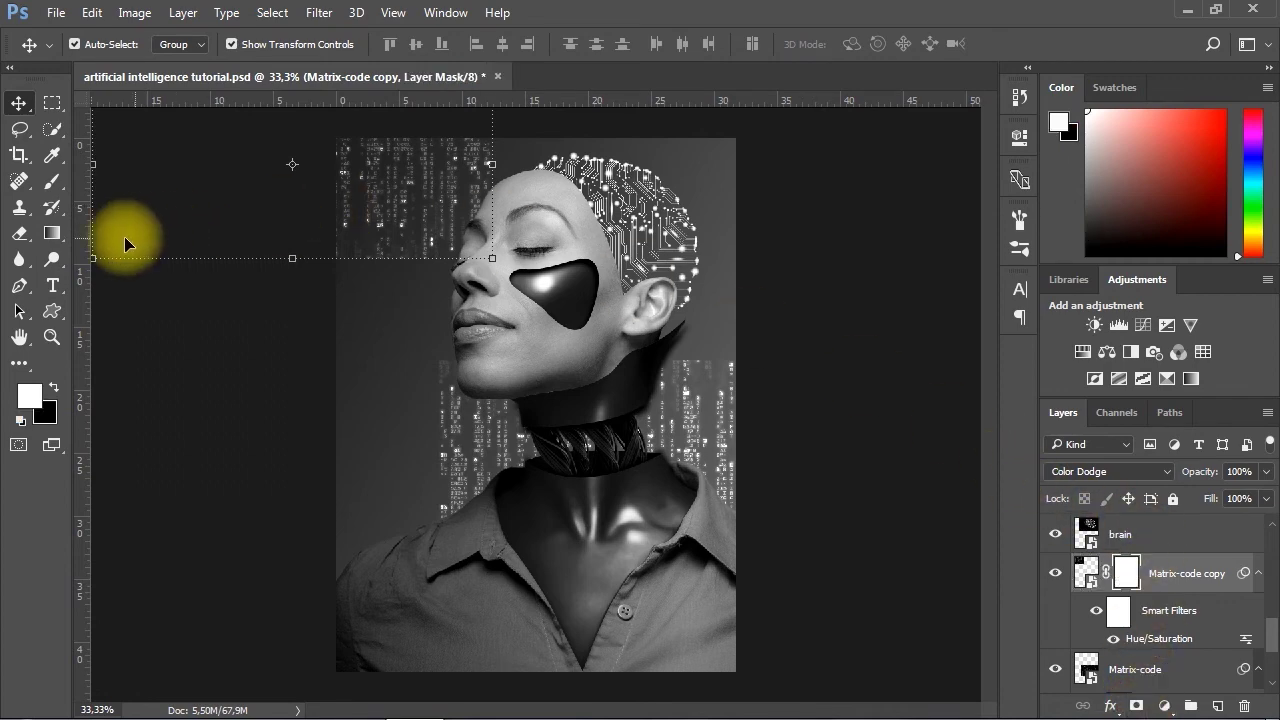
Add a layer mask to Matrix-code copy and fade the code outward from the canvas's upper-left corner with a reversed radial gradient
{"action": "left_click", "coordinate": [52, 232]}
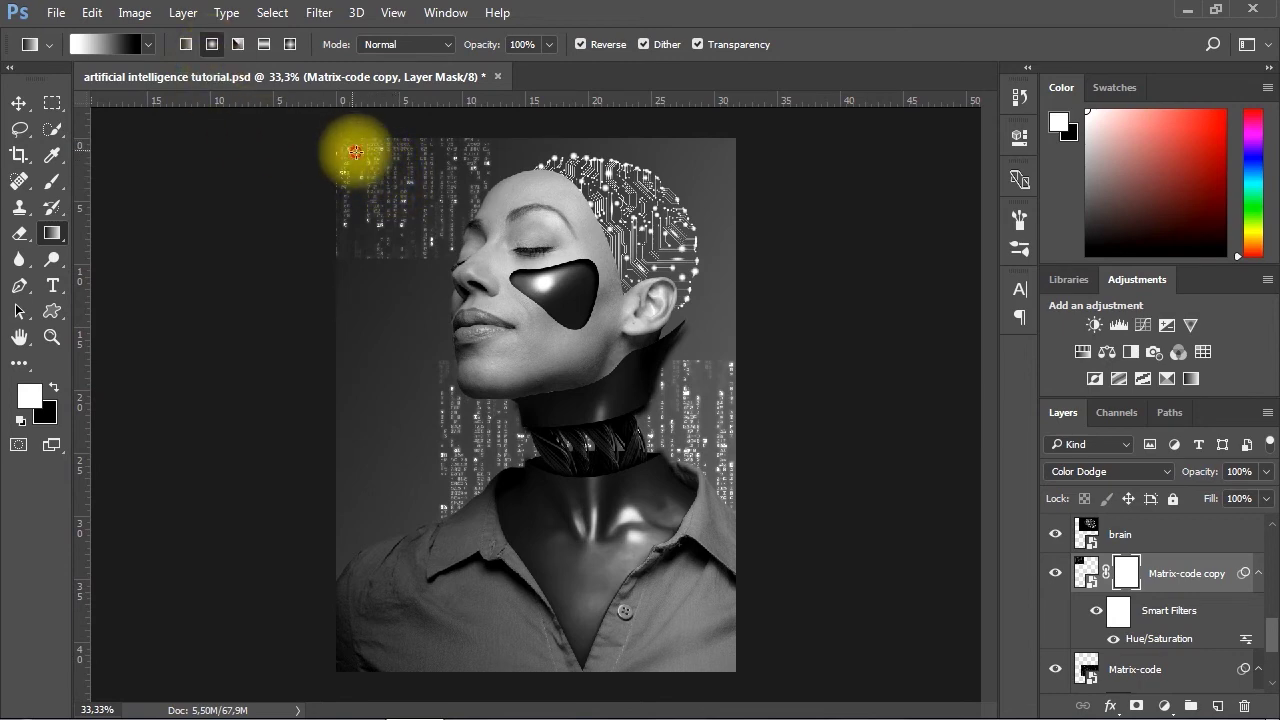
{"action": "left_click_drag", "start_coordinate": [353, 151], "coordinate": [420, 244]}
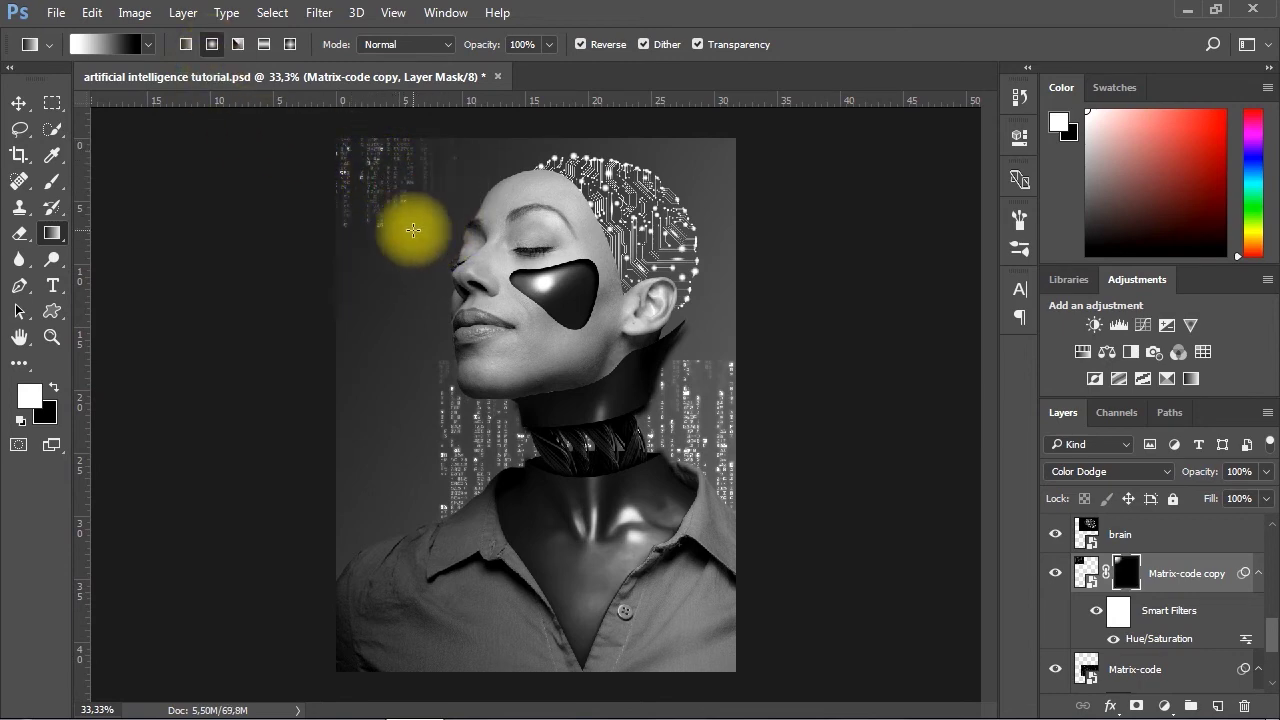
Rasterize the original Matrix-code layer and activate the Eraser tool for it
{"action": "left_click", "coordinate": [1086, 572]}
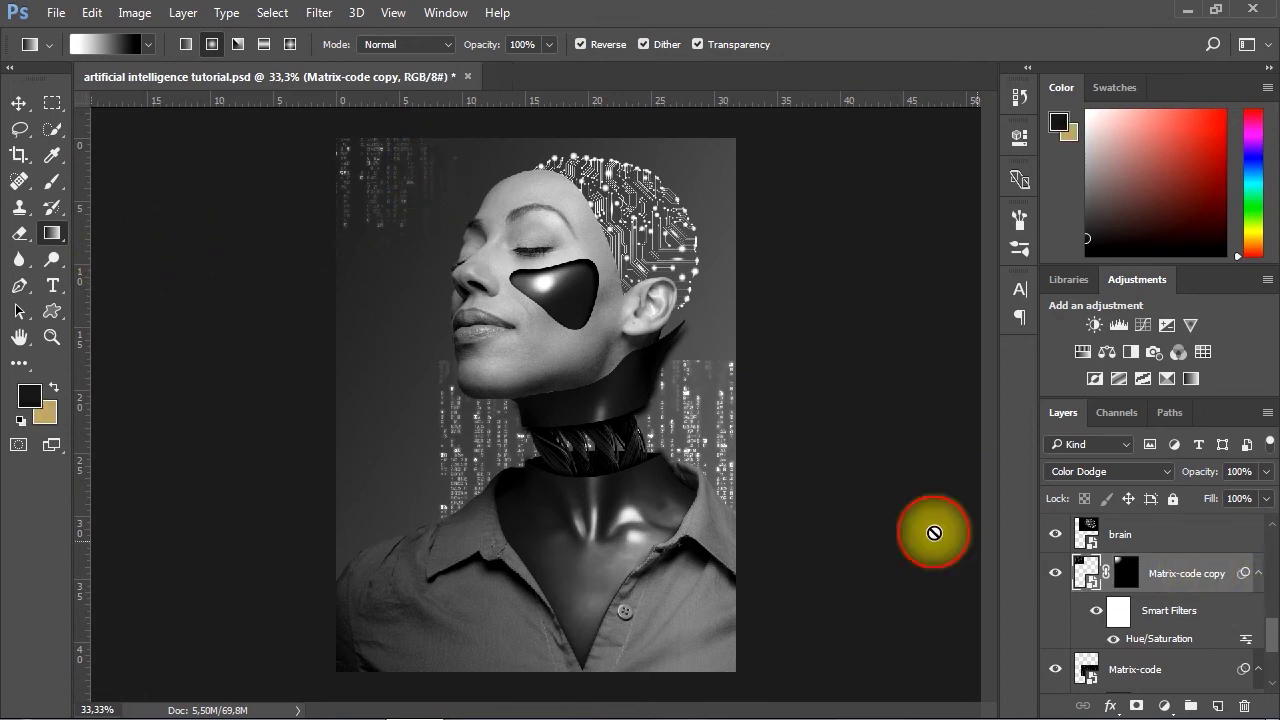
{"action": "left_click", "coordinate": [21, 237]}
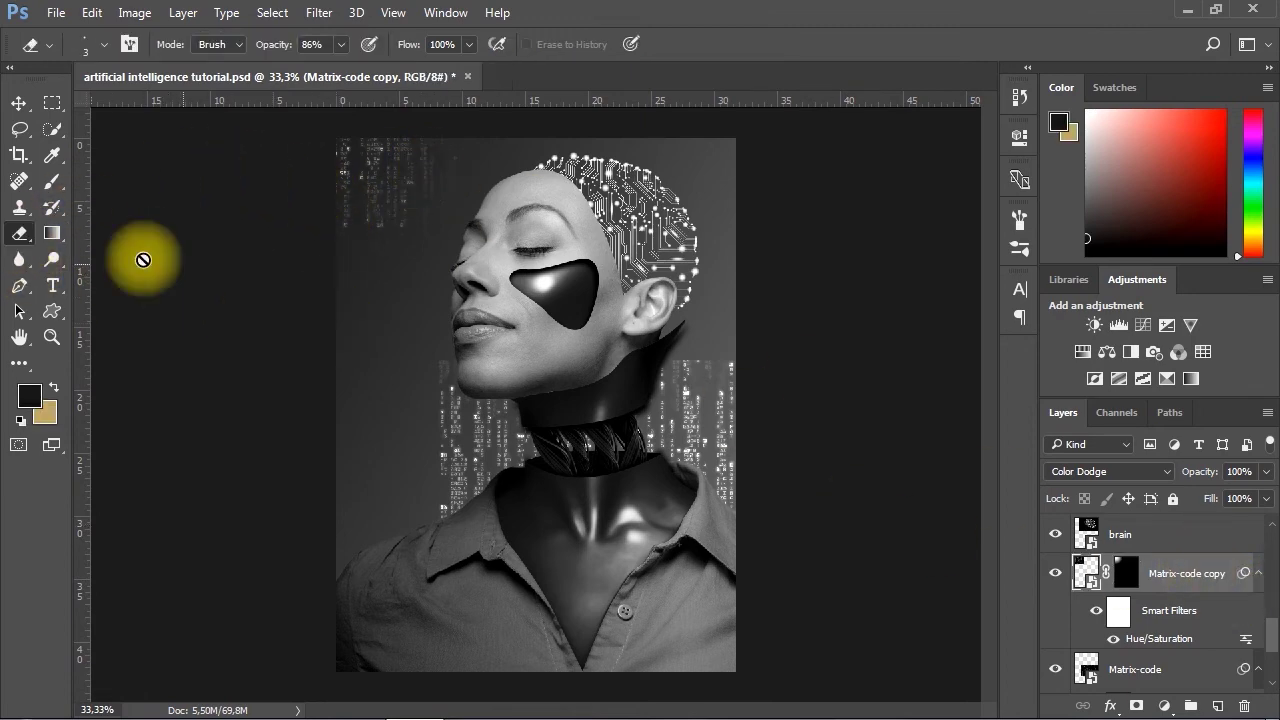
{"action": "left_click", "coordinate": [1188, 669]}
{"action": "scroll", "coordinate": [1180, 630], "scroll_direction": "down", "scroll_amount": 2}
{"action": "right_click", "coordinate": [1177, 610]}
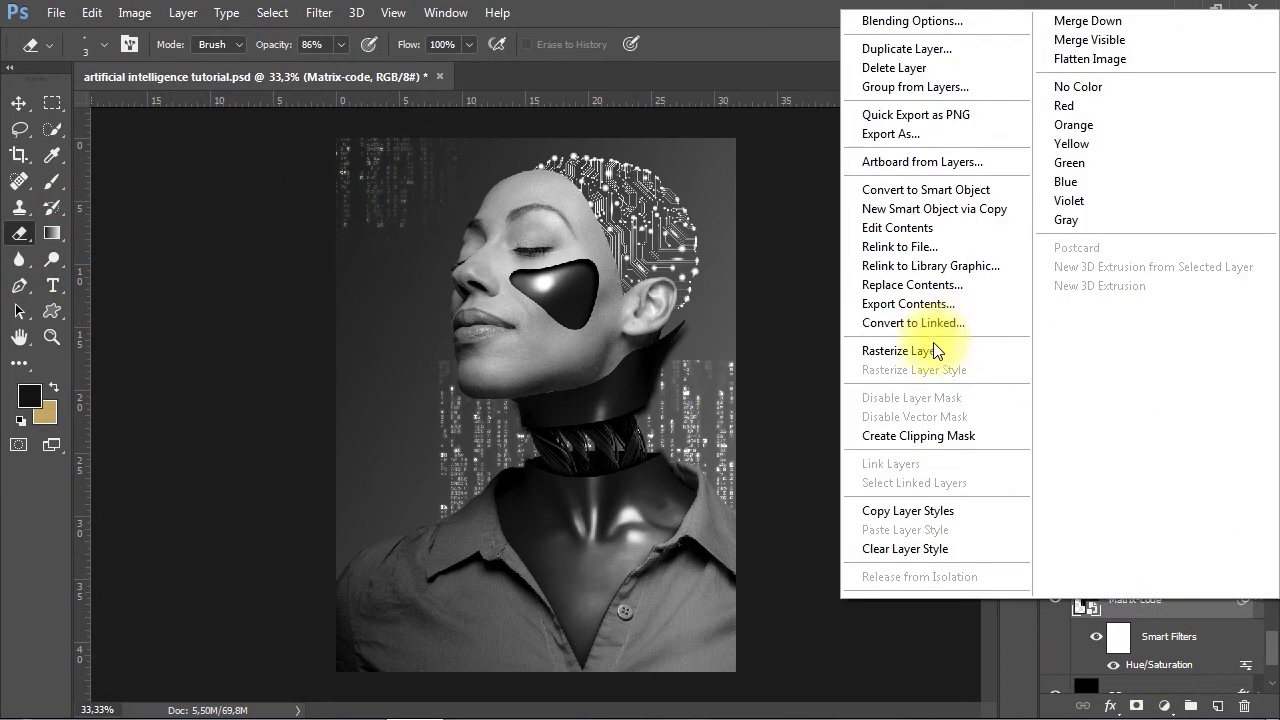
{"action": "left_click", "coordinate": [851, 345]}
{"action": "left_click", "coordinate": [21, 243]}
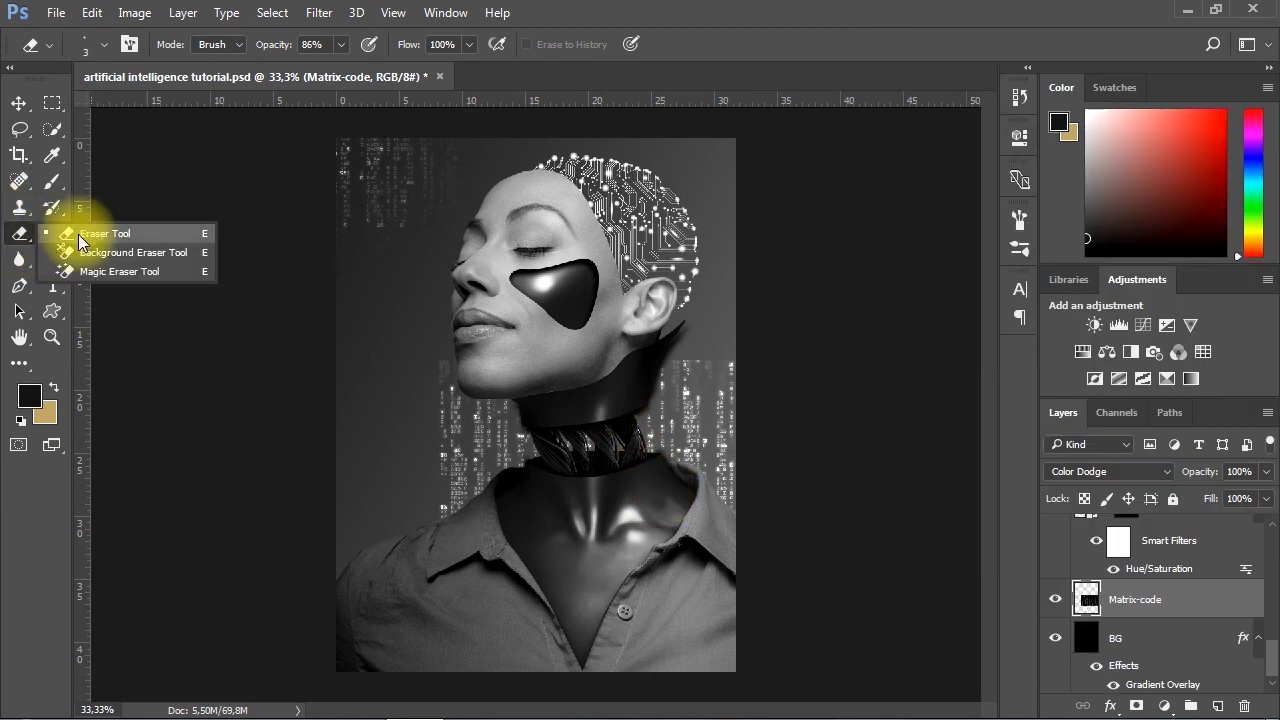
Erase the Matrix-code layer's hard upper edge and the code on the face side of the neck with a 432 px, 0% hardness eraser at 28% opacity
{"action": "left_click", "coordinate": [104, 44]}
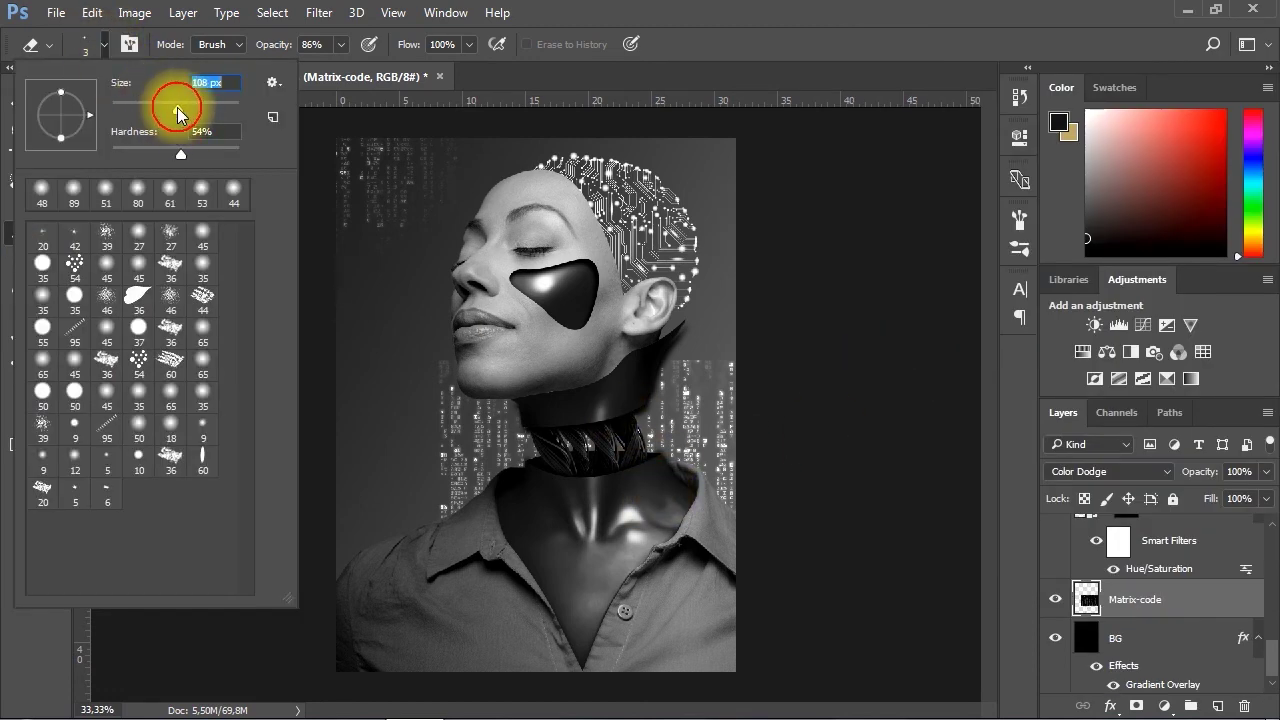
{"action": "left_click_drag", "start_coordinate": [178, 113], "coordinate": [176, 109]}
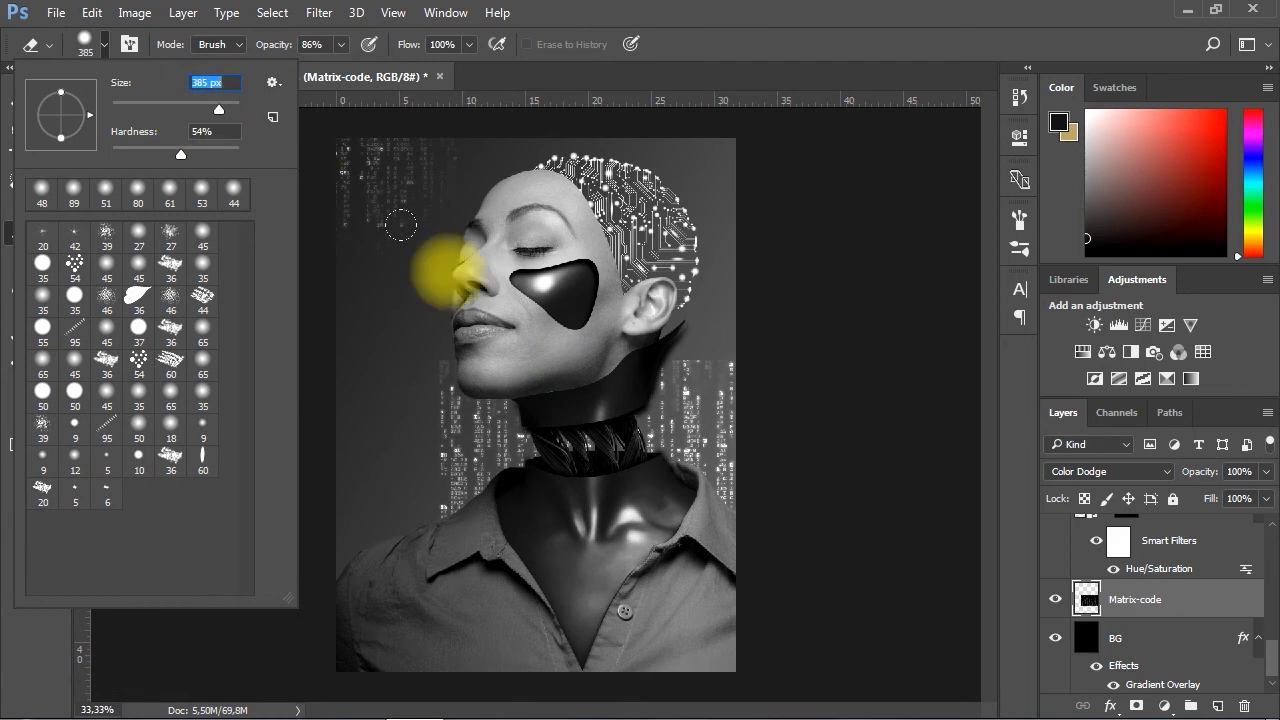
{"action": "left_click_drag", "start_coordinate": [222, 118], "coordinate": [104, 153]}
{"action": "left_click", "coordinate": [338, 46]}
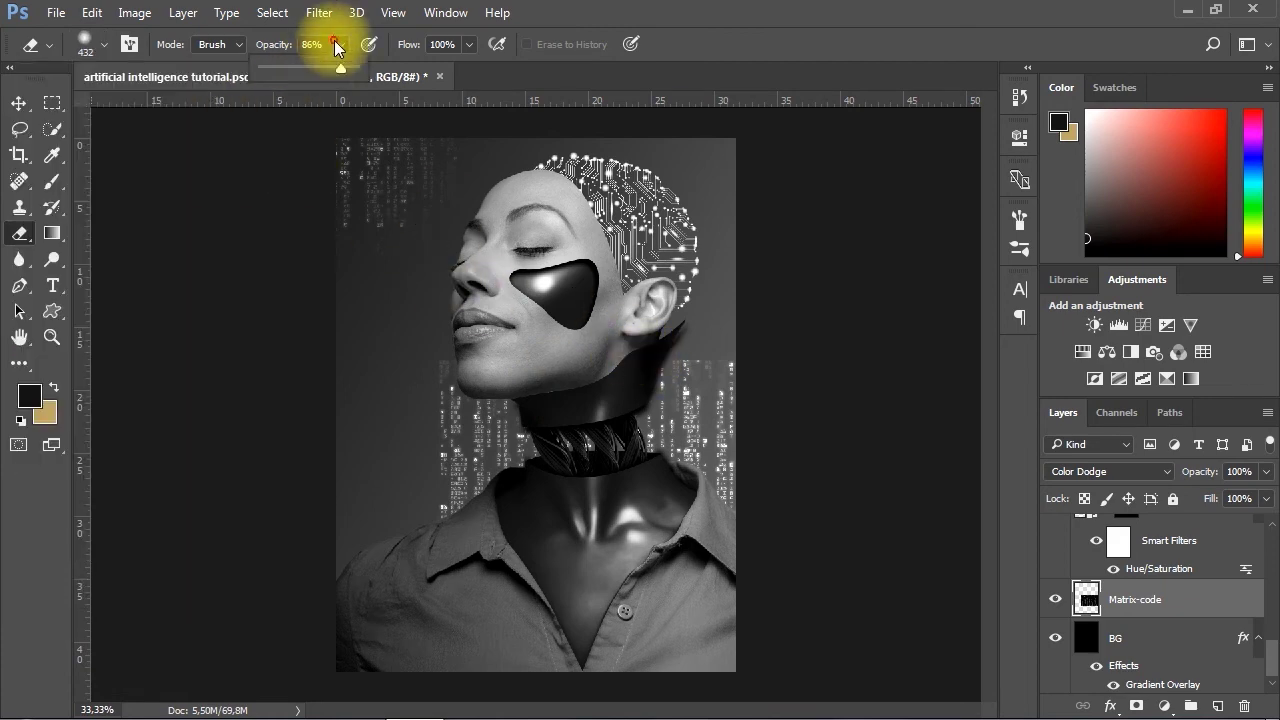
{"action": "left_click", "coordinate": [706, 313]}
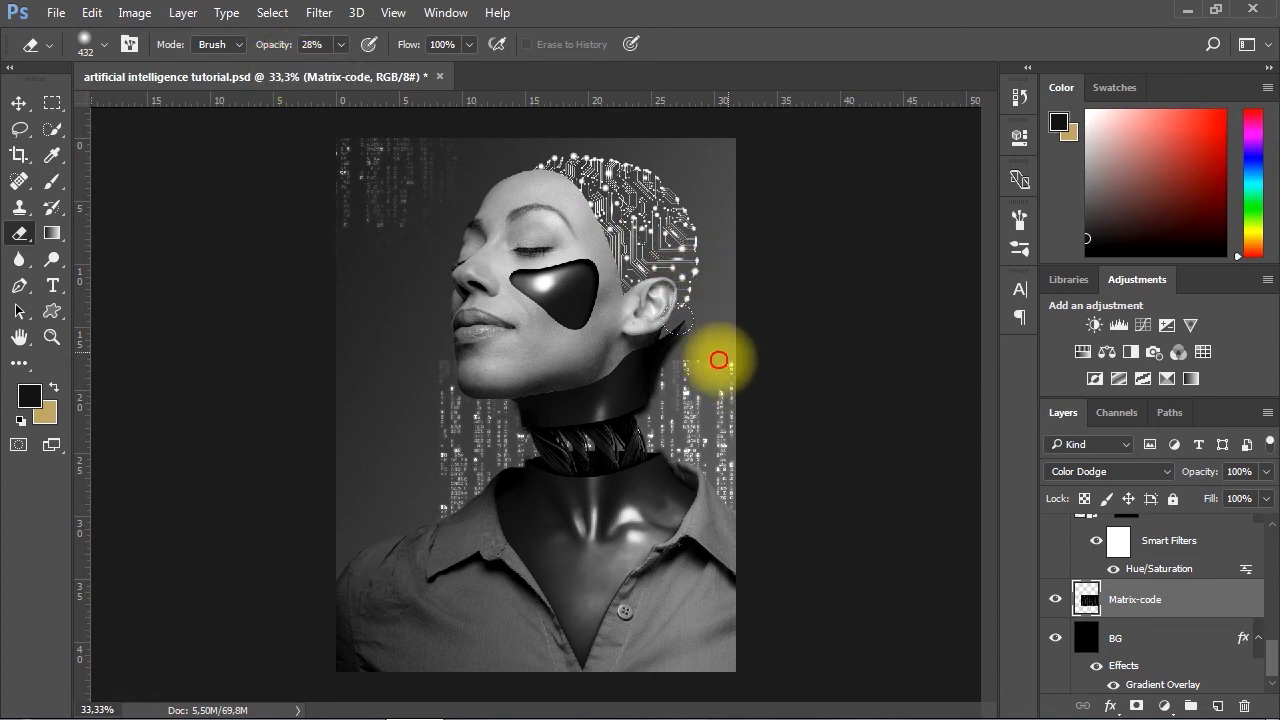
{"action": "mouse_move", "coordinate": [698, 338]}
{"action": "left_mouse_down"}
{"action": "mouse_move", "coordinate": [649, 337]}
{"action": "mouse_move", "coordinate": [793, 348]}
{"action": "mouse_move", "coordinate": [802, 367]}
{"action": "mouse_move", "coordinate": [513, 323]}
{"action": "mouse_move", "coordinate": [746, 326]}
{"action": "left_mouse_up"}
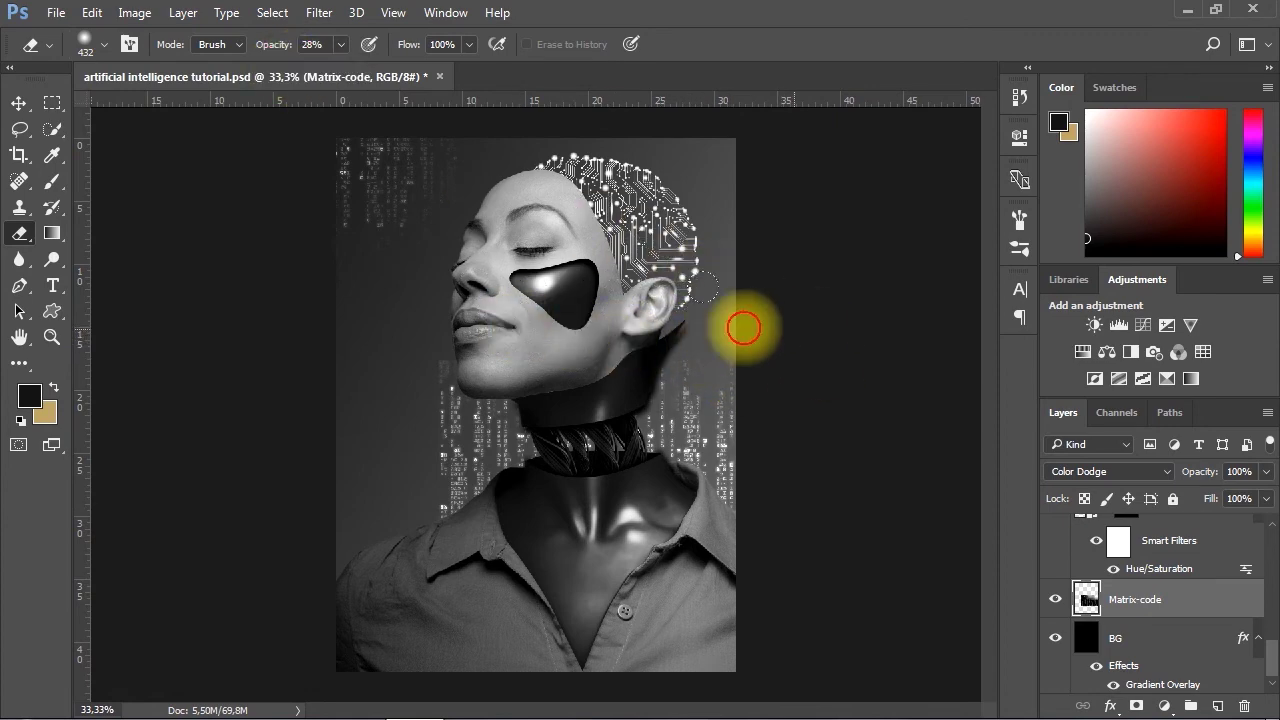
{"action": "mouse_move", "coordinate": [435, 311]}
{"action": "left_mouse_down"}
{"action": "mouse_move", "coordinate": [549, 324]}
{"action": "mouse_move", "coordinate": [499, 321]}
{"action": "mouse_move", "coordinate": [395, 357]}
{"action": "mouse_move", "coordinate": [375, 512]}
{"action": "mouse_move", "coordinate": [417, 376]}
{"action": "mouse_move", "coordinate": [436, 391]}
{"action": "mouse_move", "coordinate": [434, 495]}
{"action": "mouse_move", "coordinate": [440, 435]}
{"action": "mouse_move", "coordinate": [555, 391]}
{"action": "mouse_move", "coordinate": [712, 281]}
{"action": "mouse_move", "coordinate": [431, 394]}
{"action": "left_mouse_up"}
Set the eraser to 44 px, 79% hardness and 100% opacity, and select the neck and chest shadow layer
{"action": "left_click", "coordinate": [88, 44]}
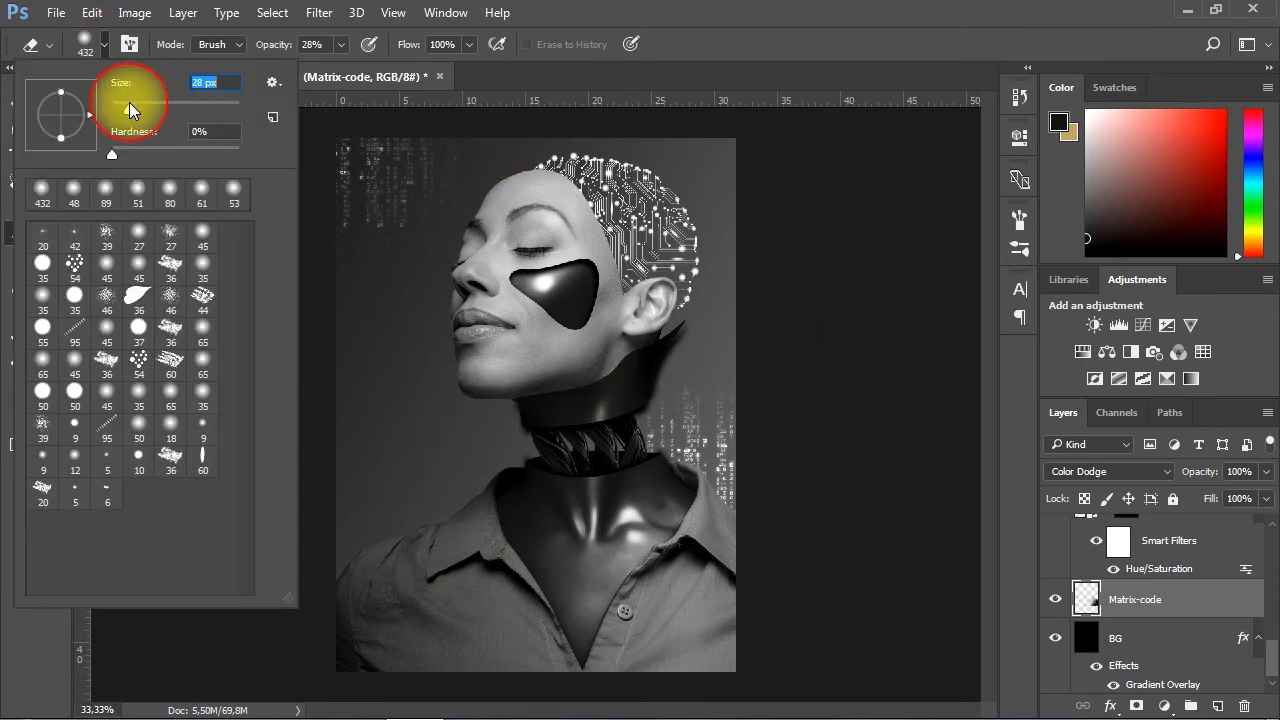
{"action": "left_click_drag", "start_coordinate": [126, 106], "coordinate": [134, 109]}
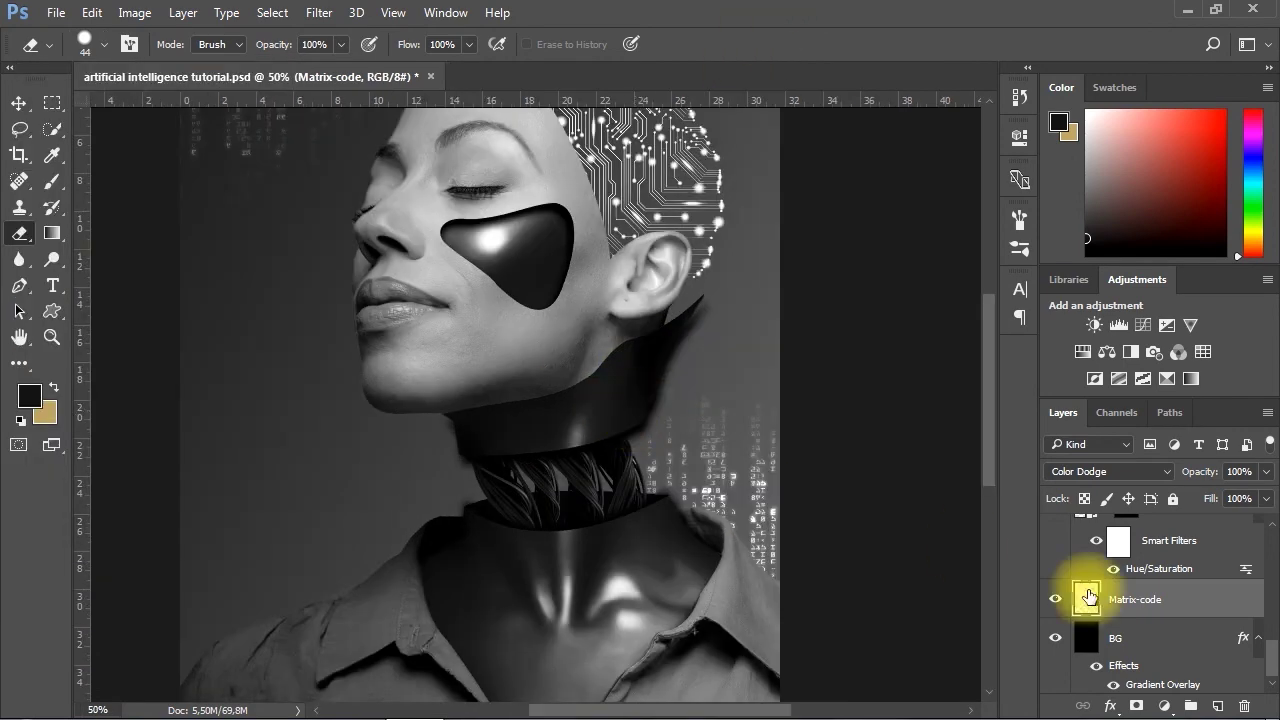
{"action": "scroll", "coordinate": [1160, 590], "scroll_direction": "up", "scroll_amount": 3}
{"action": "left_click", "coordinate": [1165, 570]}
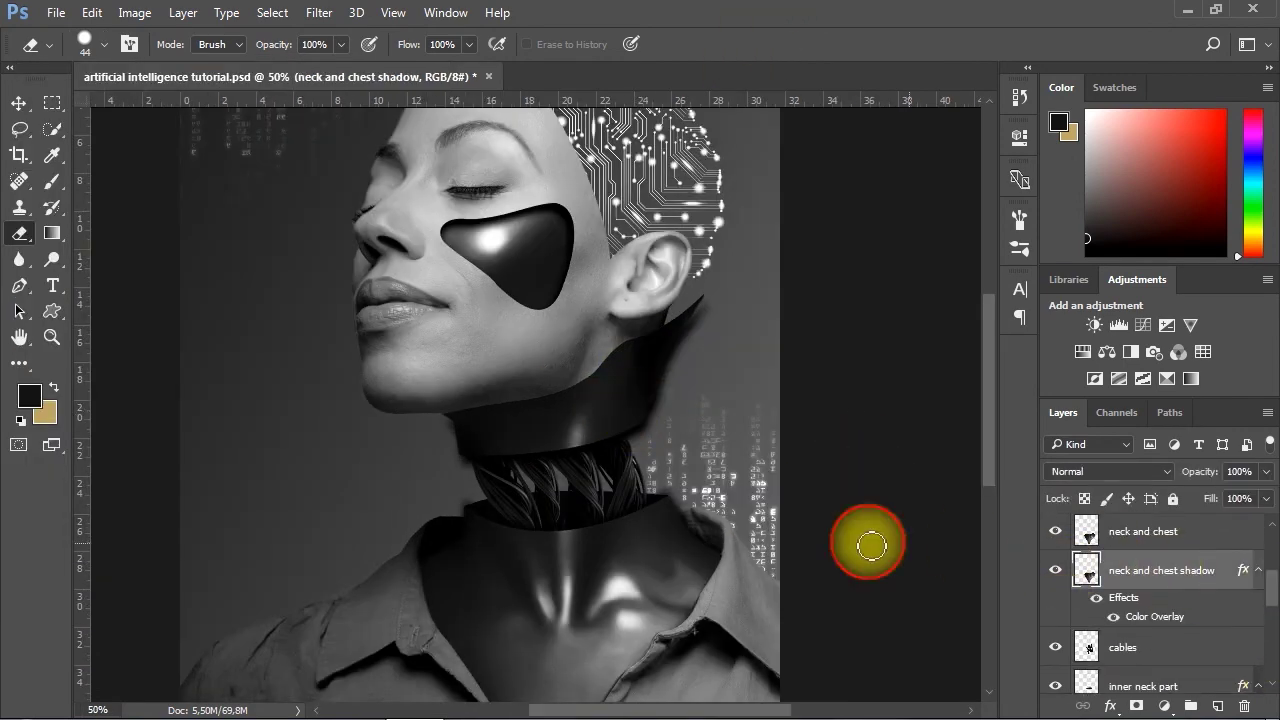
{"action": "scroll", "coordinate": [707, 372], "scroll_direction": "up", "scroll_amount": 1}
{"action": "mouse_move", "coordinate": [689, 356]}
{"action": "left_mouse_down"}
{"action": "mouse_move", "coordinate": [715, 395]}
{"action": "mouse_move", "coordinate": [786, 434]}
{"action": "left_mouse_up"}
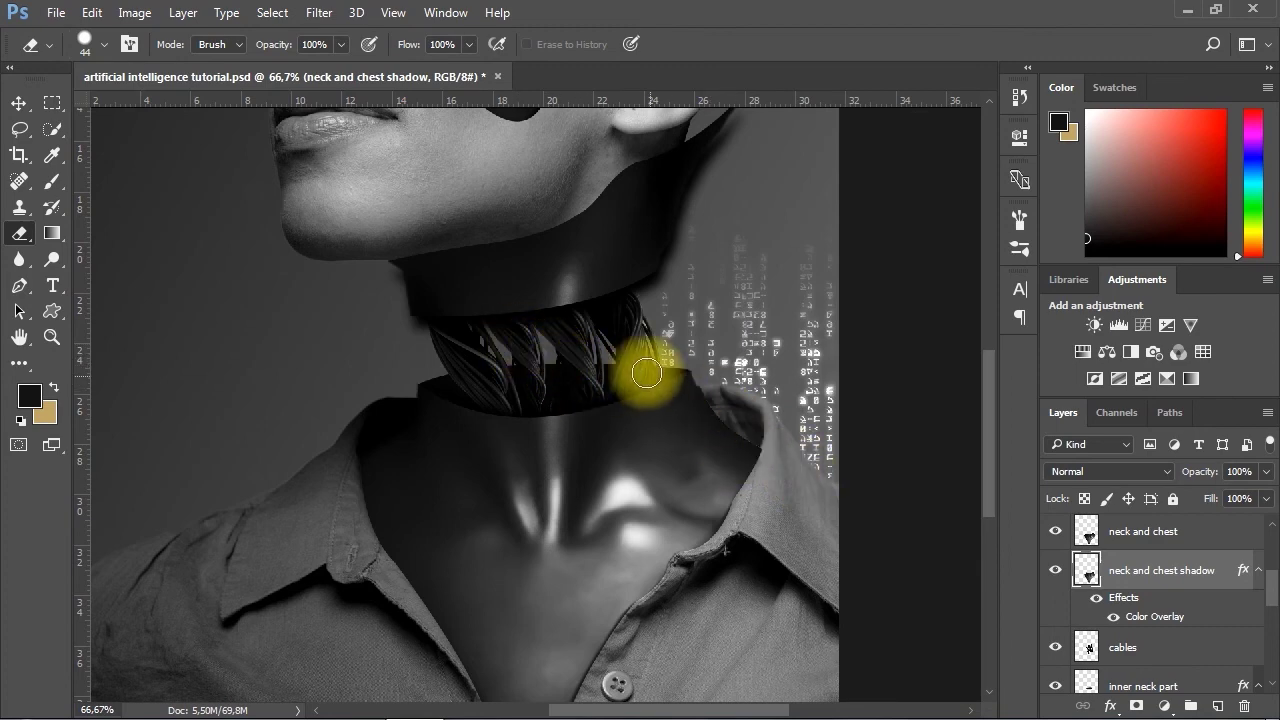
{"action": "left_click_drag", "start_coordinate": [600, 271], "coordinate": [555, 375]}
Erase the upper neck shadow spilling past the back of the neck, then reduce the 44 px eraser's hardness
{"action": "left_click", "coordinate": [22, 103]}
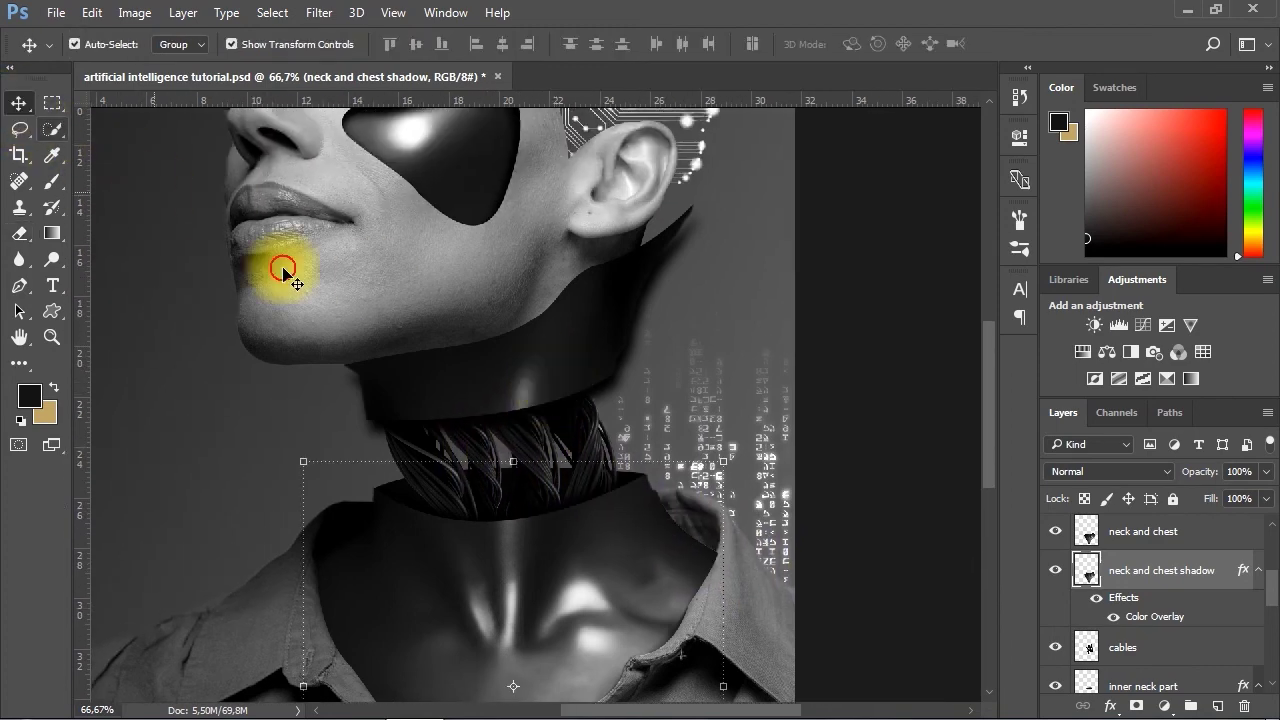
{"action": "left_click", "coordinate": [545, 362]}
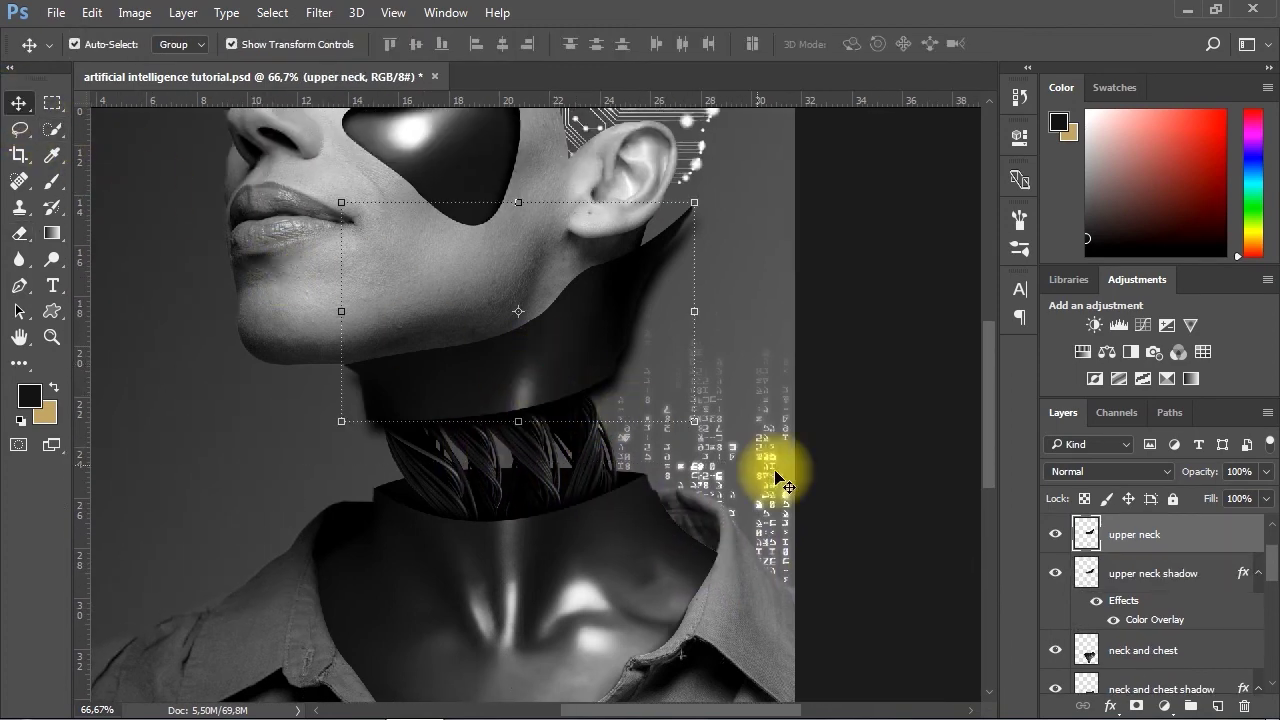
{"action": "left_click", "coordinate": [1110, 570]}
{"action": "left_click", "coordinate": [19, 233]}
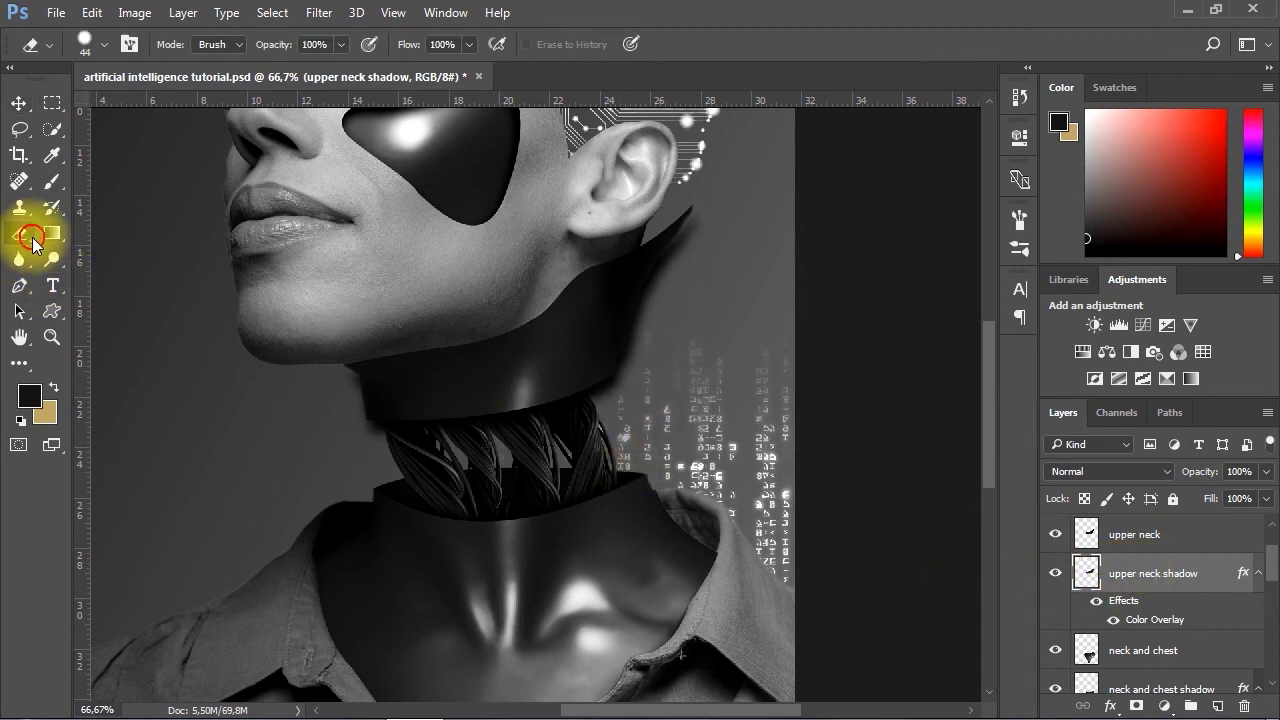
{"action": "mouse_move", "coordinate": [609, 394]}
{"action": "left_mouse_down"}
{"action": "mouse_move", "coordinate": [673, 348]}
{"action": "mouse_move", "coordinate": [667, 294]}
{"action": "mouse_move", "coordinate": [705, 229]}
{"action": "mouse_move", "coordinate": [647, 302]}
{"action": "mouse_move", "coordinate": [656, 265]}
{"action": "mouse_move", "coordinate": [641, 318]}
{"action": "left_mouse_up"}
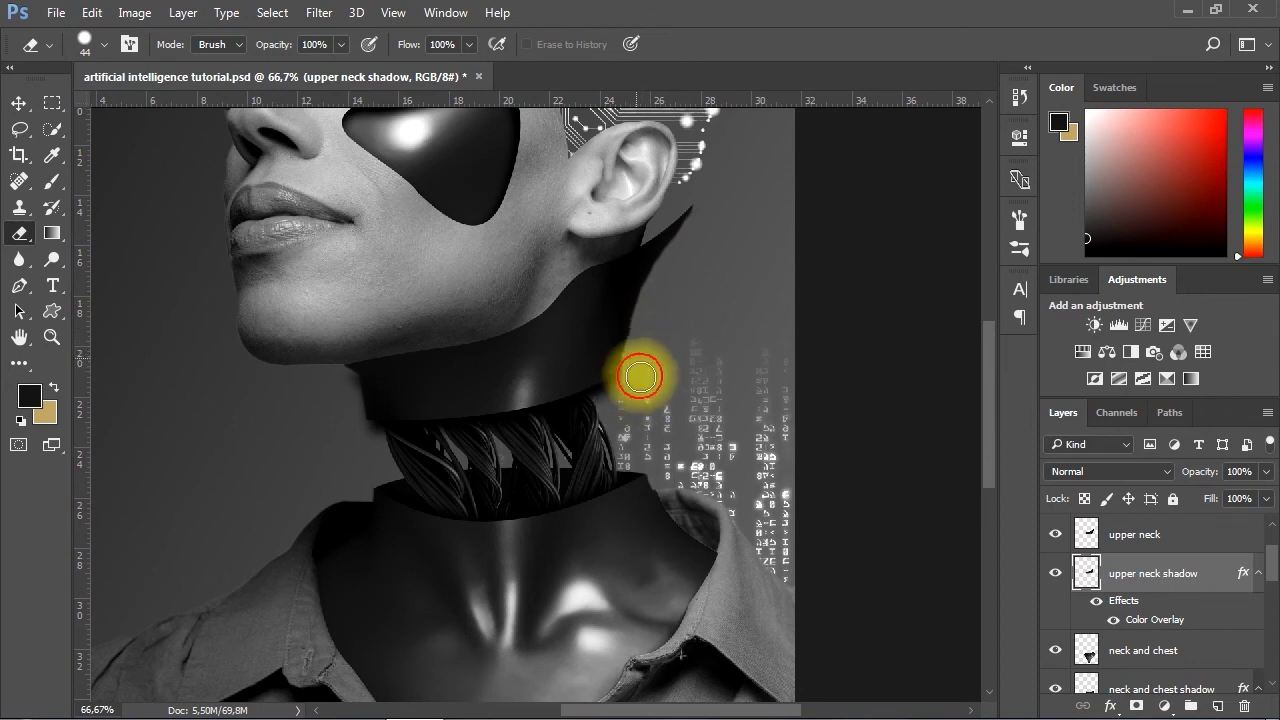
{"action": "left_click", "coordinate": [86, 44]}
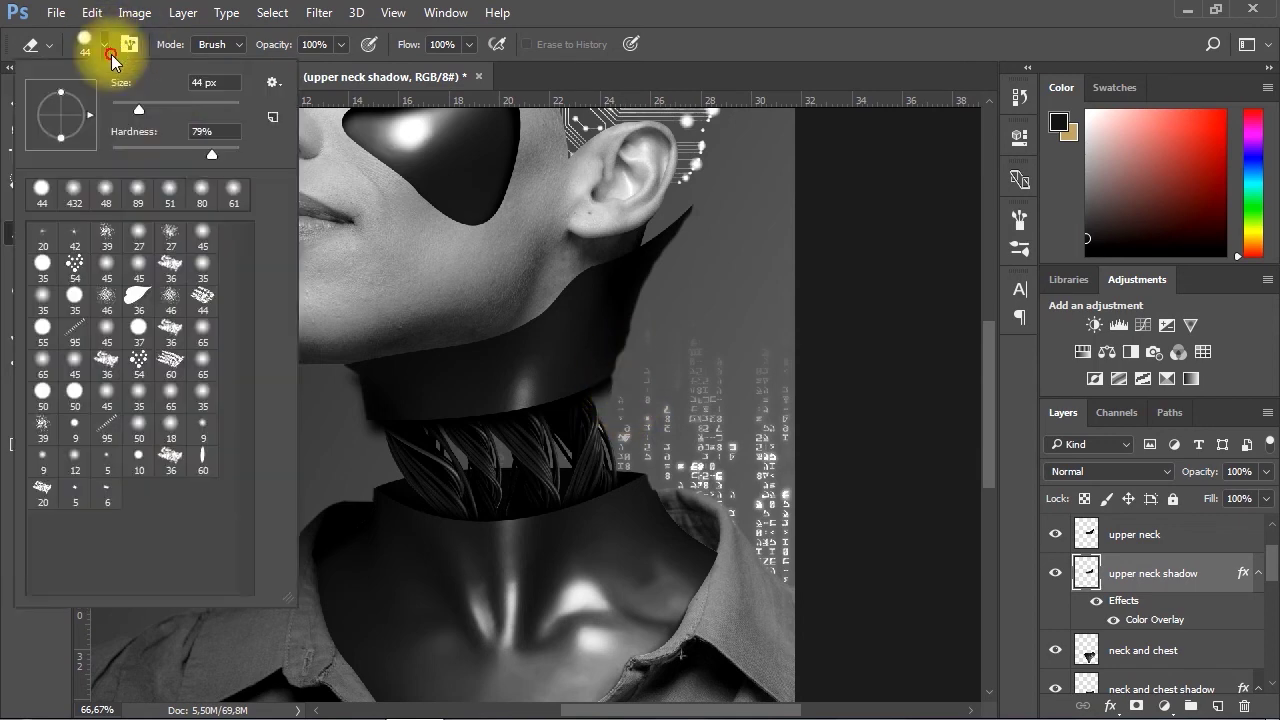
{"action": "left_click", "coordinate": [586, 429]}
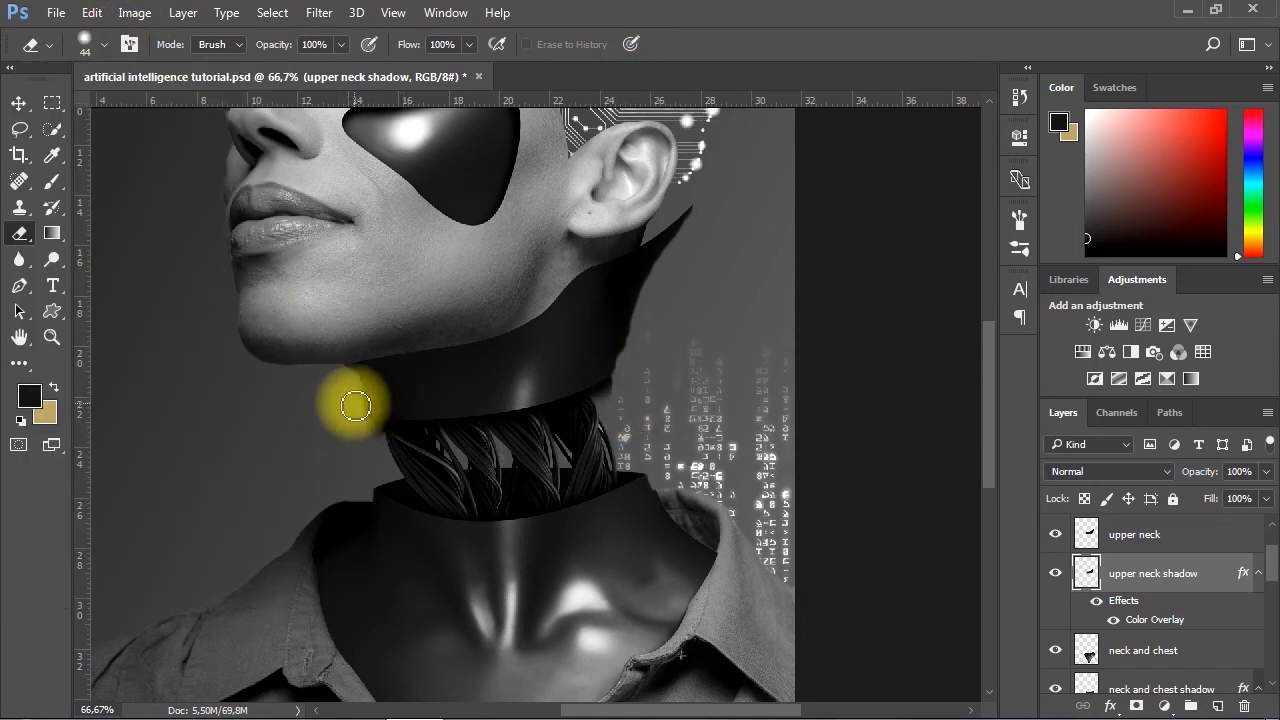
Erase the pointed tip behind the ear on the upper neck and upper neck shadow layers, using a softer eraser at 45% opacity
{"action": "left_click", "coordinate": [1130, 533]}
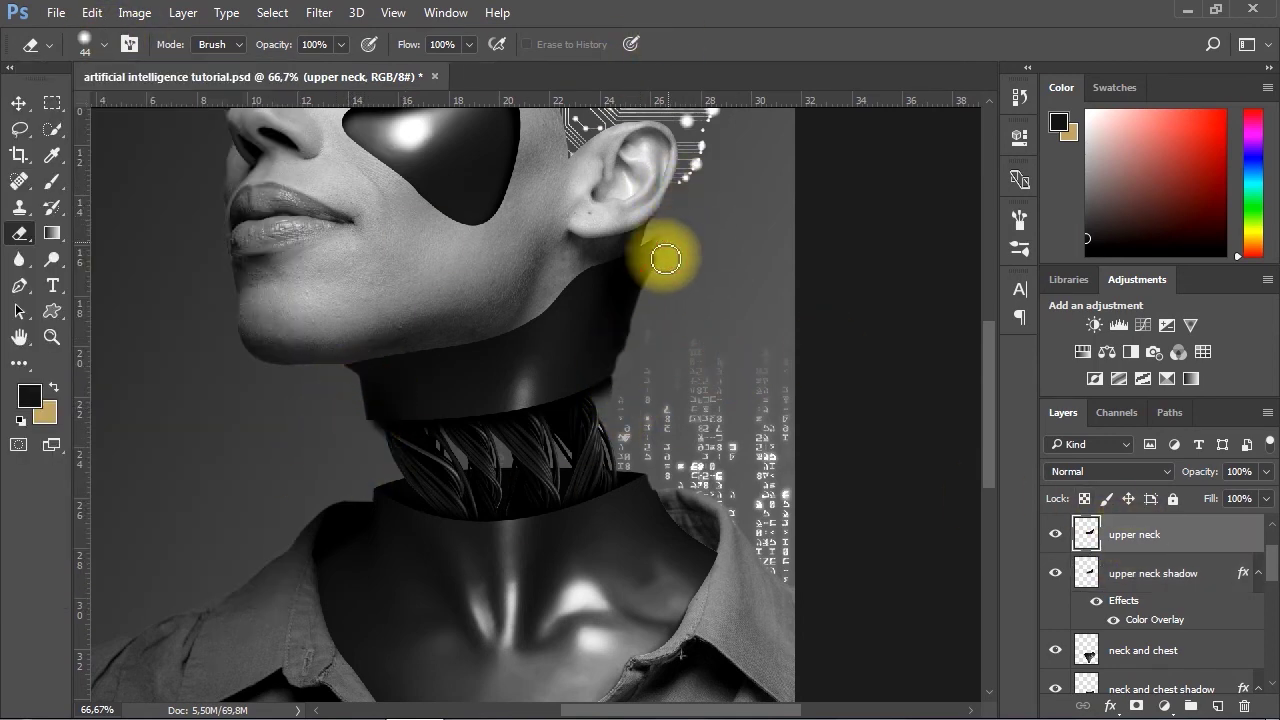
{"action": "left_click", "coordinate": [655, 247]}
{"action": "left_click", "coordinate": [86, 44]}
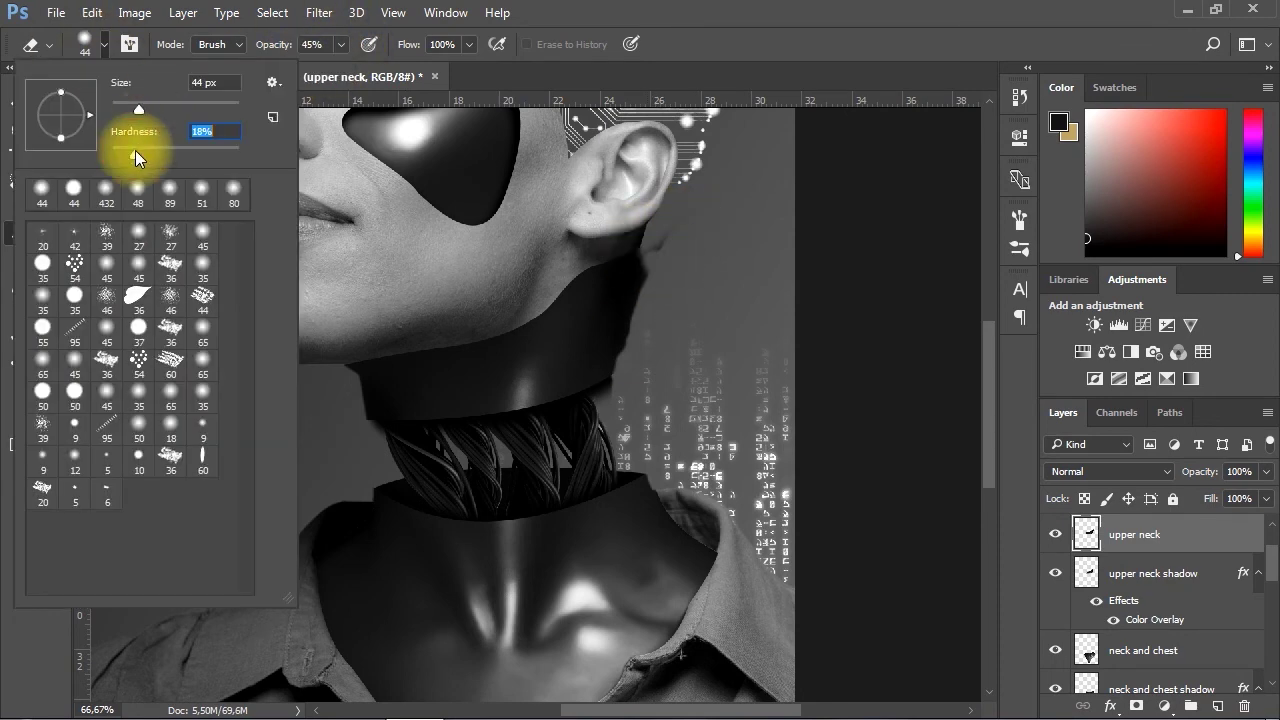
{"action": "left_click", "coordinate": [662, 258]}
{"action": "left_click", "coordinate": [1110, 572]}
{"action": "left_click", "coordinate": [688, 210]}
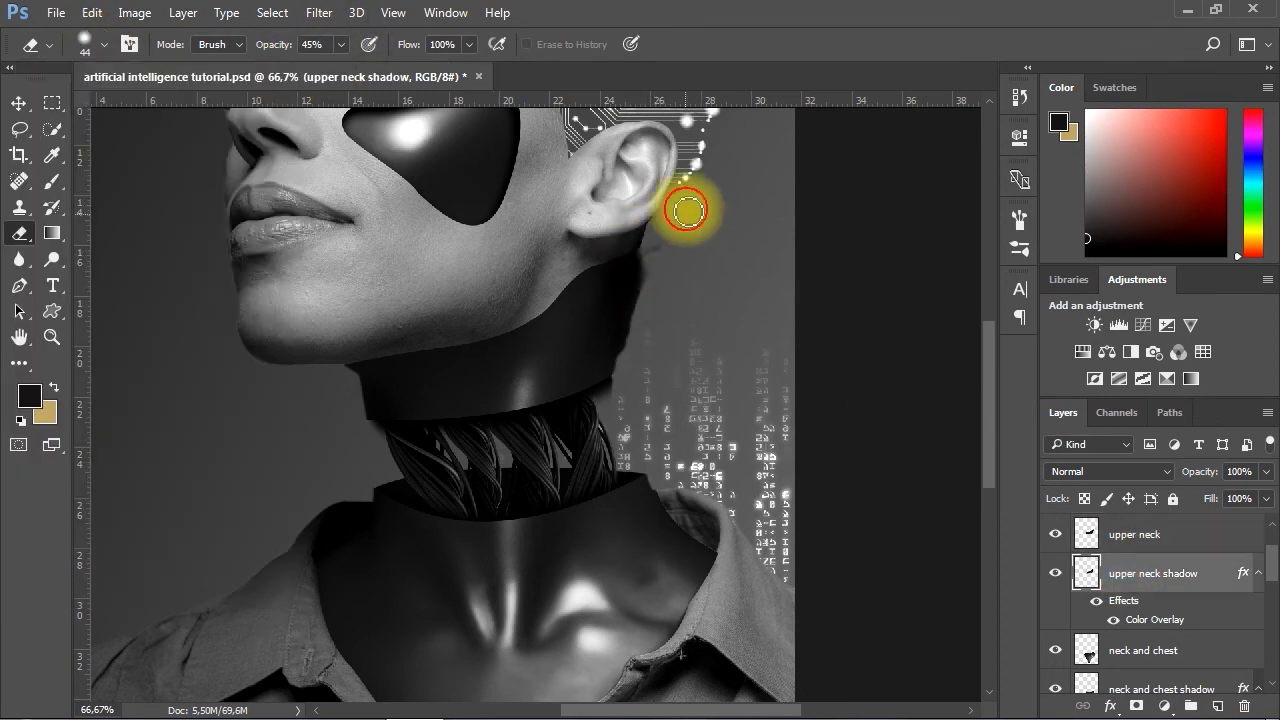
{"action": "left_click", "coordinate": [342, 45]}
{"action": "left_click", "coordinate": [702, 280]}
Smooth the upper neck layer's back edge below the ear with the 44 px eraser at 84% opacity
{"action": "left_click_drag", "start_coordinate": [346, 66], "coordinate": [385, 67]}
{"action": "left_click", "coordinate": [1075, 533]}
{"action": "left_click", "coordinate": [86, 44]}
{"action": "left_click", "coordinate": [139, 149]}
{"action": "left_click", "coordinate": [346, 46]}
{"action": "left_click", "coordinate": [629, 268]}
{"action": "scroll", "coordinate": [629, 266], "scroll_direction": "up", "scroll_amount": 1}
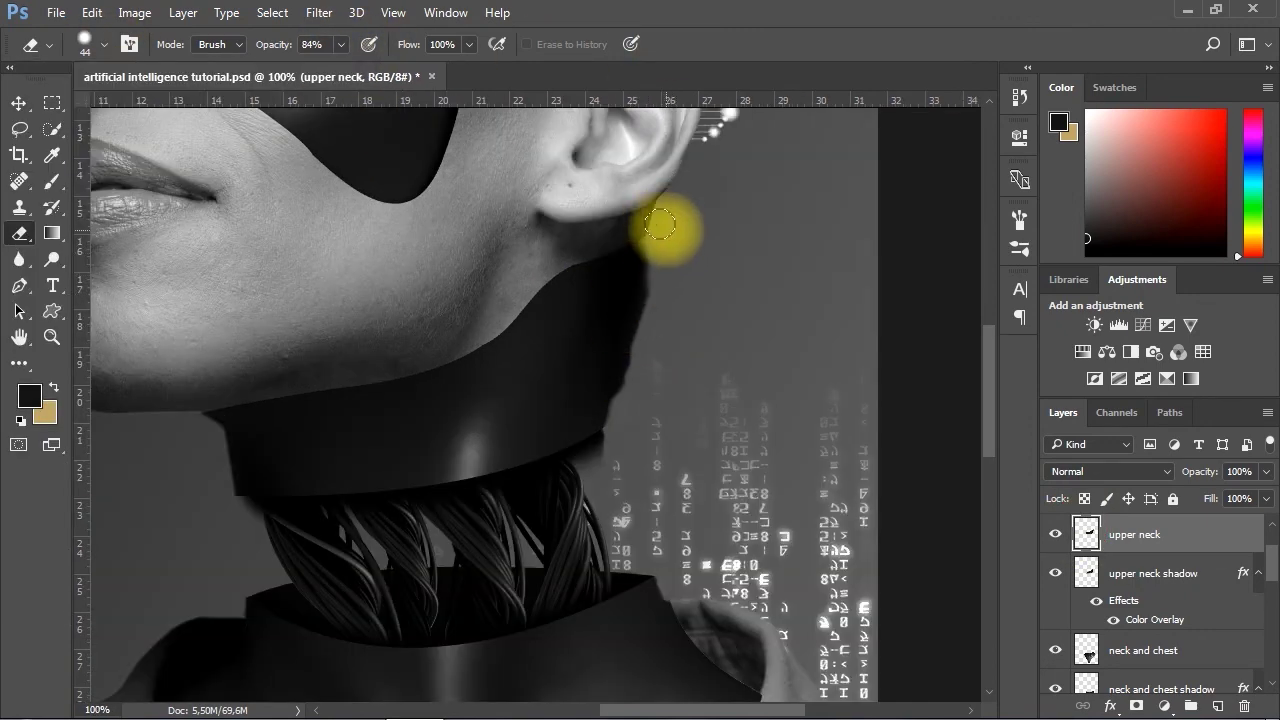
{"action": "left_click", "coordinate": [644, 368]}
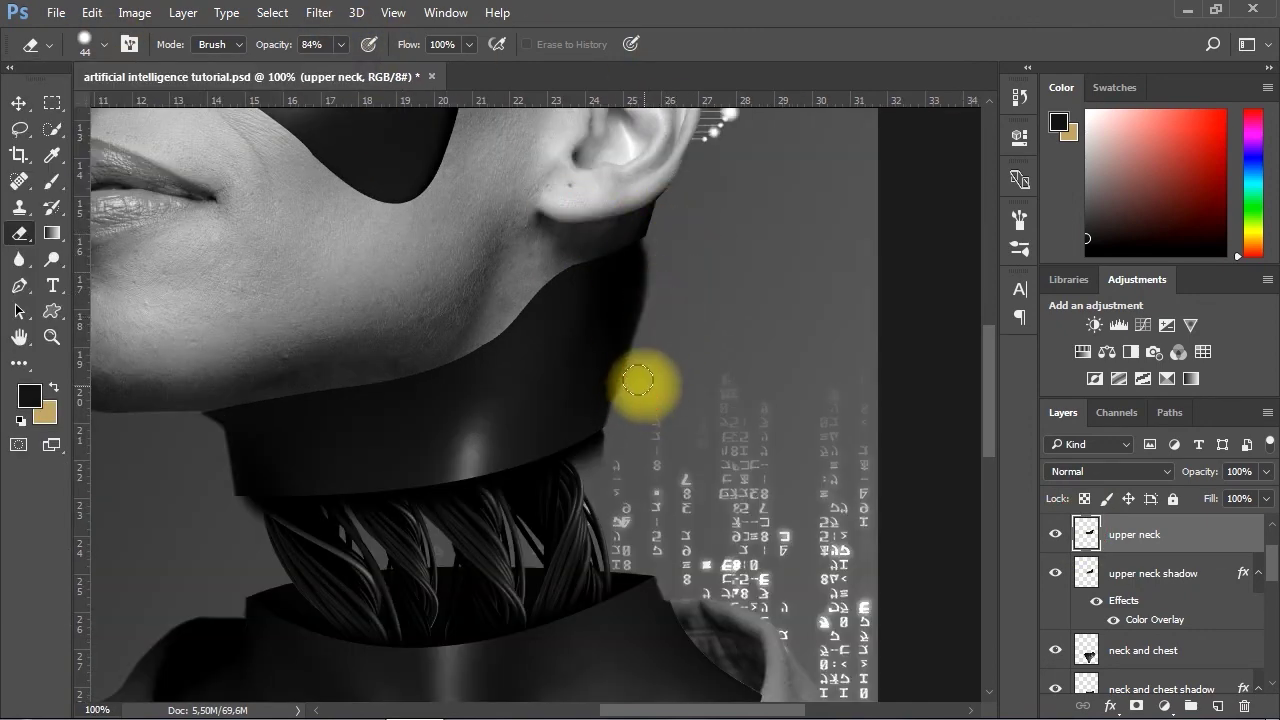
Select the Subject layer and trim its neck edge just below the ear with a harder 44 px eraser
{"action": "left_click", "coordinate": [561, 269], "text": "alt"}
{"action": "left_click_drag", "start_coordinate": [570, 272], "coordinate": [591, 300]}
{"action": "left_click_drag", "start_coordinate": [1271, 572], "coordinate": [1271, 634]}
{"action": "left_click", "coordinate": [1146, 565]}
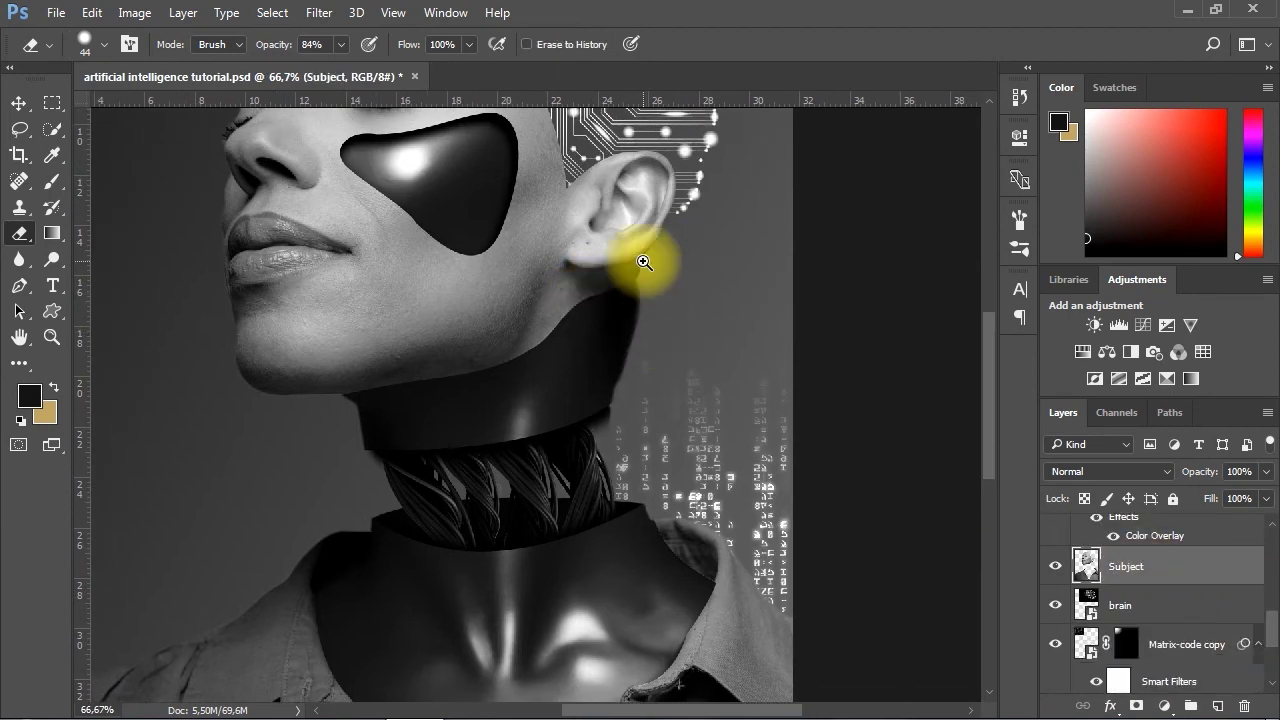
{"action": "left_click", "coordinate": [644, 262]}
{"action": "left_click", "coordinate": [106, 44]}
{"action": "left_click_drag", "start_coordinate": [188, 153], "coordinate": [205, 153]}
{"action": "left_click", "coordinate": [711, 89]}
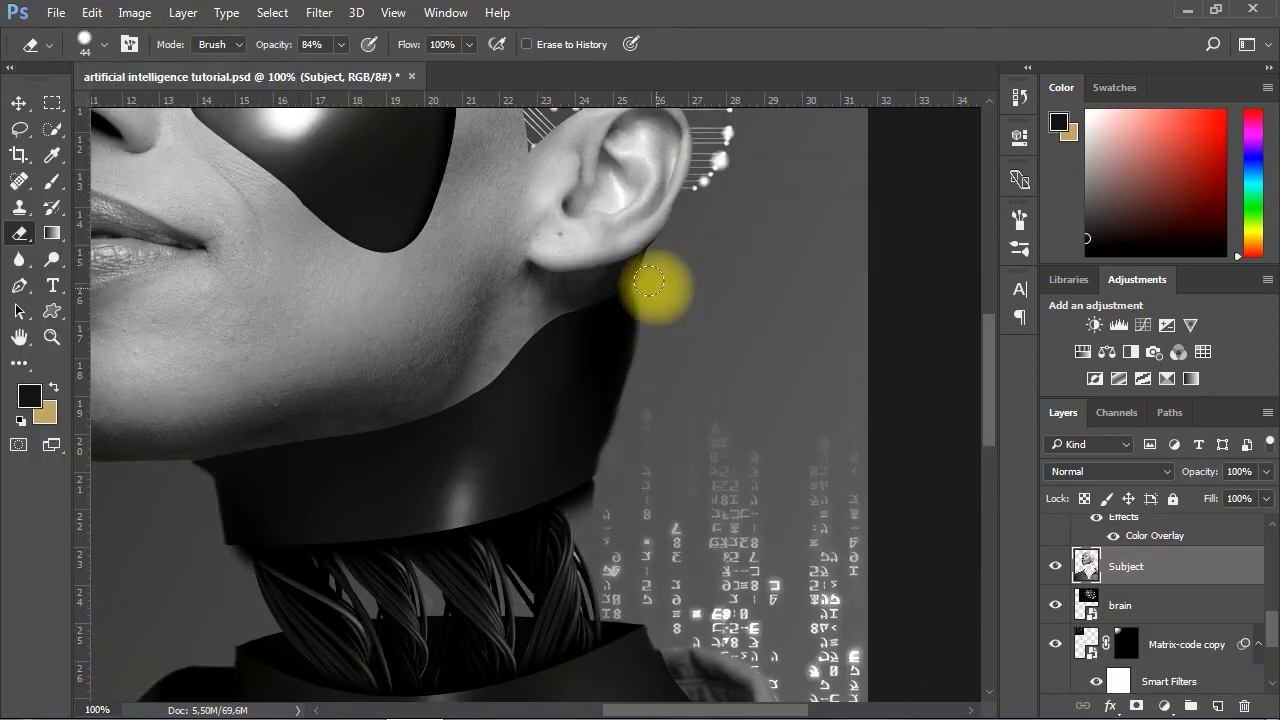
Reselect the upper neck layer and clean up its lower back edge with the Eraser
{"action": "left_click", "coordinate": [523, 378], "text": "alt"}
{"action": "left_click", "coordinate": [540, 395], "text": "alt"}
{"action": "key", "text": "v"}
{"action": "left_click", "coordinate": [533, 432]}
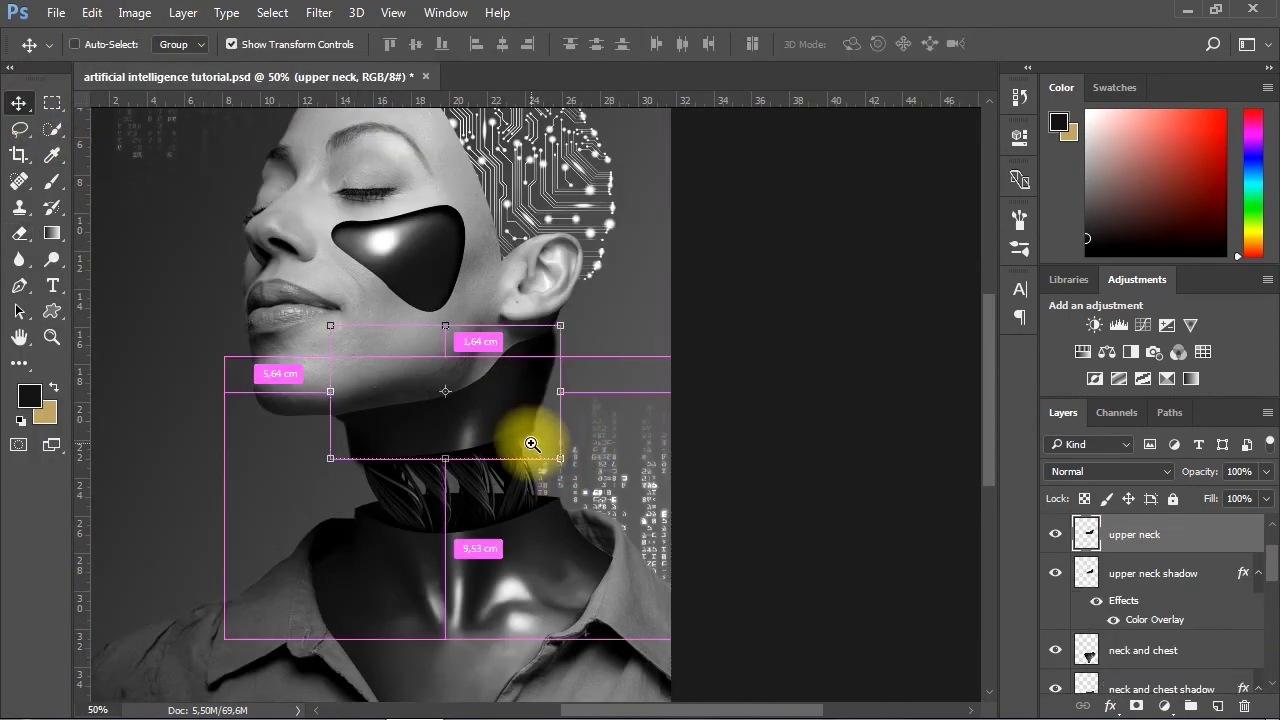
{"action": "left_click", "coordinate": [531, 438], "text": "ctrl"}
{"action": "left_click", "coordinate": [533, 438], "text": "ctrl"}
{"action": "left_click", "coordinate": [1112, 528]}
{"action": "key", "text": "e"}
{"action": "left_click", "coordinate": [585, 371]}
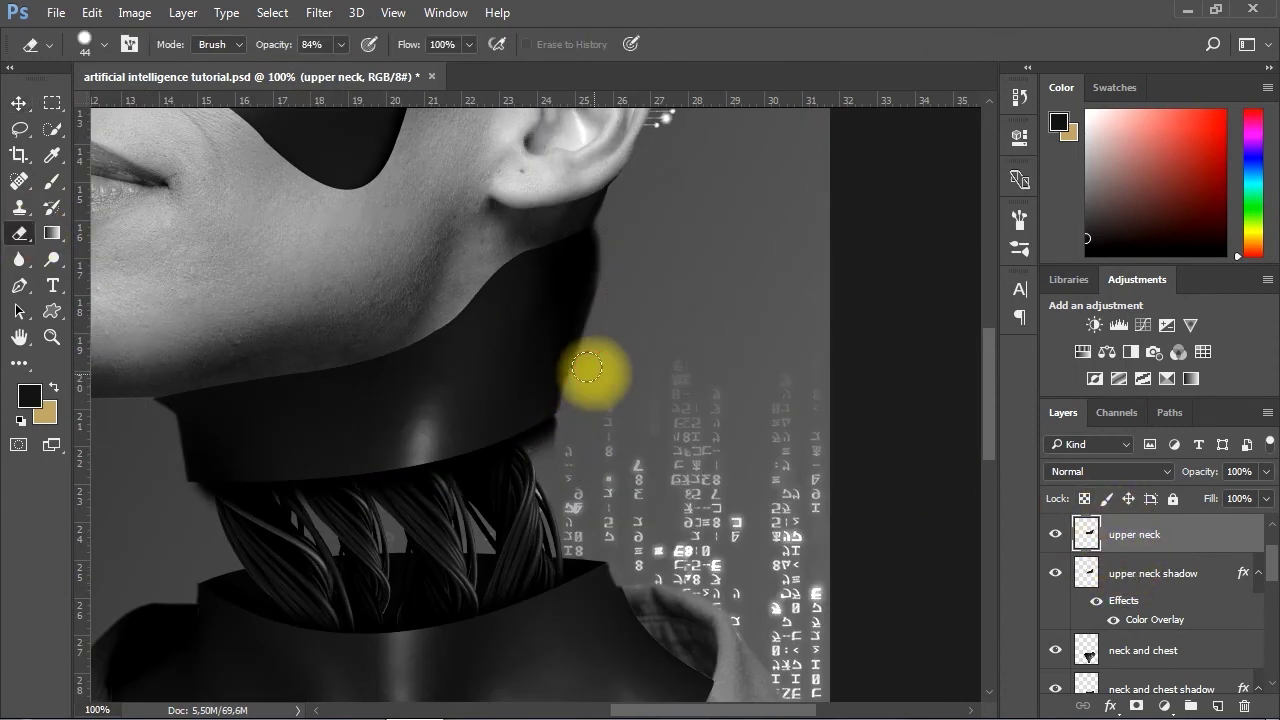
Fade the upper neck shadow along the lower back of the neck with a soft 44 px eraser, first at 6% and again at 33% opacity
{"action": "left_click", "coordinate": [1152, 573]}
{"action": "left_click", "coordinate": [106, 44]}
{"action": "left_click_drag", "start_coordinate": [205, 153], "coordinate": [111, 153]}
{"action": "left_click", "coordinate": [342, 44]}
{"action": "left_click_drag", "start_coordinate": [338, 66], "coordinate": [260, 66]}
{"action": "left_click", "coordinate": [553, 431]}
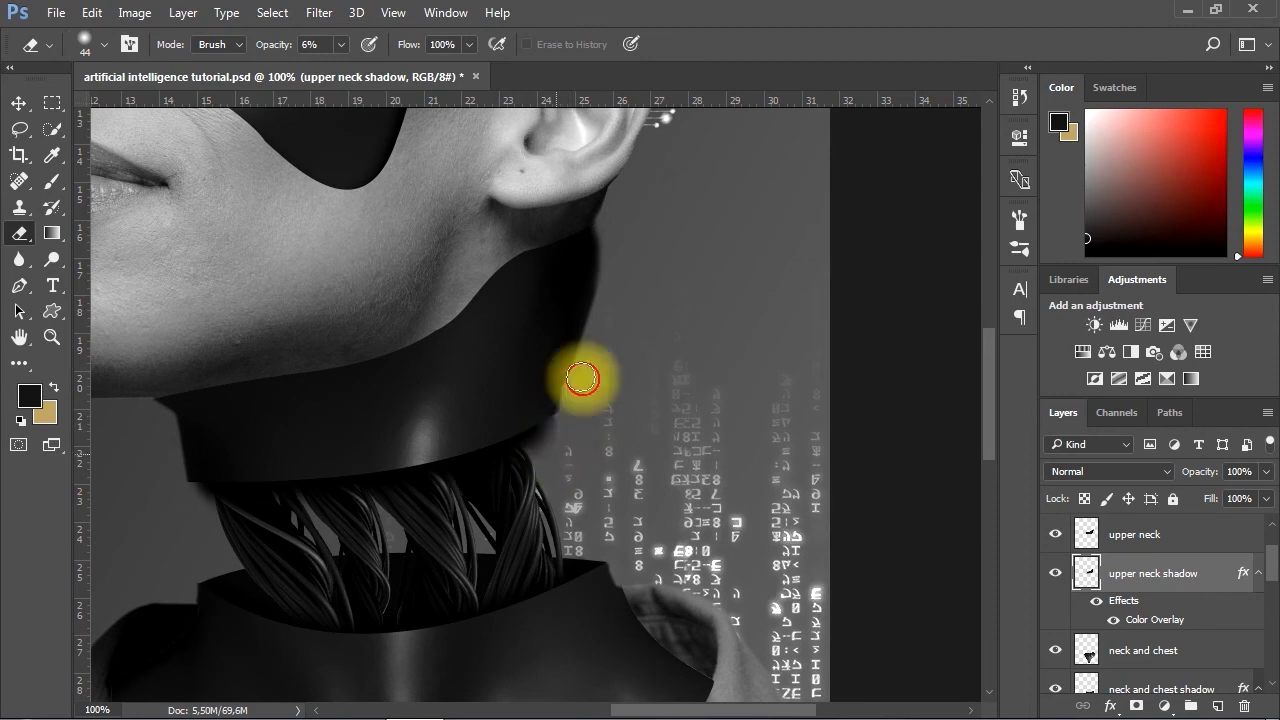
{"action": "left_click_drag", "start_coordinate": [582, 378], "coordinate": [581, 352]}
{"action": "left_click", "coordinate": [342, 46]}
{"action": "left_click_drag", "start_coordinate": [342, 62], "coordinate": [367, 71]}
{"action": "left_click_drag", "start_coordinate": [572, 433], "coordinate": [566, 426]}
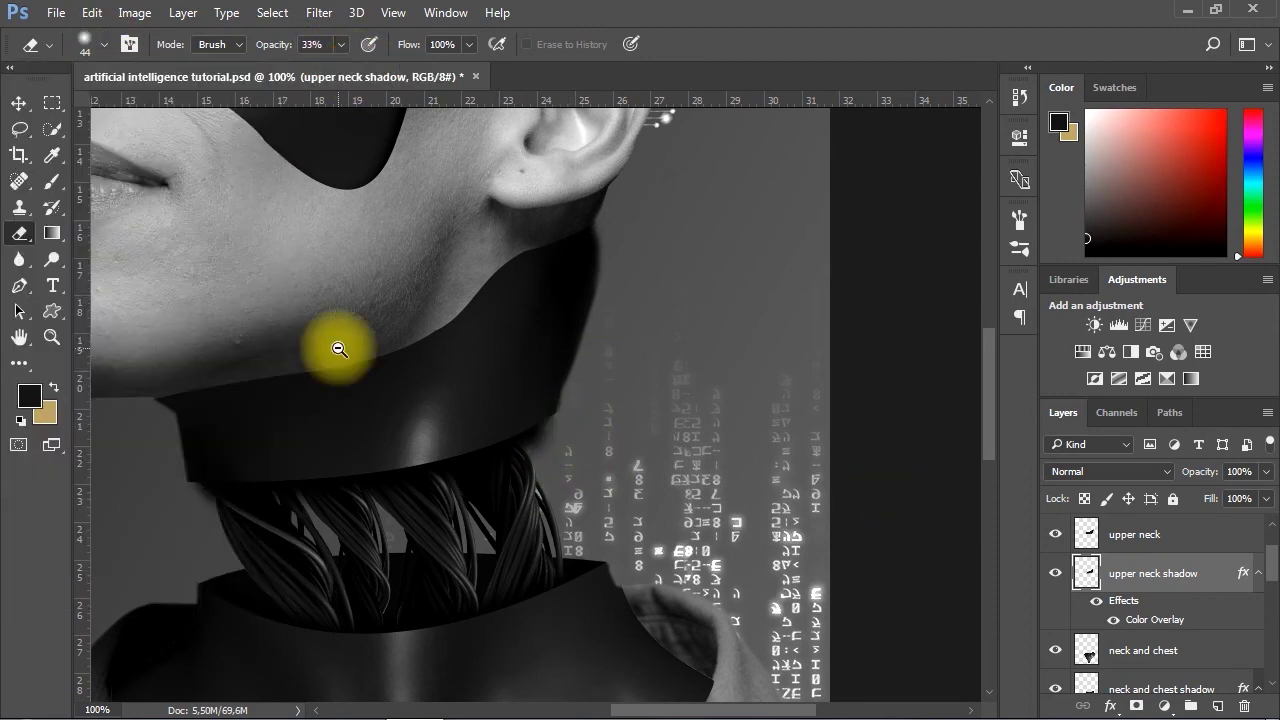
Deselect all layers and view the whole portrait to check the cleaned neck and faded code
{"action": "left_click", "coordinate": [340, 348], "text": "alt"}
{"action": "left_click", "coordinate": [400, 371], "text": "alt"}
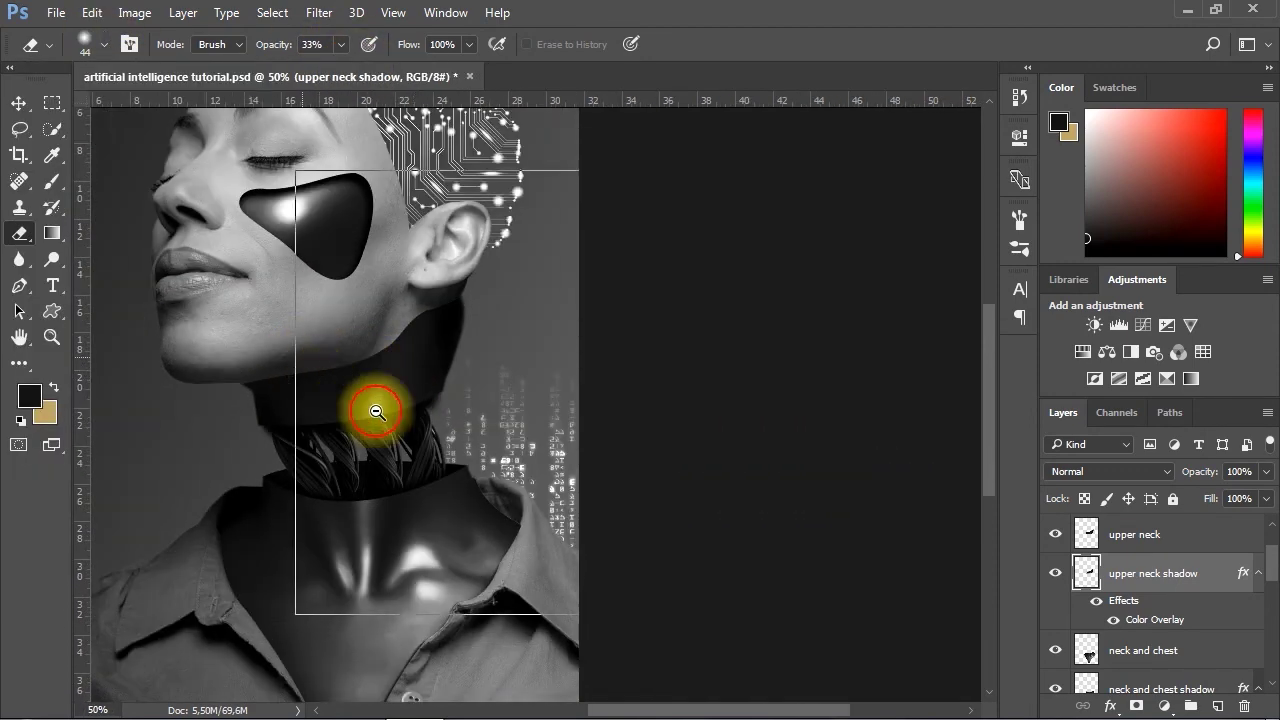
{"action": "left_click", "coordinate": [377, 411], "text": "alt"}
{"action": "left_click", "coordinate": [18, 102]}
{"action": "left_click", "coordinate": [845, 472]}
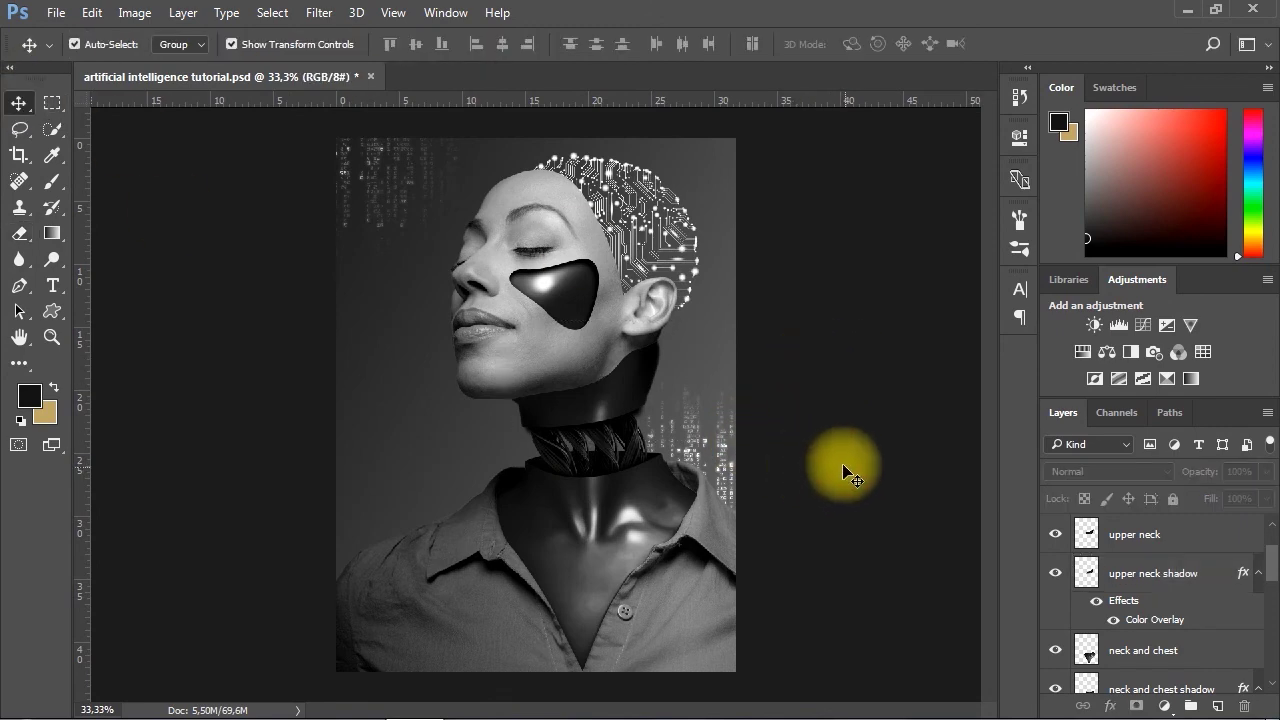
Select the circuit brain layer, choose the Burn tool, and rasterize the layer
{"action": "left_click", "coordinate": [634, 293], "text": "ctrl"}
{"action": "left_click", "coordinate": [656, 309], "text": "ctrl"}
{"action": "left_click", "coordinate": [687, 391]}
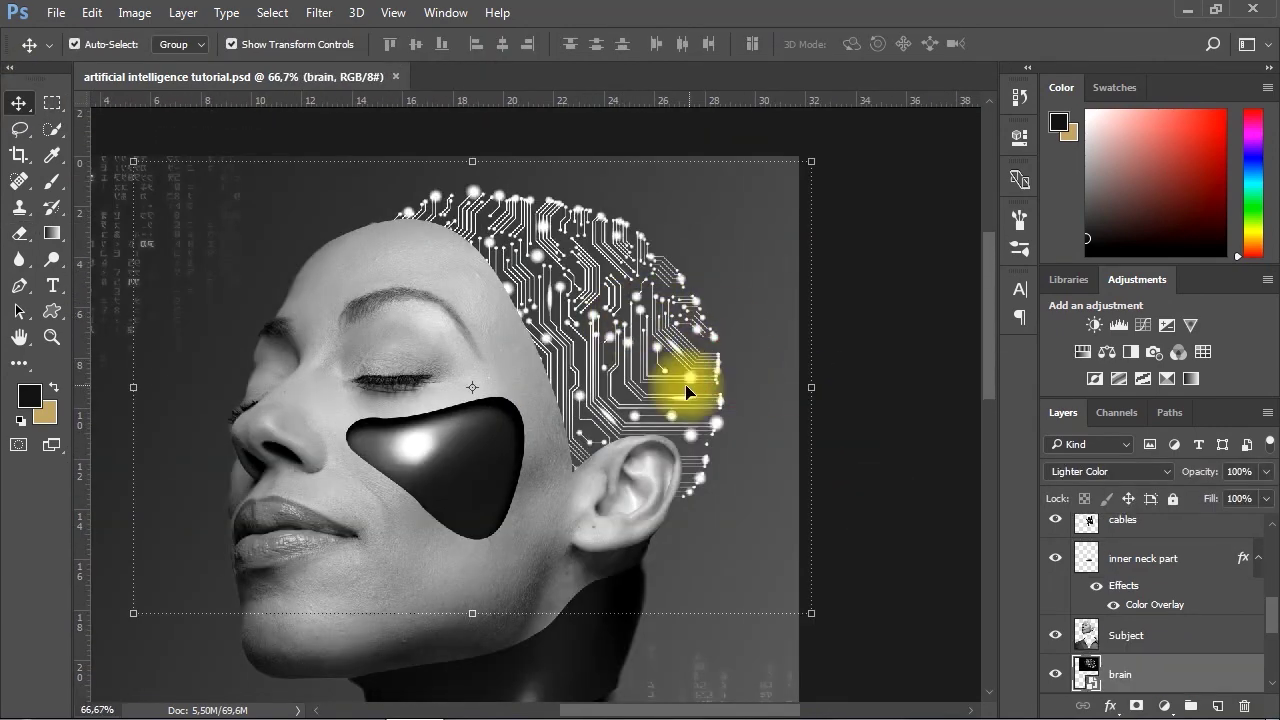
{"action": "left_click", "coordinate": [627, 307], "text": "ctrl"}
{"action": "left_click_drag", "start_coordinate": [533, 316], "coordinate": [571, 349]}
{"action": "left_click", "coordinate": [524, 375], "text": "alt"}
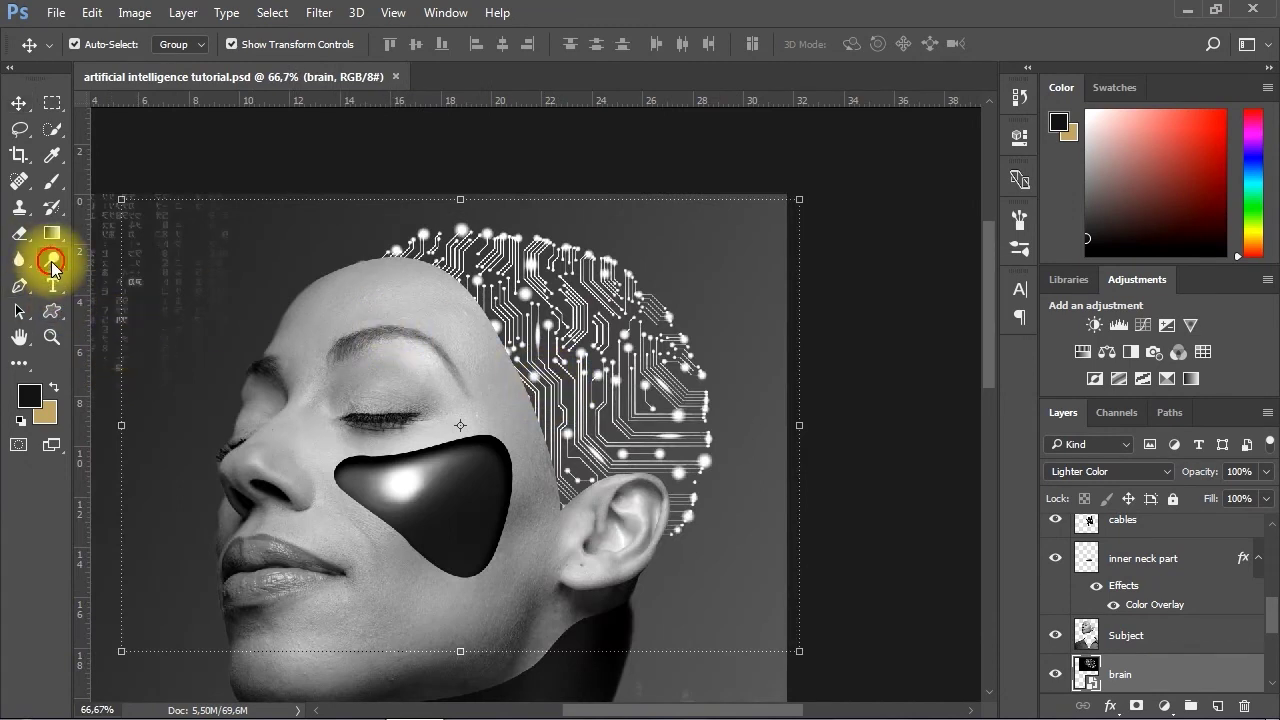
{"action": "left_click_drag", "start_coordinate": [52, 265], "coordinate": [120, 273]}
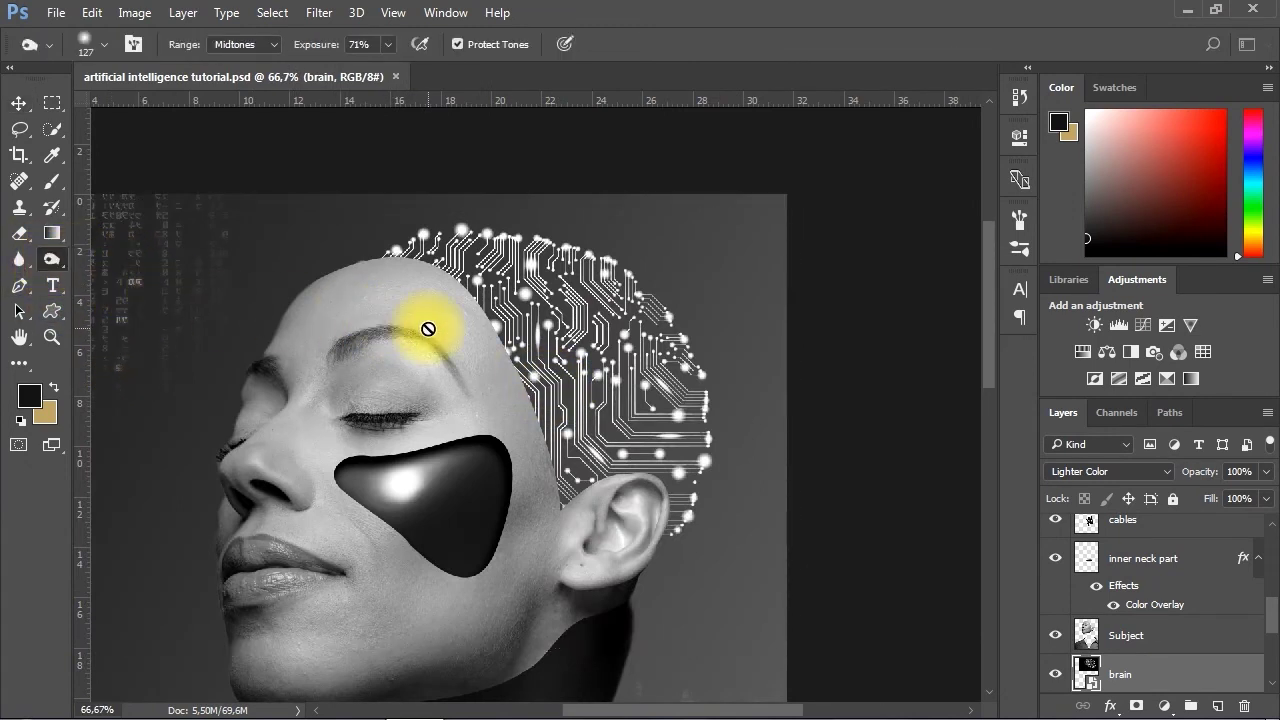
{"action": "right_click", "coordinate": [1142, 676]}
{"action": "left_click", "coordinate": [898, 422]}
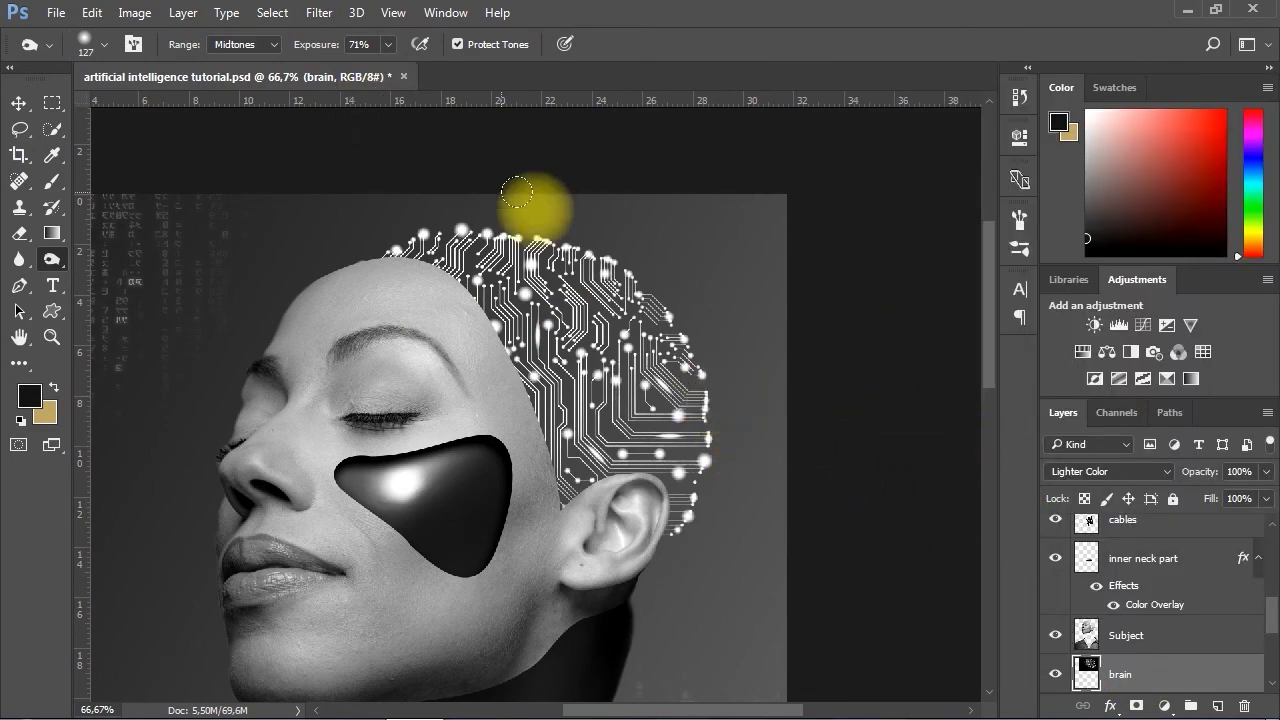
Burn the outer rim of the circuit brain from the crown to behind the ear with a soft 127 px brush, Midtones, at 90% exposure
{"action": "left_click", "coordinate": [100, 44]}
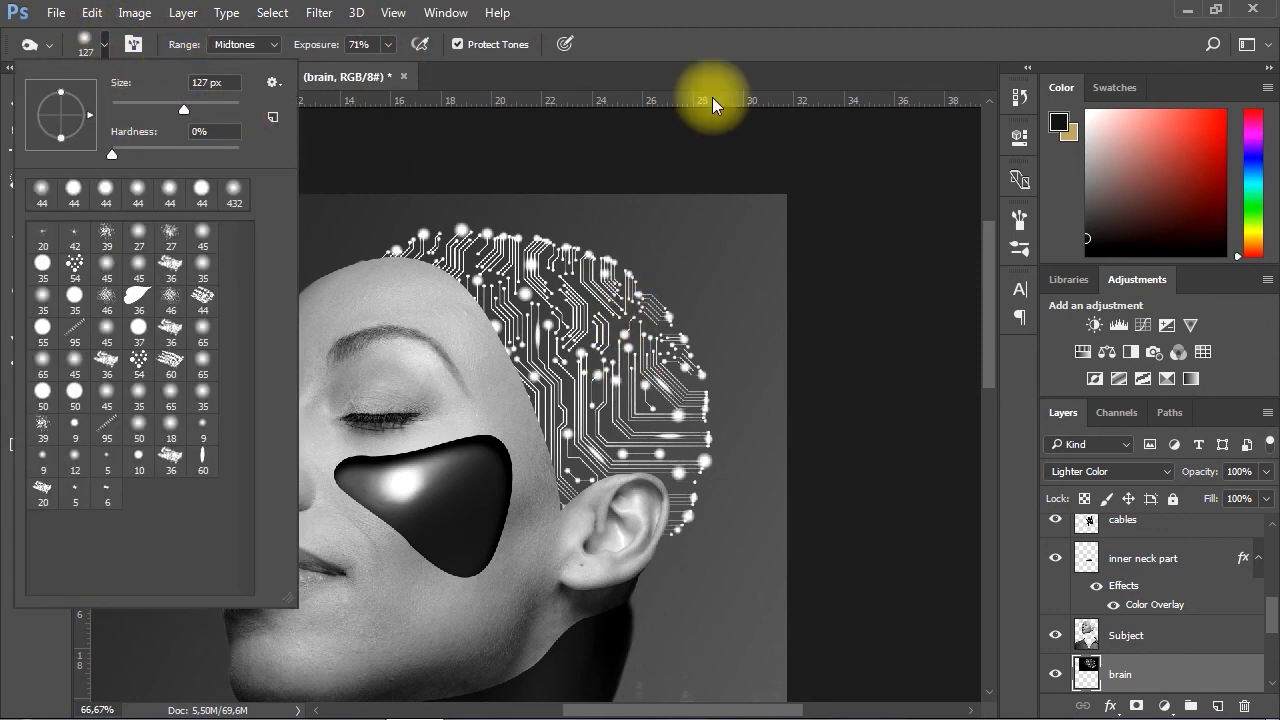
{"action": "left_click", "coordinate": [735, 120]}
{"action": "mouse_move", "coordinate": [697, 367]}
{"action": "left_mouse_down"}
{"action": "mouse_move", "coordinate": [696, 428]}
{"action": "mouse_move", "coordinate": [722, 337]}
{"action": "left_mouse_up"}
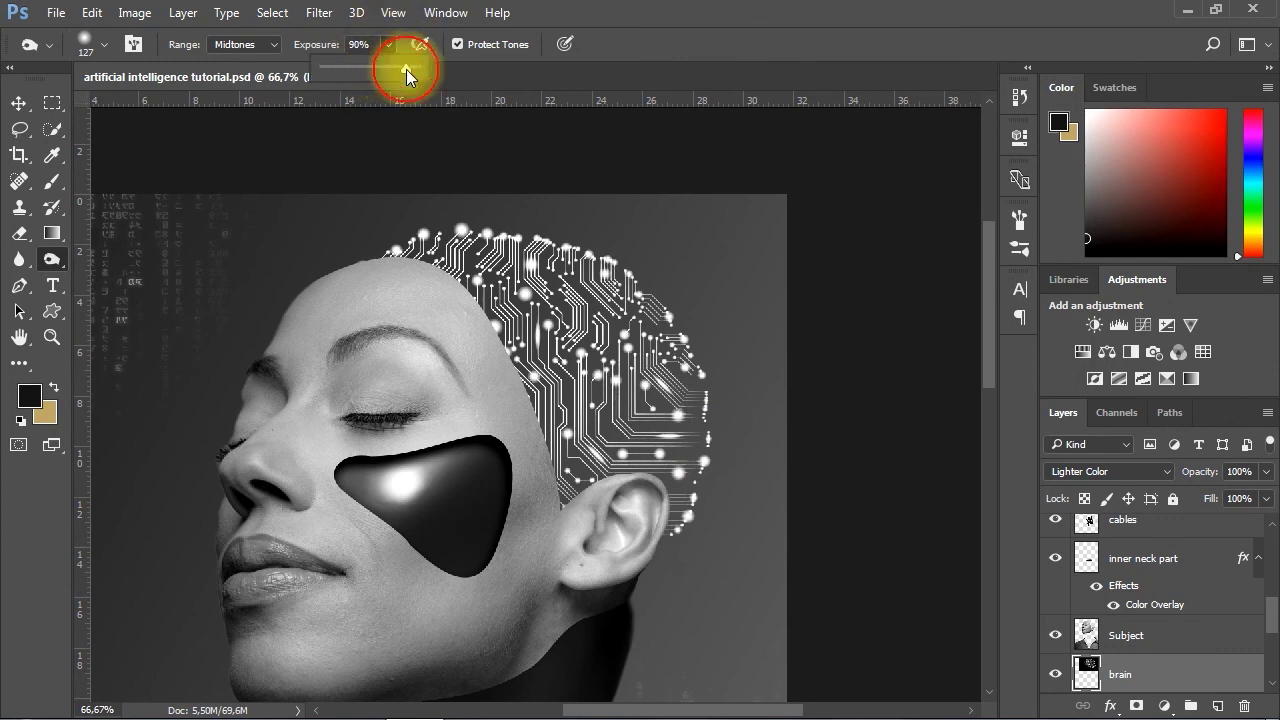
{"action": "left_click_drag", "start_coordinate": [406, 69], "coordinate": [406, 69]}
{"action": "mouse_move", "coordinate": [706, 309]}
{"action": "left_mouse_down"}
{"action": "mouse_move", "coordinate": [700, 421]}
{"action": "mouse_move", "coordinate": [703, 340]}
{"action": "mouse_move", "coordinate": [711, 421]}
{"action": "left_mouse_up"}
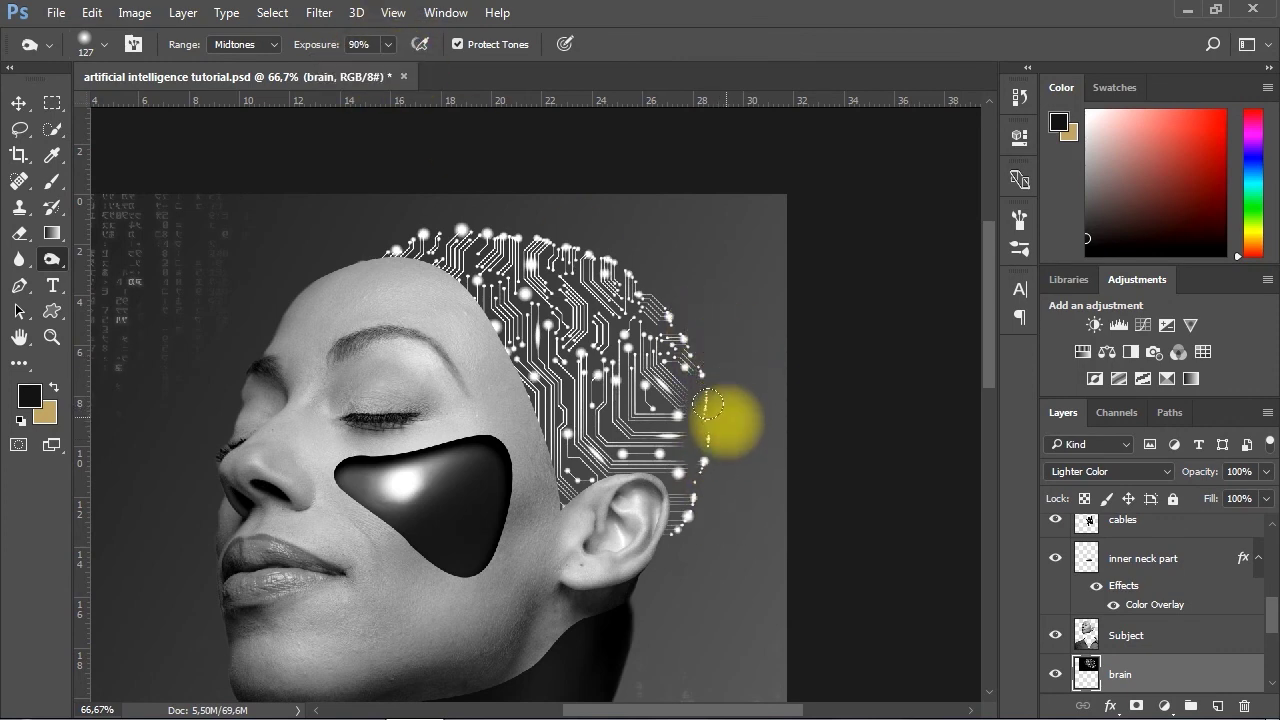
{"action": "mouse_move", "coordinate": [703, 523]}
{"action": "left_mouse_down"}
{"action": "mouse_move", "coordinate": [708, 338]}
{"action": "mouse_move", "coordinate": [594, 215]}
{"action": "left_mouse_up"}
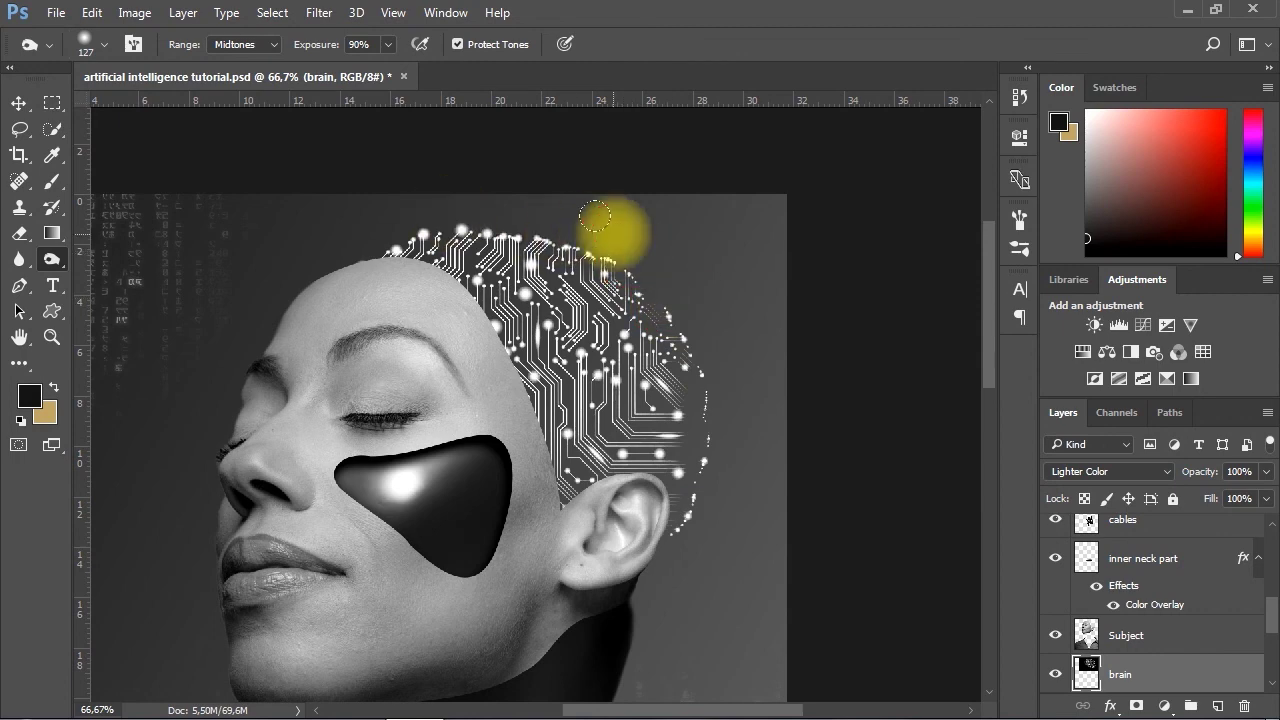
{"action": "mouse_move", "coordinate": [460, 228]}
{"action": "left_mouse_down"}
{"action": "mouse_move", "coordinate": [569, 211]}
{"action": "mouse_move", "coordinate": [517, 220]}
{"action": "mouse_move", "coordinate": [567, 231]}
{"action": "mouse_move", "coordinate": [714, 386]}
{"action": "mouse_move", "coordinate": [700, 585]}
{"action": "left_mouse_up"}
{"action": "left_click_drag", "start_coordinate": [443, 221], "coordinate": [463, 222]}
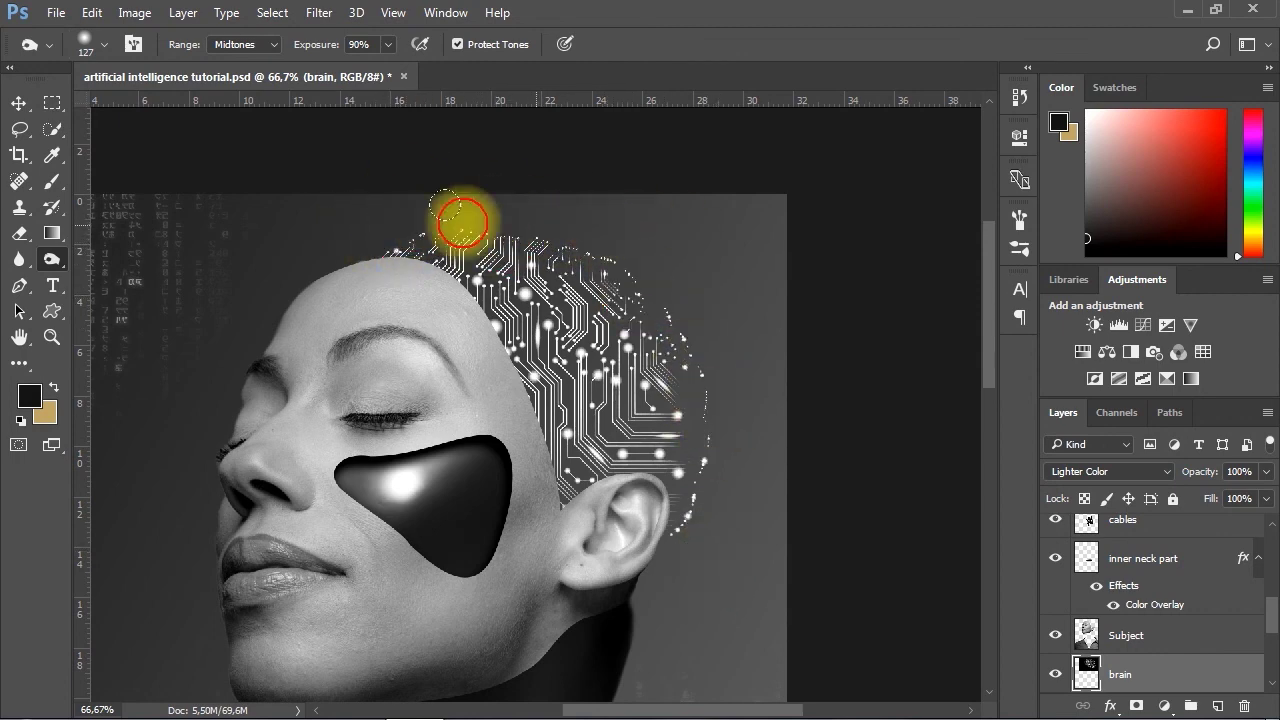
{"action": "left_click_drag", "start_coordinate": [457, 357], "coordinate": [580, 414]}
{"action": "key", "text": "ctrl+minus"}
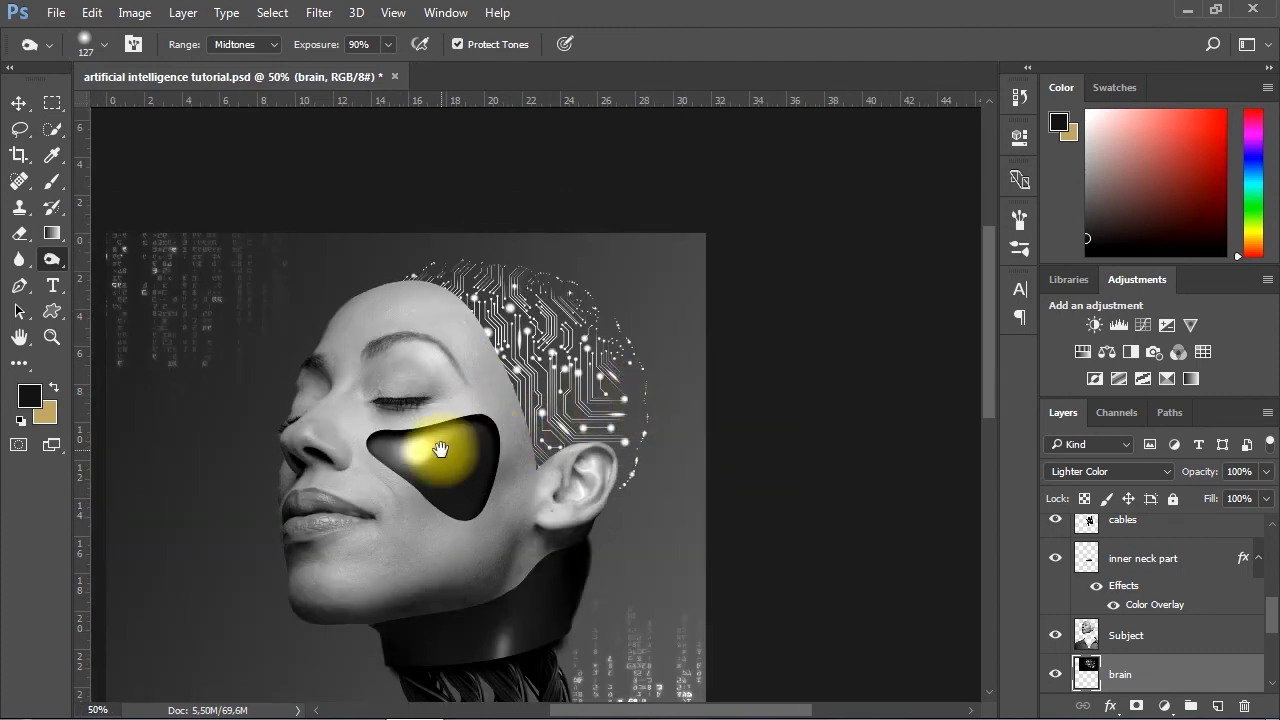
{"action": "left_click_drag", "start_coordinate": [440, 450], "coordinate": [527, 337]}
{"action": "left_click", "coordinate": [572, 330], "text": "alt"}
{"action": "left_click", "coordinate": [18, 103]}
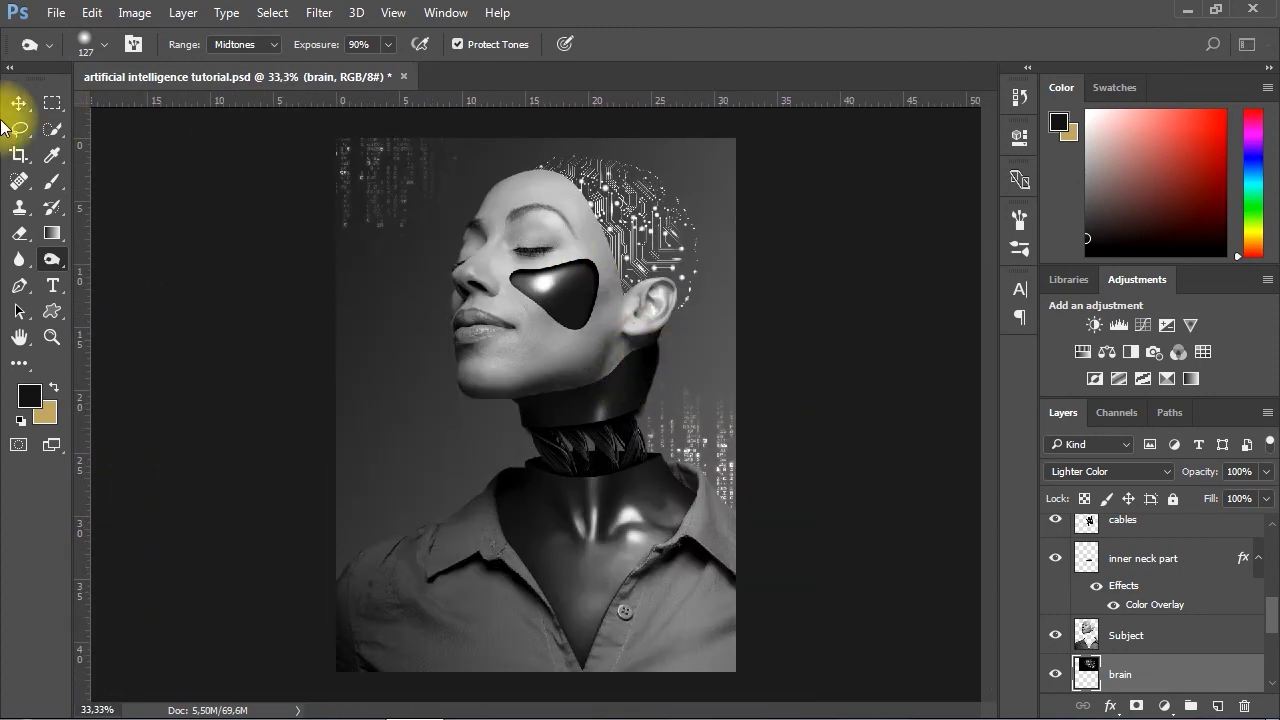
{"action": "left_click", "coordinate": [330, 218]}
{"action": "left_click", "coordinate": [790, 270]}
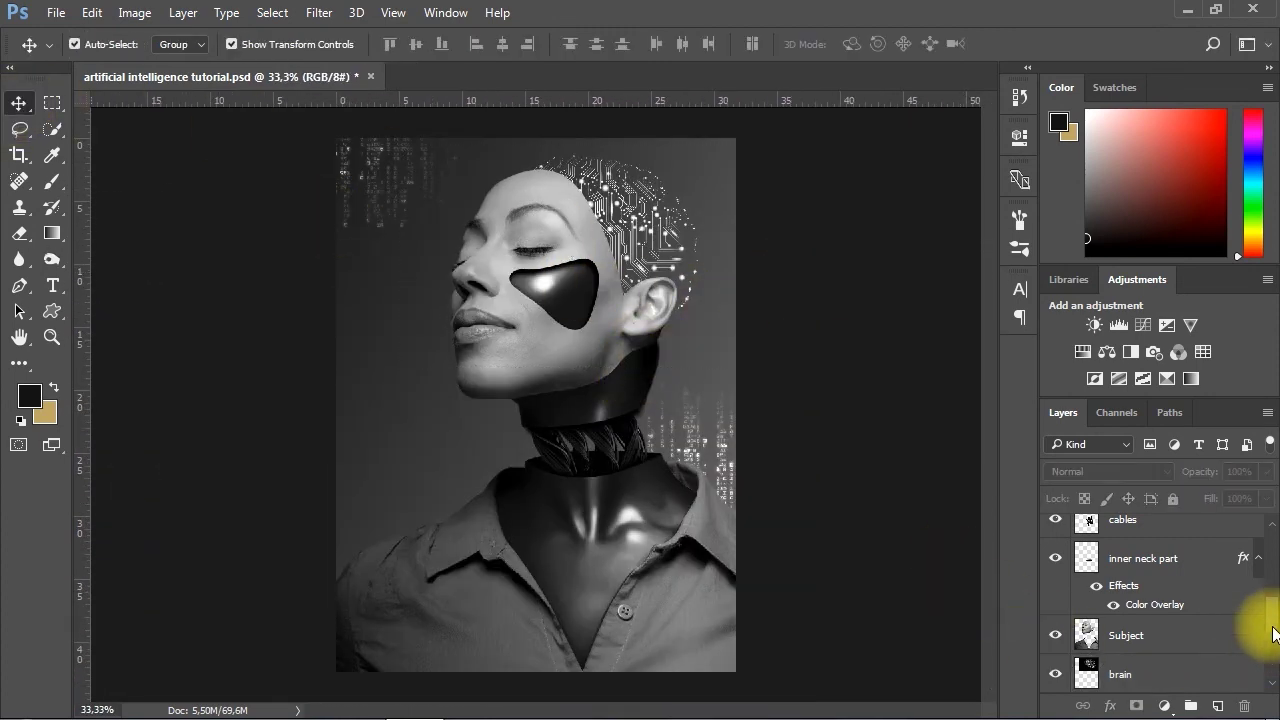
Add a Color Lookup adjustment layer above the cheek layer and load the FoggyNight.3DL LUT
{"action": "left_click_drag", "start_coordinate": [1266, 618], "coordinate": [1265, 548]}
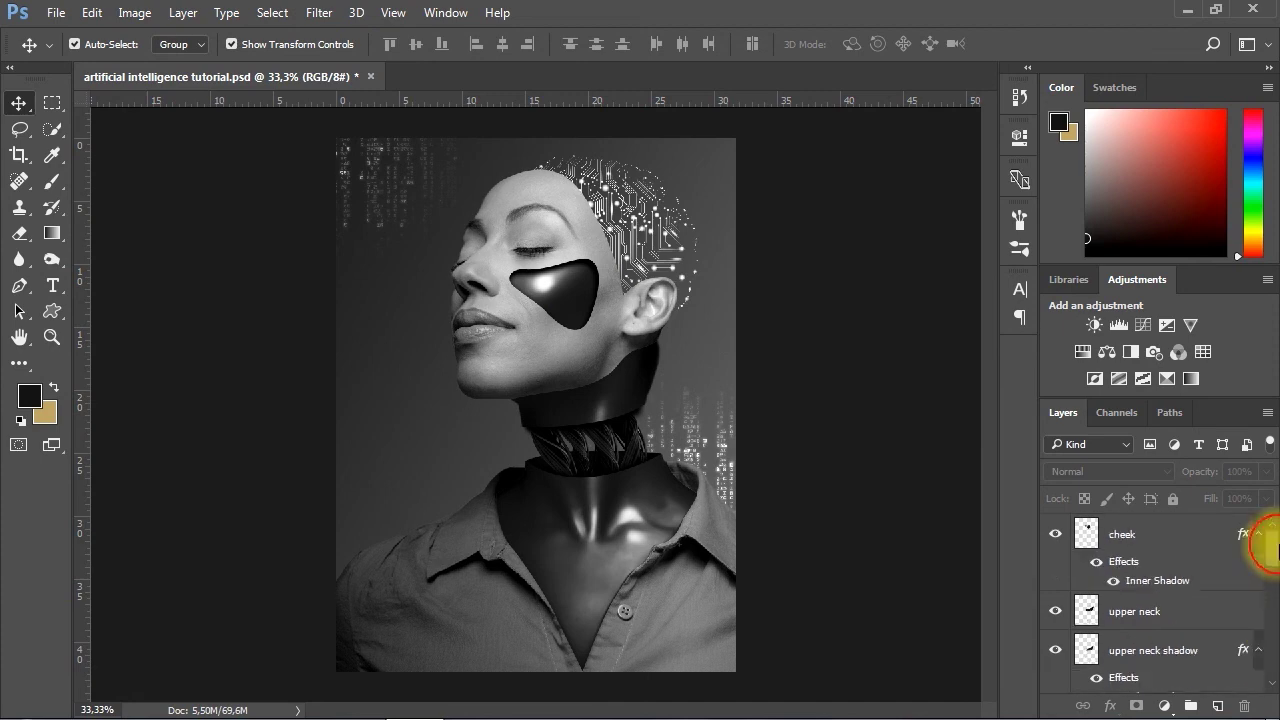
{"action": "left_click", "coordinate": [1203, 352]}
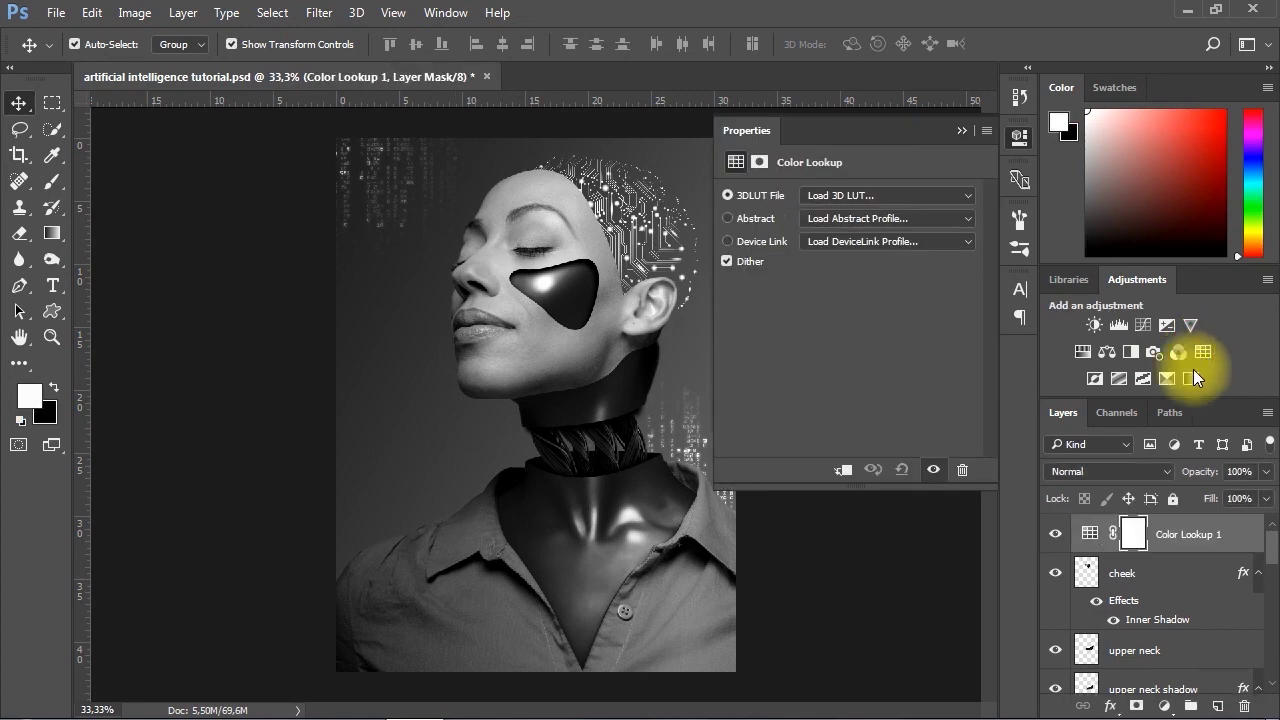
{"action": "left_click", "coordinate": [968, 197]}
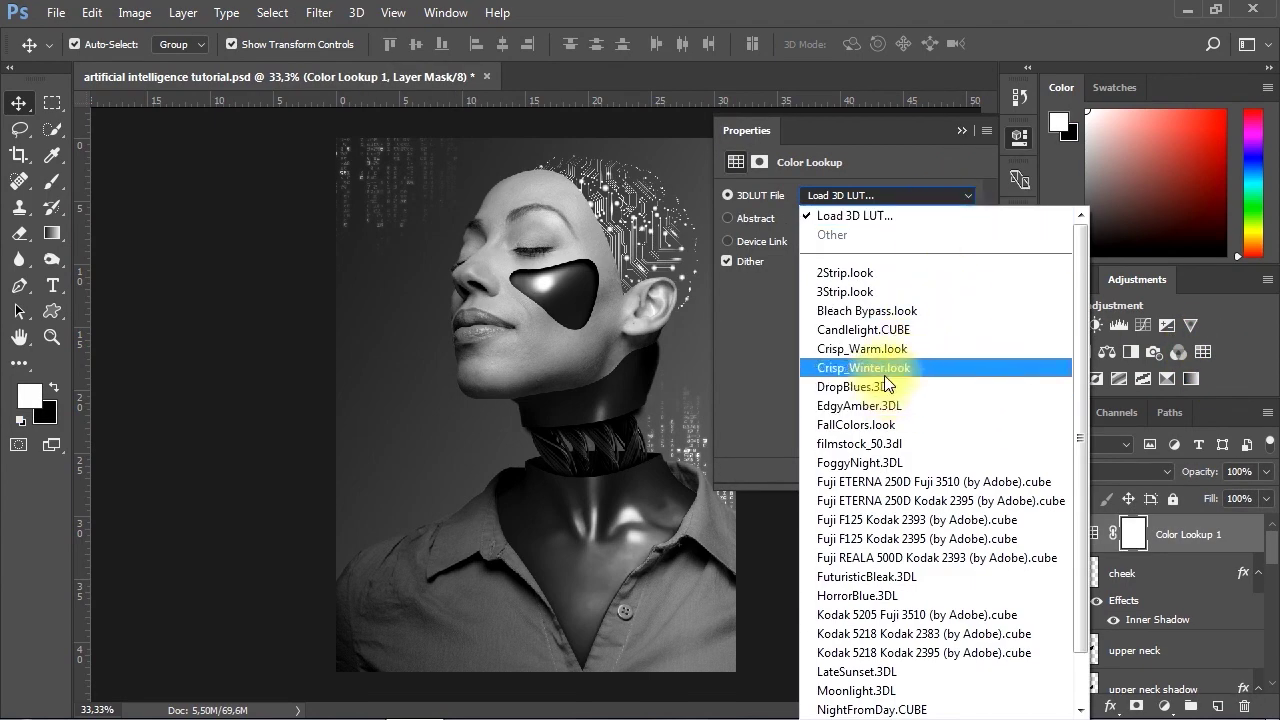
{"action": "left_click", "coordinate": [907, 464]}
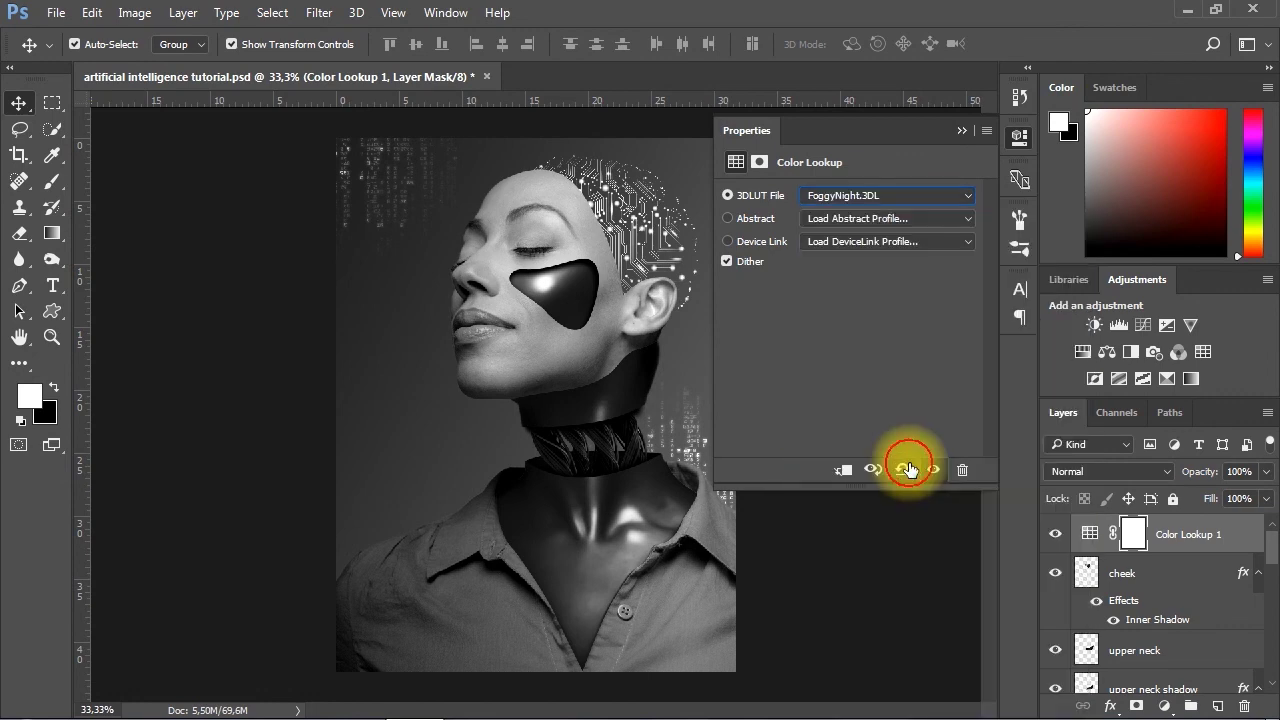
{"action": "left_click", "coordinate": [961, 131]}
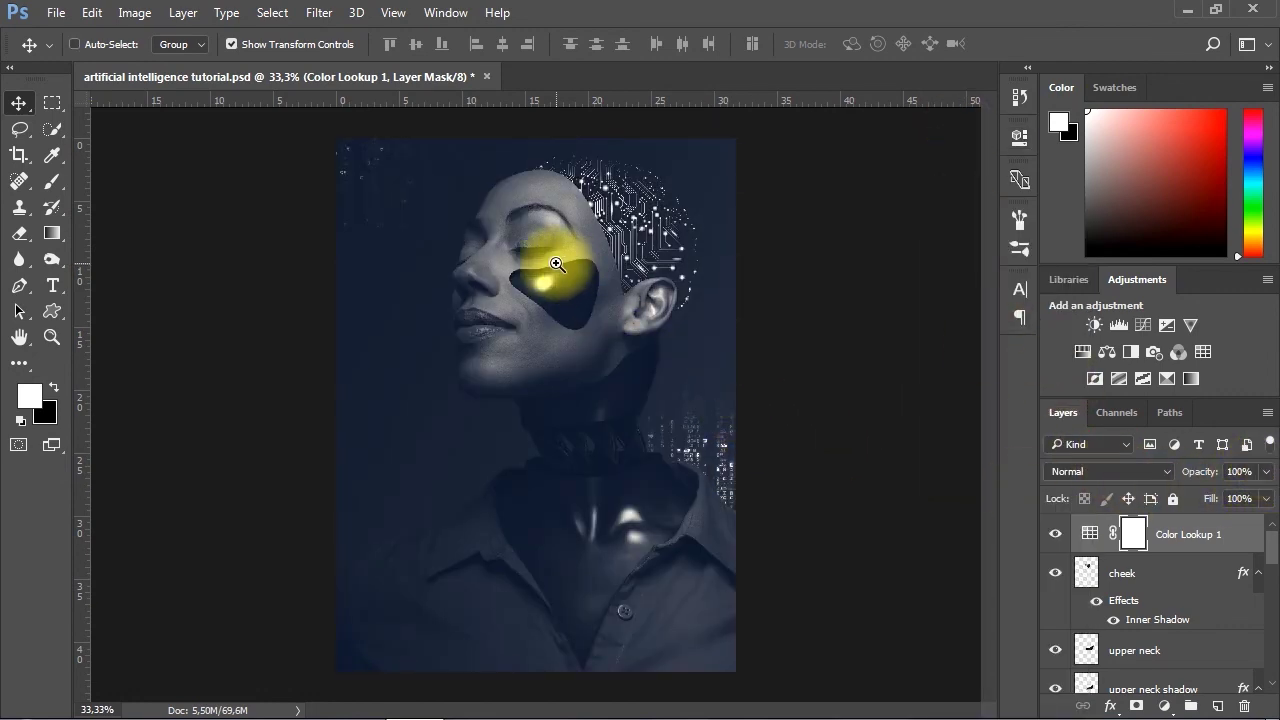
Select the Matrix-code copy layer in the background's upper corner and rasterize it
{"action": "scroll", "coordinate": [594, 325], "scroll_direction": "up", "scroll_amount": 1}
{"action": "left_click_drag", "start_coordinate": [594, 251], "coordinate": [567, 277]}
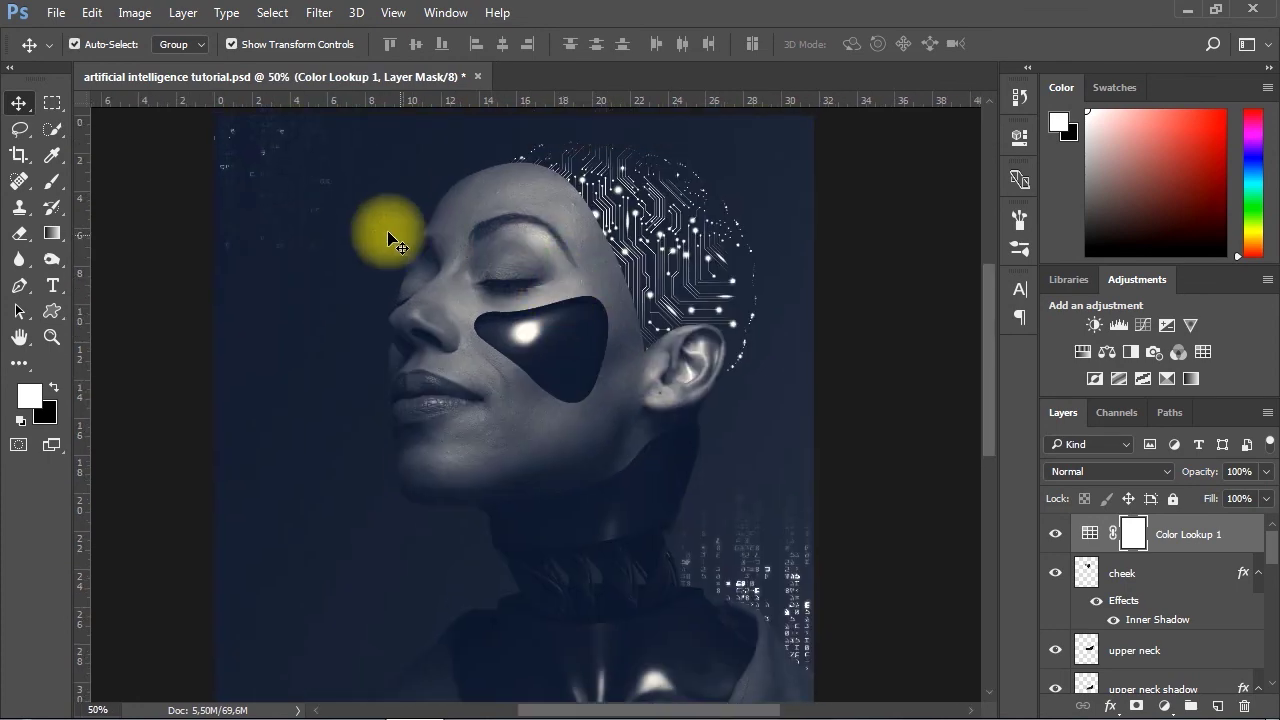
{"action": "left_click", "coordinate": [266, 176]}
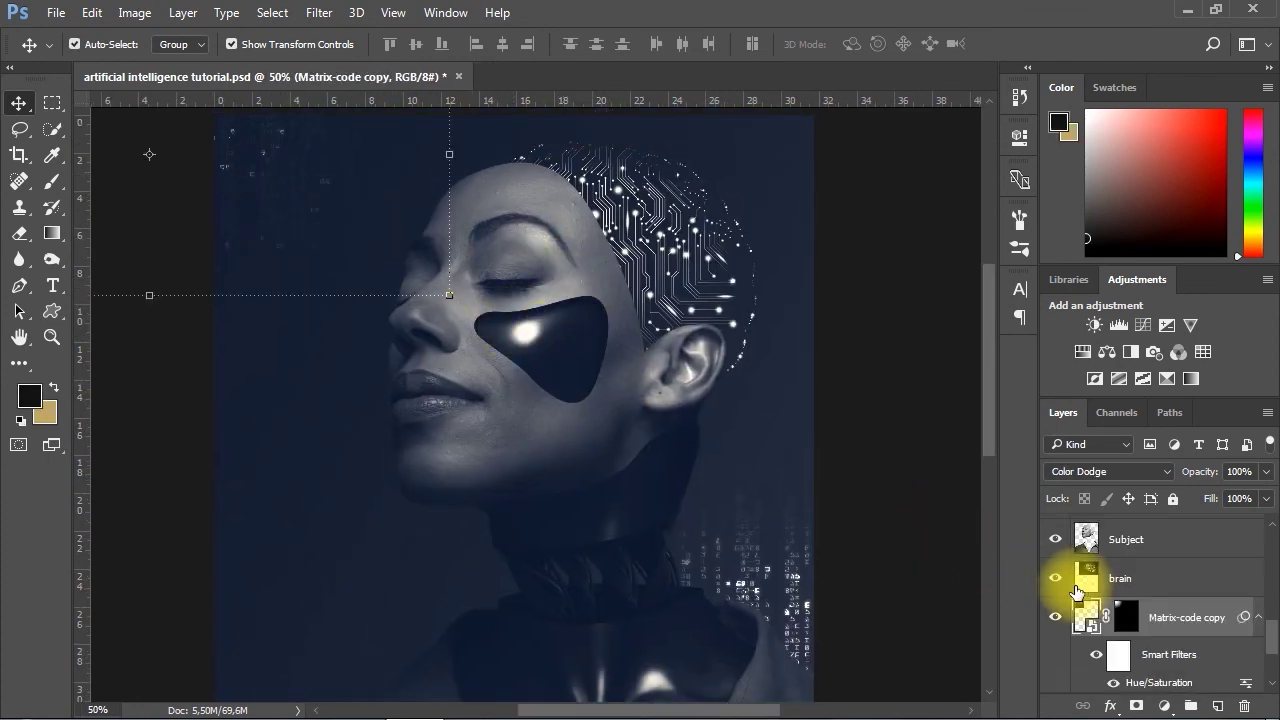
{"action": "right_click", "coordinate": [1185, 617]}
{"action": "left_click", "coordinate": [865, 279]}
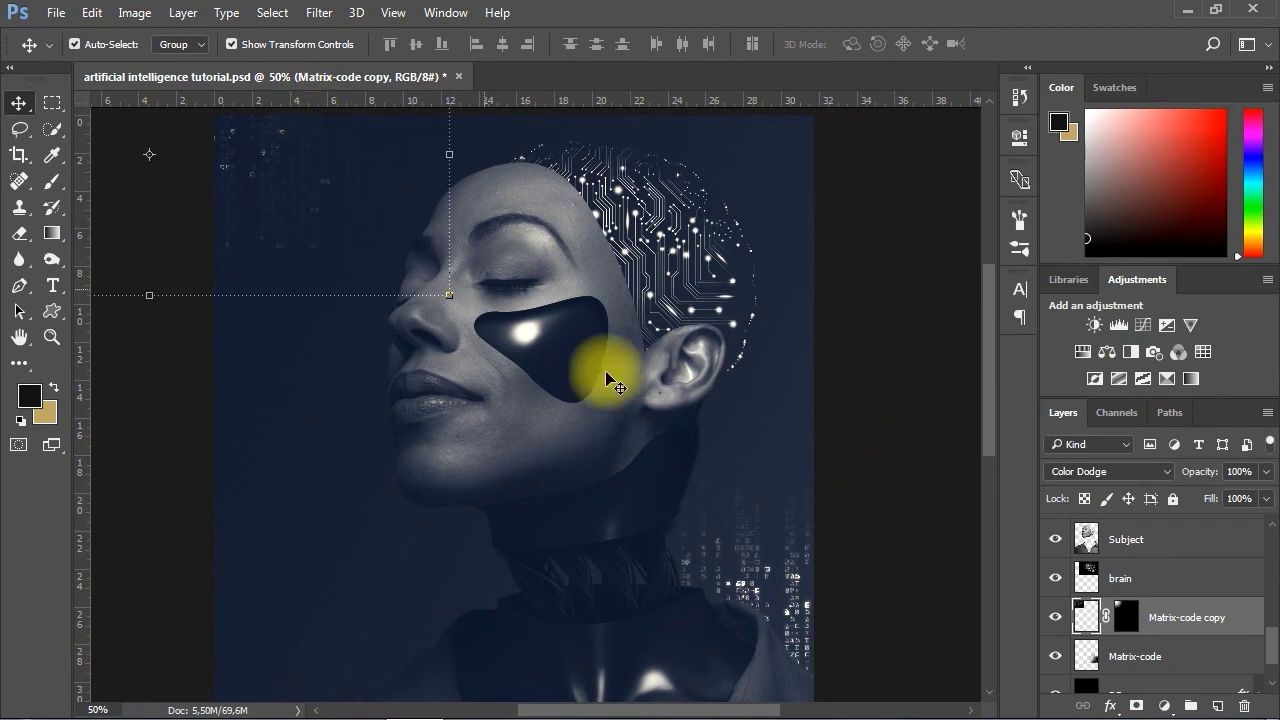
Apply Brightness/Contrast to the Matrix-code copy layer with brightness 72 and contrast 19
{"action": "left_click", "coordinate": [145, 12]}
{"action": "mouse_move", "coordinate": [180, 60]}
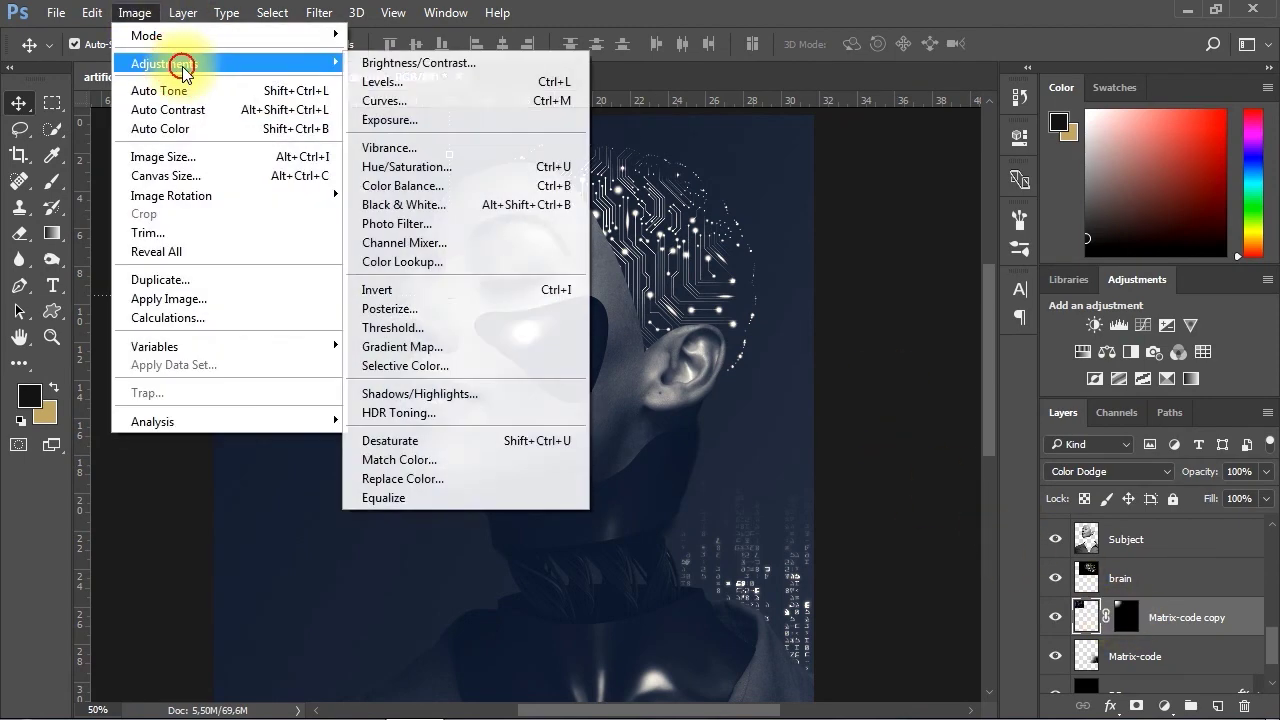
{"action": "left_click", "coordinate": [395, 84]}
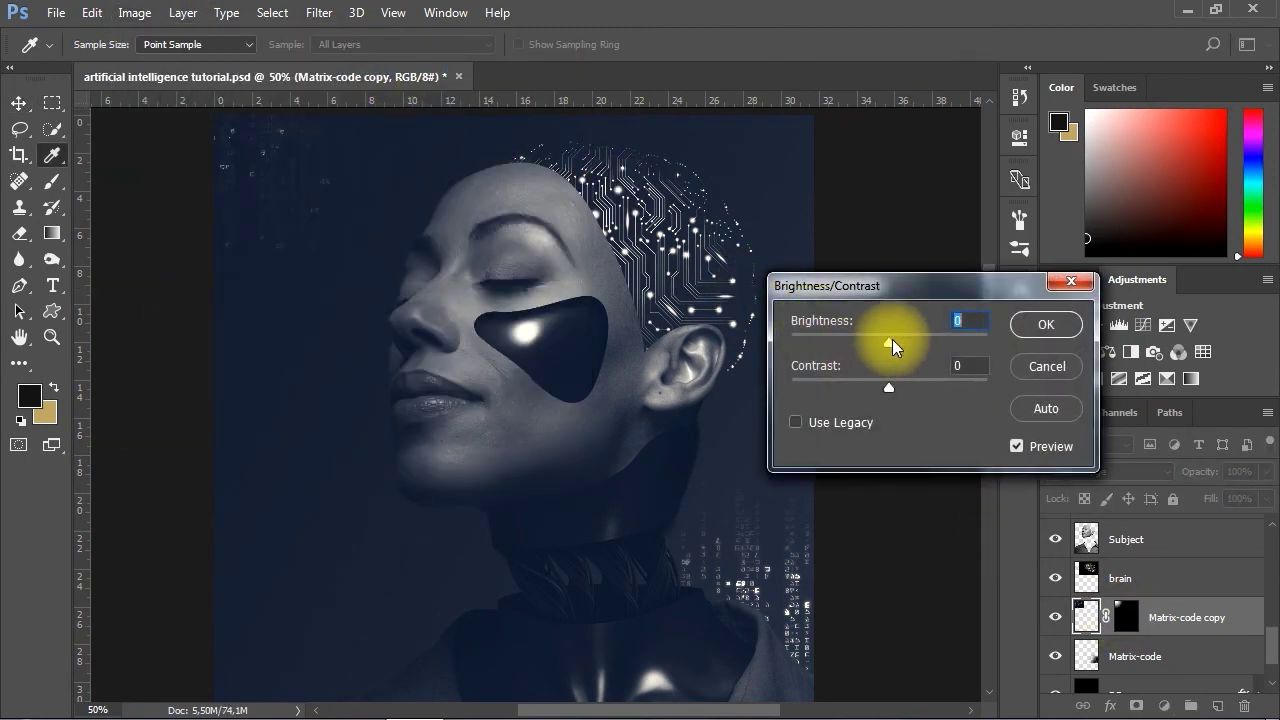
{"action": "left_click_drag", "start_coordinate": [891, 341], "coordinate": [936, 347]}
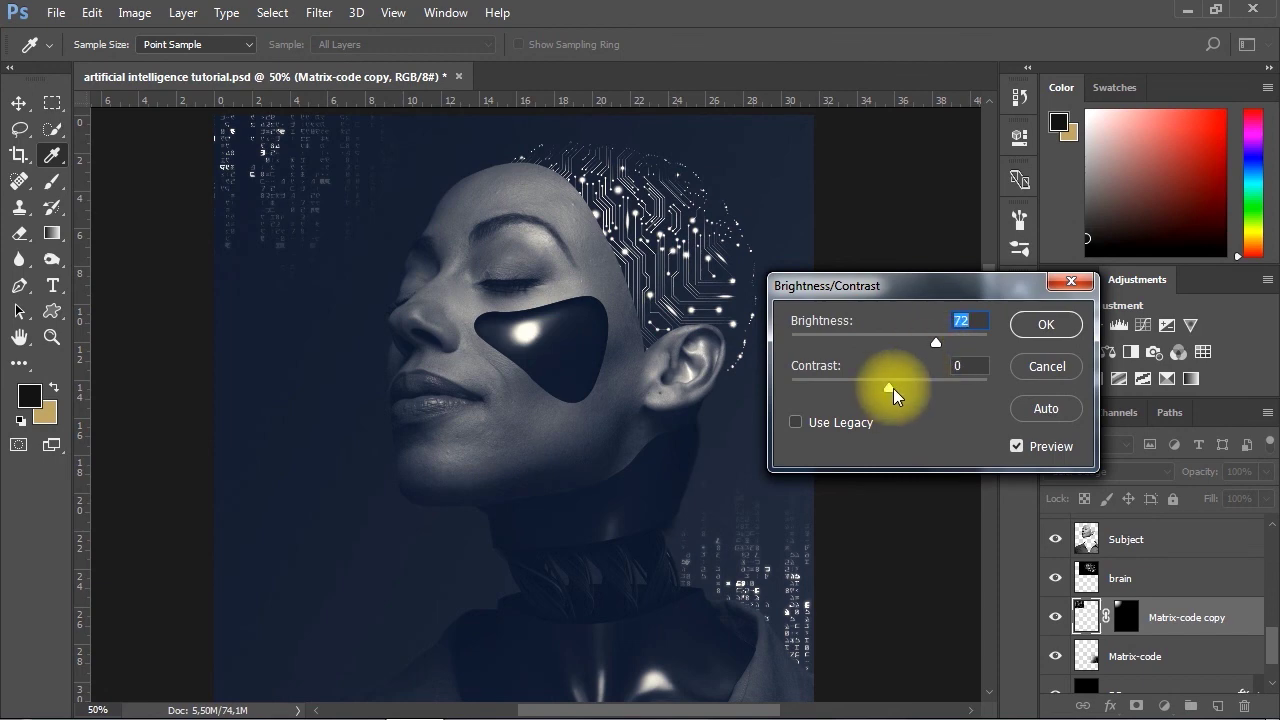
{"action": "left_click_drag", "start_coordinate": [893, 388], "coordinate": [908, 388]}
{"action": "left_click", "coordinate": [1046, 324]}
{"action": "key", "text": "v"}
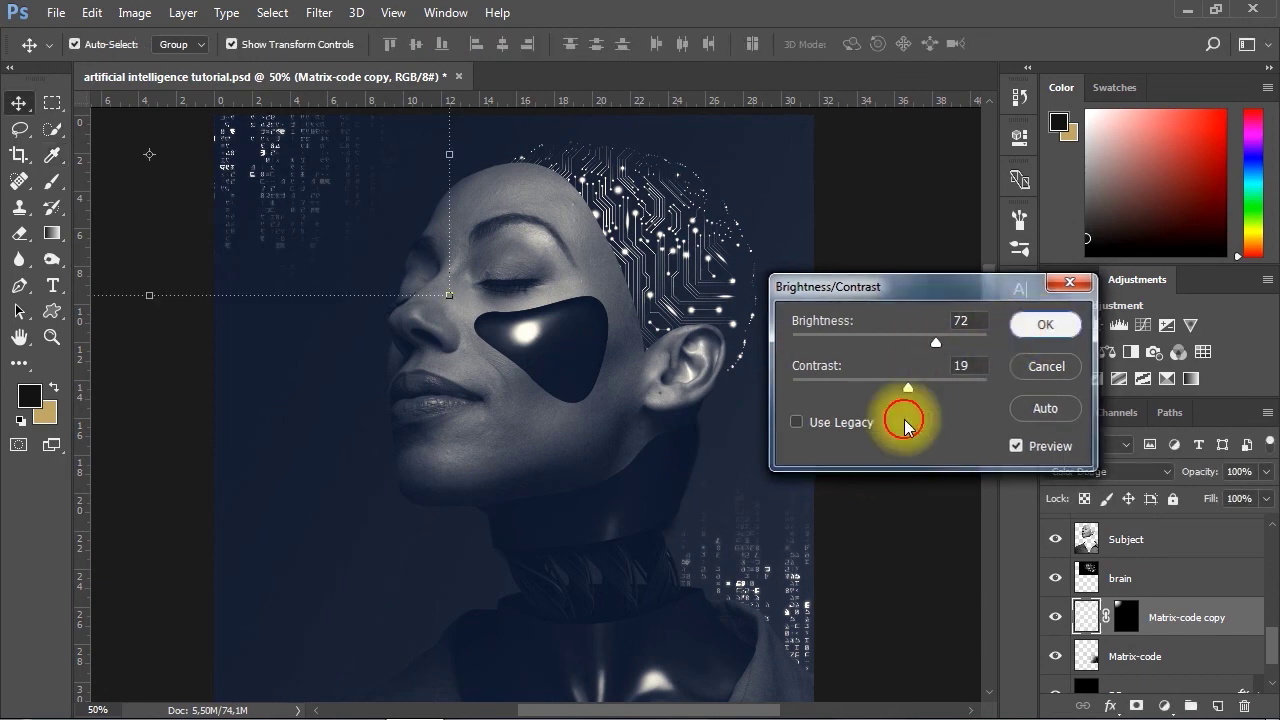
Apply Brightness/Contrast to the Matrix-code layer beside the neck with brightness 37 and contrast 44
{"action": "left_click", "coordinate": [757, 557]}
{"action": "left_click", "coordinate": [135, 13]}
{"action": "left_click", "coordinate": [400, 66]}
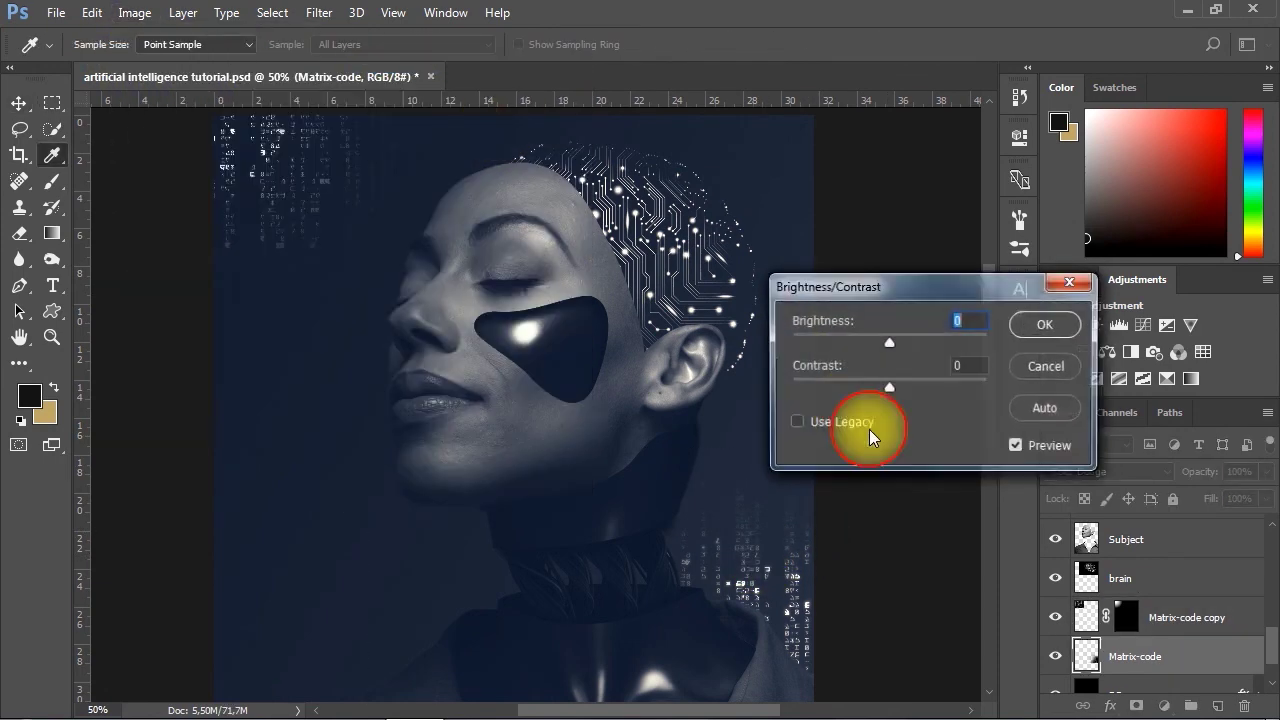
{"action": "left_click_drag", "start_coordinate": [890, 384], "coordinate": [913, 395]}
{"action": "left_click", "coordinate": [892, 340]}
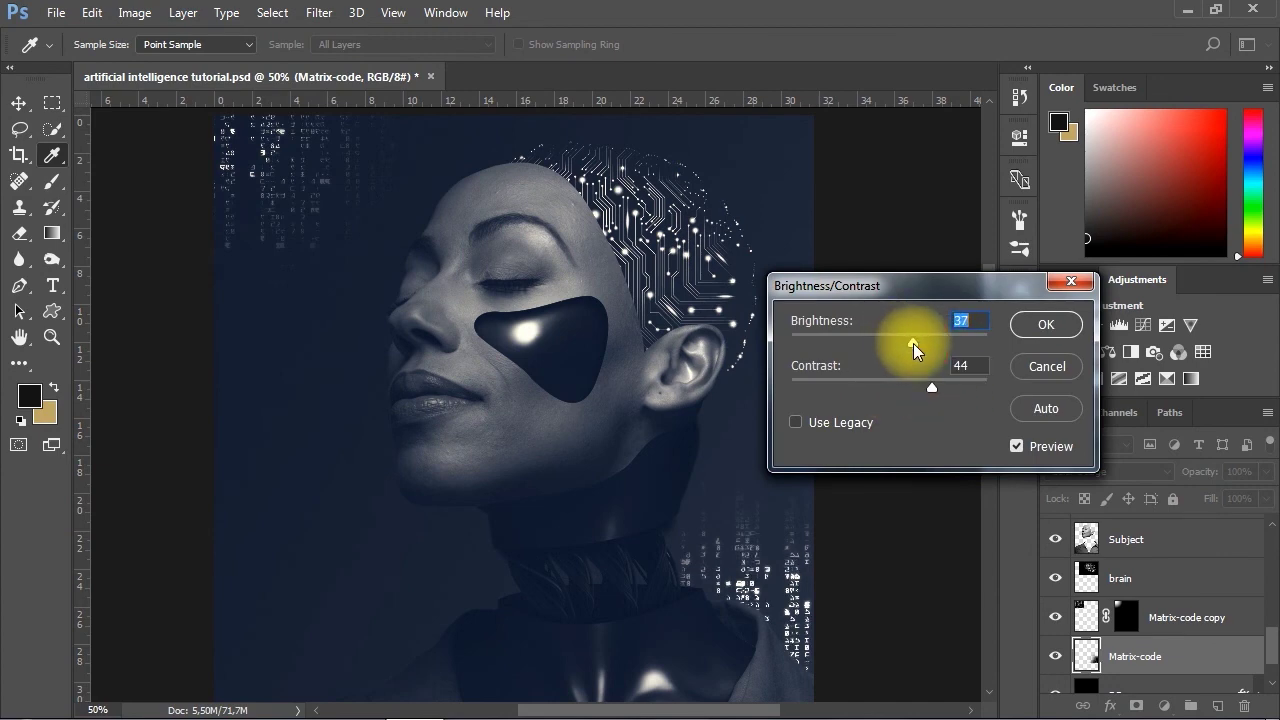
{"action": "left_click", "coordinate": [1042, 324]}
{"action": "left_click", "coordinate": [857, 257]}
{"action": "scroll", "coordinate": [643, 341], "scroll_direction": "down", "scroll_amount": 1}
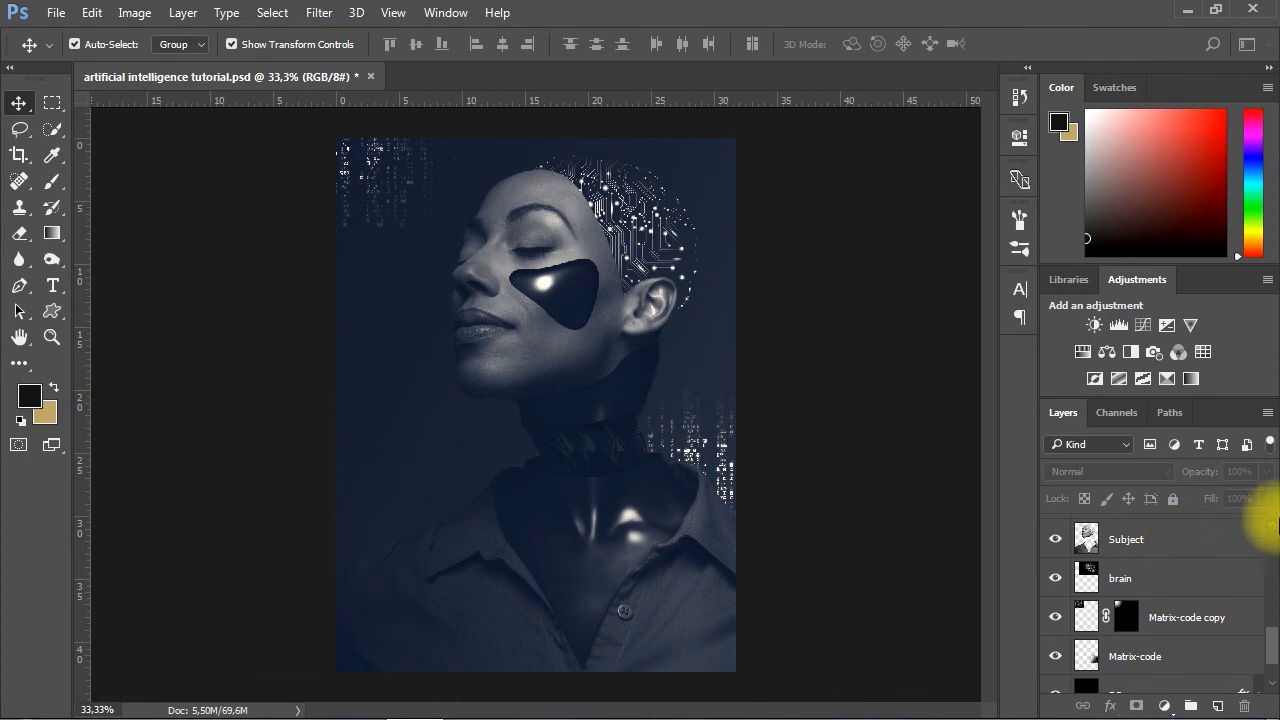
Lower the Color Lookup layer's opacity to 83% and deselect all layers
{"action": "left_click_drag", "start_coordinate": [1268, 628], "coordinate": [1262, 537]}
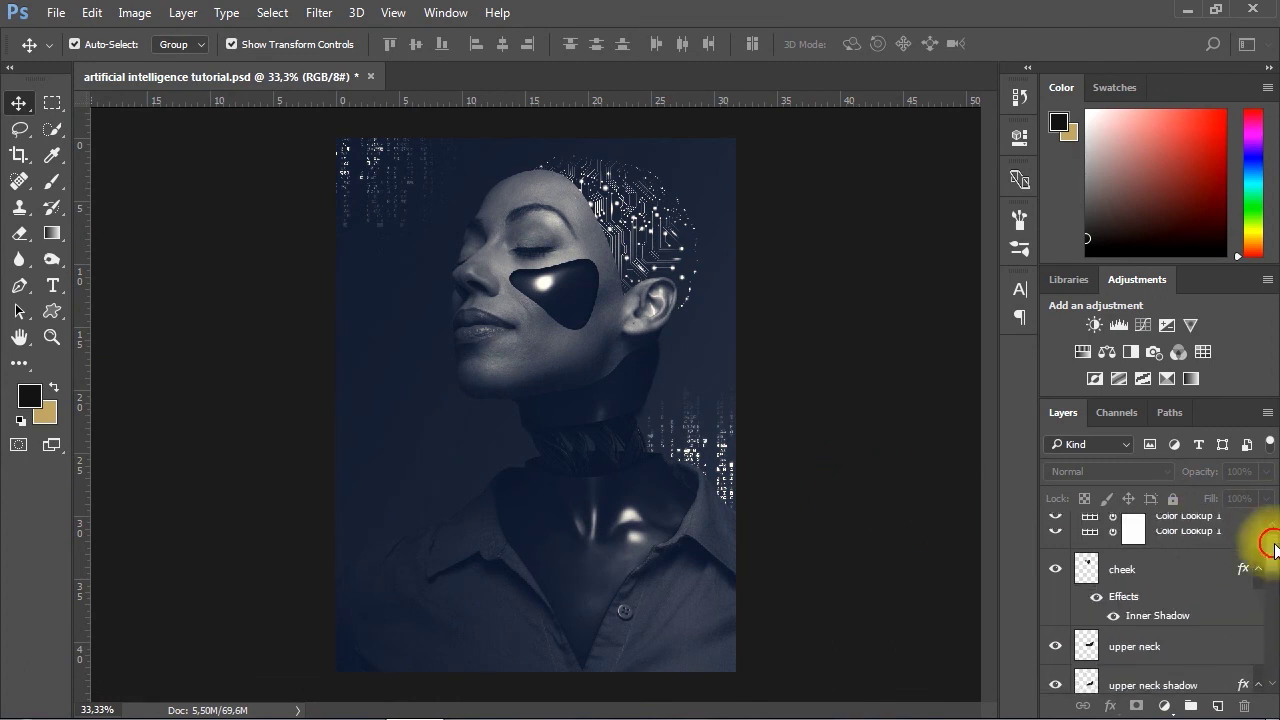
{"action": "left_click", "coordinate": [1206, 534]}
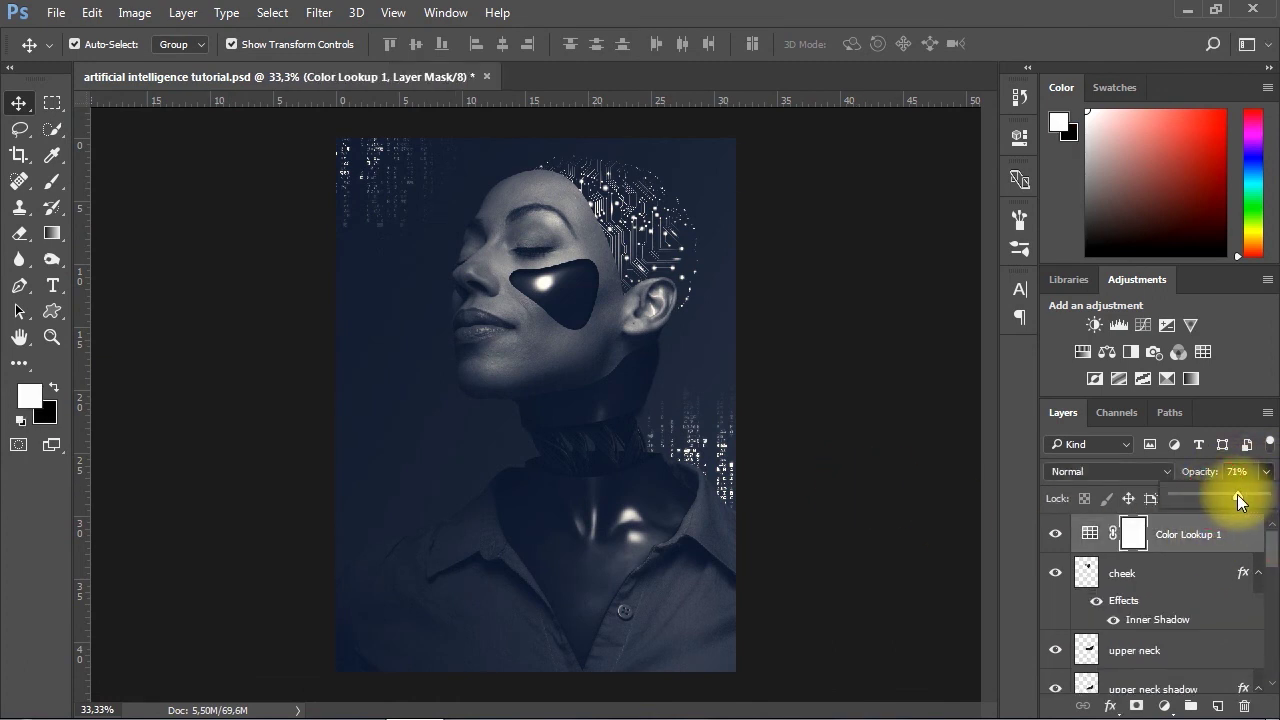
{"action": "left_click_drag", "start_coordinate": [1221, 494], "coordinate": [1249, 498]}
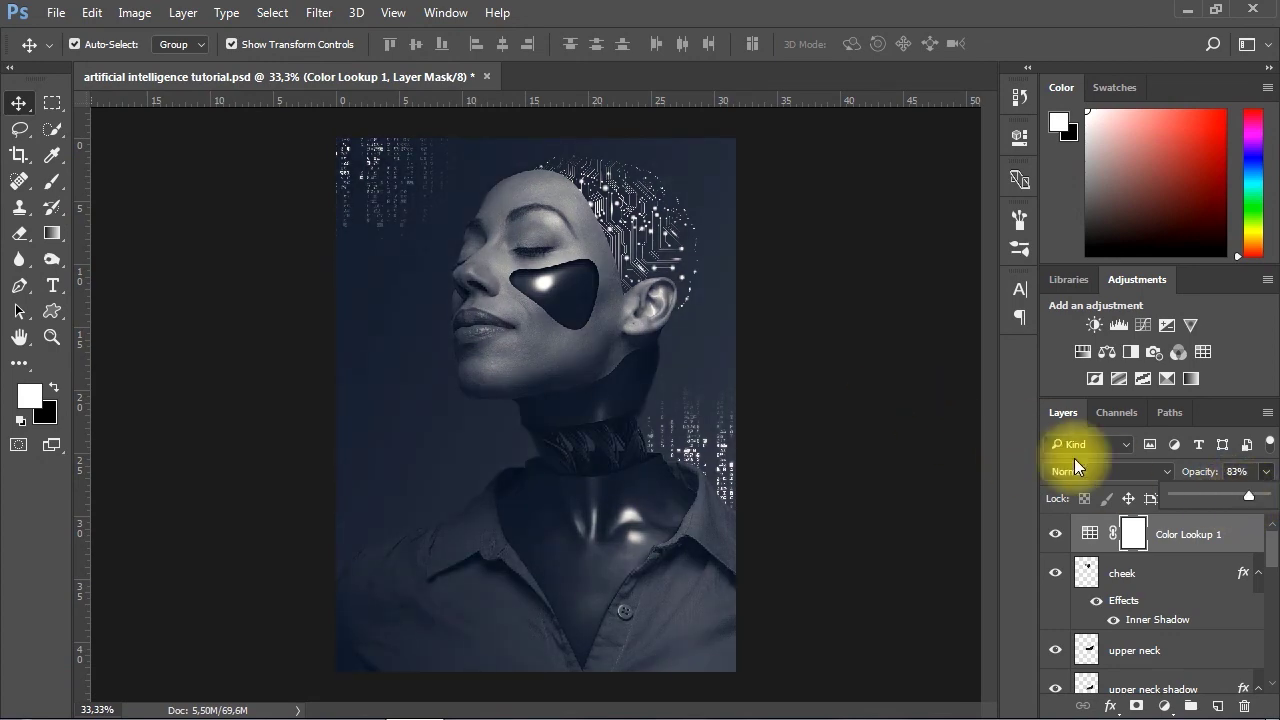
{"action": "left_click", "coordinate": [817, 454]}
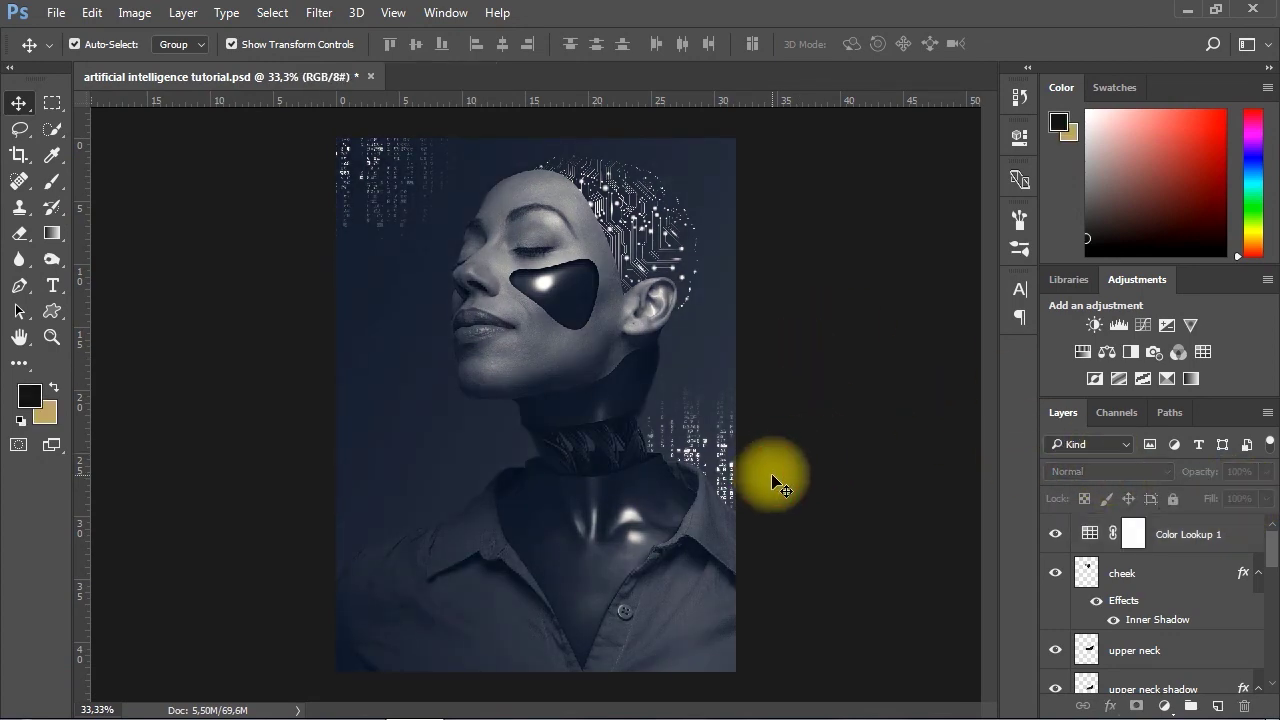